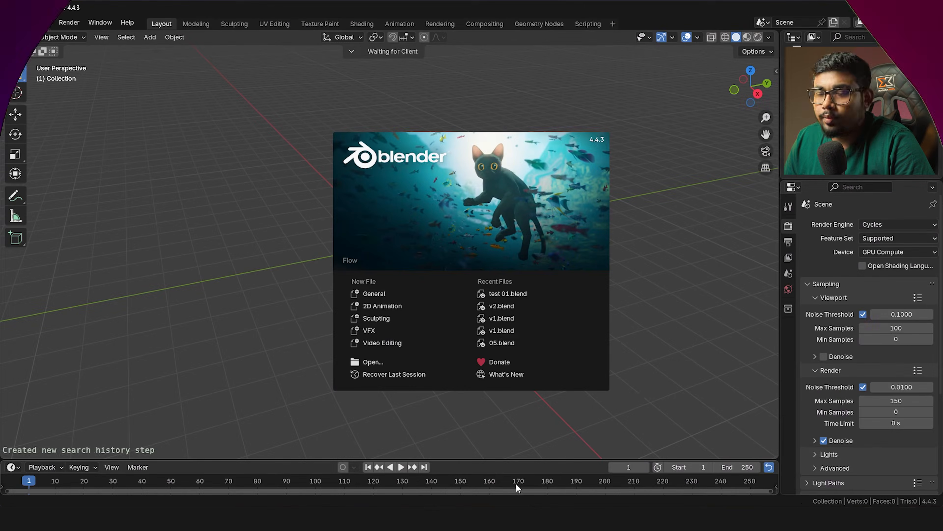
Switch to the front orthographic view and browse the Elements folder to add a reference image
{"action": "key", "text": "grave"}
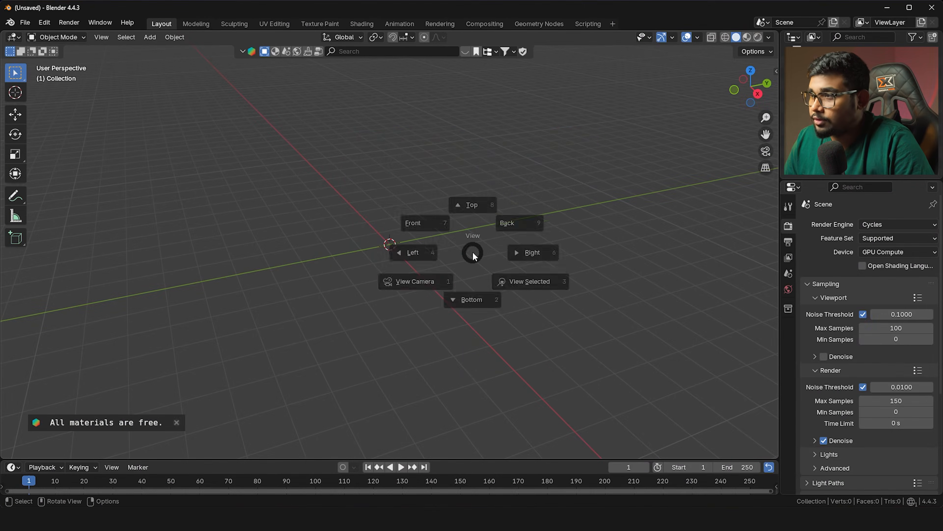
{"action": "left_click", "coordinate": [433, 229]}
{"action": "key", "text": "shift+a"}
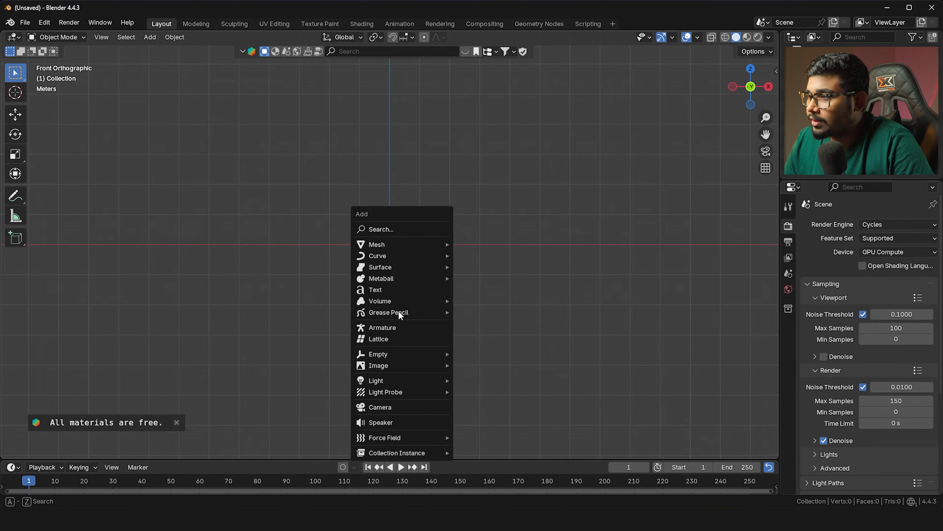
{"action": "mouse_move", "coordinate": [401, 365]}
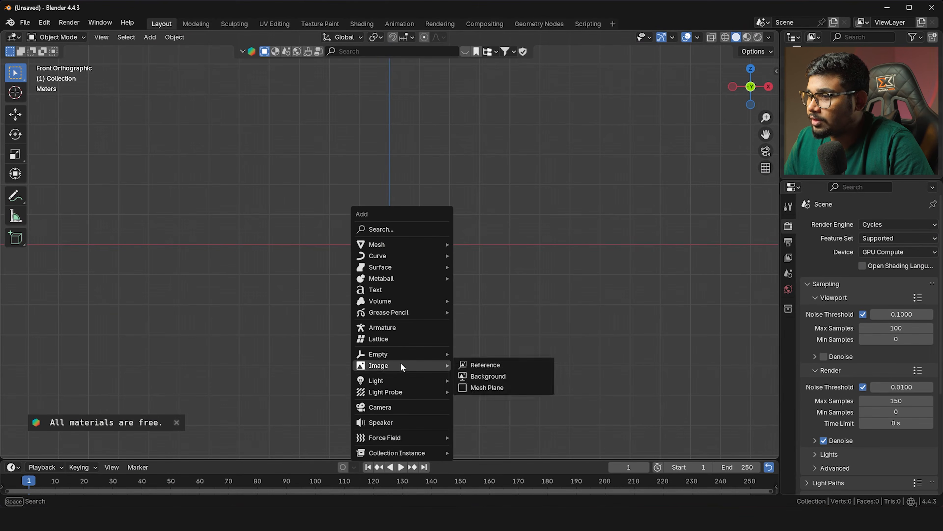
{"action": "left_click", "coordinate": [470, 364]}
{"action": "scroll", "coordinate": [275, 334], "scroll_direction": "down", "scroll_amount": 3}
{"action": "left_click", "coordinate": [268, 344]}
Load v3 c.png as a reference image and set its opacity to about 0.72
{"action": "scroll", "coordinate": [446, 320], "scroll_direction": "down", "scroll_amount": 4}
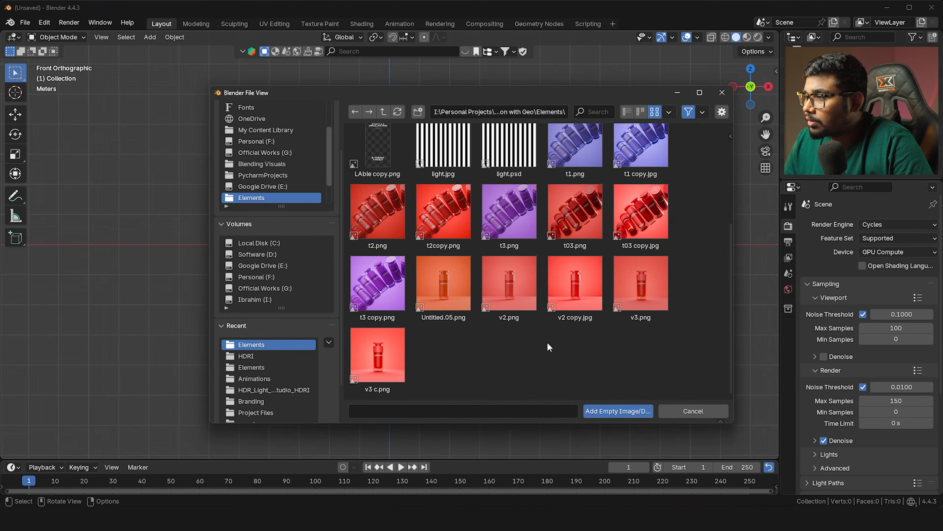
{"action": "double_click", "coordinate": [386, 352]}
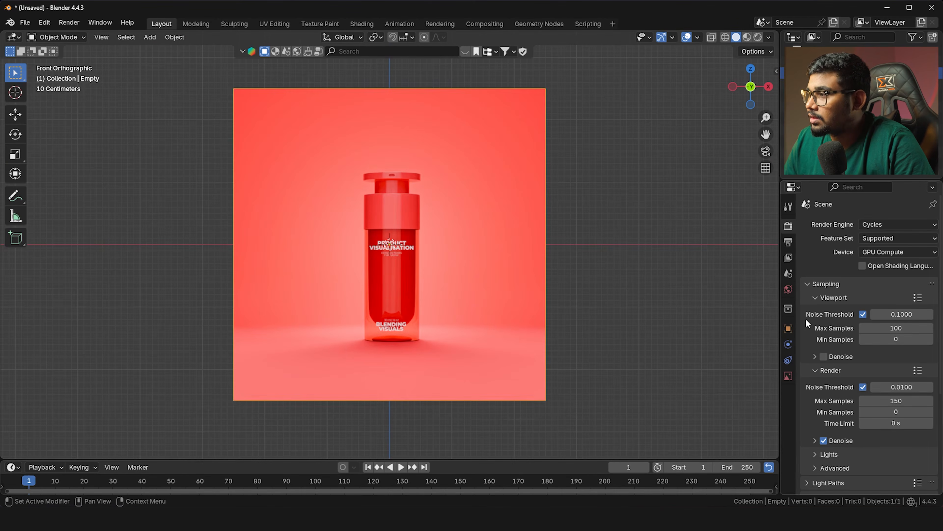
{"action": "left_click", "coordinate": [788, 375]}
{"action": "left_click", "coordinate": [858, 354]}
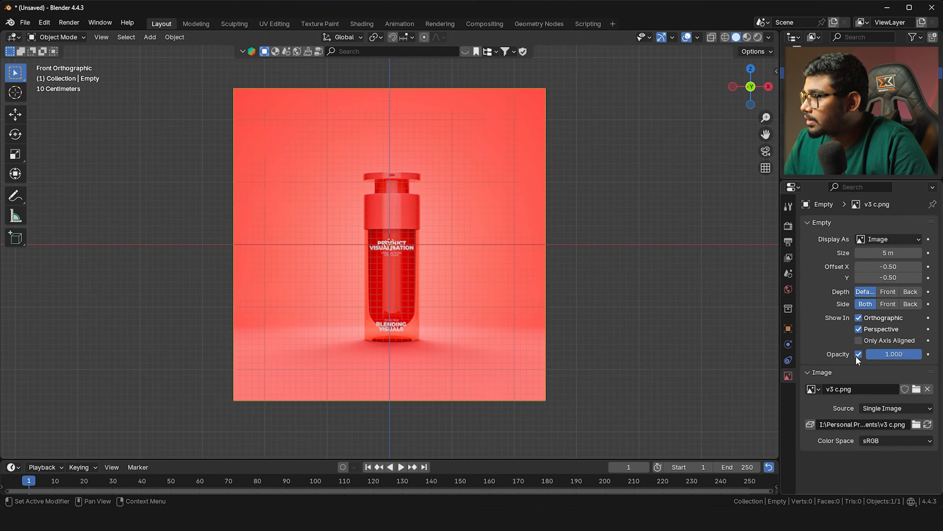
{"action": "left_click_drag", "start_coordinate": [887, 357], "coordinate": [875, 358]}
Move the reference along Z so the bottle's base sits on the origin, then frame the bottle
{"action": "scroll", "coordinate": [468, 265], "scroll_direction": "up", "scroll_amount": 2}
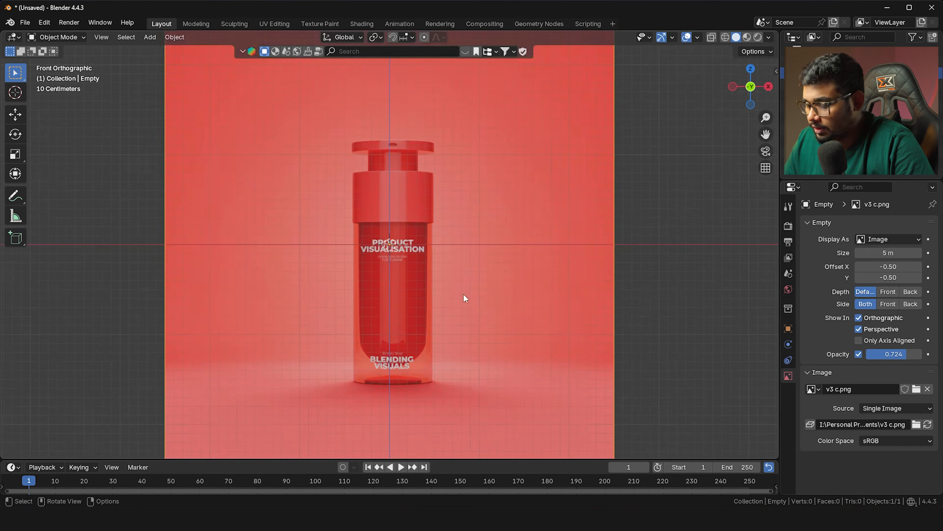
{"action": "scroll", "coordinate": [464, 294], "scroll_direction": "down", "scroll_amount": 1}
{"action": "key", "text": "g"}
{"action": "key", "text": "z"}
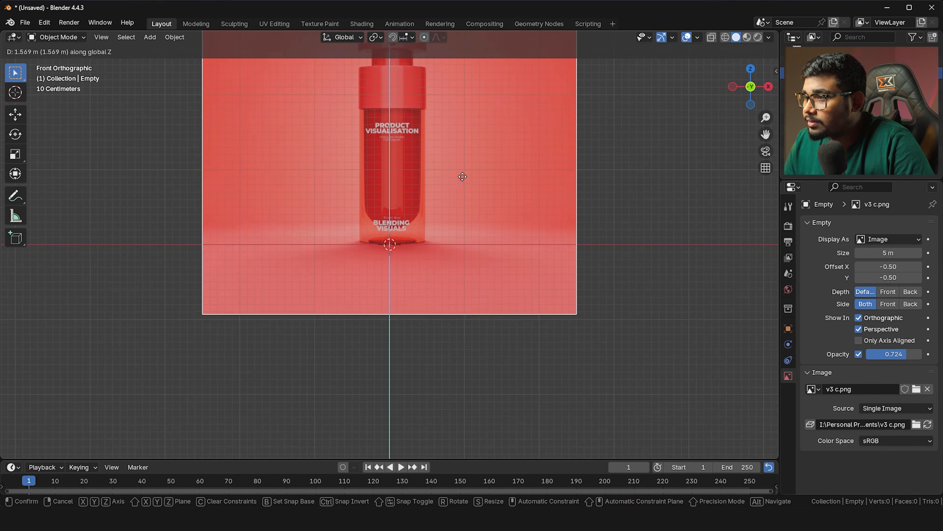
{"action": "left_click", "coordinate": [462, 186]}
{"action": "middle_click_drag", "start_coordinate": [460, 185], "coordinate": [463, 270], "text": "shift"}
{"action": "scroll", "coordinate": [462, 266], "scroll_direction": "up", "scroll_amount": 2}
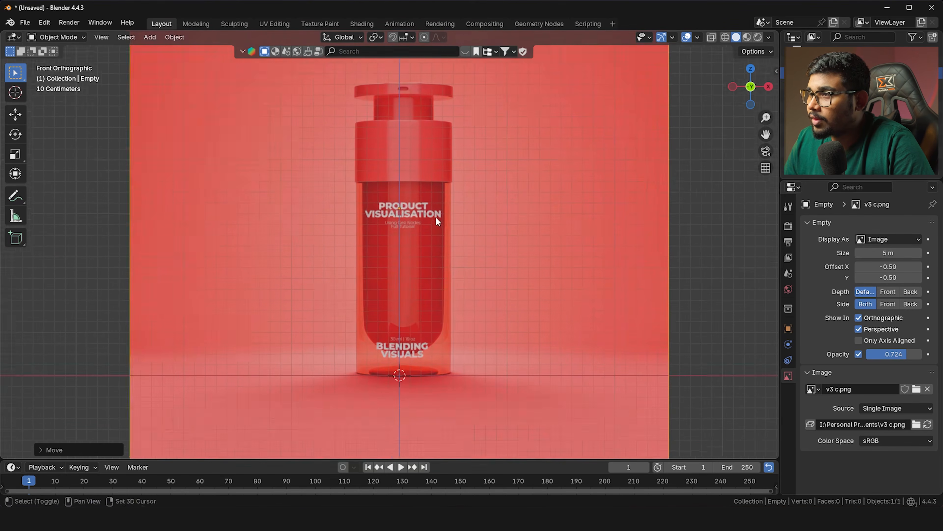
{"action": "middle_click_drag", "start_coordinate": [435, 217], "coordinate": [430, 279], "text": "shift"}
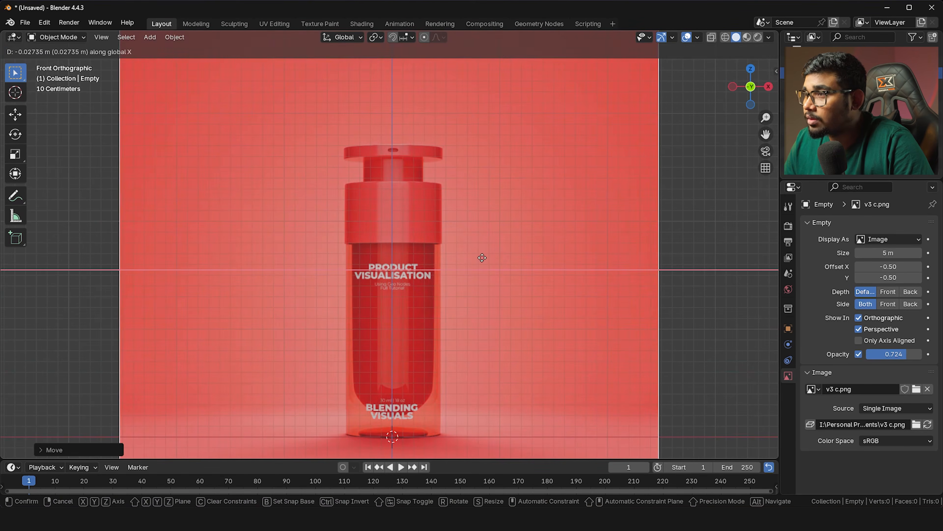
{"action": "scroll", "coordinate": [482, 262], "scroll_direction": "down", "scroll_amount": 4}
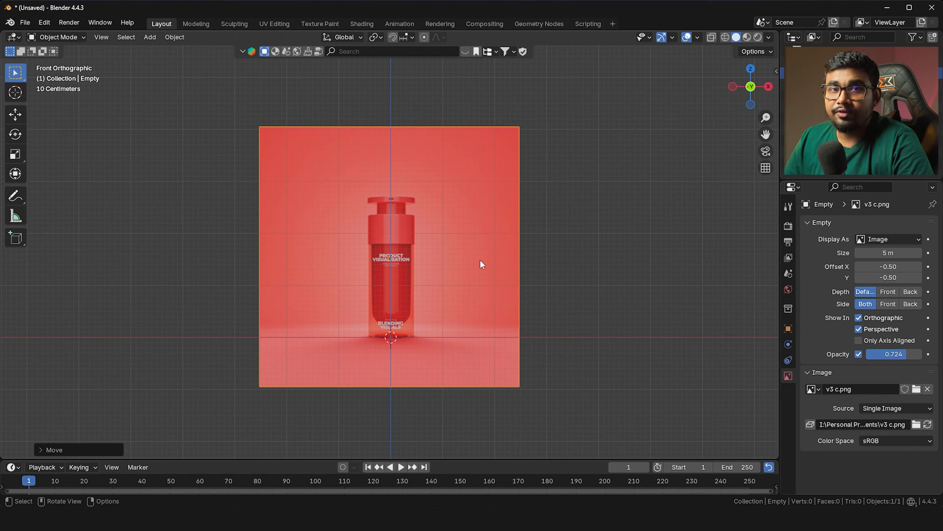
{"action": "scroll", "coordinate": [423, 292], "scroll_direction": "up", "scroll_amount": 2}
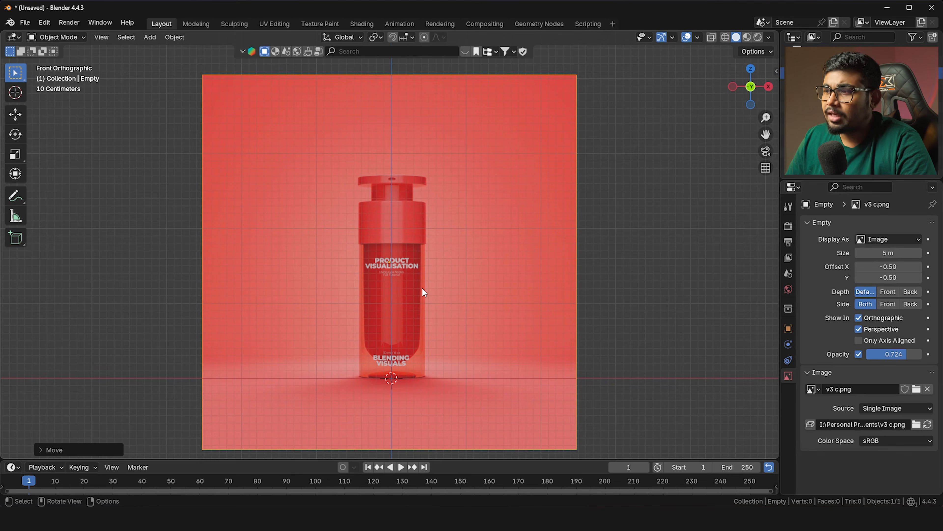
{"action": "middle_click_drag", "start_coordinate": [415, 316], "coordinate": [424, 305], "text": "shift"}
{"action": "key", "text": "shift+a"}
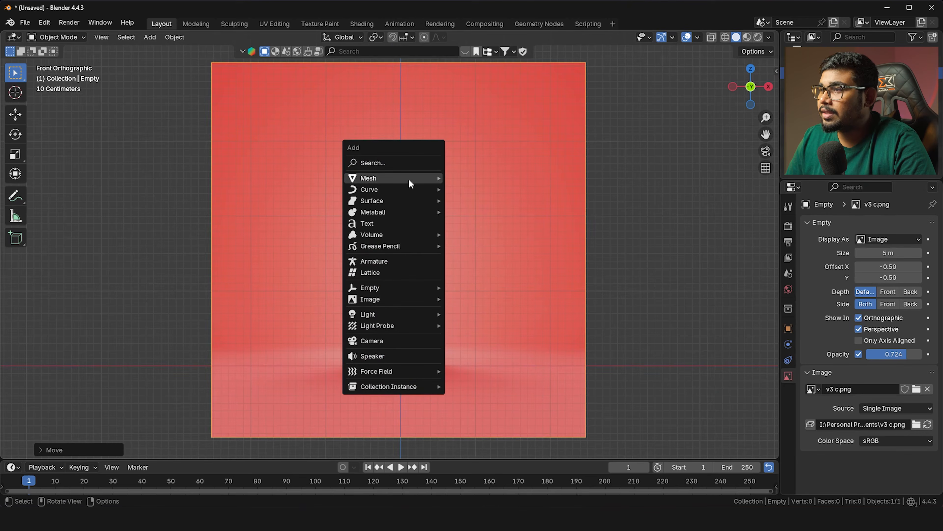
Add a cylinder and scale it down to the bottle's width
{"action": "mouse_move", "coordinate": [408, 178]}
{"action": "left_click", "coordinate": [474, 234]}
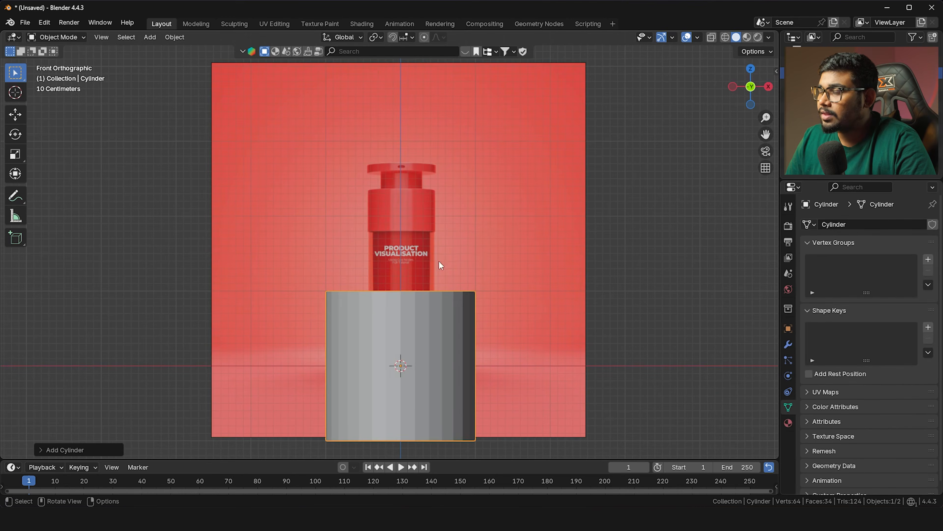
{"action": "scroll", "coordinate": [438, 260], "scroll_direction": "up", "scroll_amount": 3}
{"action": "key", "text": "s"}
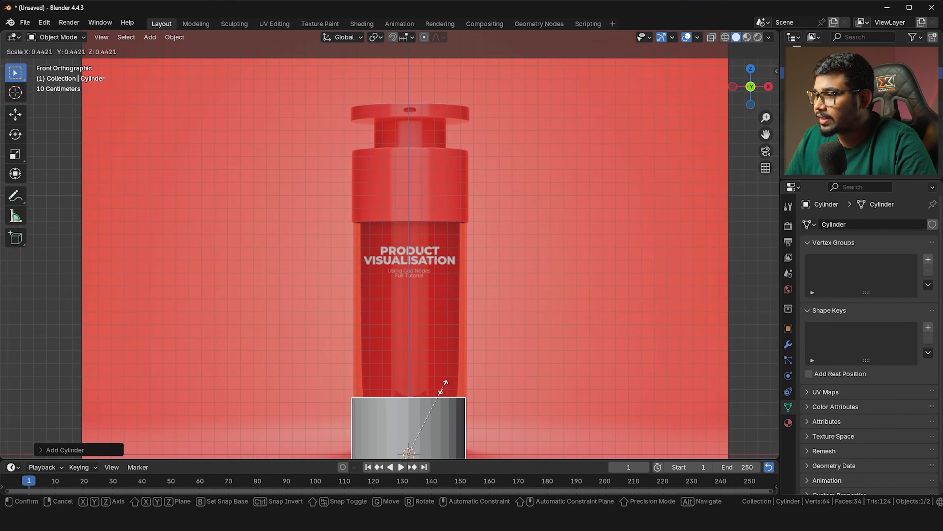
{"action": "left_click", "coordinate": [443, 386]}
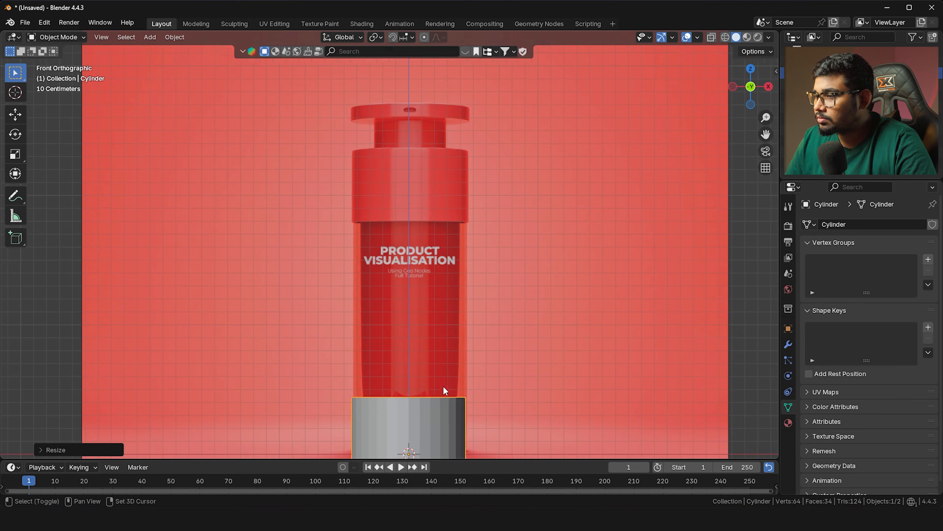
Nudge the reference image along X to line it up with the cylinder
{"action": "scroll", "coordinate": [434, 346], "scroll_direction": "up", "scroll_amount": 2}
{"action": "left_click", "coordinate": [500, 326]}
{"action": "scroll", "coordinate": [510, 328], "scroll_direction": "up", "scroll_amount": 1}
{"action": "key", "text": "g"}
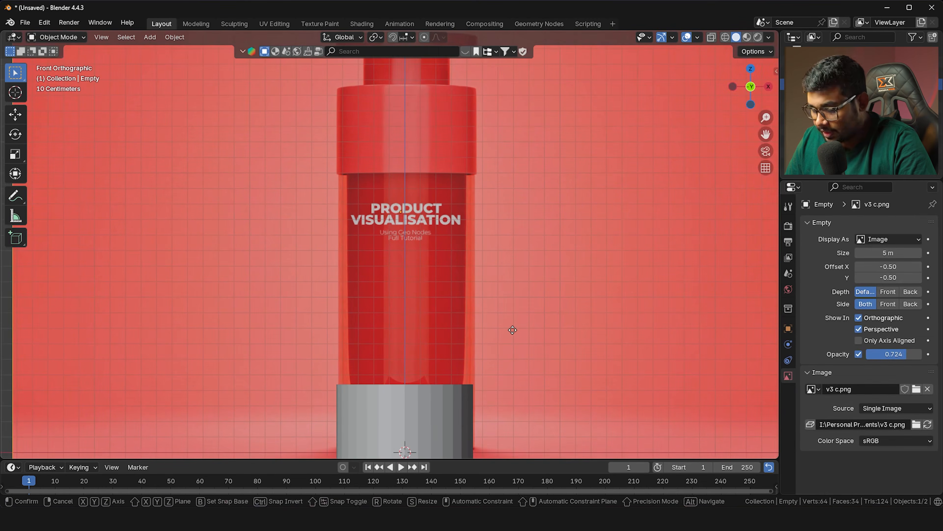
{"action": "key", "text": "x"}
{"action": "left_click", "coordinate": [507, 329]}
Move the cylinder along Z so it rests at the bottle's base
{"action": "scroll", "coordinate": [431, 357], "scroll_direction": "down", "scroll_amount": 2}
{"action": "left_click", "coordinate": [432, 357]}
{"action": "key", "text": "g"}
{"action": "key", "text": "z"}
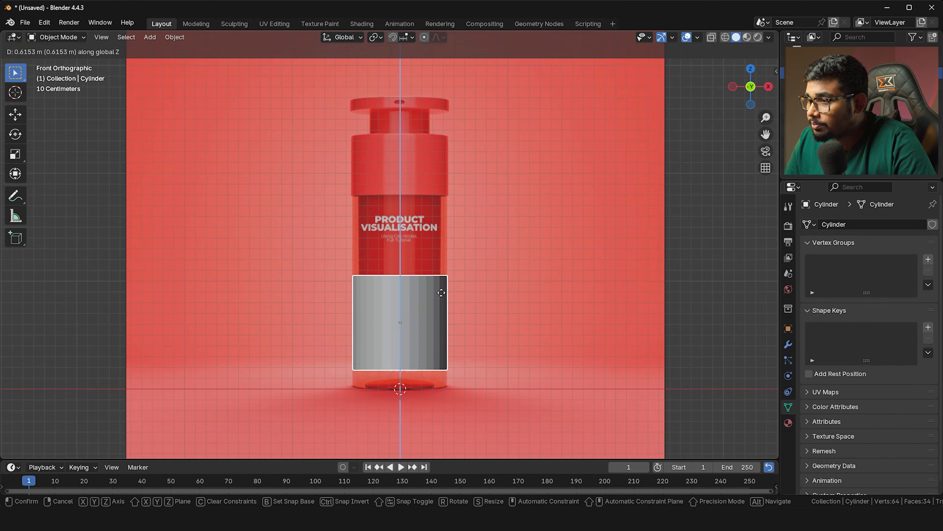
{"action": "left_click", "coordinate": [447, 306]}
Show the transform sidebar and put the cylinder into Edit Mode
{"action": "key", "text": "Tab"}
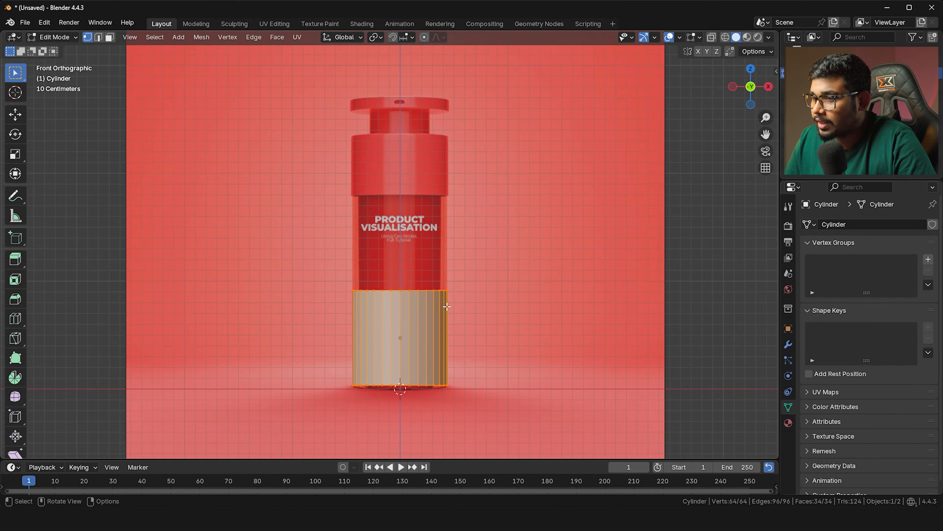
{"action": "key", "text": "n"}
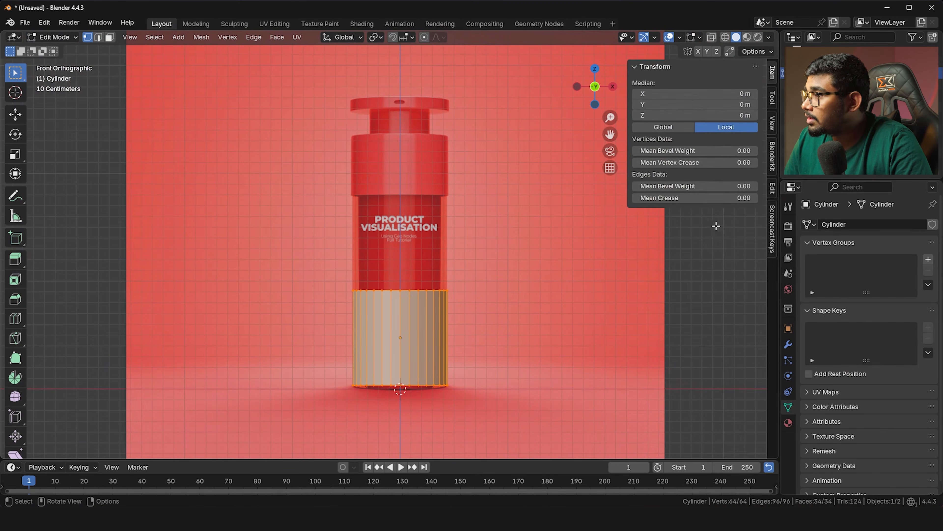
{"action": "left_click", "coordinate": [774, 237]}
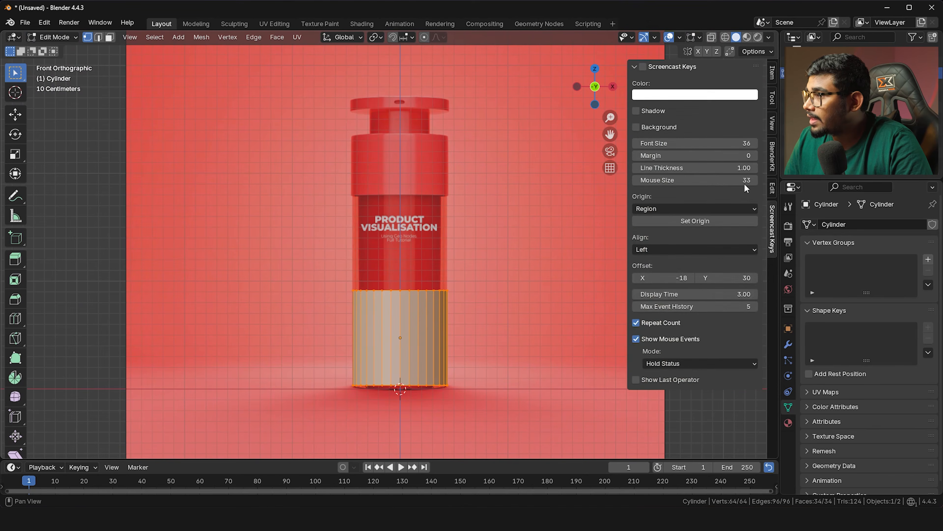
{"action": "left_click", "coordinate": [647, 74]}
{"action": "key", "text": "Tab"}
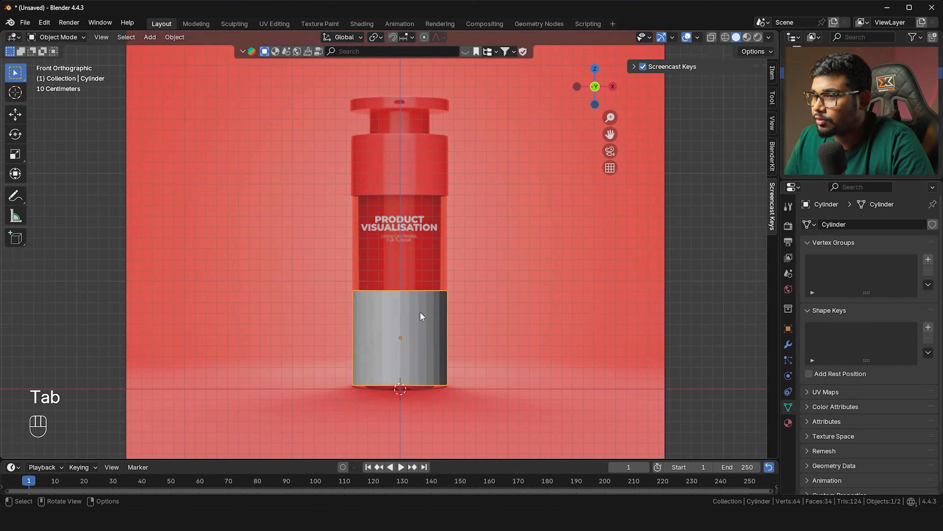
{"action": "key", "text": "Tab"}
{"action": "middle_click_drag", "start_coordinate": [358, 286], "coordinate": [353, 304], "text": "shift"}
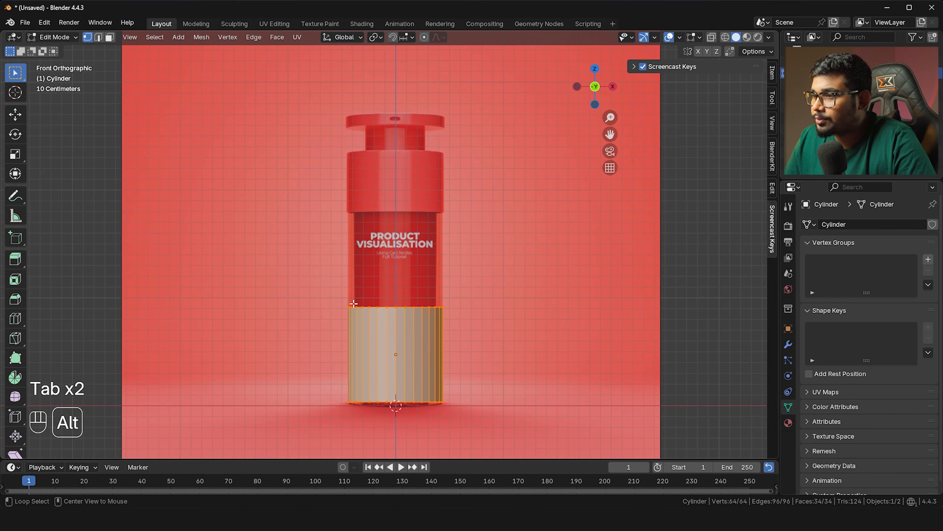
{"action": "key", "text": "alt+z"}
{"action": "left_click_drag", "start_coordinate": [274, 268], "coordinate": [540, 335]}
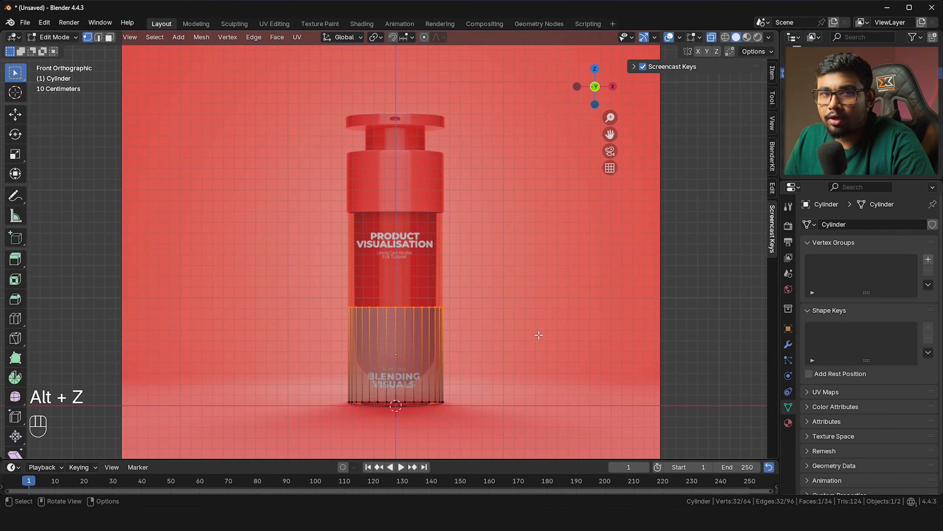
{"action": "middle_click_drag", "start_coordinate": [457, 320], "coordinate": [467, 344], "text": "shift"}
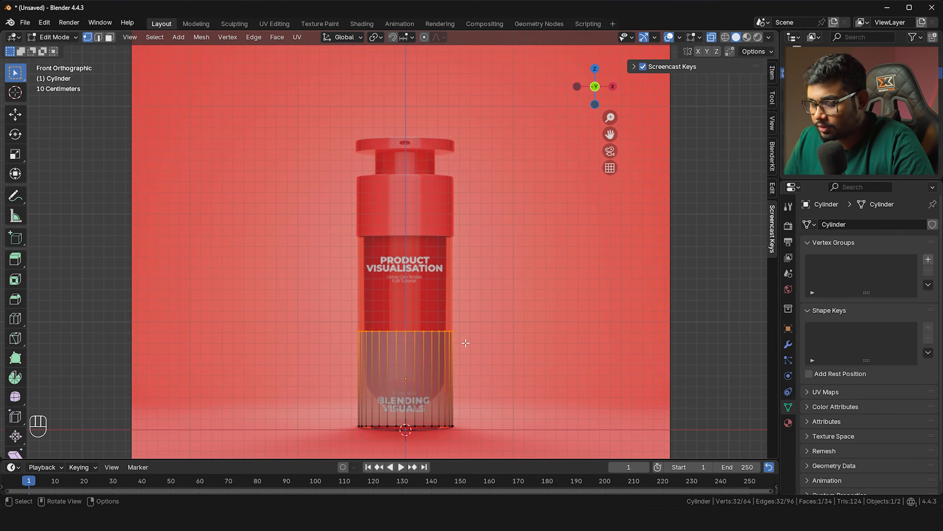
{"action": "key", "text": "g"}
{"action": "key", "text": "z"}
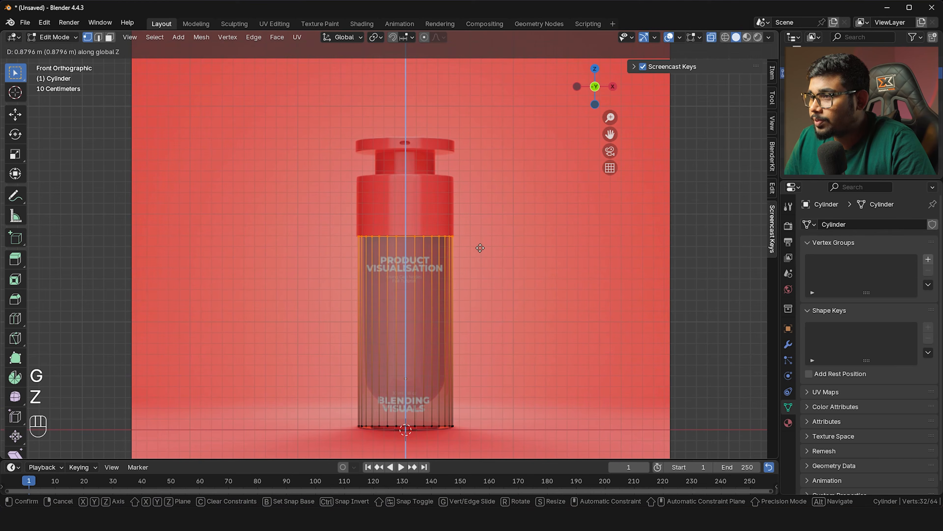
{"action": "left_click", "coordinate": [480, 247]}
{"action": "scroll", "coordinate": [472, 267], "scroll_direction": "down", "scroll_amount": 2, "text": "shift"}
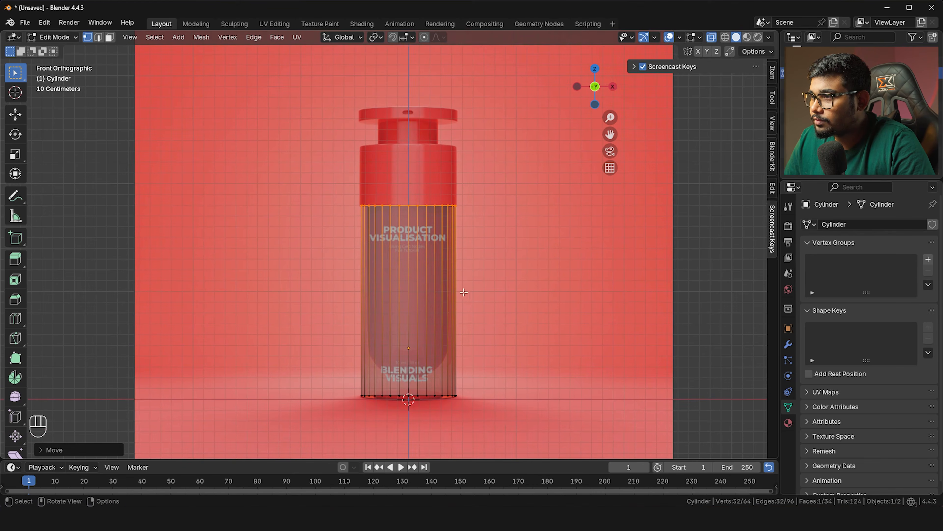
{"action": "scroll", "coordinate": [464, 292], "scroll_direction": "up", "scroll_amount": 4}
{"action": "scroll", "coordinate": [464, 292], "scroll_direction": "down", "scroll_amount": 4}
{"action": "scroll", "coordinate": [459, 286], "scroll_direction": "up", "scroll_amount": 4}
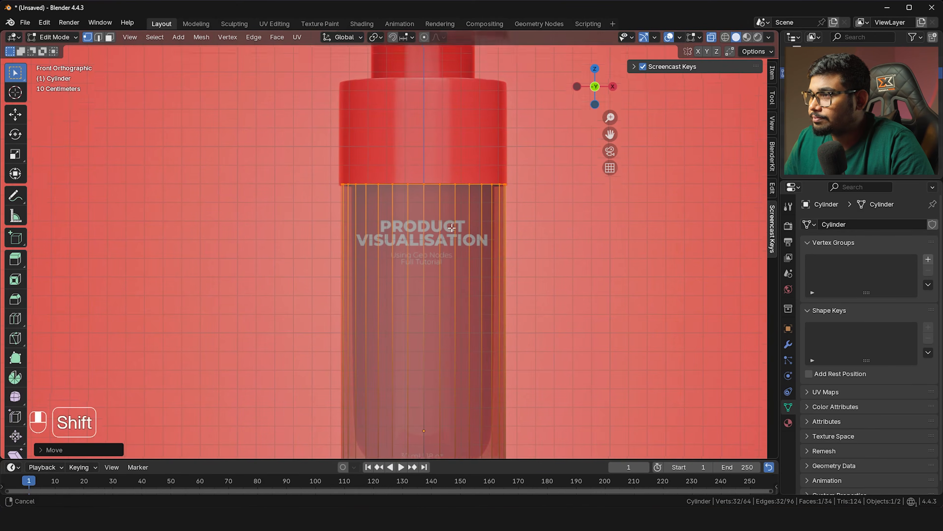
{"action": "middle_click_drag", "start_coordinate": [459, 287], "coordinate": [442, 249], "text": "shift"}
{"action": "key", "text": "Tab"}
{"action": "key", "text": "alt+z"}
{"action": "key", "text": "alt+z"}
{"action": "scroll", "coordinate": [441, 238], "scroll_direction": "down", "scroll_amount": 3, "text": "shift"}
{"action": "scroll", "coordinate": [419, 280], "scroll_direction": "up", "scroll_amount": 5}
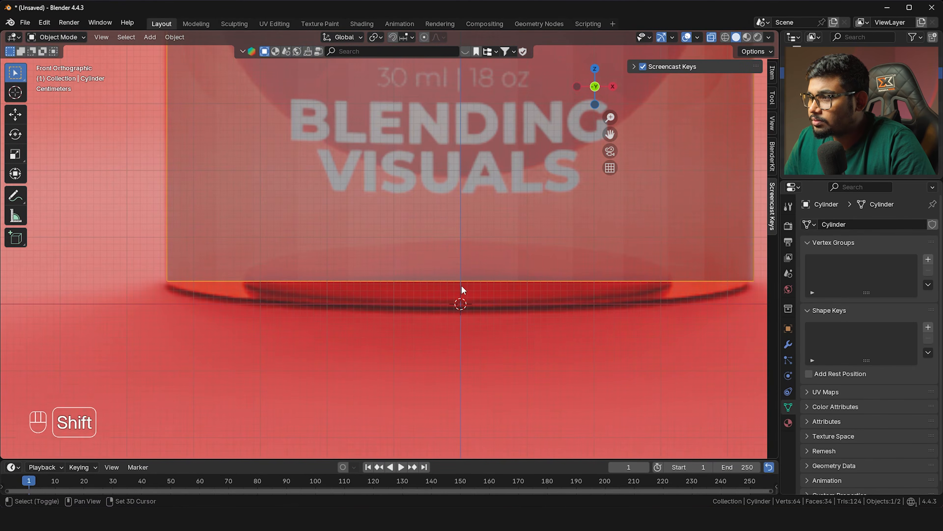
{"action": "middle_click_drag", "start_coordinate": [275, 293], "coordinate": [219, 311], "text": "shift"}
{"action": "scroll", "coordinate": [276, 275], "scroll_direction": "down", "scroll_amount": 3}
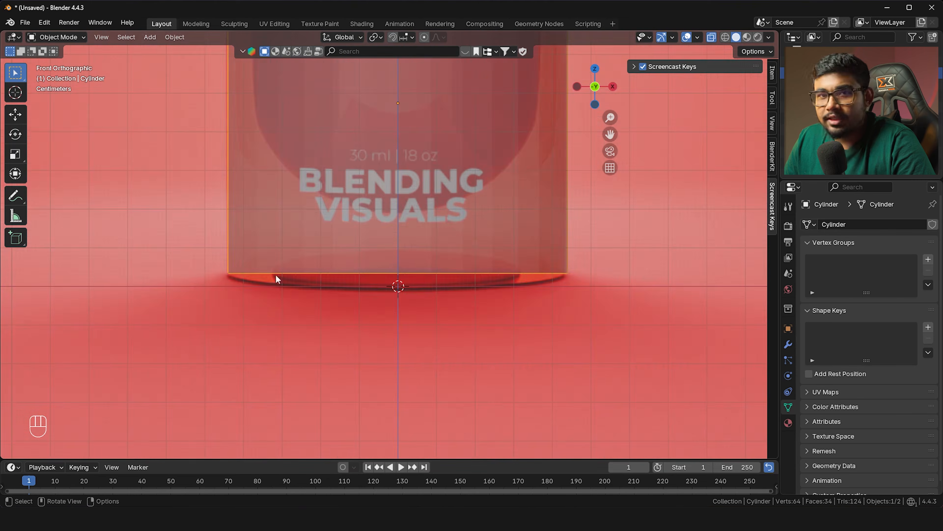
{"action": "scroll", "coordinate": [324, 277], "scroll_direction": "up", "scroll_amount": 3}
{"action": "scroll", "coordinate": [324, 278], "scroll_direction": "down", "scroll_amount": 2}
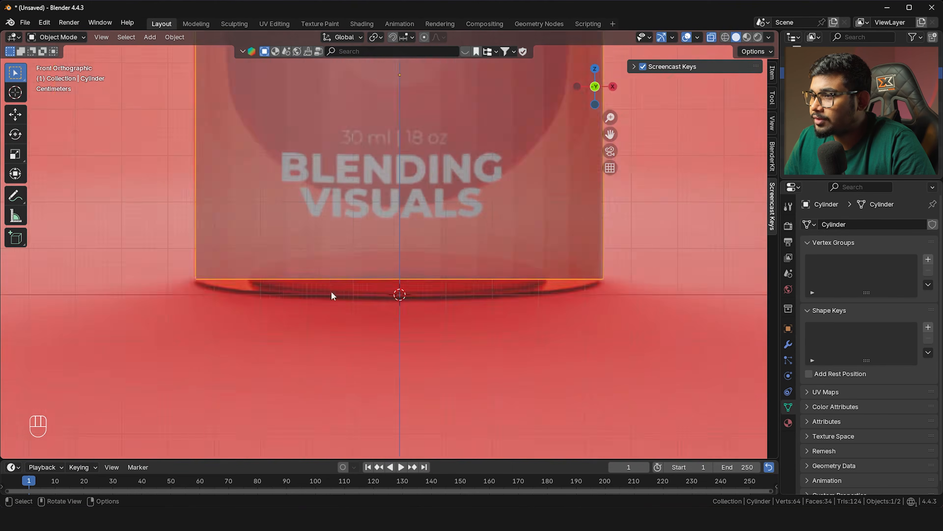
{"action": "middle_click_drag", "start_coordinate": [330, 290], "coordinate": [351, 262]}
{"action": "key", "text": "alt+z"}
Inset the cylinder's bottom face and delete the inner face, leaving a hole
{"action": "scroll", "coordinate": [351, 260], "scroll_direction": "down", "scroll_amount": 2}
{"action": "key", "text": "Tab"}
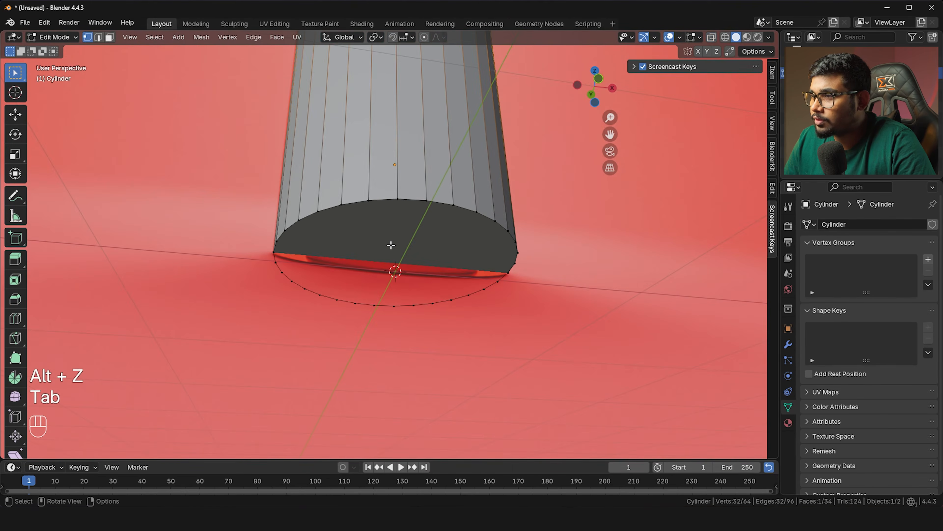
{"action": "key", "text": "3"}
{"action": "left_click", "coordinate": [394, 240]}
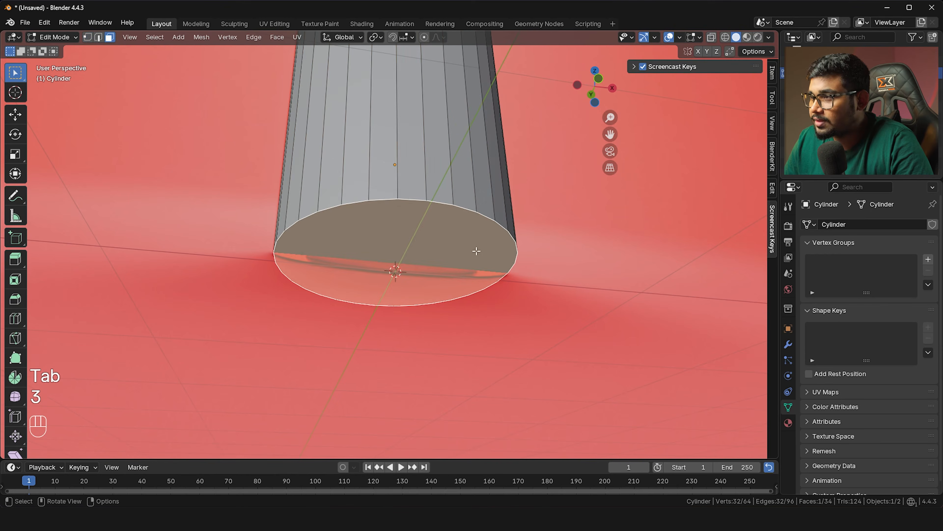
{"action": "middle_click_drag", "start_coordinate": [478, 251], "coordinate": [468, 261]}
{"action": "key", "text": "i"}
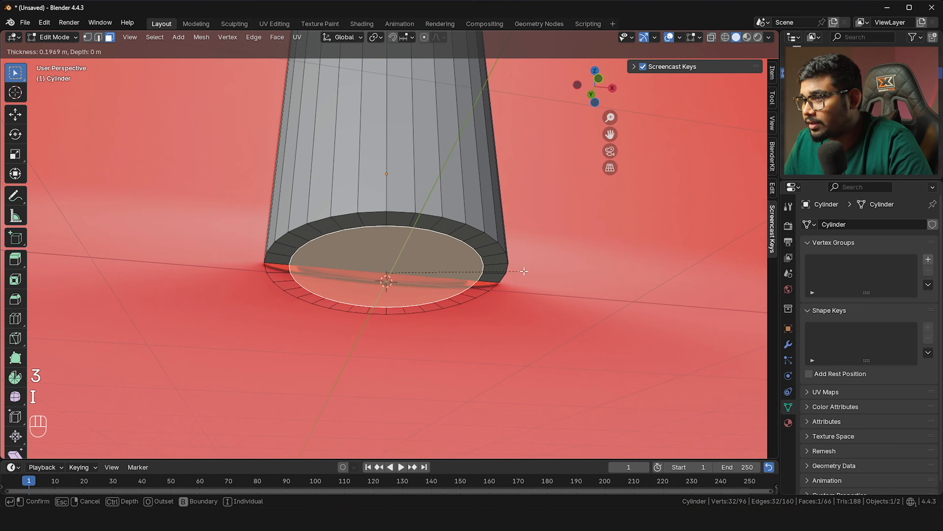
{"action": "left_click", "coordinate": [524, 271]}
{"action": "scroll", "coordinate": [483, 273], "scroll_direction": "up", "scroll_amount": 2}
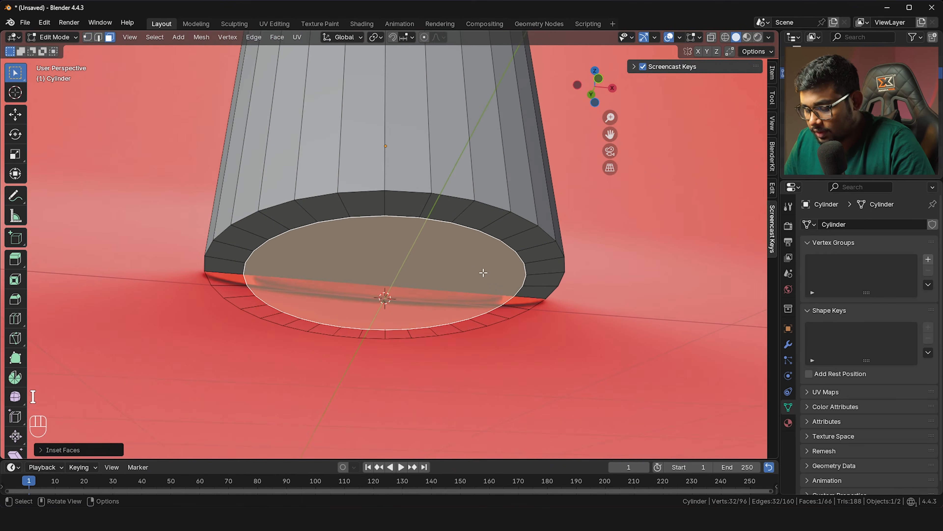
{"action": "key", "text": "x"}
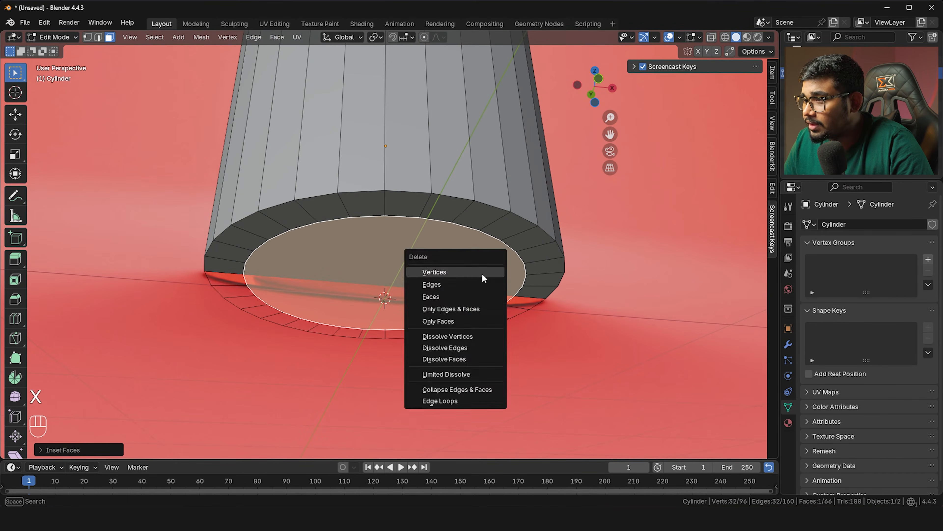
{"action": "left_click", "coordinate": [452, 296]}
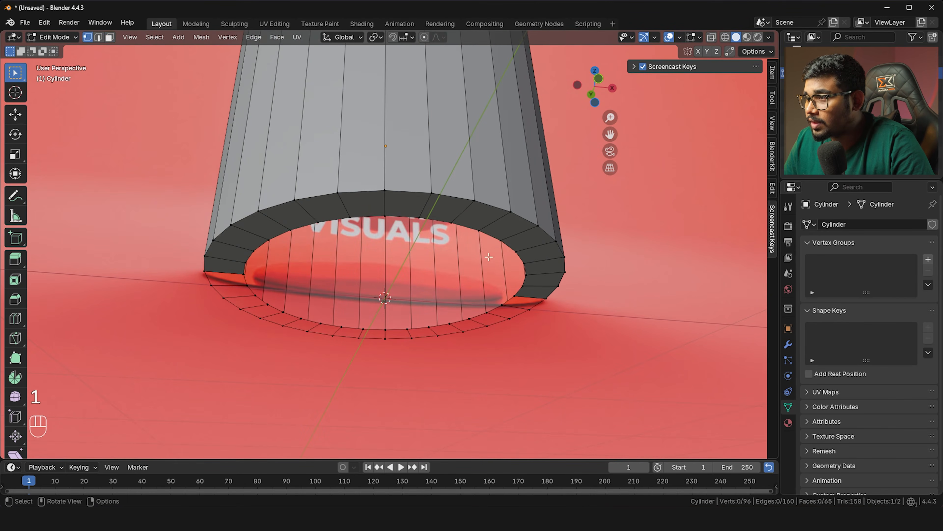
Extrude the hole's rim loop, scale it inward, and close the bottom with Grid Fill
{"action": "left_click", "coordinate": [494, 240], "text": "alt"}
{"action": "scroll", "coordinate": [520, 286], "scroll_direction": "up", "scroll_amount": 2}
{"action": "key", "text": "ctrl+z"}
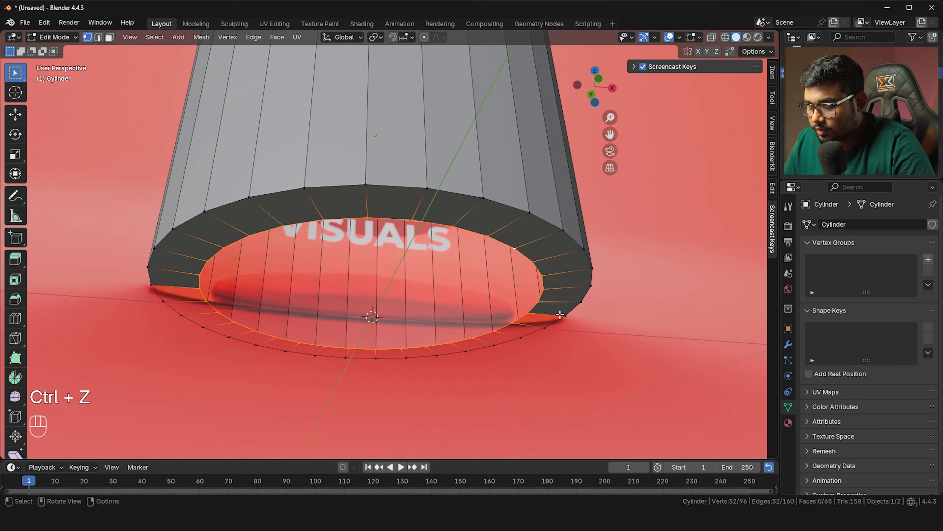
{"action": "key", "text": "e"}
{"action": "key", "text": "s"}
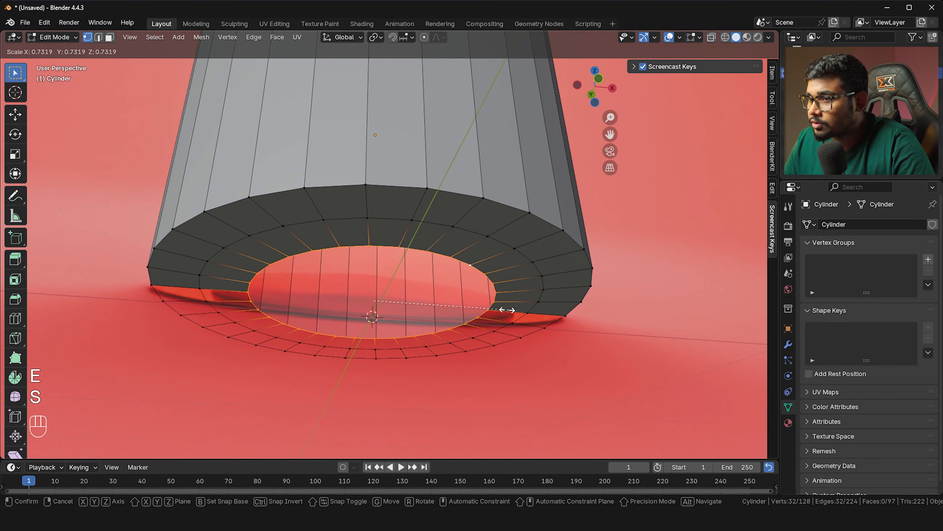
{"action": "left_click", "coordinate": [485, 314]}
{"action": "middle_click_drag", "start_coordinate": [482, 314], "coordinate": [432, 291]}
{"action": "key", "text": "ctrl+f"}
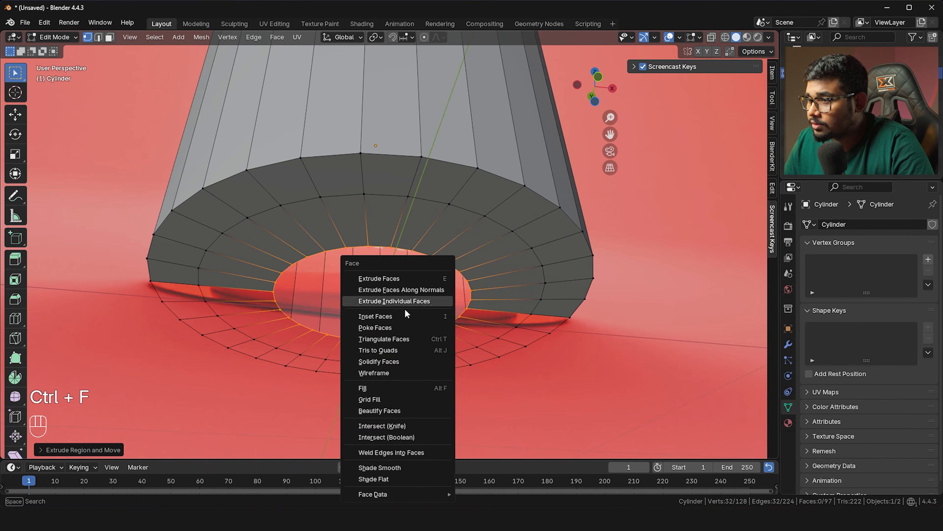
{"action": "left_click", "coordinate": [379, 397]}
Return to Object Mode and select the reference image
{"action": "key", "text": "Tab"}
{"action": "scroll", "coordinate": [569, 322], "scroll_direction": "down", "scroll_amount": 4}
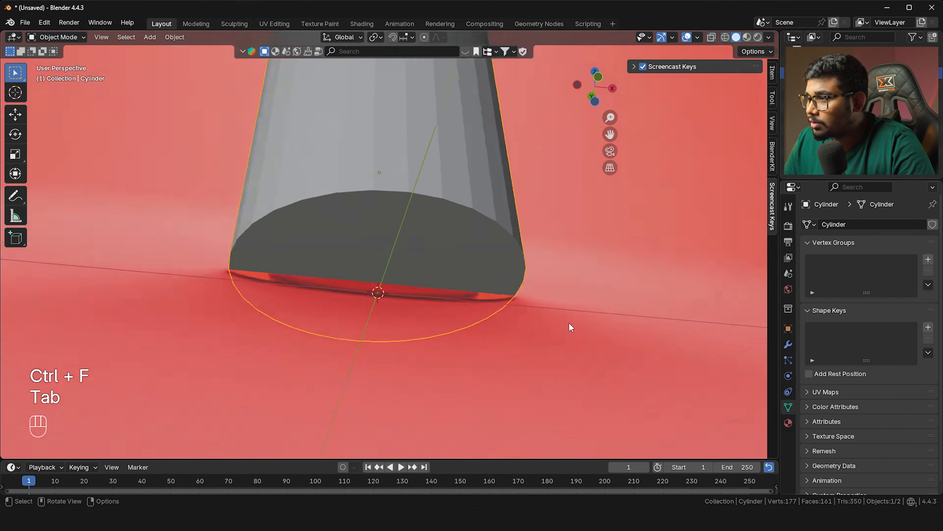
{"action": "left_click", "coordinate": [570, 319]}
{"action": "scroll", "coordinate": [575, 304], "scroll_direction": "down", "scroll_amount": 2}
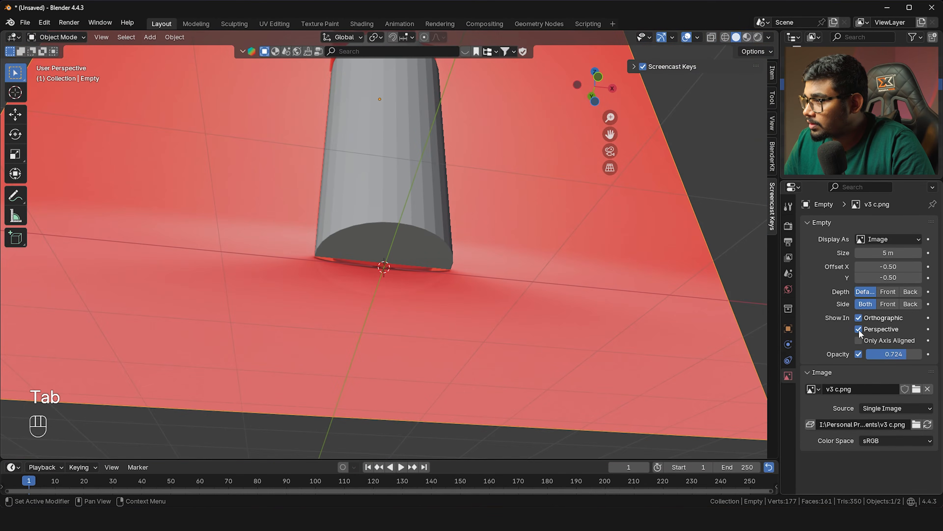
Untick Perspective under Show In so the reference only appears in orthographic views
{"action": "left_click", "coordinate": [859, 329]}
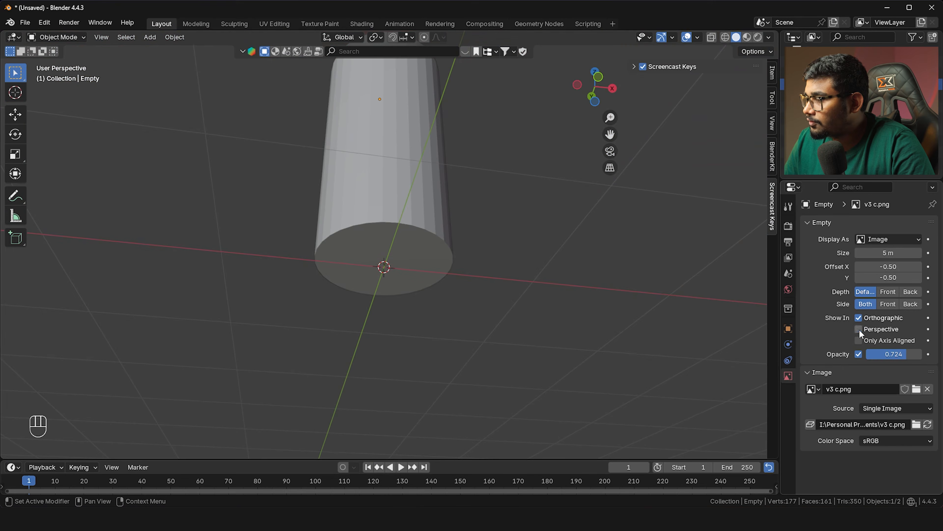
{"action": "key", "text": "grave"}
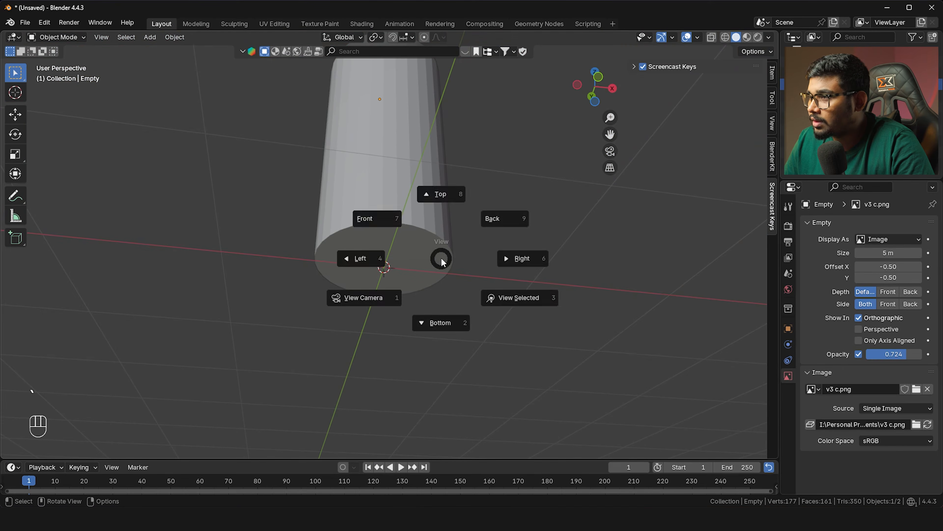
{"action": "left_click", "coordinate": [413, 231]}
{"action": "scroll", "coordinate": [411, 293], "scroll_direction": "down", "scroll_amount": 4}
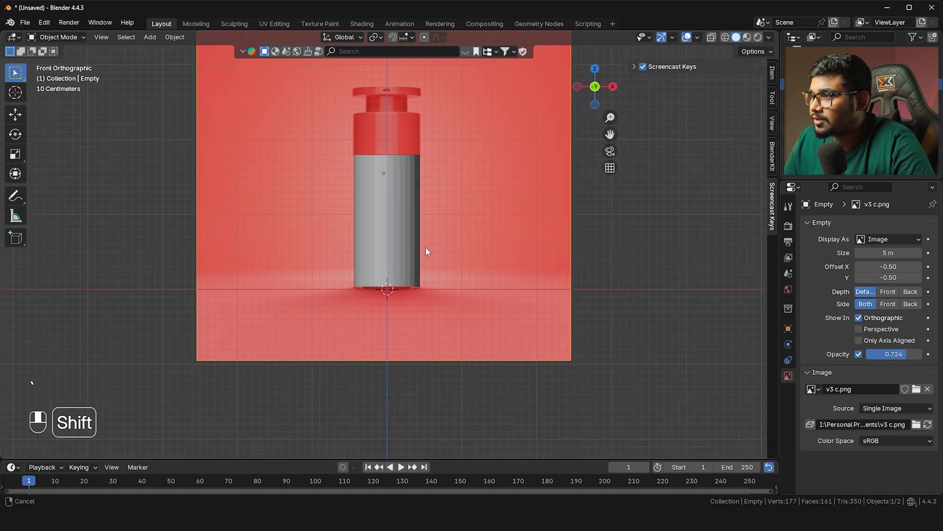
{"action": "middle_click_drag", "start_coordinate": [484, 225], "coordinate": [418, 232]}
Select the cylinder and bring up the Add Modifier menu
{"action": "key", "text": "Tab"}
{"action": "left_click", "coordinate": [417, 227]}
{"action": "left_click", "coordinate": [789, 344]}
{"action": "key", "text": "shift+a"}
Add a Subdivision Surface modifier to the cylinder and orbit to inspect its pinched top
{"action": "mouse_move", "coordinate": [783, 362]}
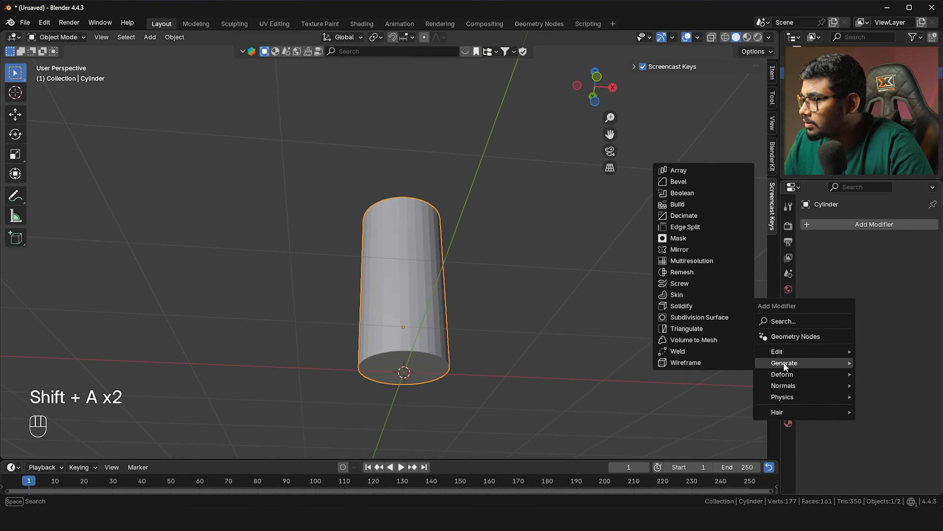
{"action": "left_click", "coordinate": [728, 317]}
{"action": "middle_click_drag", "start_coordinate": [525, 276], "coordinate": [452, 256]}
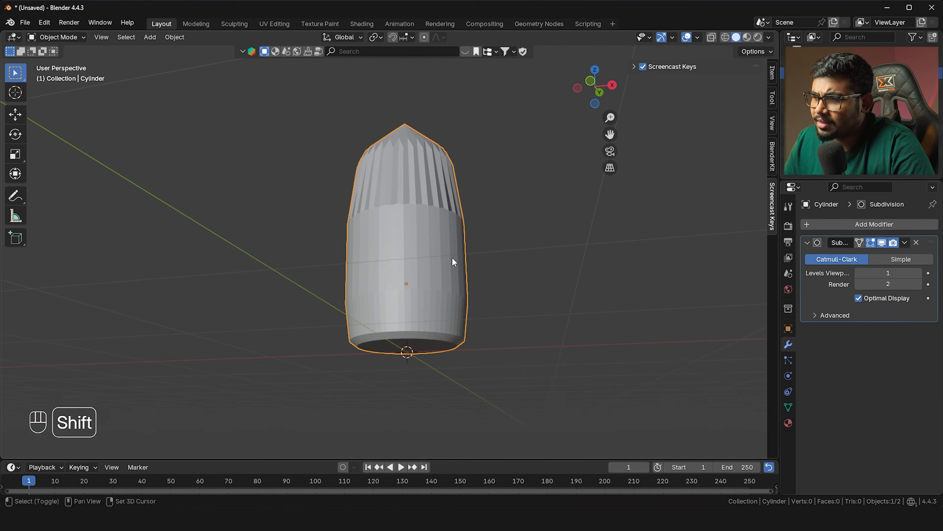
{"action": "middle_click_drag", "start_coordinate": [426, 316], "coordinate": [432, 211]}
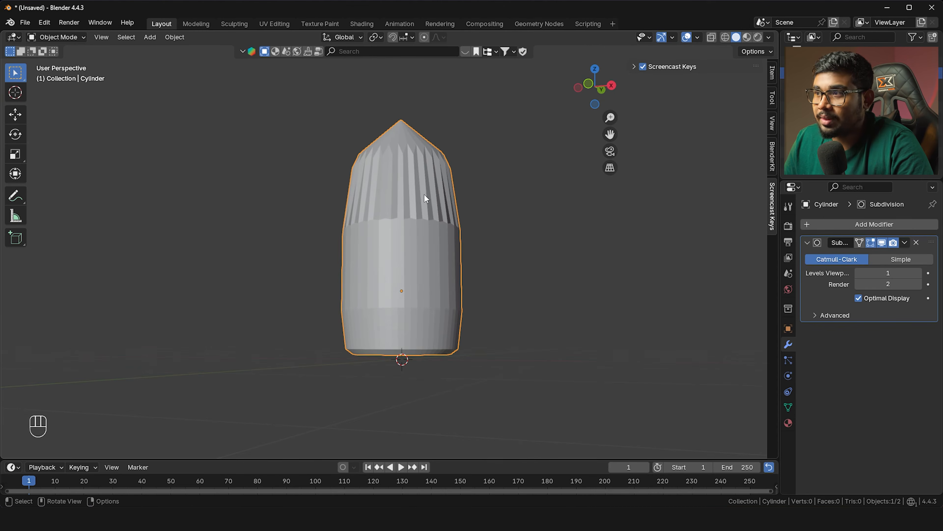
{"action": "middle_click_drag", "start_coordinate": [436, 180], "coordinate": [423, 204], "text": "shift"}
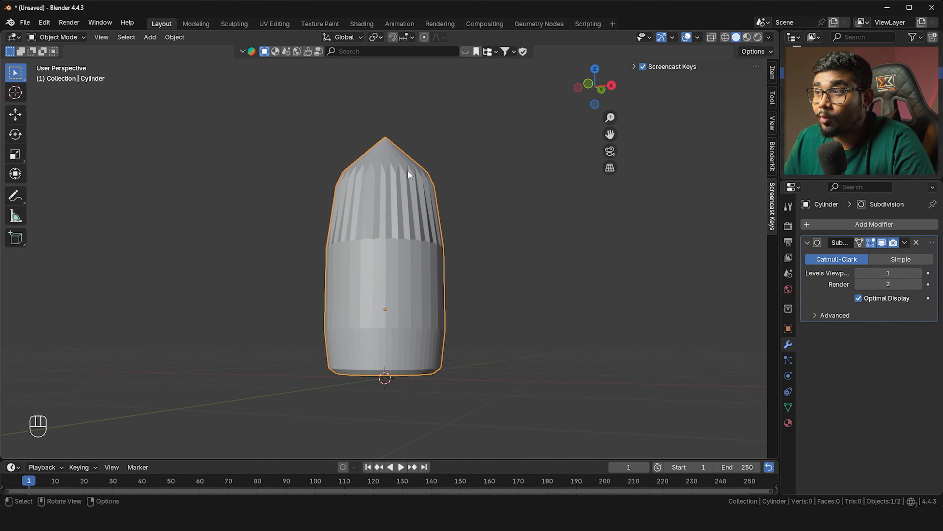
{"action": "middle_click_drag", "start_coordinate": [407, 172], "coordinate": [360, 162]}
{"action": "key", "text": "Tab"}
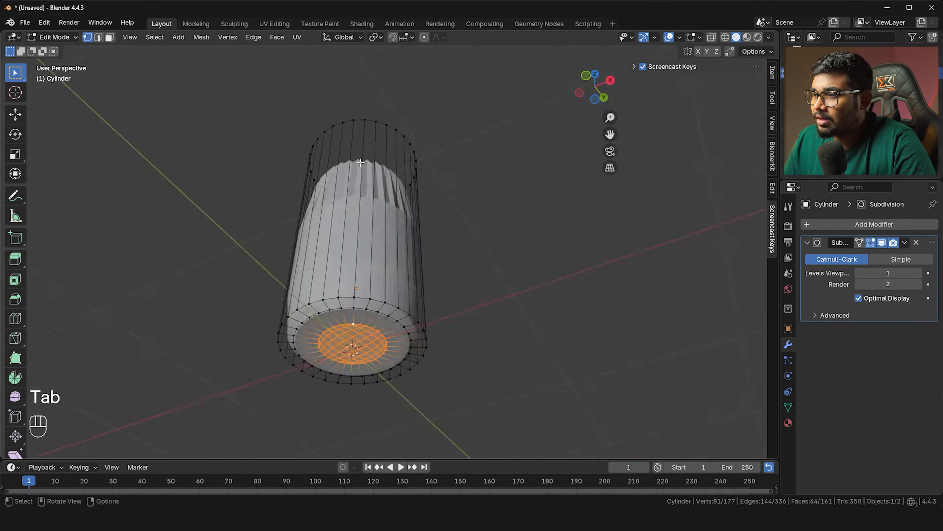
Select a four-vertex quad on the cylinder's side and orbit to inspect the mesh
{"action": "scroll", "coordinate": [452, 197], "scroll_direction": "up", "scroll_amount": 4}
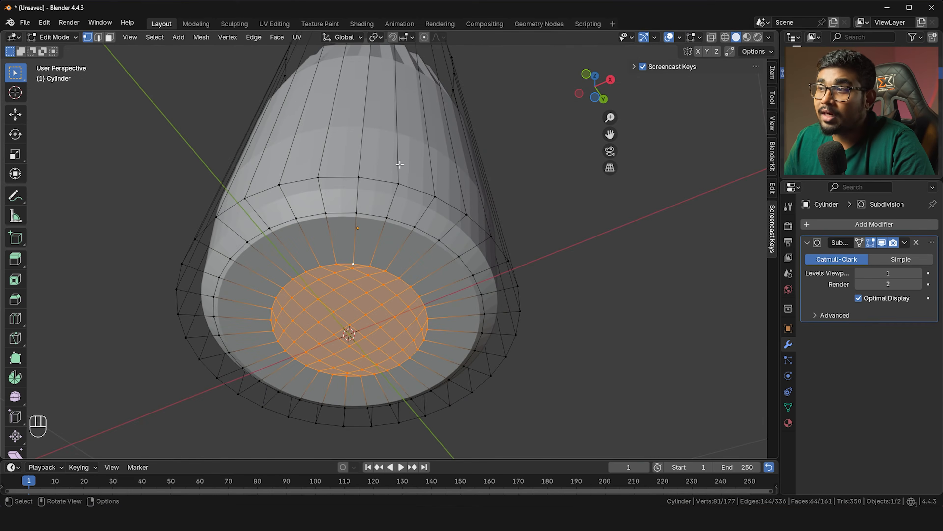
{"action": "left_click", "coordinate": [401, 182]}
{"action": "scroll", "coordinate": [392, 153], "scroll_direction": "up", "scroll_amount": 2}
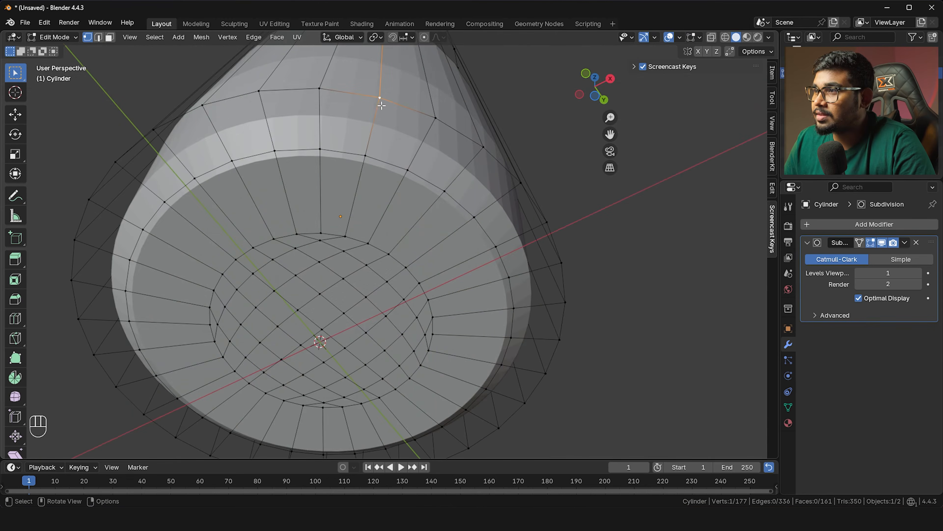
{"action": "left_click", "coordinate": [434, 118]}
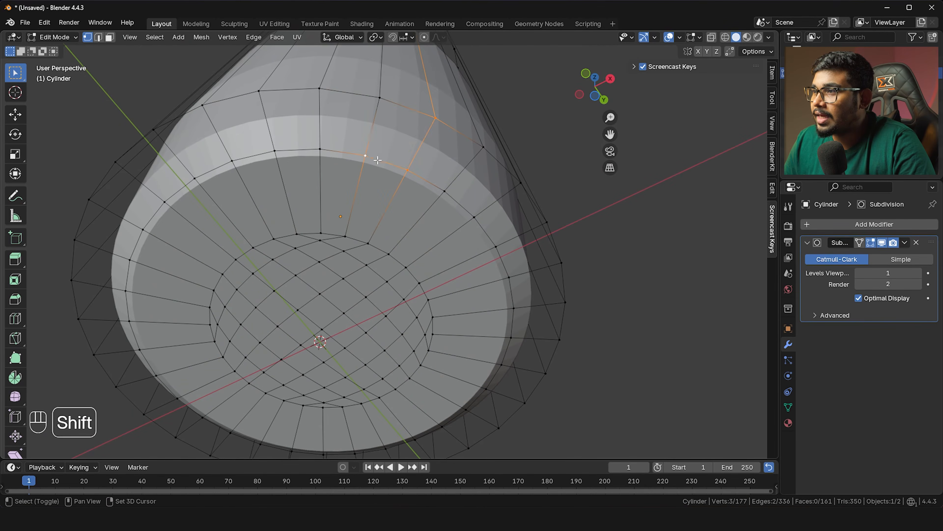
{"action": "left_click", "coordinate": [382, 124], "text": "shift"}
{"action": "scroll", "coordinate": [396, 119], "scroll_direction": "down", "scroll_amount": 4}
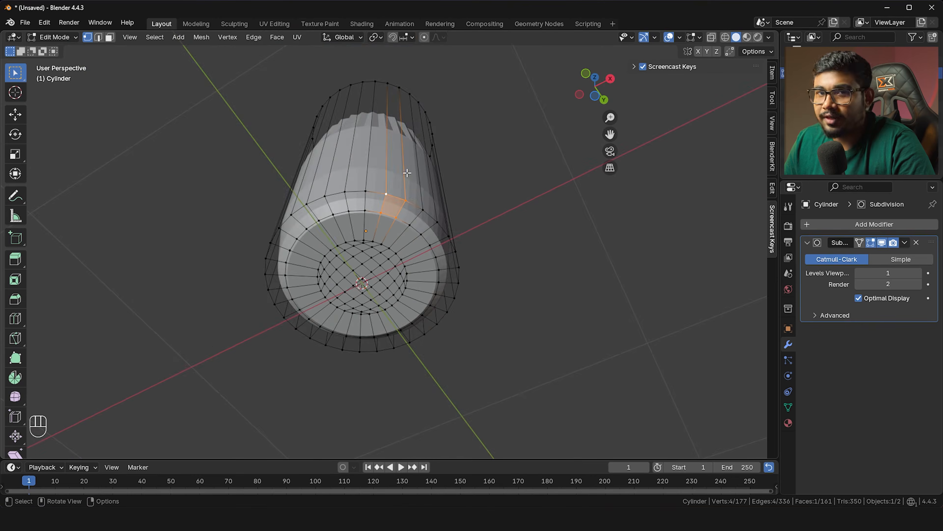
{"action": "scroll", "coordinate": [407, 173], "scroll_direction": "up", "scroll_amount": 5}
{"action": "scroll", "coordinate": [407, 208], "scroll_direction": "down", "scroll_amount": 5}
{"action": "middle_click_drag", "start_coordinate": [406, 209], "coordinate": [402, 213]}
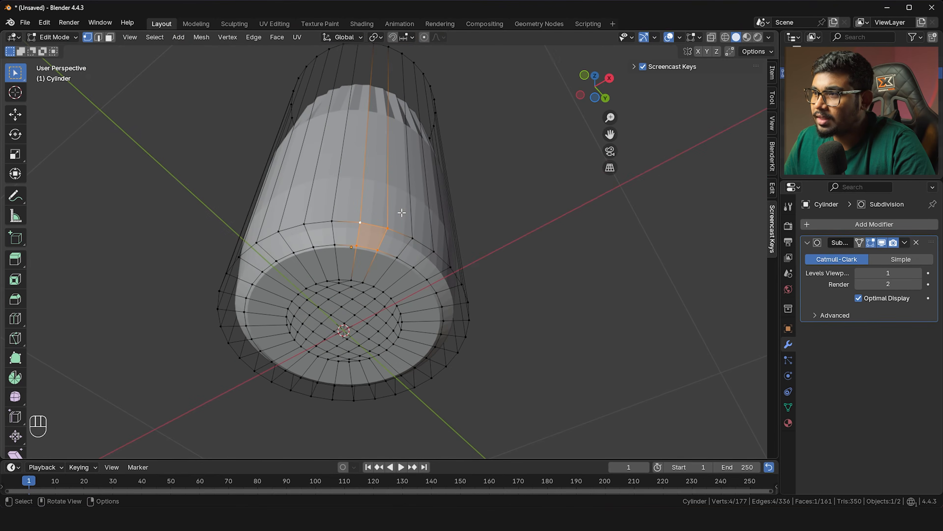
{"action": "middle_click_drag", "start_coordinate": [382, 154], "coordinate": [387, 261]}
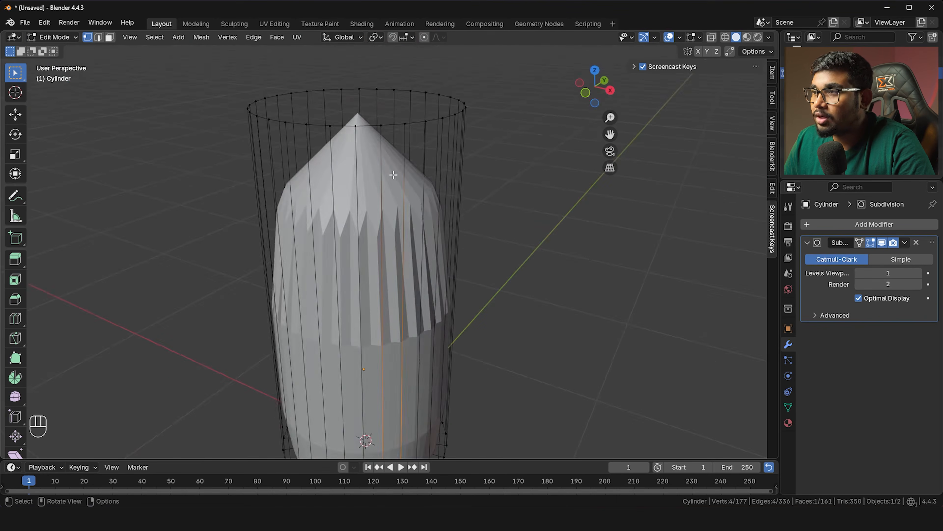
{"action": "middle_click_drag", "start_coordinate": [394, 175], "coordinate": [392, 185]}
{"action": "key", "text": "alt+z"}
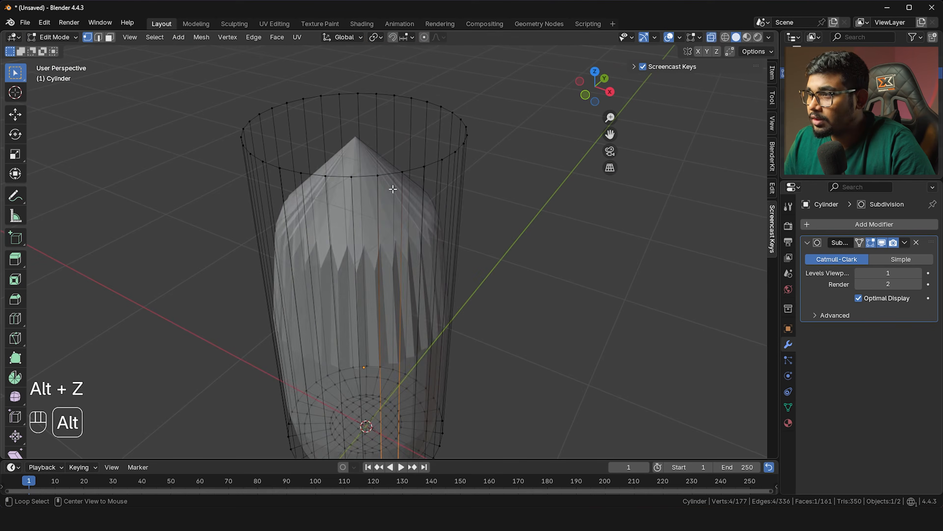
{"action": "key", "text": "alt+z"}
Turn off the Subdivision modifier's viewport display and select the top rim edge loop
{"action": "key", "text": "Tab"}
{"action": "key", "text": "Tab"}
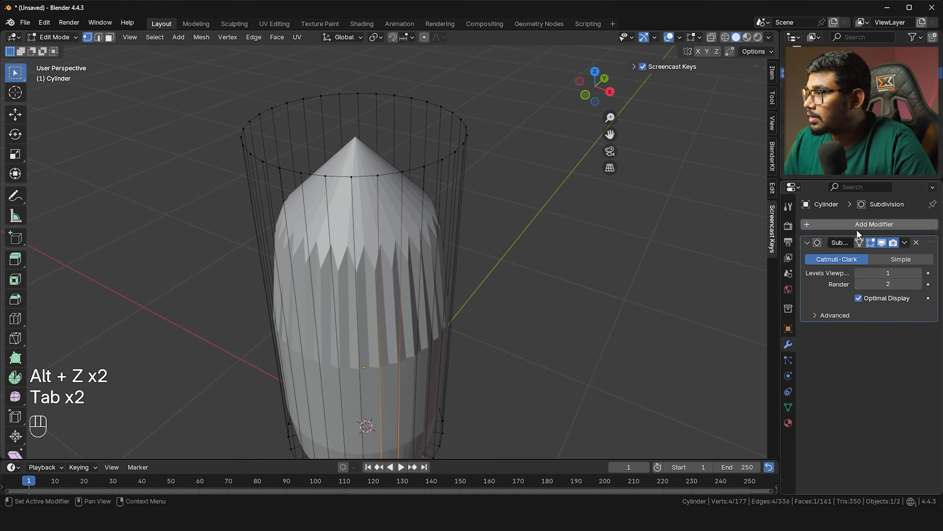
{"action": "left_click", "coordinate": [883, 243]}
{"action": "middle_click_drag", "start_coordinate": [503, 155], "coordinate": [506, 179], "text": "shift"}
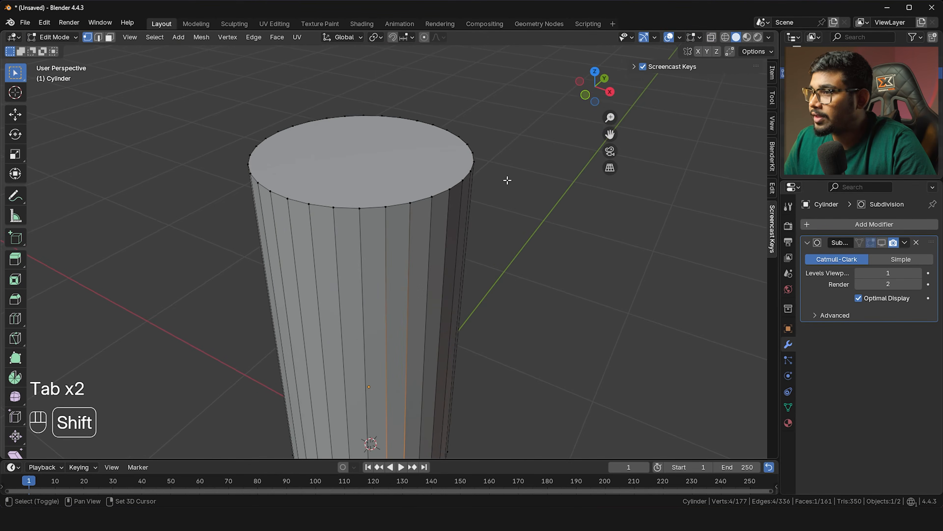
{"action": "scroll", "coordinate": [326, 143], "scroll_direction": "up", "scroll_amount": 5}
{"action": "scroll", "coordinate": [301, 185], "scroll_direction": "down", "scroll_amount": 2}
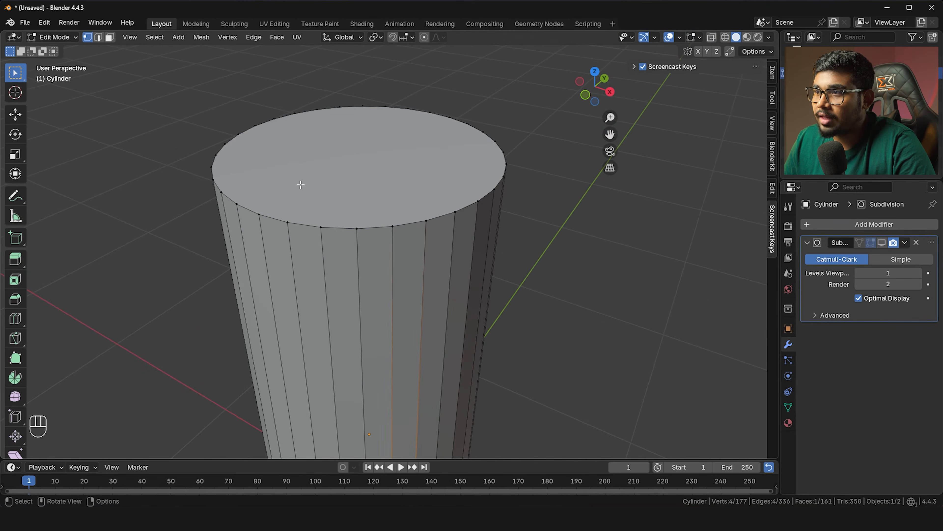
{"action": "left_click", "coordinate": [331, 226], "text": "alt"}
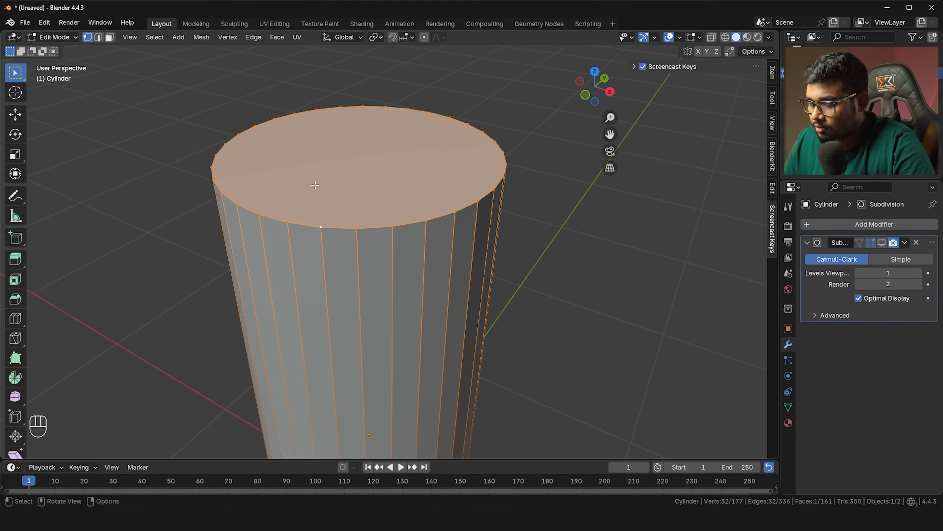
Inset the cylinder's top face
{"action": "key", "text": "i"}
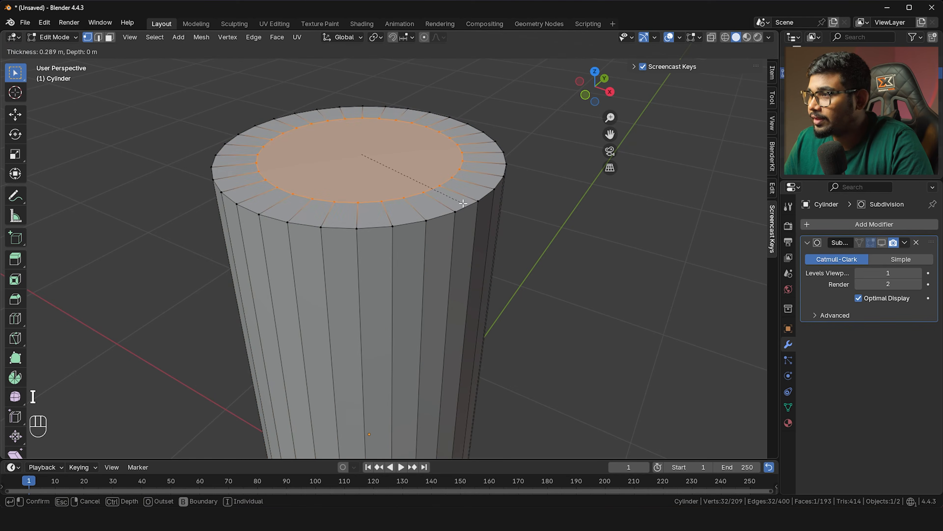
{"action": "left_click", "coordinate": [465, 204]}
{"action": "scroll", "coordinate": [421, 185], "scroll_direction": "up", "scroll_amount": 1}
{"action": "middle_click_drag", "start_coordinate": [421, 186], "coordinate": [442, 189]}
Re-enable the Subdivision modifier's viewport display in Object Mode
{"action": "key", "text": "Tab"}
{"action": "left_click", "coordinate": [882, 242]}
{"action": "middle_click_drag", "start_coordinate": [729, 236], "coordinate": [419, 206]}
{"action": "scroll", "coordinate": [382, 178], "scroll_direction": "up", "scroll_amount": 2}
{"action": "scroll", "coordinate": [383, 177], "scroll_direction": "down", "scroll_amount": 3}
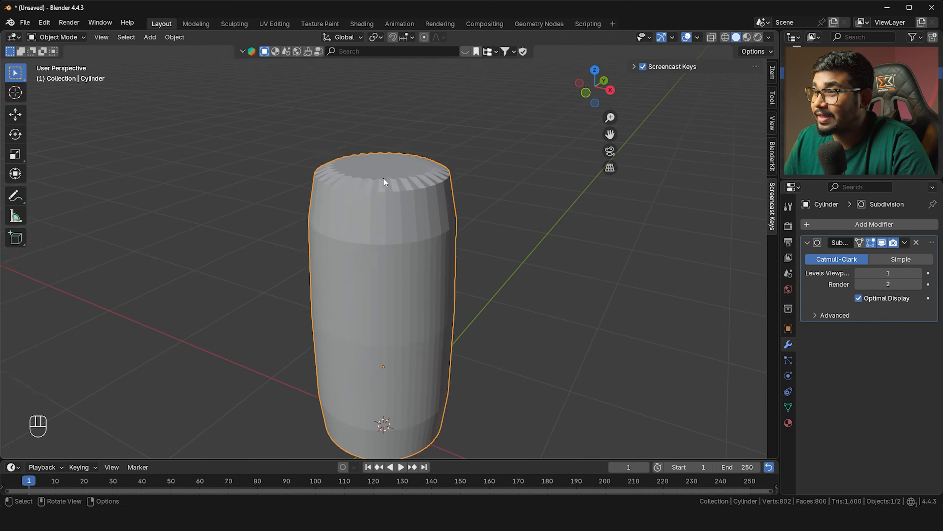
Delete the inset top face to open the bottle's mouth
{"action": "key", "text": "Tab"}
{"action": "middle_click_drag", "start_coordinate": [372, 164], "coordinate": [396, 211]}
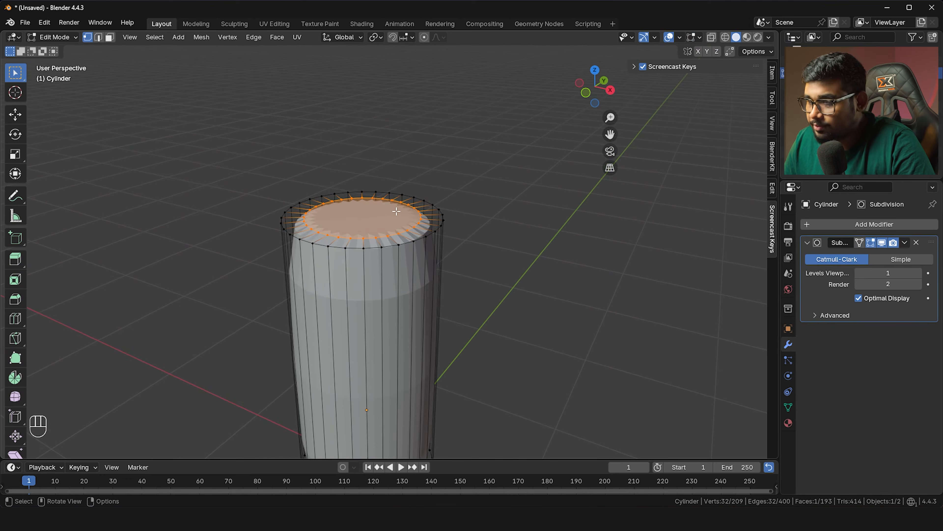
{"action": "key", "text": "x"}
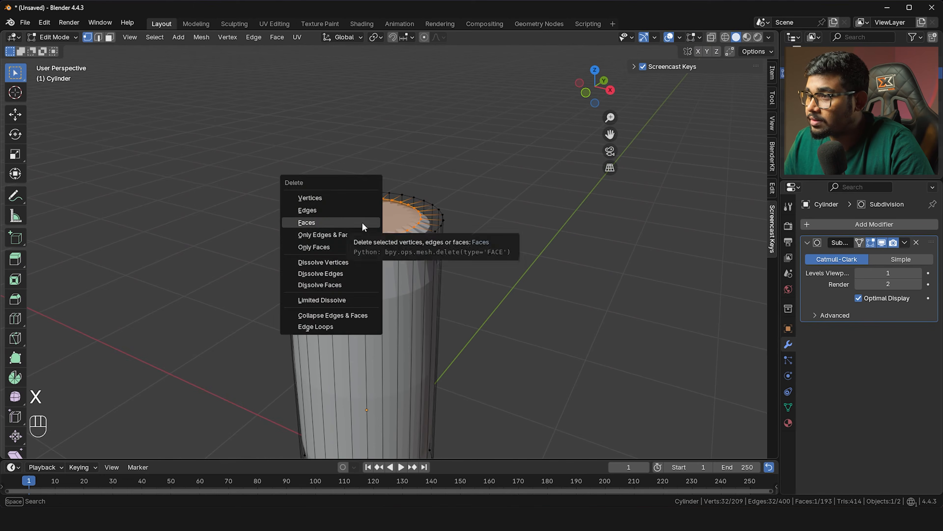
{"action": "left_click", "coordinate": [362, 222]}
{"action": "key", "text": "Tab"}
{"action": "middle_click_drag", "start_coordinate": [336, 316], "coordinate": [360, 278]}
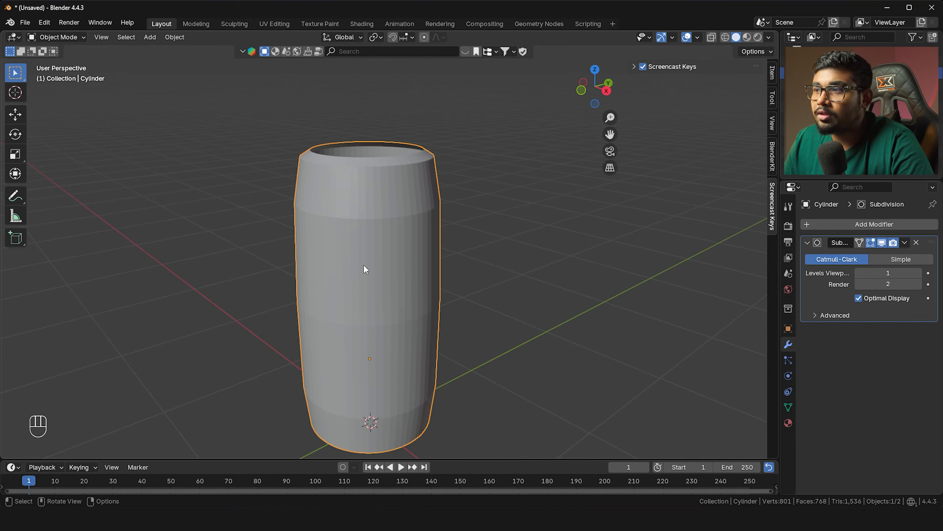
{"action": "key", "text": "Tab"}
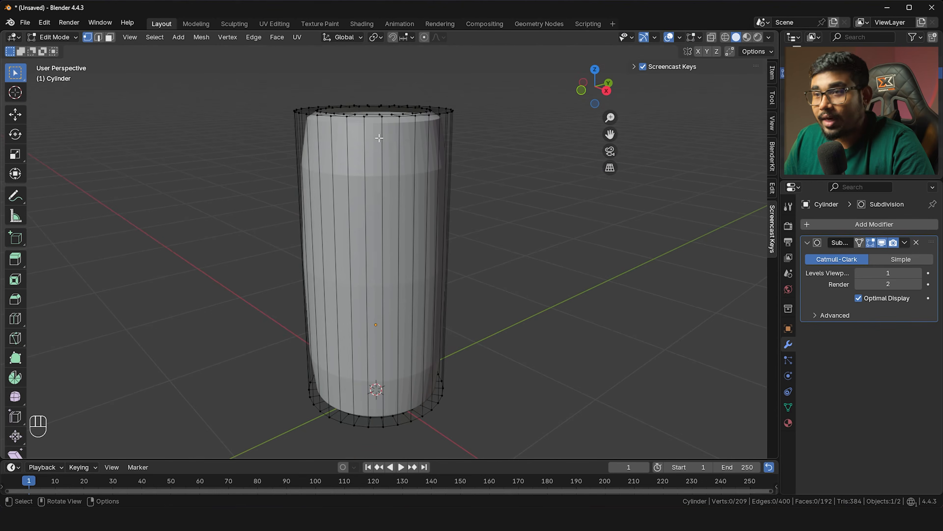
{"action": "key", "text": "shift"}
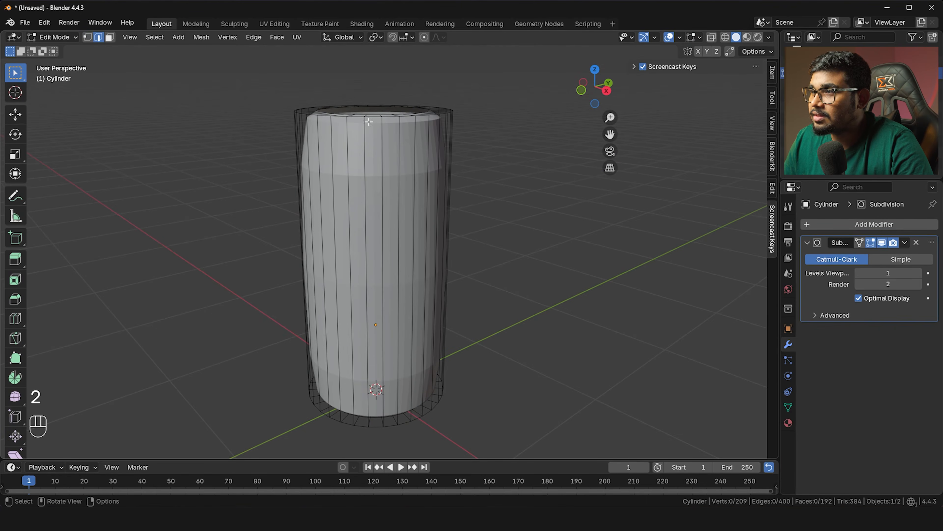
{"action": "middle_click_drag", "start_coordinate": [369, 121], "coordinate": [371, 130]}
{"action": "left_click", "coordinate": [373, 128], "text": "alt"}
{"action": "middle_click_drag", "start_coordinate": [376, 284], "coordinate": [371, 387], "text": "shift"}
{"action": "key", "text": "shift"}
{"action": "left_click", "coordinate": [363, 395], "text": "alt"}
{"action": "middle_click_drag", "start_coordinate": [400, 141], "coordinate": [484, 193], "text": "shift"}
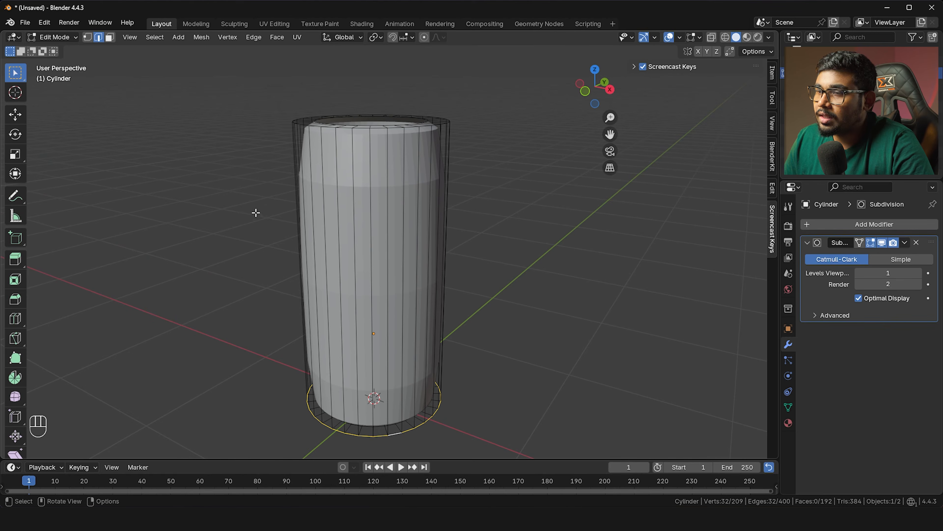
{"action": "key", "text": "Tab"}
Add a plane, isolate it in Local View, and merge it to a single center vertex
{"action": "scroll", "coordinate": [476, 276], "scroll_direction": "down", "scroll_amount": 2}
{"action": "key", "text": "shift+a"}
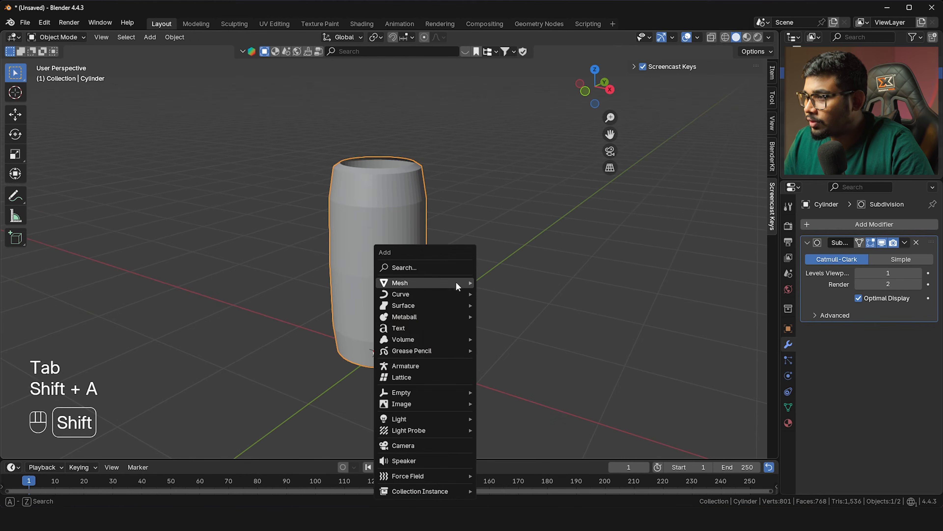
{"action": "mouse_move", "coordinate": [451, 281]}
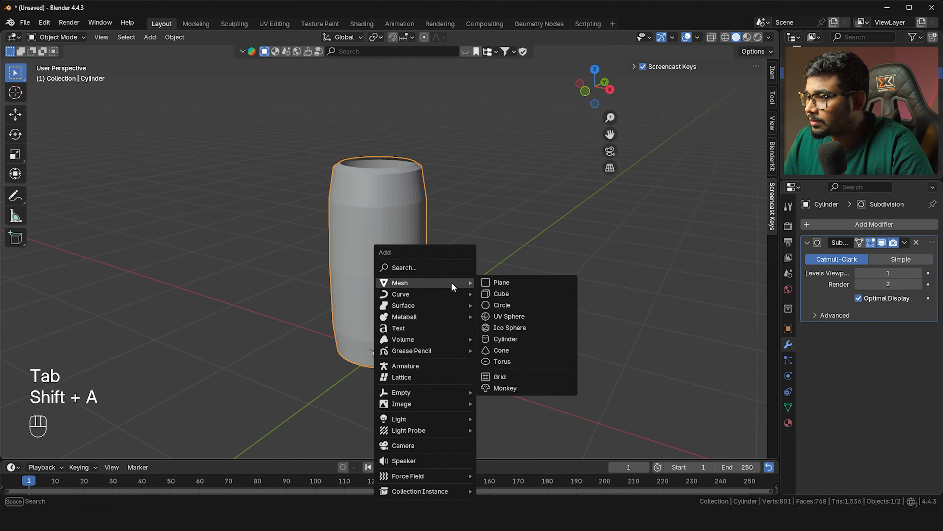
{"action": "left_click", "coordinate": [499, 284]}
{"action": "key", "text": "slash"}
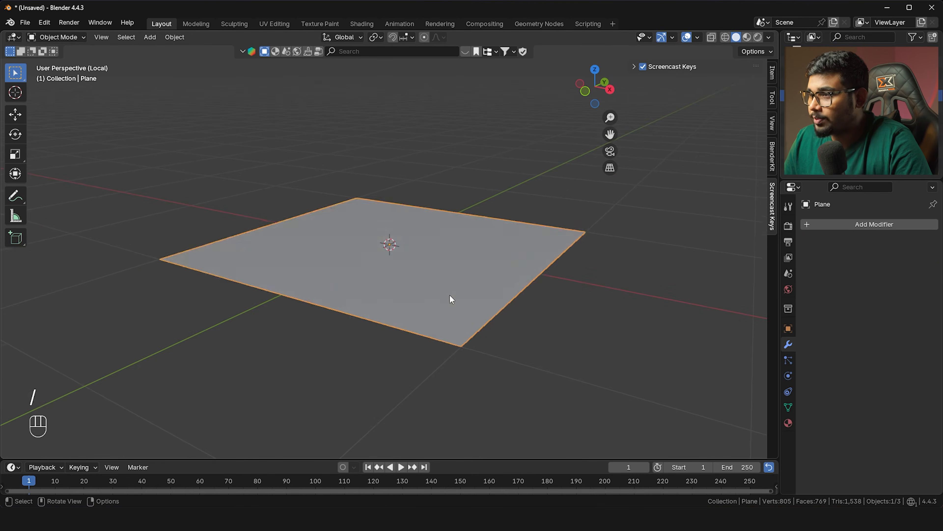
{"action": "key", "text": "Tab"}
{"action": "key", "text": "1"}
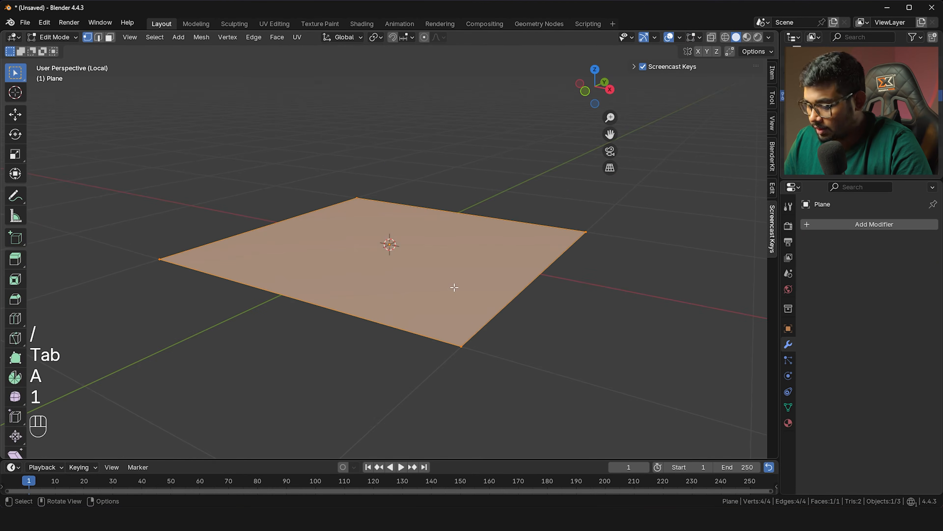
{"action": "key", "text": "m"}
{"action": "left_click", "coordinate": [453, 286]}
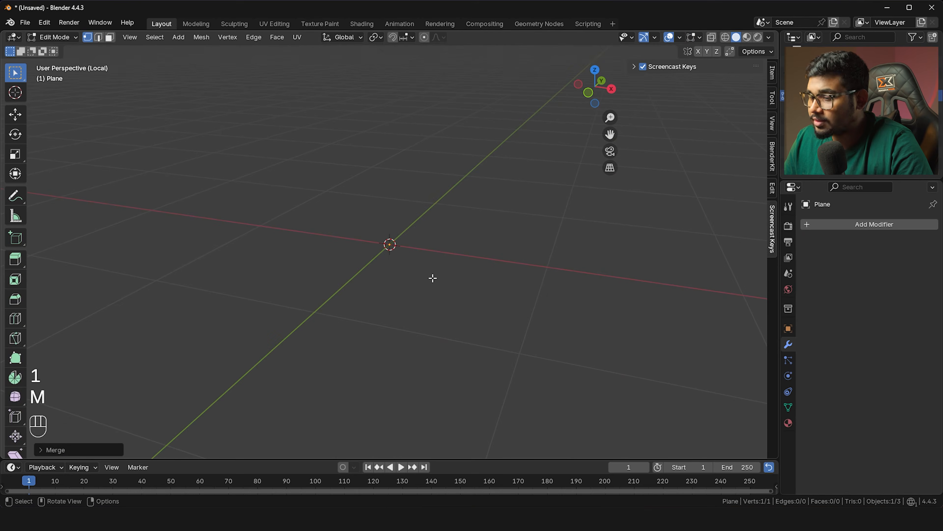
In front view, extrude the vertex up along Z, then left along X into an L-shape
{"action": "key", "text": "grave"}
{"action": "left_click", "coordinate": [414, 260]}
{"action": "middle_click_drag", "start_coordinate": [406, 257], "coordinate": [417, 293], "text": "shift"}
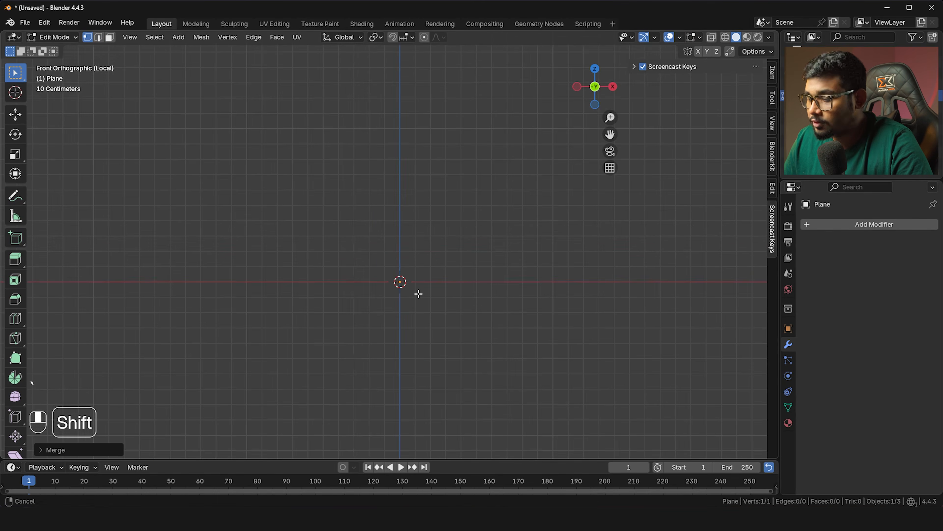
{"action": "key", "text": "e"}
{"action": "key", "text": "z"}
{"action": "left_click", "coordinate": [417, 150]}
{"action": "middle_click_drag", "start_coordinate": [417, 149], "coordinate": [445, 178], "text": "shift"}
{"action": "key", "text": "e"}
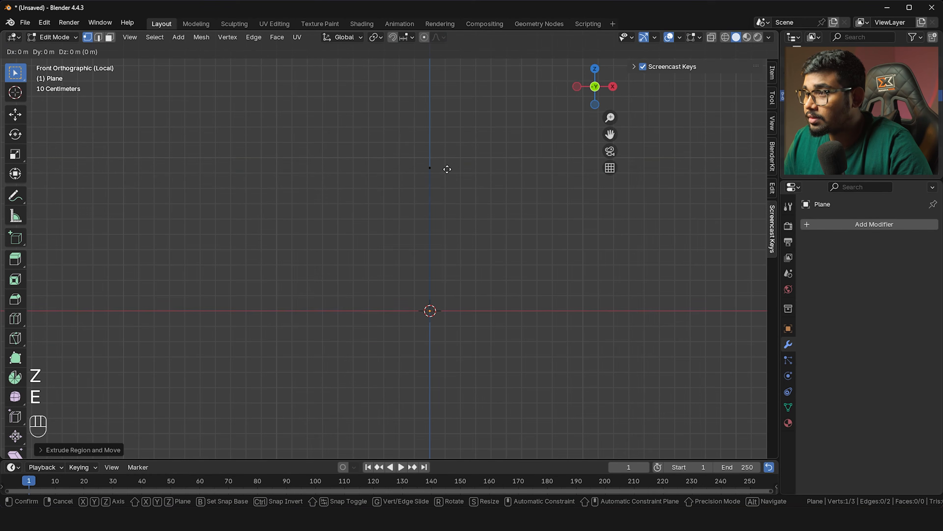
{"action": "key", "text": "x"}
{"action": "left_click", "coordinate": [338, 166]}
{"action": "key", "text": "Tab"}
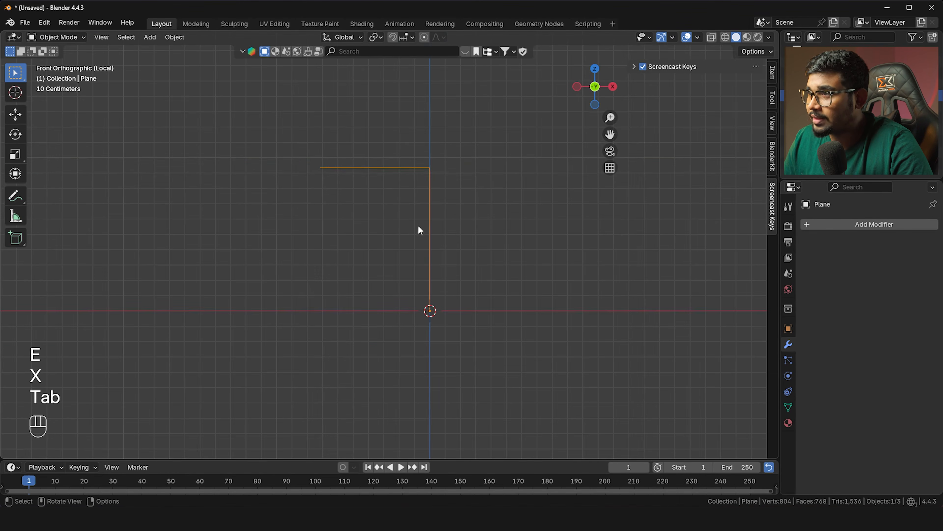
{"action": "middle_click_drag", "start_coordinate": [425, 191], "coordinate": [414, 196], "text": "shift"}
{"action": "key", "text": "Tab"}
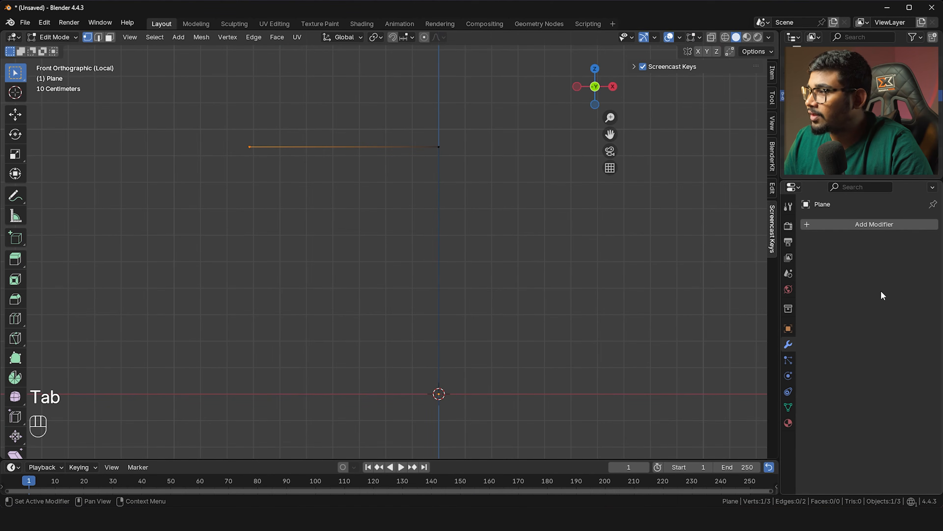
Add a Subdivision Surface modifier to the profile line and deselect its vertices
{"action": "key", "text": "shift+a"}
{"action": "mouse_move", "coordinate": [877, 290]}
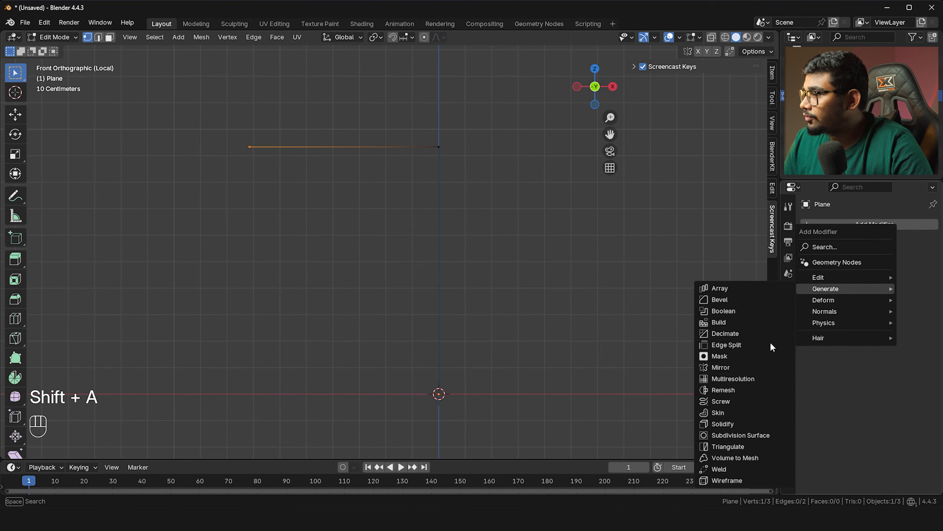
{"action": "left_click", "coordinate": [750, 434]}
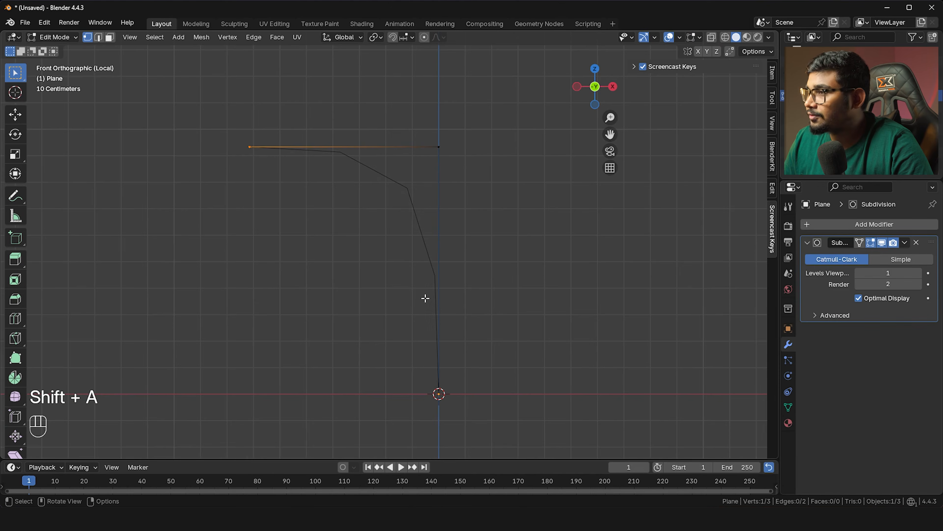
{"action": "scroll", "coordinate": [433, 305], "scroll_direction": "up", "scroll_amount": 1}
{"action": "left_click", "coordinate": [83, 112]}
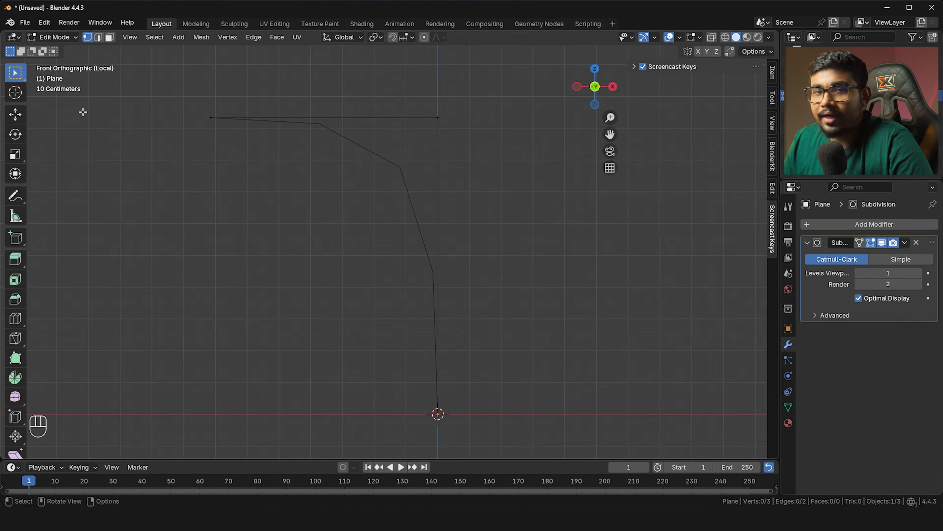
Sketch annotation notes marking the endpoints and shoulder curve, then select the top-right vertex
{"action": "left_click", "coordinate": [15, 214]}
{"action": "left_click", "coordinate": [14, 203]}
{"action": "left_click_drag", "start_coordinate": [197, 104], "coordinate": [220, 100]}
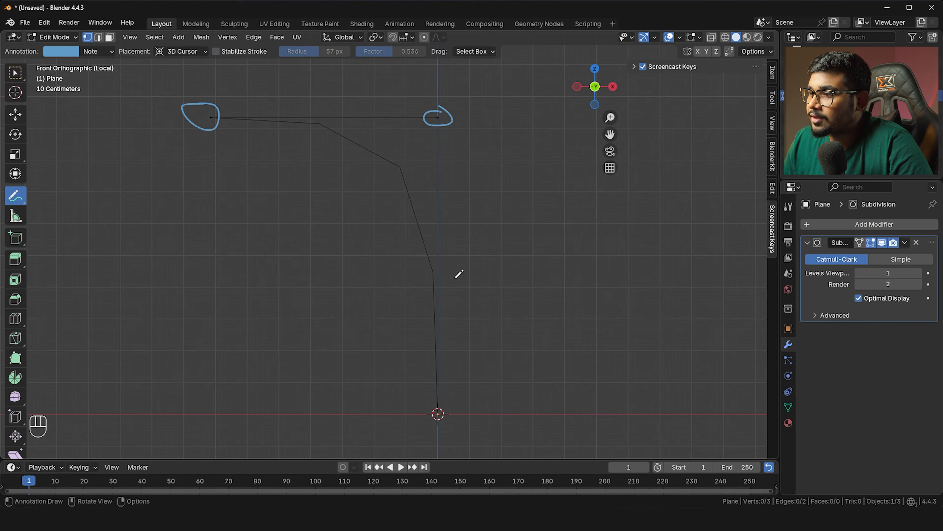
{"action": "left_click_drag", "start_coordinate": [455, 424], "coordinate": [446, 387]}
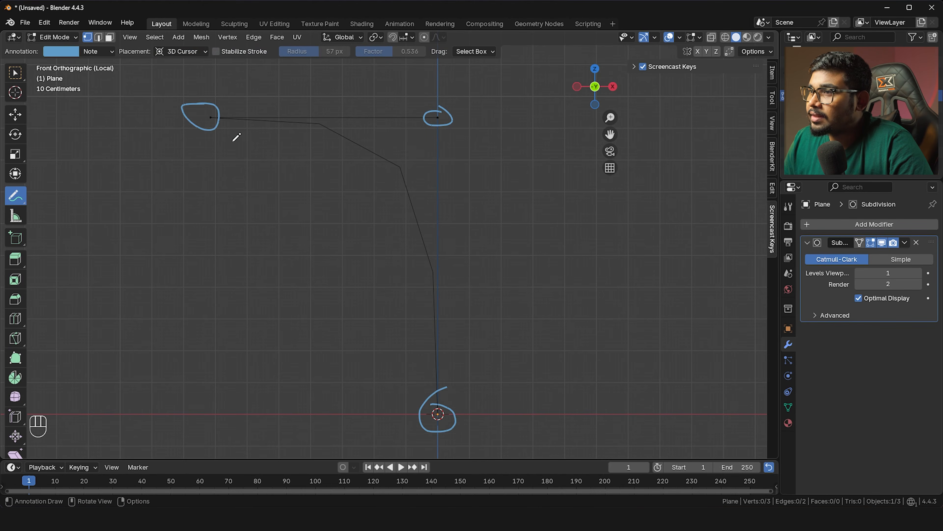
{"action": "left_click_drag", "start_coordinate": [219, 118], "coordinate": [238, 119]}
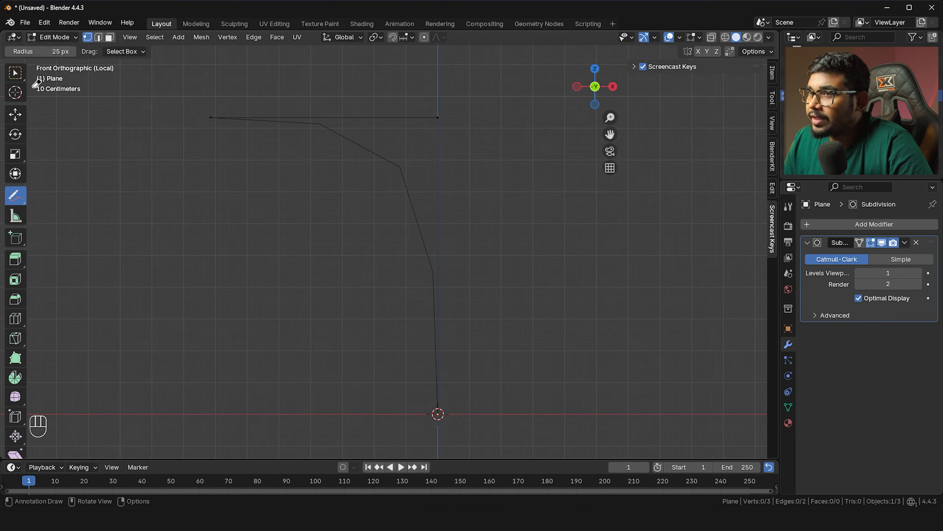
{"action": "left_click", "coordinate": [16, 77]}
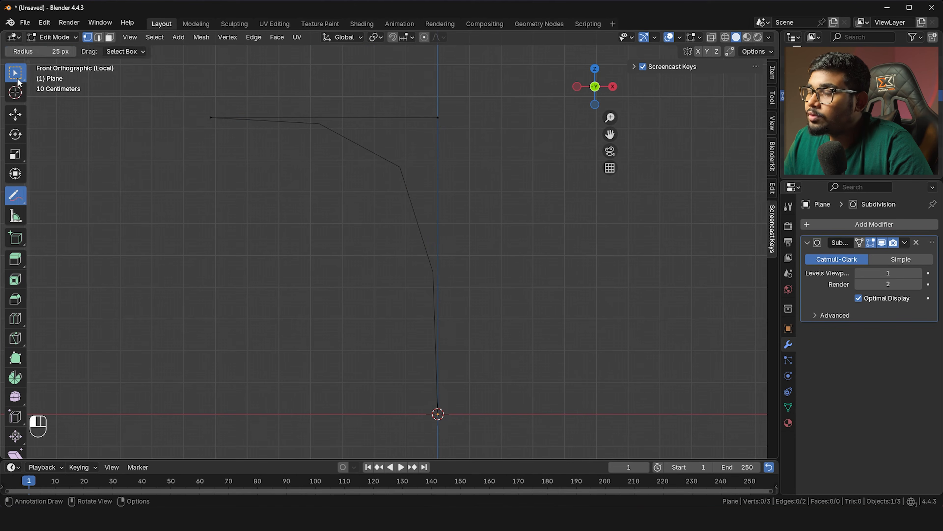
{"action": "left_click", "coordinate": [446, 116]}
{"action": "scroll", "coordinate": [453, 123], "scroll_direction": "up", "scroll_amount": 1}
Cut a vertex into the middle of the vertical edge and slide it near the corner
{"action": "scroll", "coordinate": [461, 185], "scroll_direction": "down", "scroll_amount": 2}
{"action": "key", "text": "ctrl"}
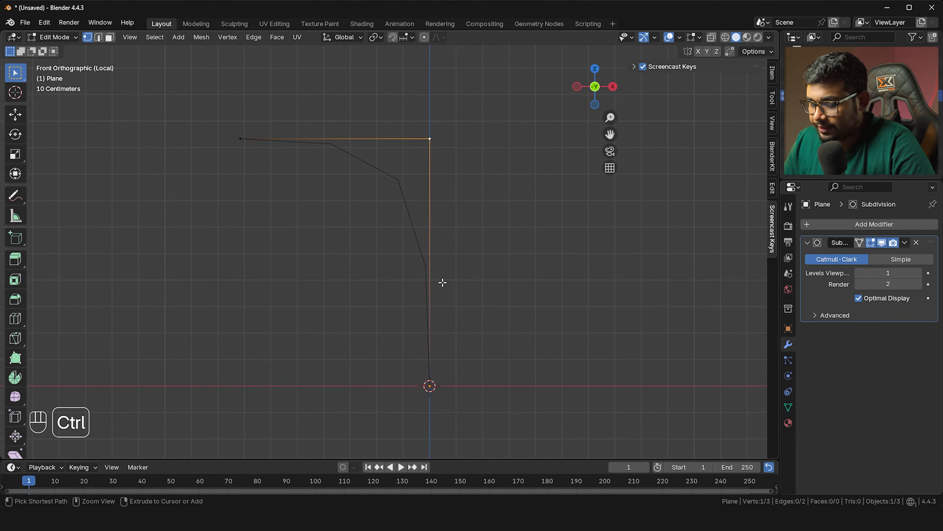
{"action": "key", "text": "ctrl+r"}
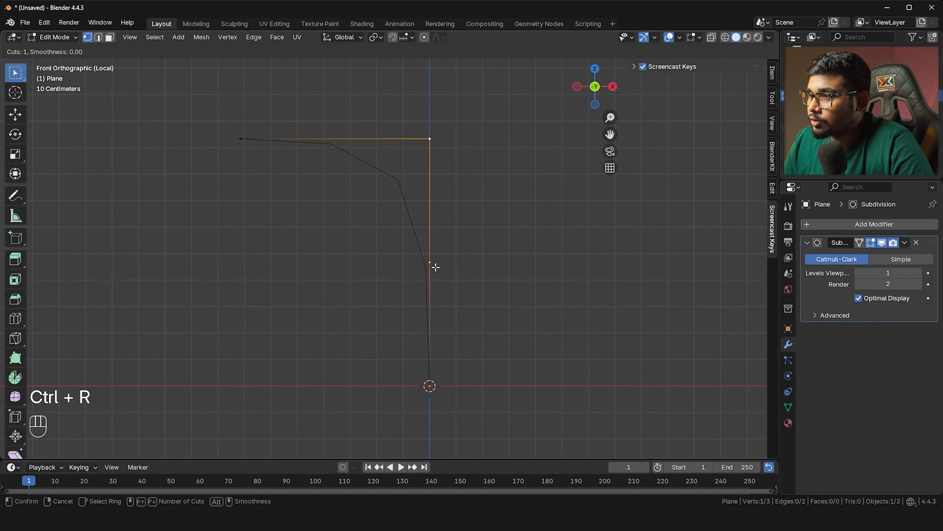
{"action": "left_click", "coordinate": [435, 266]}
{"action": "right_click", "coordinate": [443, 277]}
{"action": "key", "text": "g"}
{"action": "key", "text": "g"}
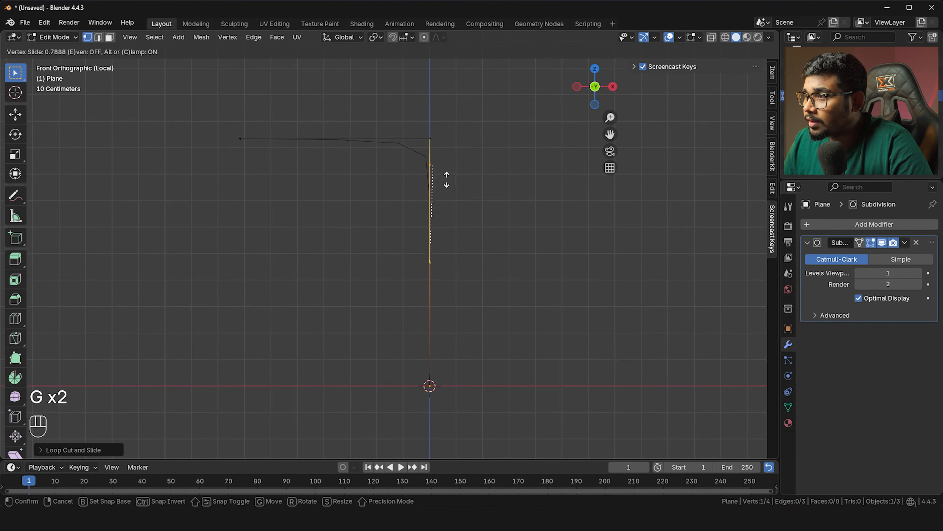
{"action": "left_click", "coordinate": [450, 165]}
{"action": "middle_click_drag", "start_coordinate": [446, 168], "coordinate": [425, 194], "text": "shift"}
{"action": "scroll", "coordinate": [419, 150], "scroll_direction": "up", "scroll_amount": 2}
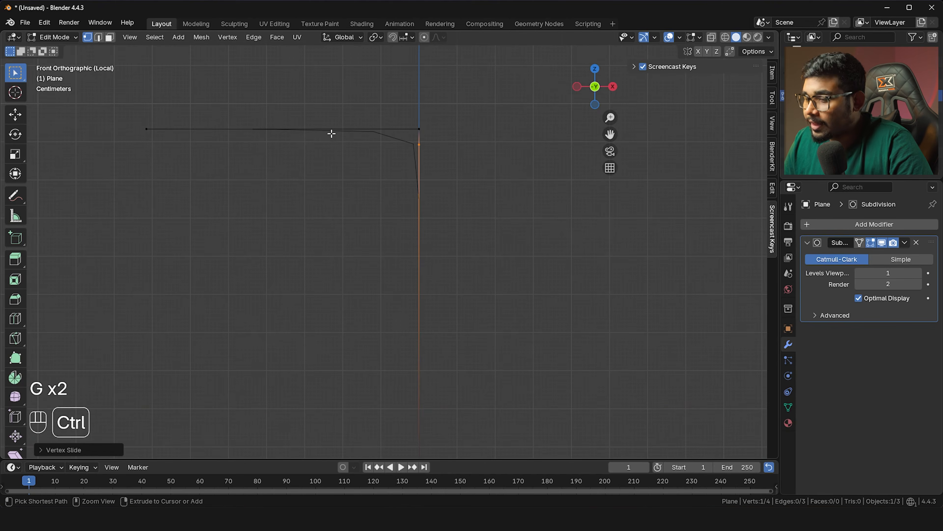
Cut a vertex into the top edge and slide it close to the corner
{"action": "key", "text": "ctrl+r"}
{"action": "left_click", "coordinate": [297, 128]}
{"action": "right_click", "coordinate": [302, 136]}
{"action": "key", "text": "g"}
{"action": "key", "text": "g"}
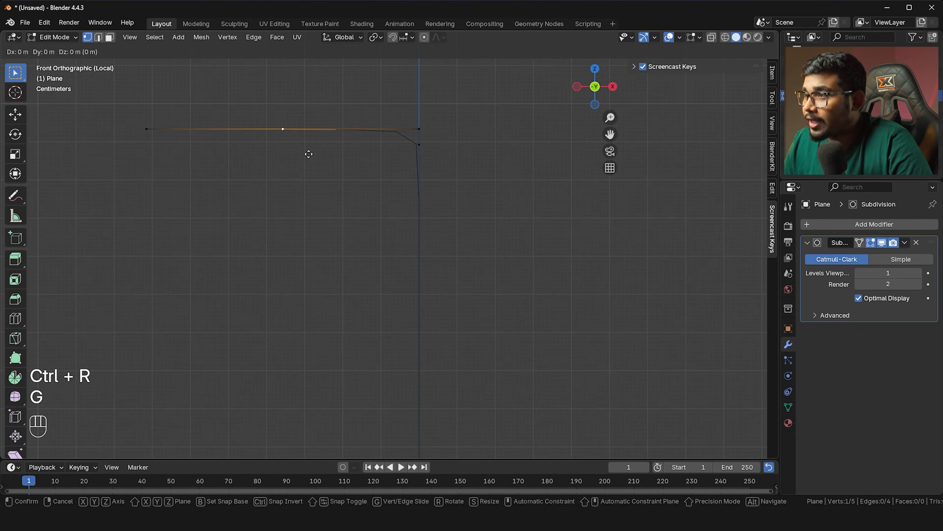
{"action": "left_click", "coordinate": [429, 141]}
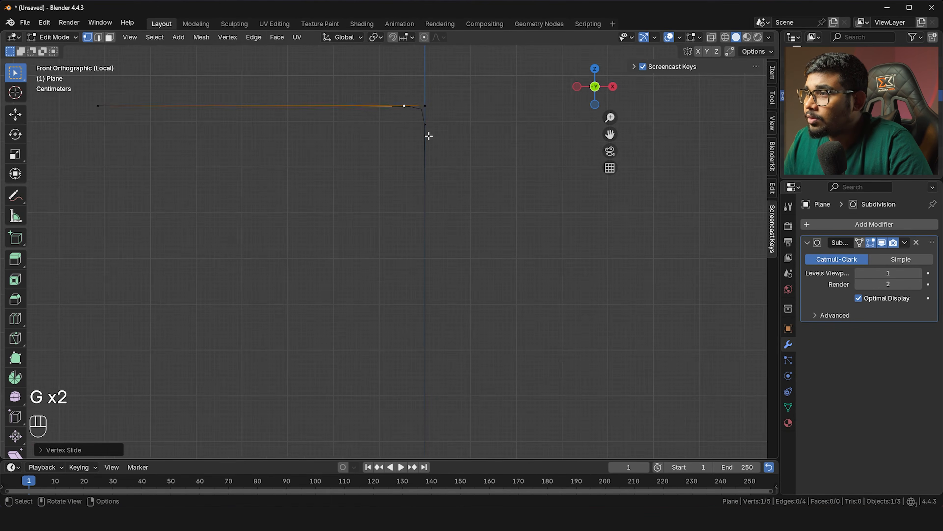
{"action": "scroll", "coordinate": [427, 140], "scroll_direction": "down", "scroll_amount": 2}
{"action": "scroll", "coordinate": [321, 152], "scroll_direction": "up", "scroll_amount": 1}
Select the vertices around the corner, ending with only the corner vertex selected
{"action": "left_click_drag", "start_coordinate": [164, 138], "coordinate": [201, 174]}
{"action": "left_click_drag", "start_coordinate": [352, 143], "coordinate": [405, 167]}
{"action": "scroll", "coordinate": [229, 168], "scroll_direction": "down", "scroll_amount": 2, "text": "shift"}
{"action": "scroll", "coordinate": [177, 170], "scroll_direction": "up", "scroll_amount": 1}
{"action": "left_click_drag", "start_coordinate": [148, 130], "coordinate": [440, 164]}
{"action": "middle_click_drag", "start_coordinate": [439, 164], "coordinate": [404, 144], "text": "shift"}
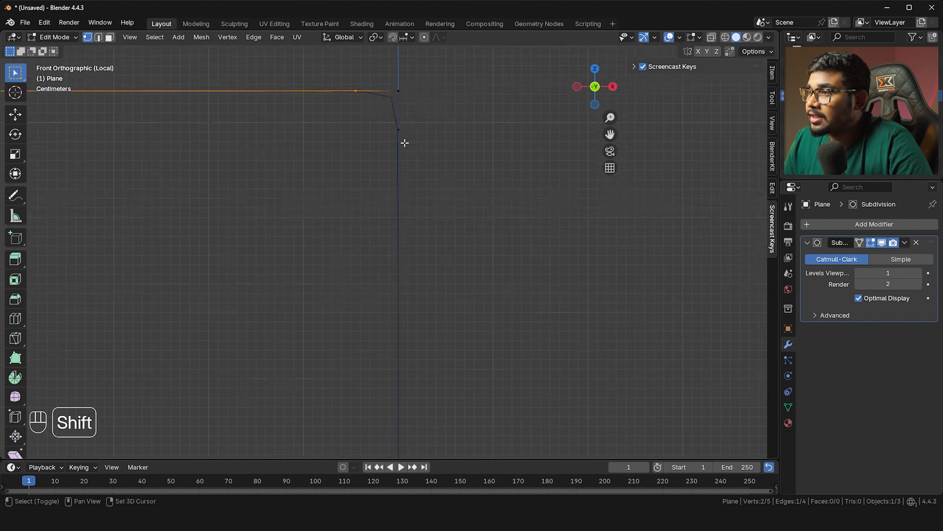
{"action": "scroll", "coordinate": [347, 145], "scroll_direction": "up", "scroll_amount": 3}
{"action": "left_click_drag", "start_coordinate": [331, 134], "coordinate": [423, 214]}
{"action": "middle_click_drag", "start_coordinate": [402, 180], "coordinate": [402, 207], "text": "shift"}
{"action": "scroll", "coordinate": [411, 184], "scroll_direction": "up", "scroll_amount": 3}
{"action": "left_click", "coordinate": [414, 122]}
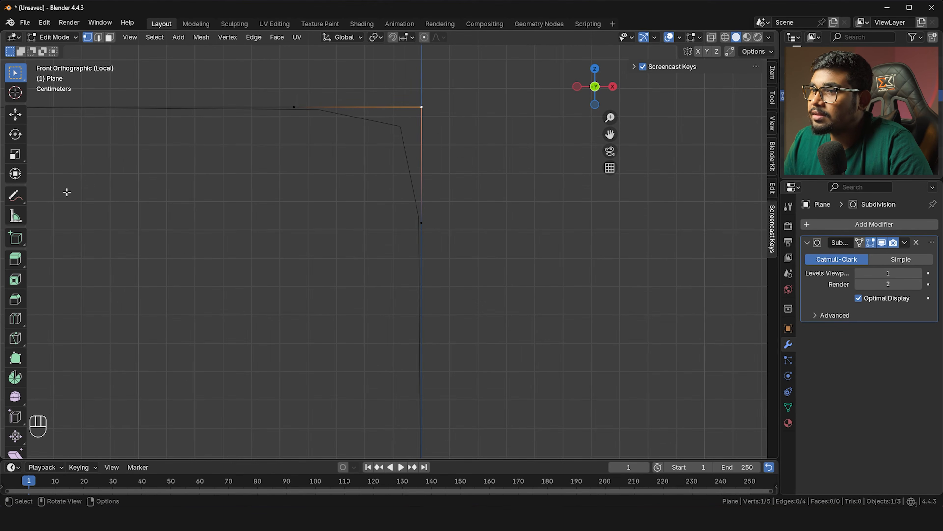
Draw annotation circles around the left, corner and lower vertices
{"action": "left_click_drag", "start_coordinate": [15, 195], "coordinate": [63, 198]}
{"action": "left_click_drag", "start_coordinate": [307, 96], "coordinate": [273, 97]}
{"action": "mouse_move", "coordinate": [411, 95]}
{"action": "left_mouse_down"}
{"action": "mouse_move", "coordinate": [448, 100]}
{"action": "mouse_move", "coordinate": [427, 94]}
{"action": "left_mouse_up"}
{"action": "left_click_drag", "start_coordinate": [405, 212], "coordinate": [431, 202]}
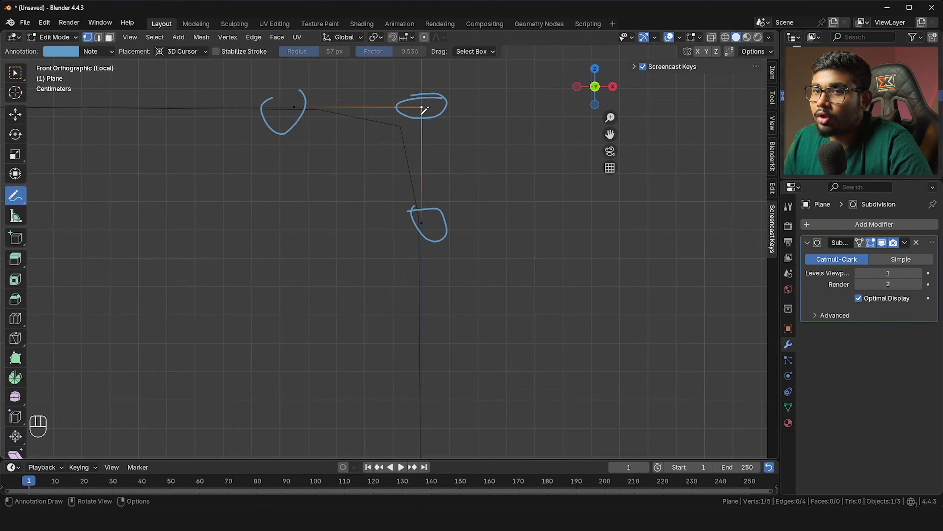
{"action": "scroll", "coordinate": [419, 156], "scroll_direction": "down", "scroll_amount": 9}
{"action": "mouse_move", "coordinate": [401, 240]}
{"action": "middle_mouse_down", "text": "shift"}
{"action": "mouse_move", "coordinate": [445, 162]}
{"action": "mouse_move", "coordinate": [446, 137]}
{"action": "mouse_move", "coordinate": [419, 180]}
{"action": "middle_mouse_up", "text": "shift"}
{"action": "scroll", "coordinate": [432, 188], "scroll_direction": "down", "scroll_amount": 3}
{"action": "scroll", "coordinate": [431, 148], "scroll_direction": "up", "scroll_amount": 4}
{"action": "scroll", "coordinate": [438, 119], "scroll_direction": "up", "scroll_amount": 3}
{"action": "middle_click_drag", "start_coordinate": [446, 125], "coordinate": [429, 154], "text": "shift"}
Erase the annotation circles and raise the Subdivision viewport level to 3
{"action": "left_click", "coordinate": [14, 195]}
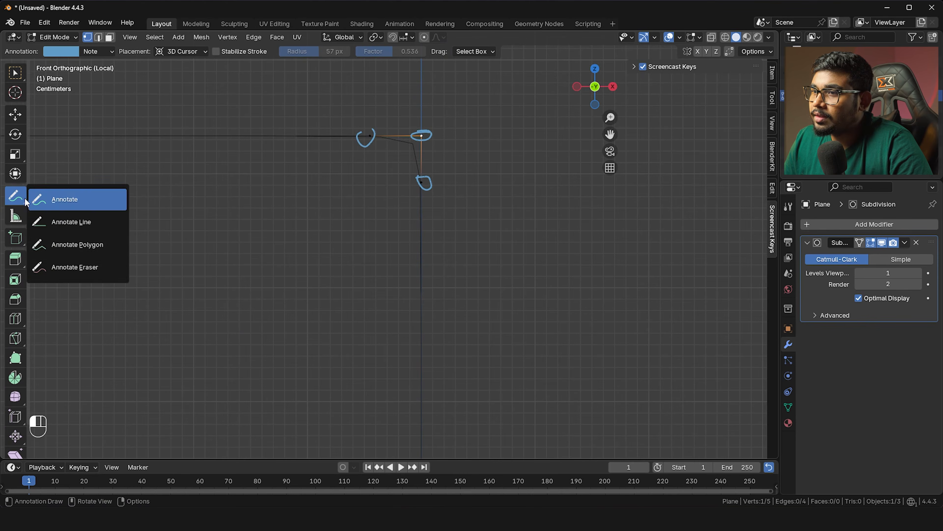
{"action": "left_click", "coordinate": [74, 266]}
{"action": "left_click_drag", "start_coordinate": [368, 137], "coordinate": [322, 154]}
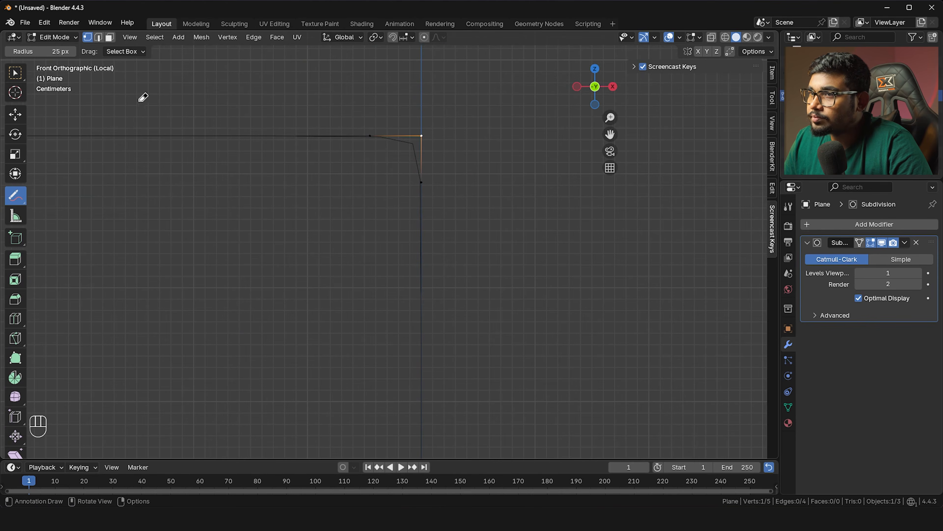
{"action": "left_click", "coordinate": [15, 73]}
{"action": "left_click", "coordinate": [918, 273]}
{"action": "left_click", "coordinate": [919, 273]}
{"action": "scroll", "coordinate": [402, 217], "scroll_direction": "up", "scroll_amount": 5}
Enable Auto Merge and merge the extra edge vertices back into the corner
{"action": "left_click", "coordinate": [452, 196]}
{"action": "scroll", "coordinate": [509, 189], "scroll_direction": "down", "scroll_amount": 4}
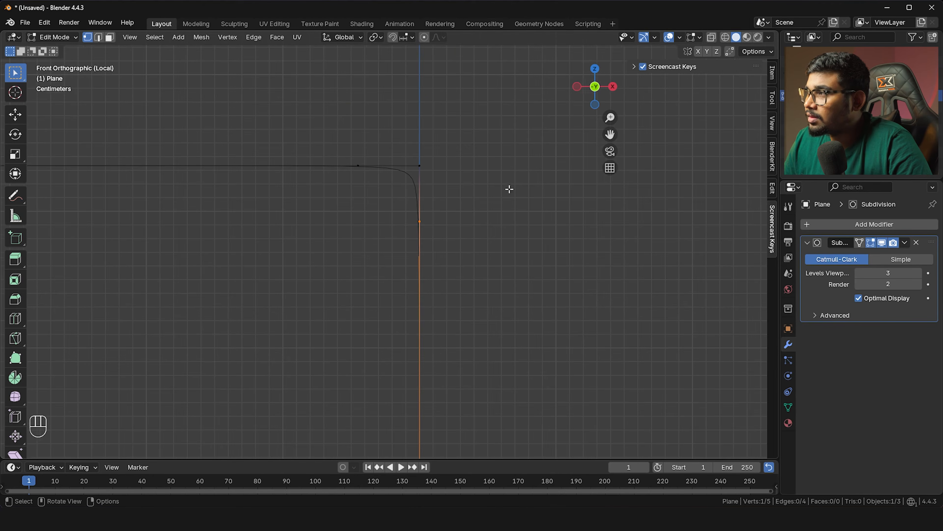
{"action": "left_click", "coordinate": [729, 52]}
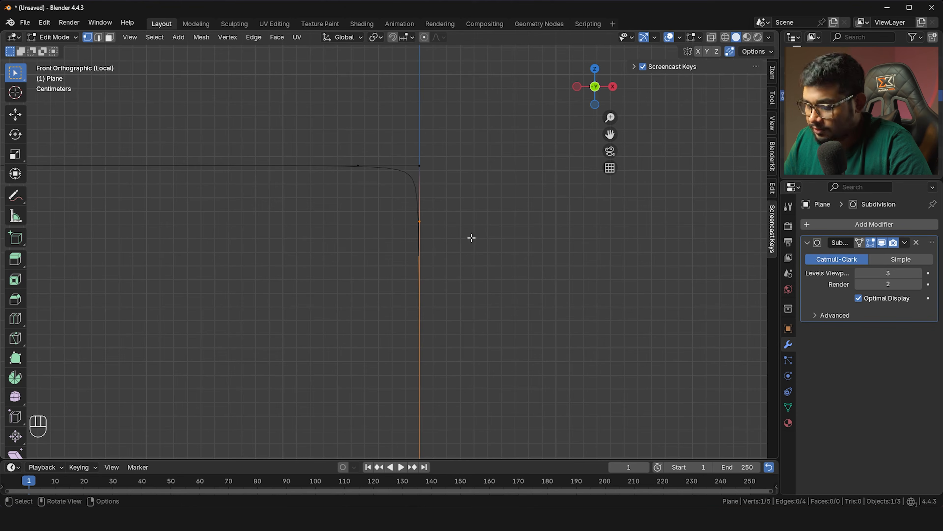
{"action": "key", "text": "g"}
{"action": "key", "text": "g"}
{"action": "left_click", "coordinate": [465, 131]}
{"action": "left_click", "coordinate": [358, 166]}
{"action": "key", "text": "g"}
{"action": "key", "text": "g"}
{"action": "left_click", "coordinate": [534, 194]}
{"action": "scroll", "coordinate": [463, 213], "scroll_direction": "up", "scroll_amount": 2}
{"action": "middle_click_drag", "start_coordinate": [347, 286], "coordinate": [345, 205], "text": "shift"}
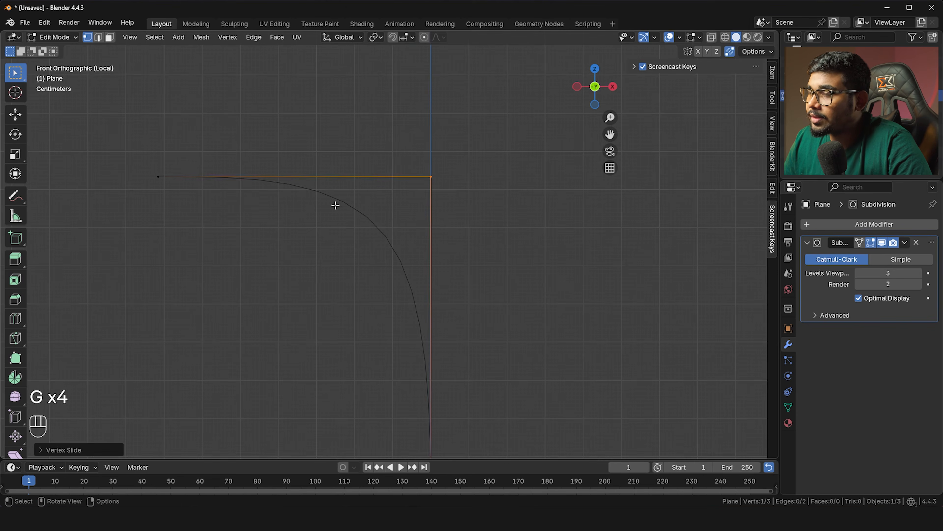
{"action": "scroll", "coordinate": [231, 181], "scroll_direction": "down", "scroll_amount": 3}
Cut a new vertex into the vertical edge and slide it just below the corner
{"action": "middle_click_drag", "start_coordinate": [339, 246], "coordinate": [358, 221], "text": "shift"}
{"action": "left_click_drag", "start_coordinate": [251, 157], "coordinate": [478, 212]}
{"action": "left_click_drag", "start_coordinate": [384, 168], "coordinate": [468, 377]}
{"action": "scroll", "coordinate": [398, 255], "scroll_direction": "up", "scroll_amount": 3}
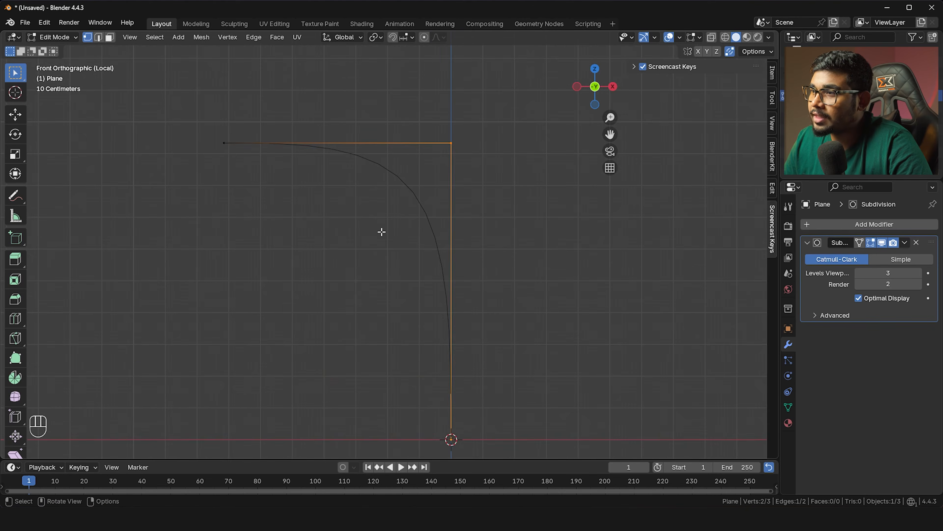
{"action": "key", "text": "ctrl+r"}
{"action": "left_click", "coordinate": [463, 264]}
{"action": "key", "text": "g"}
{"action": "key", "text": "g"}
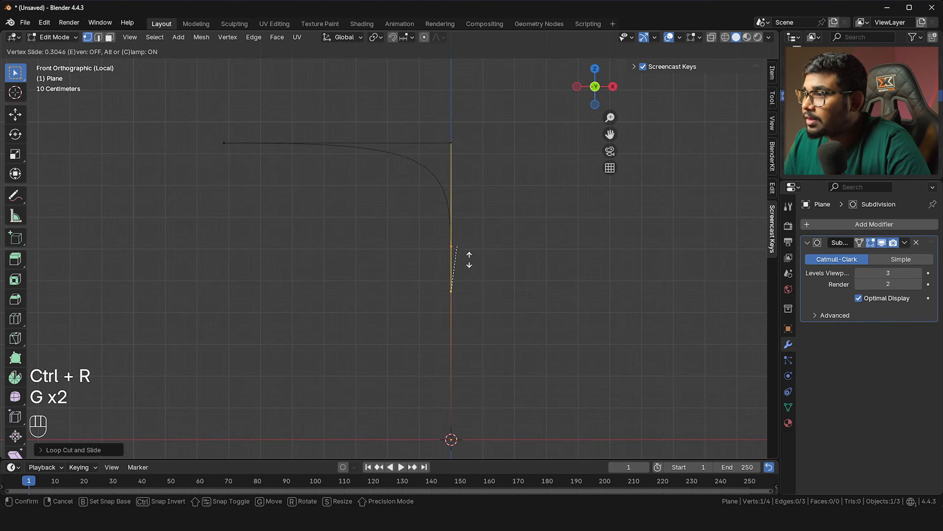
{"action": "left_click", "coordinate": [472, 164]}
{"action": "middle_click_drag", "start_coordinate": [473, 164], "coordinate": [455, 190], "text": "shift"}
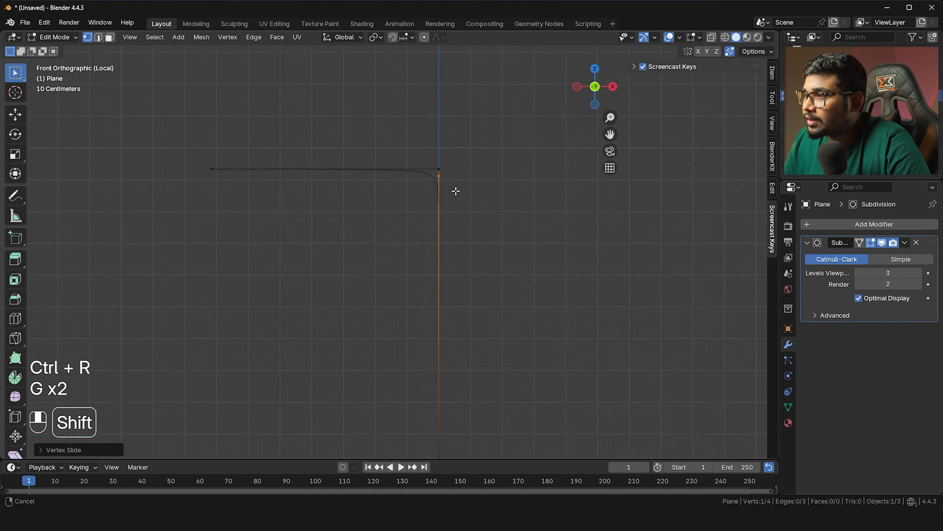
Cut a vertex into the top edge, slide it just left of the corner, and view in Object Mode
{"action": "key", "text": "ctrl+r"}
{"action": "left_click", "coordinate": [378, 169]}
{"action": "right_click", "coordinate": [377, 169]}
{"action": "key", "text": "g"}
{"action": "key", "text": "g"}
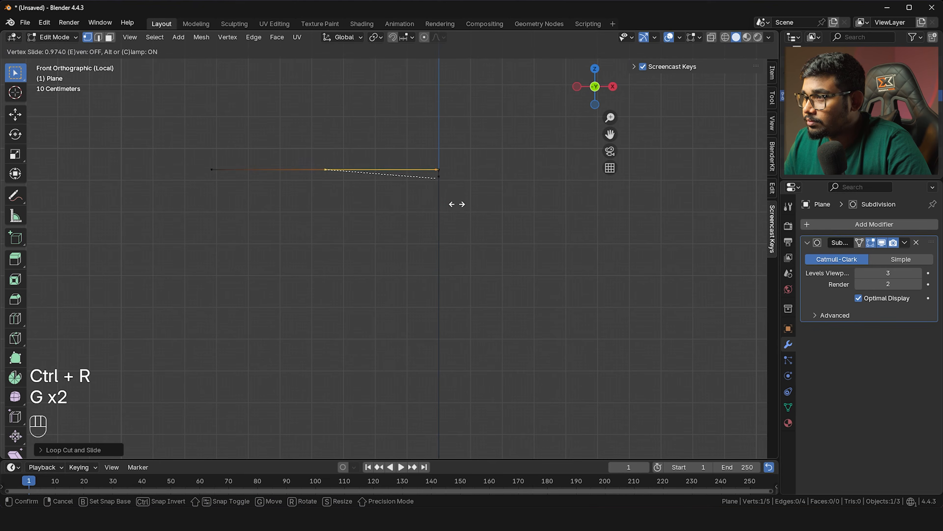
{"action": "left_click", "coordinate": [453, 204]}
{"action": "key", "text": "Tab"}
{"action": "scroll", "coordinate": [507, 128], "scroll_direction": "up", "scroll_amount": 3}
{"action": "middle_click_drag", "start_coordinate": [493, 109], "coordinate": [508, 200], "text": "shift"}
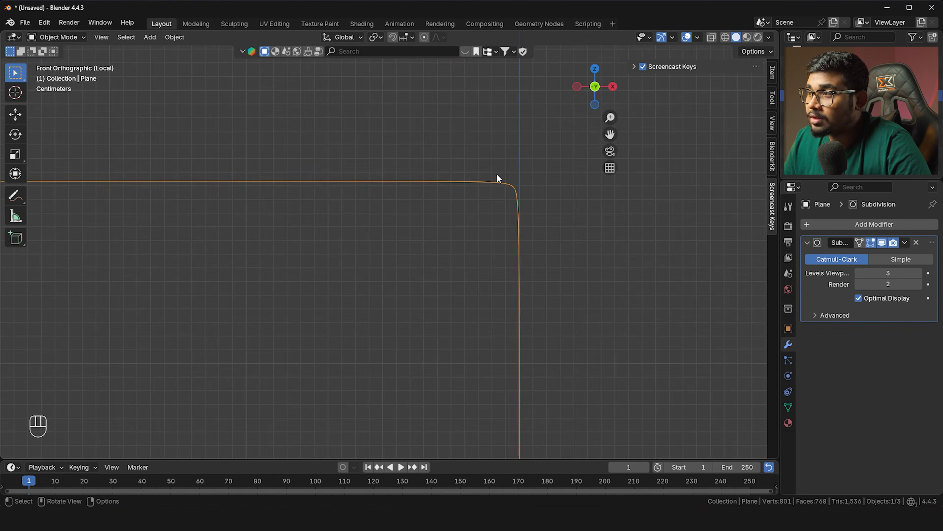
Return to Object Mode and delete the profile plane
{"action": "key", "text": "Tab"}
{"action": "scroll", "coordinate": [507, 233], "scroll_direction": "down", "scroll_amount": 2}
{"action": "middle_click_drag", "start_coordinate": [508, 234], "coordinate": [418, 259], "text": "shift"}
{"action": "scroll", "coordinate": [463, 149], "scroll_direction": "up", "scroll_amount": 2}
{"action": "scroll", "coordinate": [472, 149], "scroll_direction": "up", "scroll_amount": 3, "text": "shift"}
{"action": "key", "text": "Tab"}
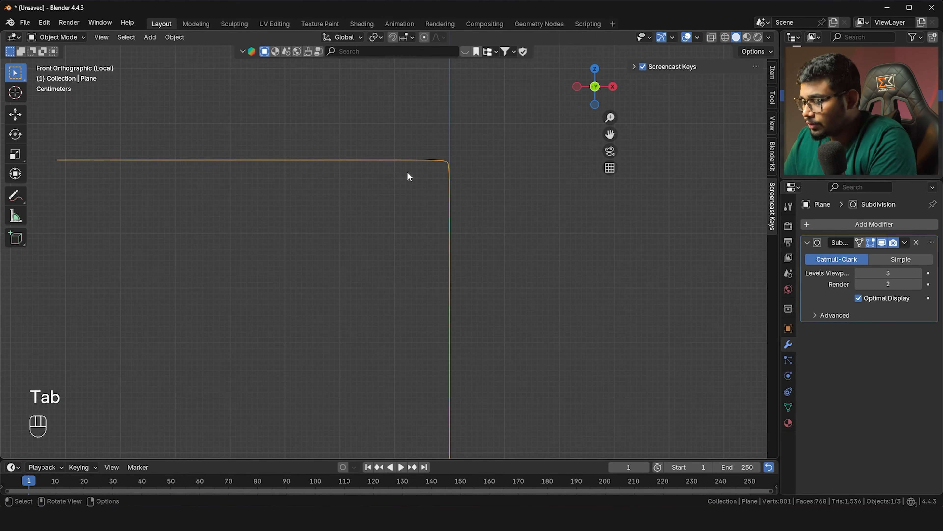
{"action": "key", "text": "Delete"}
In front view, put the bottle body cylinder into Edit Mode with edge selection
{"action": "middle_click_drag", "start_coordinate": [384, 258], "coordinate": [409, 277]}
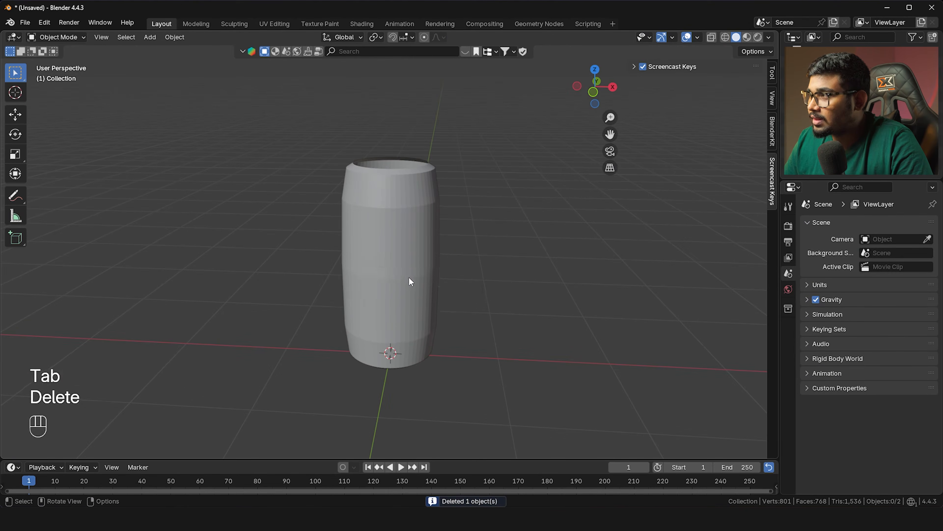
{"action": "key", "text": "grave"}
{"action": "left_click", "coordinate": [389, 234]}
{"action": "left_click", "coordinate": [394, 230]}
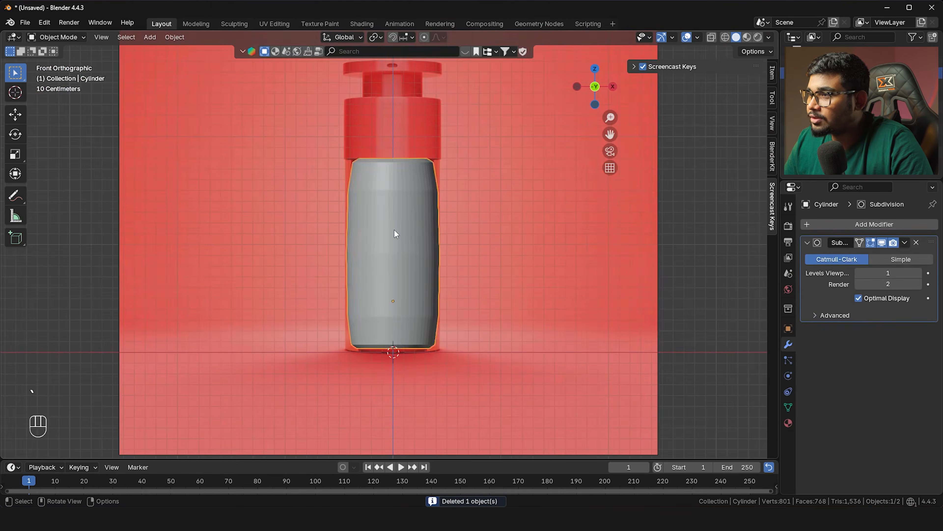
{"action": "key", "text": "Tab"}
{"action": "middle_click_drag", "start_coordinate": [398, 229], "coordinate": [371, 264], "text": "shift"}
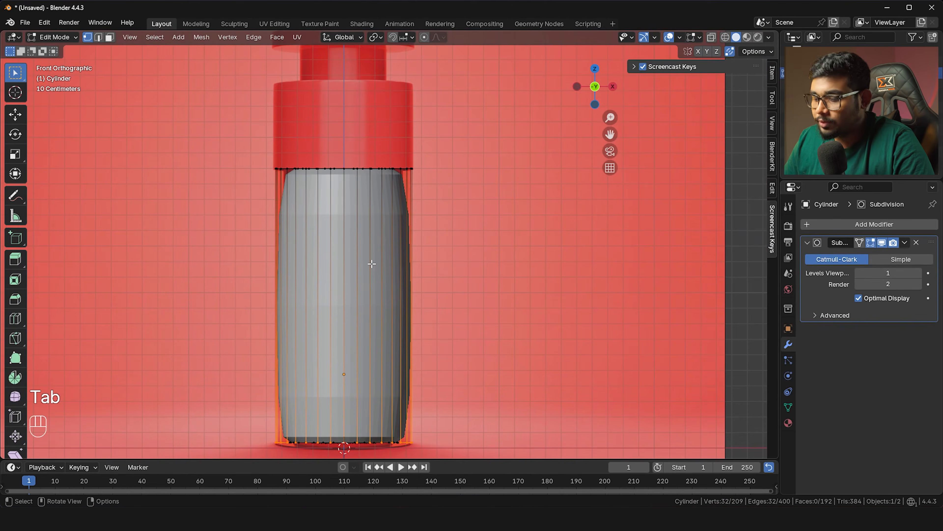
{"action": "key", "text": "2"}
Add two edge loops to the cylinder, slid tight against its top and bottom rims
{"action": "key", "text": "ctrl+r"}
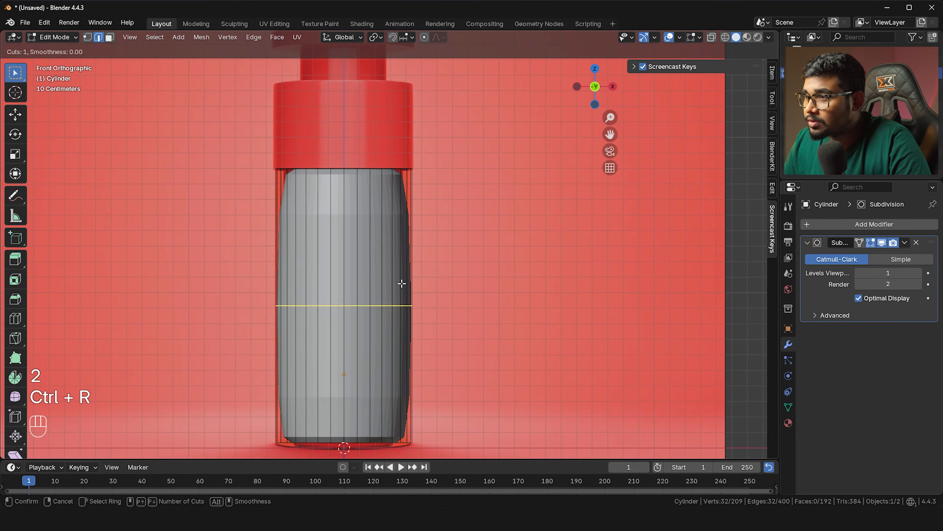
{"action": "left_click", "coordinate": [401, 279]}
{"action": "left_click", "coordinate": [412, 148]}
{"action": "middle_click_drag", "start_coordinate": [402, 275], "coordinate": [407, 202], "text": "shift"}
{"action": "key", "text": "ctrl+r"}
{"action": "left_click", "coordinate": [407, 202]}
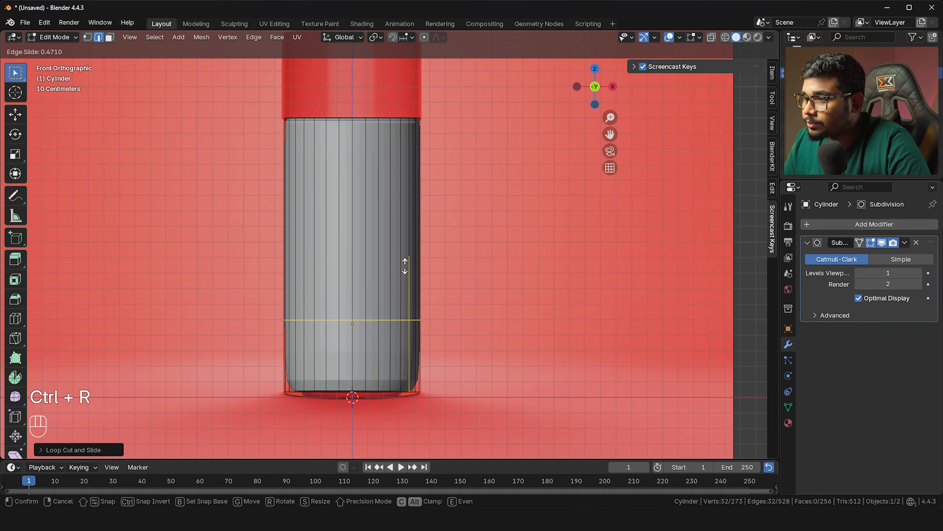
{"action": "left_click", "coordinate": [412, 330]}
{"action": "middle_click_drag", "start_coordinate": [413, 326], "coordinate": [386, 284]}
{"action": "scroll", "coordinate": [365, 221], "scroll_direction": "up", "scroll_amount": 3}
{"action": "middle_click_drag", "start_coordinate": [364, 221], "coordinate": [381, 246], "text": "shift"}
Raise the viewport subdivision level of the cylinder to 2
{"action": "scroll", "coordinate": [473, 231], "scroll_direction": "up", "scroll_amount": 2}
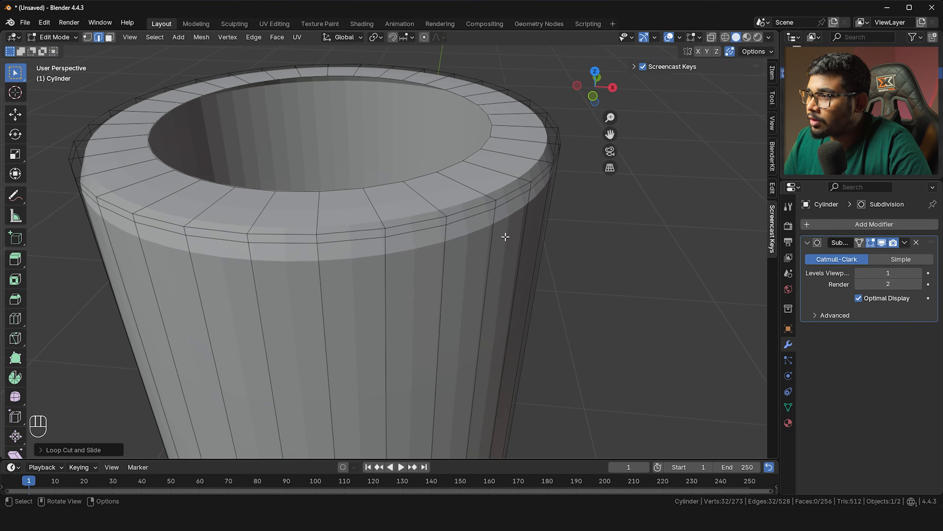
{"action": "left_click", "coordinate": [919, 272]}
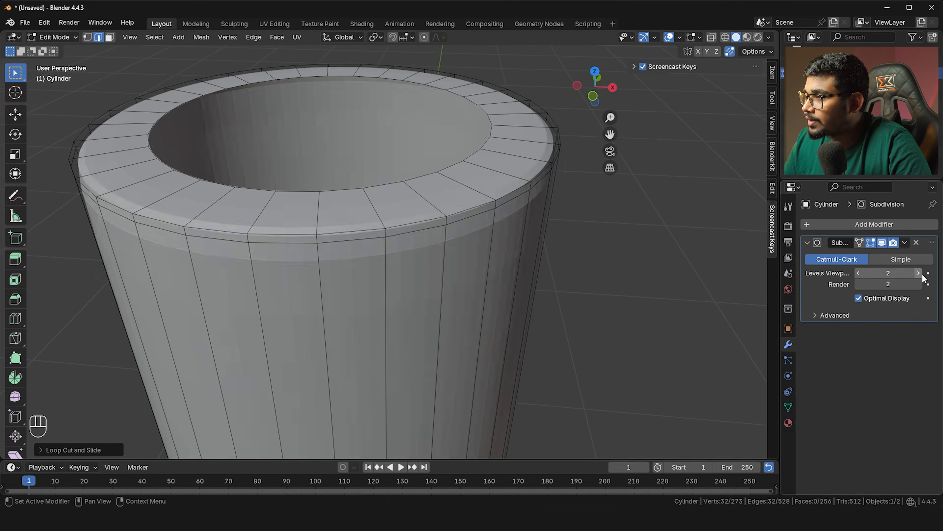
{"action": "scroll", "coordinate": [527, 184], "scroll_direction": "up", "scroll_amount": 2}
Add an edge loop just below the rim and slide it to a new height
{"action": "key", "text": "ctrl+r"}
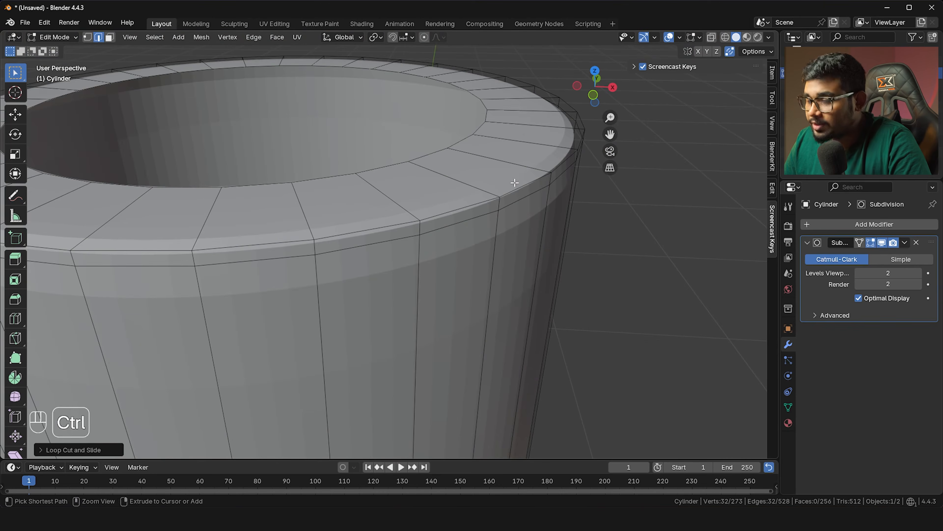
{"action": "left_click", "coordinate": [520, 184]}
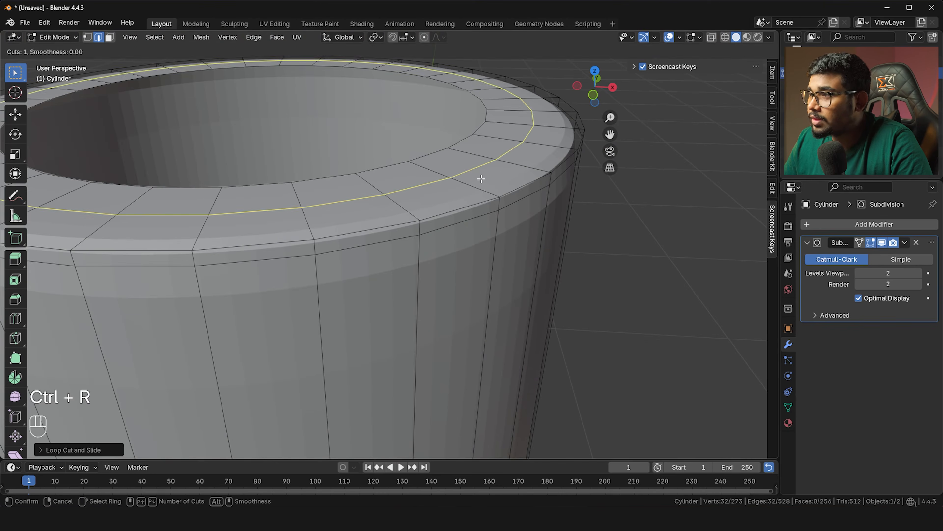
{"action": "left_click", "coordinate": [505, 216]}
{"action": "left_click", "coordinate": [489, 213], "text": "alt"}
{"action": "key", "text": "g"}
{"action": "key", "text": "g"}
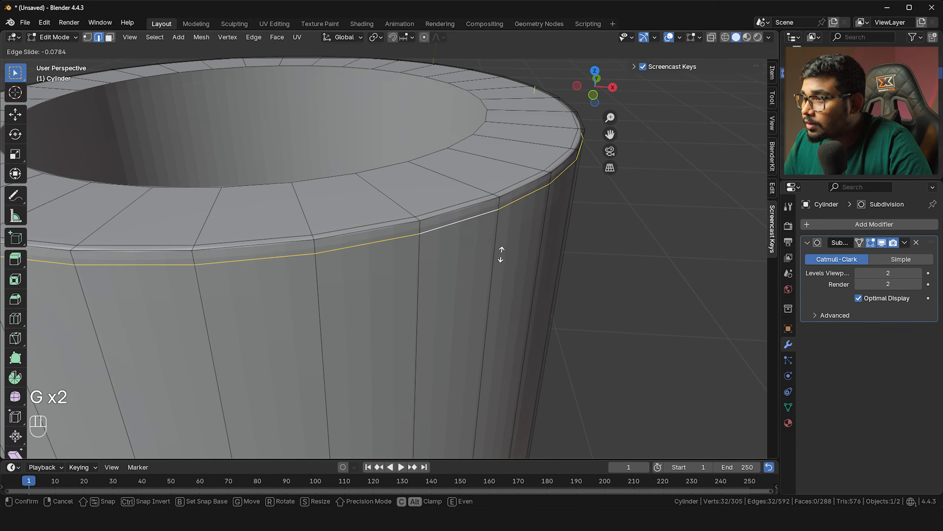
{"action": "left_click", "coordinate": [501, 158]}
Slide the side loop near the bottom rim closer to the edge
{"action": "key", "text": "shift+c"}
{"action": "middle_click_drag", "start_coordinate": [409, 193], "coordinate": [414, 223]}
{"action": "scroll", "coordinate": [413, 223], "scroll_direction": "up", "scroll_amount": 4}
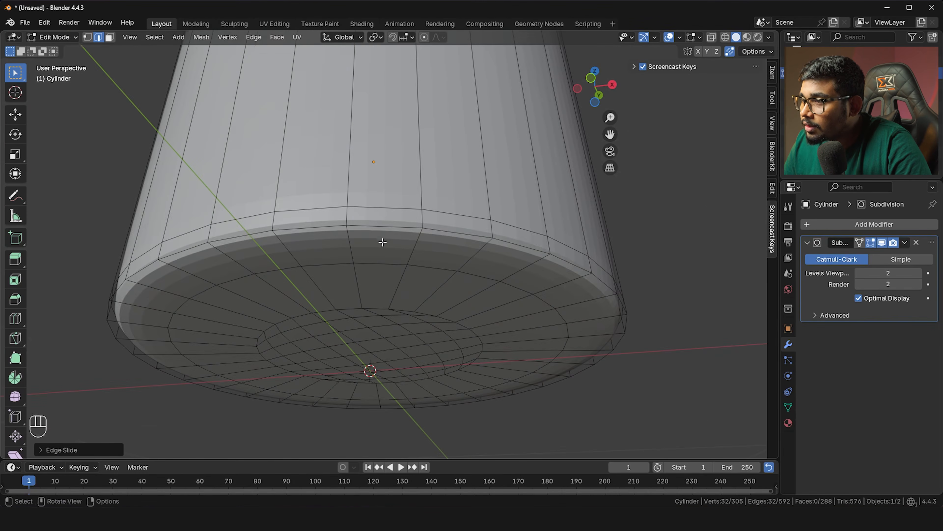
{"action": "left_click", "coordinate": [376, 209], "text": "alt"}
{"action": "key", "text": "g"}
{"action": "key", "text": "g"}
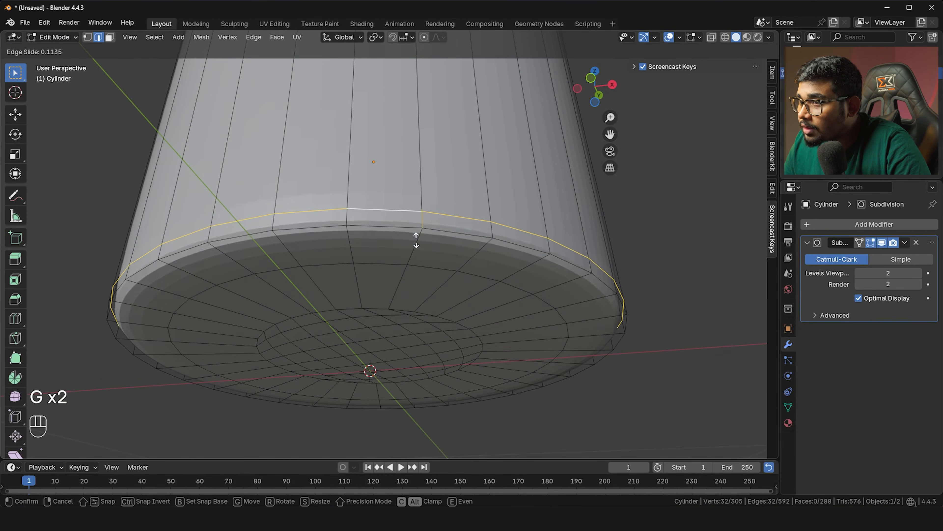
{"action": "left_click", "coordinate": [415, 294]}
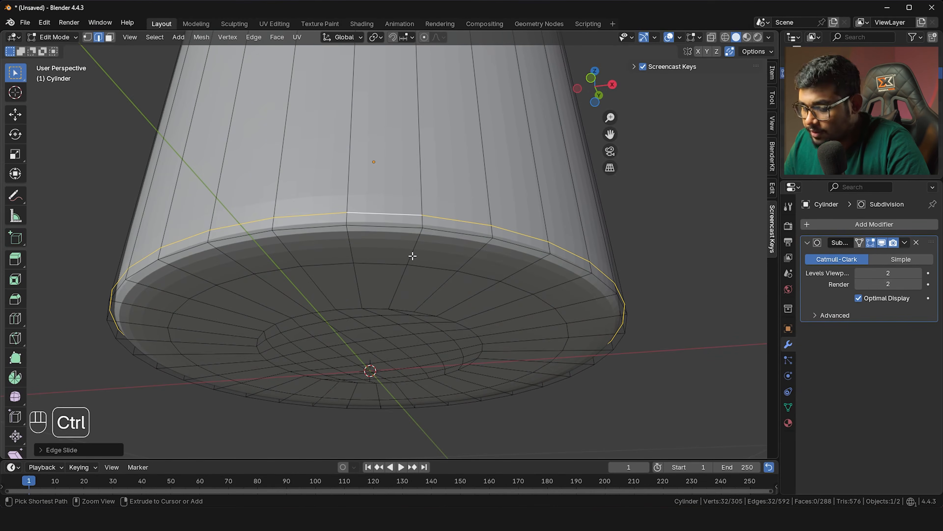
Slide the underside and lower side loops tight against the bottom rim, then return to Object Mode
{"action": "left_click", "coordinate": [389, 262], "text": "alt"}
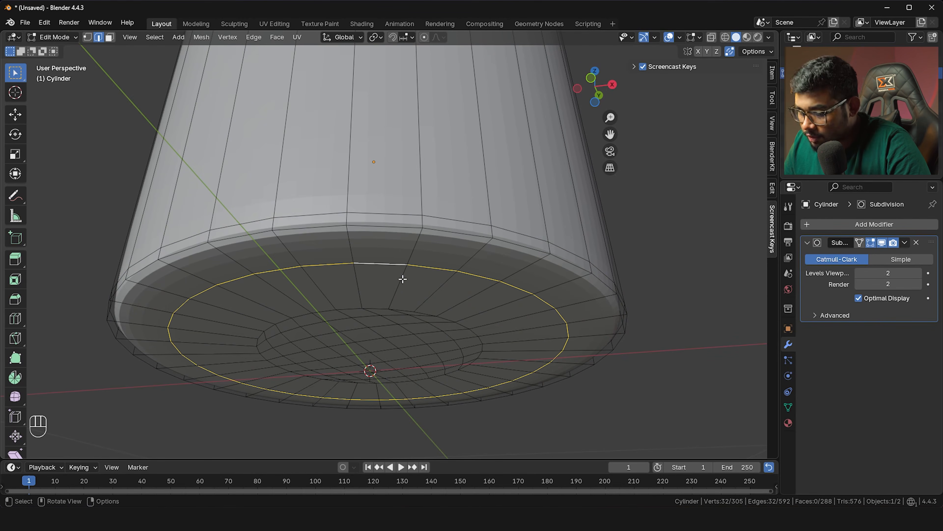
{"action": "key", "text": "g"}
{"action": "key", "text": "g"}
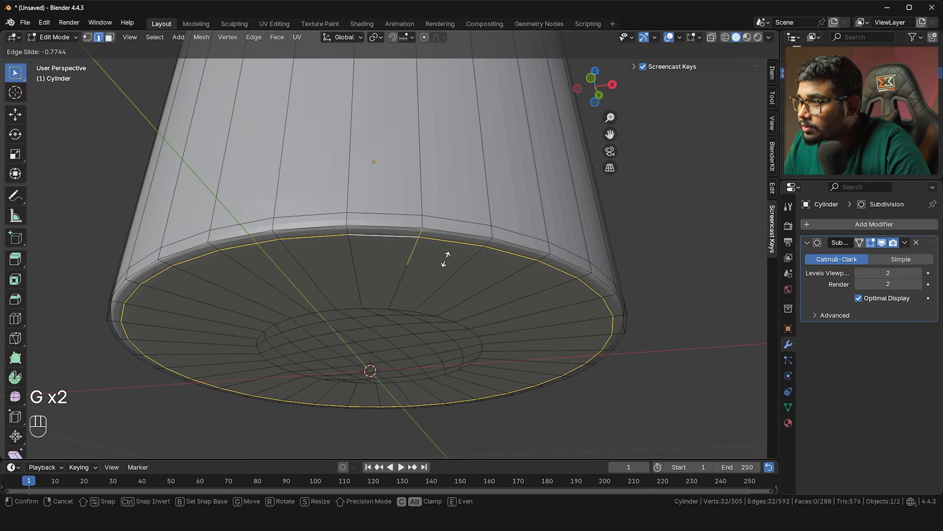
{"action": "left_click", "coordinate": [455, 259]}
{"action": "left_click", "coordinate": [538, 246], "text": "alt"}
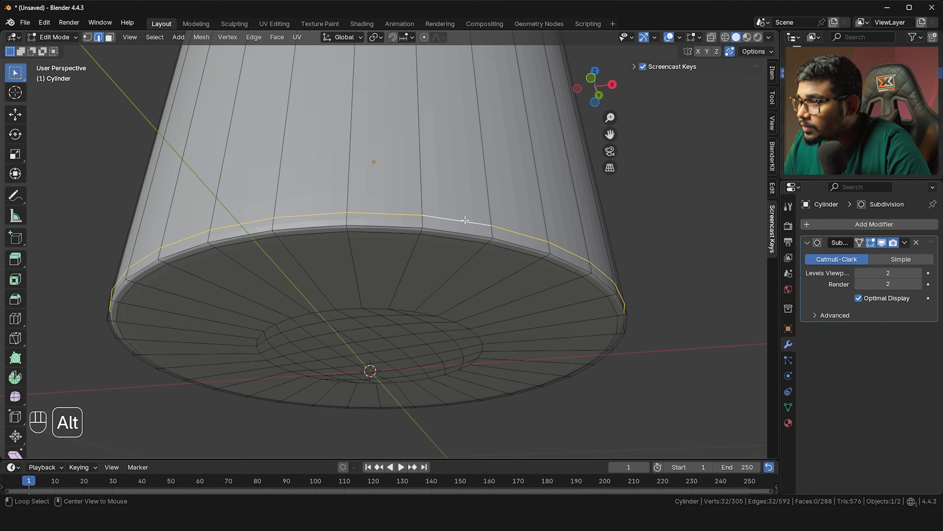
{"action": "key", "text": "g"}
{"action": "key", "text": "g"}
{"action": "left_click", "coordinate": [543, 371]}
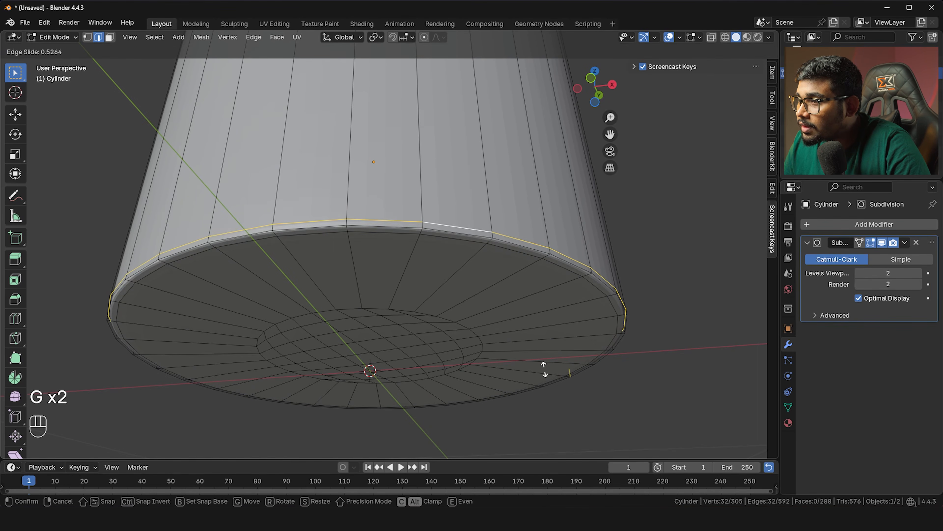
{"action": "key", "text": "Tab"}
{"action": "scroll", "coordinate": [460, 201], "scroll_direction": "down", "scroll_amount": 3}
{"action": "middle_click_drag", "start_coordinate": [460, 201], "coordinate": [405, 288], "text": "shift"}
Apply Shade Auto Smooth to the cylinder and view it from the front in X-ray
{"action": "right_click", "coordinate": [379, 256]}
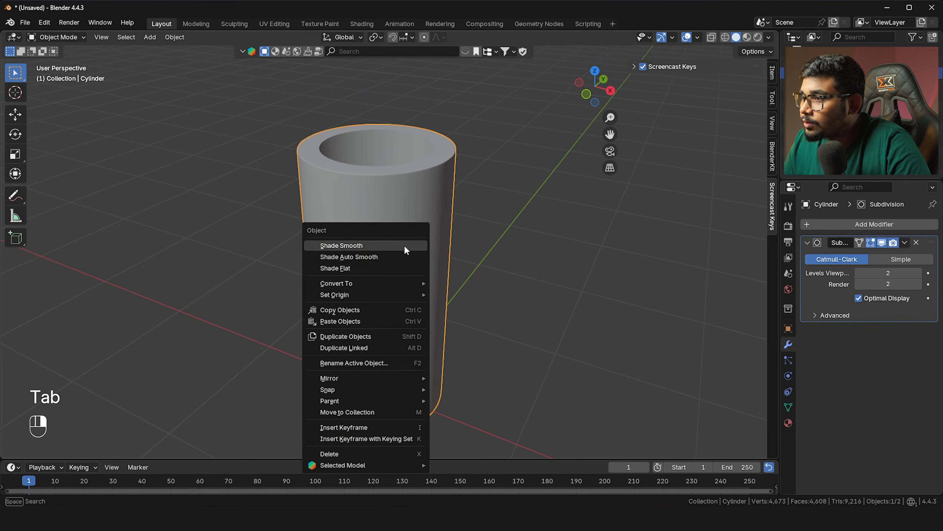
{"action": "left_click", "coordinate": [377, 255]}
{"action": "key", "text": "grave"}
{"action": "left_click", "coordinate": [353, 186]}
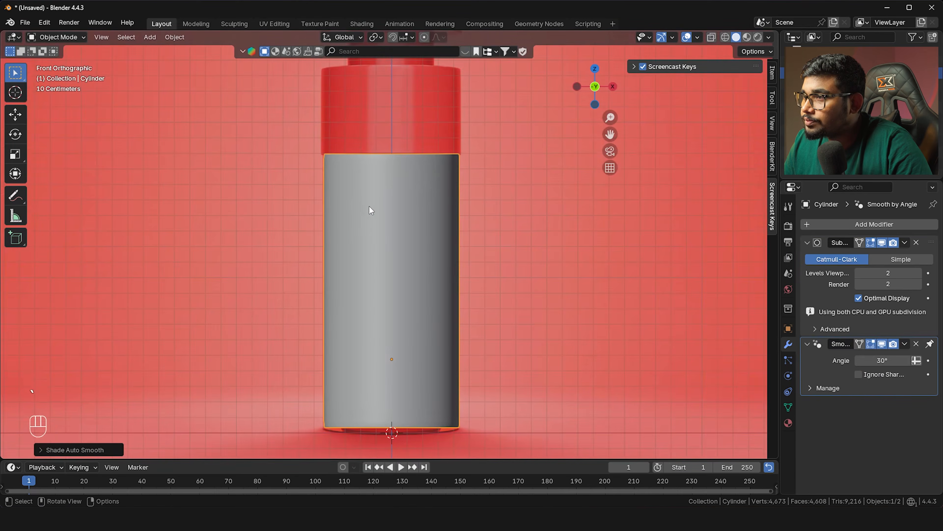
{"action": "key", "text": "alt+z"}
{"action": "key", "text": "alt+z"}
{"action": "scroll", "coordinate": [372, 156], "scroll_direction": "up", "scroll_amount": 3}
{"action": "middle_click_drag", "start_coordinate": [372, 156], "coordinate": [356, 284], "text": "shift"}
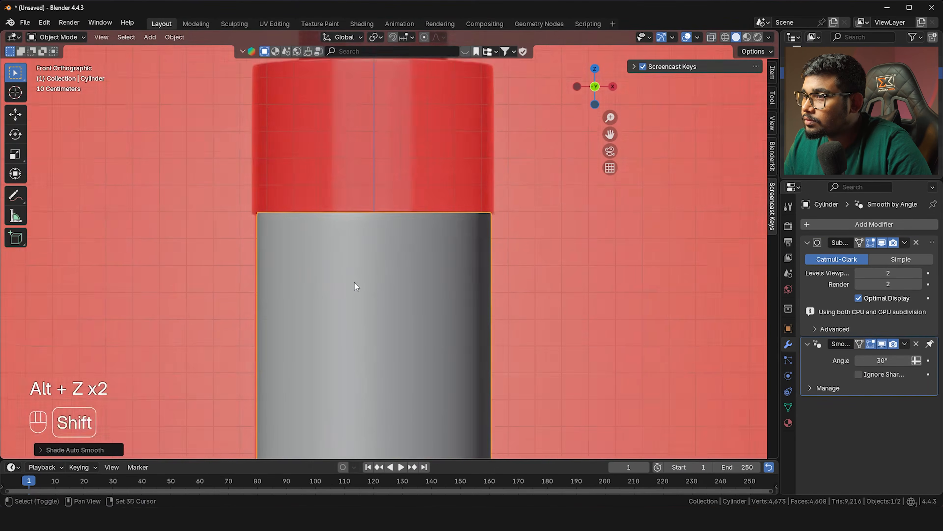
{"action": "scroll", "coordinate": [328, 221], "scroll_direction": "up", "scroll_amount": 3}
{"action": "scroll", "coordinate": [268, 200], "scroll_direction": "down", "scroll_amount": 3}
{"action": "middle_click_drag", "start_coordinate": [268, 200], "coordinate": [323, 257]}
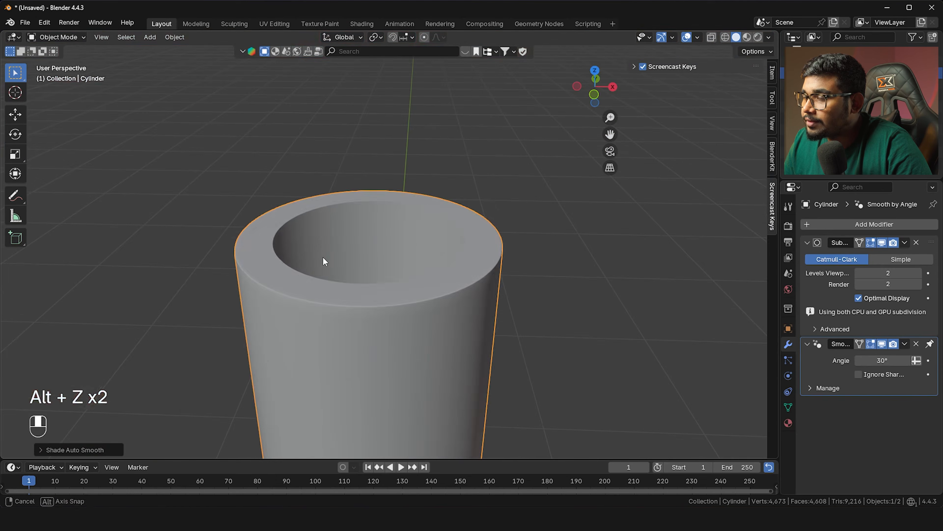
Delete the inner top loop's vertices so the cylinder top becomes an open rim
{"action": "key", "text": "Tab"}
{"action": "key", "text": "2"}
{"action": "key", "text": "x"}
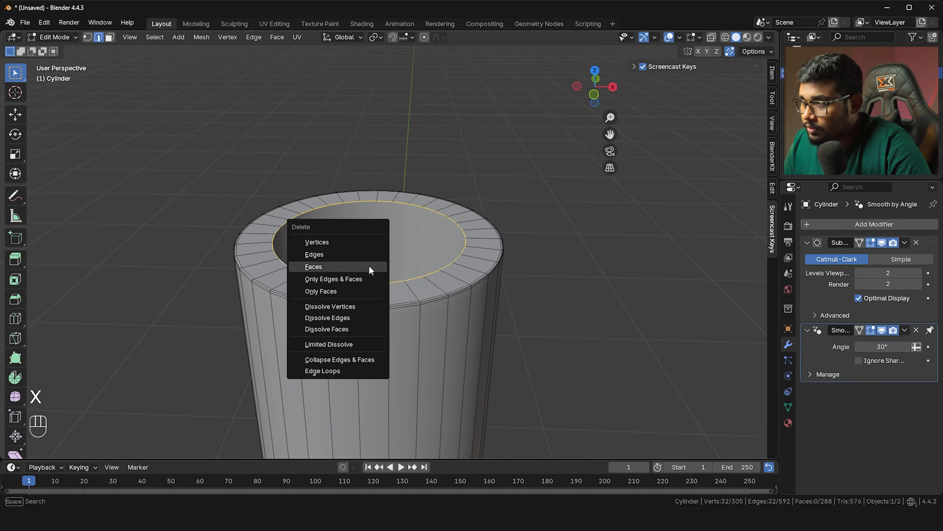
{"action": "left_click", "coordinate": [359, 250]}
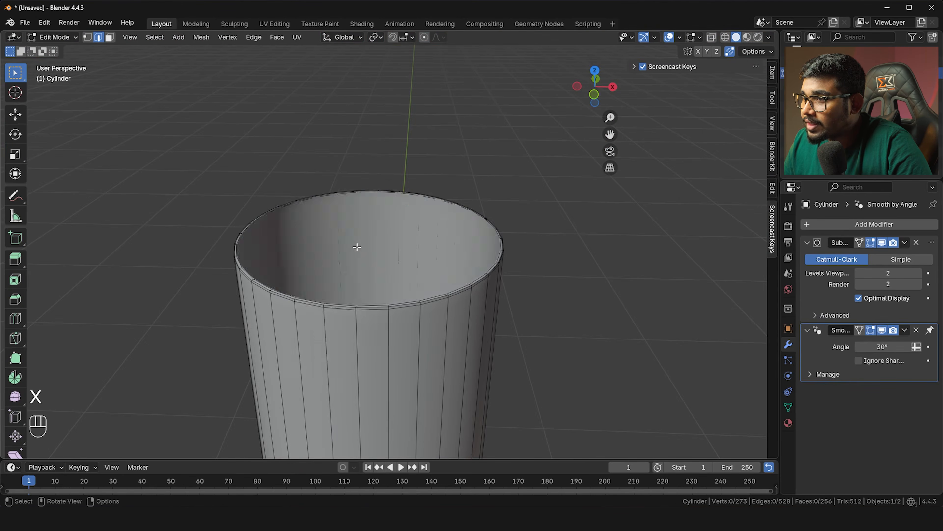
{"action": "scroll", "coordinate": [363, 250], "scroll_direction": "down", "scroll_amount": 2}
{"action": "key", "text": "grave"}
{"action": "key", "text": "Tab"}
Select the centre vertex of the cylinder's base in Edit Mode with X-ray on
{"action": "key", "text": "grave"}
{"action": "left_click", "coordinate": [308, 208]}
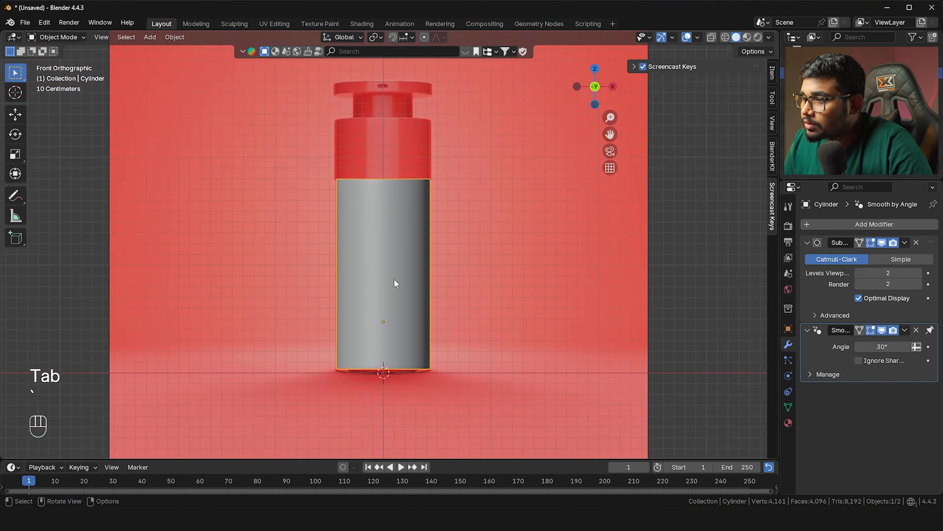
{"action": "scroll", "coordinate": [396, 283], "scroll_direction": "up", "scroll_amount": 2}
{"action": "middle_click_drag", "start_coordinate": [395, 283], "coordinate": [413, 231], "text": "shift"}
{"action": "key", "text": "Tab"}
{"action": "key", "text": "alt+z"}
{"action": "scroll", "coordinate": [422, 318], "scroll_direction": "up", "scroll_amount": 3}
{"action": "middle_click_drag", "start_coordinate": [422, 318], "coordinate": [410, 217], "text": "shift"}
{"action": "scroll", "coordinate": [411, 217], "scroll_direction": "up", "scroll_amount": 2}
{"action": "key", "text": "1"}
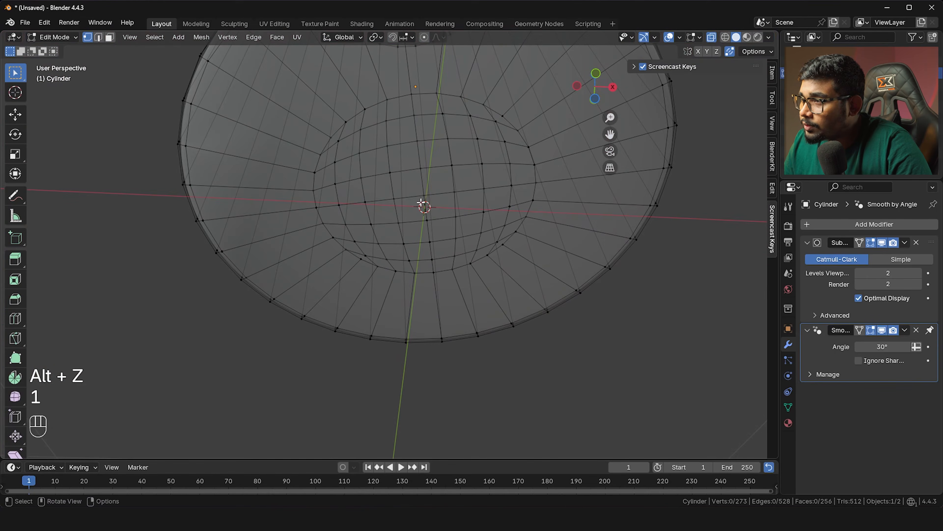
{"action": "left_click", "coordinate": [429, 200], "text": "shift"}
With proportional editing, lift the centre vertex about 0.029 m along Z into a shallow dome
{"action": "scroll", "coordinate": [442, 208], "scroll_direction": "up", "scroll_amount": 3}
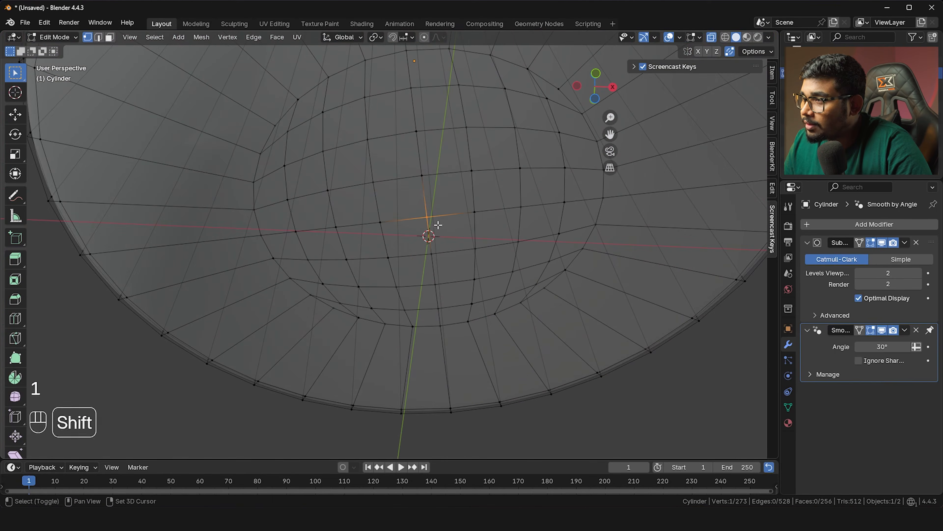
{"action": "key", "text": "grave"}
{"action": "left_click", "coordinate": [345, 173]}
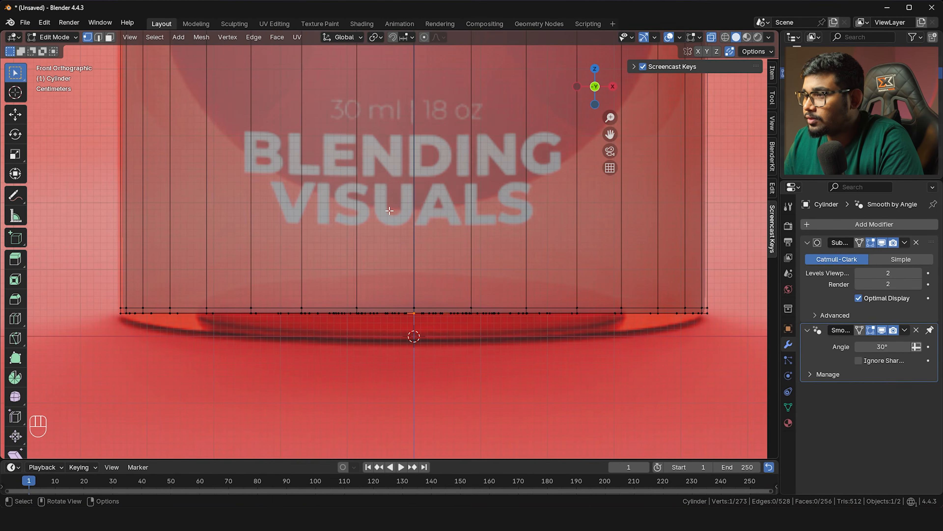
{"action": "key", "text": "o"}
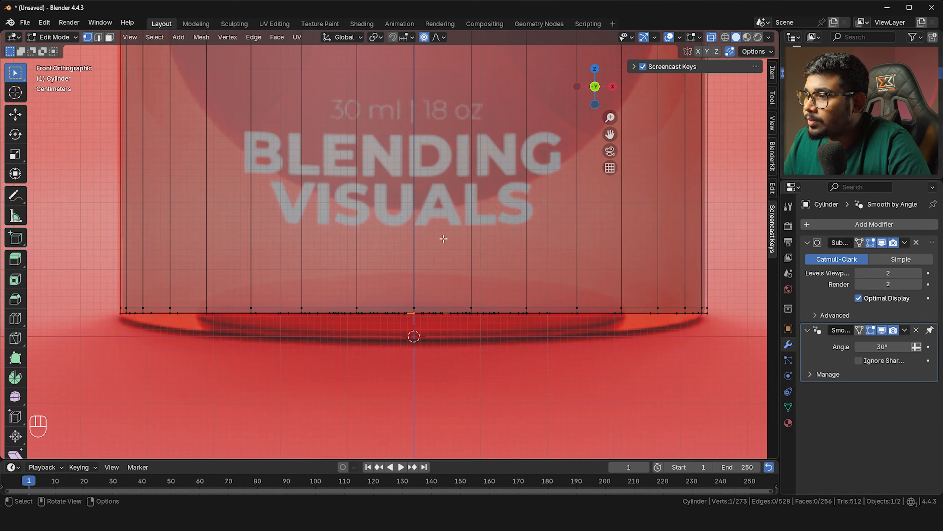
{"action": "scroll", "coordinate": [443, 229], "scroll_direction": "up", "scroll_amount": 2}
{"action": "key", "text": "g"}
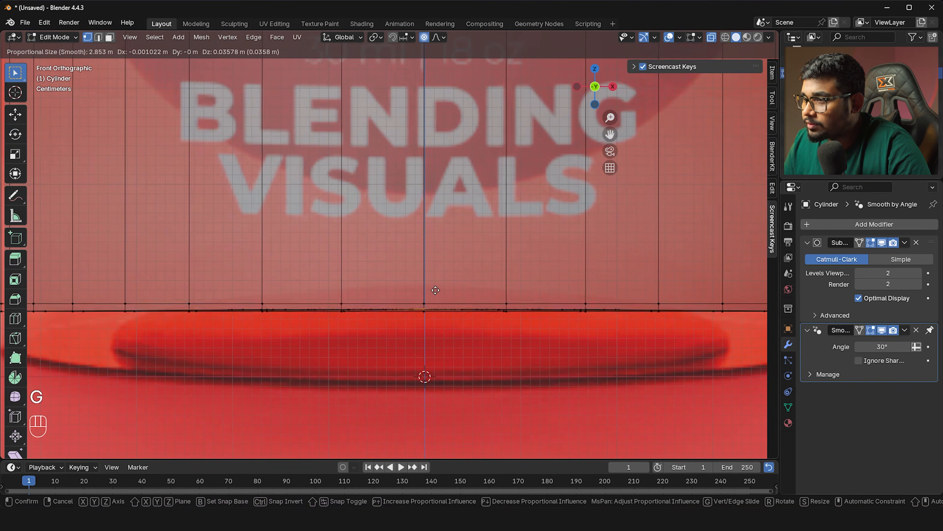
{"action": "scroll", "coordinate": [440, 293], "scroll_direction": "down", "scroll_amount": 3}
{"action": "scroll", "coordinate": [445, 296], "scroll_direction": "up", "scroll_amount": 16}
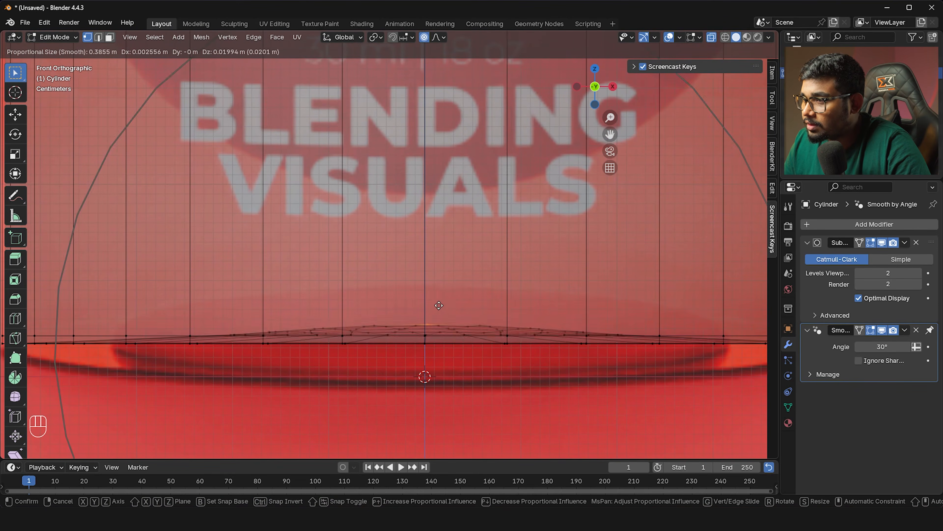
{"action": "key", "text": "z"}
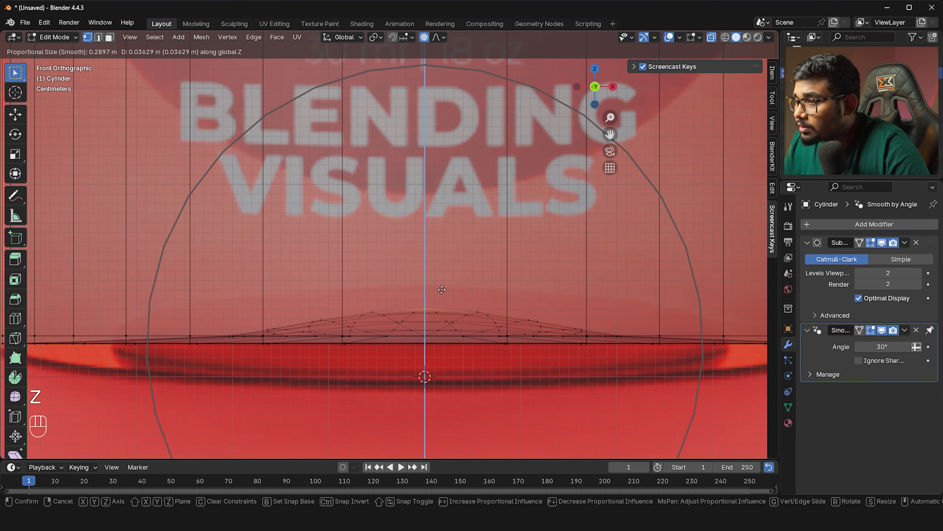
{"action": "scroll", "coordinate": [442, 288], "scroll_direction": "down", "scroll_amount": 2}
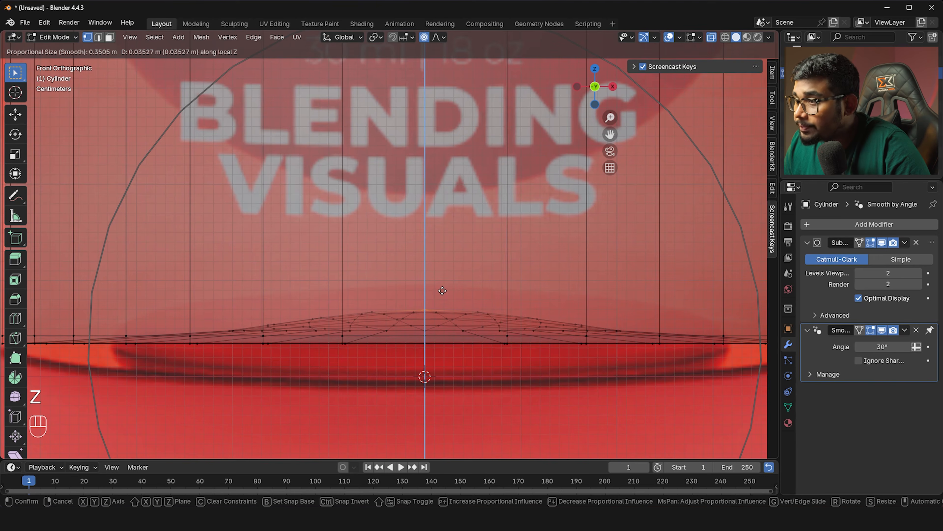
{"action": "scroll", "coordinate": [442, 292], "scroll_direction": "up", "scroll_amount": 3}
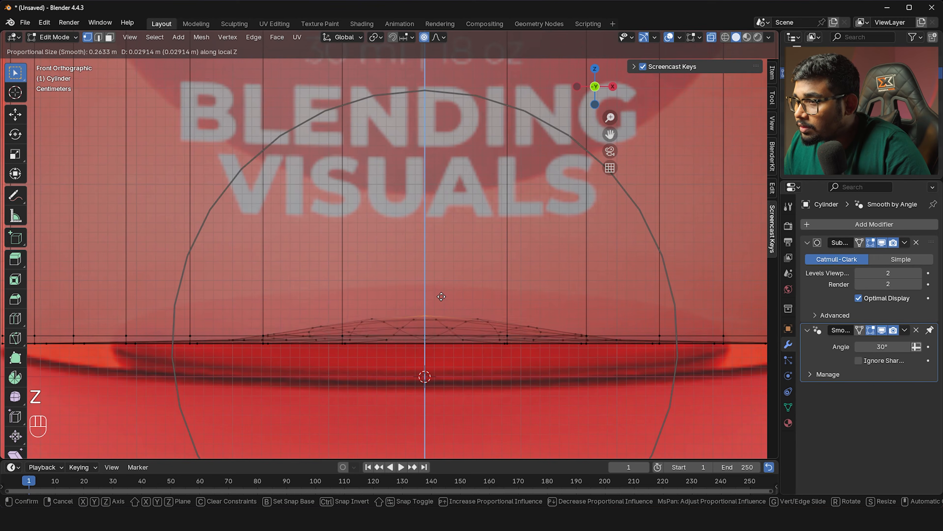
{"action": "left_click", "coordinate": [442, 297]}
{"action": "key", "text": "Tab"}
{"action": "scroll", "coordinate": [444, 297], "scroll_direction": "down", "scroll_amount": 1}
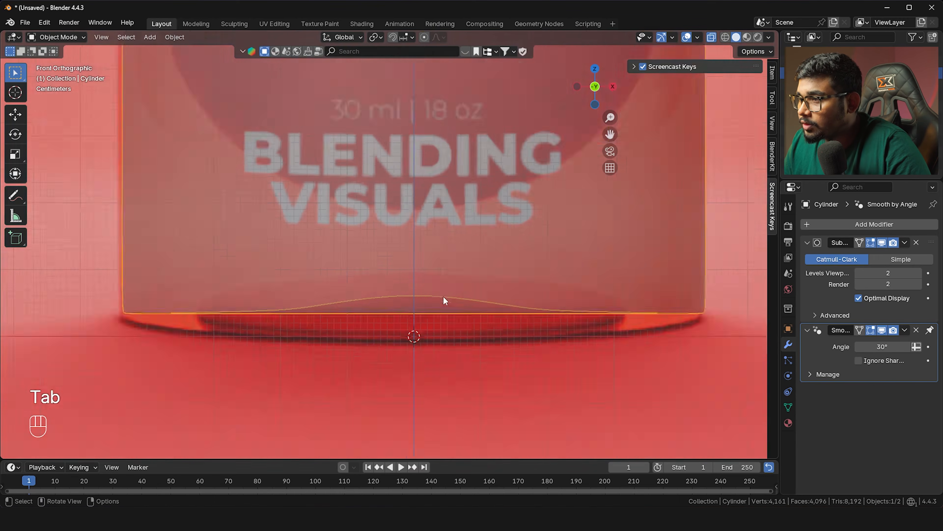
Select the cylinder's top edge loop in Edit Mode
{"action": "scroll", "coordinate": [443, 296], "scroll_direction": "down", "scroll_amount": 2}
{"action": "middle_click_drag", "start_coordinate": [432, 265], "coordinate": [421, 314], "text": "shift"}
{"action": "key", "text": "alt+z"}
{"action": "scroll", "coordinate": [421, 314], "scroll_direction": "down", "scroll_amount": 4}
{"action": "middle_click_drag", "start_coordinate": [421, 120], "coordinate": [410, 211], "text": "shift"}
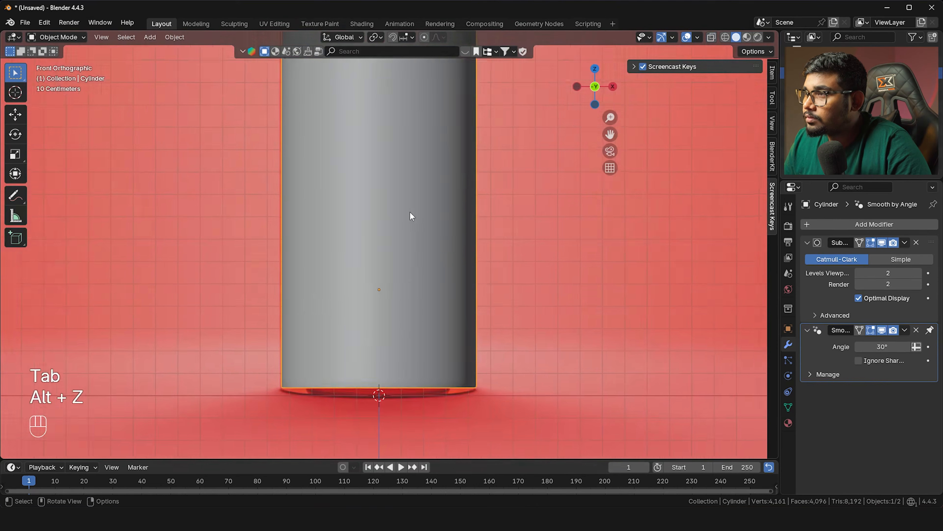
{"action": "scroll", "coordinate": [410, 211], "scroll_direction": "down", "scroll_amount": 3}
{"action": "middle_click_drag", "start_coordinate": [411, 171], "coordinate": [406, 292], "text": "shift"}
{"action": "scroll", "coordinate": [417, 183], "scroll_direction": "up", "scroll_amount": 2}
{"action": "scroll", "coordinate": [392, 156], "scroll_direction": "up", "scroll_amount": 2}
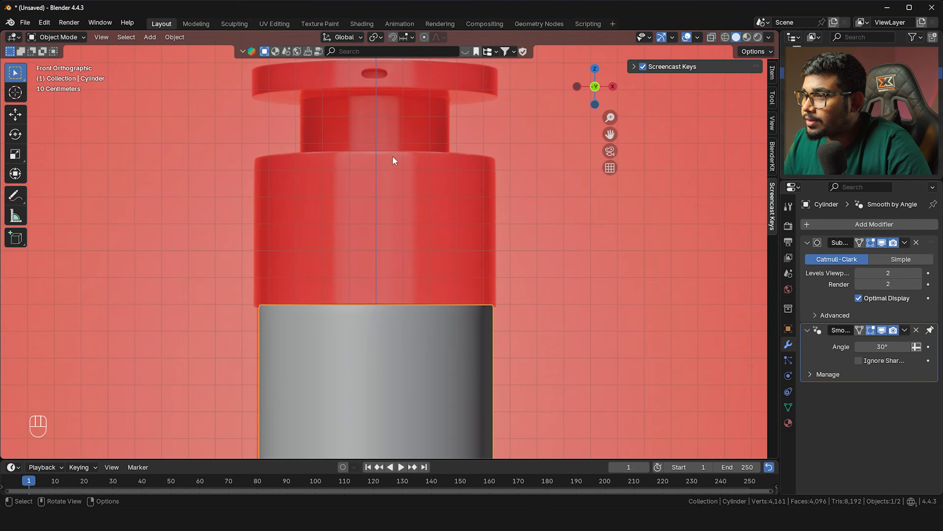
{"action": "key", "text": "Tab"}
{"action": "scroll", "coordinate": [381, 265], "scroll_direction": "up", "scroll_amount": 5}
{"action": "middle_click_drag", "start_coordinate": [230, 342], "coordinate": [340, 230], "text": "shift"}
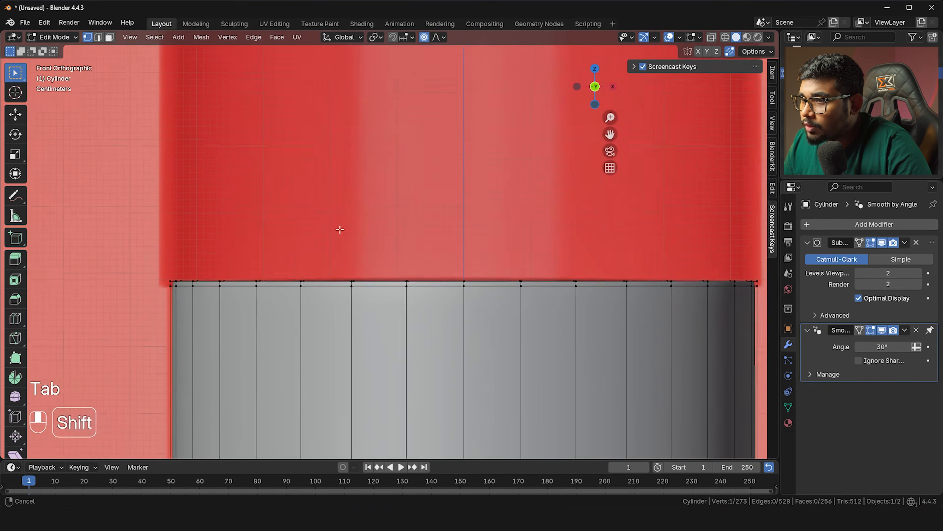
{"action": "scroll", "coordinate": [340, 230], "scroll_direction": "up", "scroll_amount": 2}
{"action": "left_click", "coordinate": [107, 279], "text": "alt"}
{"action": "scroll", "coordinate": [123, 273], "scroll_direction": "down", "scroll_amount": 5}
Duplicate the top loop in place and separate it into its own ring object, Cylinder.001
{"action": "key", "text": "shift+d"}
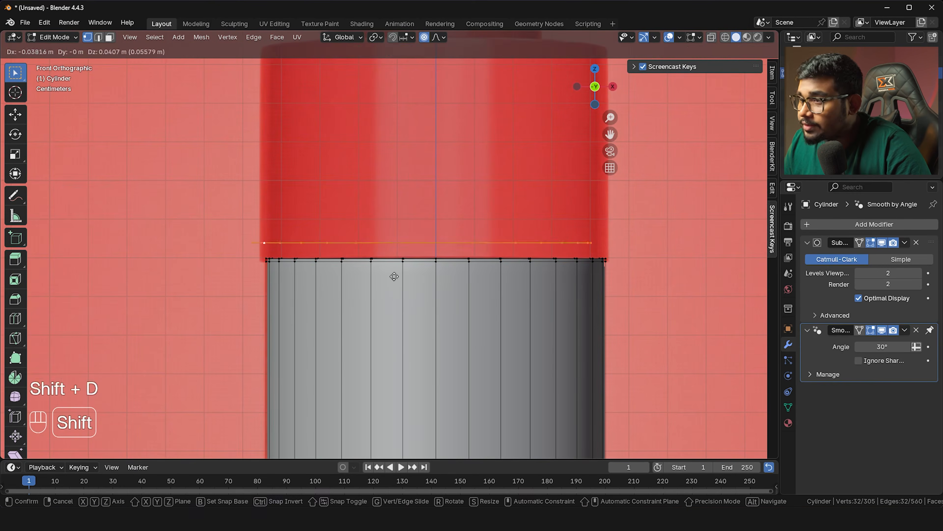
{"action": "right_click", "coordinate": [380, 227]}
{"action": "key", "text": "p"}
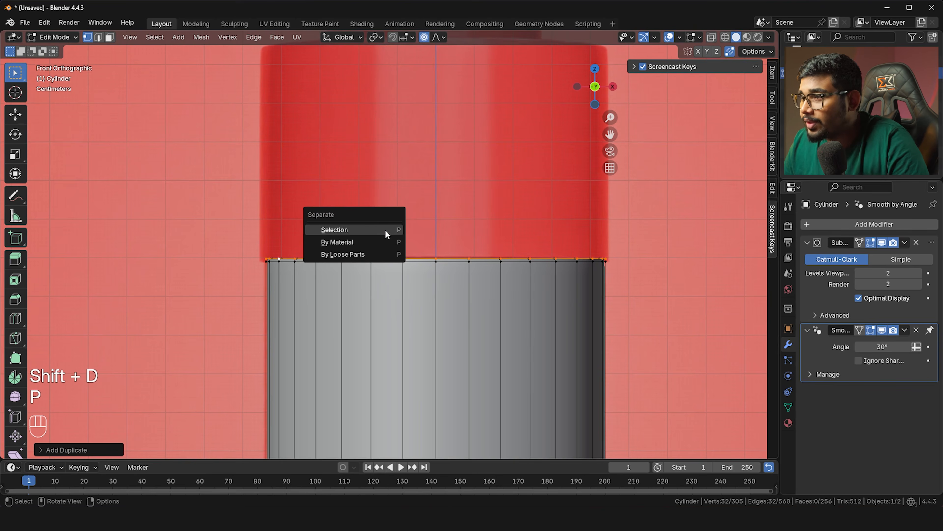
{"action": "left_click", "coordinate": [385, 229]}
{"action": "key", "text": "Tab"}
{"action": "left_click", "coordinate": [328, 257]}
{"action": "left_click", "coordinate": [330, 259]}
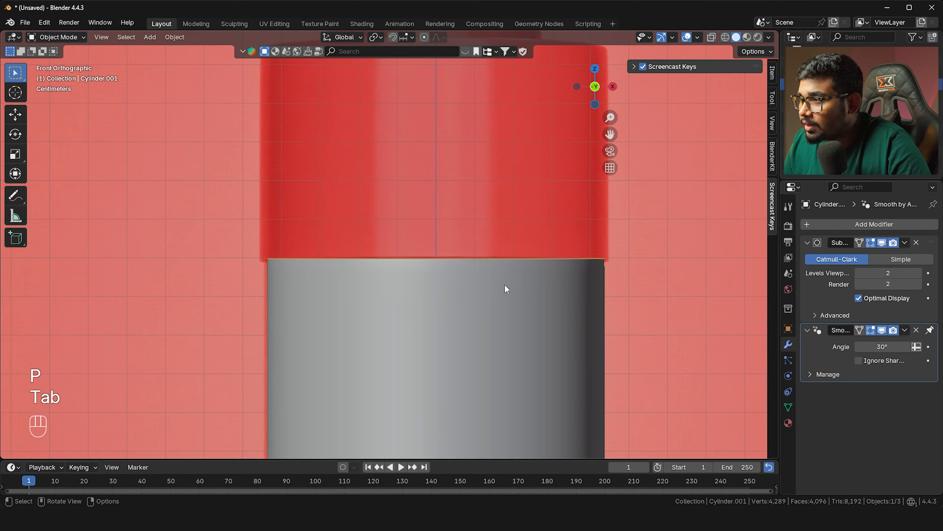
Scale the separated ring, nudge the reference image along X, and reselect the ring for editing
{"action": "key", "text": "s"}
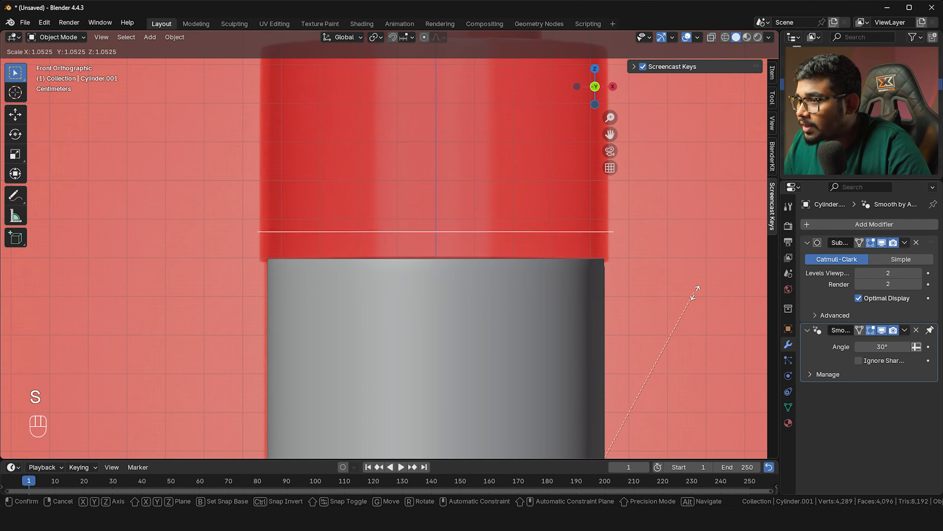
{"action": "left_click", "coordinate": [681, 296]}
{"action": "key", "text": "Tab"}
{"action": "key", "text": "Tab"}
{"action": "left_click", "coordinate": [645, 296]}
{"action": "key", "text": "g"}
{"action": "key", "text": "x"}
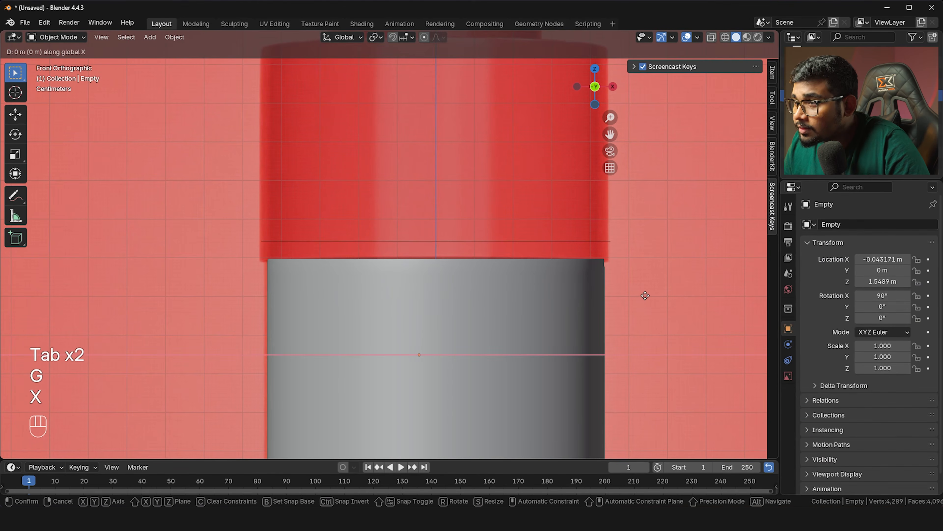
{"action": "left_click", "coordinate": [647, 295]}
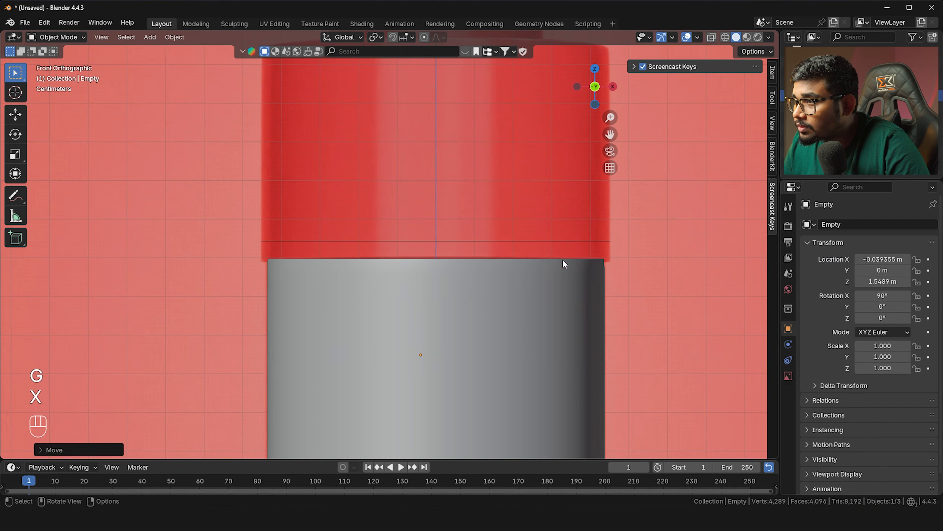
{"action": "left_click", "coordinate": [543, 242]}
{"action": "middle_click_drag", "start_coordinate": [543, 242], "coordinate": [516, 230], "text": "shift"}
{"action": "key", "text": "Tab"}
Lower the whole ring along Z to the cap's base and turn proportional editing off
{"action": "key", "text": "a"}
{"action": "key", "text": "g"}
{"action": "key", "text": "z"}
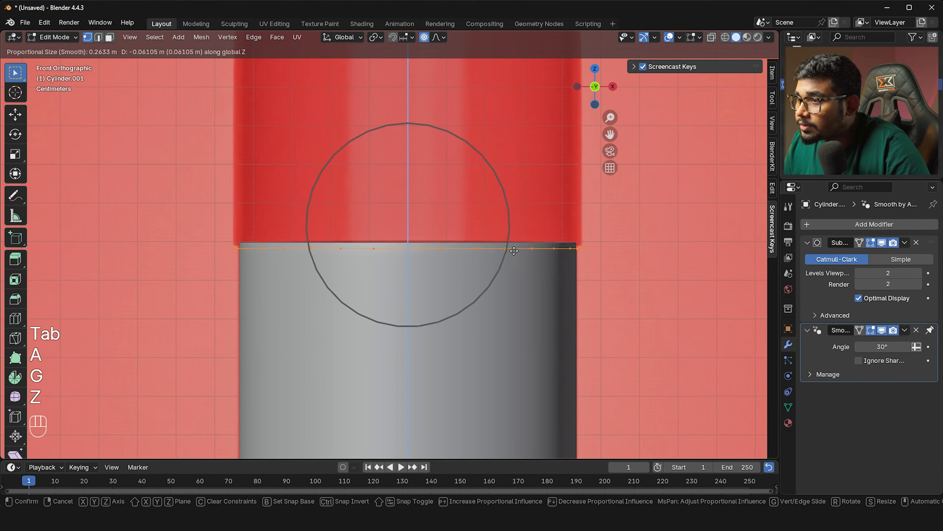
{"action": "left_click", "coordinate": [515, 247]}
{"action": "key", "text": "o"}
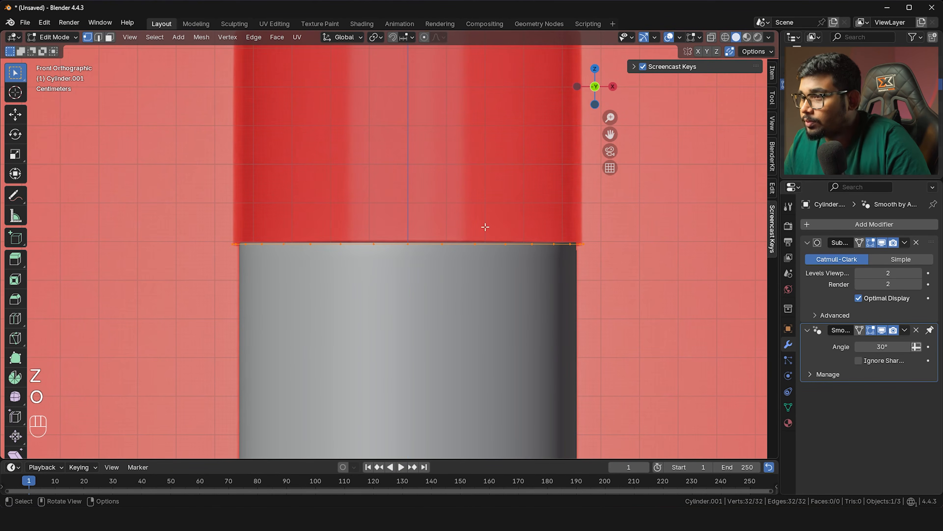
{"action": "middle_click_drag", "start_coordinate": [456, 221], "coordinate": [431, 345], "text": "shift"}
Extrude the ring up to the cap's top, then inset the top inward around an opening
{"action": "key", "text": "e"}
{"action": "key", "text": "z"}
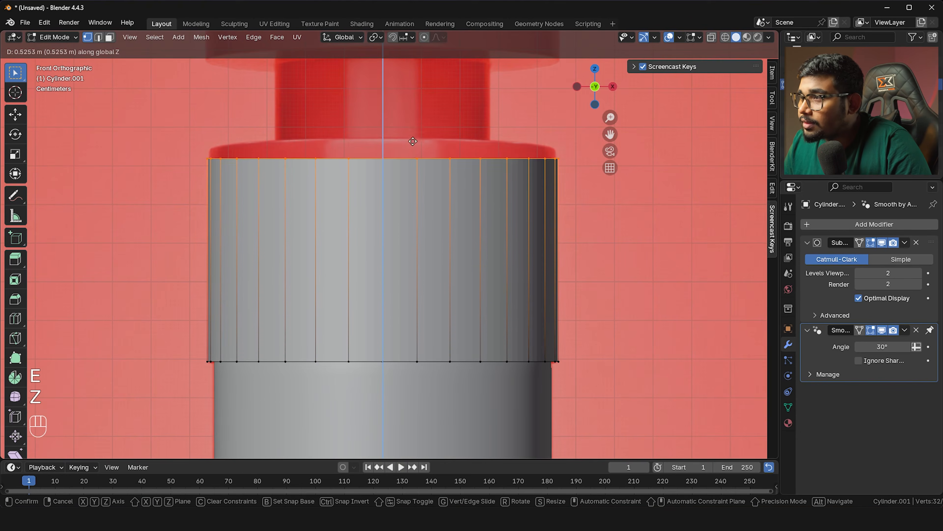
{"action": "left_click", "coordinate": [415, 125]}
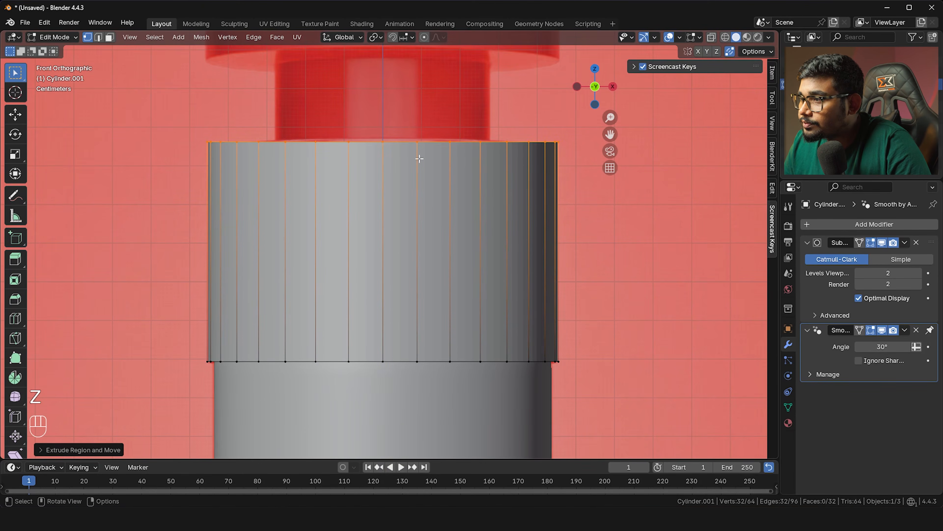
{"action": "scroll", "coordinate": [424, 202], "scroll_direction": "down", "scroll_amount": 2}
{"action": "middle_click_drag", "start_coordinate": [431, 204], "coordinate": [428, 232]}
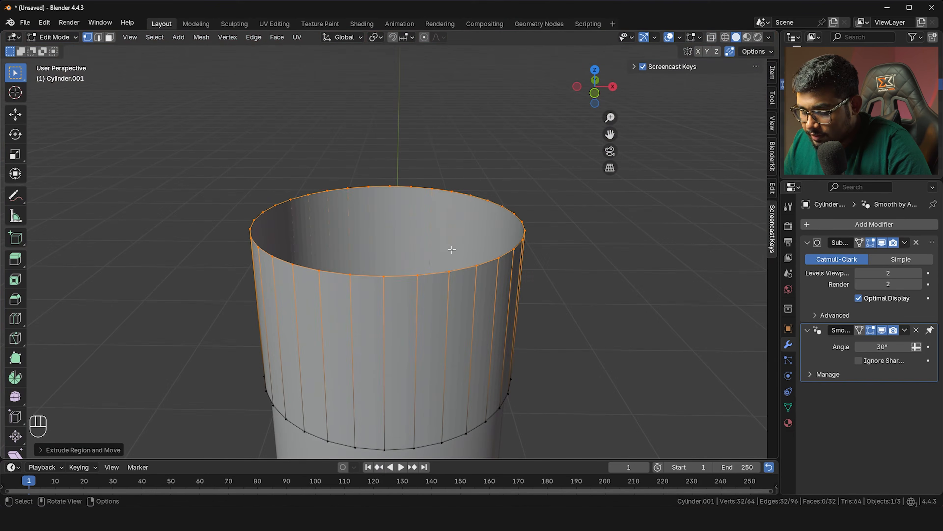
{"action": "key", "text": "e"}
{"action": "key", "text": "s"}
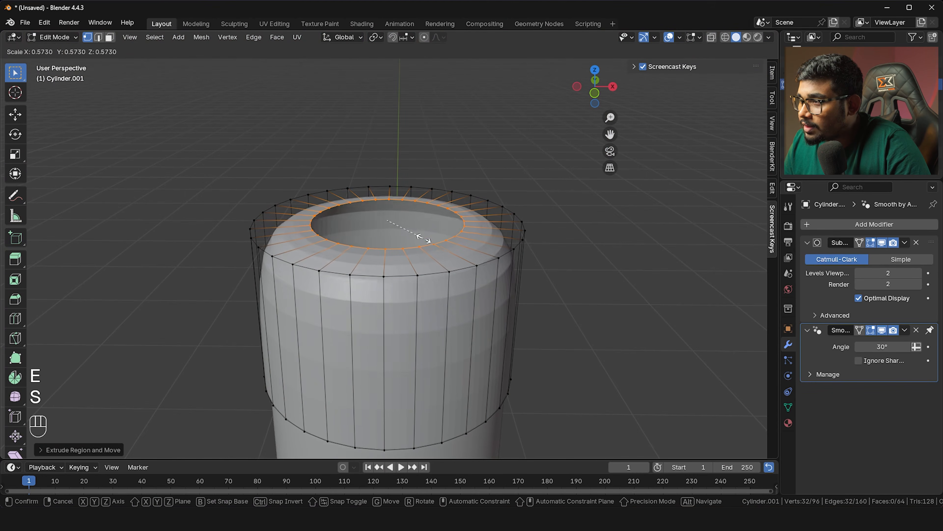
{"action": "left_click", "coordinate": [425, 237]}
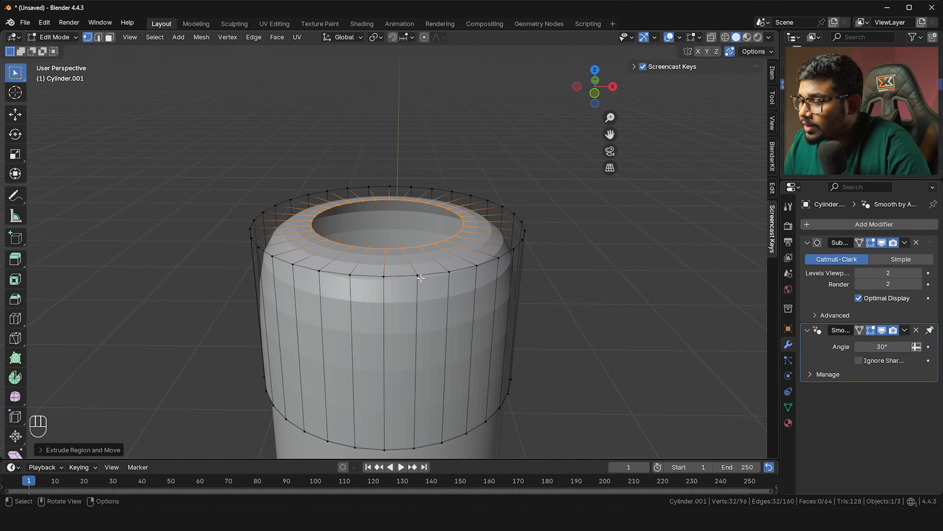
Add two supporting loop cuts, one on the wall near the rim and one on the top face
{"action": "middle_click_drag", "start_coordinate": [424, 237], "coordinate": [422, 279]}
{"action": "key", "text": "ctrl+r"}
{"action": "left_click", "coordinate": [422, 279]}
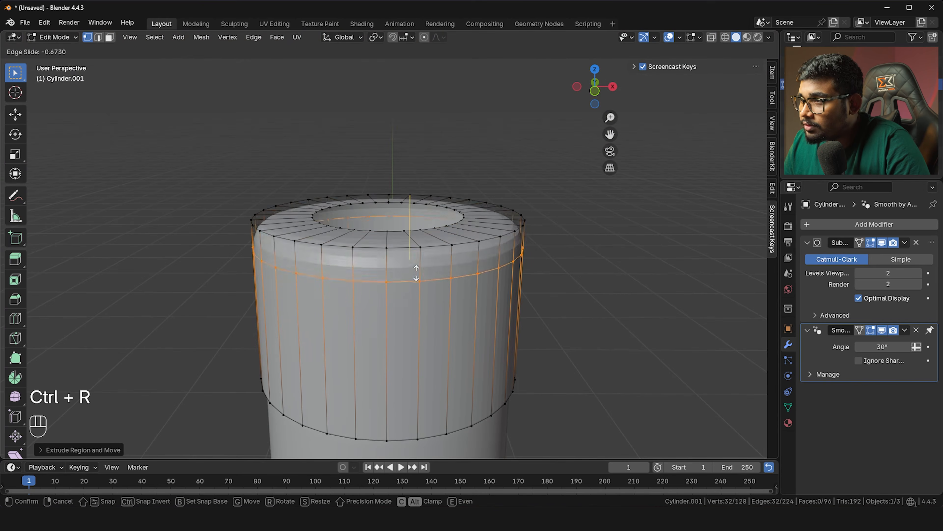
{"action": "left_click", "coordinate": [424, 256]}
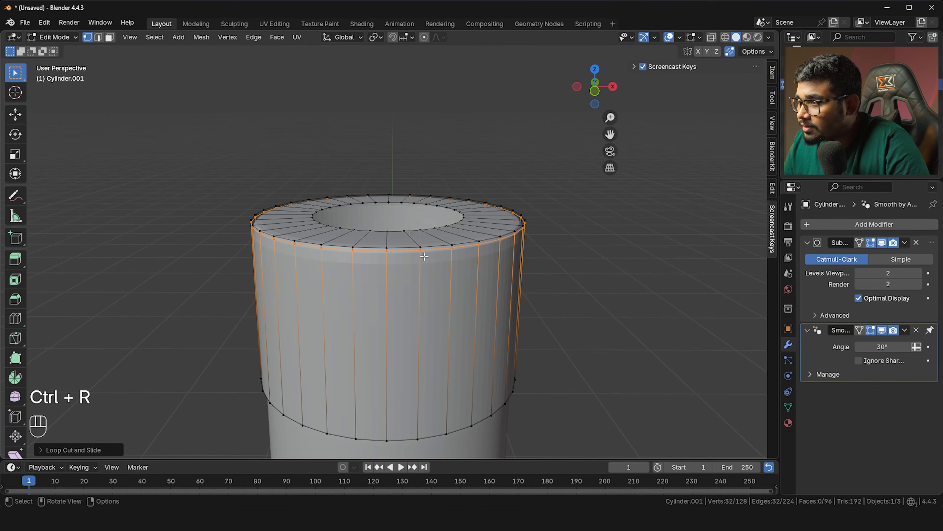
{"action": "scroll", "coordinate": [431, 255], "scroll_direction": "up", "scroll_amount": 3}
{"action": "middle_click_drag", "start_coordinate": [435, 257], "coordinate": [437, 273], "text": "shift"}
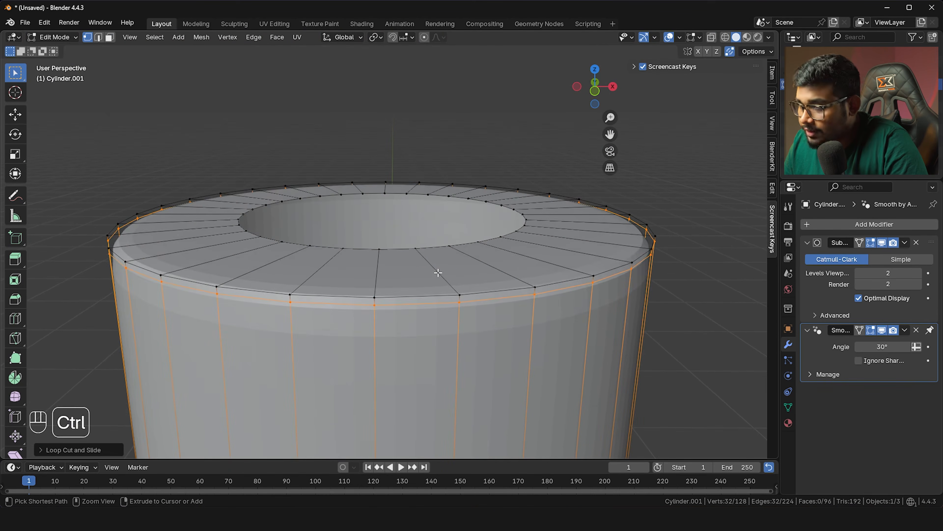
{"action": "key", "text": "ctrl+r"}
{"action": "left_click", "coordinate": [438, 275]}
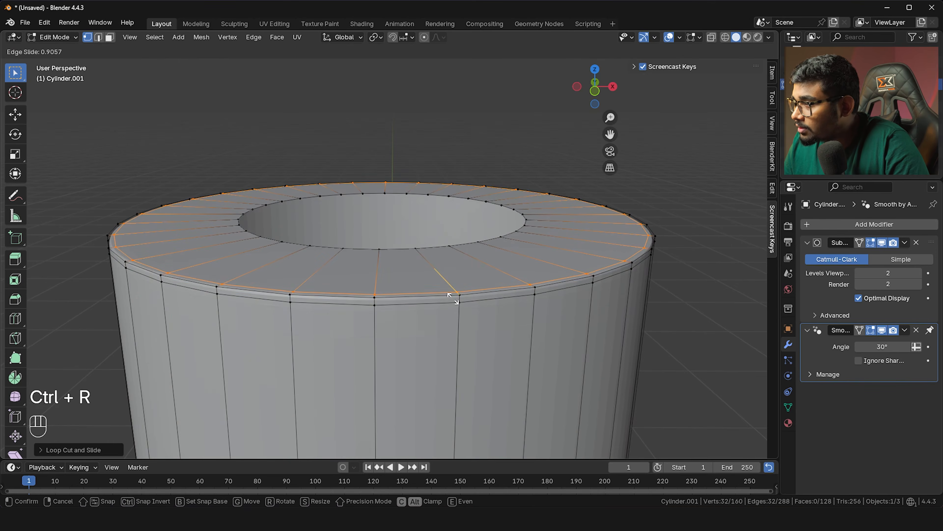
{"action": "left_click", "coordinate": [453, 298]}
Check the finished cap from the front orthographic view
{"action": "key", "text": "Tab"}
{"action": "scroll", "coordinate": [452, 297], "scroll_direction": "down", "scroll_amount": 3}
{"action": "key", "text": "grave"}
{"action": "left_click", "coordinate": [427, 275]}
{"action": "key", "text": "Tab"}
{"action": "middle_click_drag", "start_coordinate": [428, 277], "coordinate": [401, 272]}
{"action": "key", "text": "Tab"}
{"action": "key", "text": "Tab"}
{"action": "key", "text": "grave"}
{"action": "left_click", "coordinate": [338, 252]}
{"action": "middle_click_drag", "start_coordinate": [339, 253], "coordinate": [333, 301], "text": "shift"}
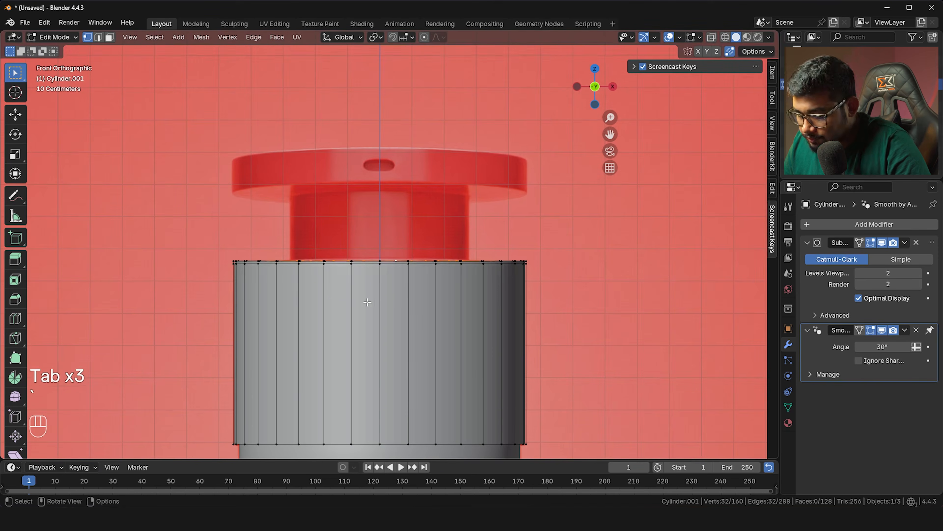
Extrude the cap's top rim upward, then undo that extra extrusion
{"action": "key", "text": "e"}
{"action": "key", "text": "z"}
{"action": "left_click", "coordinate": [377, 269]}
{"action": "key", "text": "alt+z"}
{"action": "key", "text": "alt+z"}
{"action": "key", "text": "alt+z"}
{"action": "key", "text": "ctrl+z"}
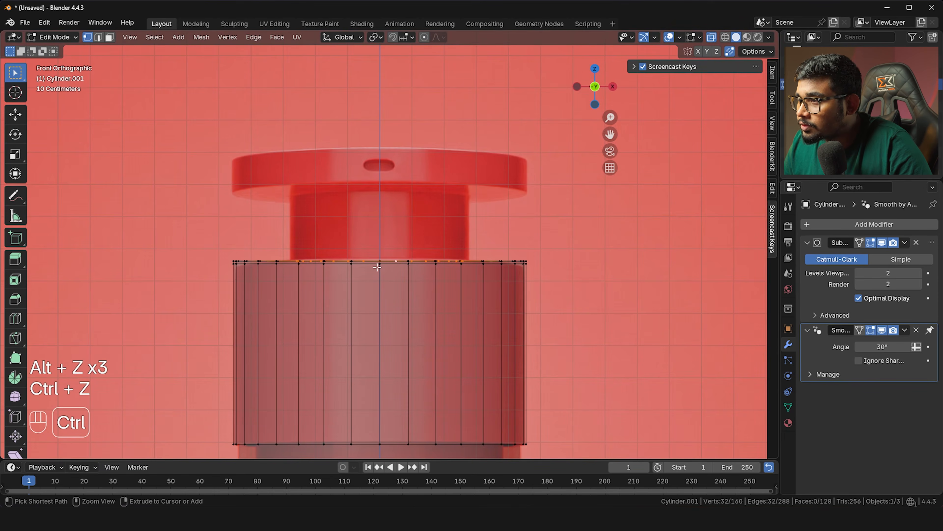
{"action": "key", "text": "ctrl+z"}
Rescale the cap's top rim loop to the width shown in the reference
{"action": "scroll", "coordinate": [377, 266], "scroll_direction": "up", "scroll_amount": 2}
{"action": "key", "text": "Tab"}
{"action": "scroll", "coordinate": [392, 266], "scroll_direction": "up", "scroll_amount": 1}
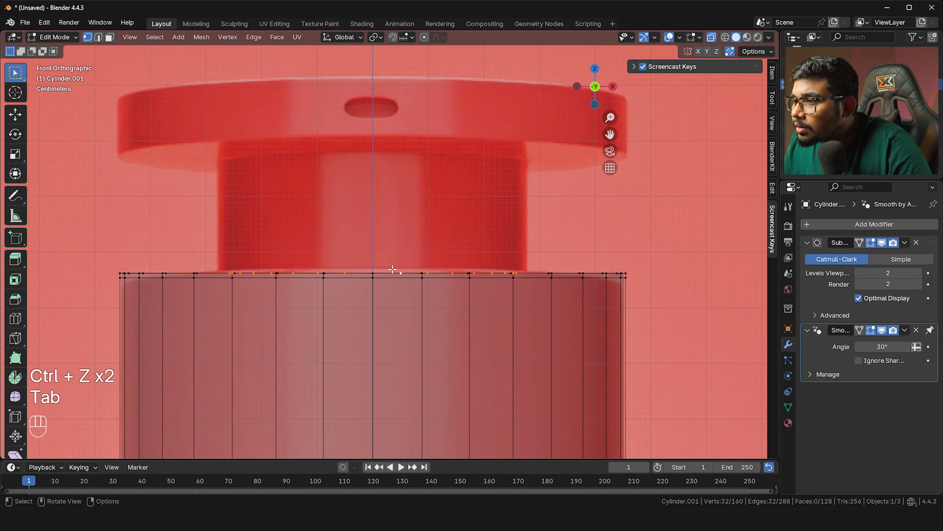
{"action": "key", "text": "s"}
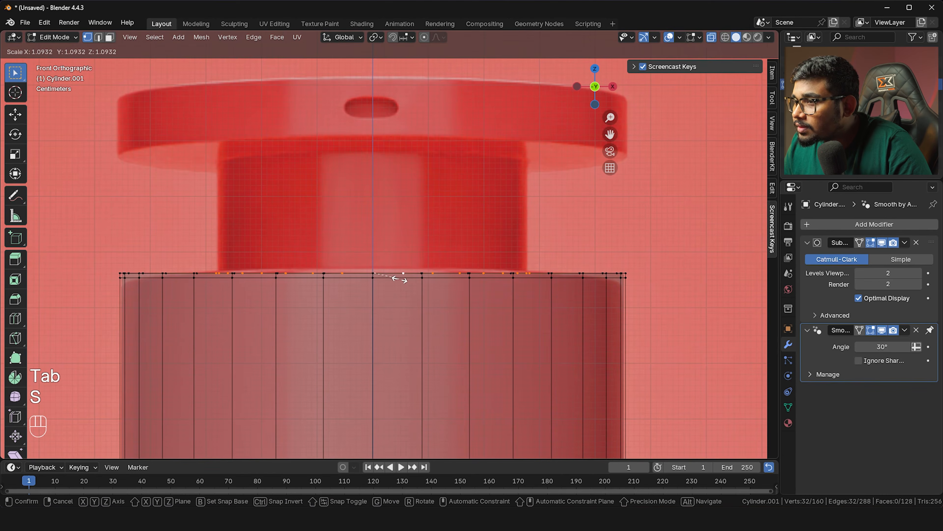
{"action": "left_click", "coordinate": [399, 282]}
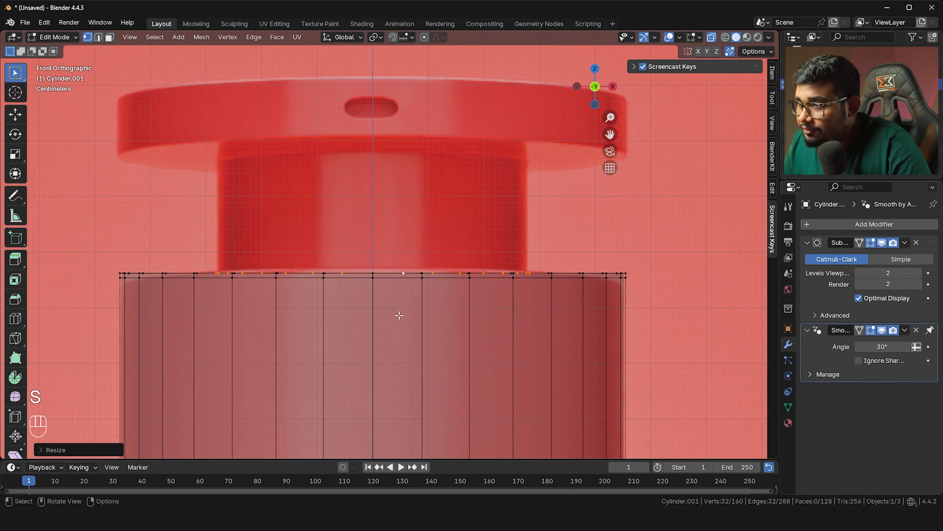
{"action": "key", "text": "s"}
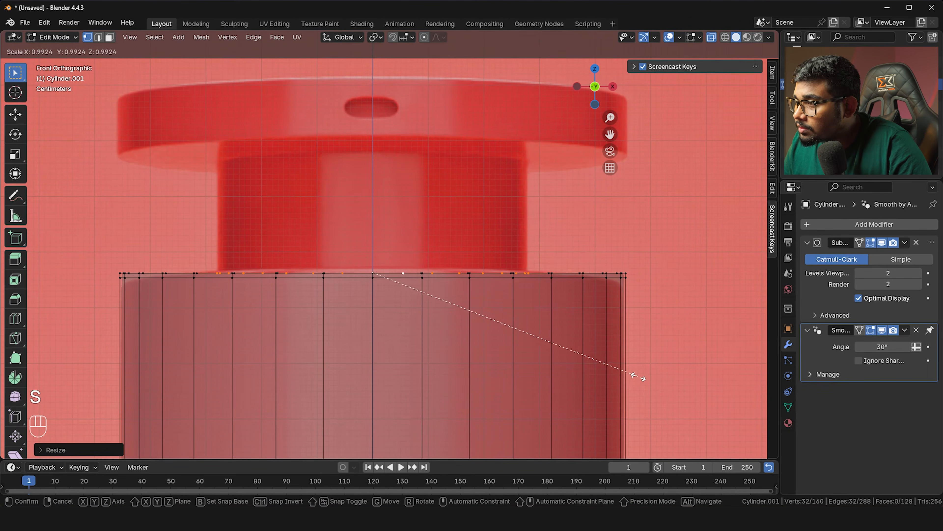
{"action": "left_click", "coordinate": [637, 375]}
Extrude the rim straight up into a narrow neck under the collar
{"action": "key", "text": "e"}
{"action": "key", "text": "z"}
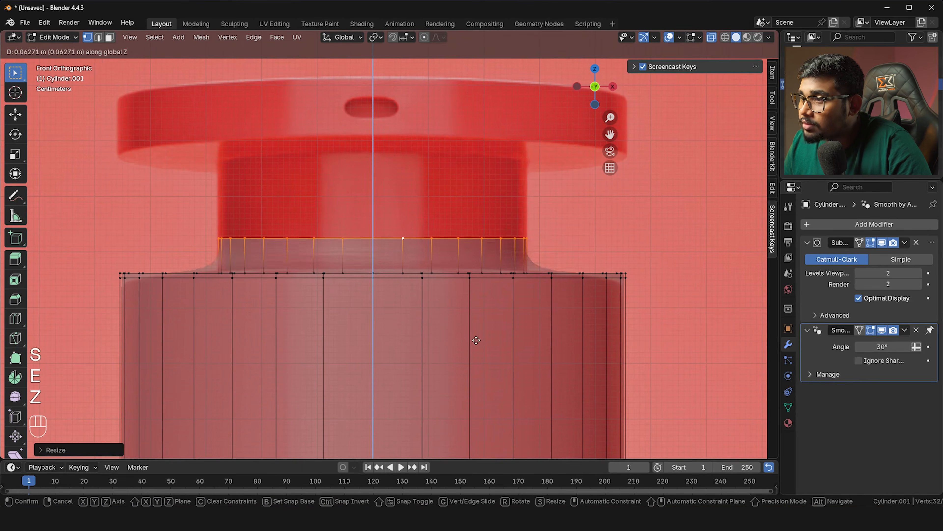
{"action": "left_click", "coordinate": [480, 254]}
{"action": "scroll", "coordinate": [469, 248], "scroll_direction": "down", "scroll_amount": 3}
{"action": "middle_click_drag", "start_coordinate": [448, 241], "coordinate": [445, 274], "text": "shift"}
{"action": "scroll", "coordinate": [443, 270], "scroll_direction": "up", "scroll_amount": 2}
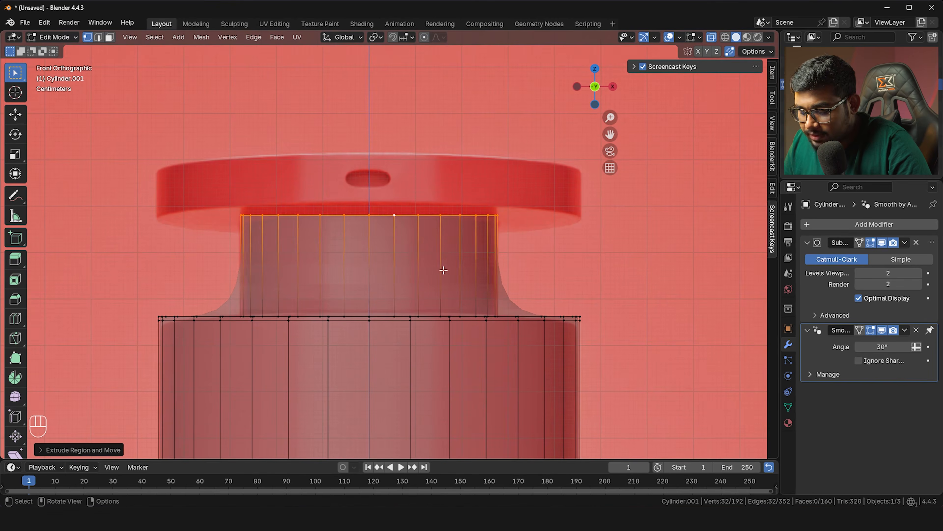
Extrude the neck's top loop and widen it out to the collar's edge
{"action": "key", "text": "e"}
{"action": "key", "text": "s"}
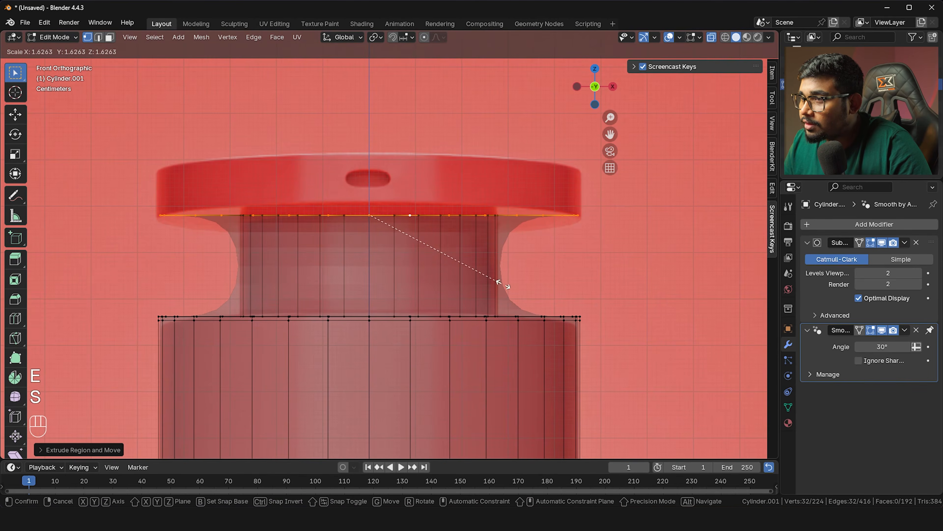
{"action": "left_click", "coordinate": [507, 284]}
Extrude the collar's outer edge up into a short wall, then lower it slightly
{"action": "middle_click_drag", "start_coordinate": [497, 287], "coordinate": [492, 310], "text": "shift"}
{"action": "key", "text": "e"}
{"action": "key", "text": "z"}
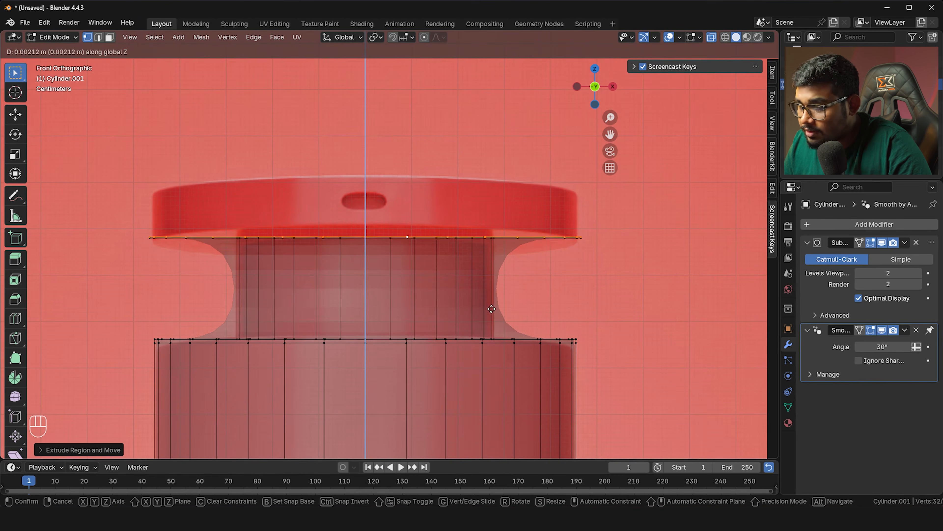
{"action": "left_click", "coordinate": [479, 250]}
{"action": "key", "text": "g"}
{"action": "key", "text": "z"}
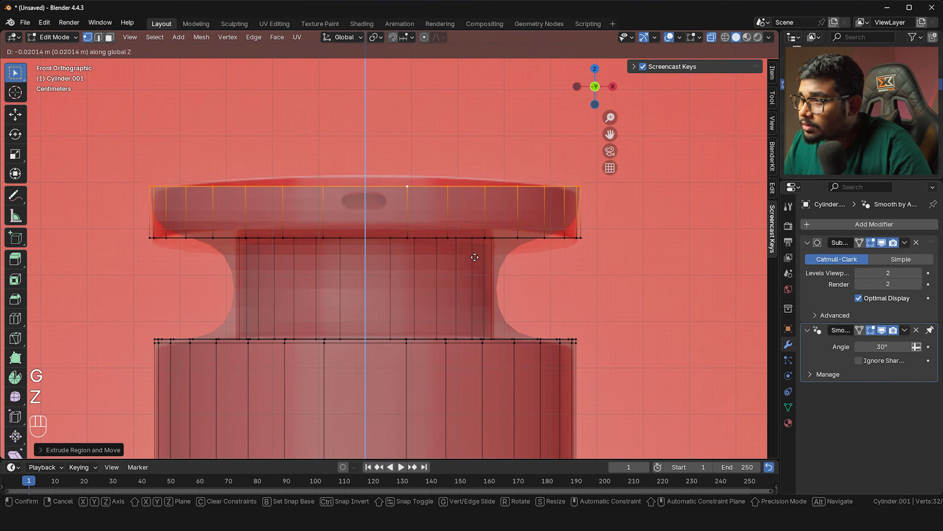
{"action": "left_click", "coordinate": [476, 262]}
{"action": "middle_click_drag", "start_coordinate": [437, 250], "coordinate": [436, 263]}
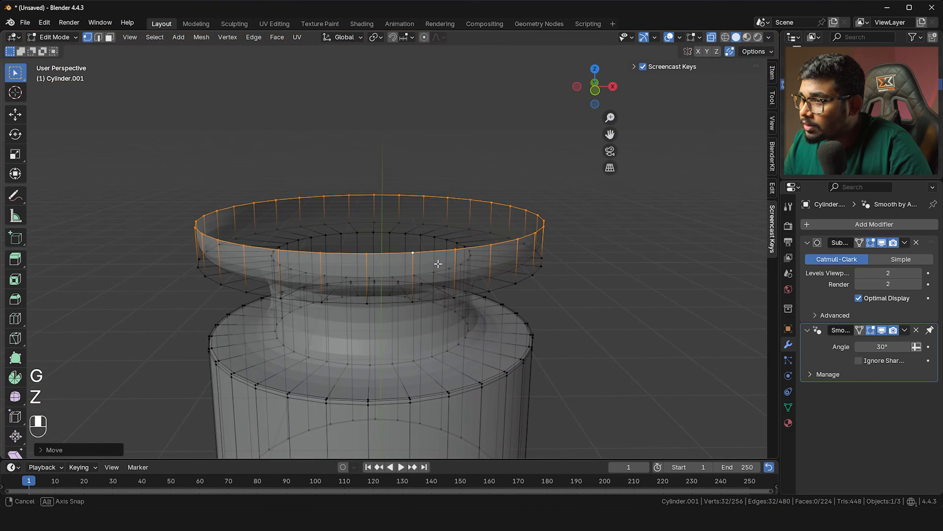
{"action": "key", "text": "space"}
Stop playback, turn off X-ray, and extrude the collar's top rim inward over the top
{"action": "key", "text": "z"}
{"action": "key", "text": "space"}
{"action": "key", "text": "alt+z"}
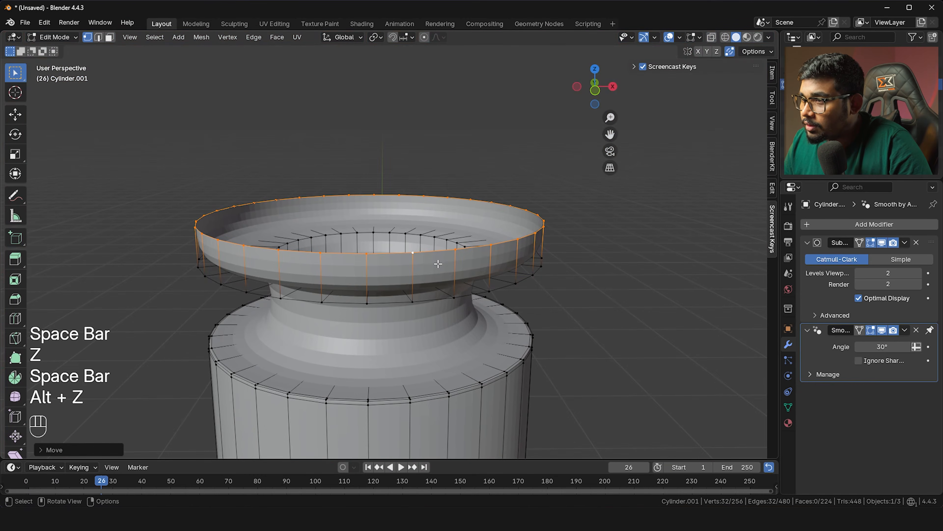
{"action": "key", "text": "e"}
{"action": "key", "text": "s"}
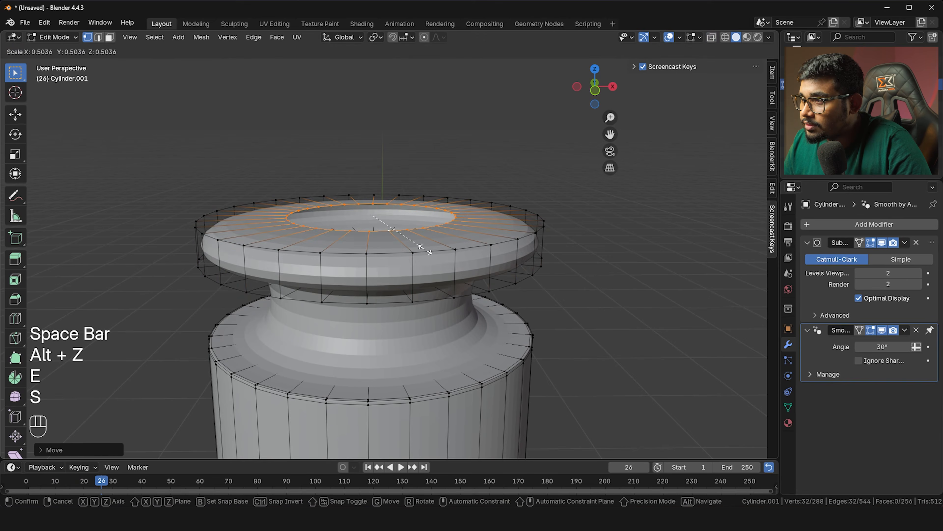
{"action": "left_click", "coordinate": [424, 248]}
Grid-fill the collar's open top face
{"action": "middle_click_drag", "start_coordinate": [423, 248], "coordinate": [442, 287]}
{"action": "key", "text": "ctrl+f"}
{"action": "left_click", "coordinate": [399, 276]}
Orbit to the cap's top and start a loop cut in its top face
{"action": "middle_click_drag", "start_coordinate": [451, 250], "coordinate": [460, 275]}
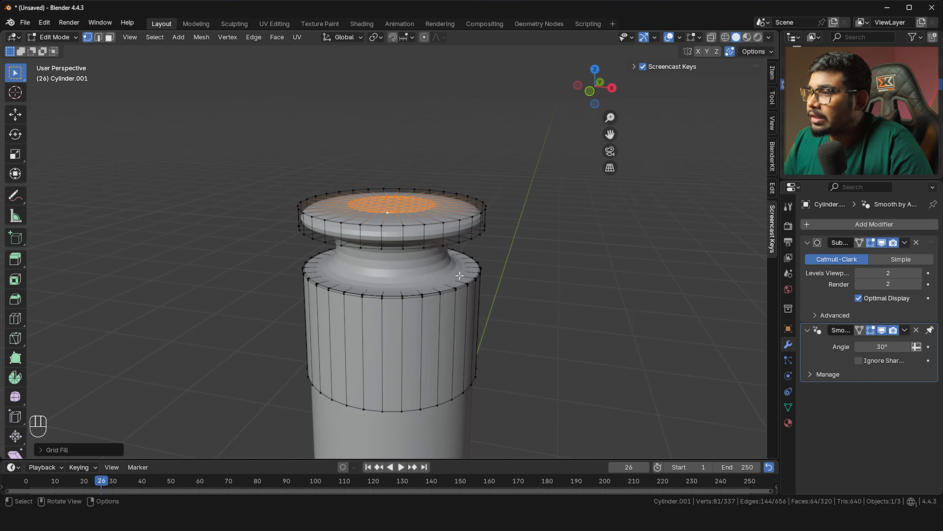
{"action": "scroll", "coordinate": [387, 204], "scroll_direction": "up", "scroll_amount": 2}
{"action": "middle_click_drag", "start_coordinate": [417, 193], "coordinate": [434, 214]}
{"action": "middle_click_drag", "start_coordinate": [451, 272], "coordinate": [423, 259]}
{"action": "key", "text": "ctrl+r"}
{"action": "left_click", "coordinate": [420, 257]}
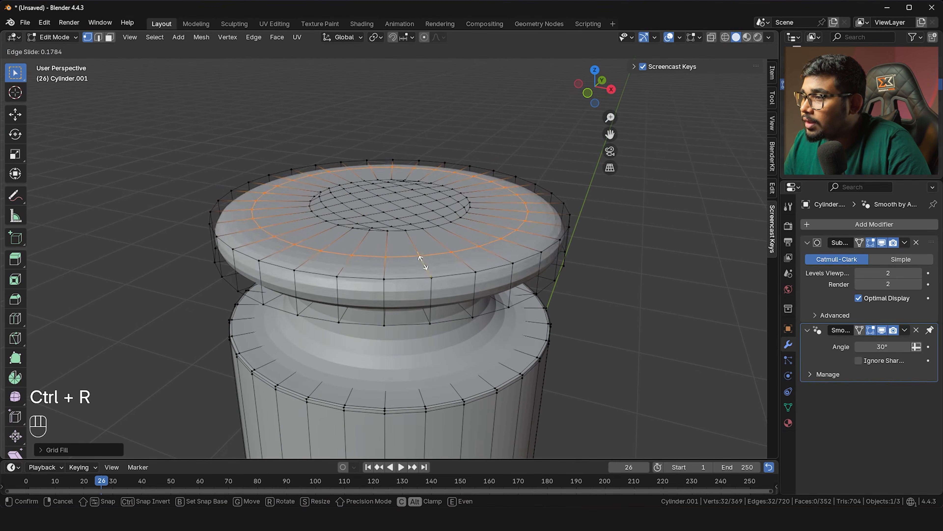
Confirm the top-face loop near the rim and switch to front orthographic view
{"action": "left_click", "coordinate": [432, 274]}
{"action": "key", "text": "grave"}
{"action": "left_click", "coordinate": [415, 259]}
With X-ray on, add two support loops on the neck, one at its top
{"action": "key", "text": "ctrl+e"}
{"action": "key", "text": "ctrl+r"}
{"action": "left_click", "coordinate": [462, 251]}
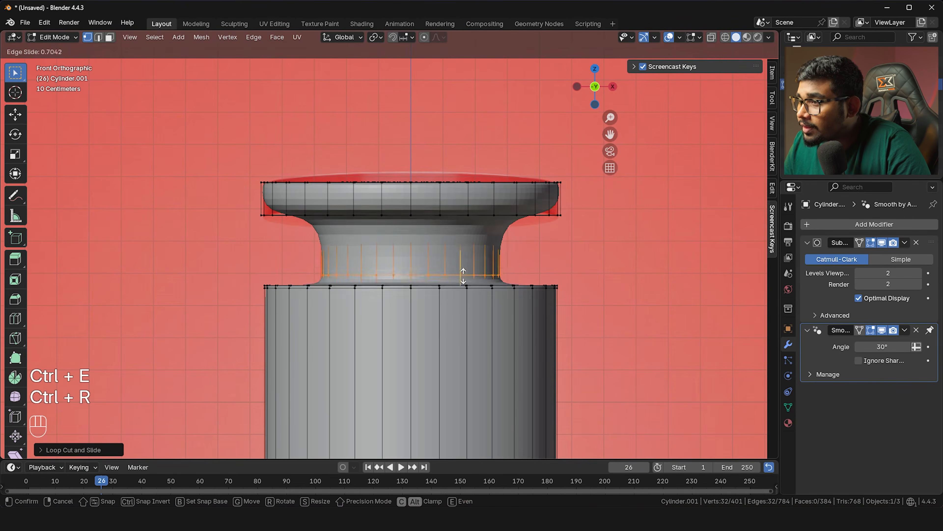
{"action": "left_click", "coordinate": [464, 285]}
{"action": "scroll", "coordinate": [444, 247], "scroll_direction": "up", "scroll_amount": 3}
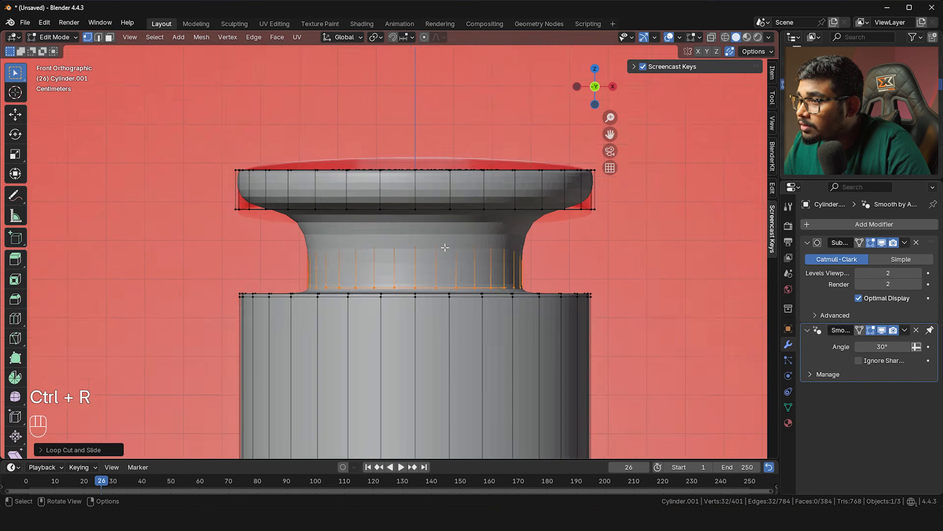
{"action": "key", "text": "alt+z"}
{"action": "middle_click_drag", "start_coordinate": [445, 248], "coordinate": [415, 265], "text": "shift"}
{"action": "key", "text": "ctrl+r"}
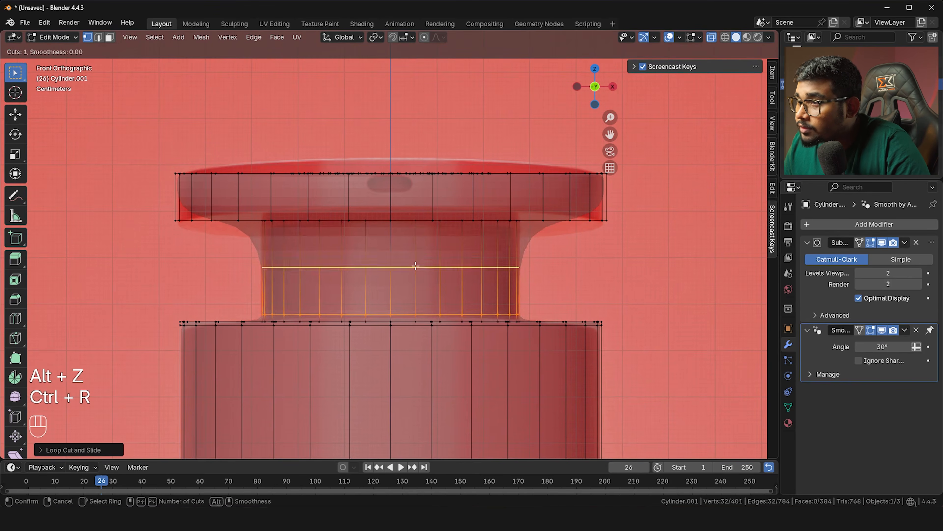
{"action": "left_click", "coordinate": [415, 265]}
{"action": "left_click", "coordinate": [412, 221]}
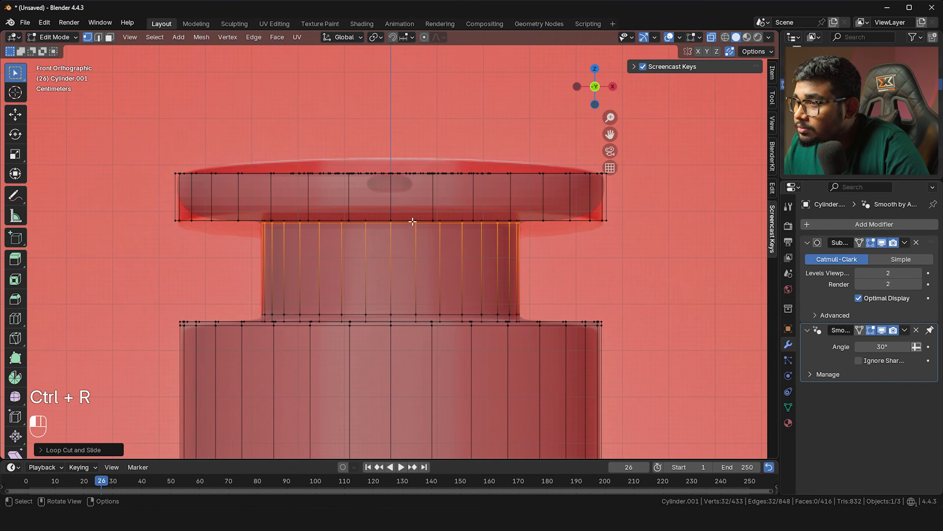
Add support loops near the cap's bottom edge and on the rim's underside near the outer edge
{"action": "key", "text": "ctrl+r"}
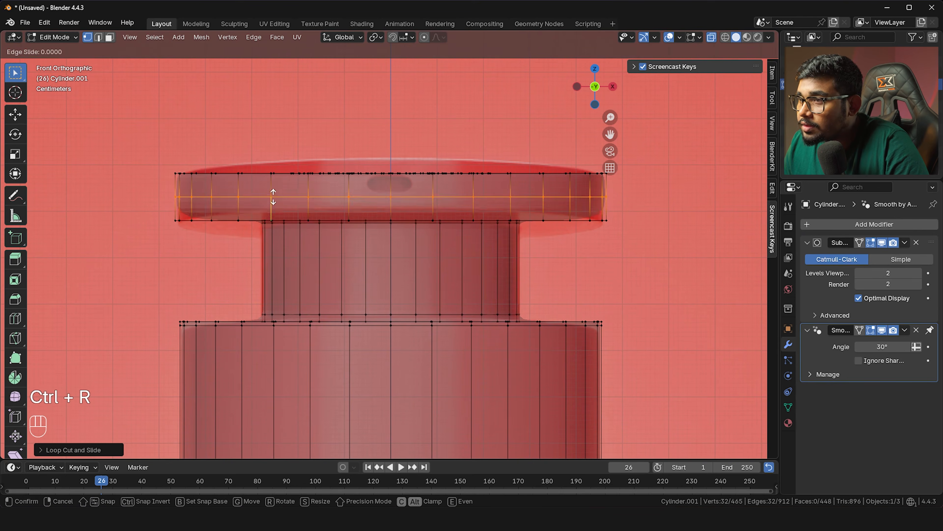
{"action": "left_click", "coordinate": [273, 190]}
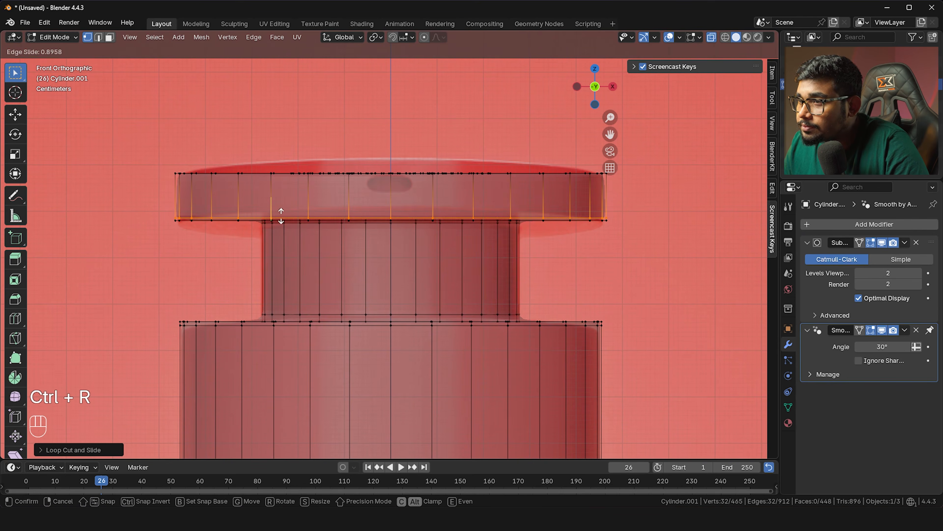
{"action": "left_click", "coordinate": [281, 215]}
{"action": "middle_click_drag", "start_coordinate": [281, 216], "coordinate": [243, 113]}
{"action": "key", "text": "alt+z"}
{"action": "key", "text": "ctrl+r"}
{"action": "left_click", "coordinate": [243, 113]}
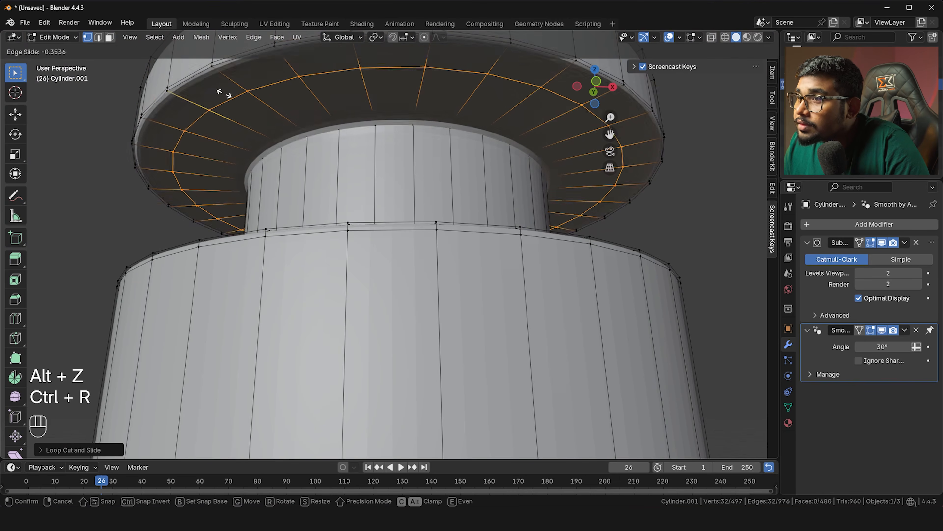
{"action": "left_click", "coordinate": [208, 63]}
Add a loop in the cap's side near its top rim and return to Object Mode
{"action": "middle_click_drag", "start_coordinate": [292, 135], "coordinate": [321, 257]}
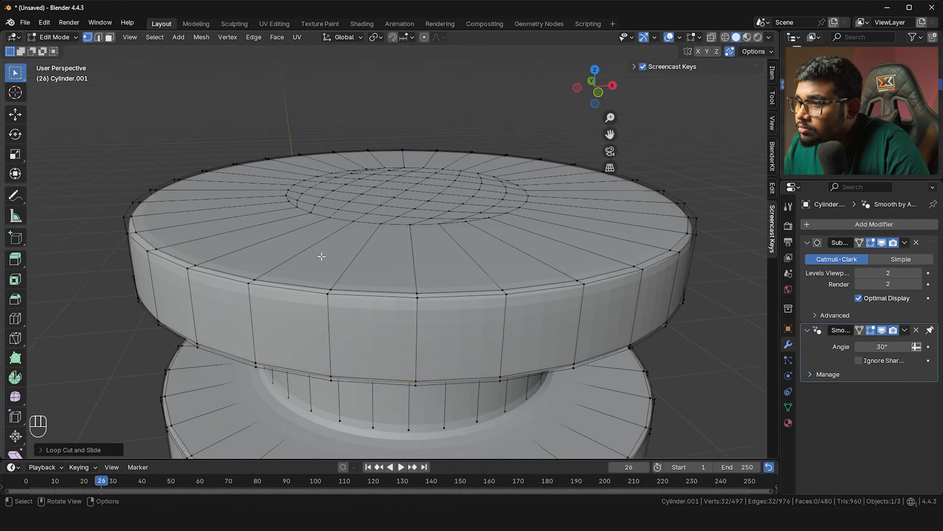
{"action": "key", "text": "ctrl+r"}
{"action": "left_click", "coordinate": [324, 323]}
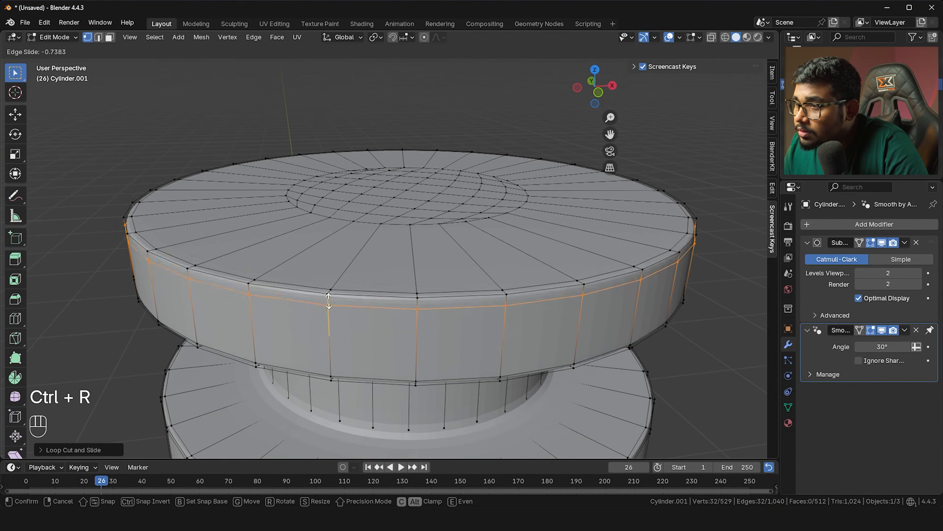
{"action": "left_click", "coordinate": [331, 294]}
{"action": "key", "text": "Tab"}
{"action": "scroll", "coordinate": [331, 293], "scroll_direction": "down", "scroll_amount": 8}
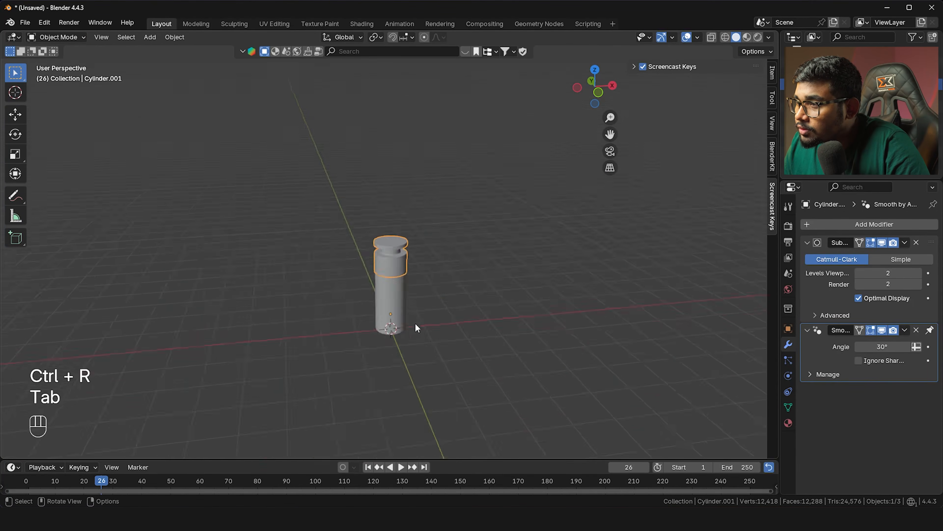
Apply Shade Auto Smooth to the cap
{"action": "scroll", "coordinate": [389, 280], "scroll_direction": "up", "scroll_amount": 3}
{"action": "scroll", "coordinate": [404, 281], "scroll_direction": "up", "scroll_amount": 3}
{"action": "middle_click_drag", "start_coordinate": [429, 330], "coordinate": [430, 198], "text": "shift"}
{"action": "right_click", "coordinate": [430, 249]}
{"action": "left_click", "coordinate": [427, 247]}
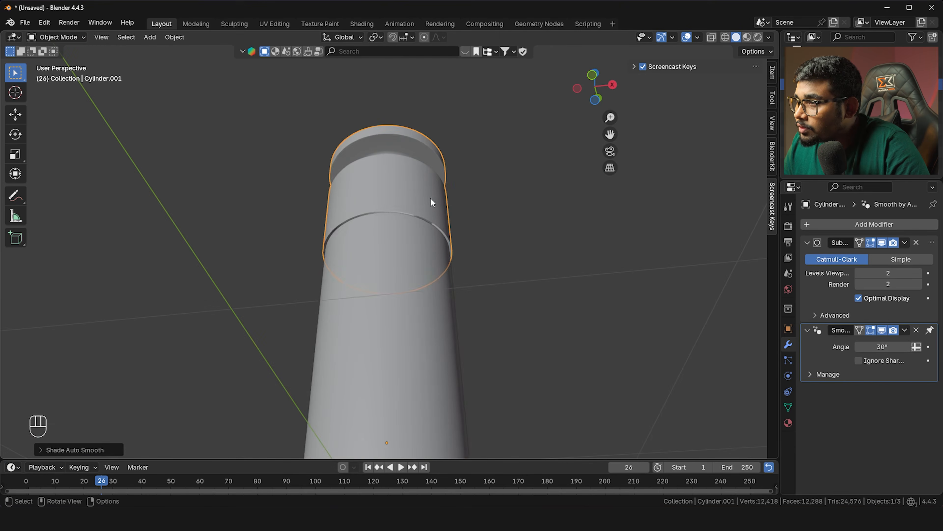
Add a Solidify modifier to the bottle body
{"action": "left_click", "coordinate": [426, 238]}
{"action": "key", "text": "shift+a"}
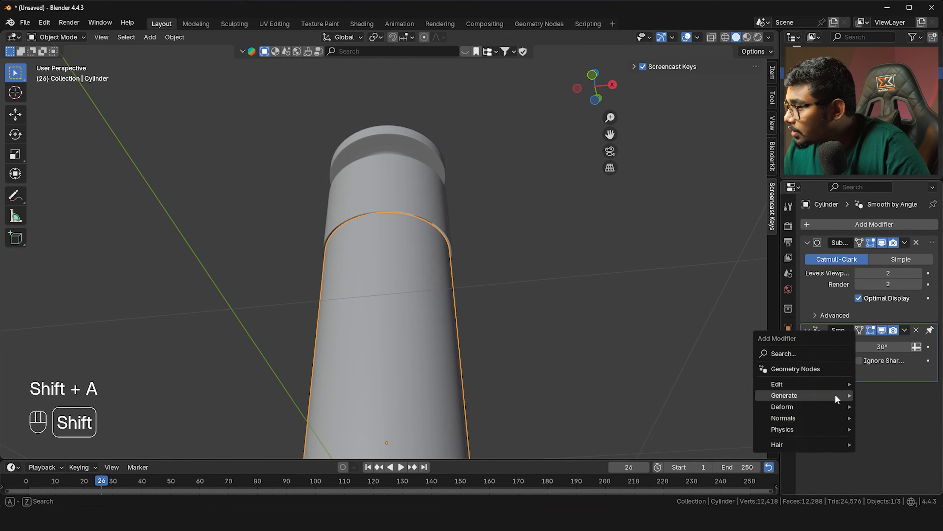
{"action": "mouse_move", "coordinate": [835, 394]}
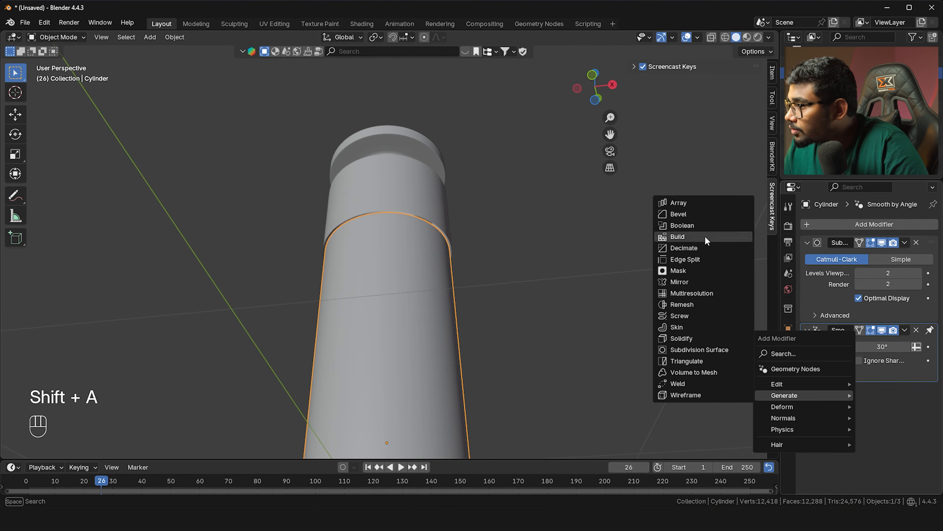
{"action": "left_click", "coordinate": [699, 336]}
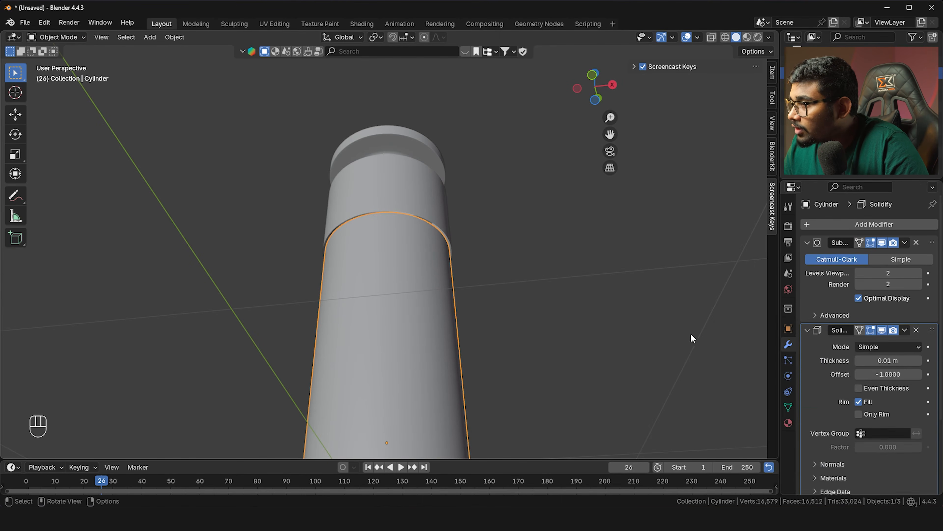
Give the cap a Solidify modifier with 0.03 m thickness and return to front orthographic view
{"action": "left_click", "coordinate": [399, 188]}
{"action": "key", "text": "shift+a"}
{"action": "mouse_move", "coordinate": [868, 421]}
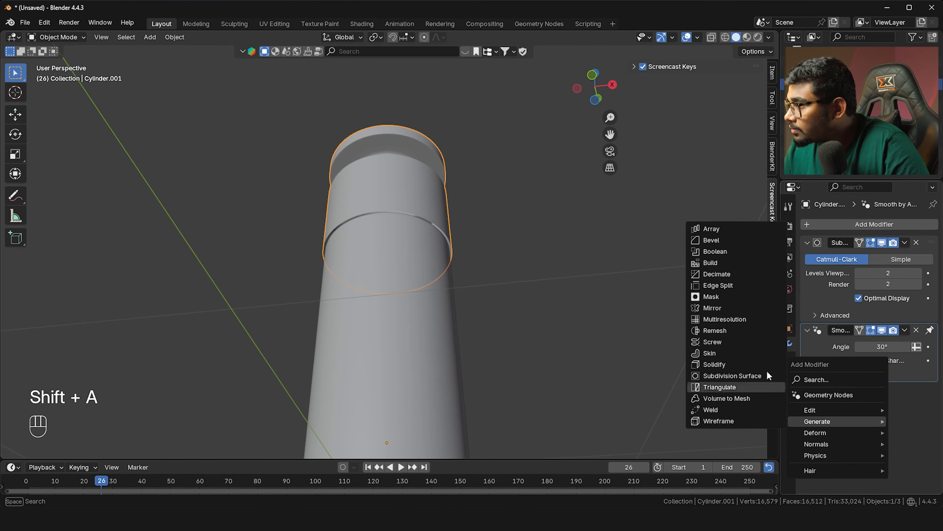
{"action": "left_click", "coordinate": [719, 364]}
{"action": "scroll", "coordinate": [467, 211], "scroll_direction": "up", "scroll_amount": 5}
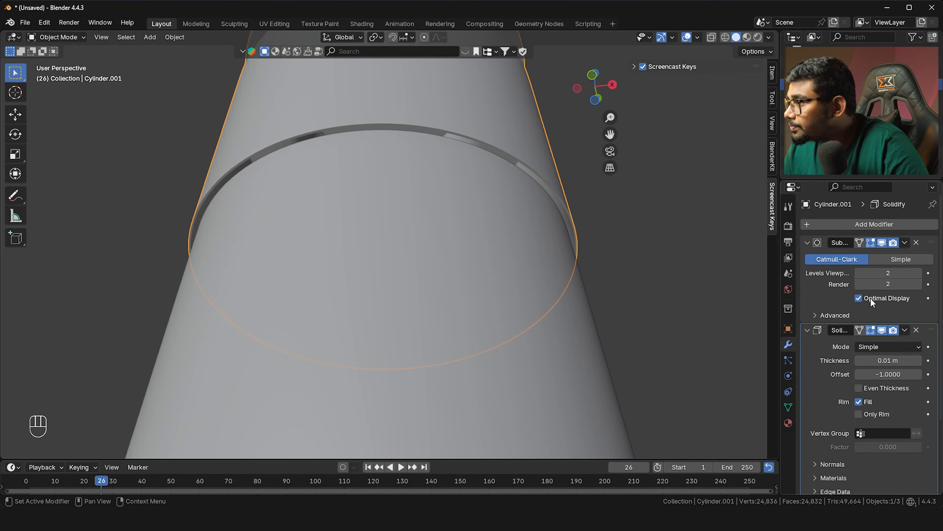
{"action": "left_click_drag", "start_coordinate": [897, 360], "coordinate": [898, 360]}
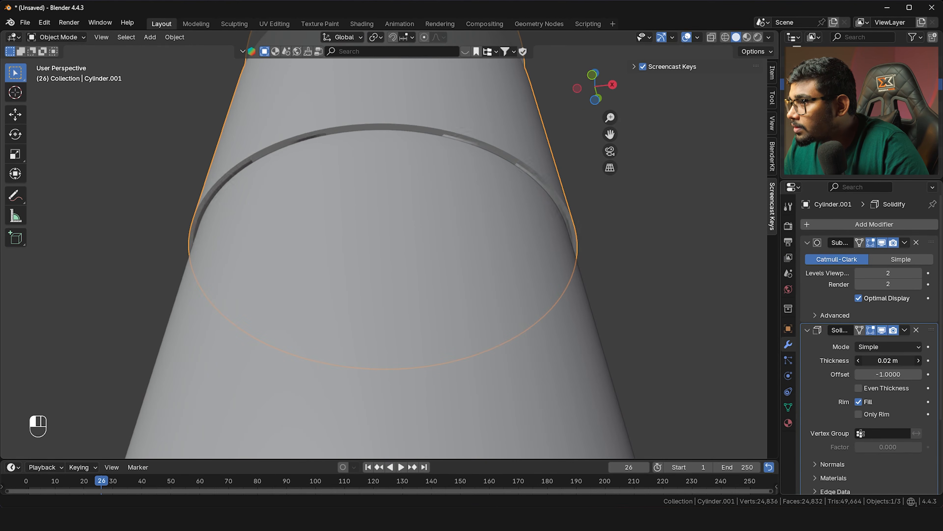
{"action": "scroll", "coordinate": [462, 221], "scroll_direction": "down", "scroll_amount": 3}
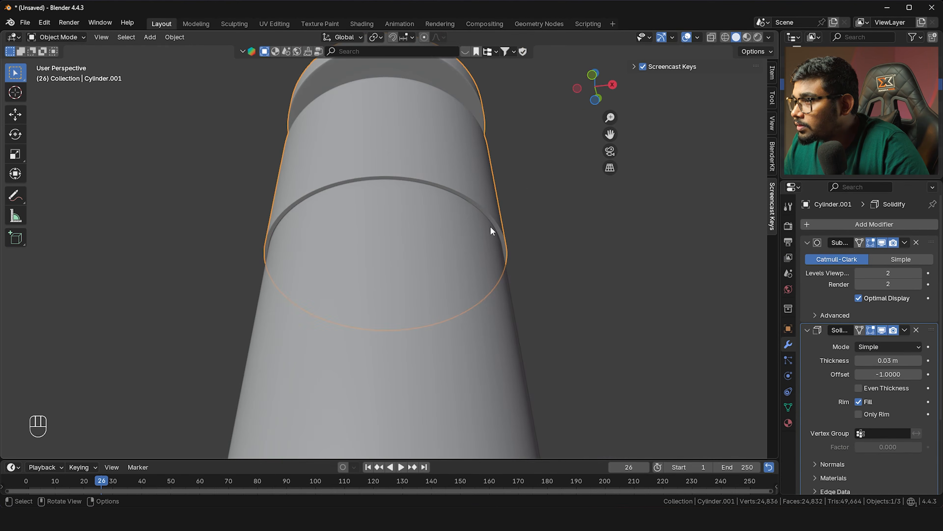
{"action": "scroll", "coordinate": [470, 250], "scroll_direction": "down", "scroll_amount": 5}
{"action": "key", "text": "grave"}
{"action": "left_click", "coordinate": [443, 204]}
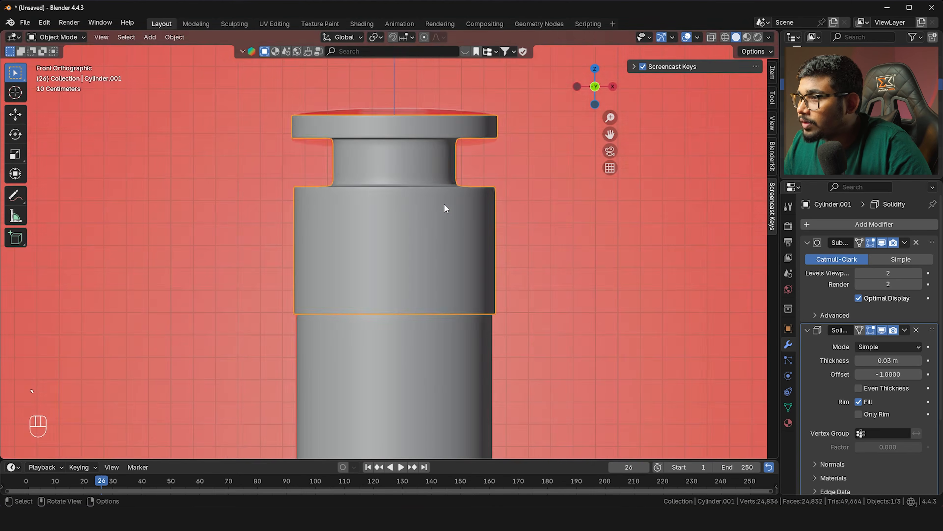
With X-ray on to show the reference, add a UV sphere at the bottle base
{"action": "scroll", "coordinate": [445, 209], "scroll_direction": "down", "scroll_amount": 4}
{"action": "key", "text": "alt+z"}
{"action": "scroll", "coordinate": [427, 232], "scroll_direction": "down", "scroll_amount": 2, "text": "shift"}
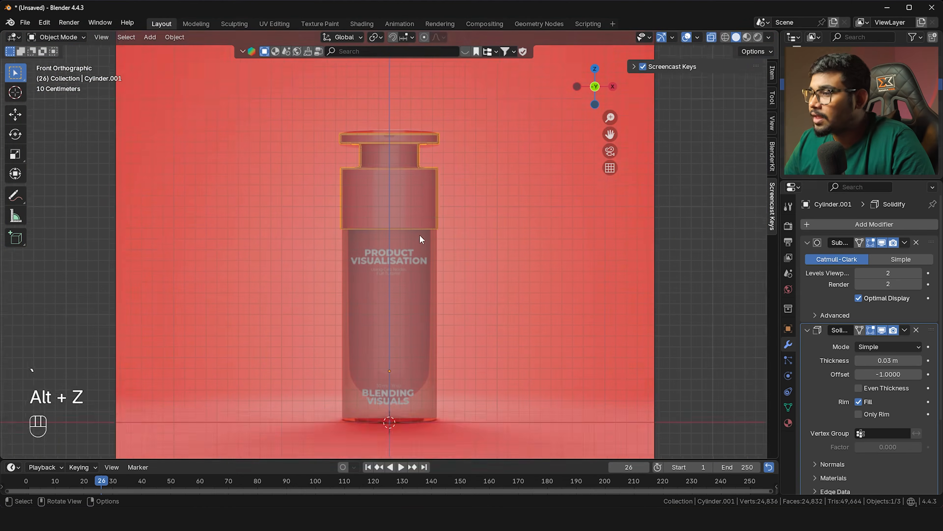
{"action": "scroll", "coordinate": [422, 229], "scroll_direction": "up", "scroll_amount": 4}
{"action": "scroll", "coordinate": [419, 208], "scroll_direction": "down", "scroll_amount": 6}
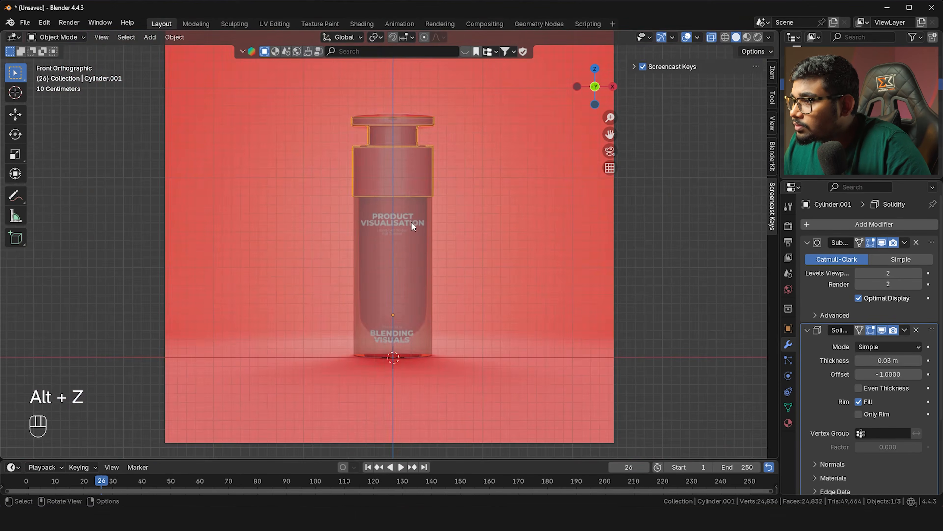
{"action": "scroll", "coordinate": [425, 312], "scroll_direction": "up", "scroll_amount": 5}
{"action": "middle_click_drag", "start_coordinate": [424, 332], "coordinate": [431, 278], "text": "shift"}
{"action": "scroll", "coordinate": [427, 223], "scroll_direction": "up", "scroll_amount": 1}
{"action": "key", "text": "shift"}
{"action": "key", "text": "shift+a"}
{"action": "mouse_move", "coordinate": [420, 226]}
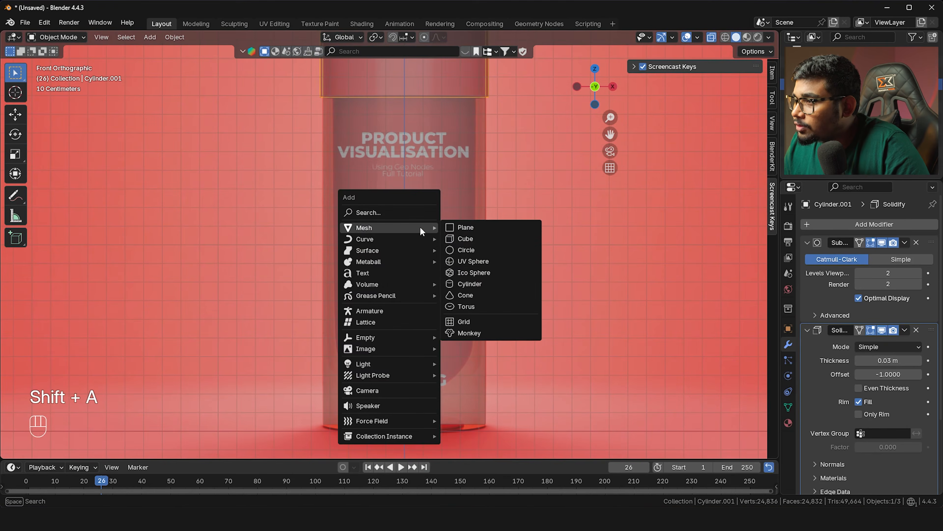
{"action": "left_click", "coordinate": [496, 260]}
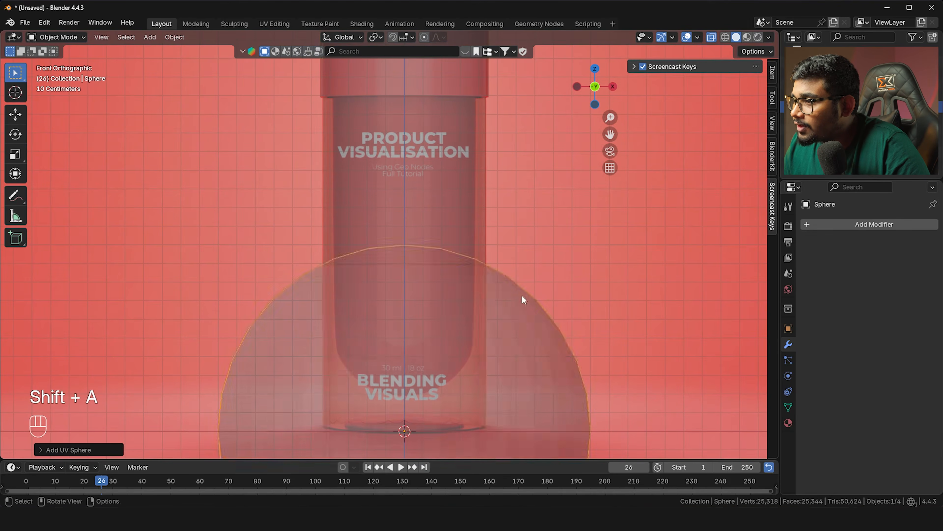
Shrink the sphere, raise it inside the bottle, then resize and squash it vertically
{"action": "key", "text": "s"}
{"action": "left_click", "coordinate": [481, 385]}
{"action": "key", "text": "g"}
{"action": "key", "text": "z"}
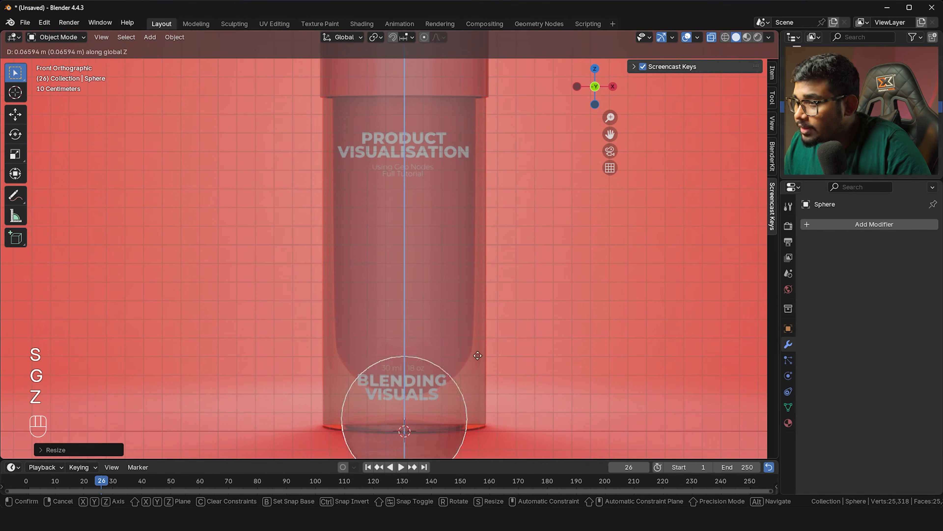
{"action": "left_click", "coordinate": [479, 293]}
{"action": "key", "text": "s"}
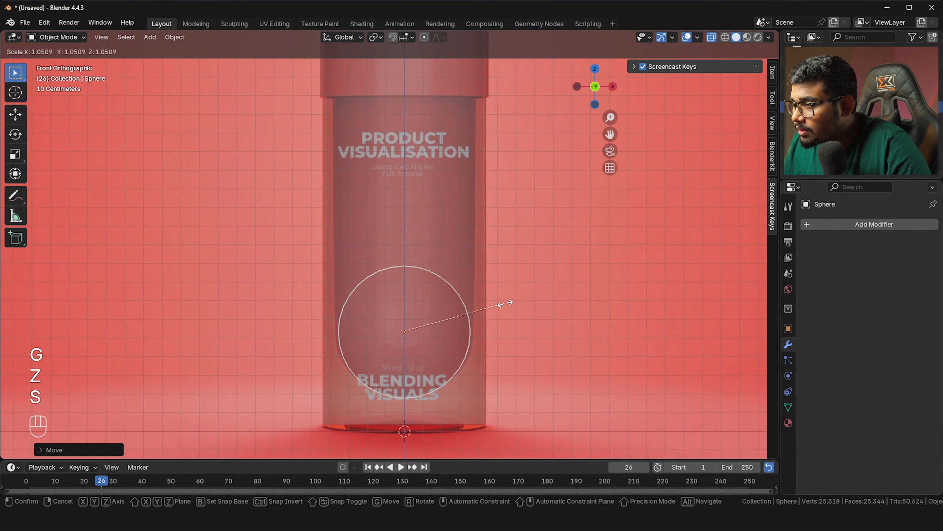
{"action": "scroll", "coordinate": [495, 306], "scroll_direction": "up", "scroll_amount": 3}
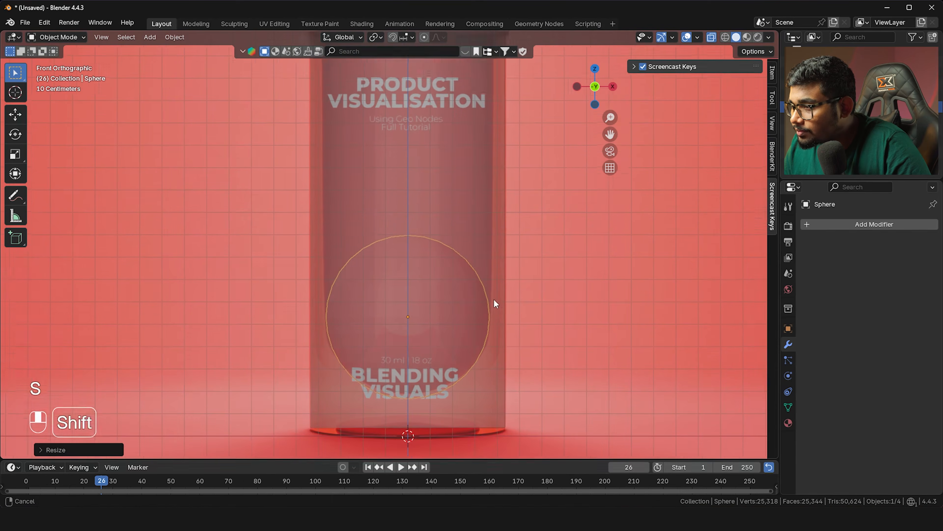
{"action": "left_click", "coordinate": [553, 355]}
{"action": "key", "text": "z"}
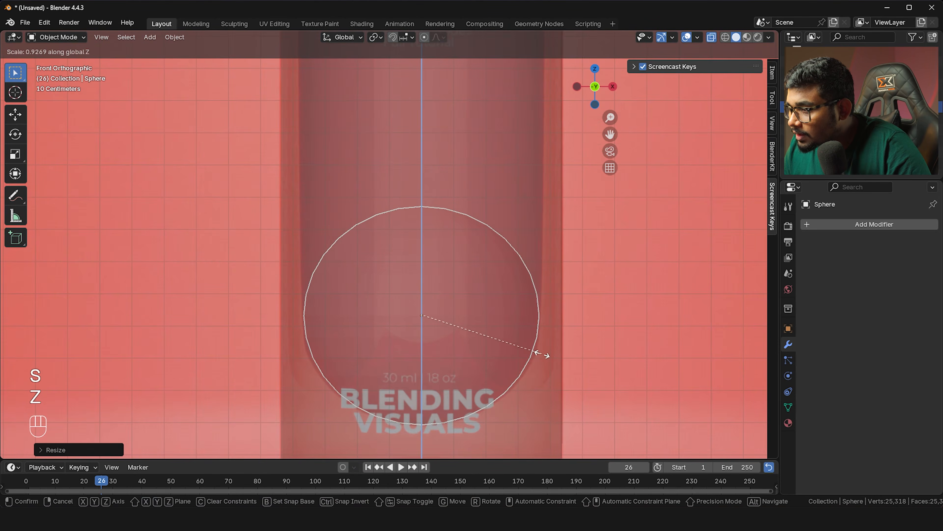
{"action": "left_click", "coordinate": [560, 363]}
{"action": "key", "text": "s"}
Delete the vertices of the sphere's upper half
{"action": "key", "text": "Tab"}
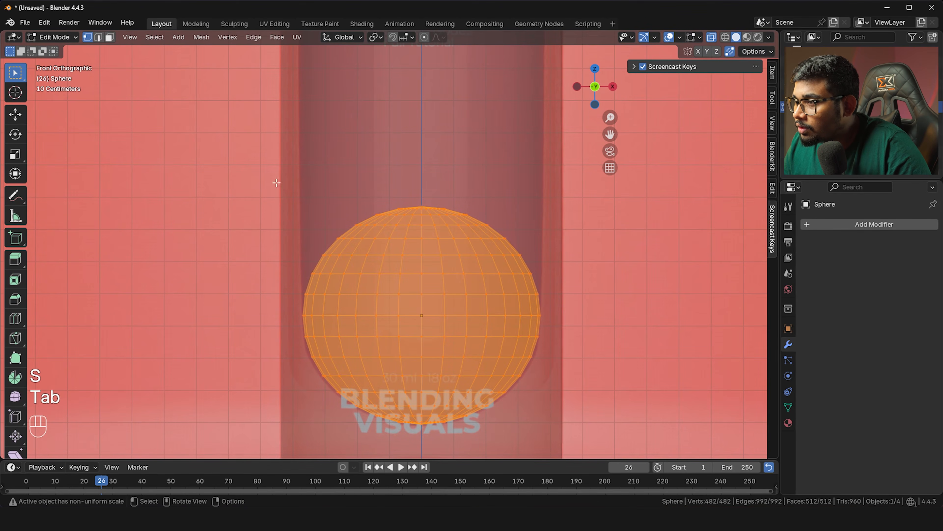
{"action": "key", "text": "b"}
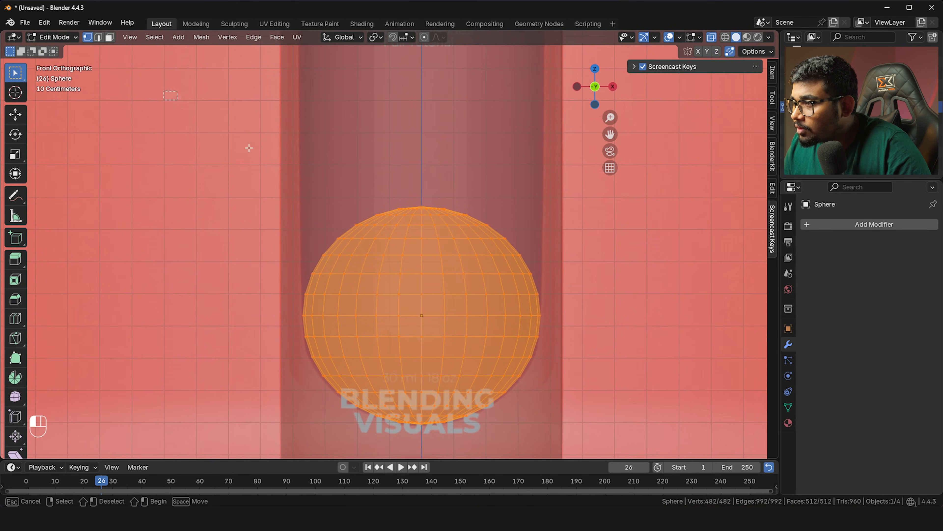
{"action": "left_click_drag", "start_coordinate": [480, 268], "coordinate": [592, 310]}
{"action": "key", "text": "Delete"}
{"action": "left_click", "coordinate": [570, 296]}
Extrude the open top rim straight up, raise it to shoulder height, and exit Edit Mode
{"action": "key", "text": "b"}
{"action": "left_click_drag", "start_coordinate": [188, 211], "coordinate": [572, 324]}
{"action": "middle_click_drag", "start_coordinate": [515, 284], "coordinate": [487, 337], "text": "shift"}
{"action": "scroll", "coordinate": [497, 323], "scroll_direction": "down", "scroll_amount": 1}
{"action": "key", "text": "e"}
{"action": "key", "text": "z"}
{"action": "left_click", "coordinate": [451, 159]}
{"action": "middle_click_drag", "start_coordinate": [451, 159], "coordinate": [454, 263], "text": "shift"}
{"action": "key", "text": "g"}
{"action": "key", "text": "z"}
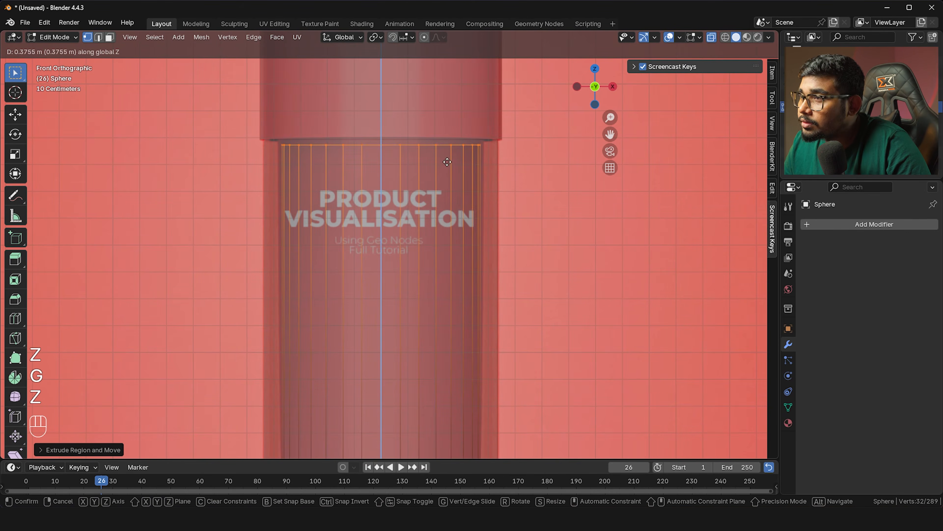
{"action": "left_click", "coordinate": [449, 154]}
{"action": "key", "text": "Tab"}
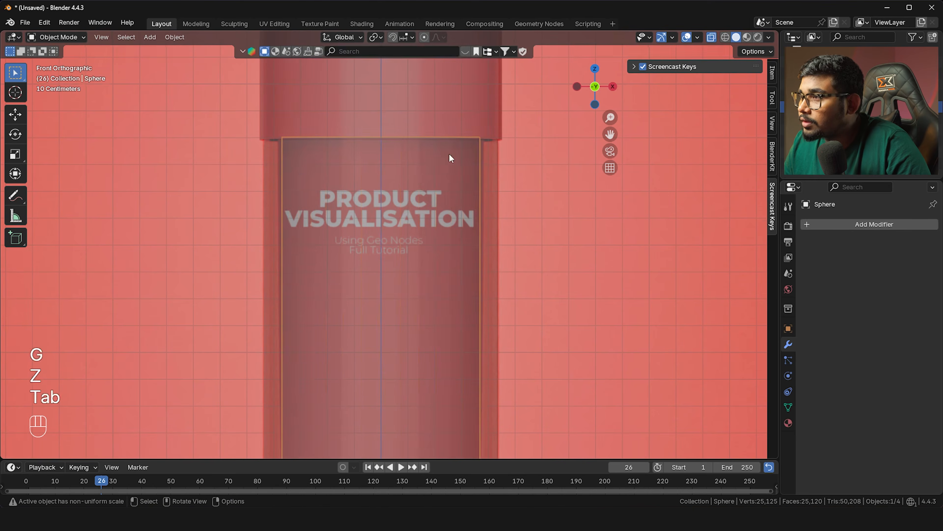
Toggle out of Edit Mode and frame the cap and collar in the viewport
{"action": "key", "text": "alt+z"}
{"action": "key", "text": "Tab"}
{"action": "scroll", "coordinate": [438, 204], "scroll_direction": "down", "scroll_amount": 1}
{"action": "key", "text": "Tab"}
{"action": "key", "text": "alt+z"}
{"action": "middle_click_drag", "start_coordinate": [431, 187], "coordinate": [421, 312], "text": "shift"}
{"action": "scroll", "coordinate": [413, 181], "scroll_direction": "up", "scroll_amount": 2}
{"action": "key", "text": "Tab"}
{"action": "key", "text": "Tab"}
{"action": "scroll", "coordinate": [387, 145], "scroll_direction": "up", "scroll_amount": 1}
{"action": "middle_click_drag", "start_coordinate": [387, 145], "coordinate": [391, 197], "text": "shift"}
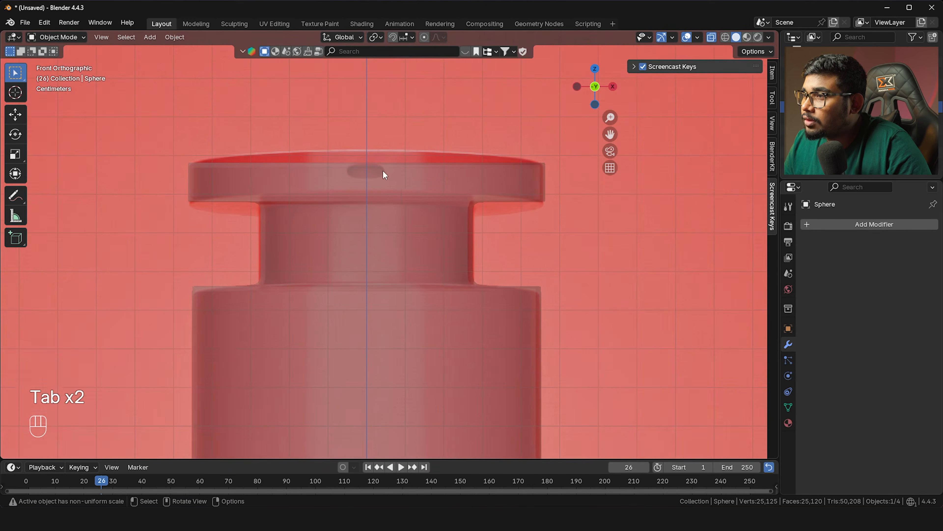
{"action": "scroll", "coordinate": [382, 169], "scroll_direction": "up", "scroll_amount": 5}
Turn X-ray off so the cap shows solid grey, then bring up reference photo t03 copy.jpg
{"action": "key", "text": "alt+z"}
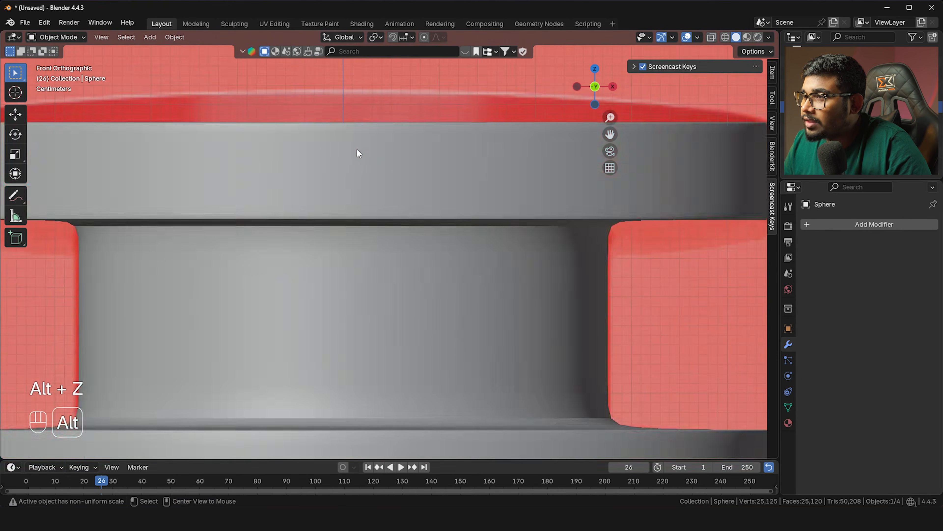
{"action": "scroll", "coordinate": [359, 155], "scroll_direction": "down", "scroll_amount": 4}
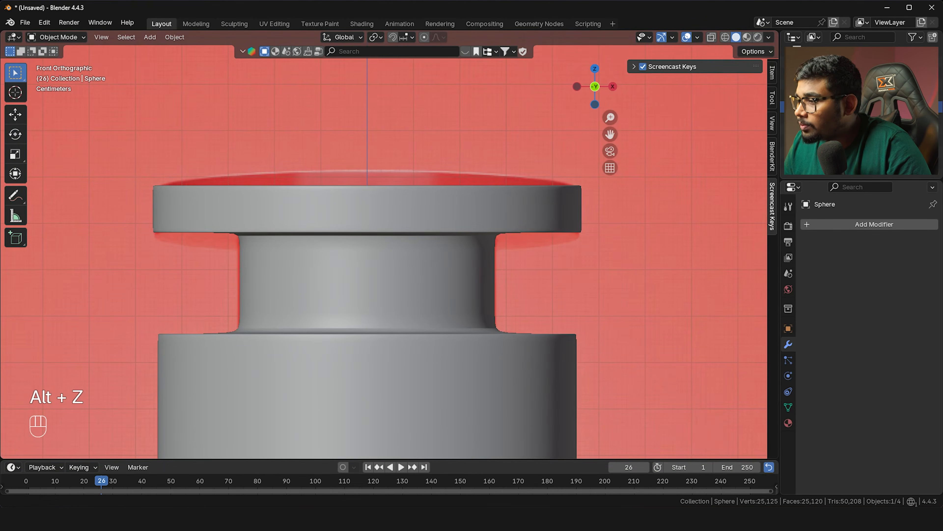
{"action": "key", "text": "alt+Tab"}
{"action": "scroll", "coordinate": [391, 186], "scroll_direction": "up", "scroll_amount": 4}
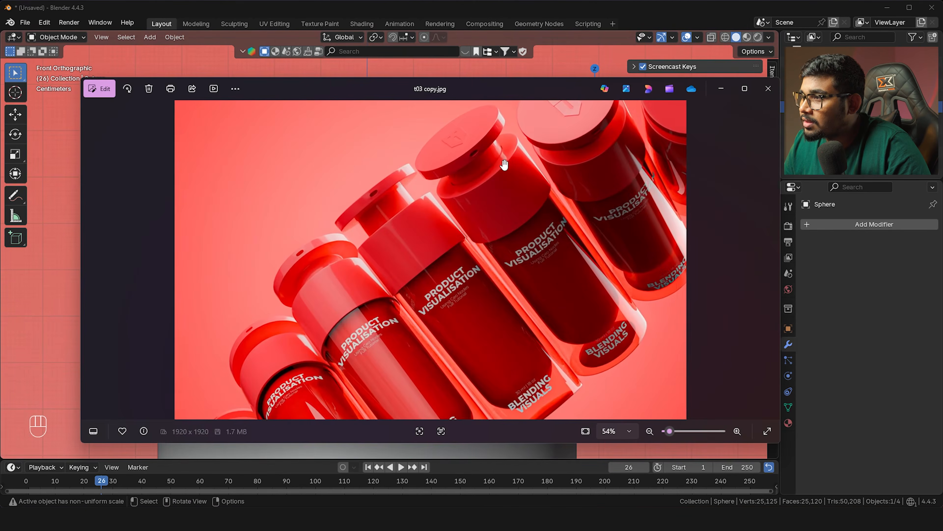
Zoom in and out on the reference bottle cap in the Photos viewer
{"action": "scroll", "coordinate": [504, 164], "scroll_direction": "up", "scroll_amount": 8}
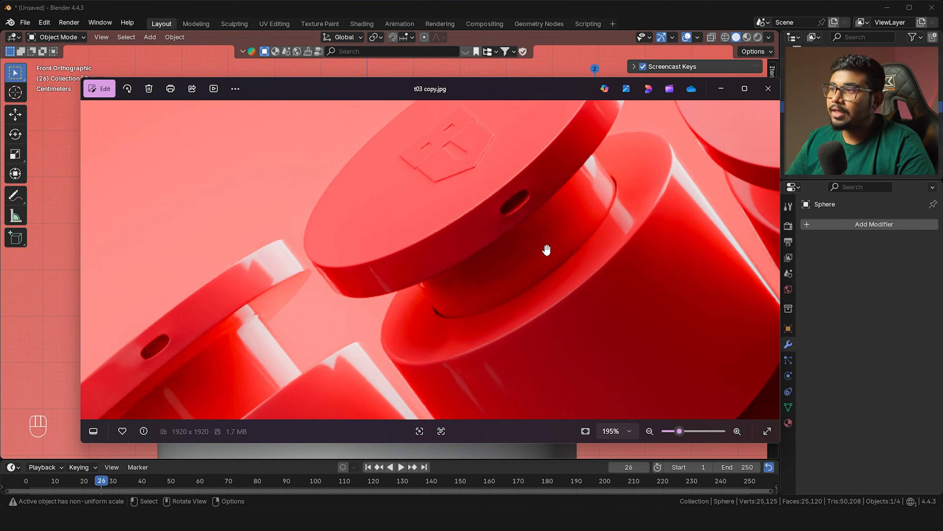
{"action": "scroll", "coordinate": [527, 299], "scroll_direction": "down", "scroll_amount": 1}
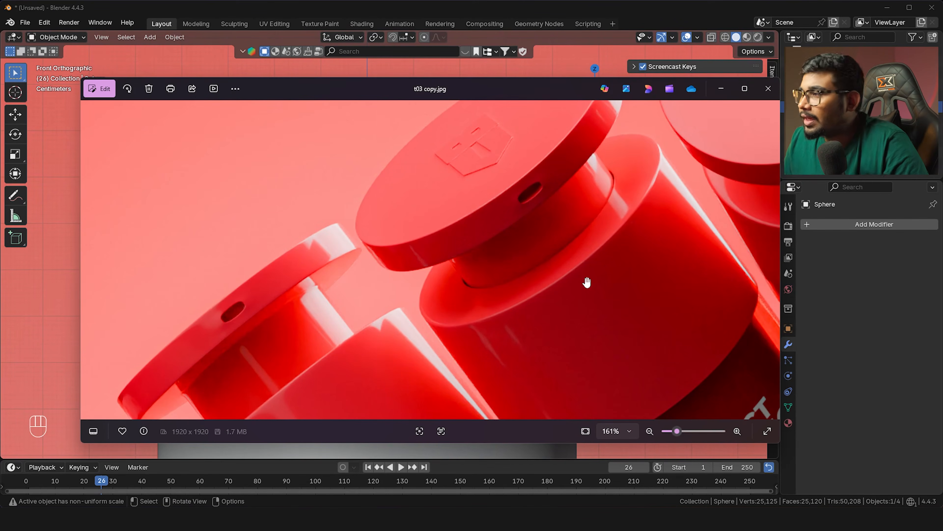
{"action": "scroll", "coordinate": [544, 246], "scroll_direction": "up", "scroll_amount": 2}
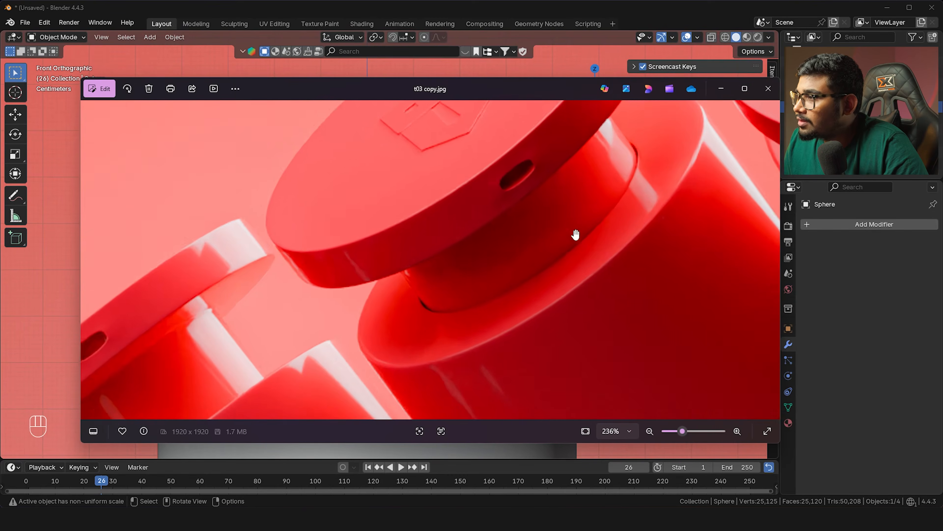
{"action": "scroll", "coordinate": [513, 194], "scroll_direction": "down", "scroll_amount": 2}
Back in Blender, select the cap object Cylinder.001 and enter Edit Mode
{"action": "left_click", "coordinate": [870, 285]}
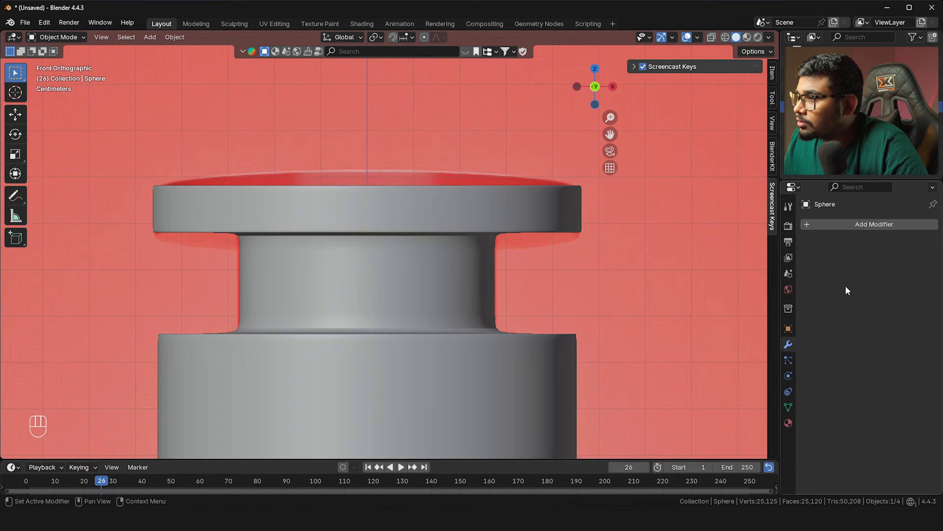
{"action": "scroll", "coordinate": [416, 240], "scroll_direction": "up", "scroll_amount": 1}
{"action": "left_click", "coordinate": [416, 210]}
{"action": "scroll", "coordinate": [380, 275], "scroll_direction": "down", "scroll_amount": 3}
{"action": "key", "text": "Tab"}
Loop-cut the body's flat top ring and slide the new loop near the collar
{"action": "mouse_move", "coordinate": [381, 275]}
{"action": "middle_mouse_down"}
{"action": "mouse_move", "coordinate": [379, 316]}
{"action": "mouse_move", "coordinate": [377, 276]}
{"action": "middle_mouse_up"}
{"action": "key", "text": "alt+z"}
{"action": "scroll", "coordinate": [419, 344], "scroll_direction": "up", "scroll_amount": 1}
{"action": "middle_click_drag", "start_coordinate": [424, 362], "coordinate": [425, 337], "text": "shift"}
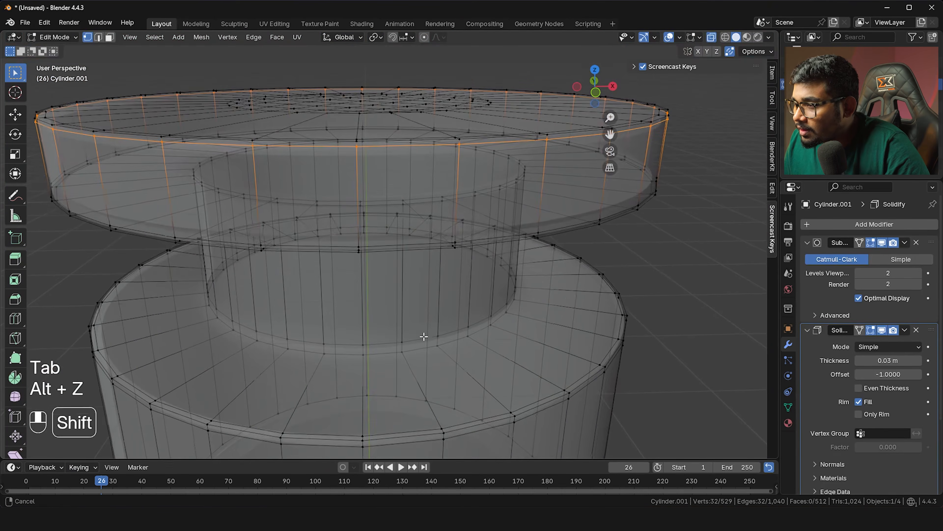
{"action": "key", "text": "ctrl+r"}
{"action": "left_click", "coordinate": [410, 379]}
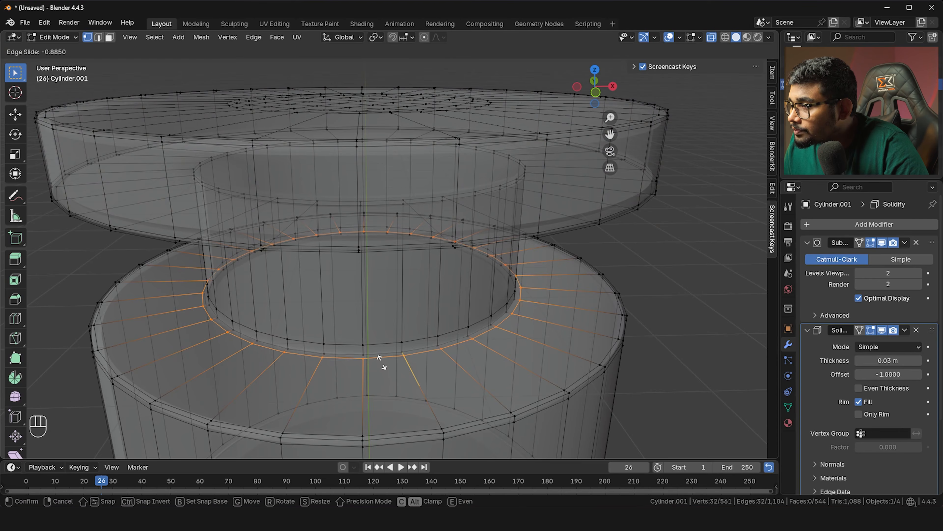
{"action": "left_click", "coordinate": [379, 356]}
{"action": "scroll", "coordinate": [396, 353], "scroll_direction": "up", "scroll_amount": 2}
{"action": "middle_click_drag", "start_coordinate": [415, 368], "coordinate": [431, 335], "text": "shift"}
{"action": "scroll", "coordinate": [420, 326], "scroll_direction": "up", "scroll_amount": 1}
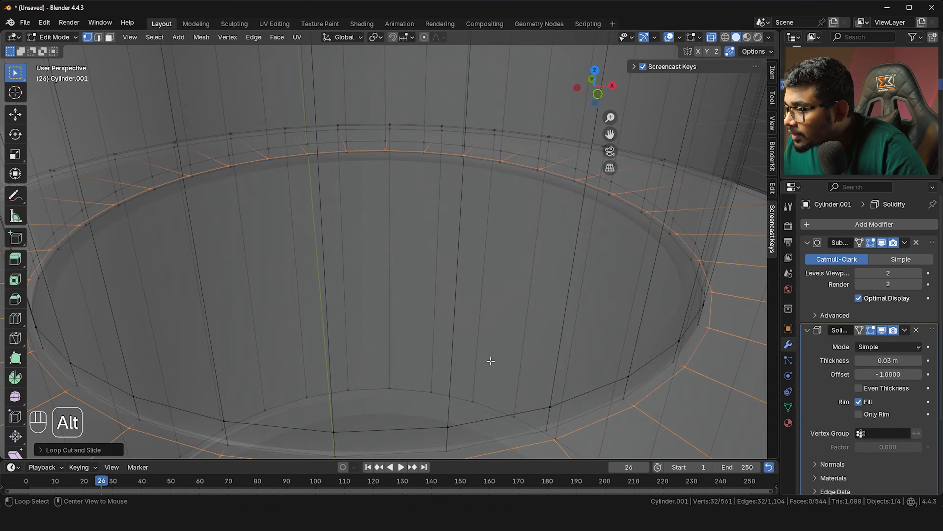
{"action": "key", "text": "alt+z"}
{"action": "middle_click_drag", "start_coordinate": [491, 362], "coordinate": [490, 330], "text": "shift"}
{"action": "scroll", "coordinate": [514, 314], "scroll_direction": "up", "scroll_amount": 2}
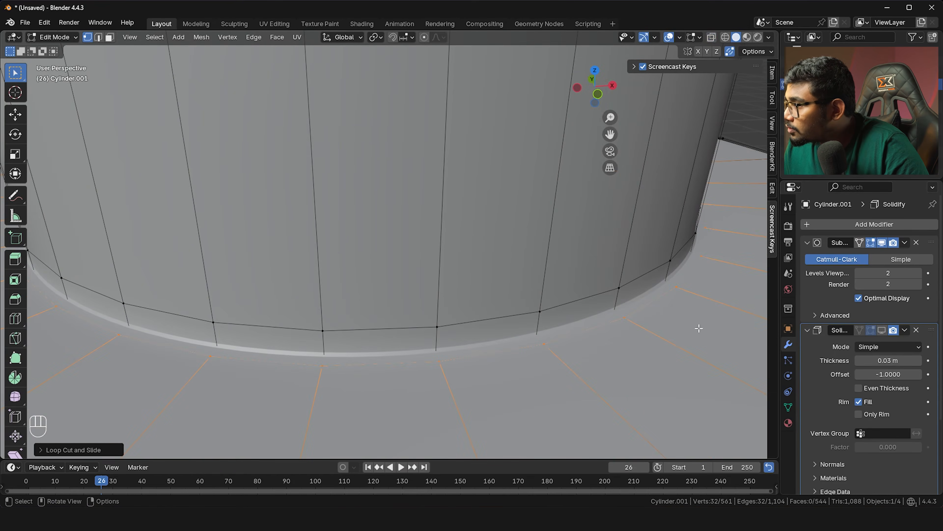
Extrude the collar base's face ring slightly downward along Z
{"action": "key", "text": "3"}
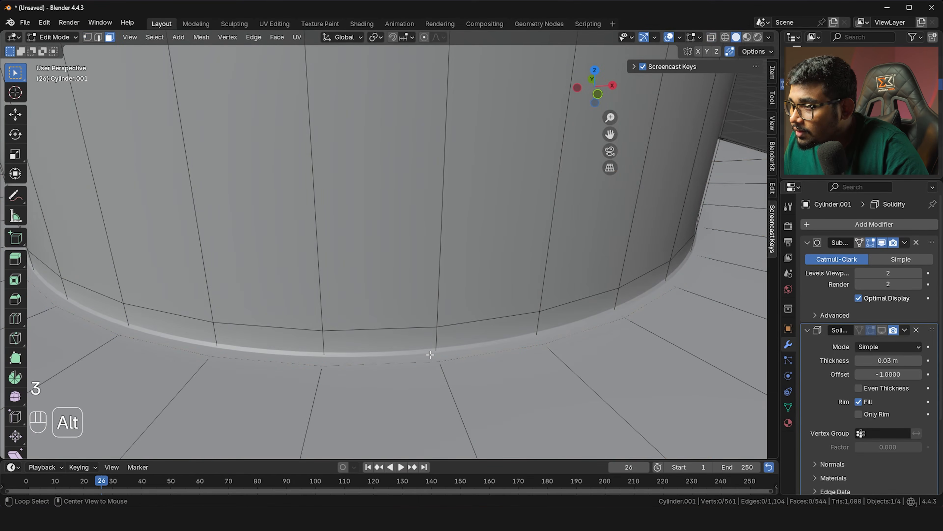
{"action": "key", "text": "alt+z"}
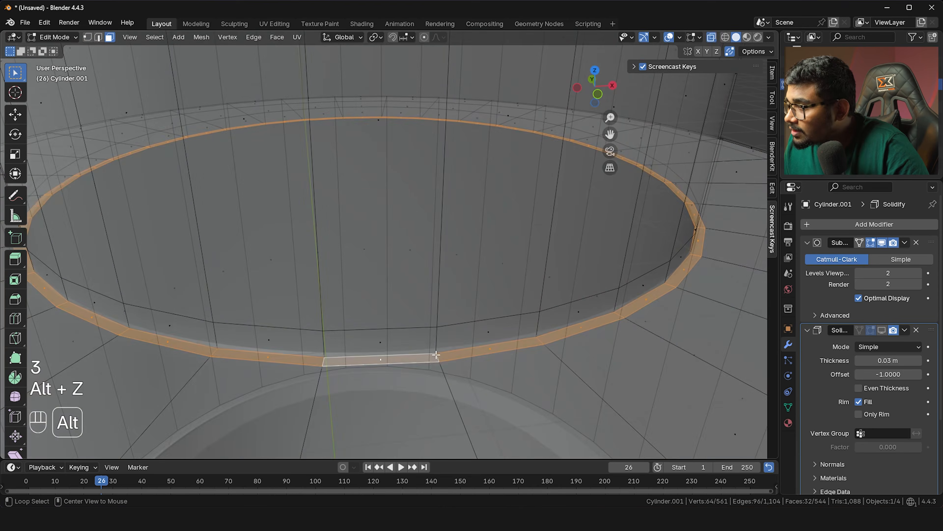
{"action": "key", "text": "alt+z"}
{"action": "key", "text": "e"}
{"action": "key", "text": "z"}
{"action": "key", "text": "z"}
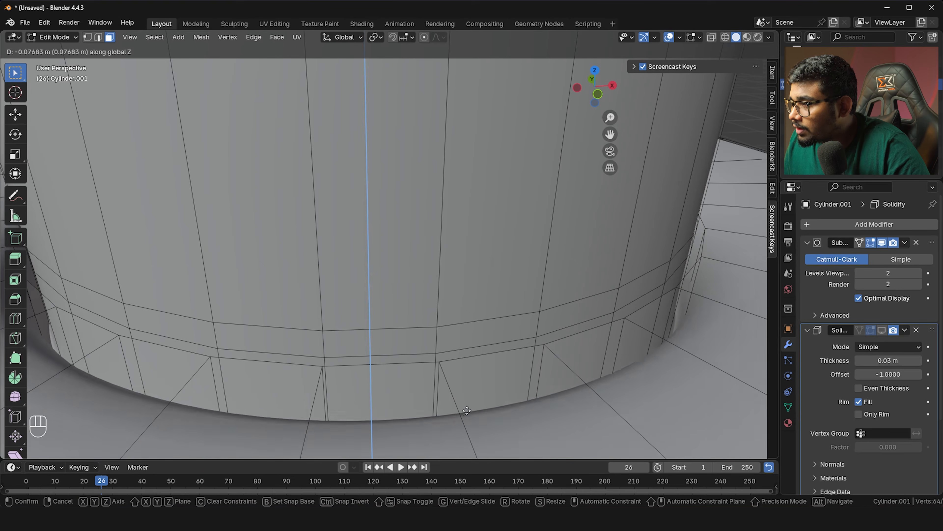
{"action": "left_click", "coordinate": [469, 418]}
{"action": "scroll", "coordinate": [467, 393], "scroll_direction": "down", "scroll_amount": 5}
{"action": "scroll", "coordinate": [299, 294], "scroll_direction": "up", "scroll_amount": 3}
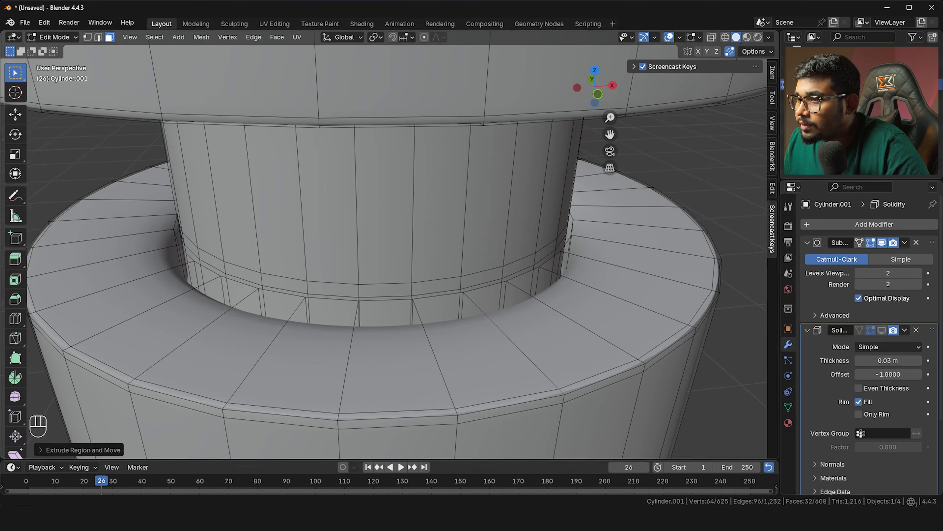
In edge mode, select the collar-base loop and add a loop on the flat top ring
{"action": "key", "text": "2"}
{"action": "left_click", "coordinate": [262, 301], "text": "alt"}
{"action": "scroll", "coordinate": [323, 286], "scroll_direction": "up", "scroll_amount": 2}
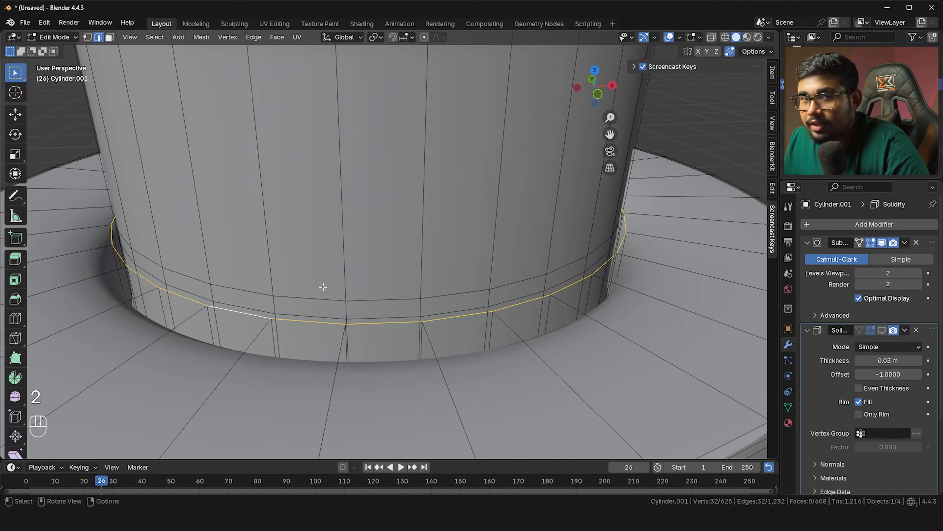
{"action": "scroll", "coordinate": [323, 286], "scroll_direction": "down", "scroll_amount": 4}
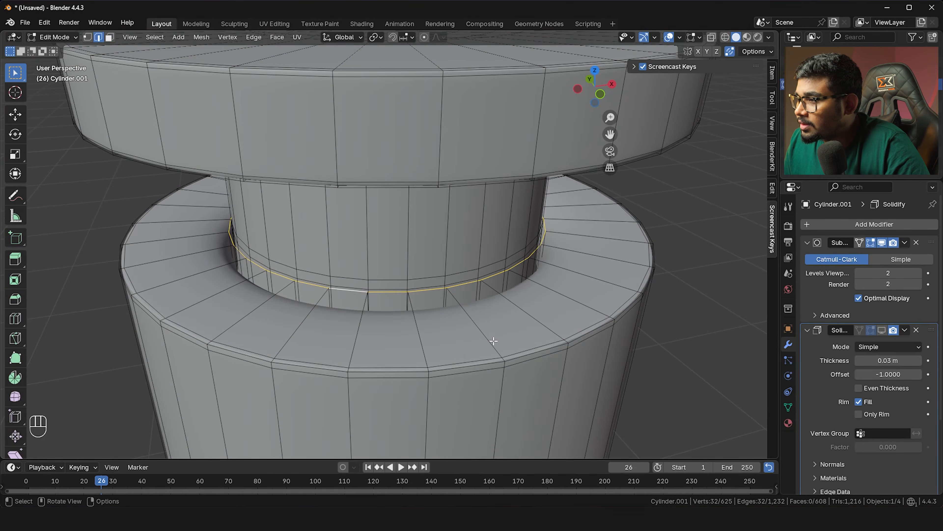
{"action": "scroll", "coordinate": [507, 347], "scroll_direction": "up", "scroll_amount": 2}
{"action": "key", "text": "ctrl+r"}
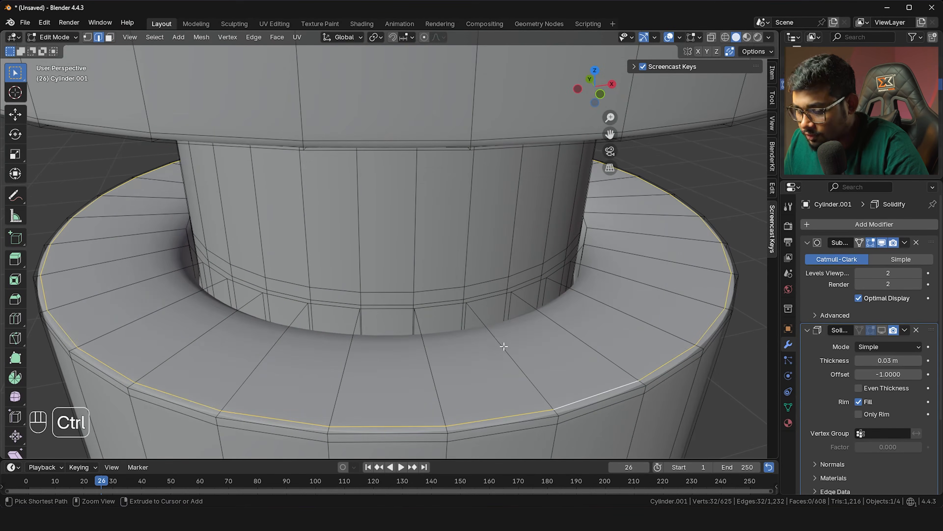
{"action": "left_click", "coordinate": [501, 345]}
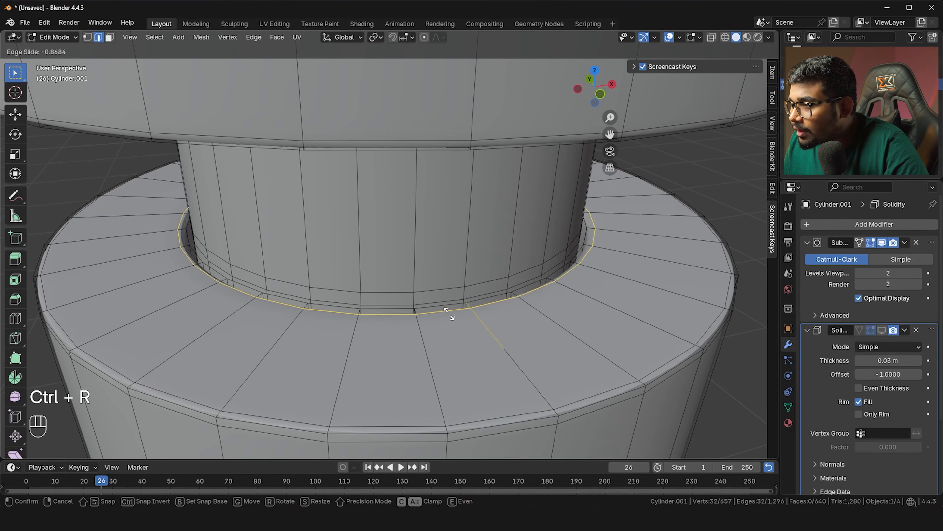
{"action": "left_click", "coordinate": [442, 309]}
Try a supporting loop cut at the collar's base, then undo the misplaced cut
{"action": "scroll", "coordinate": [611, 270], "scroll_direction": "up", "scroll_amount": 5}
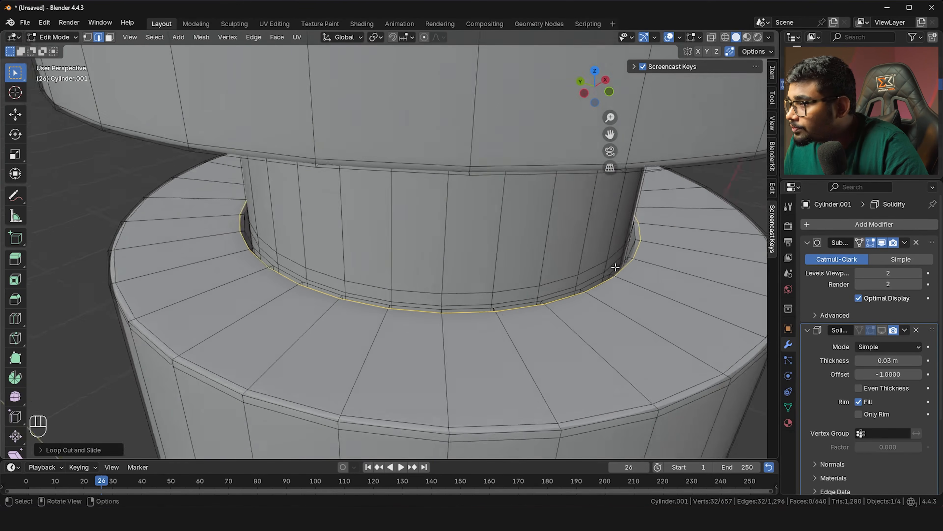
{"action": "middle_click_drag", "start_coordinate": [680, 261], "coordinate": [550, 244], "text": "shift"}
{"action": "scroll", "coordinate": [549, 244], "scroll_direction": "up", "scroll_amount": 3}
{"action": "key", "text": "ctrl"}
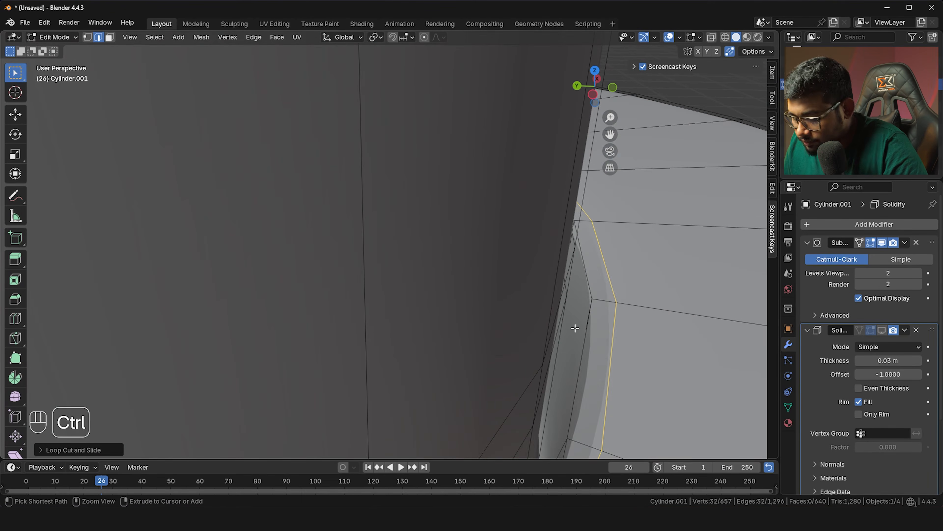
{"action": "key", "text": "ctrl+r"}
{"action": "left_click", "coordinate": [590, 301]}
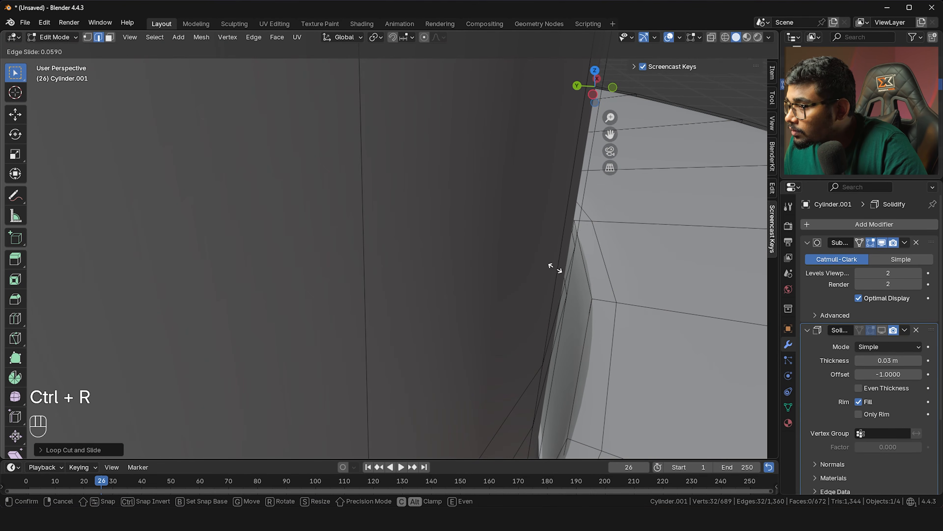
{"action": "left_click", "coordinate": [573, 405]}
{"action": "scroll", "coordinate": [556, 379], "scroll_direction": "down", "scroll_amount": 3}
{"action": "key", "text": "ctrl+z"}
{"action": "scroll", "coordinate": [555, 378], "scroll_direction": "up", "scroll_amount": 3}
Add a supporting edge loop along the side edge near the corner and return to Object Mode
{"action": "middle_click_drag", "start_coordinate": [528, 352], "coordinate": [579, 347]}
{"action": "key", "text": "ctrl"}
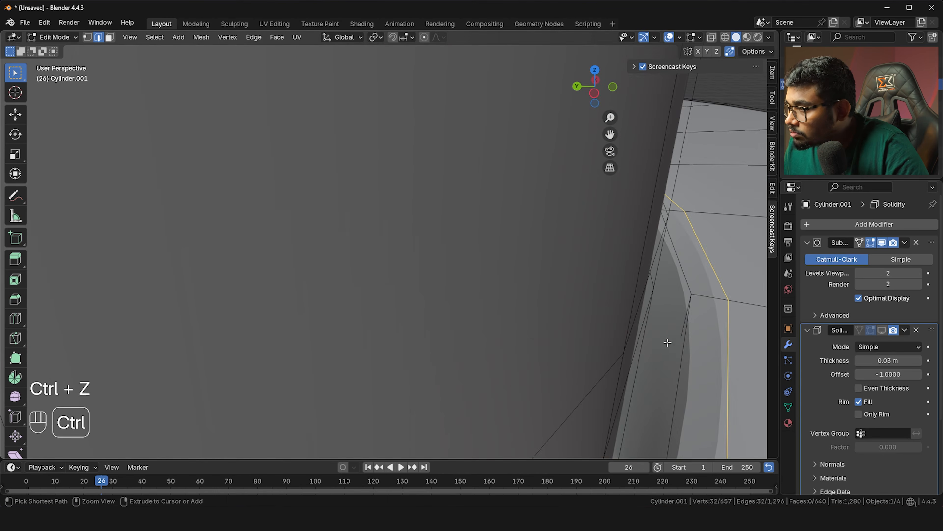
{"action": "key", "text": "ctrl+r"}
{"action": "left_click", "coordinate": [679, 324]}
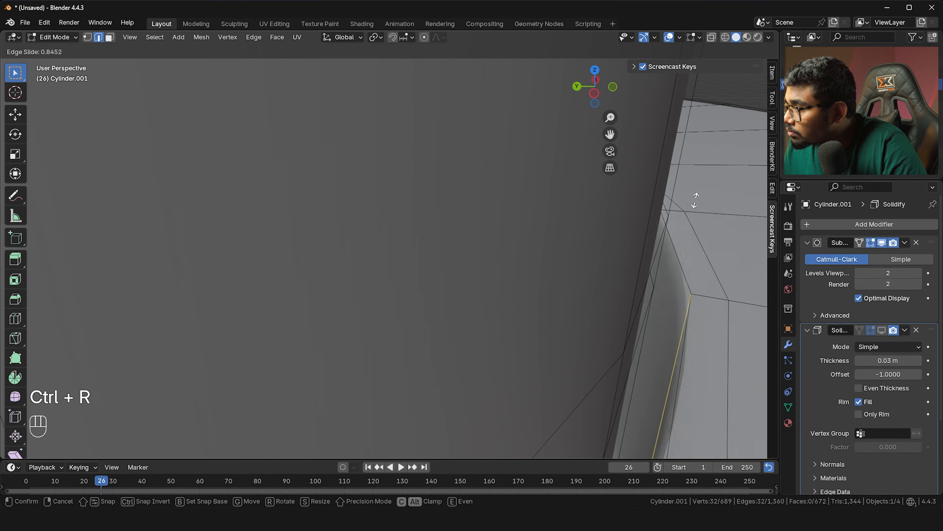
{"action": "left_click", "coordinate": [695, 211]}
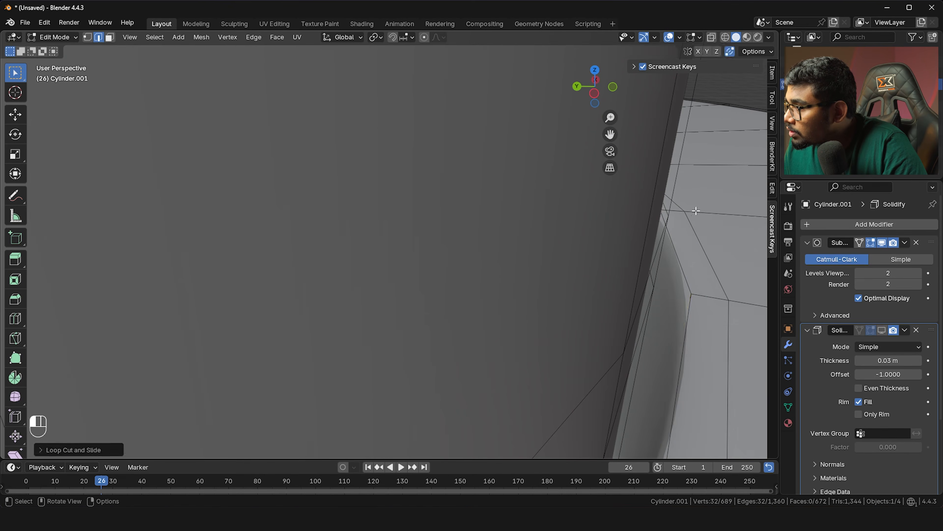
{"action": "key", "text": "Tab"}
{"action": "middle_click_drag", "start_coordinate": [681, 218], "coordinate": [485, 239], "text": "shift"}
{"action": "scroll", "coordinate": [532, 257], "scroll_direction": "down", "scroll_amount": 4}
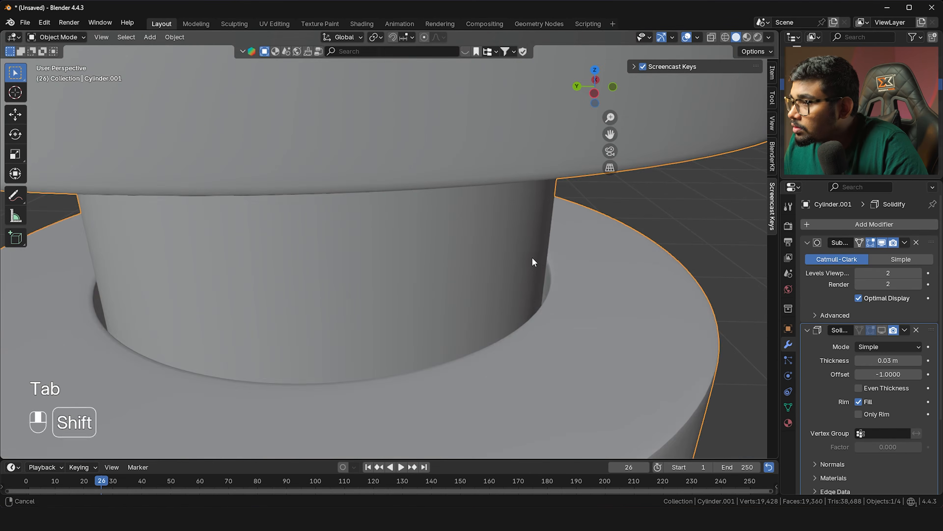
Edge-slide the selected collar-base loop along the wall
{"action": "key", "text": "Tab"}
{"action": "scroll", "coordinate": [400, 284], "scroll_direction": "up", "scroll_amount": 6}
{"action": "scroll", "coordinate": [370, 323], "scroll_direction": "down", "scroll_amount": 3}
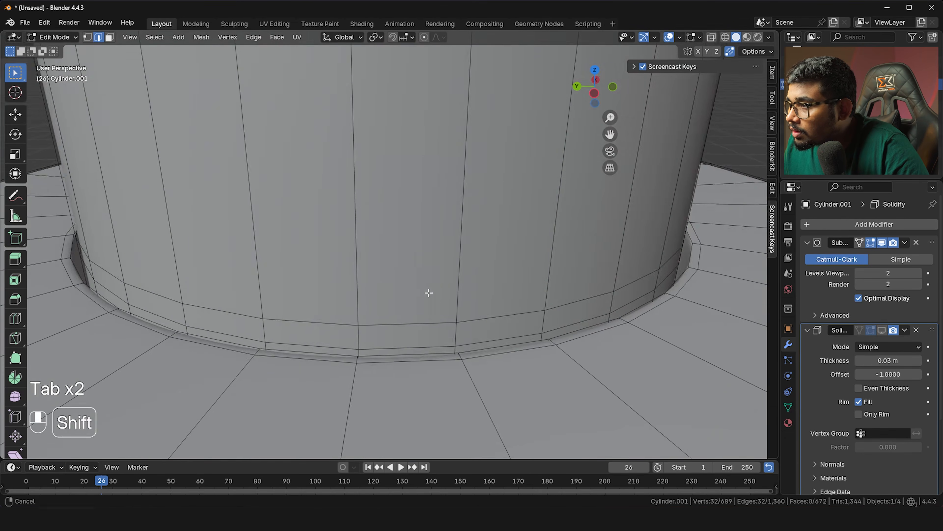
{"action": "scroll", "coordinate": [428, 290], "scroll_direction": "up", "scroll_amount": 3}
{"action": "scroll", "coordinate": [447, 421], "scroll_direction": "down", "scroll_amount": 4}
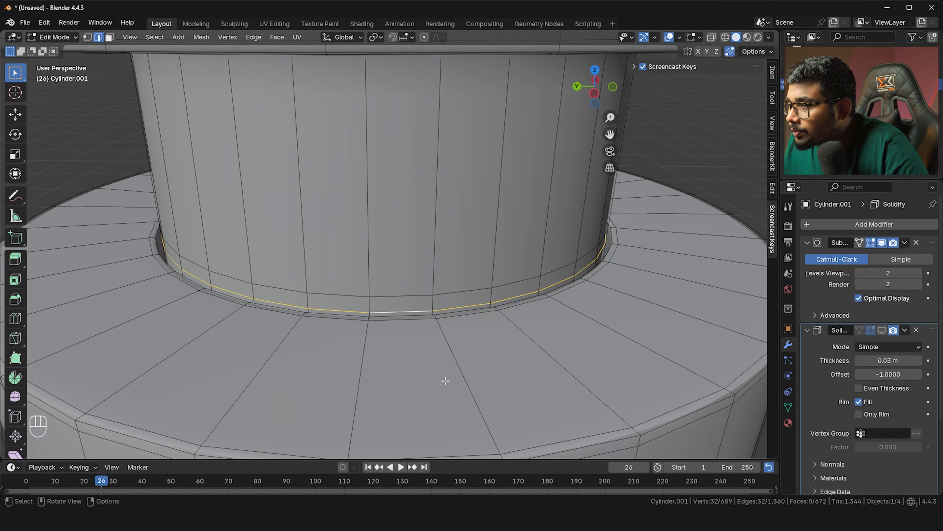
{"action": "key", "text": "g"}
{"action": "key", "text": "g"}
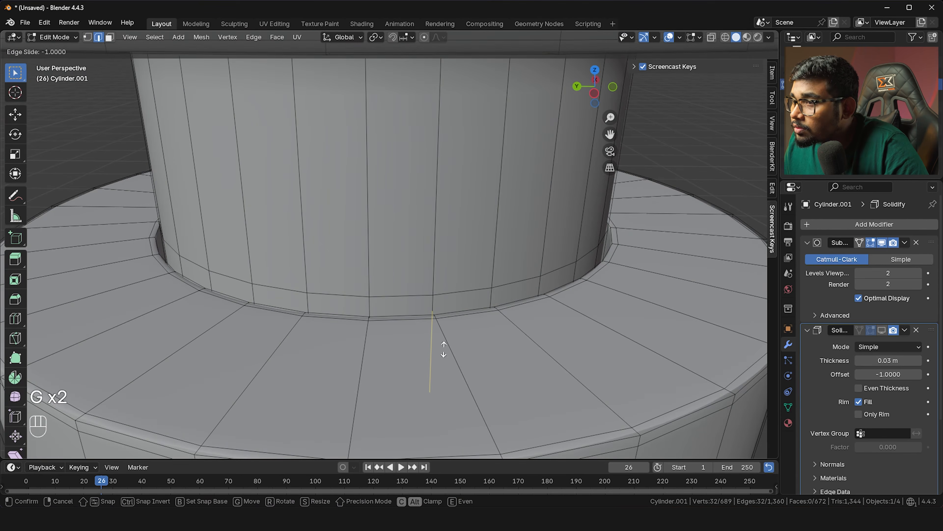
{"action": "left_click", "coordinate": [447, 308]}
With X-ray on, add a new edge loop across the inner wall
{"action": "key", "text": "Tab"}
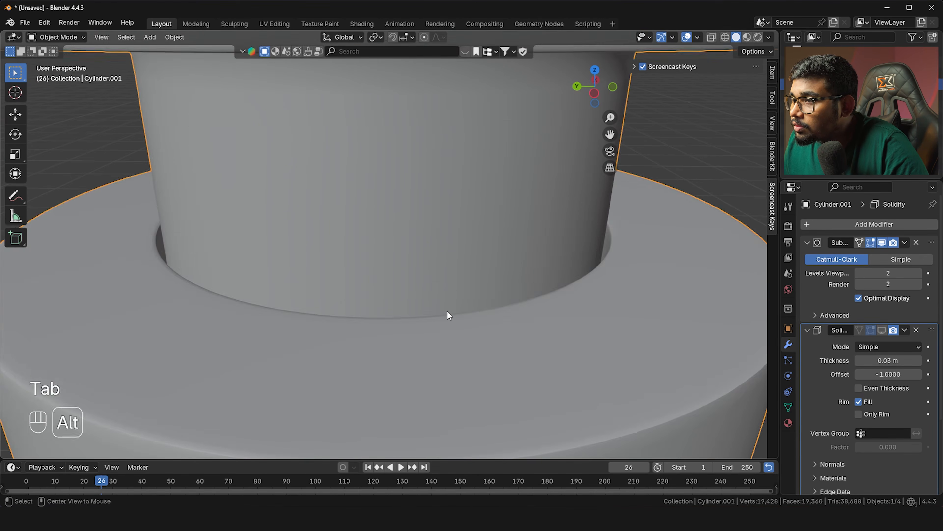
{"action": "scroll", "coordinate": [447, 310], "scroll_direction": "down", "scroll_amount": 3}
{"action": "key", "text": "alt+z"}
{"action": "scroll", "coordinate": [441, 308], "scroll_direction": "up", "scroll_amount": 2}
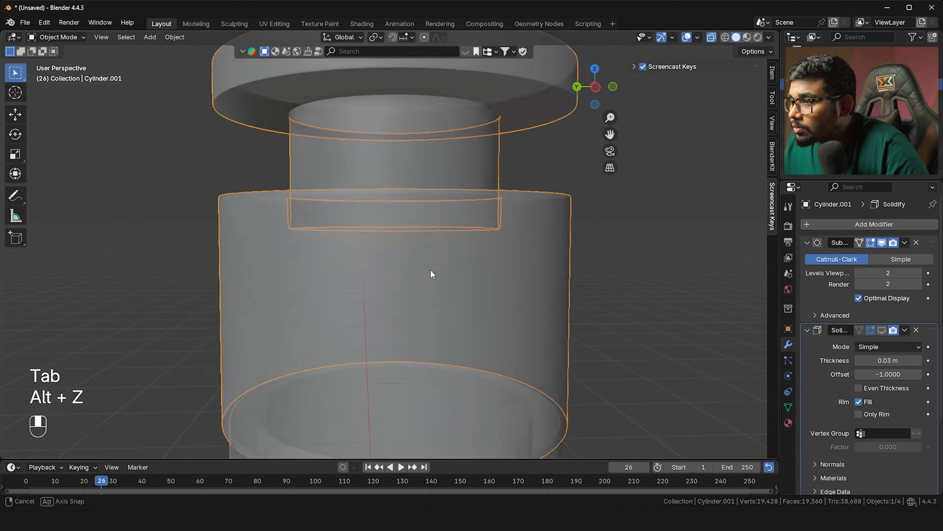
{"action": "key", "text": "alt+z"}
{"action": "key", "text": "Tab"}
{"action": "scroll", "coordinate": [395, 203], "scroll_direction": "up", "scroll_amount": 3}
{"action": "key", "text": "alt+z"}
{"action": "scroll", "coordinate": [386, 197], "scroll_direction": "up", "scroll_amount": 3}
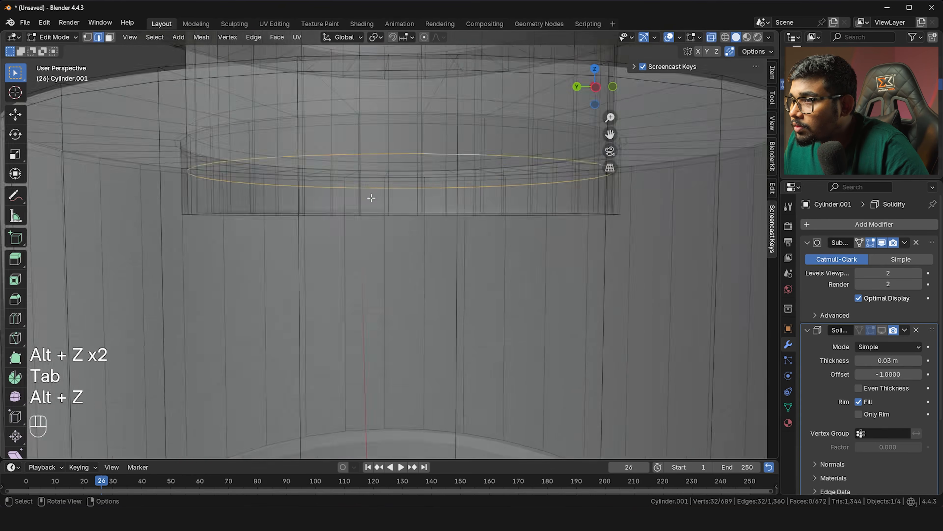
{"action": "scroll", "coordinate": [383, 207], "scroll_direction": "up", "scroll_amount": 5}
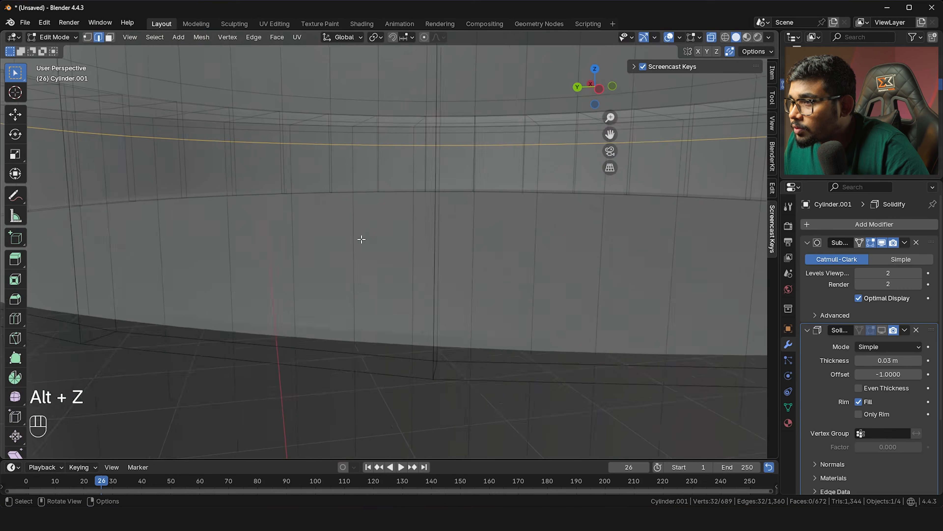
{"action": "key", "text": "ctrl+r"}
{"action": "left_click", "coordinate": [385, 291]}
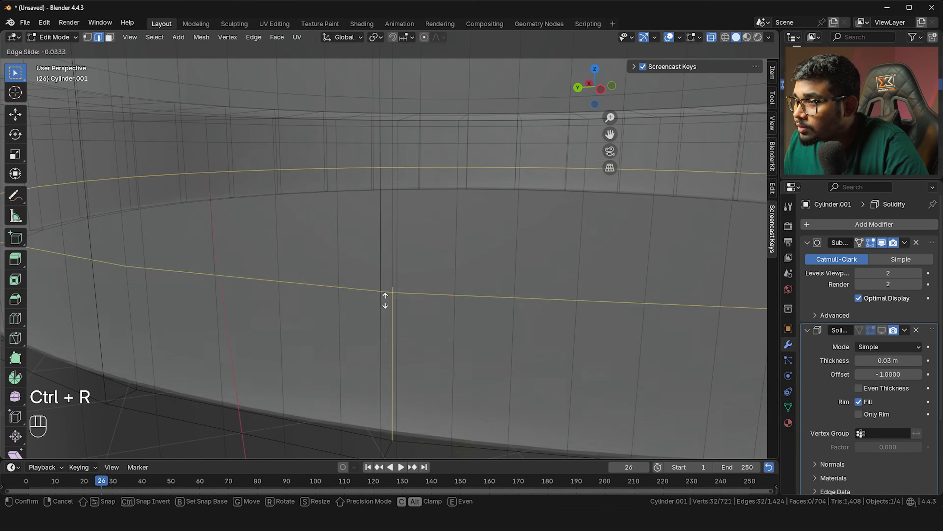
{"action": "left_click", "coordinate": [364, 343]}
Shrink the selected edge loop slightly
{"action": "key", "text": "Tab"}
{"action": "key", "text": "alt+z"}
{"action": "scroll", "coordinate": [363, 335], "scroll_direction": "down", "scroll_amount": 5}
{"action": "middle_click_drag", "start_coordinate": [360, 326], "coordinate": [333, 261]}
{"action": "key", "text": "Tab"}
{"action": "scroll", "coordinate": [331, 291], "scroll_direction": "up", "scroll_amount": 6}
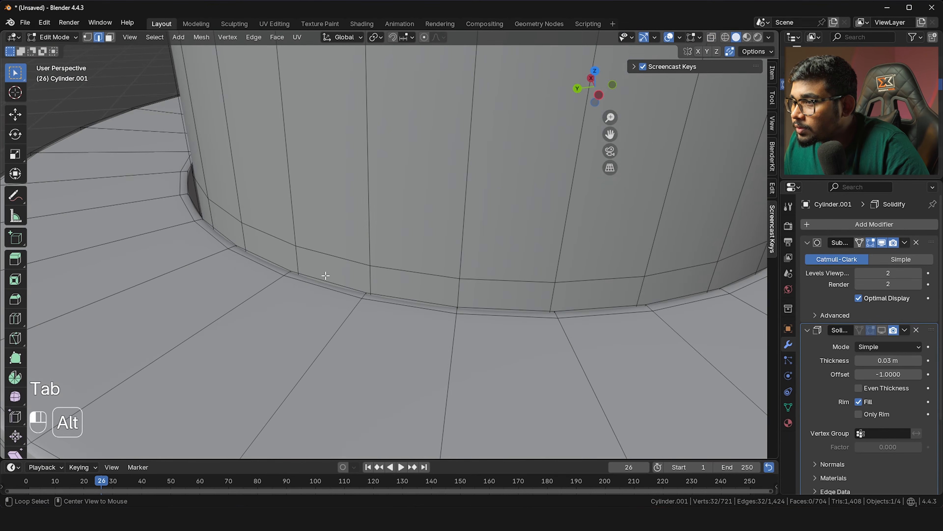
{"action": "key", "text": "s"}
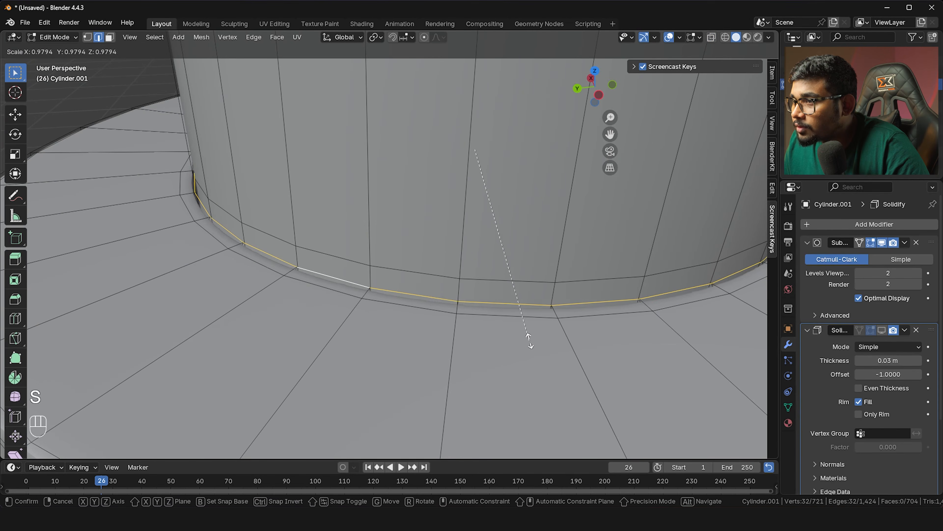
{"action": "left_click", "coordinate": [527, 336]}
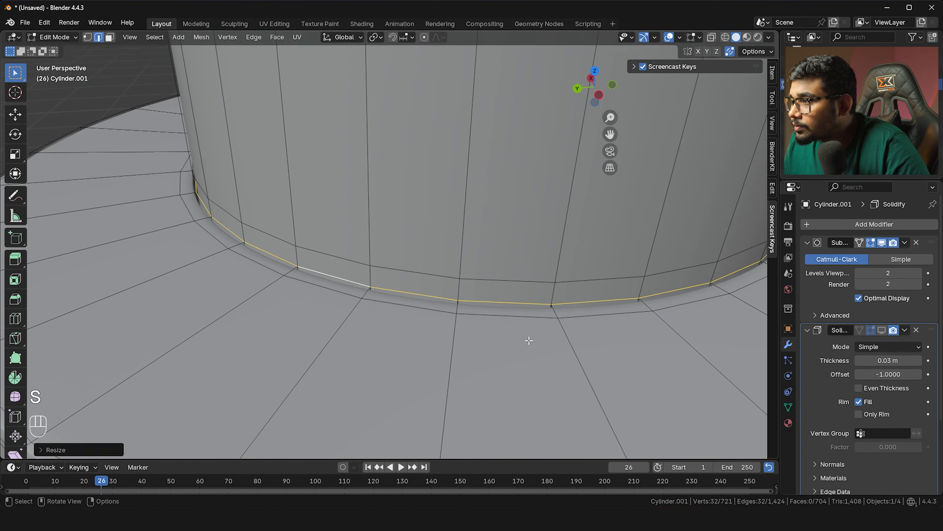
Slide the edge loop at the inner wall's base to a new position
{"action": "scroll", "coordinate": [528, 339], "scroll_direction": "down", "scroll_amount": 3}
{"action": "key", "text": "alt+z"}
{"action": "key", "text": "alt+z"}
{"action": "key", "text": "Tab"}
{"action": "key", "text": "Tab"}
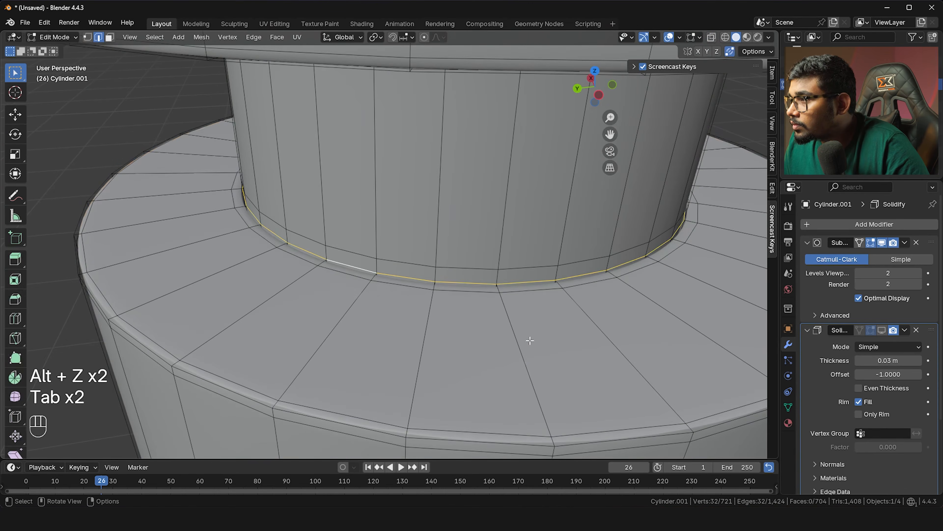
{"action": "left_click", "coordinate": [545, 294], "text": "alt"}
{"action": "key", "text": "g"}
{"action": "key", "text": "g"}
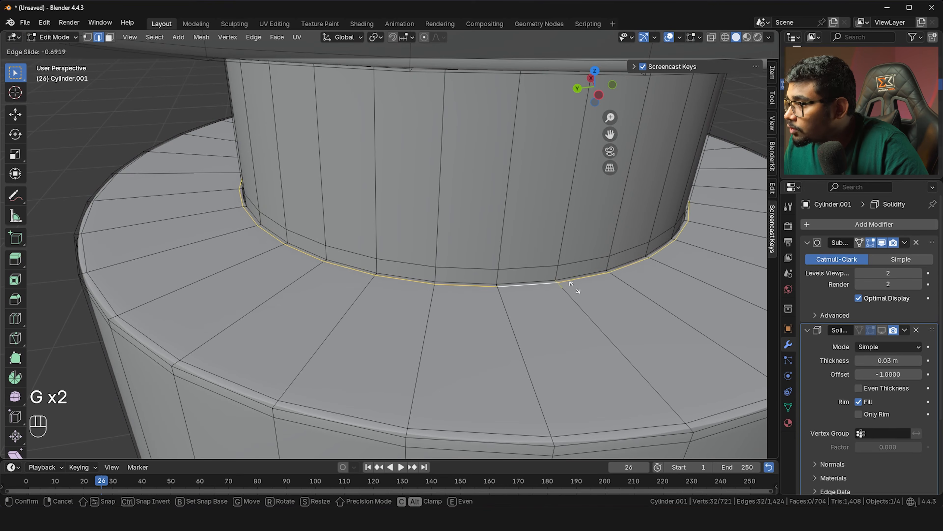
{"action": "left_click", "coordinate": [581, 291]}
Scale slightly and slide outward the loop at the hole's inner edge, then check the smoothing
{"action": "key", "text": "Tab"}
{"action": "scroll", "coordinate": [569, 273], "scroll_direction": "down", "scroll_amount": 5}
{"action": "middle_click_drag", "start_coordinate": [569, 273], "coordinate": [419, 249]}
{"action": "scroll", "coordinate": [371, 232], "scroll_direction": "up", "scroll_amount": 3}
{"action": "middle_click_drag", "start_coordinate": [370, 230], "coordinate": [349, 240]}
{"action": "key", "text": "Tab"}
{"action": "scroll", "coordinate": [375, 268], "scroll_direction": "up", "scroll_amount": 5}
{"action": "left_click", "coordinate": [446, 323], "text": "alt"}
{"action": "key", "text": "s"}
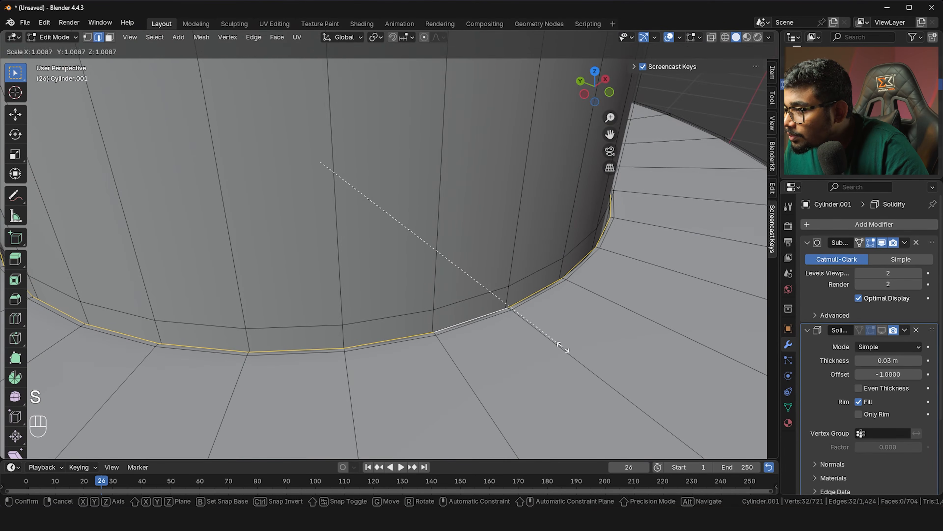
{"action": "left_click", "coordinate": [560, 347]}
{"action": "key", "text": "g"}
{"action": "key", "text": "g"}
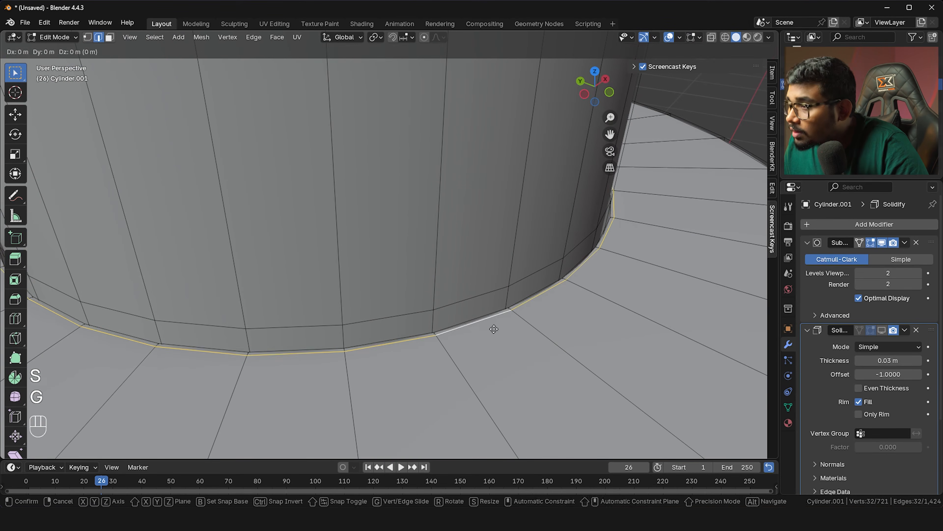
{"action": "left_click", "coordinate": [496, 329]}
{"action": "key", "text": "Tab"}
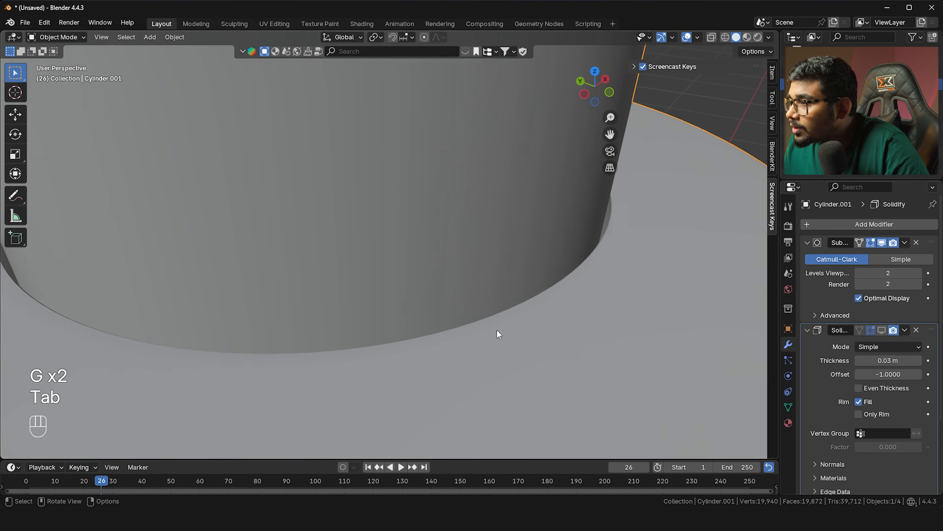
{"action": "scroll", "coordinate": [496, 328], "scroll_direction": "down", "scroll_amount": 5}
{"action": "middle_click_drag", "start_coordinate": [496, 329], "coordinate": [422, 286]}
{"action": "scroll", "coordinate": [412, 242], "scroll_direction": "down", "scroll_amount": 5}
{"action": "key", "text": "alt+Tab"}
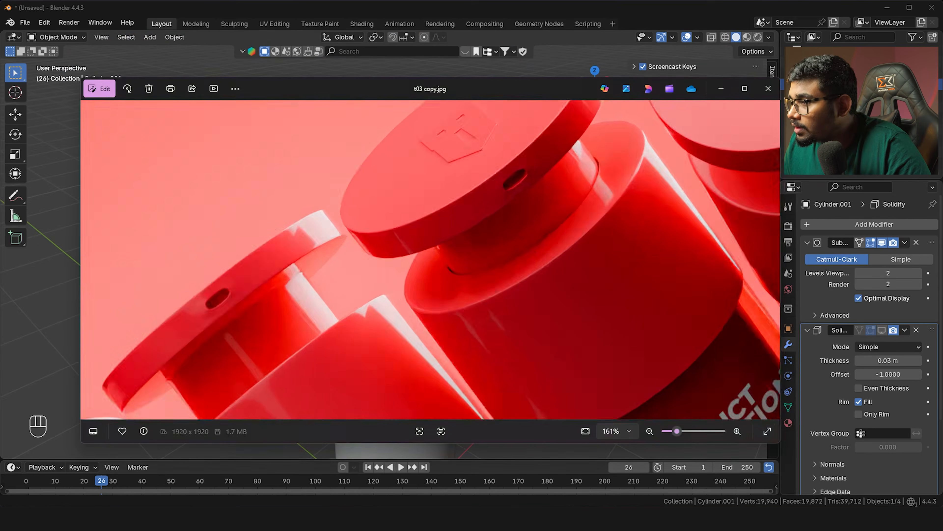
{"action": "scroll", "coordinate": [467, 274], "scroll_direction": "down", "scroll_amount": 5}
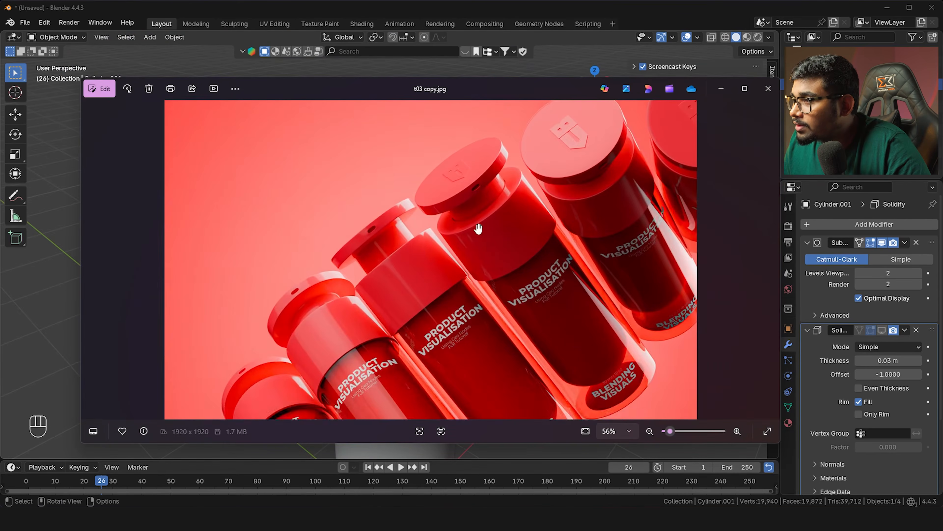
{"action": "scroll", "coordinate": [480, 238], "scroll_direction": "up", "scroll_amount": 3}
{"action": "key", "text": "alt+Tab"}
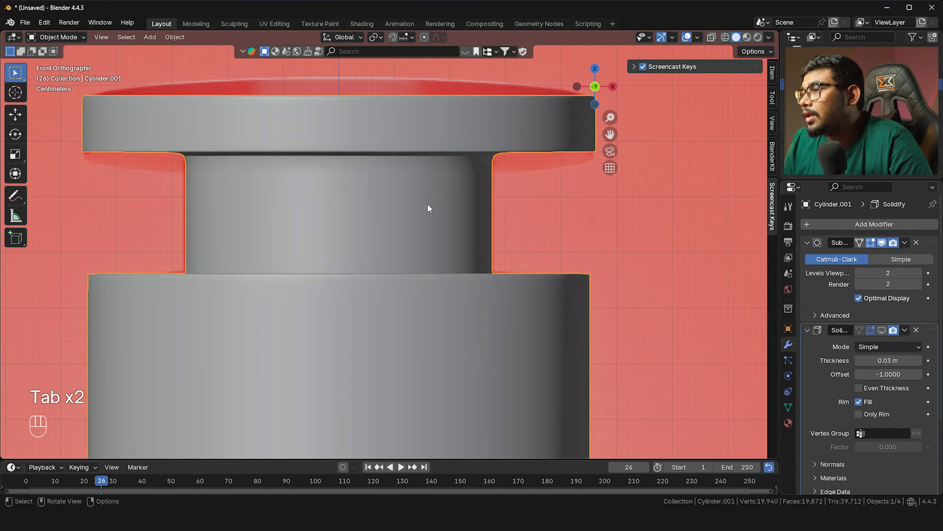
Add an edge loop at the top of the neck, just beneath the collar
{"action": "key", "text": "Tab"}
{"action": "key", "text": "ctrl+r"}
{"action": "left_click", "coordinate": [454, 208]}
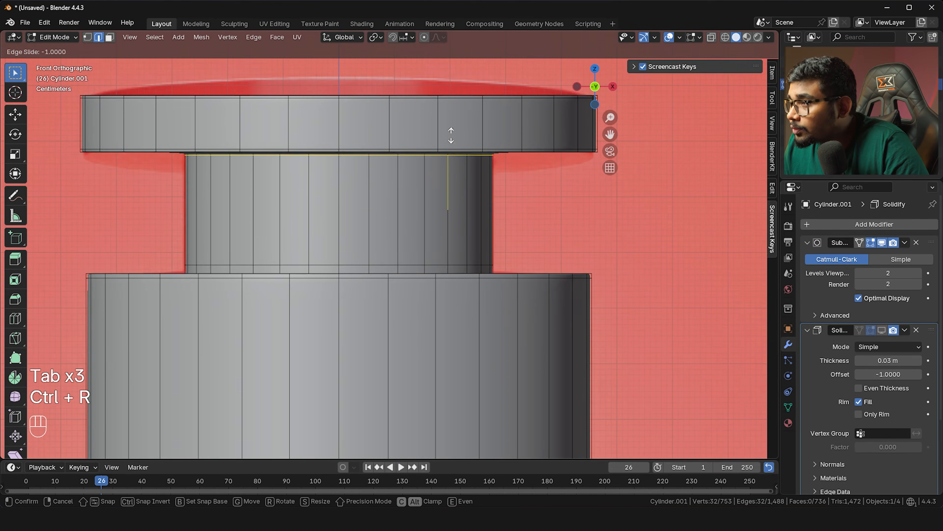
{"action": "left_click", "coordinate": [455, 166]}
{"action": "key", "text": "Tab"}
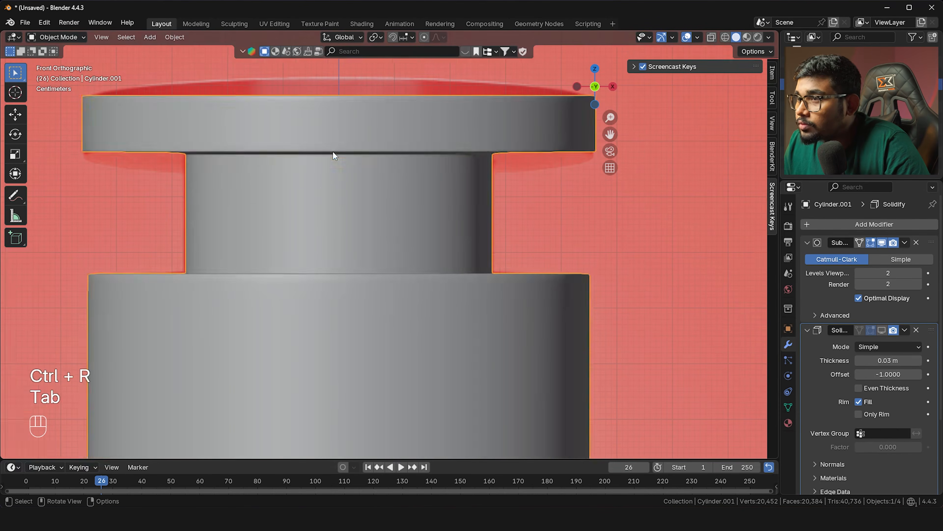
{"action": "scroll", "coordinate": [351, 159], "scroll_direction": "down", "scroll_amount": 3}
{"action": "middle_click_drag", "start_coordinate": [351, 159], "coordinate": [400, 192], "text": "shift"}
{"action": "scroll", "coordinate": [419, 212], "scroll_direction": "down", "scroll_amount": 2}
Save the file as V3.blend
{"action": "key", "text": "ctrl+s"}
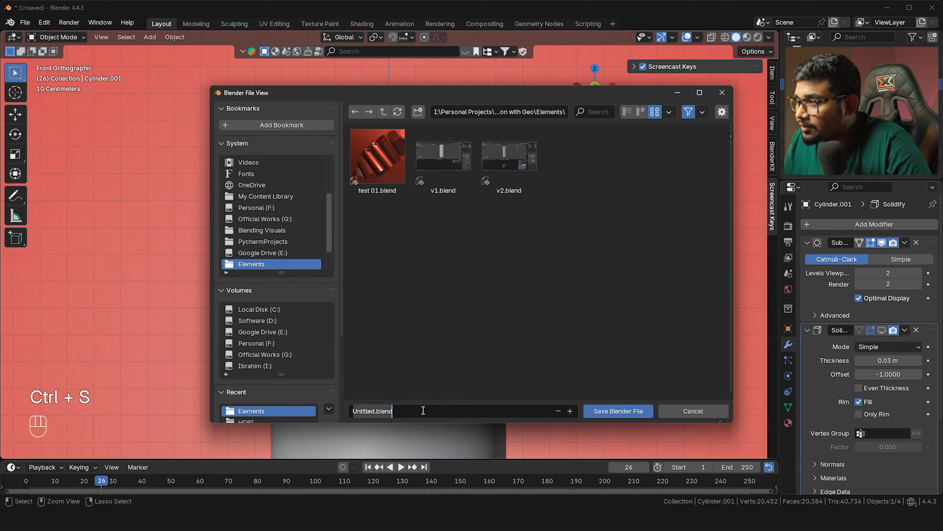
{"action": "type", "text": "V3"}
{"action": "key", "text": "Return"}
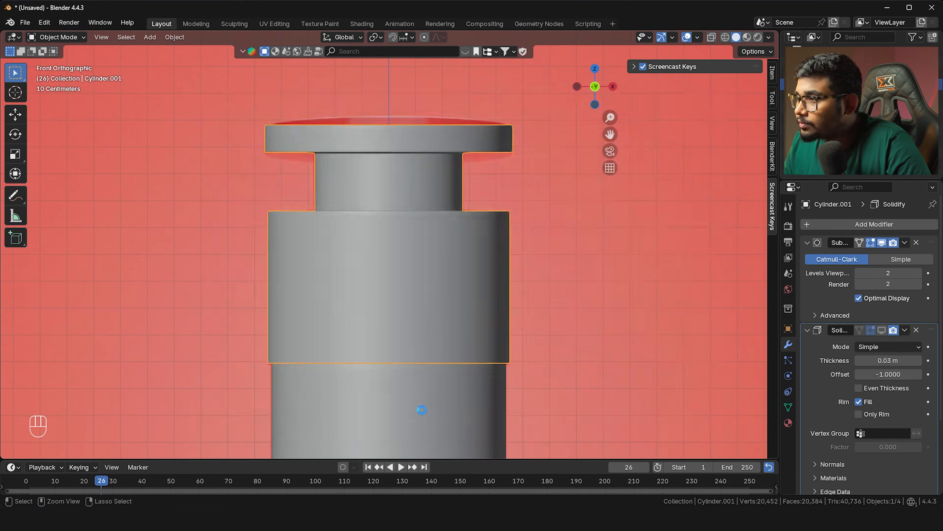
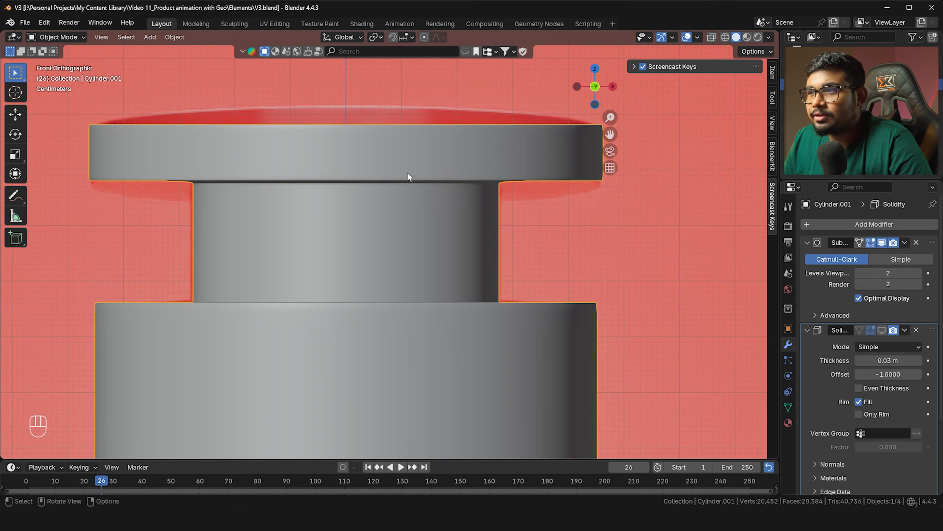
Add a new cube and shrink it to a small size
{"action": "key", "text": "shift+a"}
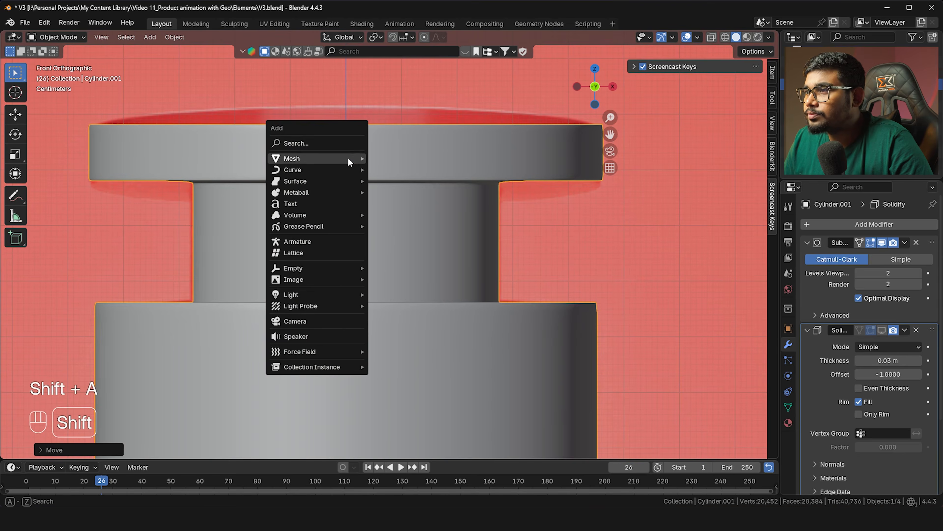
{"action": "mouse_move", "coordinate": [348, 157]}
{"action": "left_click", "coordinate": [384, 169]}
{"action": "key", "text": "s"}
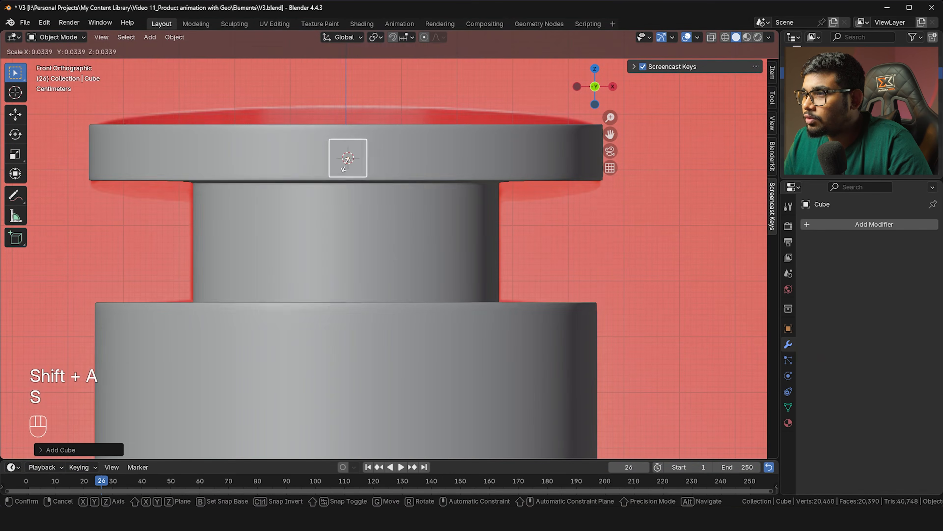
{"action": "left_click", "coordinate": [345, 159]}
{"action": "scroll", "coordinate": [351, 165], "scroll_direction": "up", "scroll_amount": 3}
{"action": "scroll", "coordinate": [355, 167], "scroll_direction": "down", "scroll_amount": 1}
{"action": "middle_click_drag", "start_coordinate": [355, 166], "coordinate": [377, 219], "text": "shift"}
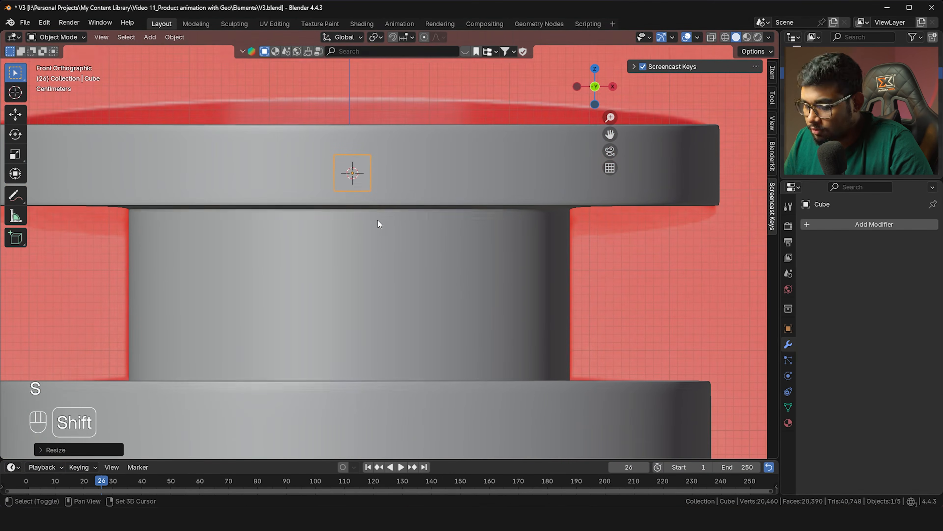
Raise the cube along Z and stretch it along X into a thin bar against the disc's rim
{"action": "key", "text": "g"}
{"action": "key", "text": "z"}
{"action": "key", "text": "s"}
{"action": "key", "text": "x"}
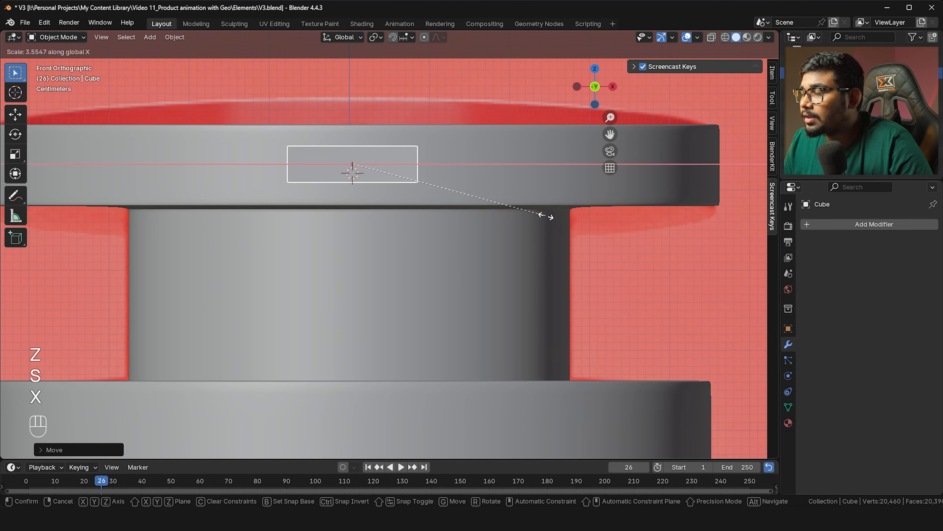
{"action": "left_click", "coordinate": [539, 214]}
{"action": "middle_click_drag", "start_coordinate": [523, 209], "coordinate": [416, 226]}
{"action": "scroll", "coordinate": [334, 233], "scroll_direction": "up", "scroll_amount": 2}
{"action": "middle_click_drag", "start_coordinate": [327, 233], "coordinate": [353, 234], "text": "shift"}
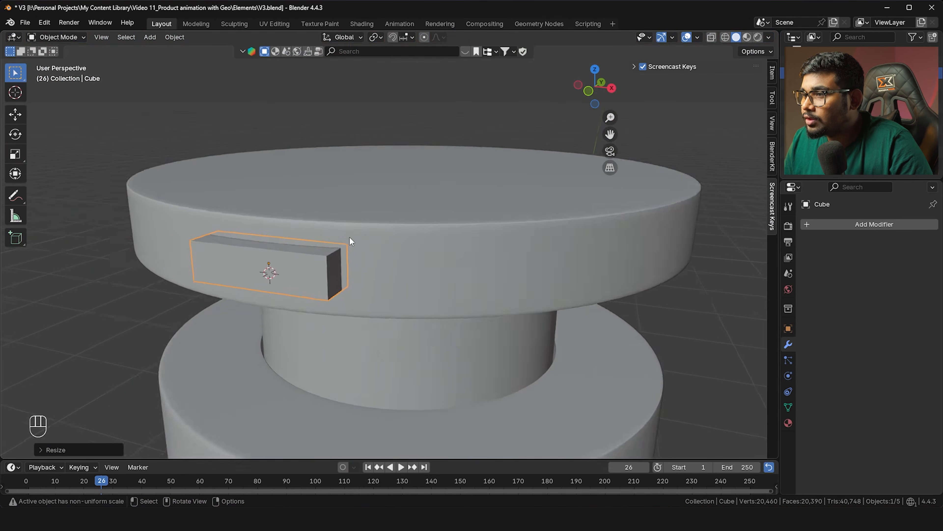
Try bevelling the bar's edges in Edit Mode, then undo the uneven result
{"action": "scroll", "coordinate": [352, 236], "scroll_direction": "up", "scroll_amount": 2}
{"action": "key", "text": "Tab"}
{"action": "key", "text": "Tab"}
{"action": "key", "text": "Tab"}
{"action": "middle_click_drag", "start_coordinate": [338, 254], "coordinate": [417, 235], "text": "shift"}
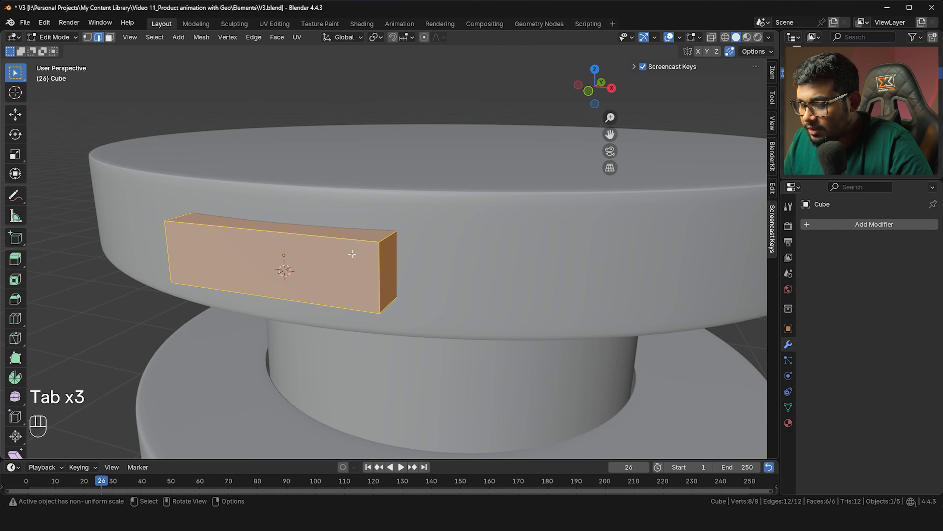
{"action": "key", "text": "ctrl+b"}
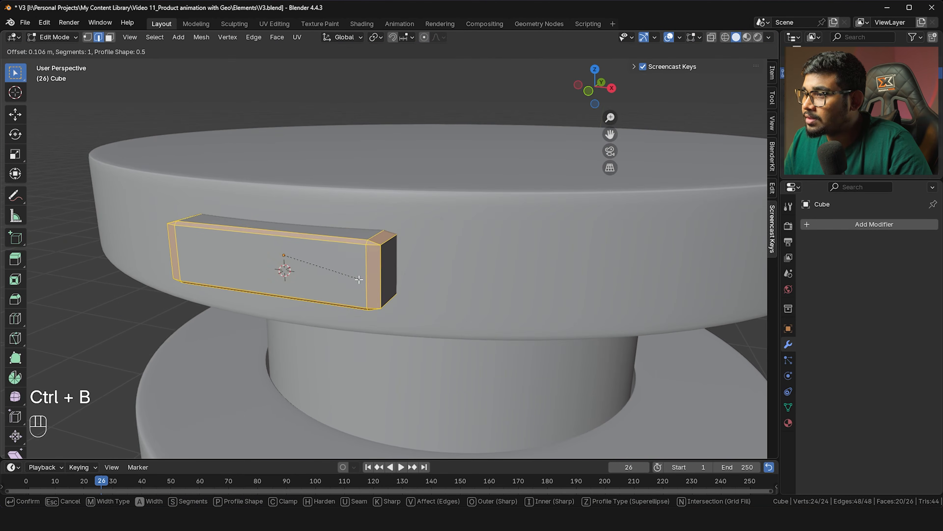
{"action": "left_click", "coordinate": [388, 291]}
{"action": "middle_click_drag", "start_coordinate": [388, 292], "coordinate": [458, 254]}
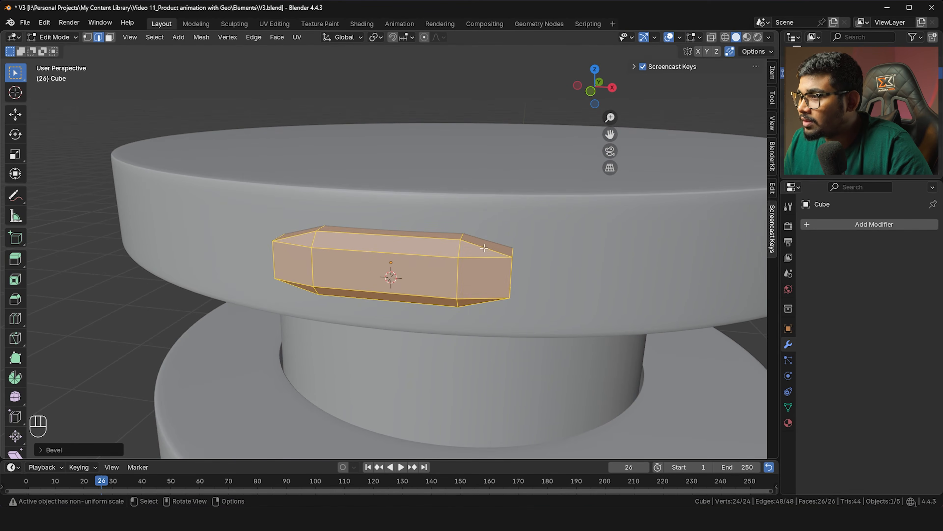
{"action": "key", "text": "ctrl+z"}
Apply the bar's scale so it reads 1.000
{"action": "left_click", "coordinate": [788, 334]}
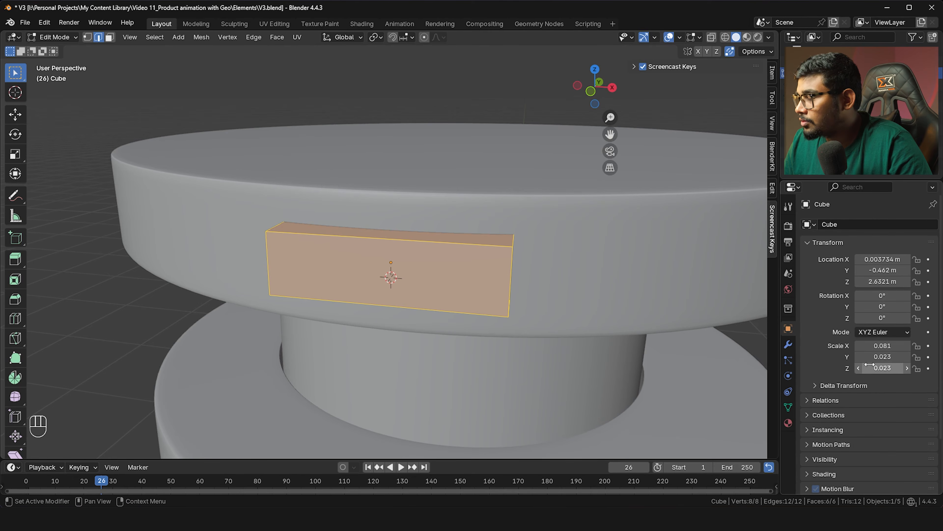
{"action": "key", "text": "ctrl+b"}
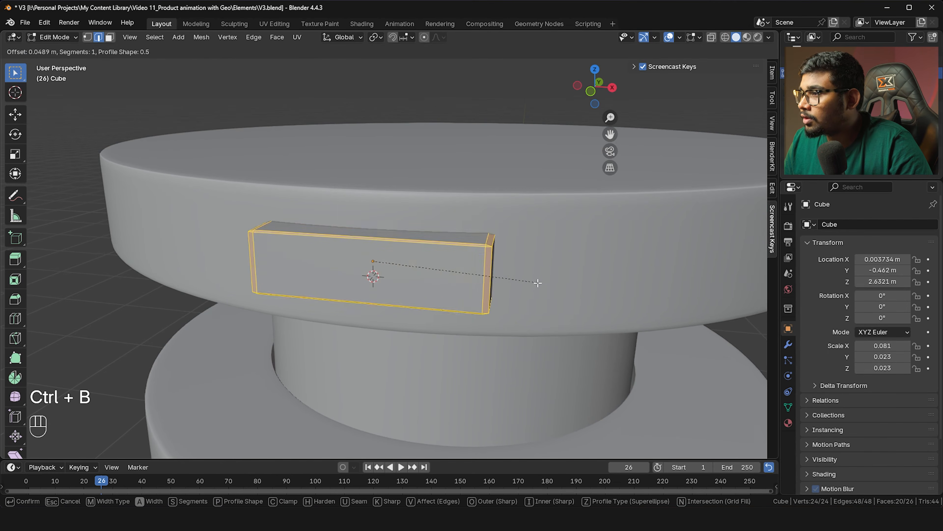
{"action": "key", "text": "Escape"}
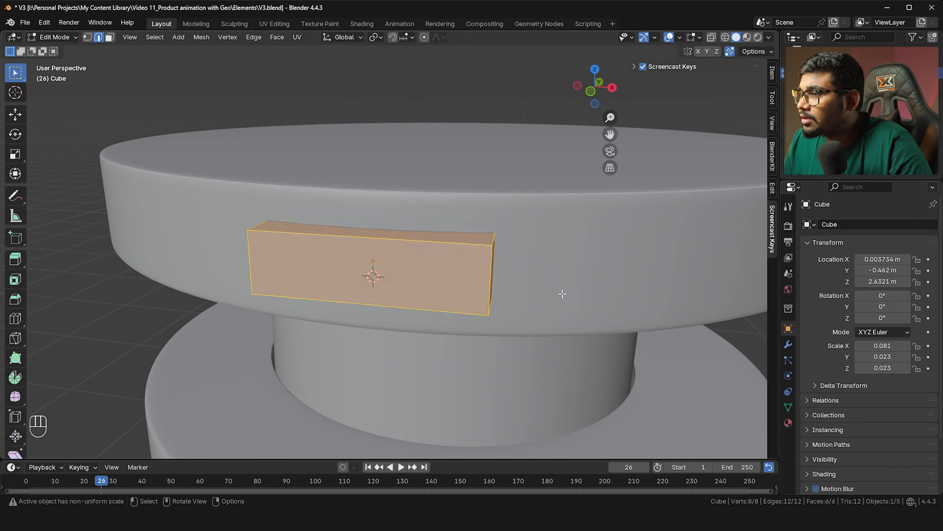
{"action": "key", "text": "Tab"}
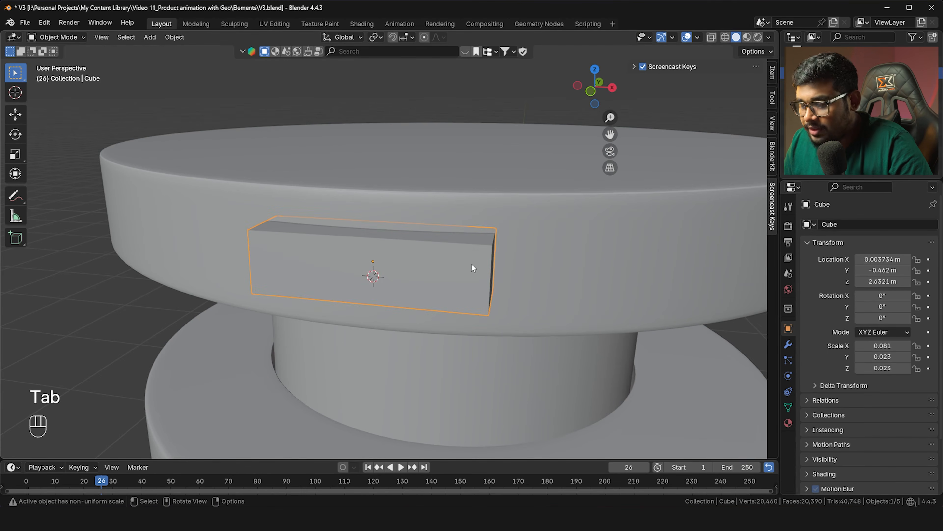
{"action": "key", "text": "ctrl+a"}
{"action": "left_click", "coordinate": [403, 285]}
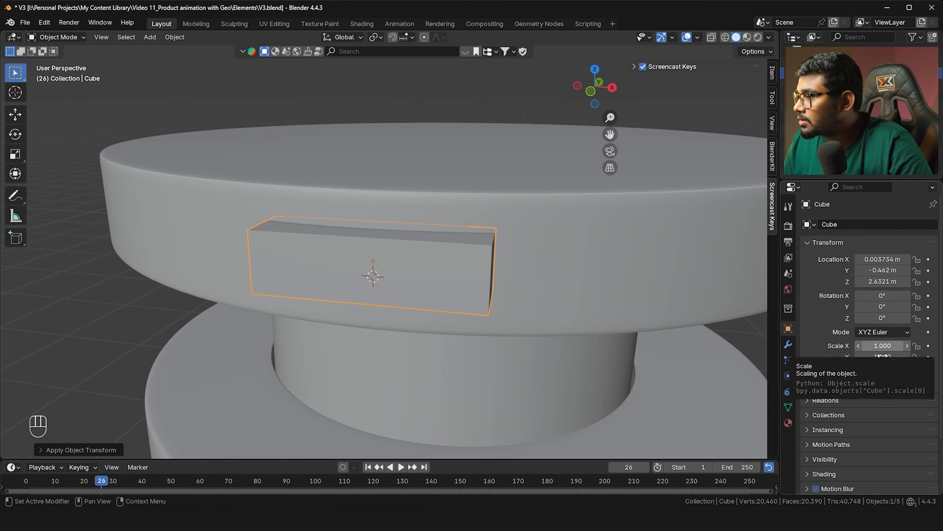
Bevel the bar's edges with 5 segments into a rounded capsule
{"action": "key", "text": "Tab"}
{"action": "key", "text": "ctrl+b"}
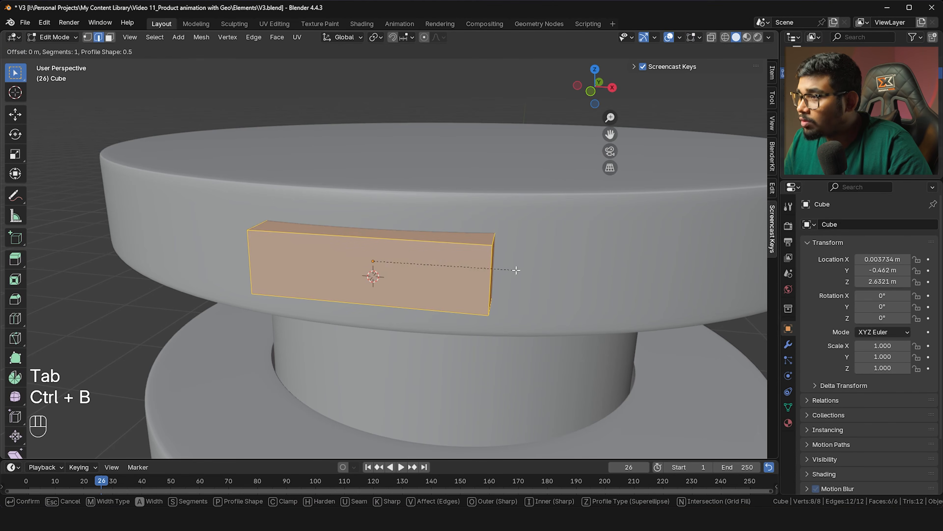
{"action": "scroll", "coordinate": [537, 277], "scroll_direction": "up", "scroll_amount": 1}
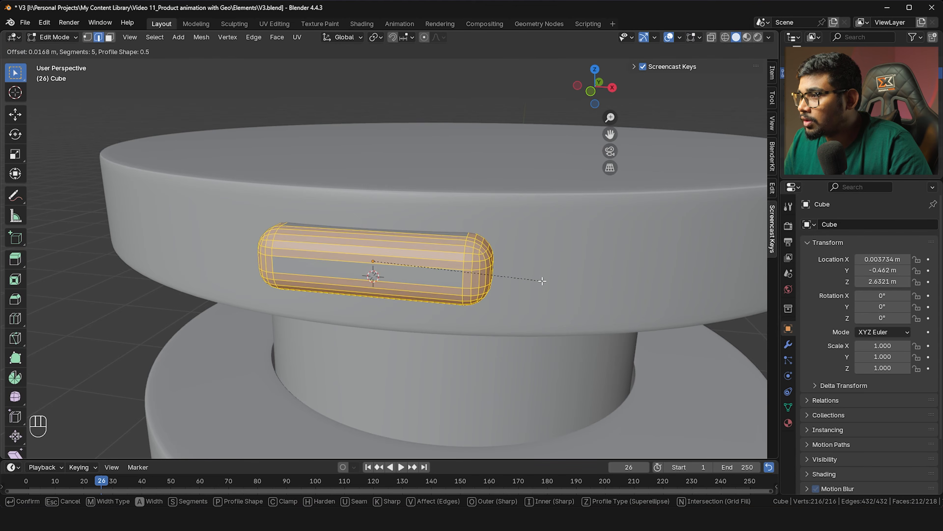
{"action": "scroll", "coordinate": [543, 279], "scroll_direction": "up", "scroll_amount": 1}
{"action": "left_click", "coordinate": [543, 278]}
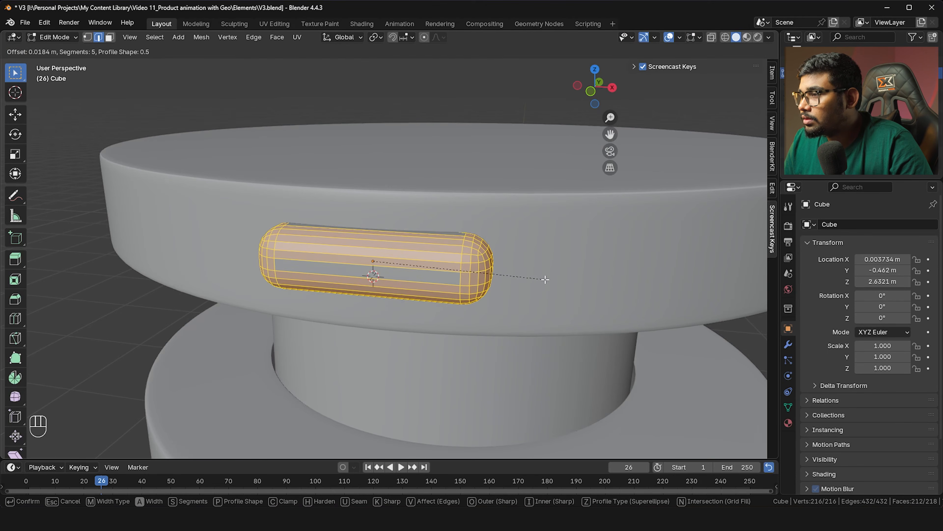
{"action": "key", "text": "Tab"}
{"action": "scroll", "coordinate": [541, 276], "scroll_direction": "down", "scroll_amount": 3}
{"action": "middle_click_drag", "start_coordinate": [541, 277], "coordinate": [391, 248]}
{"action": "scroll", "coordinate": [271, 197], "scroll_direction": "up", "scroll_amount": 1}
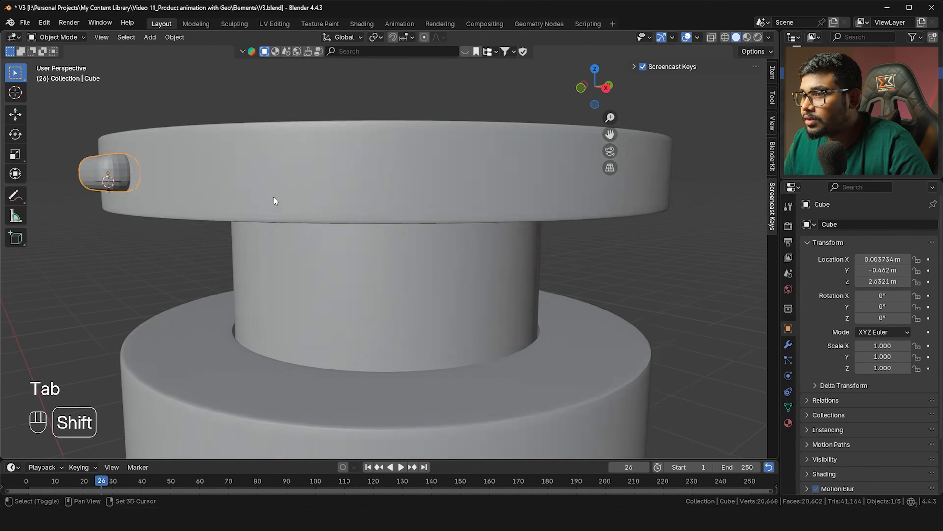
Select the top disc Cylinder.001 and collapse its Subdivision and Solidify modifiers
{"action": "middle_click_drag", "start_coordinate": [272, 196], "coordinate": [309, 211], "text": "shift"}
{"action": "left_click", "coordinate": [447, 211]}
{"action": "left_click", "coordinate": [787, 344]}
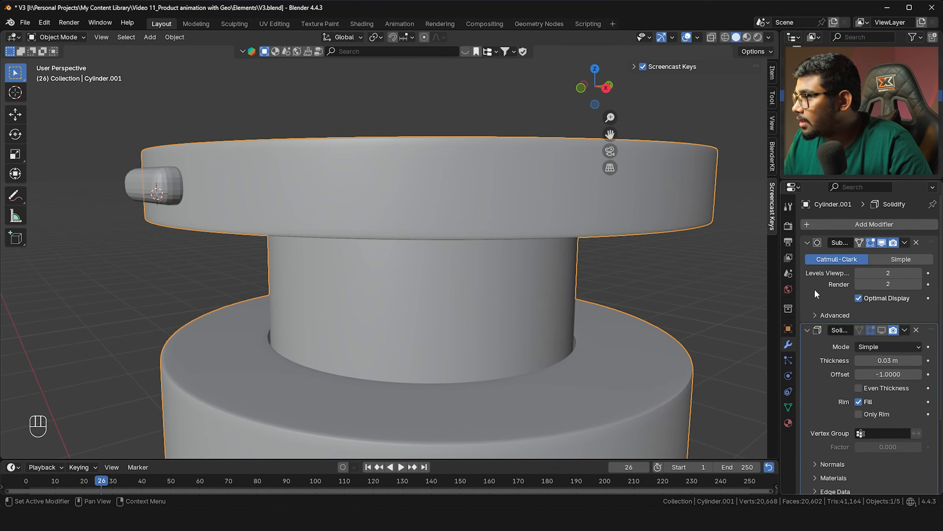
{"action": "left_click", "coordinate": [807, 242]}
{"action": "left_click", "coordinate": [808, 257]}
Add a Boolean modifier to the disc with the pill-shaped Cube as its cutter
{"action": "key", "text": "shift+a"}
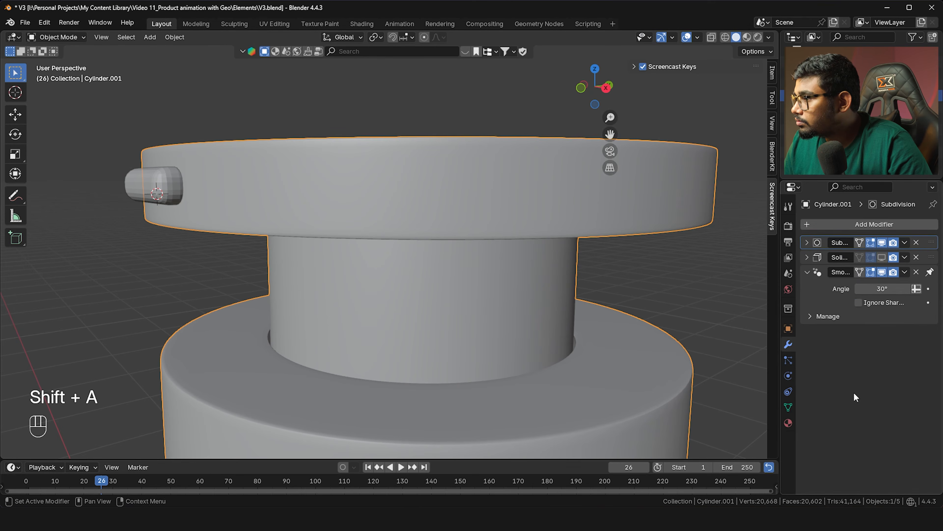
{"action": "key", "text": "shift+a"}
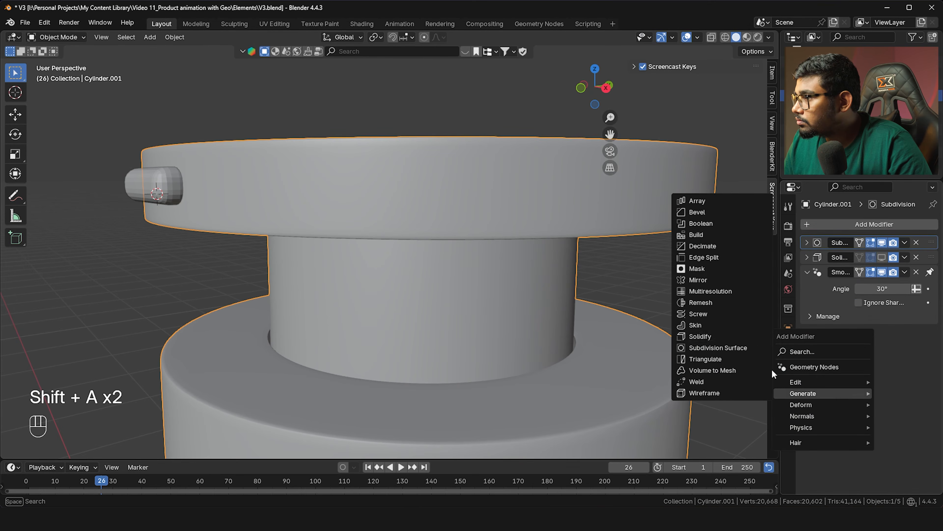
{"action": "left_click", "coordinate": [722, 225]}
{"action": "middle_click_drag", "start_coordinate": [567, 225], "coordinate": [646, 258], "text": "shift"}
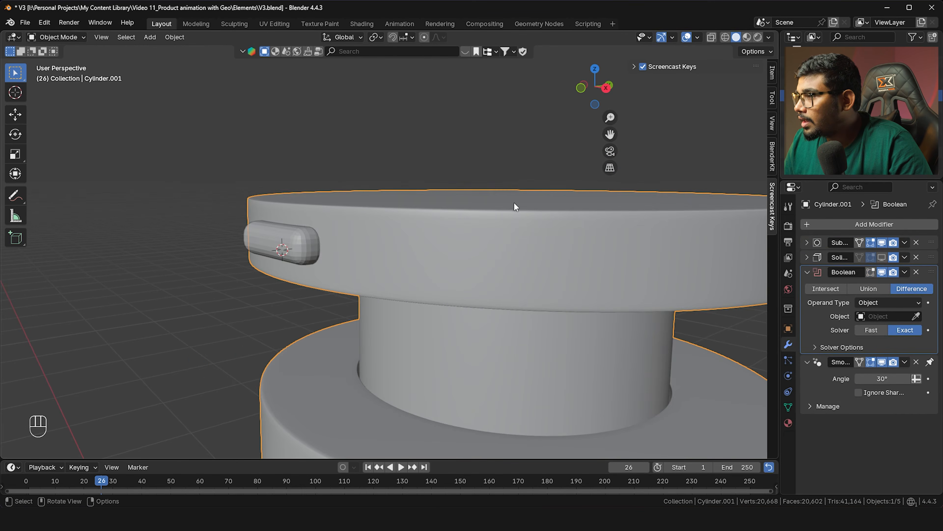
{"action": "left_click", "coordinate": [916, 316]}
{"action": "left_click", "coordinate": [280, 233]}
{"action": "scroll", "coordinate": [310, 241], "scroll_direction": "down", "scroll_amount": 1}
{"action": "middle_click_drag", "start_coordinate": [310, 241], "coordinate": [333, 248], "text": "shift"}
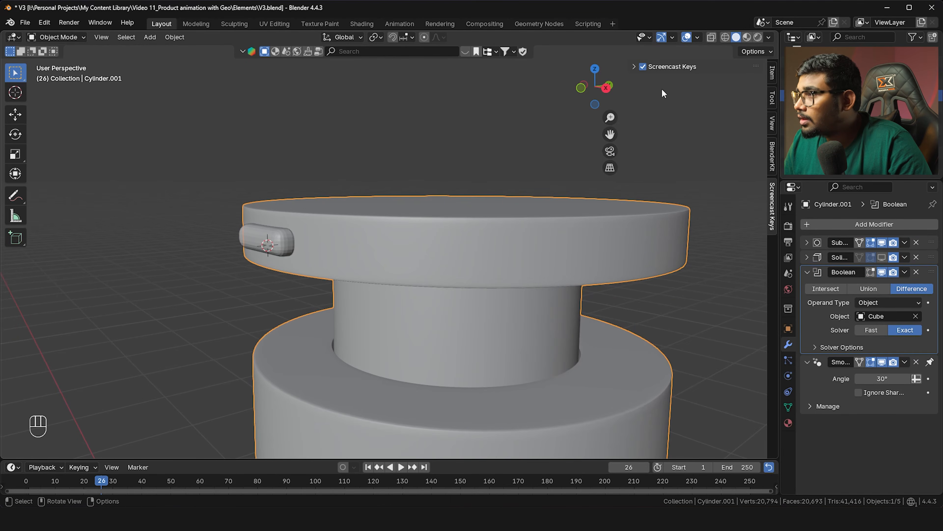
Turn on Face Orientation in the viewport overlays
{"action": "left_click", "coordinate": [697, 37]}
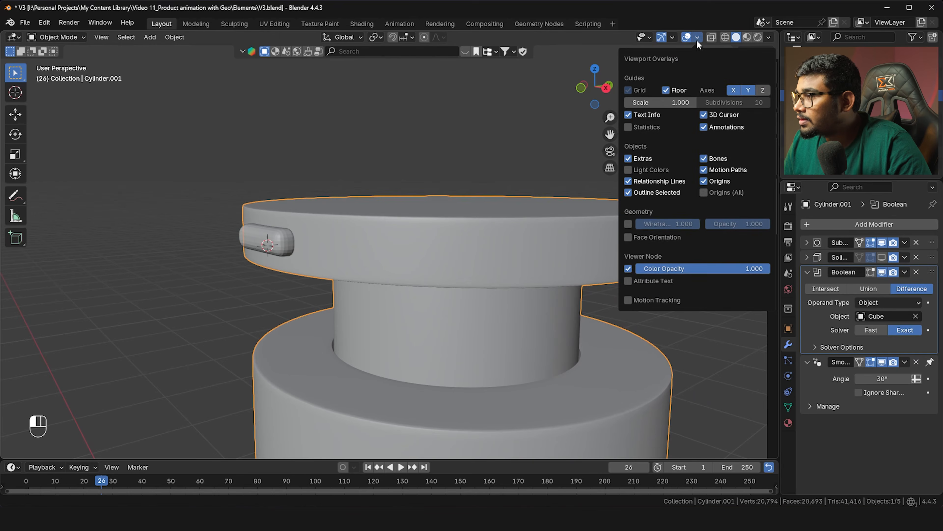
{"action": "left_click", "coordinate": [628, 237]}
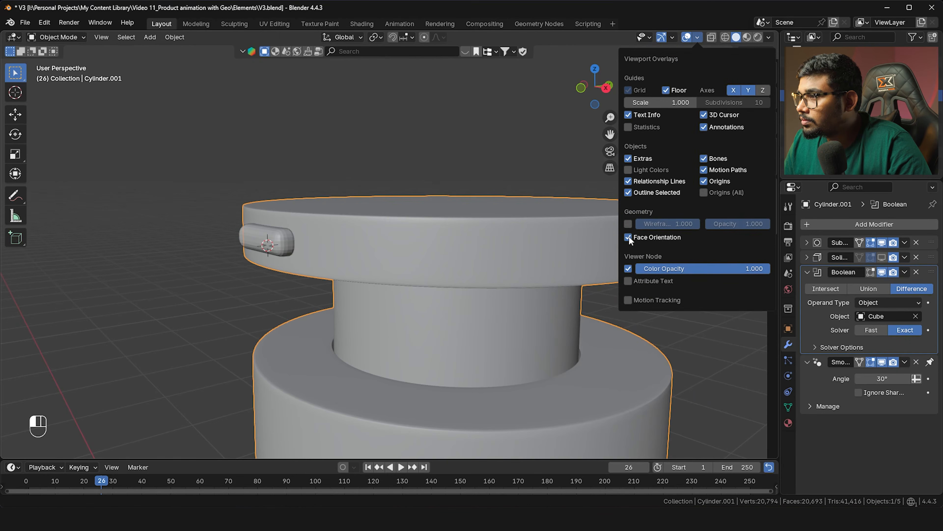
{"action": "middle_click_drag", "start_coordinate": [463, 213], "coordinate": [417, 284]}
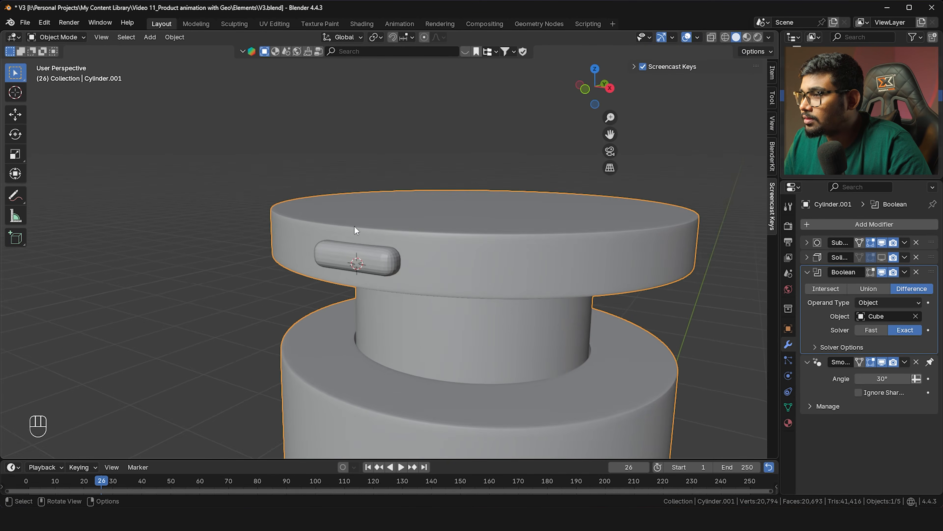
Hide the Cube cutter to inspect the recess, then unhide it
{"action": "scroll", "coordinate": [420, 289], "scroll_direction": "up", "scroll_amount": 2}
{"action": "left_click", "coordinate": [316, 262]}
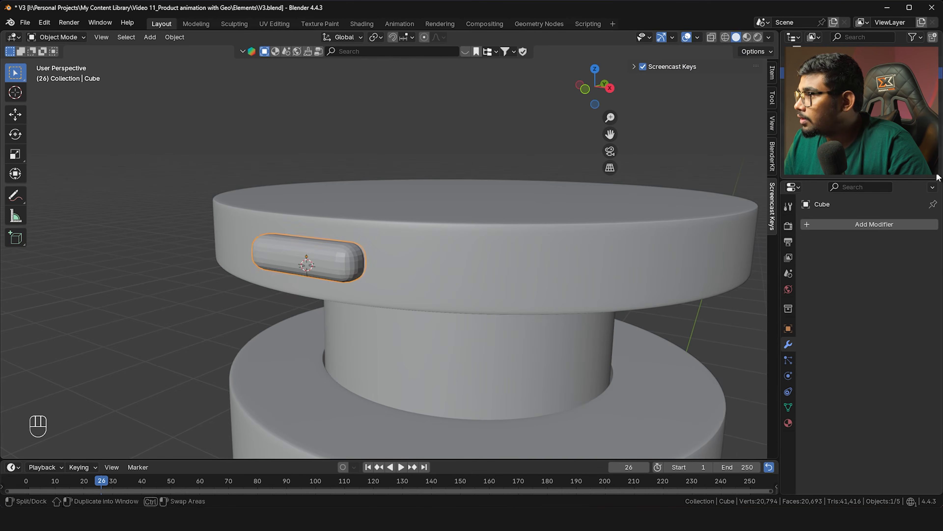
{"action": "key", "text": "h"}
{"action": "middle_click_drag", "start_coordinate": [436, 236], "coordinate": [429, 261]}
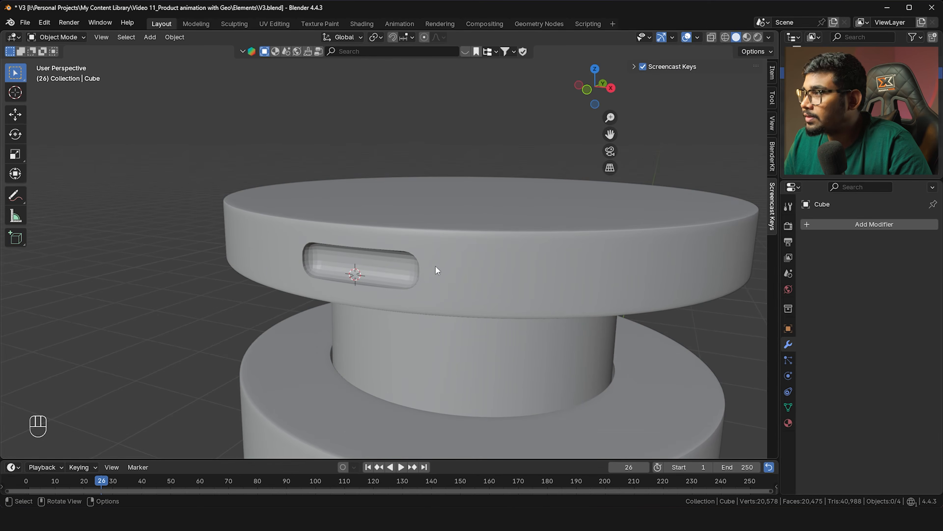
{"action": "key", "text": "alt+h"}
Nudge the cutter along Y twice to adjust the slot depth, then hide it
{"action": "left_click", "coordinate": [405, 265]}
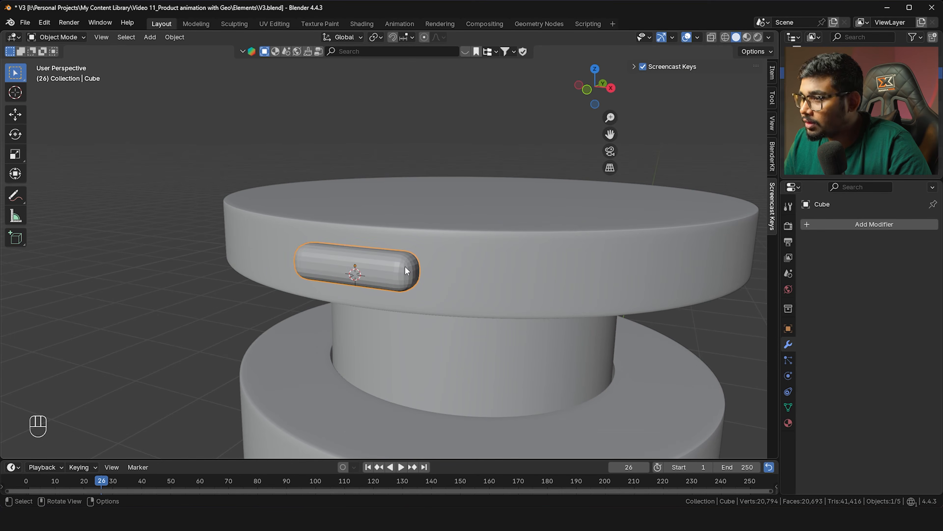
{"action": "key", "text": "g"}
{"action": "key", "text": "y"}
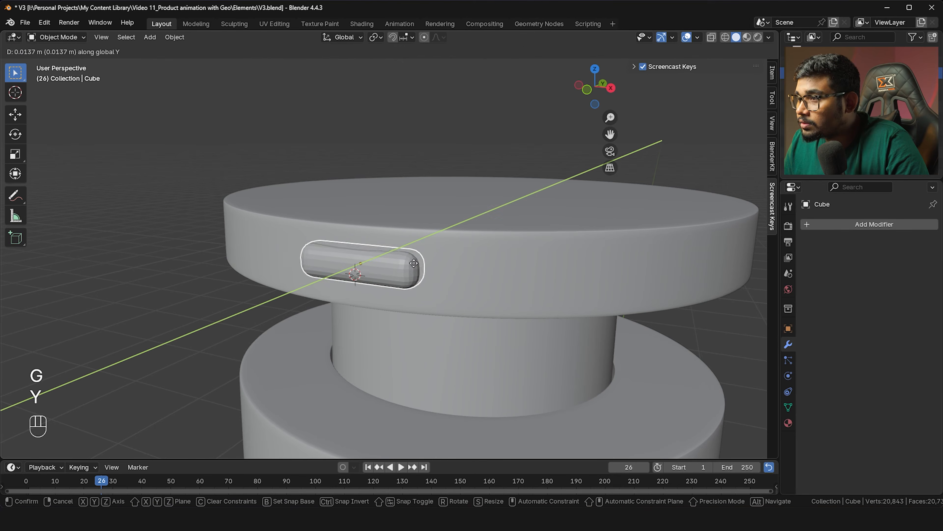
{"action": "left_click", "coordinate": [410, 264]}
{"action": "key", "text": "g"}
{"action": "key", "text": "y"}
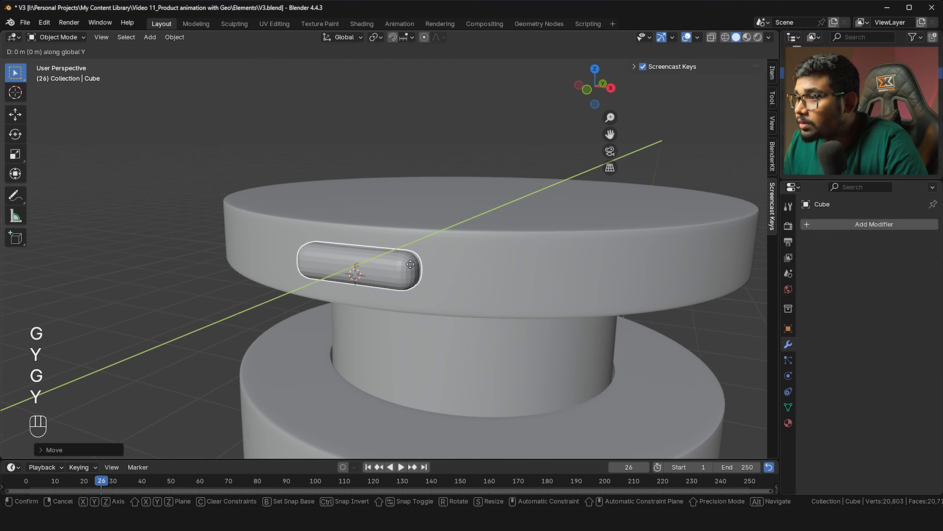
{"action": "left_click", "coordinate": [411, 262]}
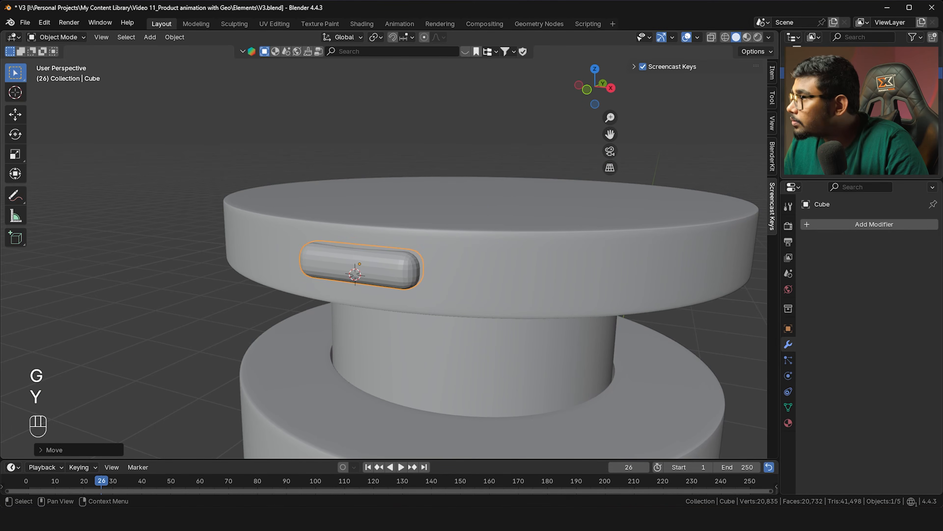
{"action": "key", "text": "h"}
{"action": "middle_click_drag", "start_coordinate": [440, 243], "coordinate": [500, 253]}
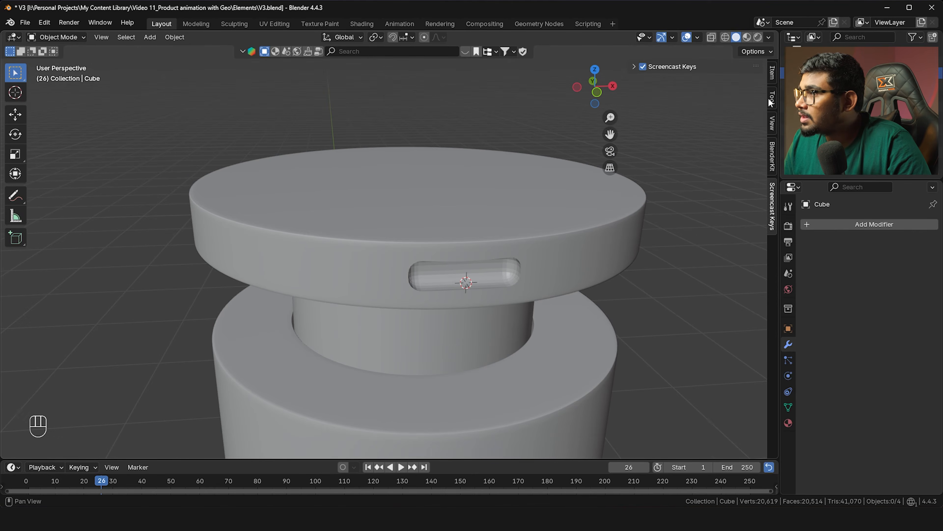
Inspect the slot with the Wireframe overlay on, then turn Wireframe off
{"action": "left_click", "coordinate": [697, 38]}
{"action": "left_click", "coordinate": [635, 223]}
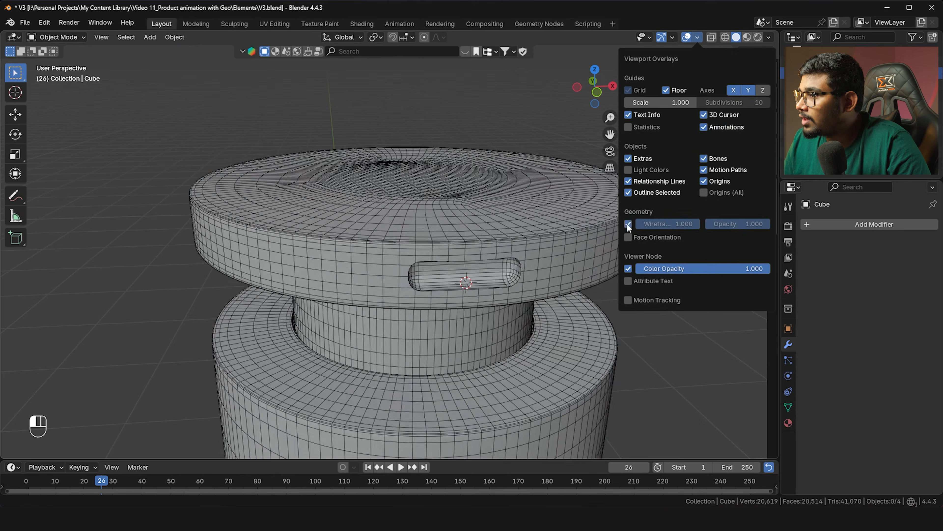
{"action": "middle_click_drag", "start_coordinate": [444, 275], "coordinate": [299, 252]}
{"action": "scroll", "coordinate": [309, 270], "scroll_direction": "up", "scroll_amount": 3}
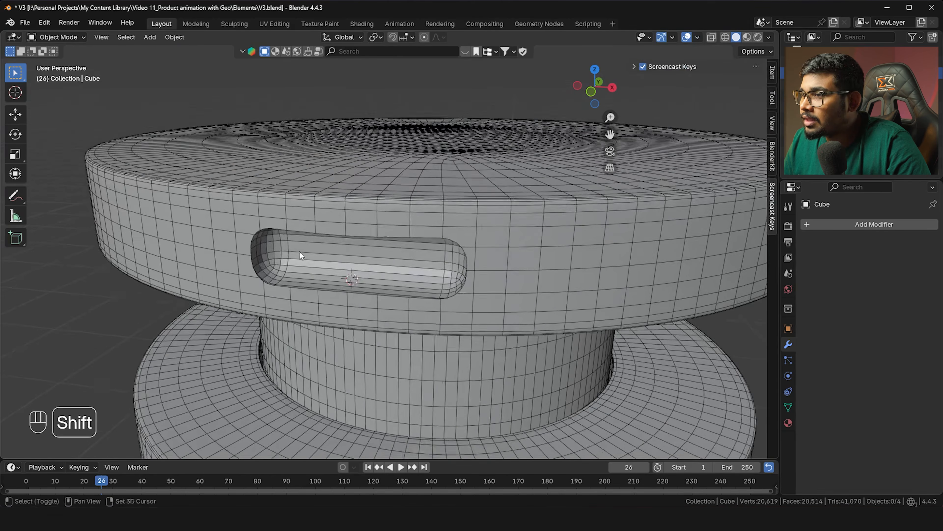
{"action": "scroll", "coordinate": [297, 250], "scroll_direction": "up", "scroll_amount": 2}
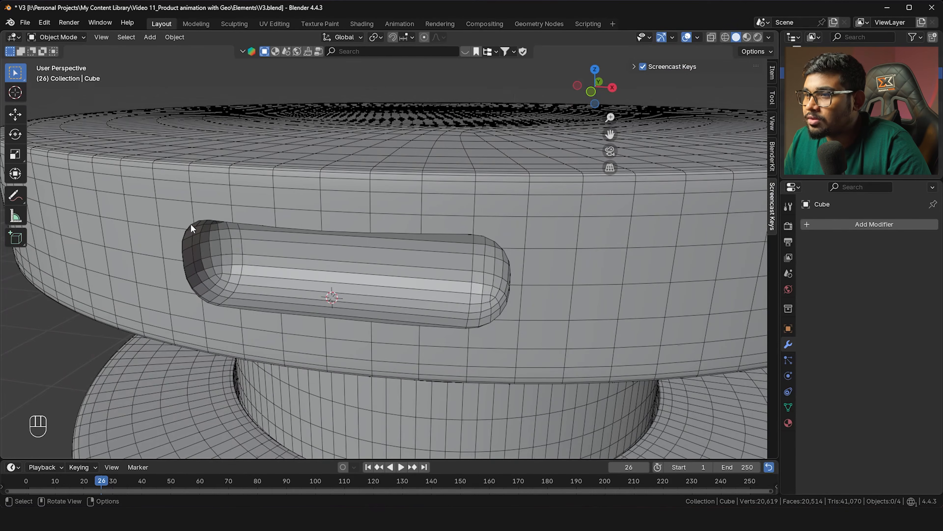
{"action": "middle_click_drag", "start_coordinate": [192, 224], "coordinate": [212, 226]}
{"action": "middle_click_drag", "start_coordinate": [538, 270], "coordinate": [518, 274]}
{"action": "scroll", "coordinate": [508, 250], "scroll_direction": "down", "scroll_amount": 4}
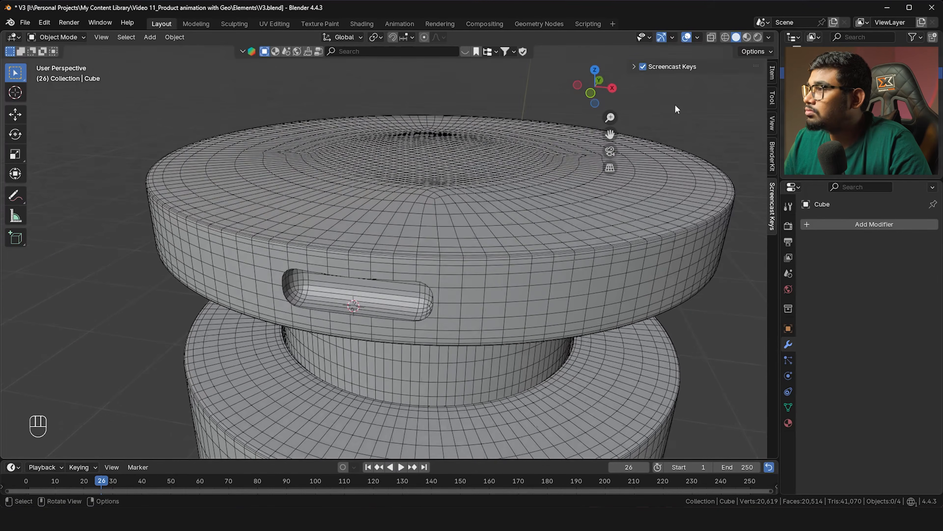
{"action": "left_click", "coordinate": [698, 37]}
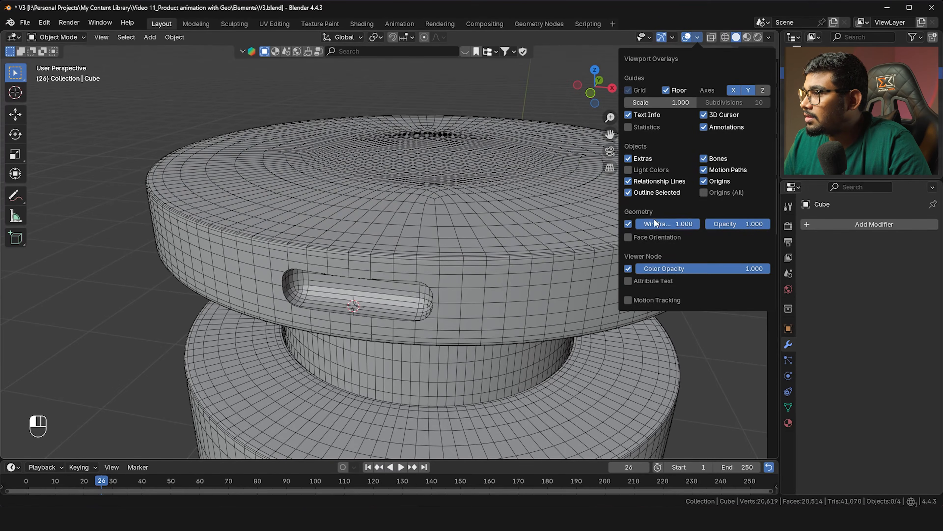
{"action": "left_click", "coordinate": [628, 224]}
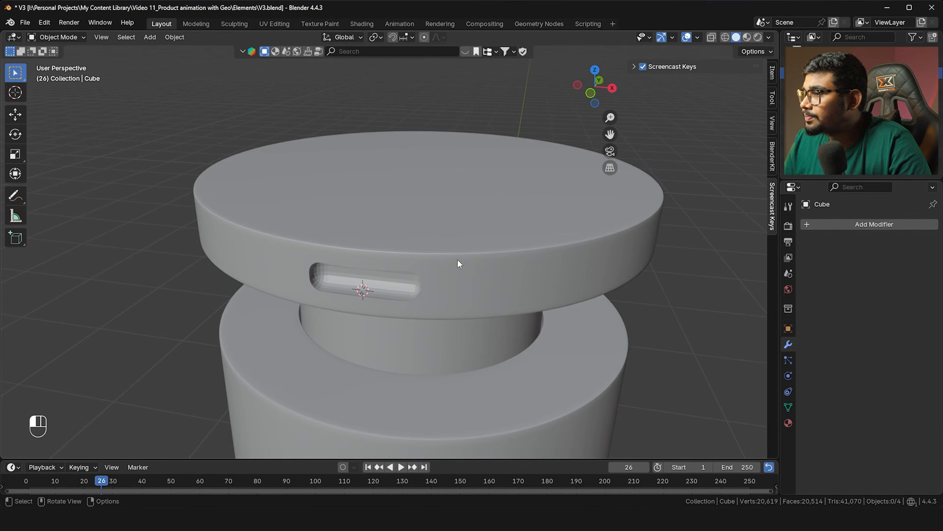
{"action": "left_click", "coordinate": [459, 263]}
Delete the cutter Cube and remove the Boolean modifier from Cylinder.001
{"action": "left_click", "coordinate": [364, 281]}
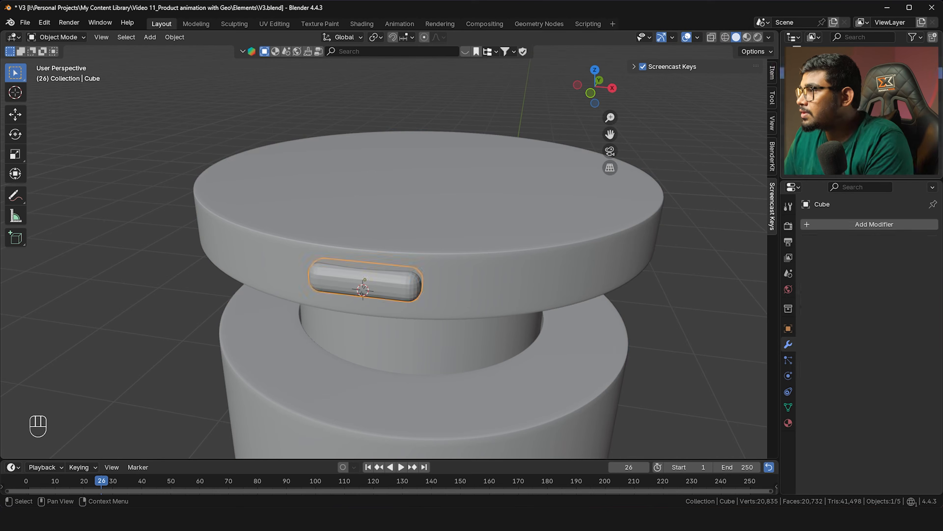
{"action": "key", "text": "Delete"}
{"action": "left_click", "coordinate": [609, 265]}
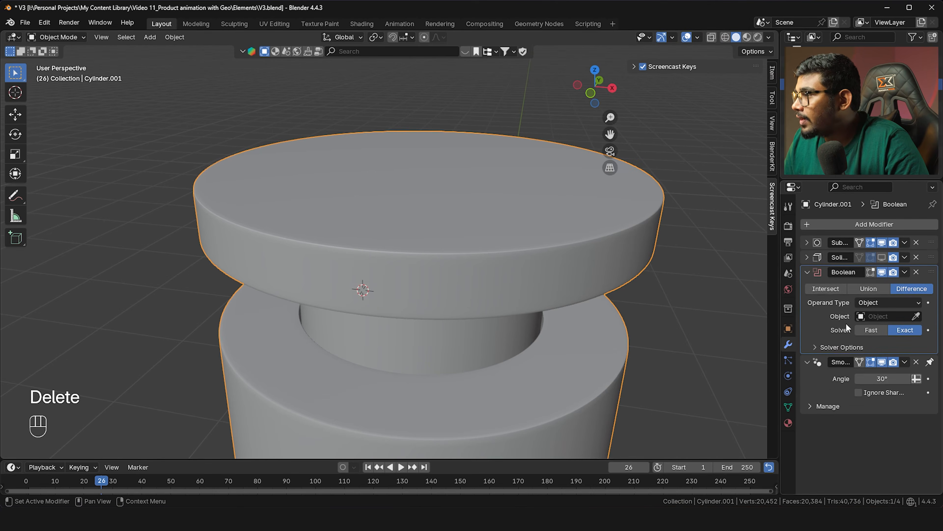
{"action": "left_click", "coordinate": [916, 272]}
Switch to front orthographic view with X-ray see-through enabled
{"action": "key", "text": "grave"}
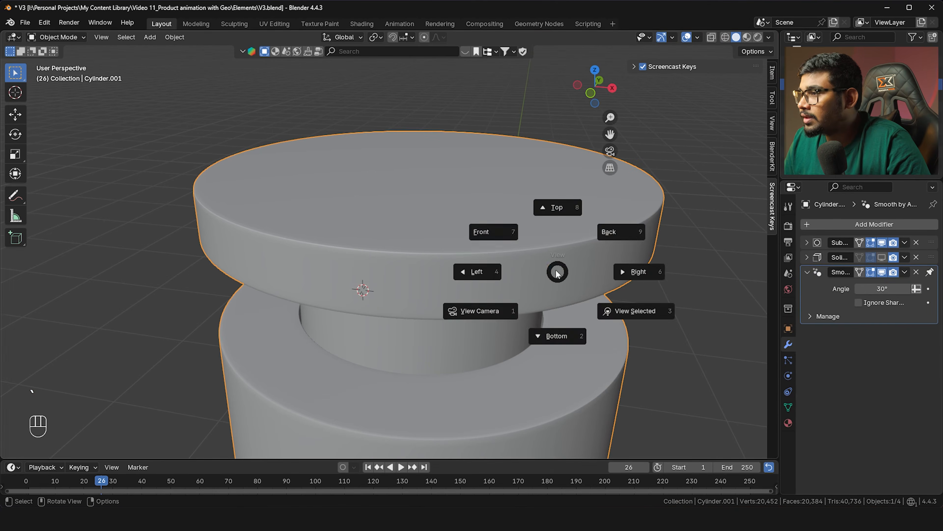
{"action": "left_click", "coordinate": [526, 249]}
{"action": "key", "text": "alt+z"}
Select all of the disc's mesh and rotate it about 5.4° around Z
{"action": "key", "text": "Tab"}
{"action": "scroll", "coordinate": [505, 230], "scroll_direction": "up", "scroll_amount": 2}
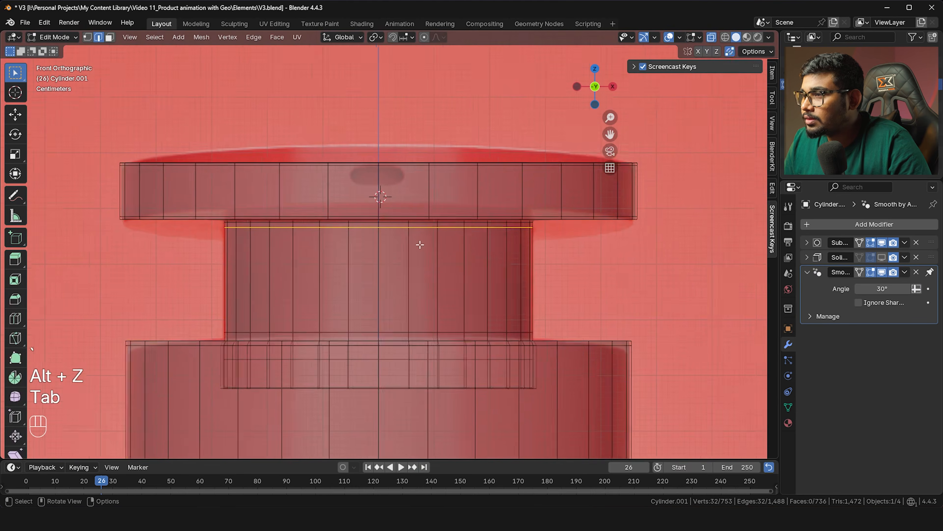
{"action": "left_click", "coordinate": [395, 210], "text": "alt"}
{"action": "key", "text": "alt+z"}
{"action": "scroll", "coordinate": [374, 160], "scroll_direction": "up", "scroll_amount": 2}
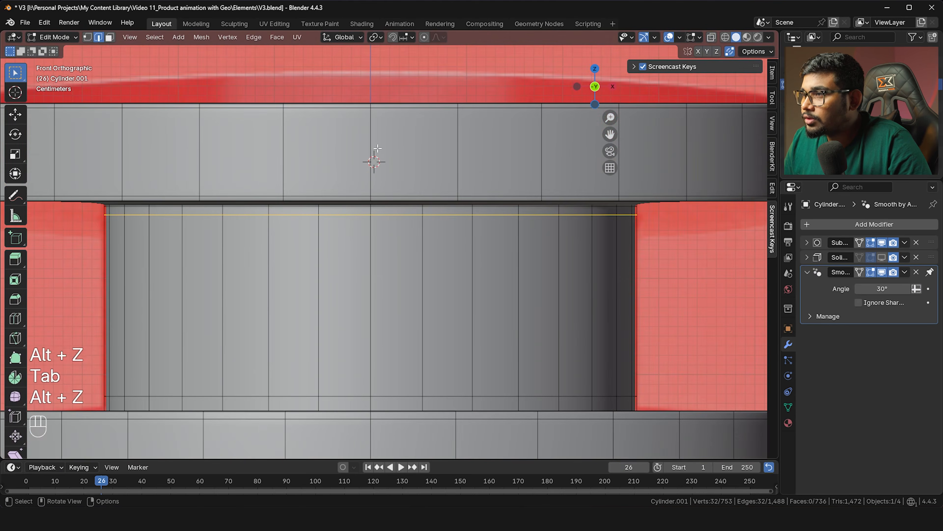
{"action": "scroll", "coordinate": [378, 148], "scroll_direction": "down", "scroll_amount": 1}
{"action": "key", "text": "Tab"}
{"action": "key", "text": "Tab"}
{"action": "key", "text": "a"}
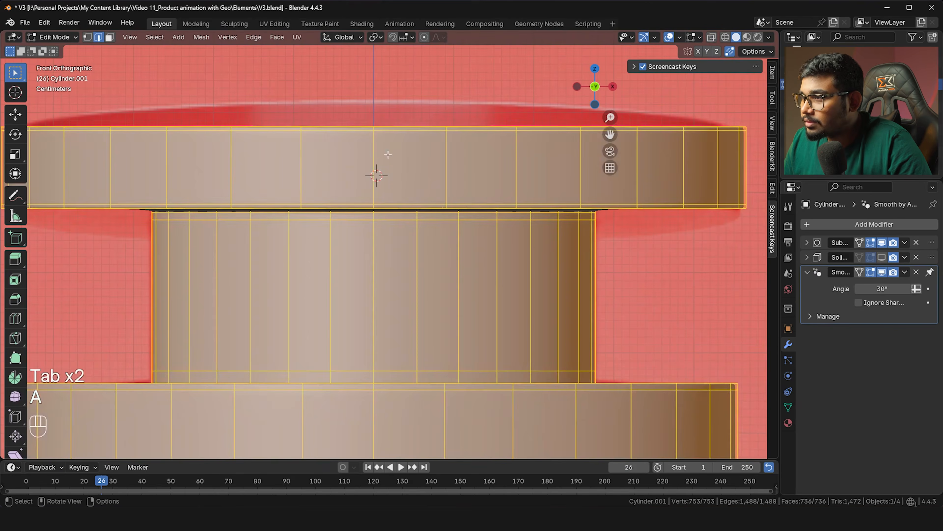
{"action": "key", "text": "alt+z"}
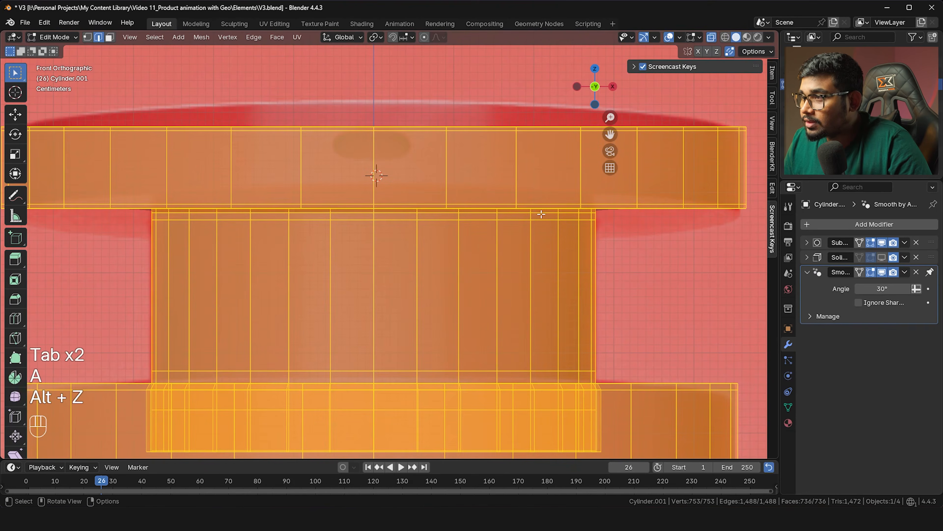
{"action": "key", "text": "r"}
{"action": "key", "text": "z"}
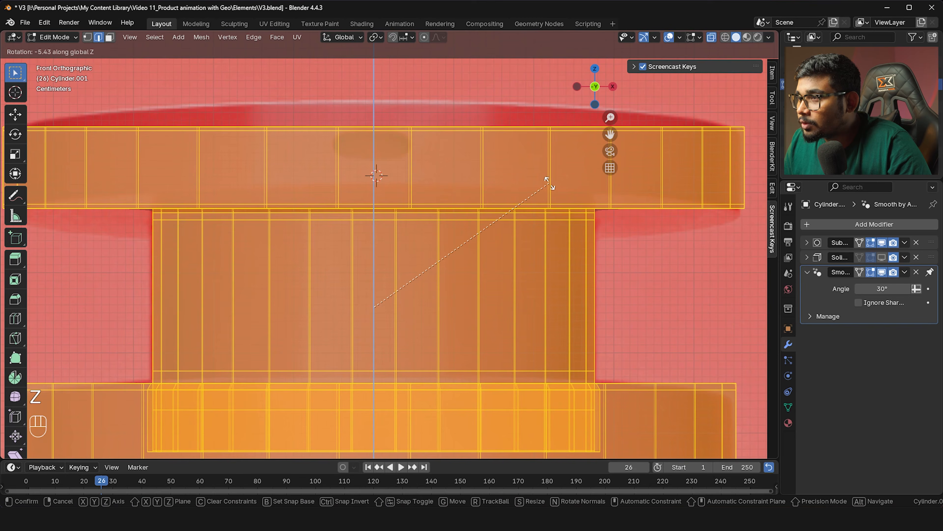
{"action": "left_click", "coordinate": [551, 181]}
{"action": "key", "text": "Tab"}
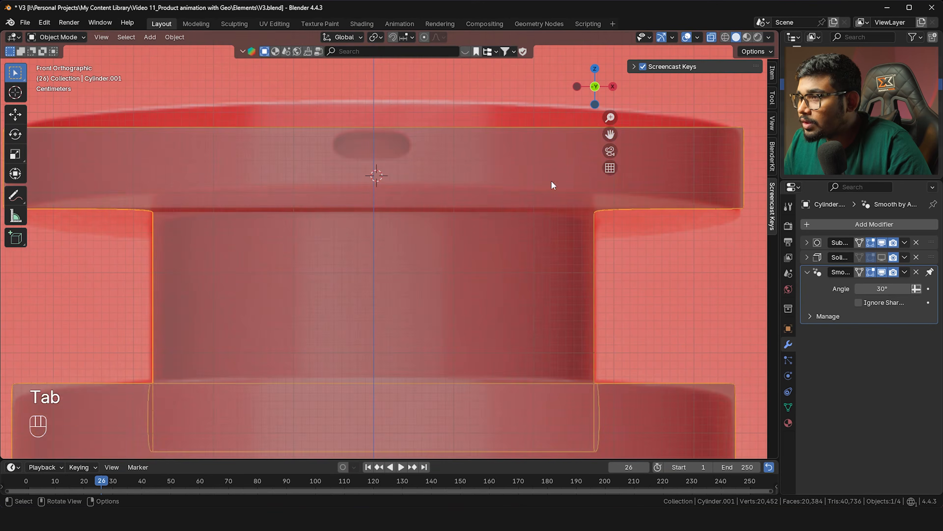
Re-enter Edit Mode with X-ray off and select a single vertical edge on the rim
{"action": "key", "text": "alt+z"}
{"action": "key", "text": "Tab"}
{"action": "scroll", "coordinate": [375, 173], "scroll_direction": "up", "scroll_amount": 1}
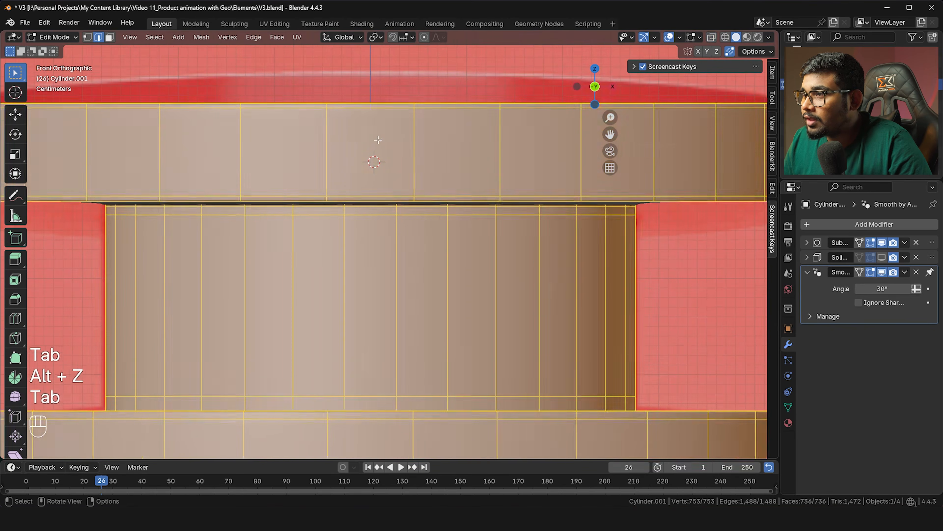
{"action": "key", "text": "alt+z"}
{"action": "key", "text": "alt+z"}
{"action": "key", "text": "Tab"}
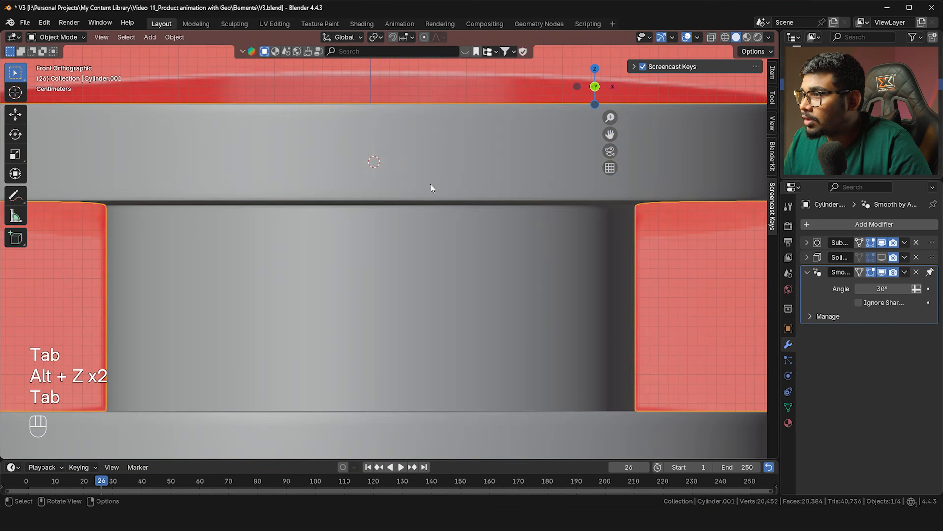
{"action": "scroll", "coordinate": [398, 162], "scroll_direction": "down", "scroll_amount": 1}
{"action": "key", "text": "Tab"}
{"action": "left_click", "coordinate": [405, 170]}
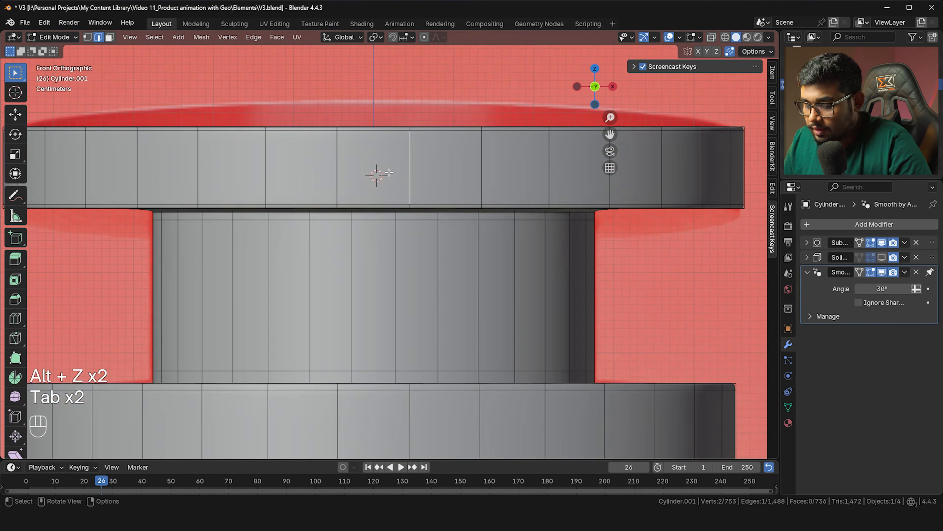
Select a rim face and try a loop cut across the rim, then undo it
{"action": "key", "text": "3"}
{"action": "left_click", "coordinate": [373, 174]}
{"action": "scroll", "coordinate": [373, 176], "scroll_direction": "up", "scroll_amount": 1}
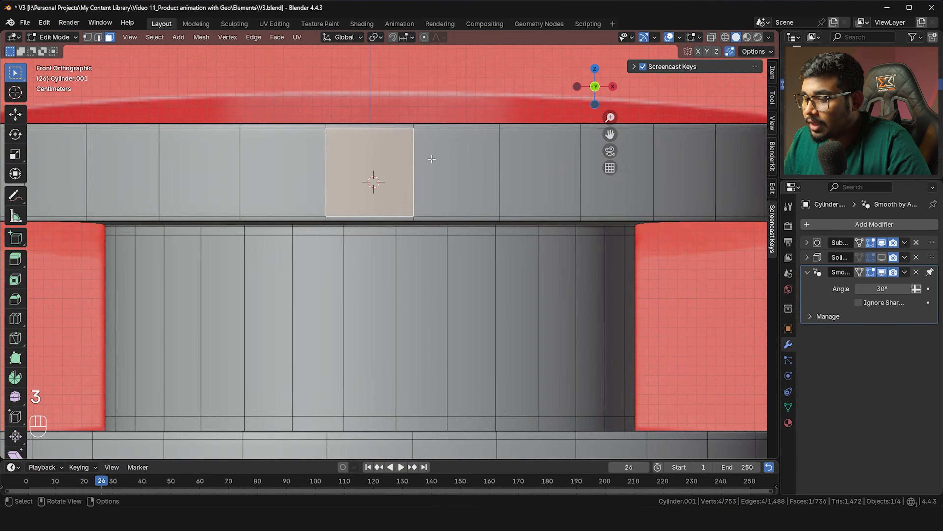
{"action": "scroll", "coordinate": [429, 163], "scroll_direction": "up", "scroll_amount": 1}
{"action": "key", "text": "ctrl+r"}
{"action": "left_click", "coordinate": [424, 166]}
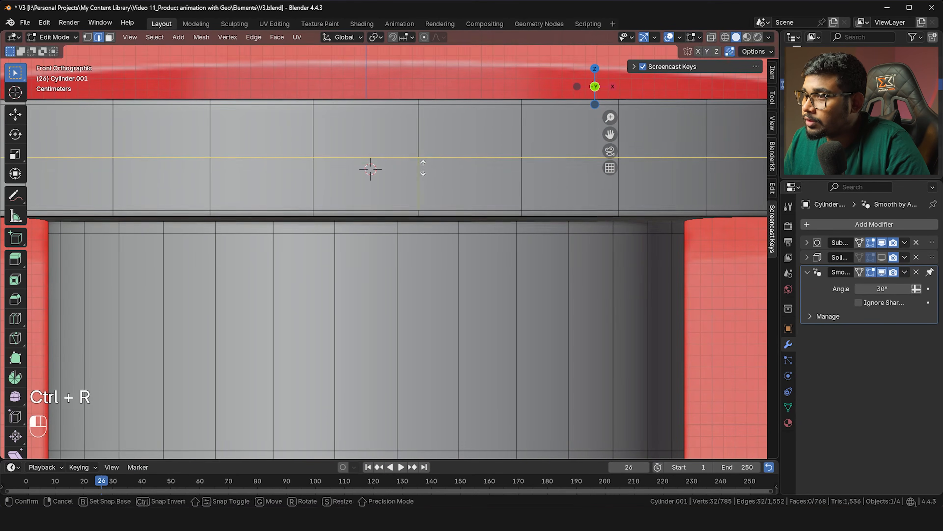
{"action": "left_click", "coordinate": [415, 161]}
{"action": "scroll", "coordinate": [402, 162], "scroll_direction": "up", "scroll_amount": 1}
{"action": "key", "text": "ctrl+z"}
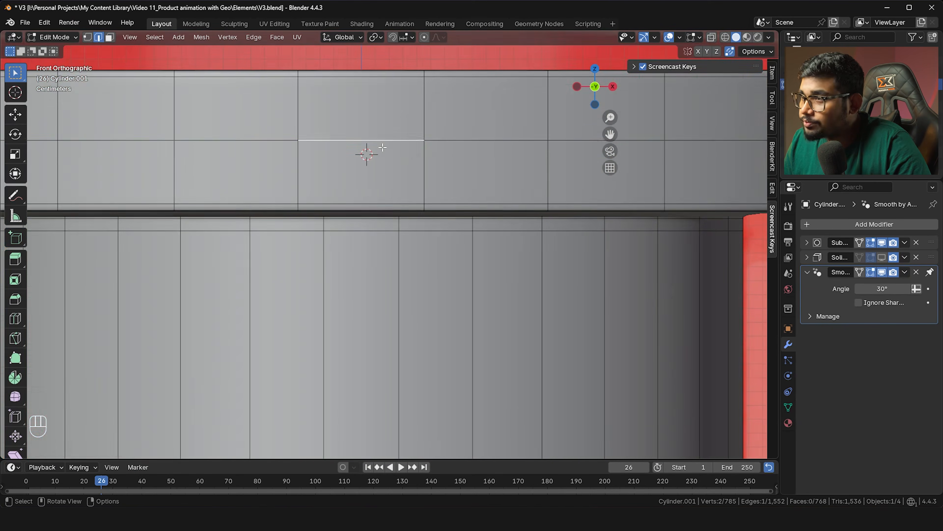
{"action": "scroll", "coordinate": [394, 209], "scroll_direction": "down", "scroll_amount": 3}
{"action": "scroll", "coordinate": [406, 204], "scroll_direction": "up", "scroll_amount": 1}
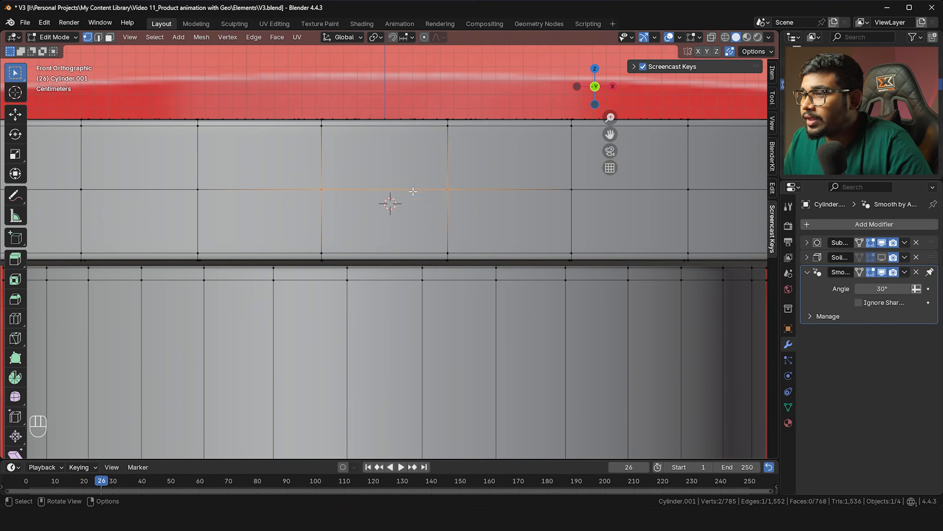
Bevel the selected rim edge into a hexagonal patch and select its middle edge
{"action": "key", "text": "ctrl+b"}
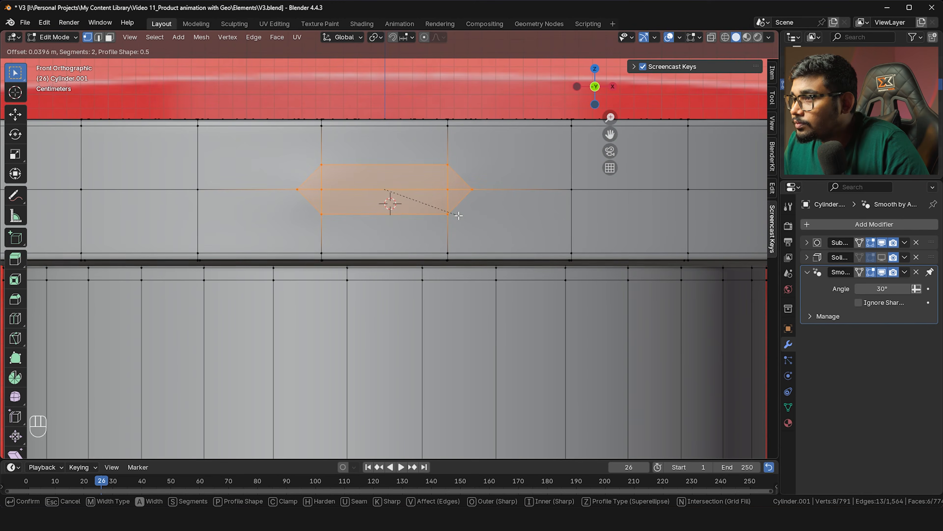
{"action": "left_click", "coordinate": [458, 214]}
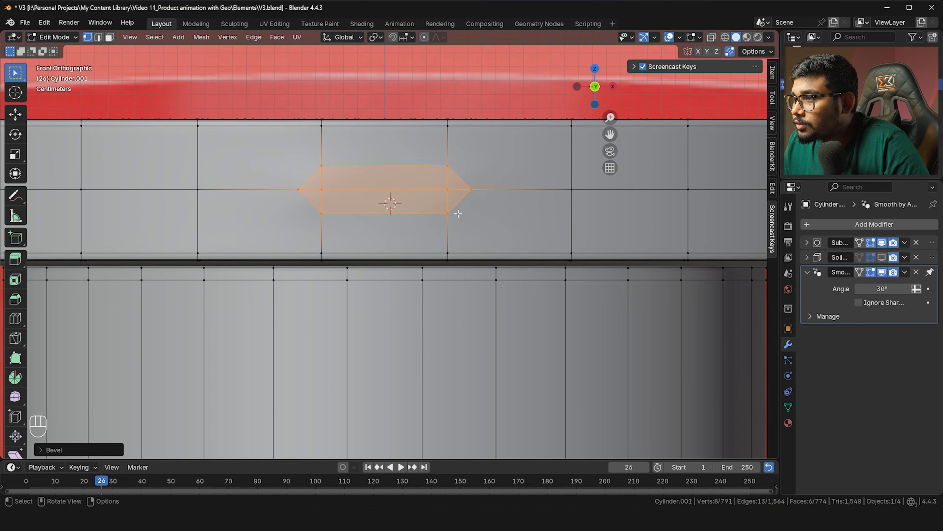
{"action": "key", "text": "2"}
{"action": "scroll", "coordinate": [433, 202], "scroll_direction": "up", "scroll_amount": 1}
{"action": "left_click", "coordinate": [375, 179]}
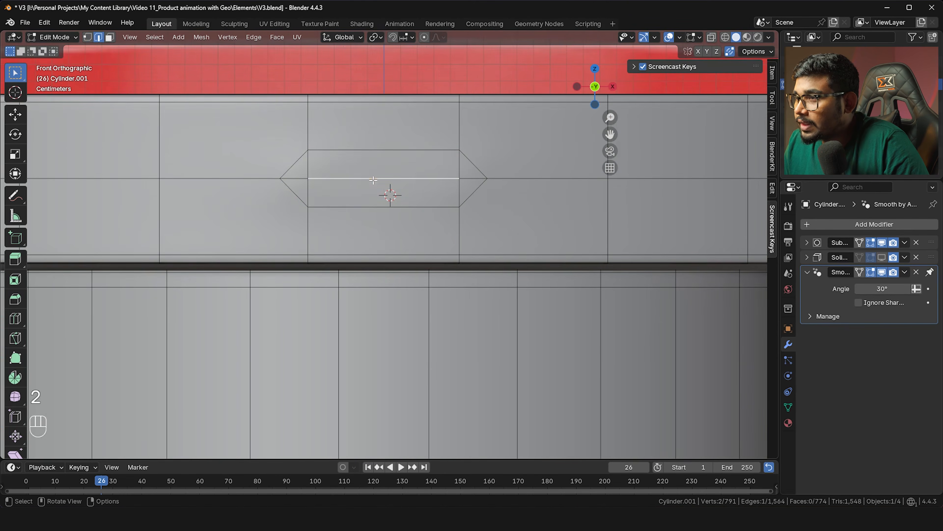
Delete the patch's middle edge to open a hole, then select its vertex loop in X-ray
{"action": "key", "text": "x"}
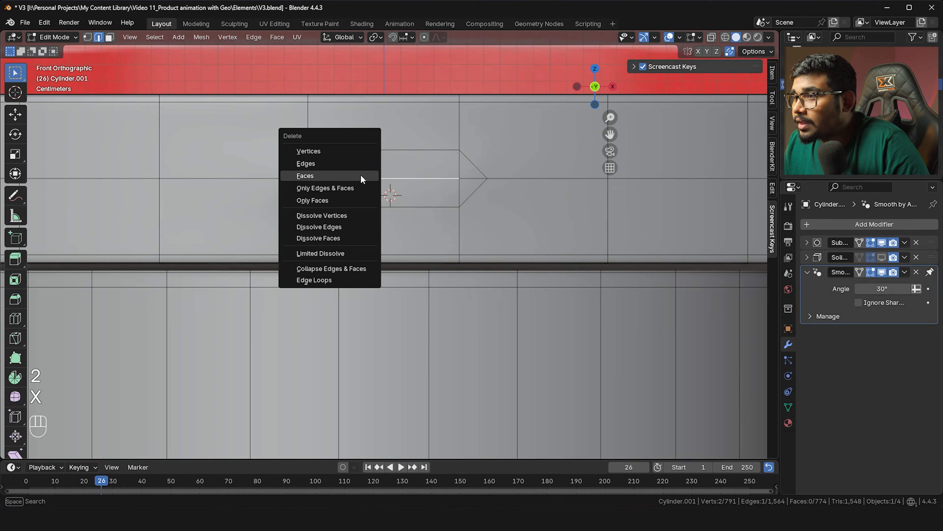
{"action": "left_click", "coordinate": [326, 164]}
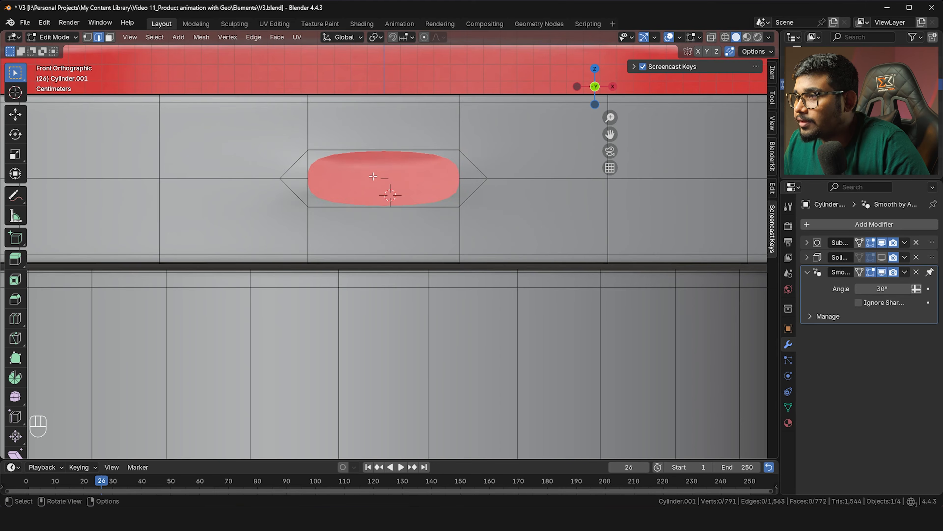
{"action": "key", "text": "alt+z"}
{"action": "key", "text": "alt+z"}
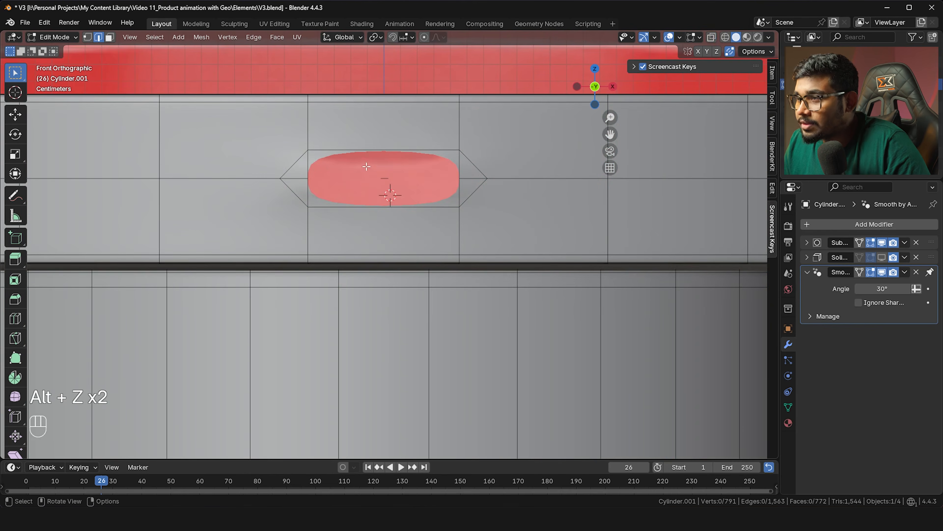
{"action": "key", "text": "1"}
{"action": "left_click", "coordinate": [384, 190], "text": "alt"}
{"action": "middle_click_drag", "start_coordinate": [385, 189], "coordinate": [492, 283]}
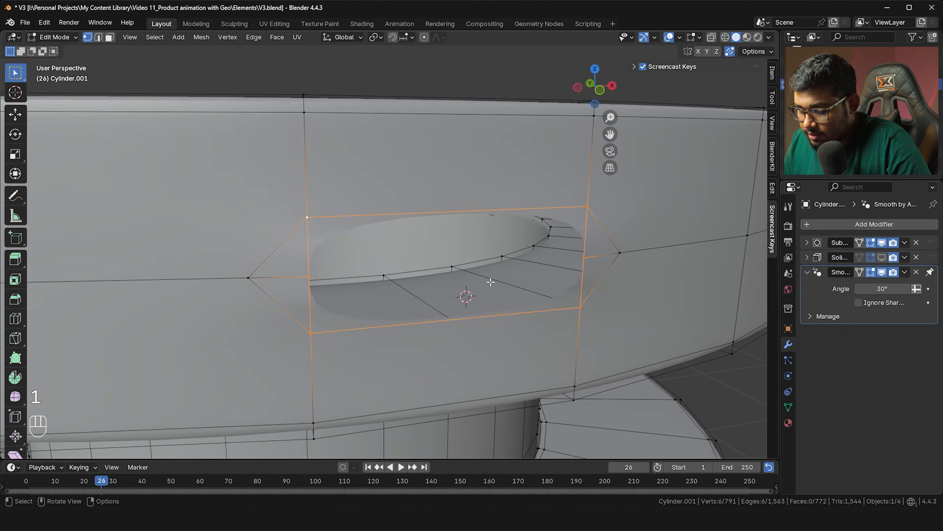
Extrude the hole's vertex loop inward along Y and grid-fill it
{"action": "key", "text": "e"}
{"action": "key", "text": "y"}
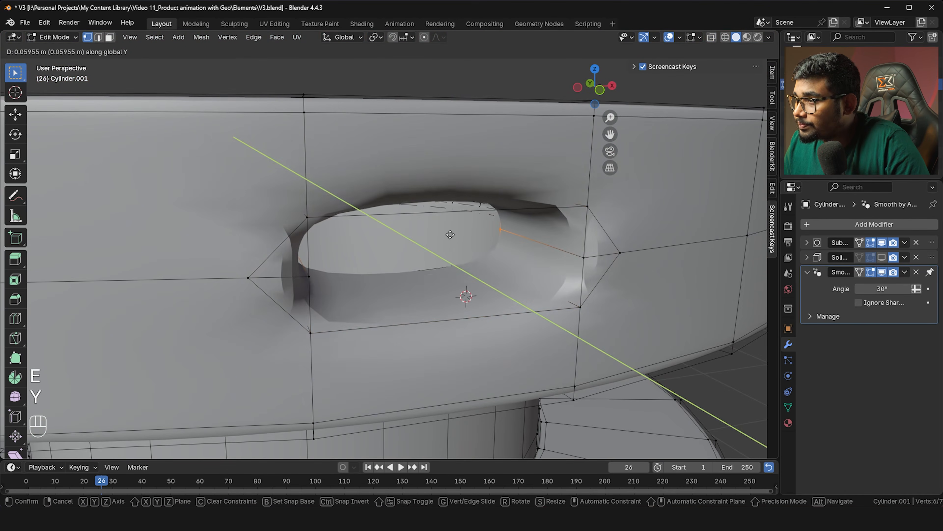
{"action": "left_click", "coordinate": [447, 233]}
{"action": "key", "text": "ctrl+f"}
{"action": "left_click", "coordinate": [452, 244]}
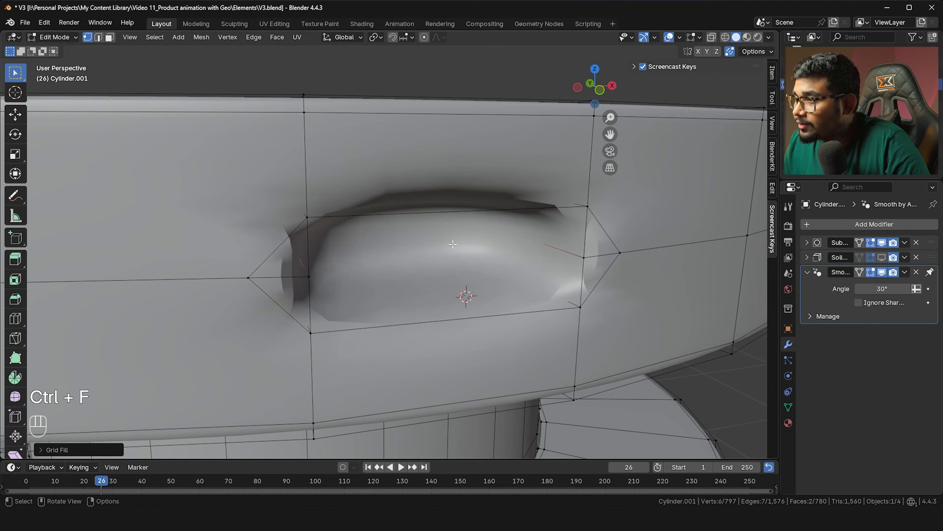
Add two loop cuts around the filled hole, sliding the second toward its rim
{"action": "key", "text": "ctrl+r"}
{"action": "left_click", "coordinate": [543, 261]}
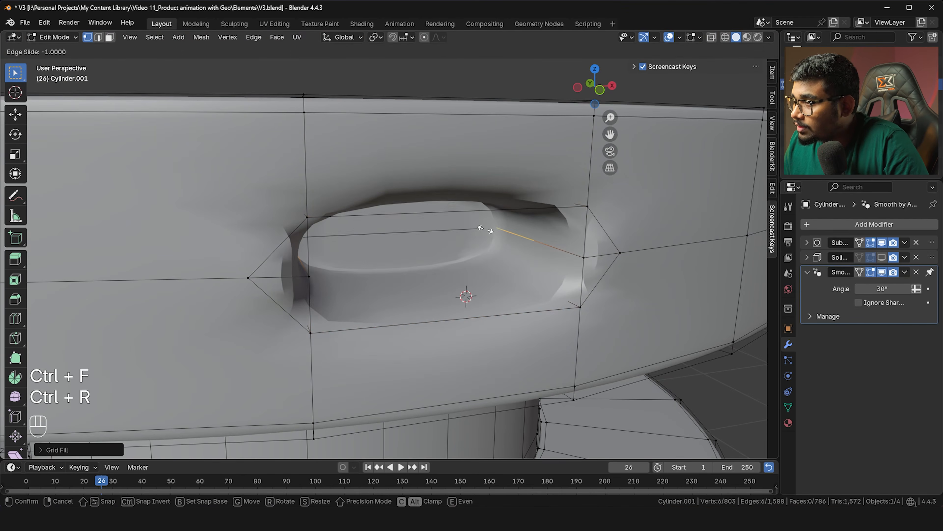
{"action": "left_click", "coordinate": [508, 245]}
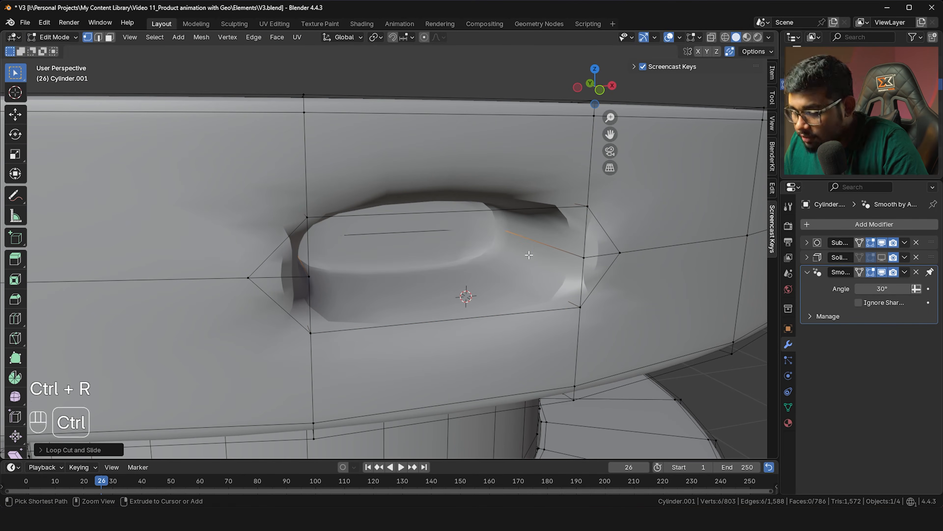
{"action": "key", "text": "ctrl+r"}
{"action": "left_click", "coordinate": [568, 308]}
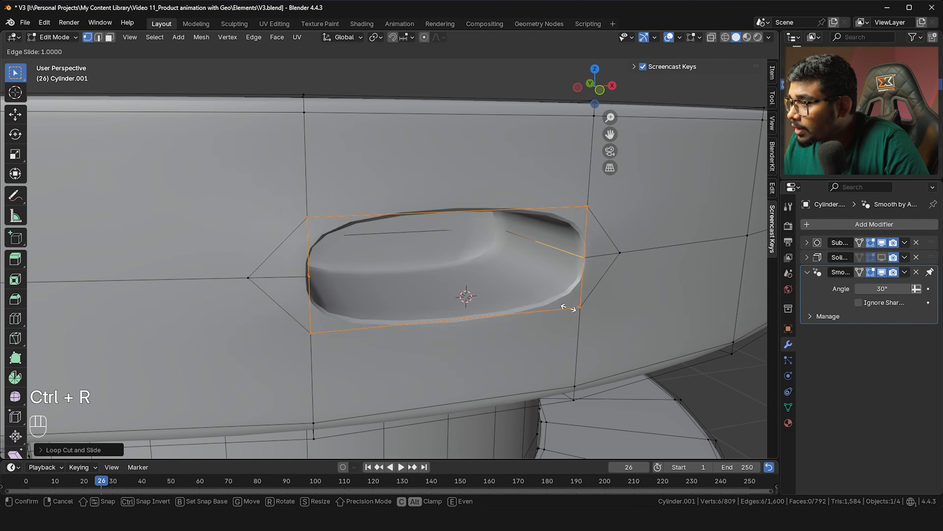
{"action": "left_click", "coordinate": [556, 297]}
Set the Subdivision modifier's render level to 3 and return to Object Mode
{"action": "left_click", "coordinate": [806, 242]}
{"action": "left_click", "coordinate": [917, 273]}
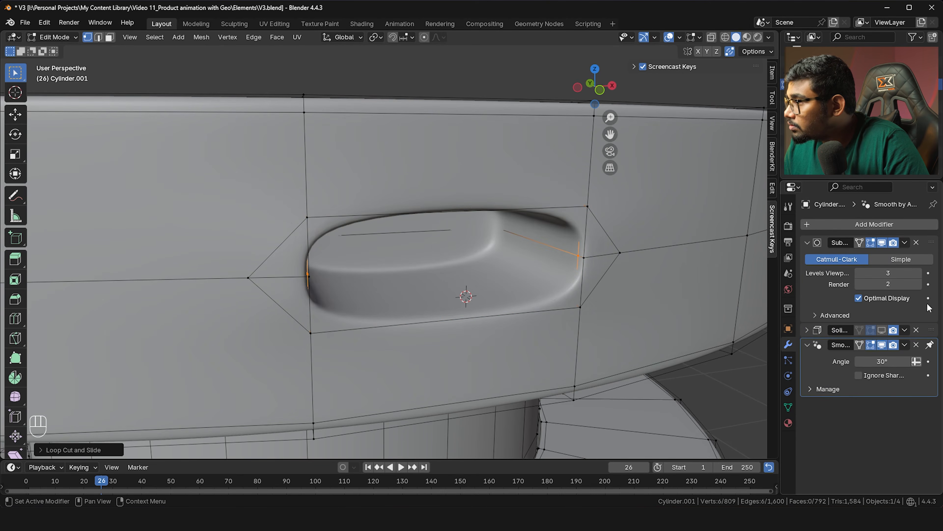
{"action": "left_click", "coordinate": [919, 284]}
{"action": "scroll", "coordinate": [477, 246], "scroll_direction": "down", "scroll_amount": 3}
{"action": "scroll", "coordinate": [476, 245], "scroll_direction": "up", "scroll_amount": 3}
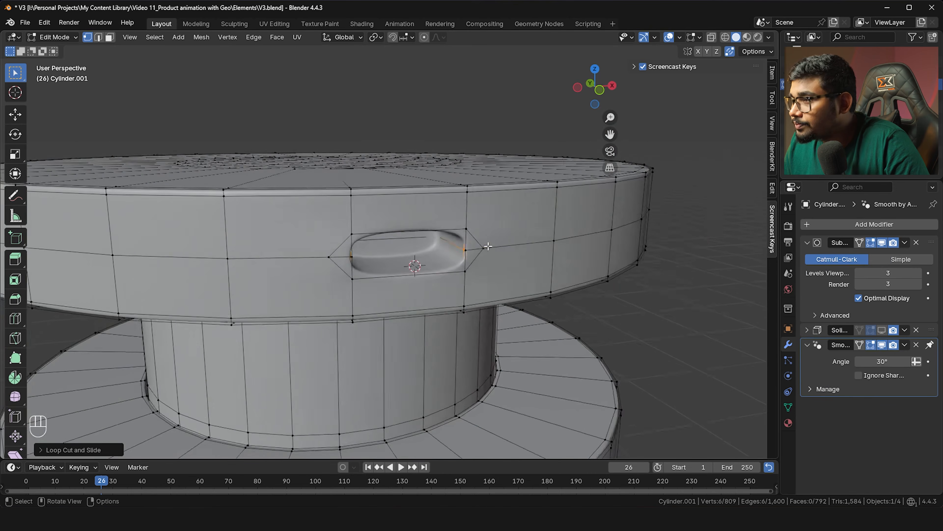
{"action": "key", "text": "Tab"}
{"action": "scroll", "coordinate": [407, 223], "scroll_direction": "down", "scroll_amount": 4}
{"action": "middle_click_drag", "start_coordinate": [406, 223], "coordinate": [469, 220]}
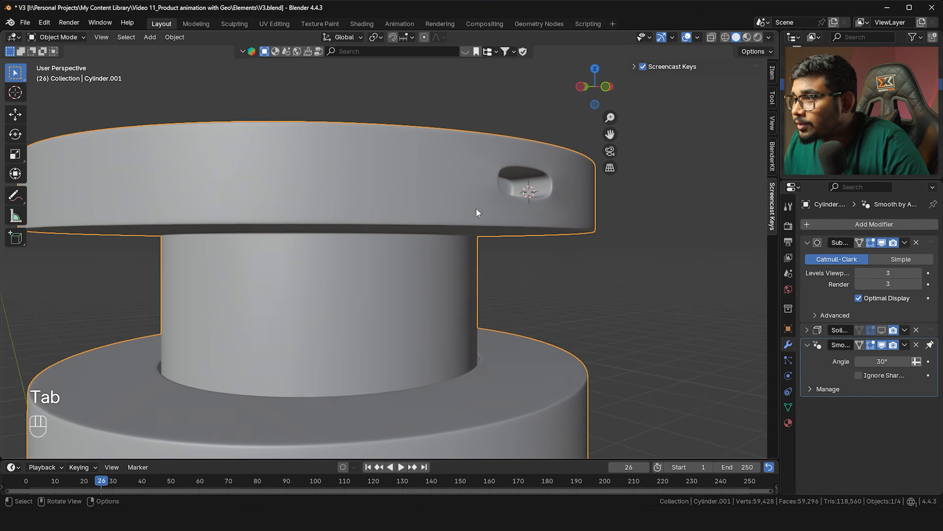
{"action": "scroll", "coordinate": [523, 196], "scroll_direction": "up", "scroll_amount": 3}
{"action": "middle_click_drag", "start_coordinate": [524, 196], "coordinate": [433, 234]}
{"action": "key", "text": "Tab"}
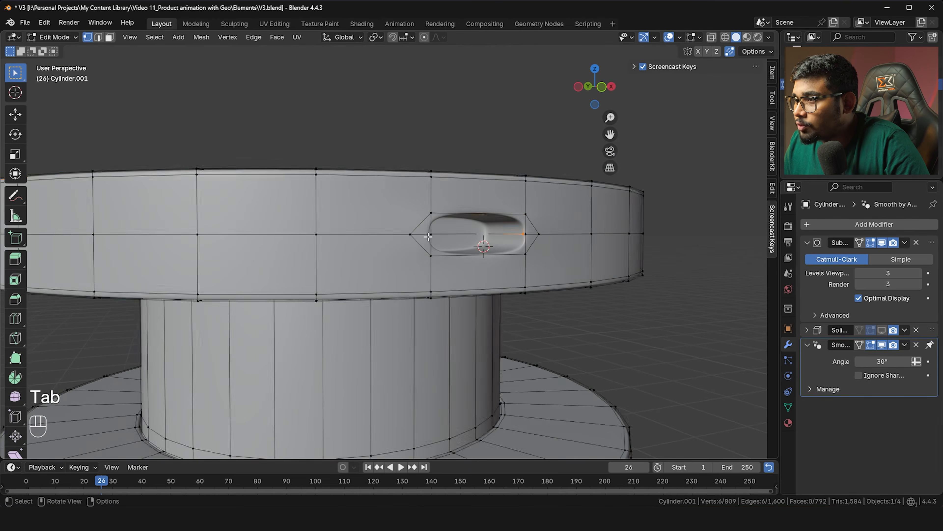
{"action": "scroll", "coordinate": [415, 234], "scroll_direction": "up", "scroll_amount": 3}
{"action": "middle_click_drag", "start_coordinate": [439, 212], "coordinate": [374, 237]}
{"action": "scroll", "coordinate": [325, 189], "scroll_direction": "up", "scroll_amount": 3}
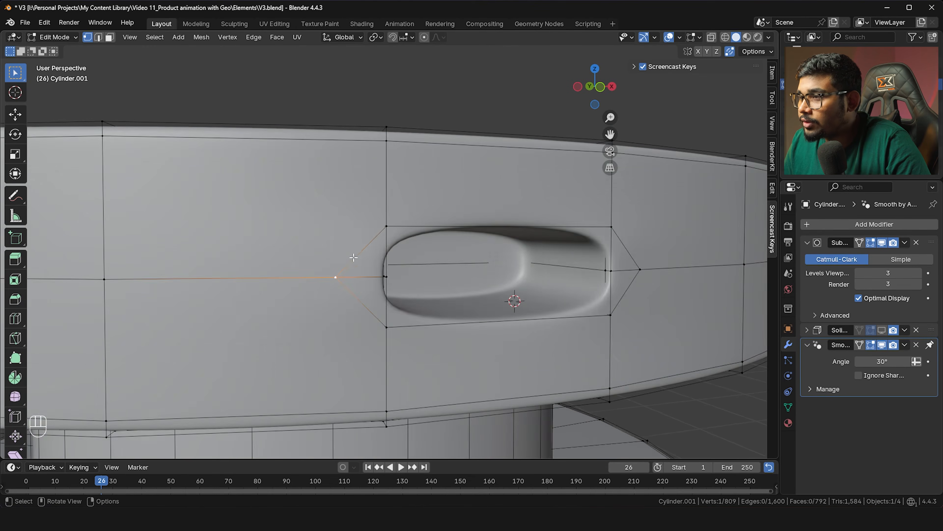
{"action": "middle_click_drag", "start_coordinate": [169, 241], "coordinate": [243, 229], "text": "shift"}
{"action": "left_click", "coordinate": [22, 197]}
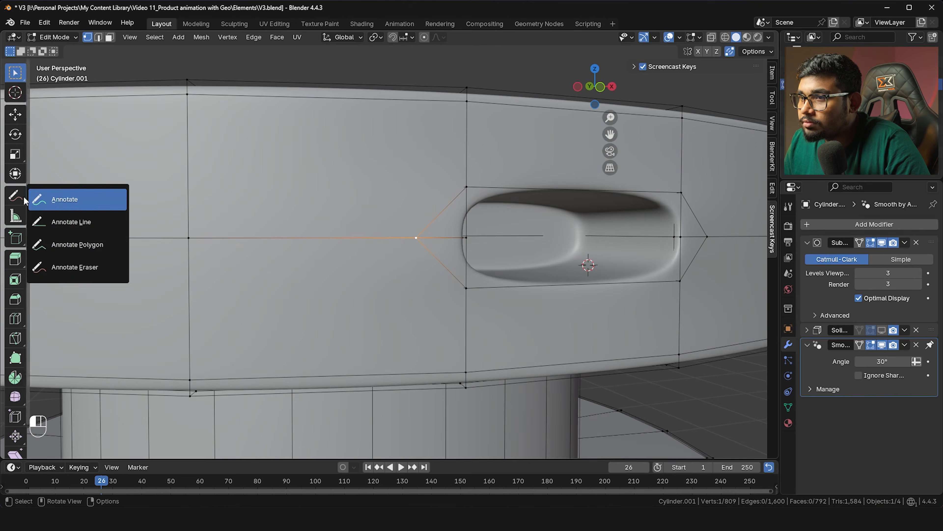
{"action": "left_click", "coordinate": [67, 197]}
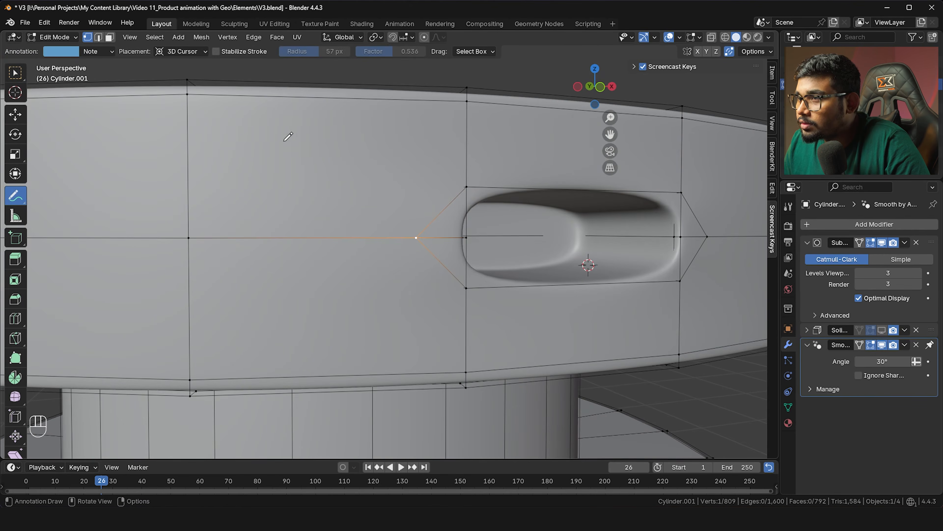
{"action": "left_click_drag", "start_coordinate": [197, 99], "coordinate": [187, 98]}
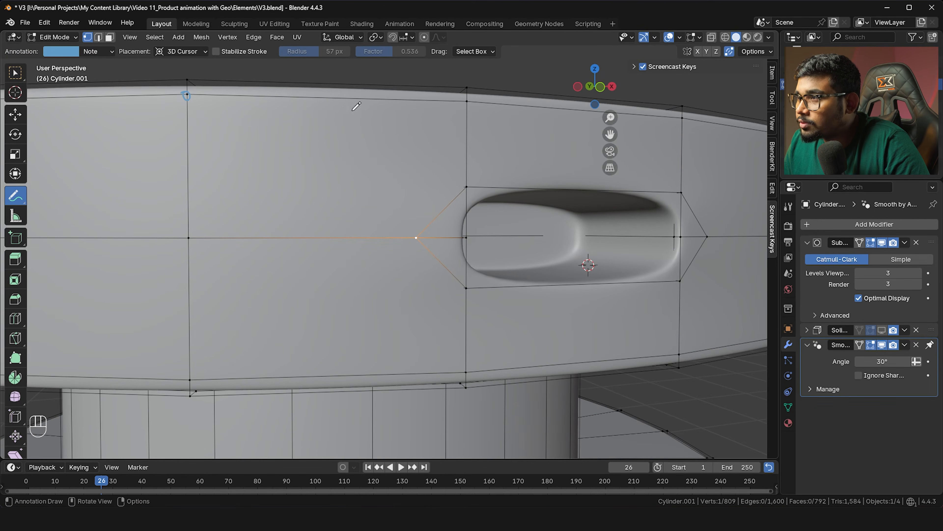
{"action": "left_click_drag", "start_coordinate": [465, 95], "coordinate": [472, 97]}
{"action": "left_click_drag", "start_coordinate": [465, 178], "coordinate": [464, 188]}
{"action": "mouse_move", "coordinate": [424, 229]}
{"action": "left_mouse_down"}
{"action": "mouse_move", "coordinate": [408, 237]}
{"action": "mouse_move", "coordinate": [425, 232]}
{"action": "left_mouse_up"}
{"action": "left_click_drag", "start_coordinate": [183, 234], "coordinate": [189, 227]}
{"action": "mouse_move", "coordinate": [447, 219]}
{"action": "left_mouse_down"}
{"action": "mouse_move", "coordinate": [464, 214]}
{"action": "mouse_move", "coordinate": [474, 227]}
{"action": "left_mouse_up"}
{"action": "left_click_drag", "start_coordinate": [470, 281], "coordinate": [481, 273]}
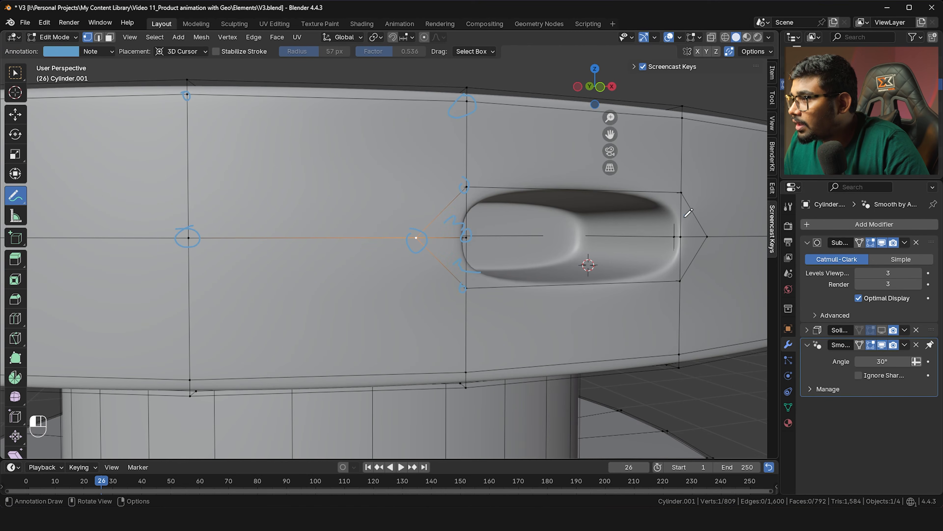
{"action": "middle_click_drag", "start_coordinate": [691, 223], "coordinate": [304, 235]}
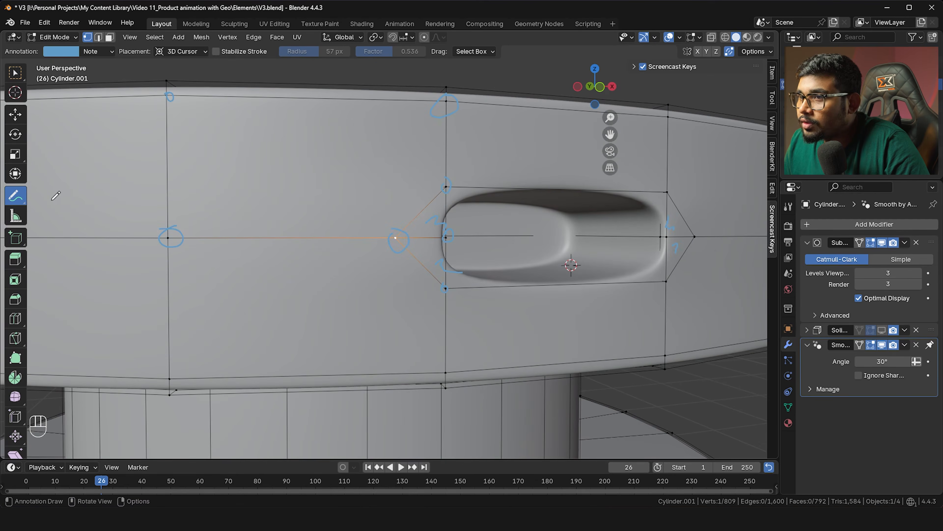
{"action": "left_click", "coordinate": [15, 195]}
{"action": "left_click", "coordinate": [15, 73]}
{"action": "middle_click_drag", "start_coordinate": [364, 230], "coordinate": [389, 237]}
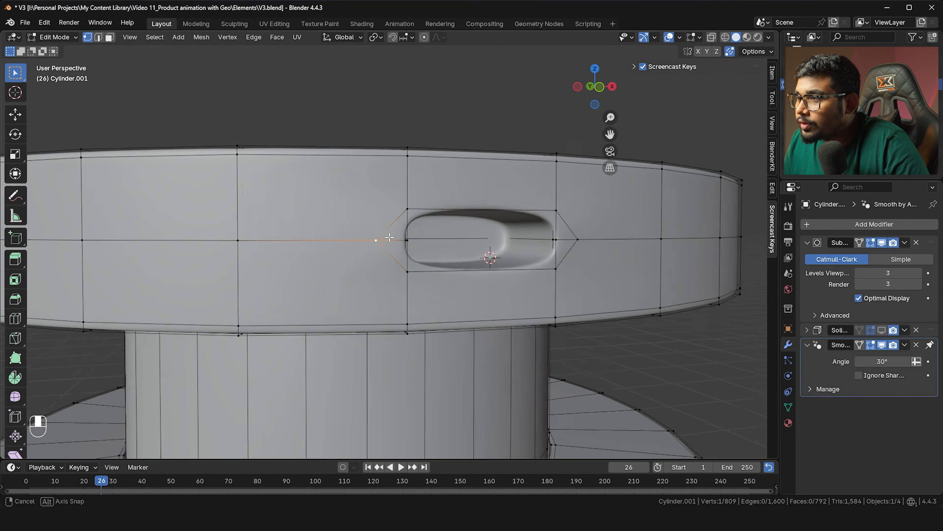
{"action": "scroll", "coordinate": [388, 237], "scroll_direction": "up", "scroll_amount": 2}
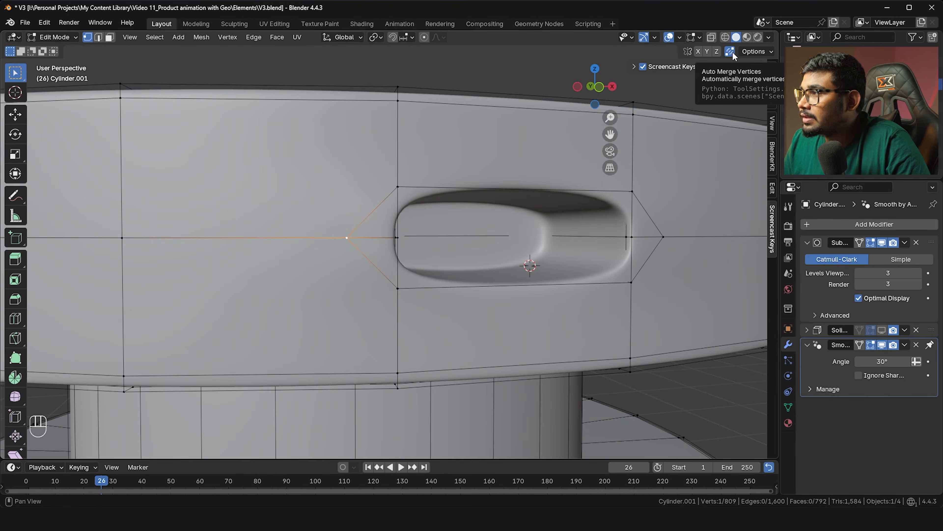
{"action": "key", "text": "g"}
{"action": "key", "text": "g"}
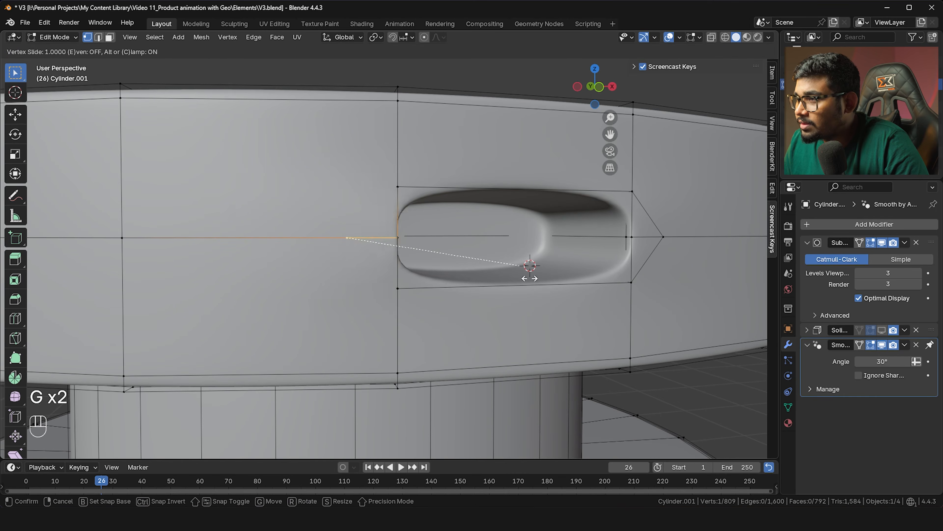
{"action": "left_click", "coordinate": [529, 278]}
{"action": "middle_click_drag", "start_coordinate": [517, 285], "coordinate": [535, 278]}
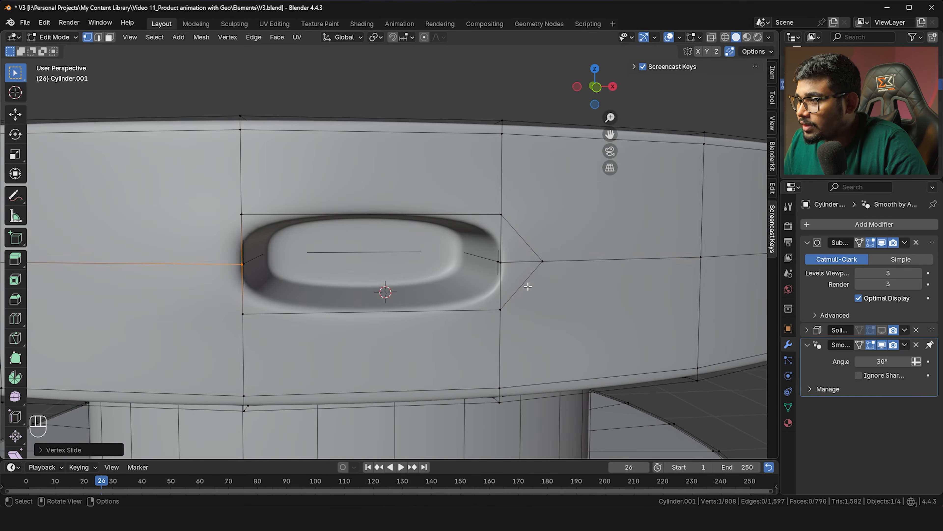
{"action": "left_click", "coordinate": [541, 274]}
{"action": "key", "text": "g"}
{"action": "key", "text": "g"}
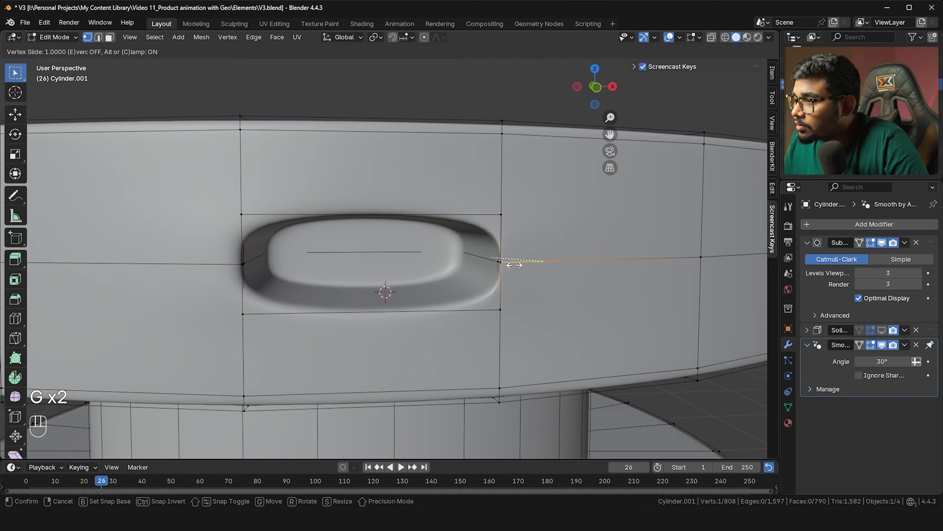
{"action": "left_click", "coordinate": [400, 261]}
{"action": "scroll", "coordinate": [399, 262], "scroll_direction": "down", "scroll_amount": 4}
{"action": "key", "text": "Tab"}
{"action": "middle_click_drag", "start_coordinate": [442, 260], "coordinate": [478, 264]}
{"action": "scroll", "coordinate": [497, 268], "scroll_direction": "up", "scroll_amount": 3}
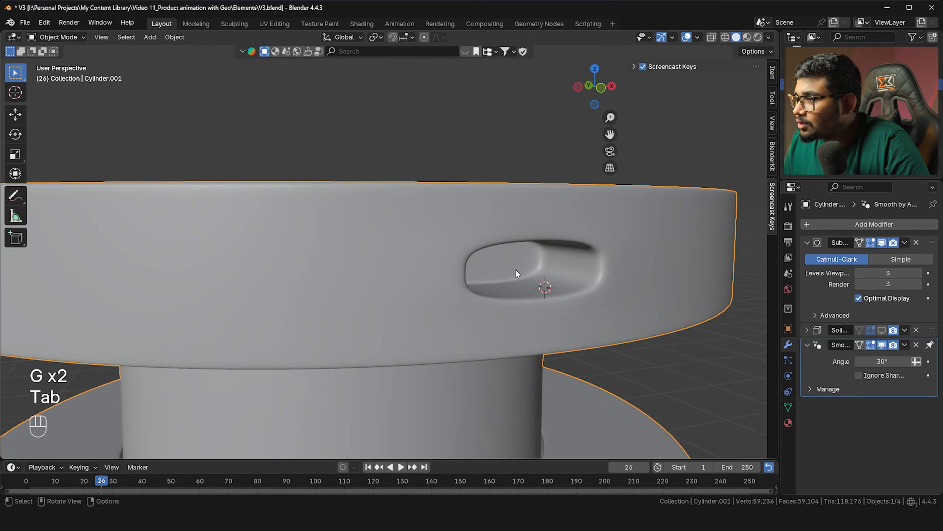
{"action": "key", "text": "Tab"}
{"action": "key", "text": "ctrl+z"}
{"action": "key", "text": "ctrl+z"}
{"action": "key", "text": "ctrl+z"}
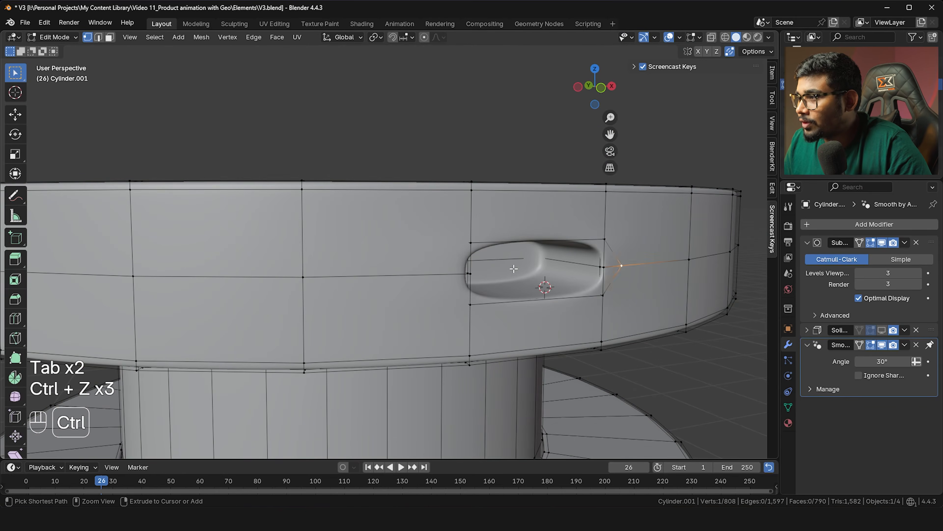
{"action": "key", "text": "ctrl+z"}
Merge the recess's left tip vertex into its rim vertex
{"action": "scroll", "coordinate": [445, 278], "scroll_direction": "up", "scroll_amount": 2}
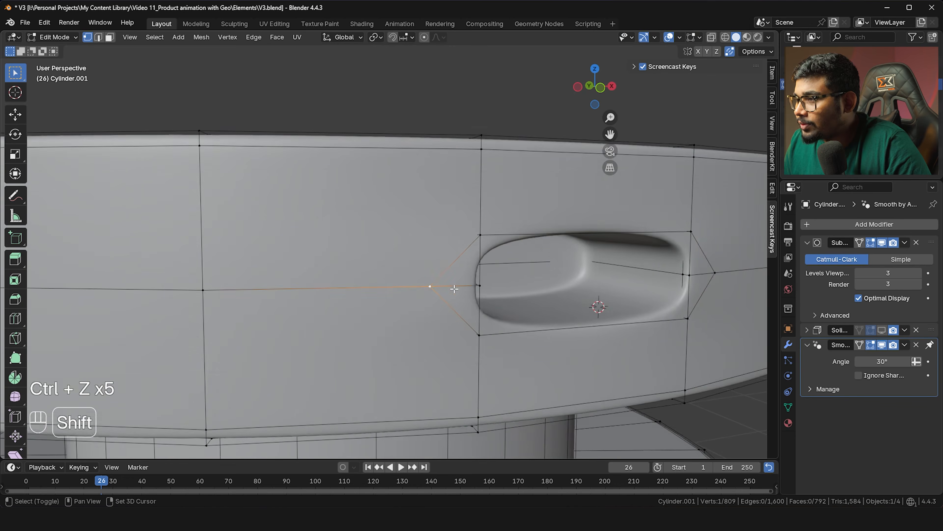
{"action": "middle_click_drag", "start_coordinate": [452, 288], "coordinate": [434, 285], "text": "shift"}
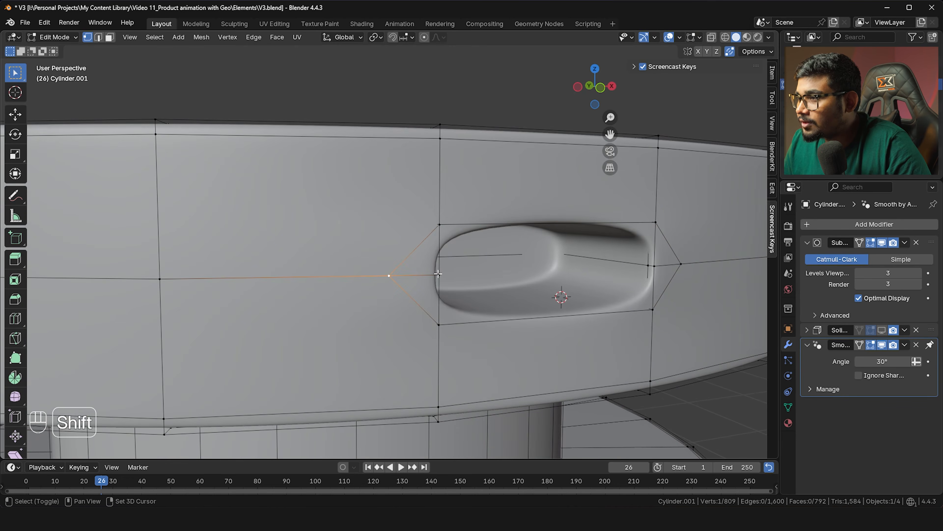
{"action": "middle_click_drag", "start_coordinate": [444, 273], "coordinate": [457, 282], "text": "shift"}
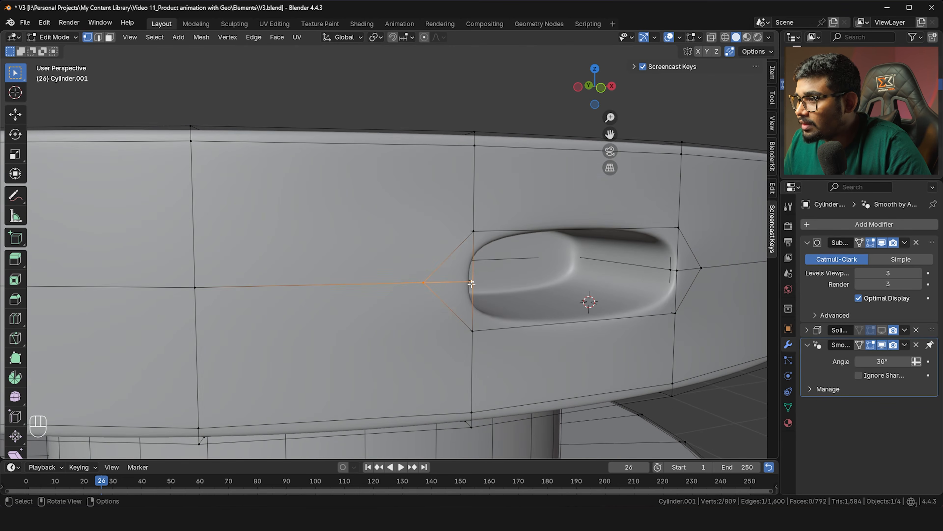
{"action": "key", "text": "m"}
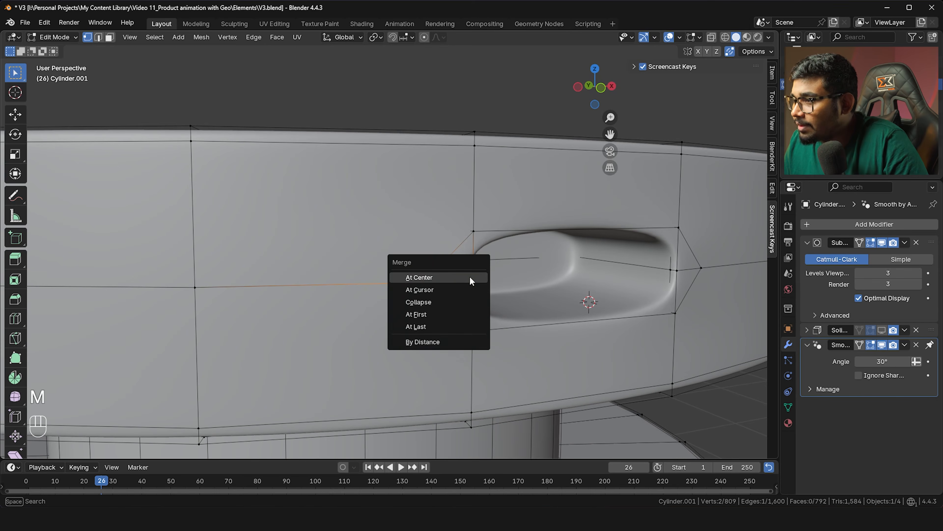
{"action": "key", "text": "ctrl+z"}
{"action": "left_click", "coordinate": [459, 299]}
Merge the right tip vertex into its neighbouring rim vertex
{"action": "middle_click_drag", "start_coordinate": [463, 301], "coordinate": [481, 294]}
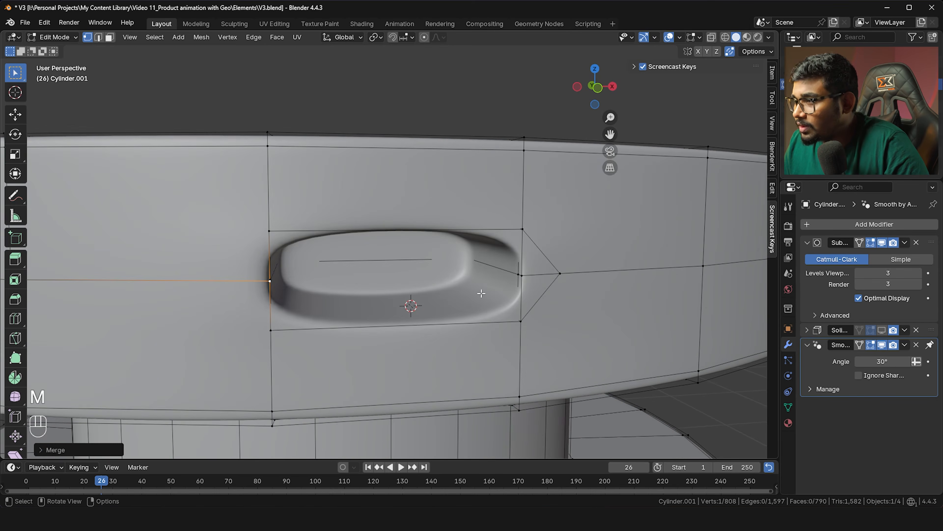
{"action": "left_click", "coordinate": [521, 278]}
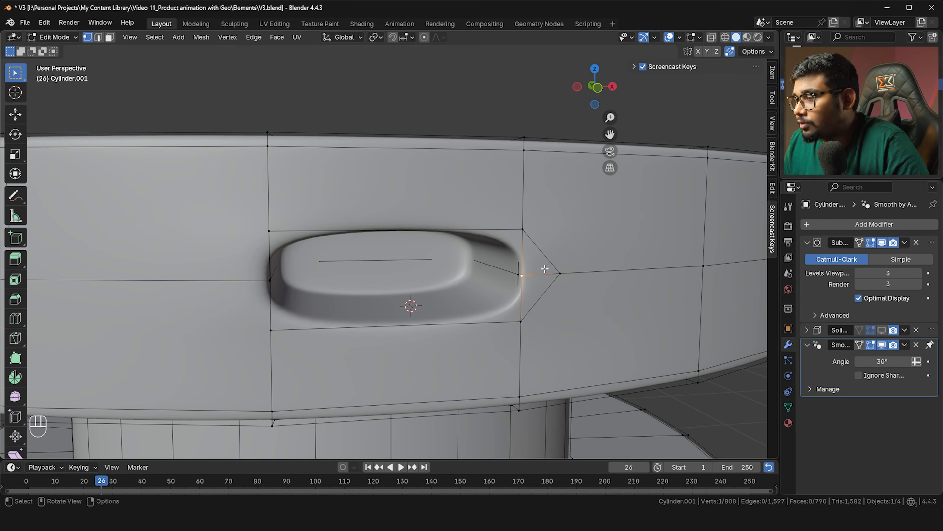
{"action": "left_click", "coordinate": [558, 274], "text": "shift"}
{"action": "key", "text": "m"}
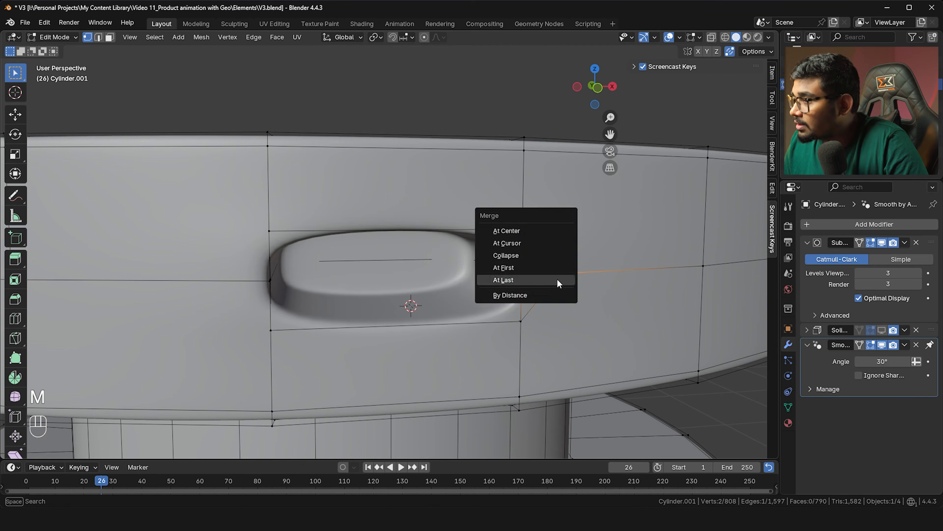
{"action": "key", "text": "m"}
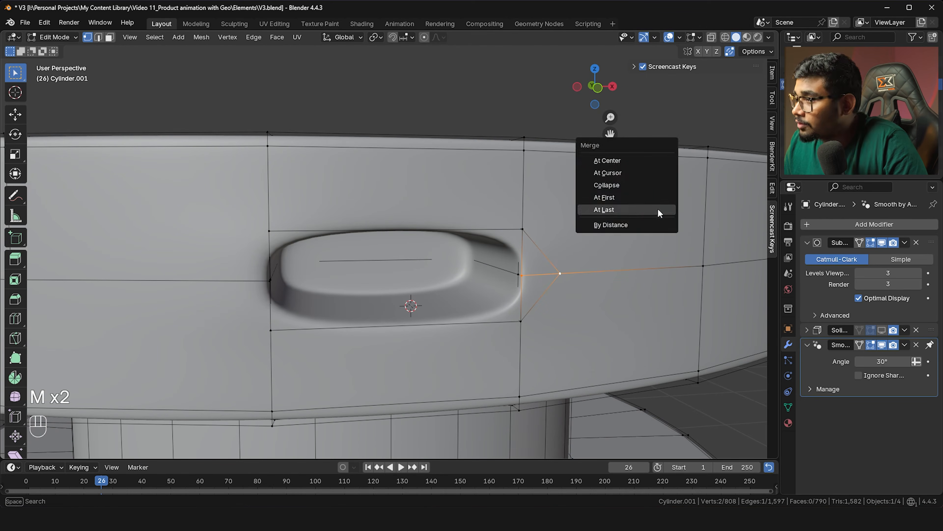
{"action": "left_click", "coordinate": [619, 194]}
Return to Object Mode and view the whole cylinder in front orthographic view
{"action": "scroll", "coordinate": [473, 306], "scroll_direction": "down", "scroll_amount": 8}
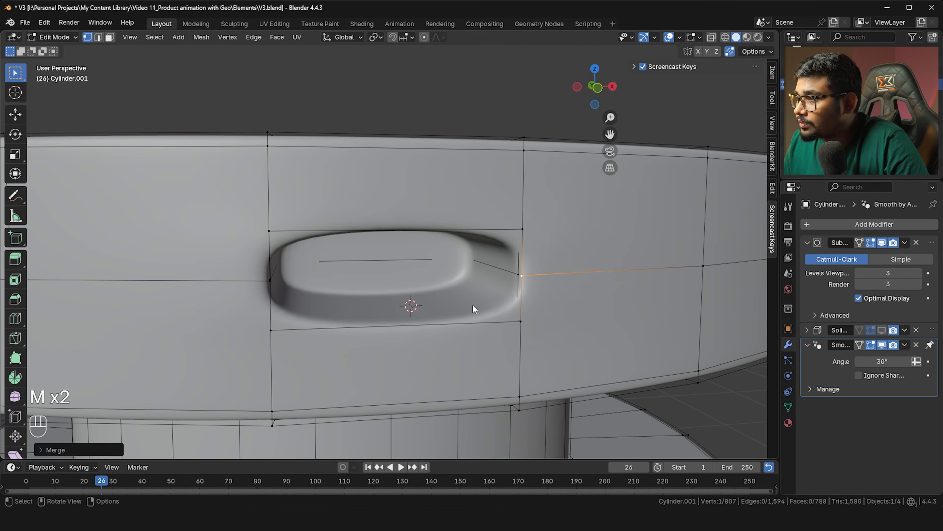
{"action": "key", "text": "Tab"}
{"action": "middle_click_drag", "start_coordinate": [461, 288], "coordinate": [415, 274]}
{"action": "scroll", "coordinate": [501, 298], "scroll_direction": "down", "scroll_amount": 2}
{"action": "scroll", "coordinate": [501, 298], "scroll_direction": "down", "scroll_amount": 2}
{"action": "key", "text": "shift+c"}
{"action": "left_click", "coordinate": [479, 256]}
{"action": "middle_click_drag", "start_coordinate": [479, 255], "coordinate": [406, 295]}
{"action": "key", "text": "grave"}
{"action": "left_click", "coordinate": [339, 222]}
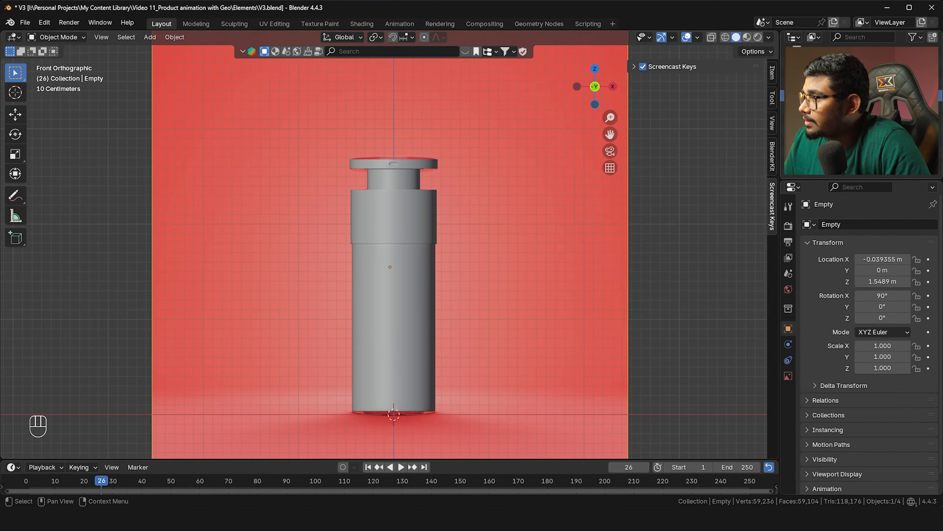
Hide the background image and turn the enlarged bottom area into a Shader Editor
{"action": "key", "text": "h"}
{"action": "left_click_drag", "start_coordinate": [557, 460], "coordinate": [554, 316]}
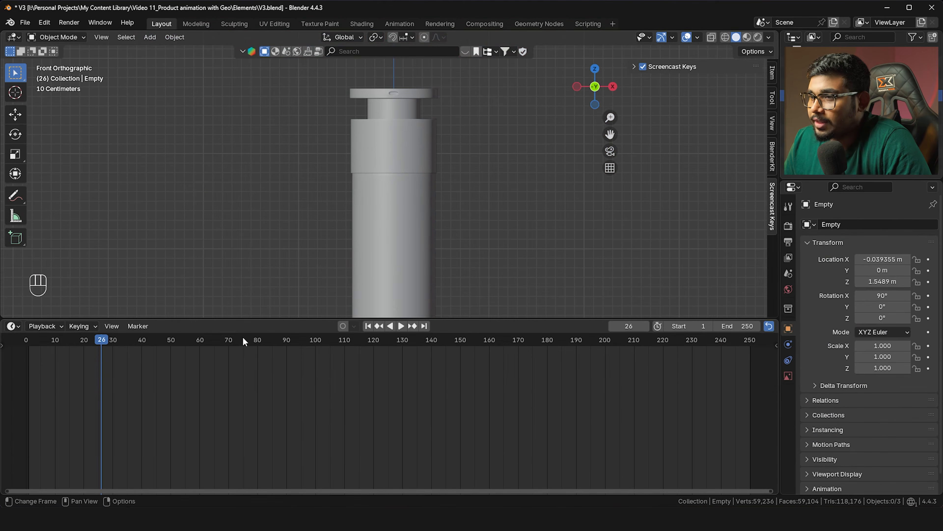
{"action": "left_click", "coordinate": [12, 326]}
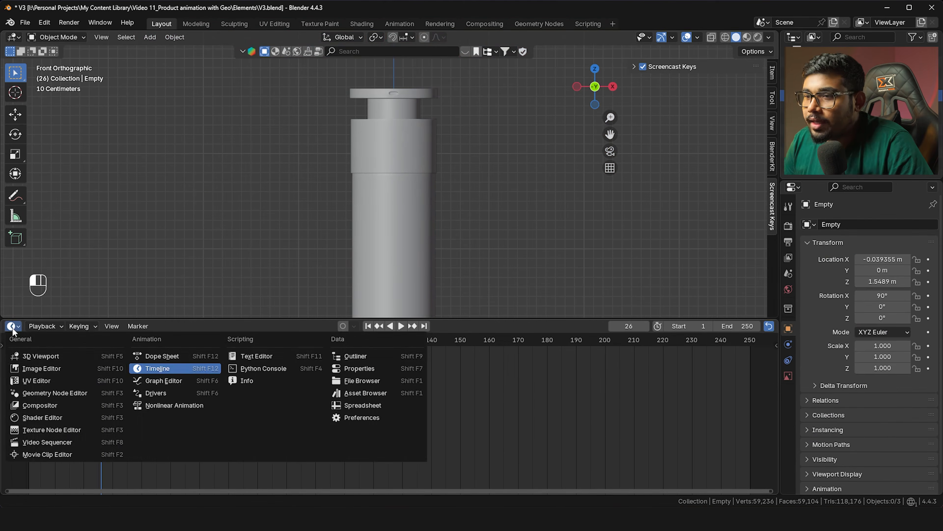
{"action": "left_click", "coordinate": [56, 414]}
{"action": "left_click_drag", "start_coordinate": [281, 321], "coordinate": [281, 278]}
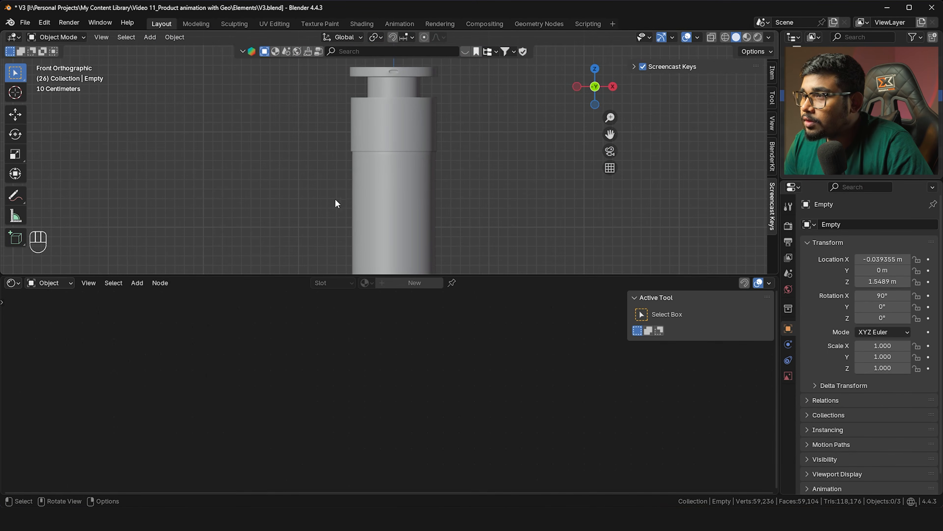
Assign the existing Material to the cap piece Cylinder.001
{"action": "left_click", "coordinate": [381, 137]}
{"action": "left_click", "coordinate": [366, 282]}
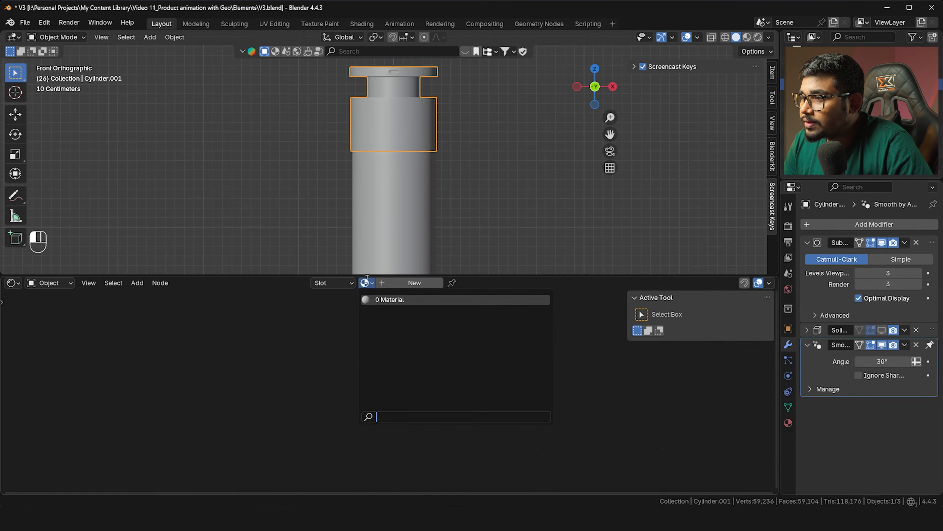
{"action": "left_click", "coordinate": [388, 299]}
{"action": "scroll", "coordinate": [458, 172], "scroll_direction": "up", "scroll_amount": 1}
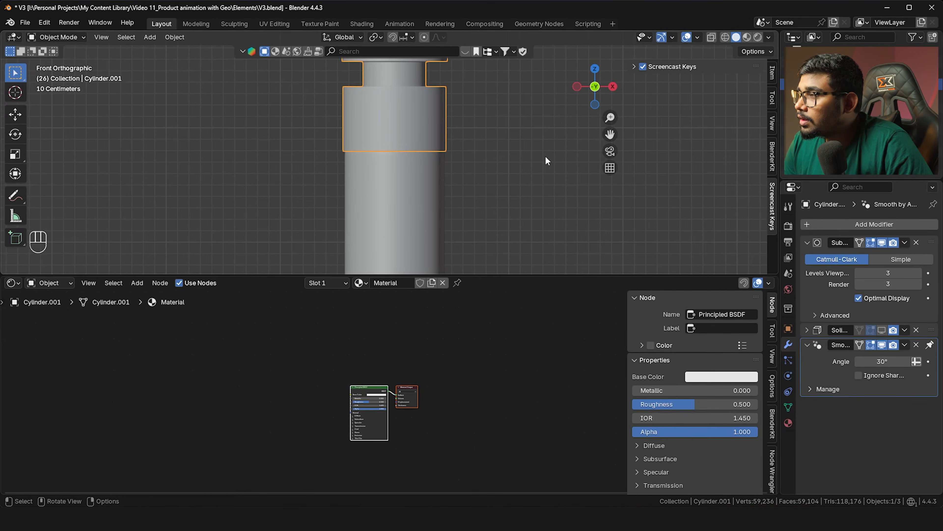
{"action": "middle_click_drag", "start_coordinate": [479, 163], "coordinate": [491, 189], "text": "shift"}
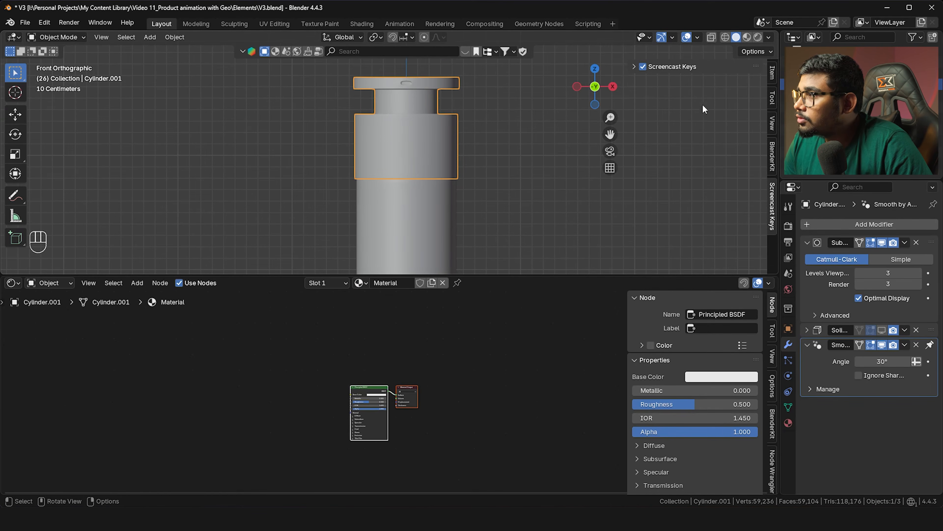
Preview the scene in Rendered shading from the front view and show World properties
{"action": "left_click", "coordinate": [758, 37]}
{"action": "scroll", "coordinate": [494, 122], "scroll_direction": "down", "scroll_amount": 2}
{"action": "scroll", "coordinate": [521, 135], "scroll_direction": "down", "scroll_amount": 2}
{"action": "middle_click_drag", "start_coordinate": [521, 135], "coordinate": [546, 185]}
{"action": "key", "text": "grave"}
{"action": "left_click", "coordinate": [474, 143]}
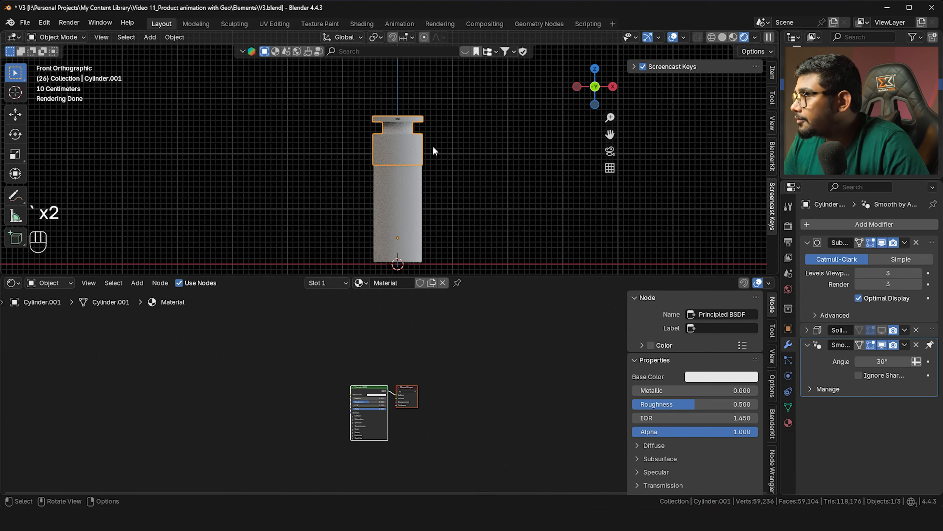
{"action": "left_click", "coordinate": [788, 289]}
Replace the world Color link with an Environment Texture loading the Three_Softboxes HDRI
{"action": "scroll", "coordinate": [540, 369], "scroll_direction": "up", "scroll_amount": 1}
{"action": "scroll", "coordinate": [539, 366], "scroll_direction": "up", "scroll_amount": 1}
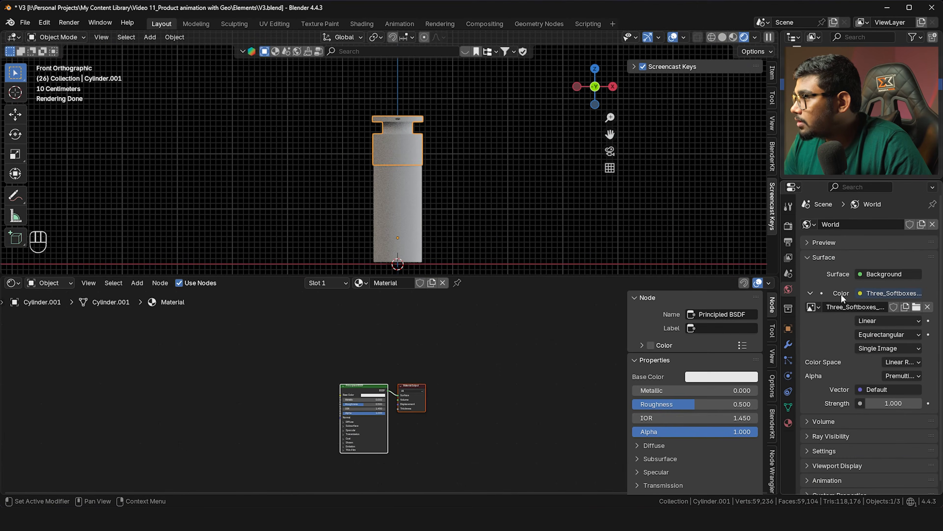
{"action": "left_click", "coordinate": [860, 294]}
{"action": "left_click", "coordinate": [873, 318]}
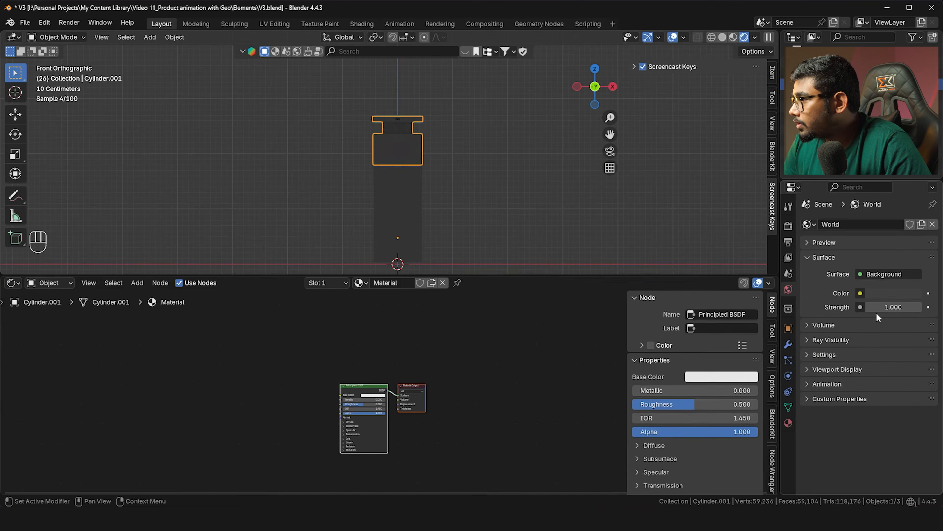
{"action": "left_click", "coordinate": [860, 294]}
{"action": "left_click", "coordinate": [613, 343]}
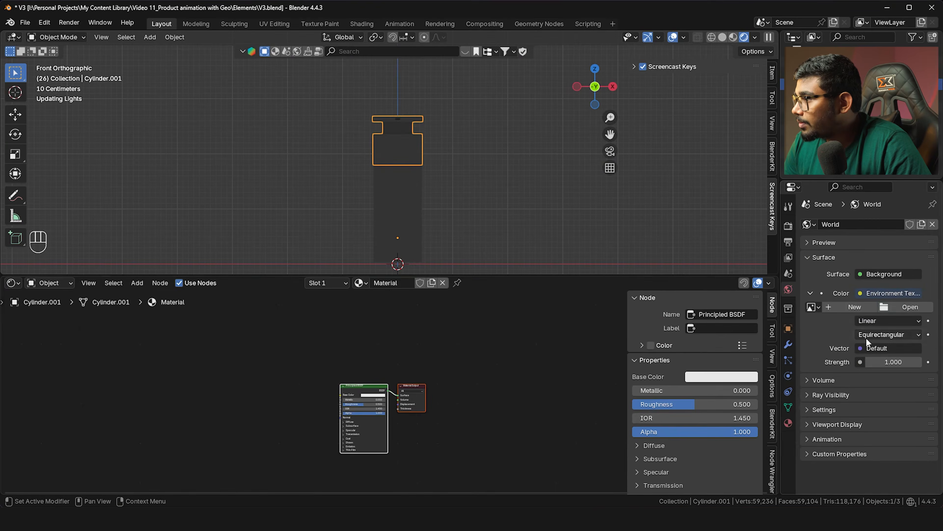
{"action": "left_click", "coordinate": [910, 308]}
{"action": "scroll", "coordinate": [260, 346], "scroll_direction": "down", "scroll_amount": 5}
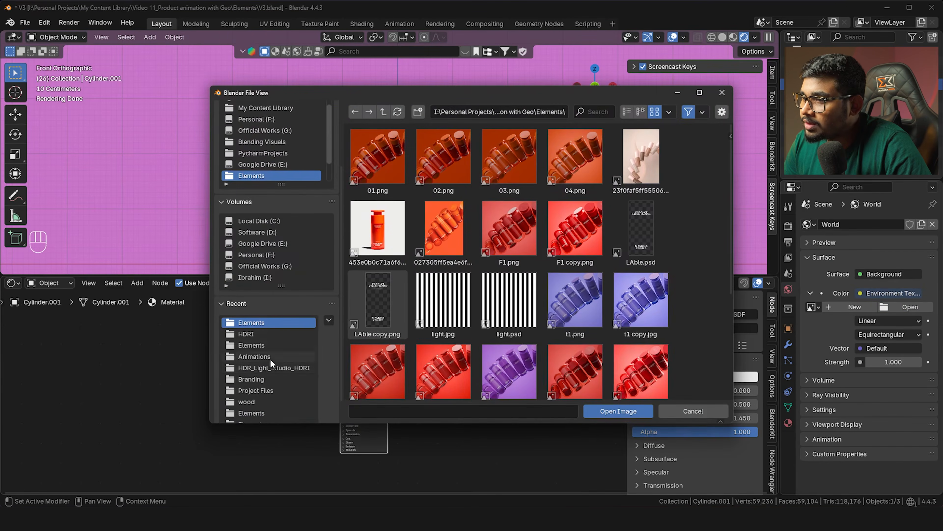
{"action": "left_click", "coordinate": [259, 367]}
{"action": "double_click", "coordinate": [454, 334]}
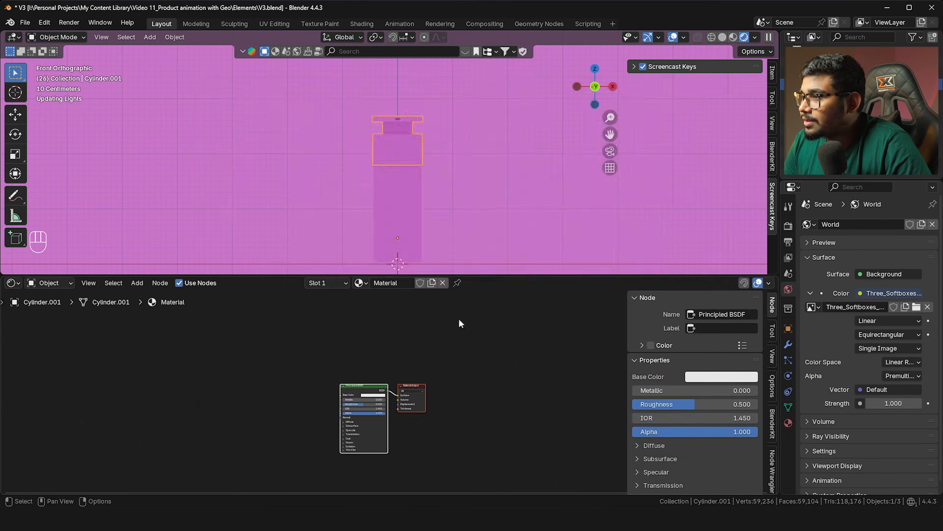
{"action": "scroll", "coordinate": [411, 173], "scroll_direction": "up", "scroll_amount": 1}
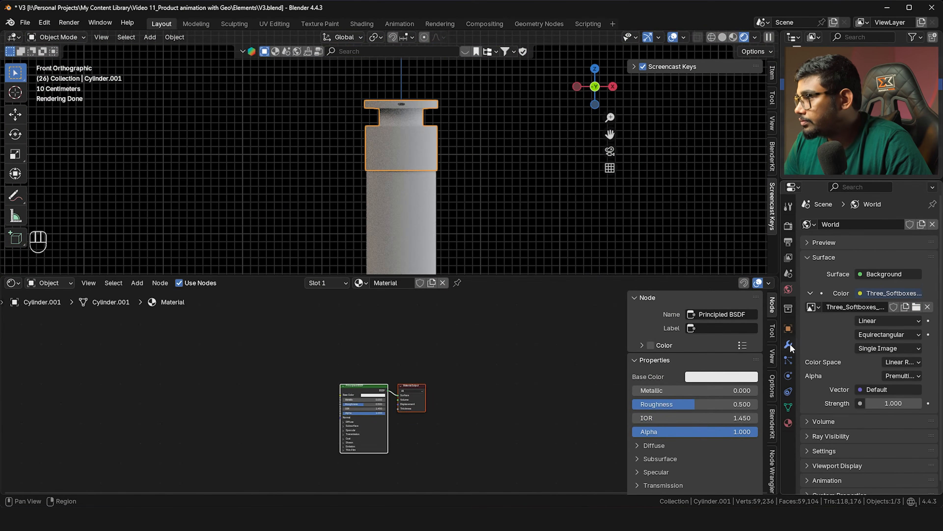
Show the material nodes fitted in view and reselect the cap from the front view
{"action": "left_click", "coordinate": [788, 422]}
{"action": "key", "text": "Home"}
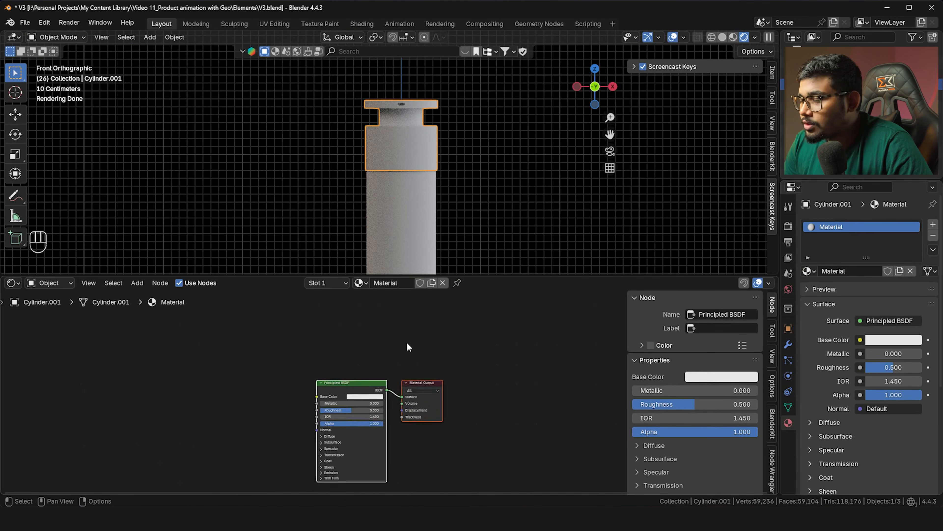
{"action": "scroll", "coordinate": [453, 161], "scroll_direction": "up", "scroll_amount": 3}
{"action": "left_click", "coordinate": [516, 190]}
{"action": "middle_click_drag", "start_coordinate": [517, 192], "coordinate": [496, 161], "text": "shift"}
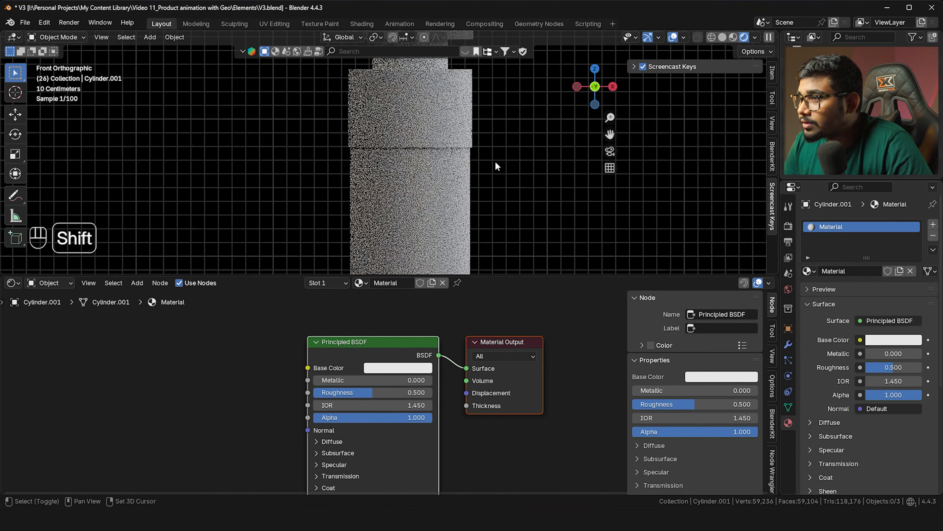
{"action": "scroll", "coordinate": [446, 148], "scroll_direction": "up", "scroll_amount": 4}
{"action": "scroll", "coordinate": [375, 160], "scroll_direction": "up", "scroll_amount": 4}
{"action": "middle_click_drag", "start_coordinate": [377, 159], "coordinate": [325, 163]}
{"action": "key", "text": "grave"}
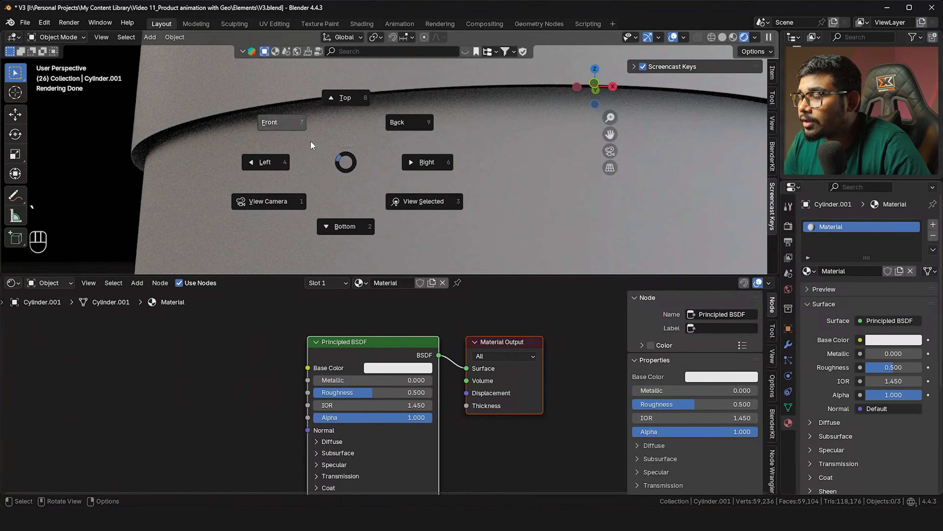
{"action": "left_click", "coordinate": [311, 145]}
{"action": "middle_click_drag", "start_coordinate": [359, 176], "coordinate": [409, 180], "text": "shift"}
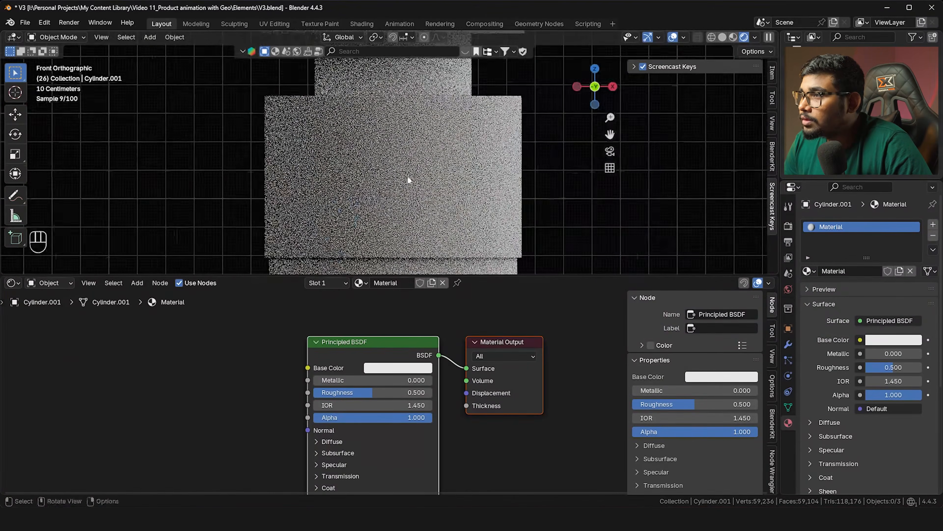
{"action": "scroll", "coordinate": [409, 180], "scroll_direction": "down", "scroll_amount": 3}
{"action": "left_click", "coordinate": [414, 165]}
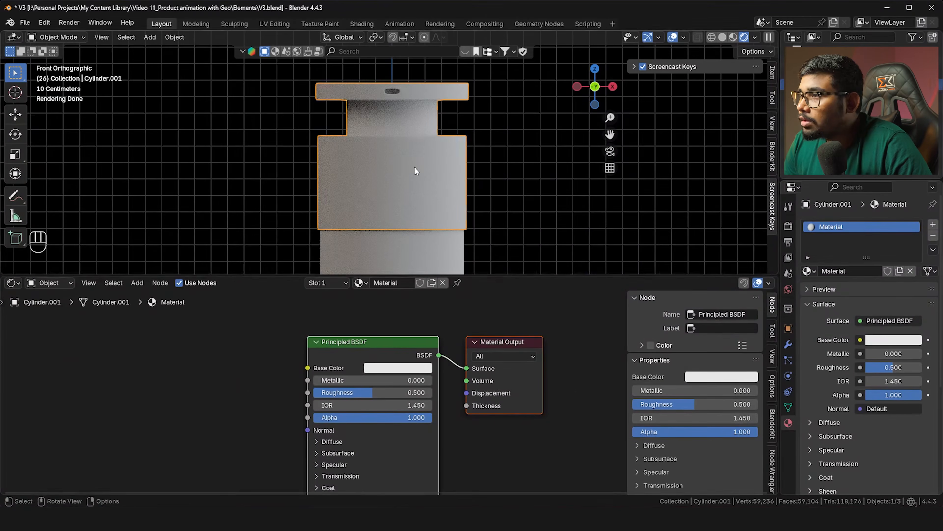
Make the cap's Base Color red (#E7333A) and lower its Roughness to 0.144
{"action": "left_click", "coordinate": [788, 344]}
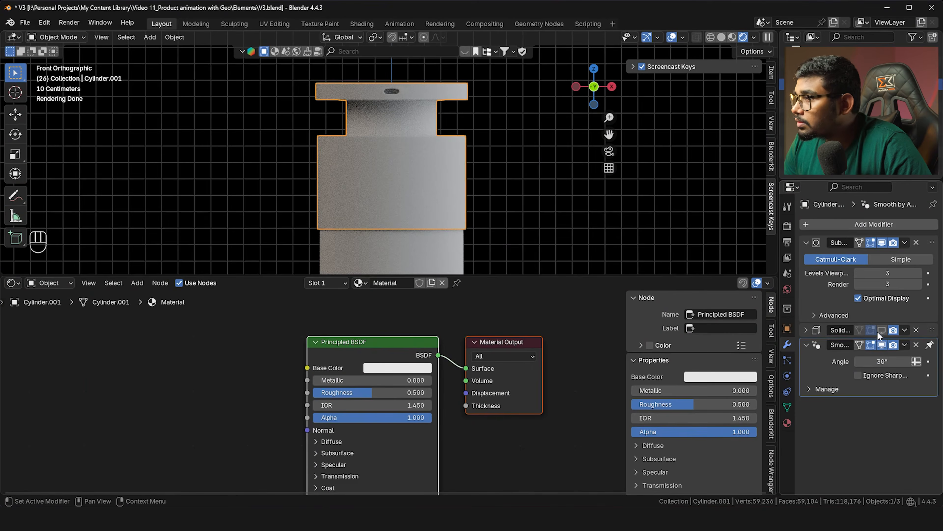
{"action": "middle_click_drag", "start_coordinate": [524, 202], "coordinate": [528, 191], "text": "shift"}
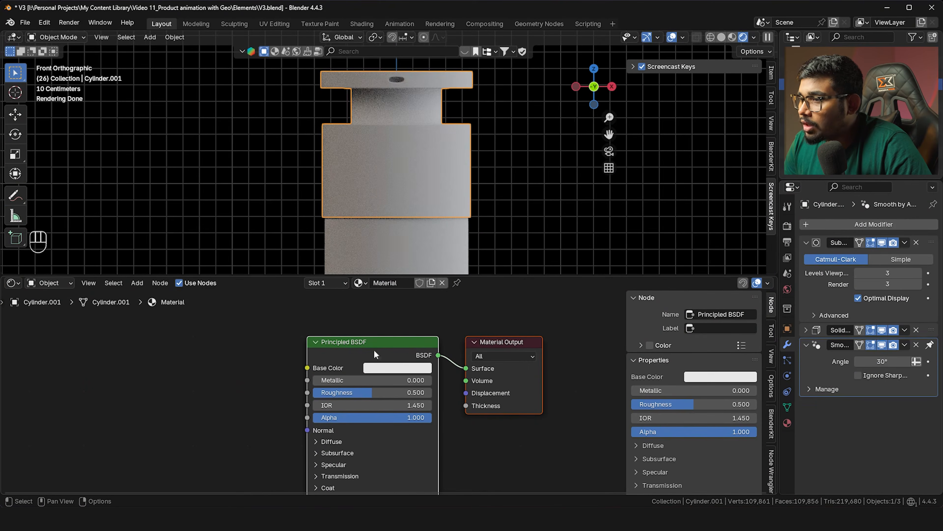
{"action": "middle_click_drag", "start_coordinate": [285, 353], "coordinate": [275, 330]}
{"action": "scroll", "coordinate": [371, 344], "scroll_direction": "up", "scroll_amount": 1}
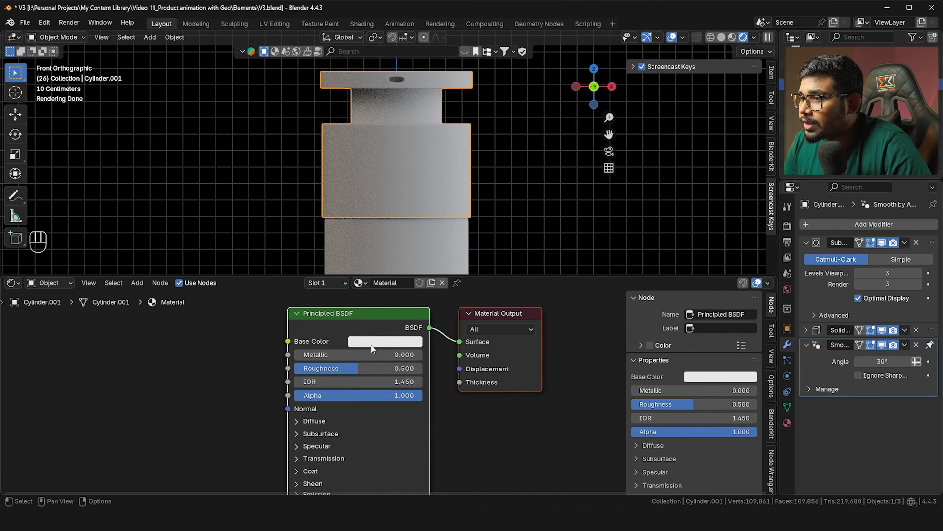
{"action": "left_click", "coordinate": [389, 341]}
{"action": "left_click", "coordinate": [411, 230]}
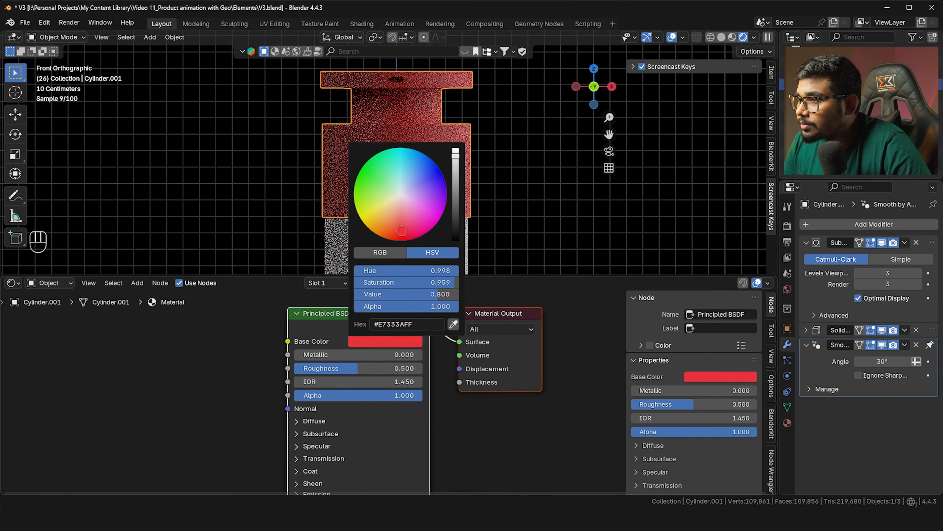
{"action": "left_click_drag", "start_coordinate": [358, 368], "coordinate": [313, 369]}
{"action": "middle_click_drag", "start_coordinate": [420, 180], "coordinate": [417, 137], "text": "shift"}
{"action": "scroll", "coordinate": [418, 134], "scroll_direction": "down", "scroll_amount": 3}
Give the lower body its own Material.001 copy with Transmission Weight 1.0
{"action": "left_click", "coordinate": [420, 198]}
{"action": "left_click", "coordinate": [365, 282]}
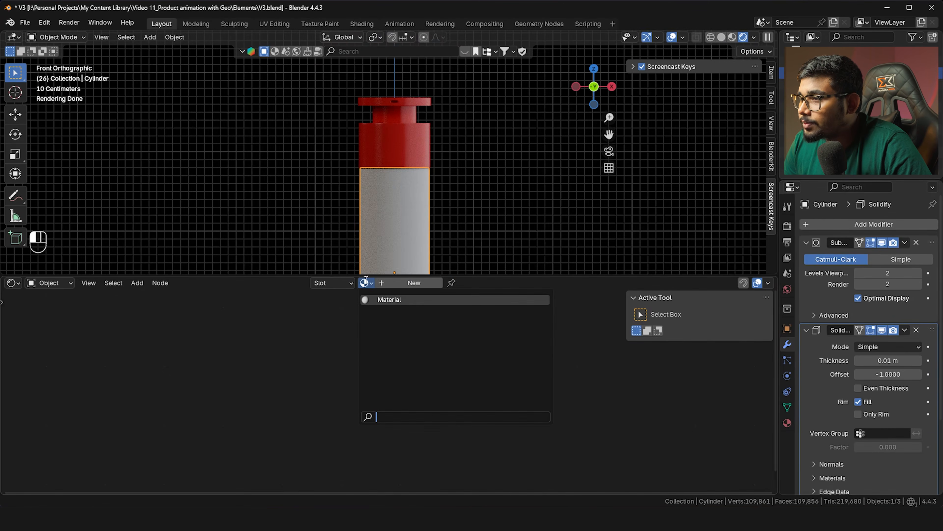
{"action": "left_click", "coordinate": [382, 300]}
{"action": "left_click", "coordinate": [438, 283]}
{"action": "scroll", "coordinate": [441, 345], "scroll_direction": "down", "scroll_amount": 5, "text": "shift"}
{"action": "left_click", "coordinate": [320, 374]}
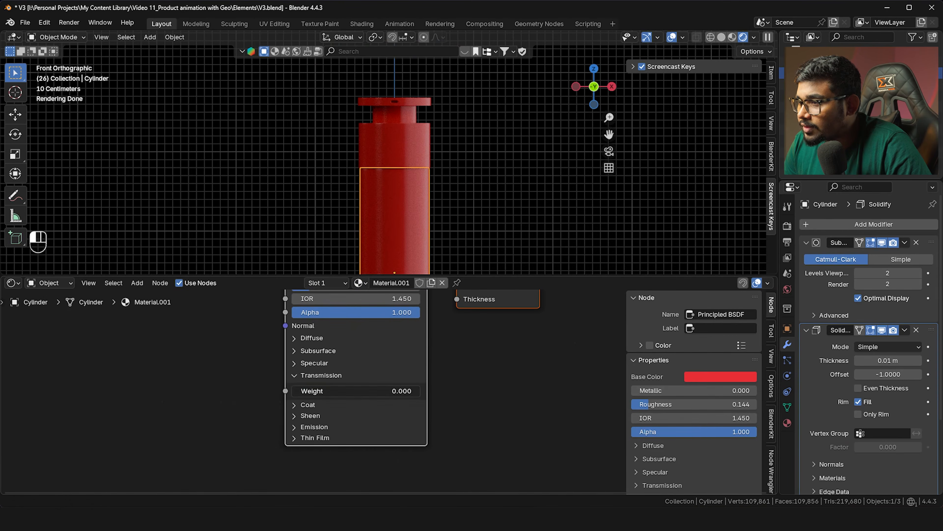
{"action": "left_click_drag", "start_coordinate": [308, 389], "coordinate": [421, 391]}
Lower the body material's Roughness to 0.088 and review the cylinder from the front
{"action": "middle_click_drag", "start_coordinate": [440, 227], "coordinate": [481, 221], "text": "shift"}
{"action": "key", "text": "grave"}
{"action": "left_click", "coordinate": [413, 177]}
{"action": "middle_click_drag", "start_coordinate": [429, 314], "coordinate": [425, 404], "text": "shift"}
{"action": "left_click_drag", "start_coordinate": [313, 375], "coordinate": [306, 375]}
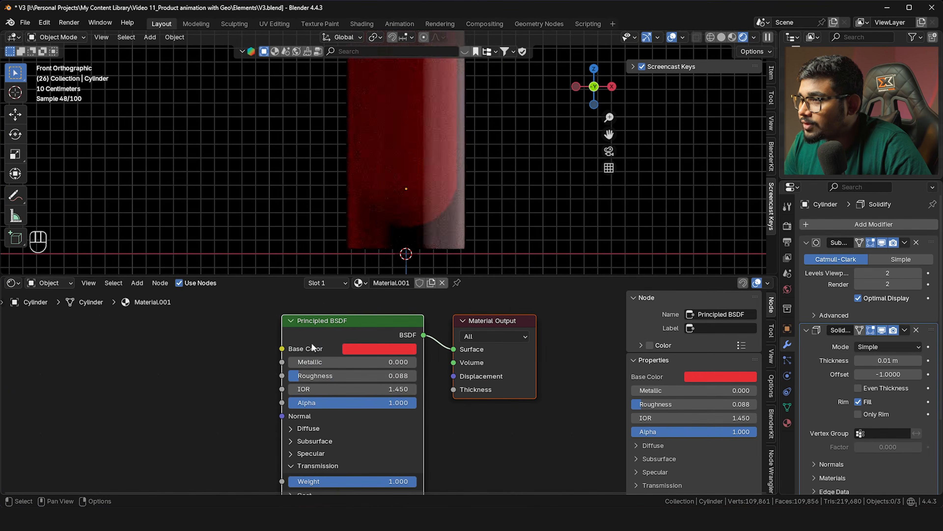
{"action": "scroll", "coordinate": [383, 208], "scroll_direction": "down", "scroll_amount": 2}
{"action": "middle_click_drag", "start_coordinate": [383, 208], "coordinate": [403, 214], "text": "shift"}
{"action": "scroll", "coordinate": [404, 214], "scroll_direction": "up", "scroll_amount": 1}
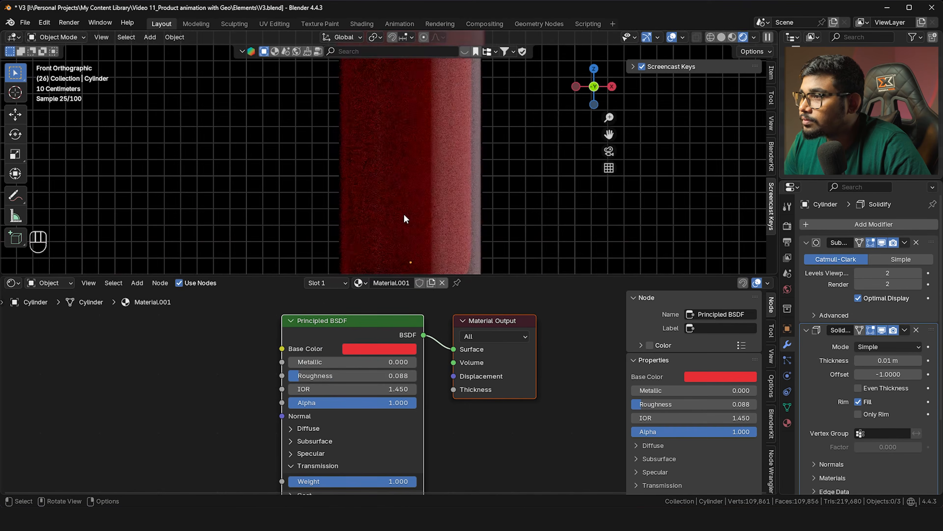
{"action": "scroll", "coordinate": [403, 213], "scroll_direction": "down", "scroll_amount": 3}
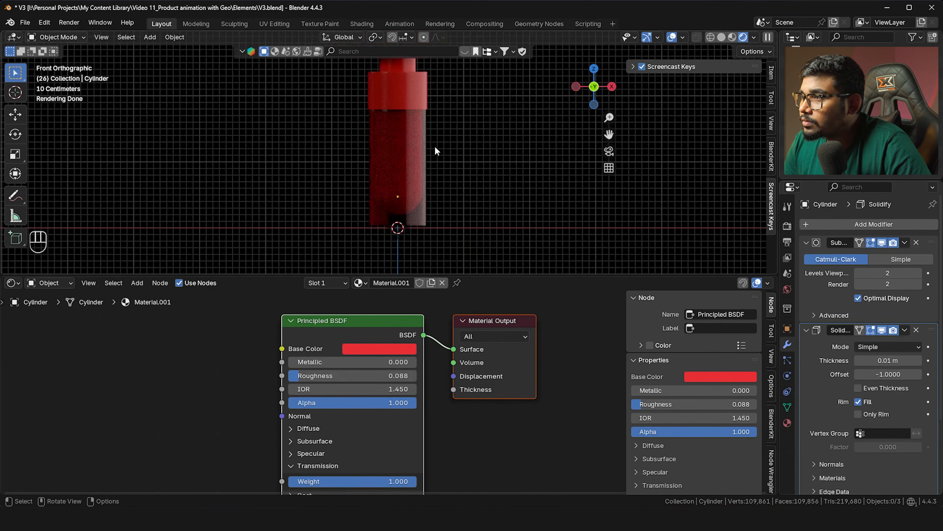
{"action": "middle_click_drag", "start_coordinate": [435, 146], "coordinate": [430, 201], "text": "shift"}
{"action": "scroll", "coordinate": [432, 186], "scroll_direction": "up", "scroll_amount": 2, "text": "shift"}
{"action": "scroll", "coordinate": [432, 180], "scroll_direction": "up", "scroll_amount": 2}
Try nudging the cap's red hue toward orange, then undo it
{"action": "left_click", "coordinate": [432, 180]}
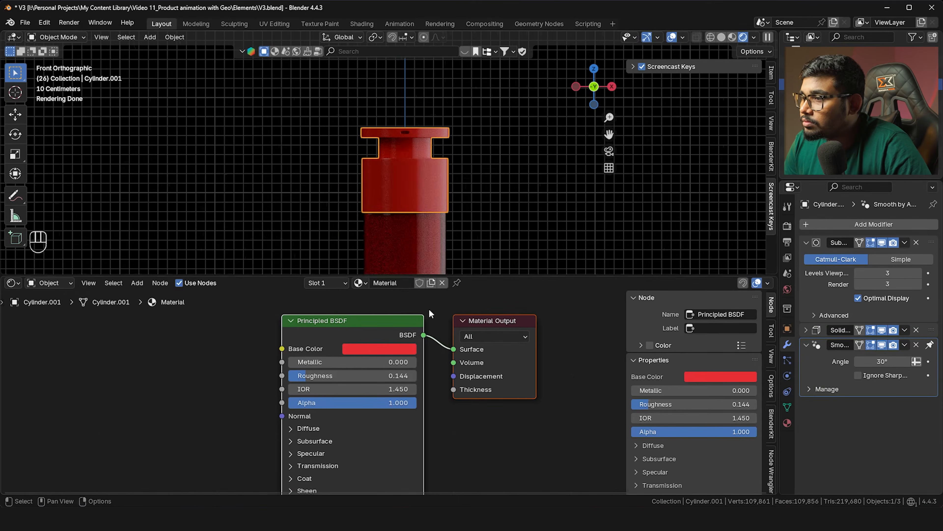
{"action": "left_click", "coordinate": [397, 348]}
{"action": "left_click_drag", "start_coordinate": [397, 239], "coordinate": [389, 237]}
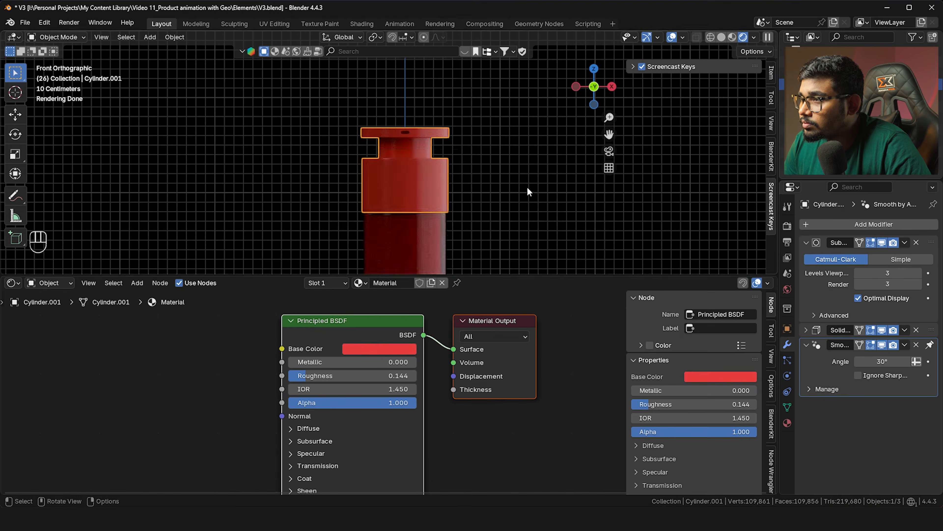
{"action": "scroll", "coordinate": [527, 187], "scroll_direction": "up", "scroll_amount": 2}
{"action": "middle_click_drag", "start_coordinate": [467, 194], "coordinate": [460, 217], "text": "shift"}
{"action": "key", "text": "ctrl+z"}
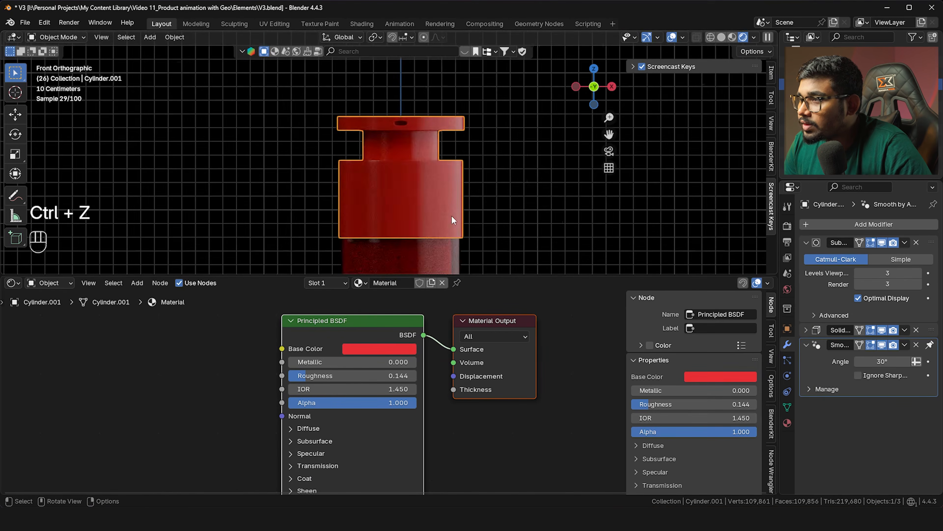
Select the sphere inside the cylinder body
{"action": "scroll", "coordinate": [440, 166], "scroll_direction": "up", "scroll_amount": 3}
{"action": "scroll", "coordinate": [440, 166], "scroll_direction": "down", "scroll_amount": 2}
{"action": "middle_click_drag", "start_coordinate": [425, 207], "coordinate": [447, 161], "text": "shift"}
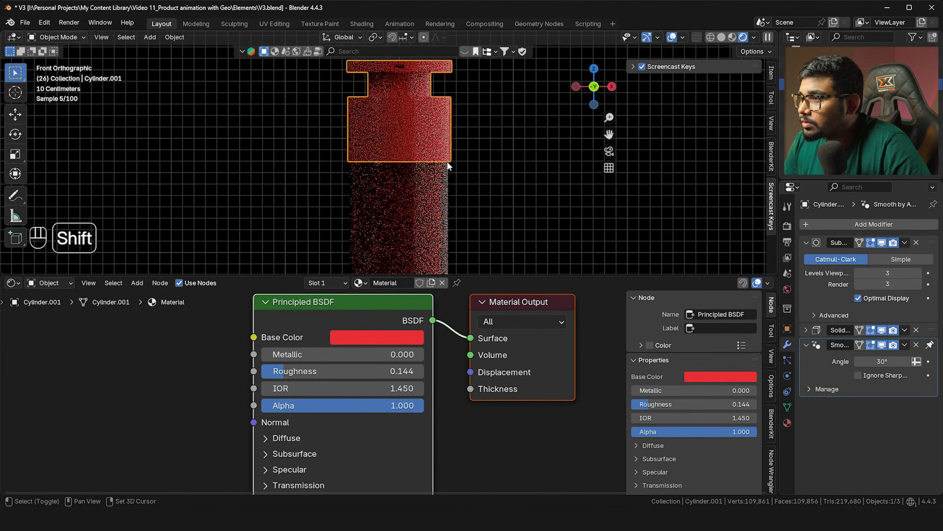
{"action": "scroll", "coordinate": [447, 161], "scroll_direction": "down", "scroll_amount": 2}
{"action": "scroll", "coordinate": [437, 202], "scroll_direction": "up", "scroll_amount": 3}
{"action": "left_click", "coordinate": [437, 202]}
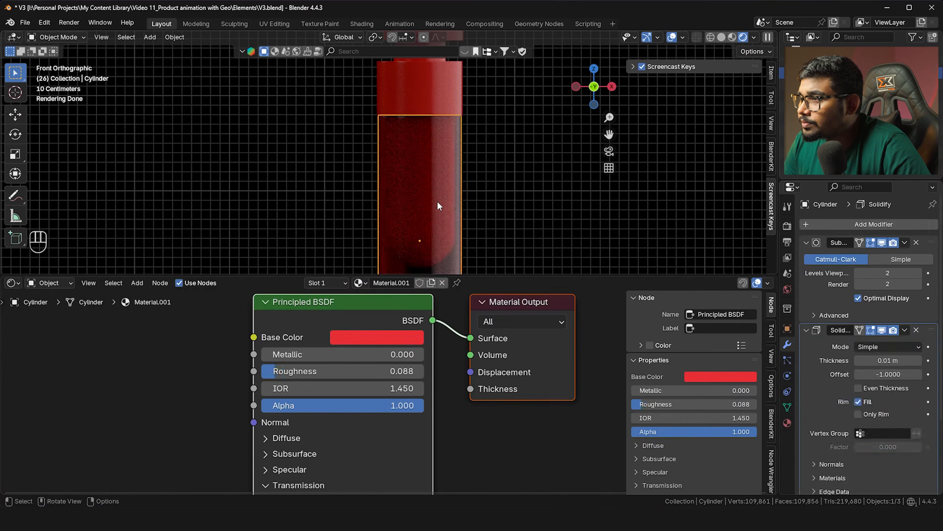
{"action": "left_click", "coordinate": [438, 202]}
Assign the red Material to the sphere inside the body
{"action": "scroll", "coordinate": [408, 193], "scroll_direction": "up", "scroll_amount": 3}
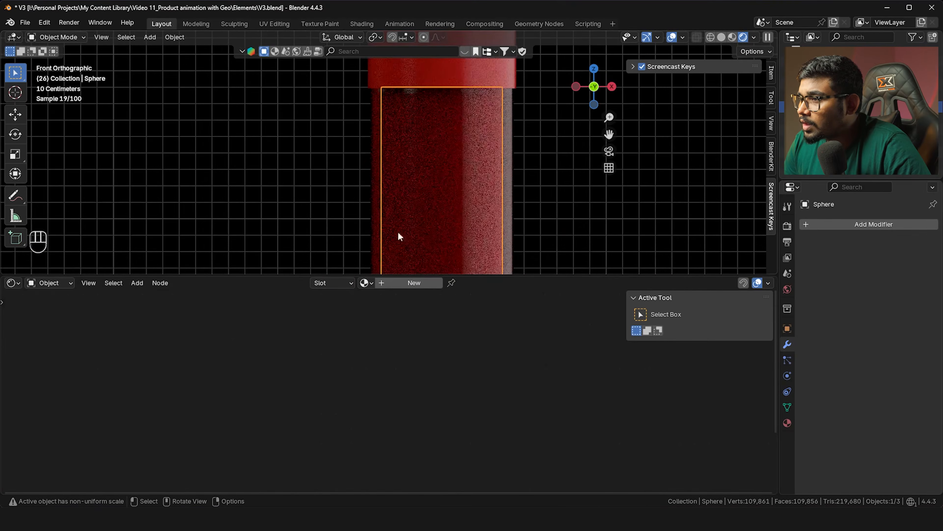
{"action": "left_click", "coordinate": [365, 282]}
{"action": "left_click", "coordinate": [377, 299]}
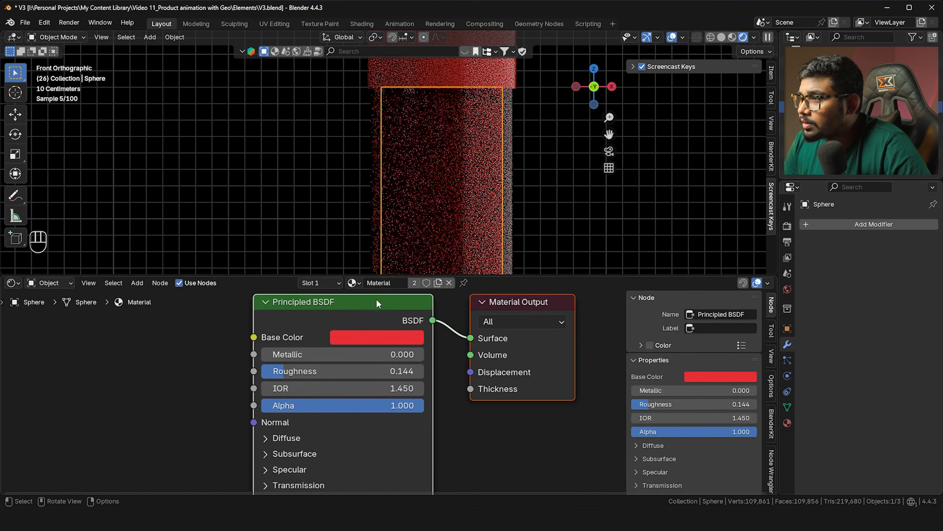
{"action": "left_click", "coordinate": [291, 146]}
Select the lower body cylinder and check the reference bottles image
{"action": "scroll", "coordinate": [297, 150], "scroll_direction": "down", "scroll_amount": 3}
{"action": "middle_click_drag", "start_coordinate": [359, 190], "coordinate": [394, 179], "text": "shift"}
{"action": "left_click", "coordinate": [362, 202]}
{"action": "key", "text": "alt+Tab"}
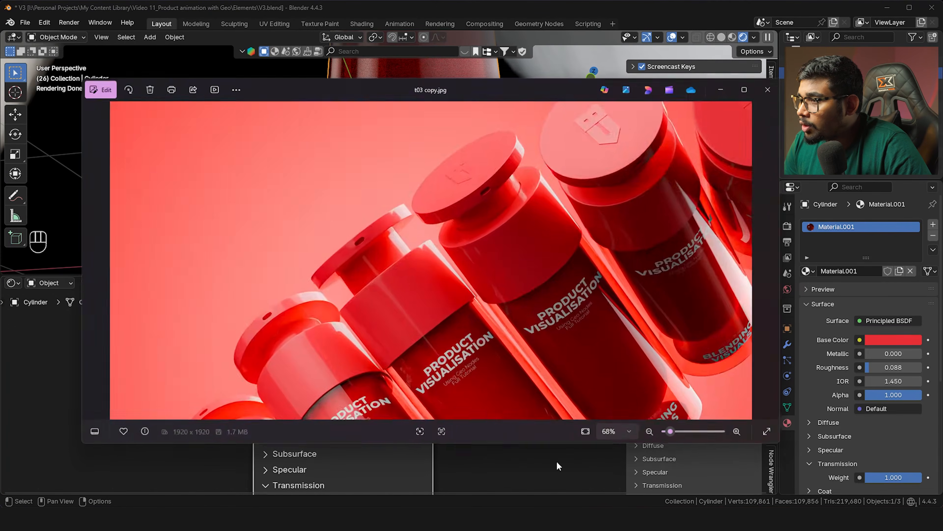
{"action": "left_click_drag", "start_coordinate": [506, 337], "coordinate": [549, 179]}
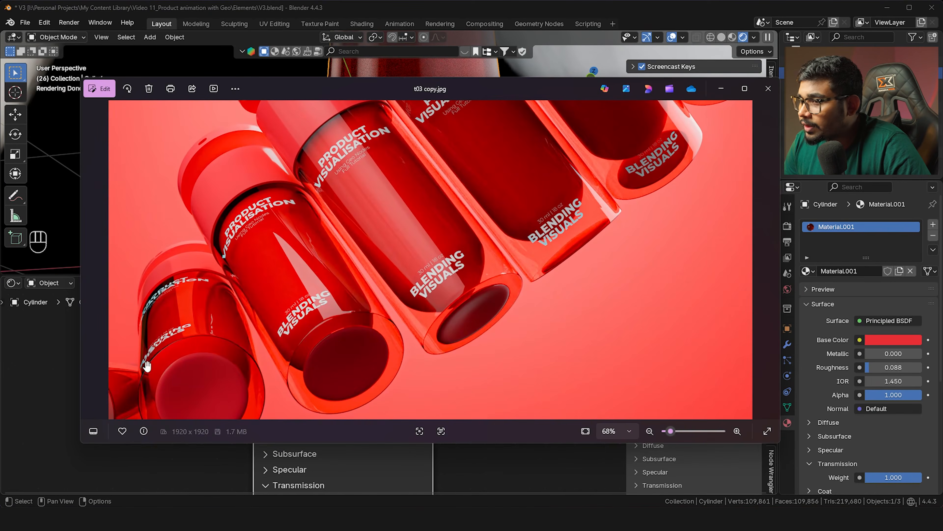
{"action": "key", "text": "alt+Tab"}
Enter Edit Mode on the cylinder in Solid shading, looking at its base
{"action": "key", "text": "Tab"}
{"action": "middle_click_drag", "start_coordinate": [427, 194], "coordinate": [771, 27]}
{"action": "left_click", "coordinate": [722, 37]}
{"action": "mouse_move", "coordinate": [427, 167]}
{"action": "middle_mouse_down"}
{"action": "mouse_move", "coordinate": [467, 160]}
{"action": "mouse_move", "coordinate": [468, 150]}
{"action": "middle_mouse_up"}
Select the base vertex ring and edge-slide it outward
{"action": "left_click", "coordinate": [462, 156]}
{"action": "left_click", "coordinate": [474, 107], "text": "ctrl"}
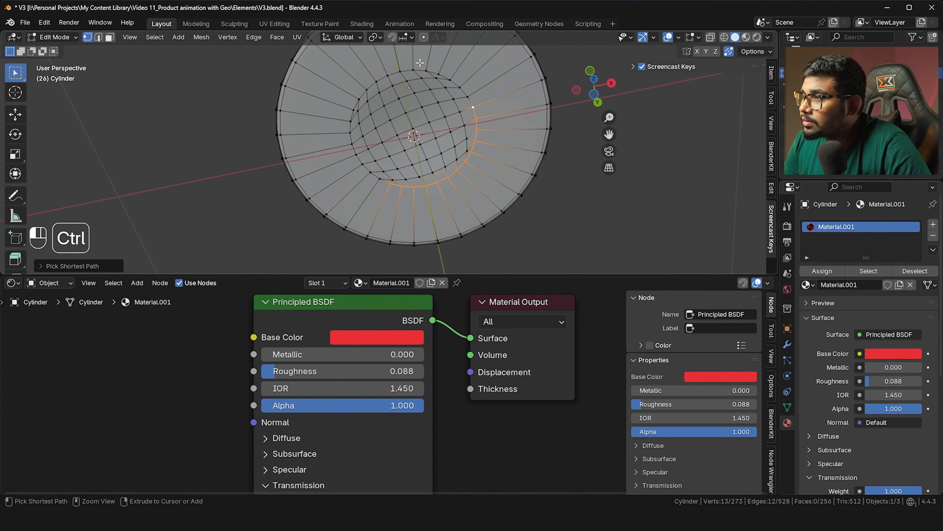
{"action": "left_click", "coordinate": [376, 181], "text": "ctrl"}
{"action": "key", "text": "g"}
{"action": "key", "text": "g"}
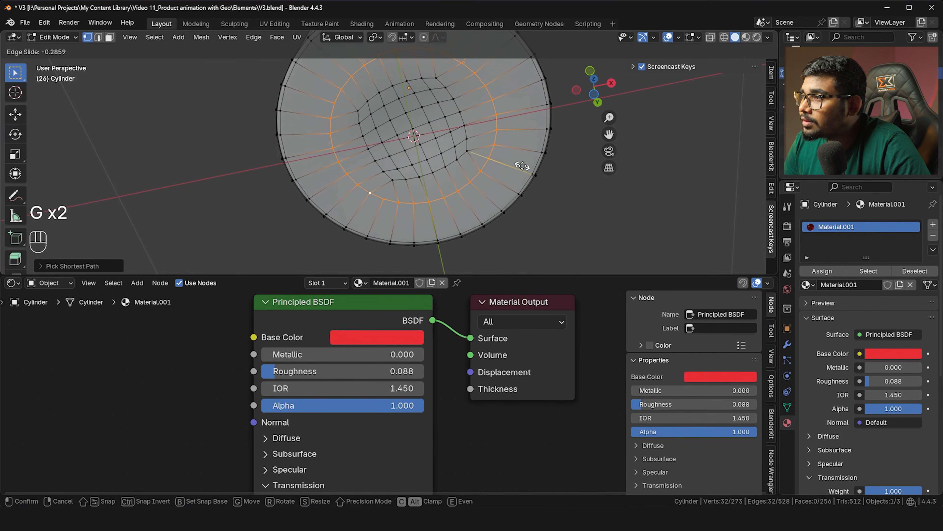
{"action": "left_click", "coordinate": [523, 166]}
Select the inner disc faces and separate them into a new object
{"action": "middle_click_drag", "start_coordinate": [523, 165], "coordinate": [409, 141]}
{"action": "left_click_drag", "start_coordinate": [375, 115], "coordinate": [421, 158], "text": "shift"}
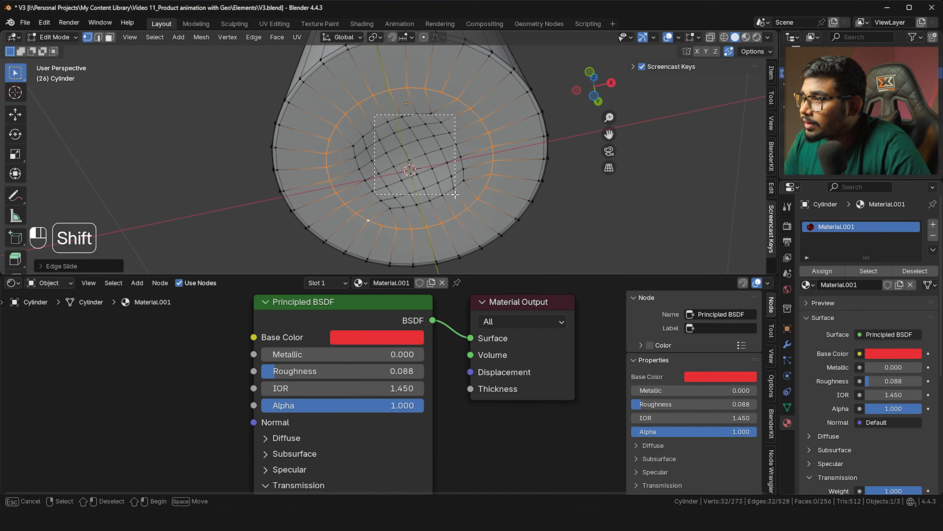
{"action": "left_click_drag", "start_coordinate": [455, 195], "coordinate": [455, 194], "text": "shift"}
{"action": "left_click_drag", "start_coordinate": [409, 89], "coordinate": [469, 187], "text": "shift"}
{"action": "left_click_drag", "start_coordinate": [325, 103], "coordinate": [441, 219], "text": "shift"}
{"action": "middle_click_drag", "start_coordinate": [441, 219], "coordinate": [426, 191]}
{"action": "key", "text": "p"}
{"action": "left_click", "coordinate": [426, 190]}
Select the separated disc, collapse its Subdivision modifier and flip the Solidify offset direction
{"action": "key", "text": "Tab"}
{"action": "left_click", "coordinate": [477, 188]}
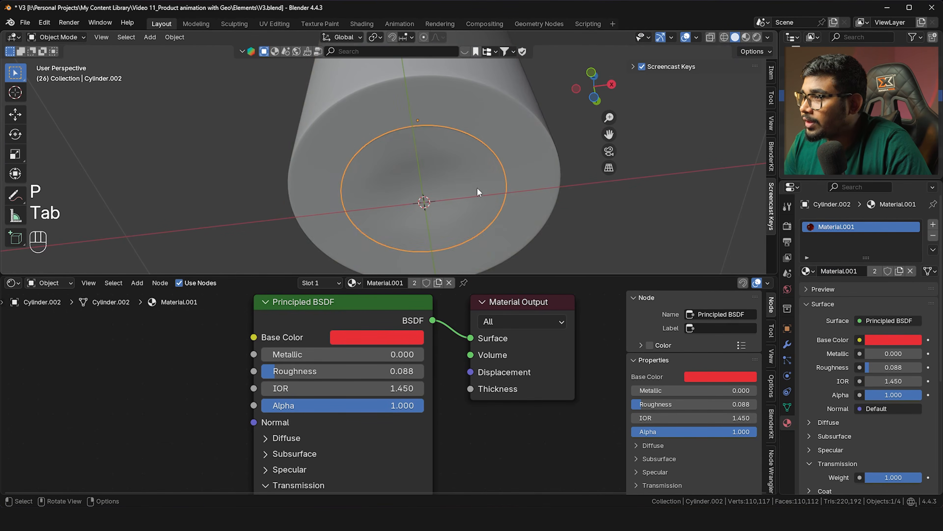
{"action": "left_click", "coordinate": [788, 349]}
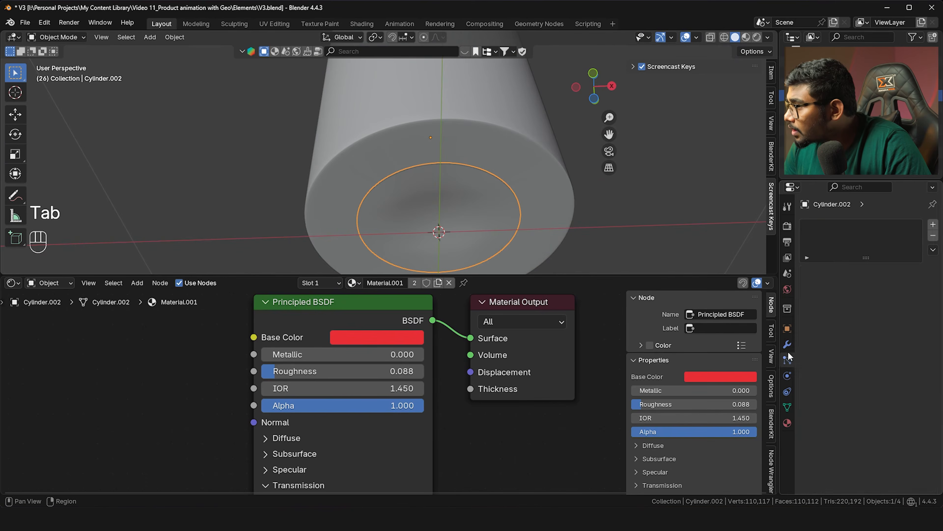
{"action": "left_click", "coordinate": [806, 243]}
{"action": "left_click_drag", "start_coordinate": [861, 301], "coordinate": [921, 301]}
Inspect the bottle's underside in see-through mode and reselect the inner disc
{"action": "middle_click_drag", "start_coordinate": [479, 208], "coordinate": [479, 185]}
{"action": "key", "text": "alt+a"}
{"action": "scroll", "coordinate": [462, 155], "scroll_direction": "up", "scroll_amount": 5}
{"action": "scroll", "coordinate": [391, 208], "scroll_direction": "down", "scroll_amount": 3}
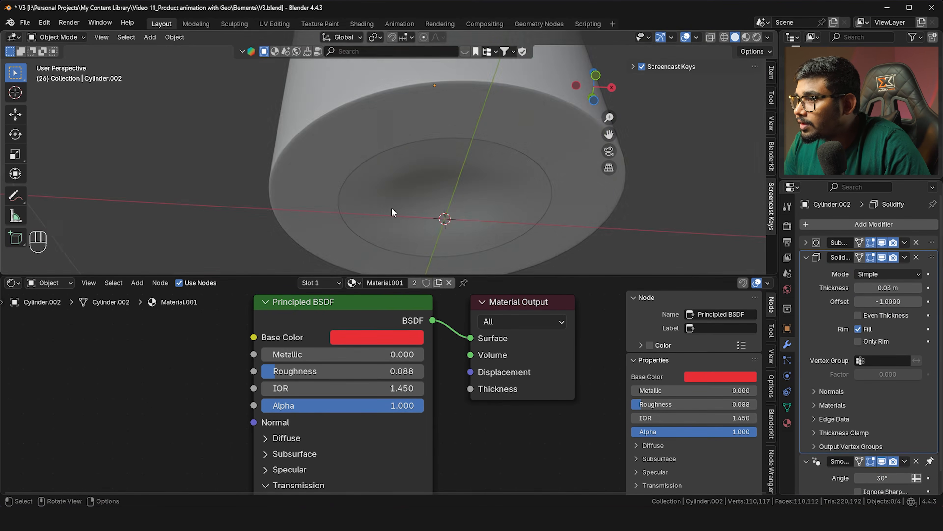
{"action": "key", "text": "alt+z"}
{"action": "mouse_move", "coordinate": [394, 202]}
{"action": "middle_mouse_down"}
{"action": "mouse_move", "coordinate": [394, 215]}
{"action": "mouse_move", "coordinate": [392, 194]}
{"action": "middle_mouse_up"}
{"action": "left_click", "coordinate": [400, 206]}
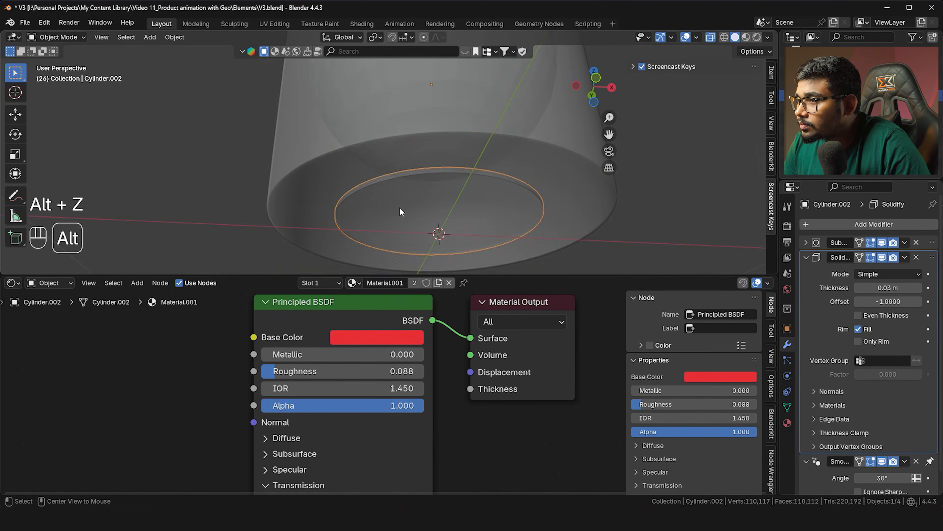
{"action": "key", "text": "alt+z"}
{"action": "scroll", "coordinate": [401, 200], "scroll_direction": "up", "scroll_amount": 2}
Lower the disc slightly along the Z axis
{"action": "key", "text": "g"}
{"action": "key", "text": "z"}
{"action": "key", "text": "Down"}
{"action": "key", "text": "Down"}
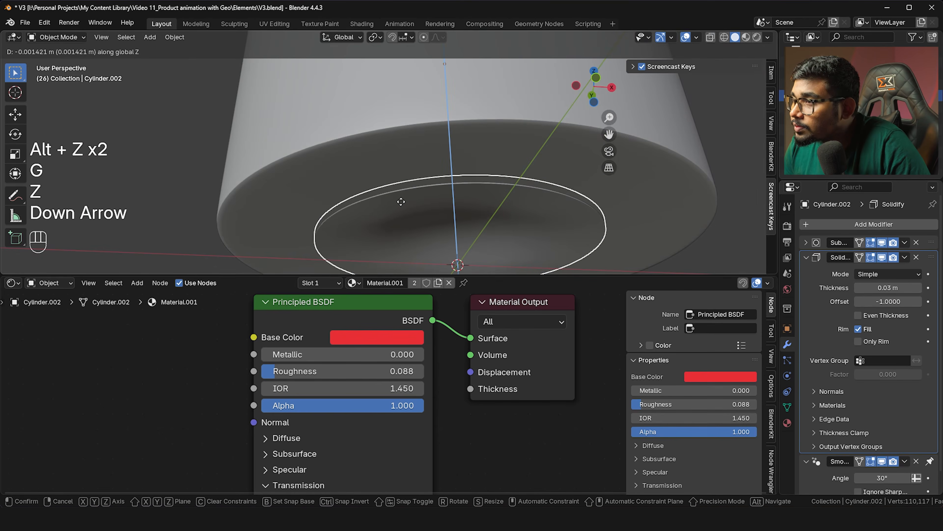
{"action": "key", "text": "Up"}
{"action": "key", "text": "Return"}
{"action": "scroll", "coordinate": [397, 197], "scroll_direction": "down", "scroll_amount": 2}
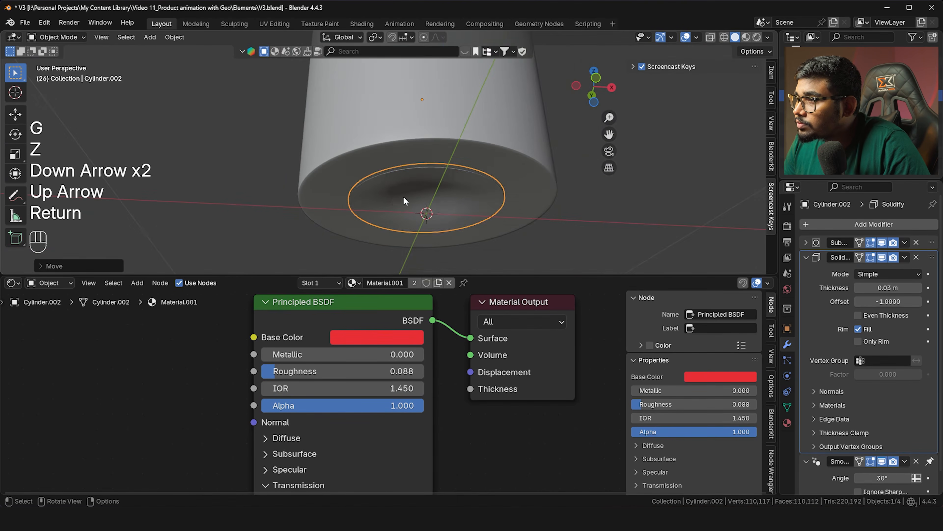
Check the disc's position in front orthographic view with see-through display, comparing edit and object mode
{"action": "key", "text": "Tab"}
{"action": "scroll", "coordinate": [397, 198], "scroll_direction": "down", "scroll_amount": 2}
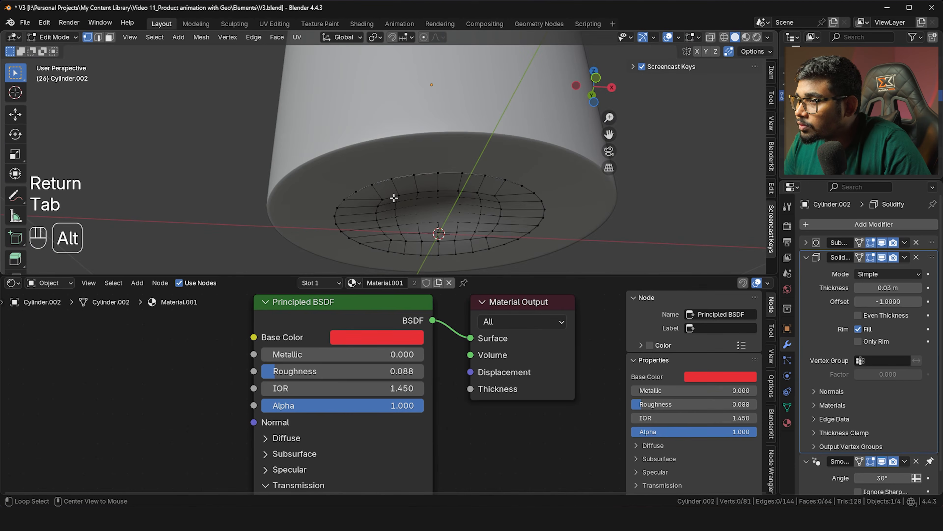
{"action": "key", "text": "grave"}
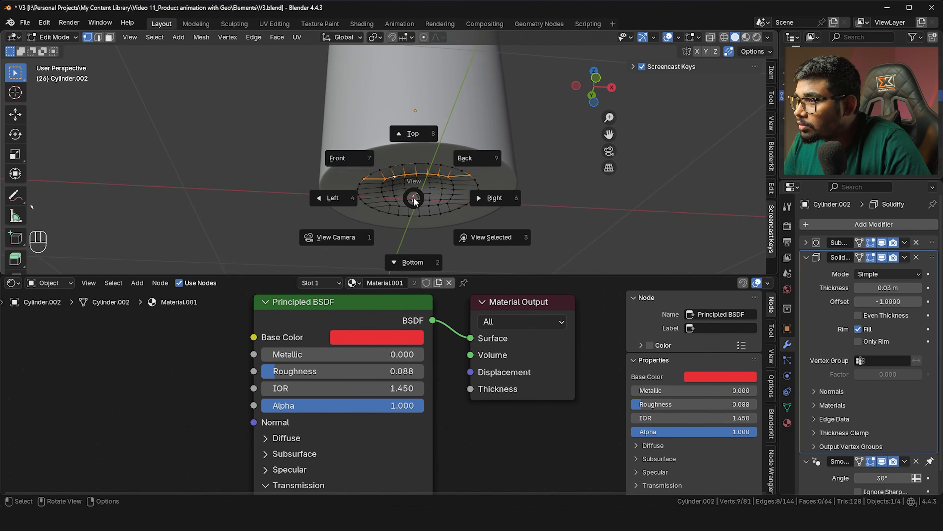
{"action": "left_click", "coordinate": [384, 159]}
{"action": "key", "text": "alt+z"}
{"action": "scroll", "coordinate": [435, 213], "scroll_direction": "up", "scroll_amount": 6}
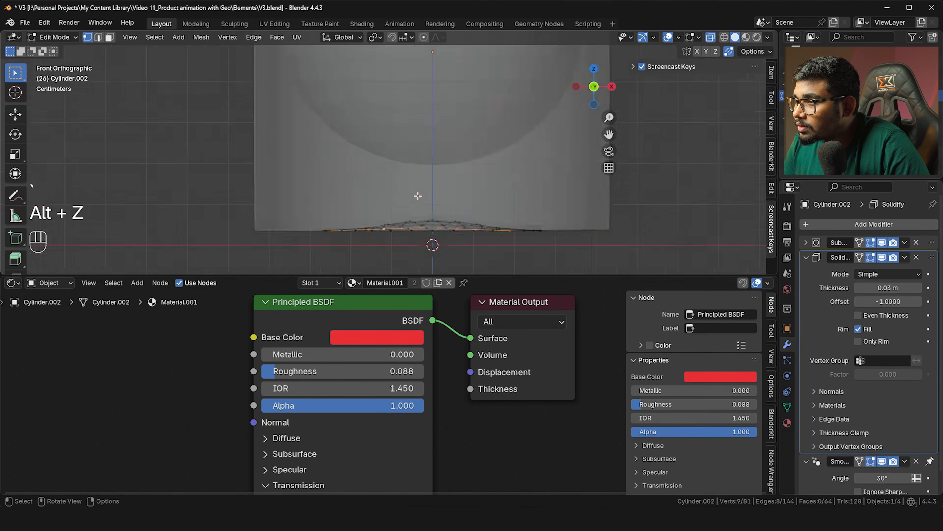
{"action": "scroll", "coordinate": [435, 213], "scroll_direction": "down", "scroll_amount": 5}
{"action": "key", "text": "Tab"}
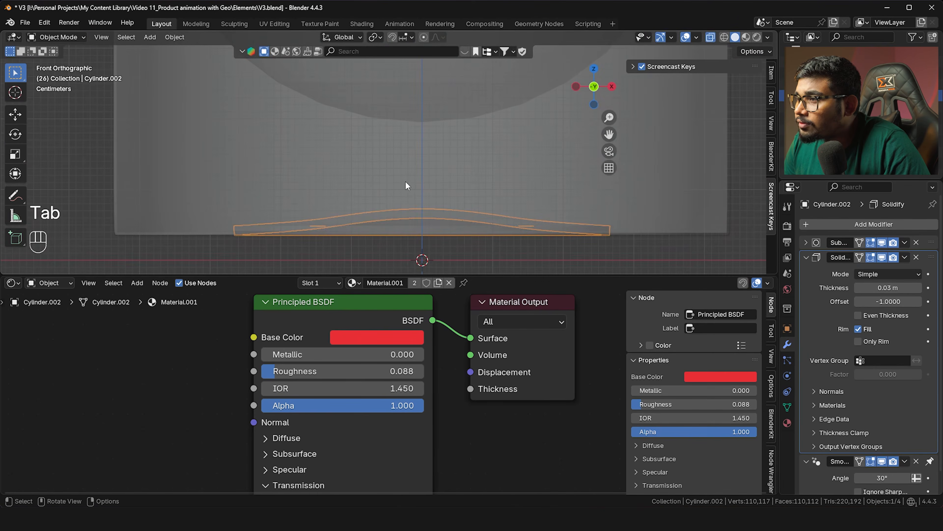
{"action": "key", "text": "Tab"}
{"action": "key", "text": "Tab"}
{"action": "key", "text": "Tab"}
{"action": "key", "text": "Tab"}
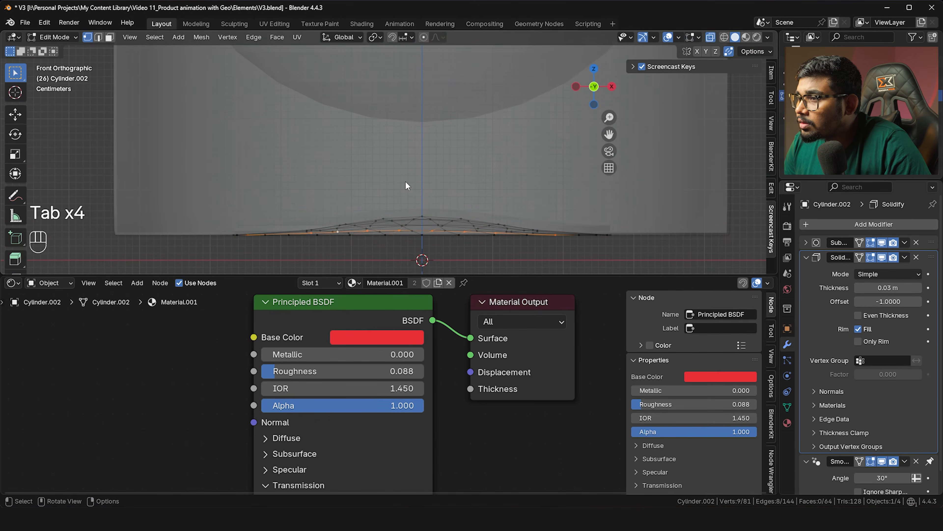
{"action": "scroll", "coordinate": [406, 180], "scroll_direction": "down", "scroll_amount": 3}
{"action": "key", "text": "alt+z"}
{"action": "scroll", "coordinate": [405, 181], "scroll_direction": "down", "scroll_amount": 3}
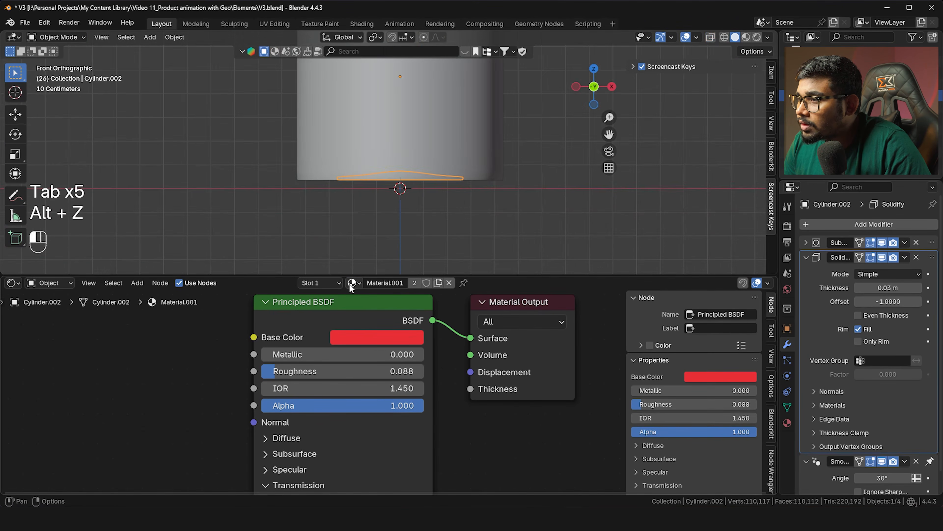
Assign the material named Material to the disc and preview it with Rendered shading
{"action": "left_click", "coordinate": [350, 287]}
{"action": "left_click", "coordinate": [379, 302]}
{"action": "scroll", "coordinate": [368, 247], "scroll_direction": "down", "scroll_amount": 2}
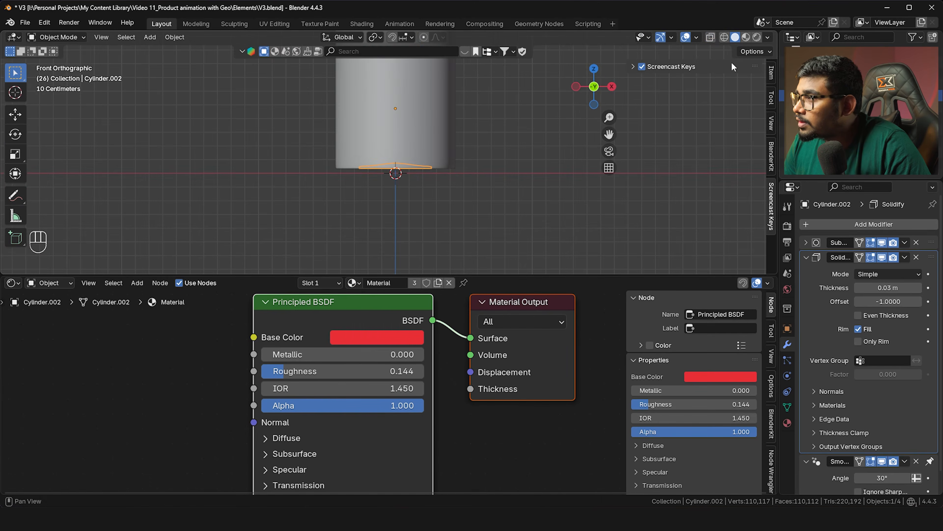
{"action": "left_click", "coordinate": [757, 37]}
{"action": "mouse_move", "coordinate": [545, 186]}
{"action": "middle_mouse_down"}
{"action": "mouse_move", "coordinate": [485, 166]}
{"action": "mouse_move", "coordinate": [475, 126]}
{"action": "mouse_move", "coordinate": [475, 202]}
{"action": "mouse_move", "coordinate": [401, 133]}
{"action": "mouse_move", "coordinate": [405, 126]}
{"action": "mouse_move", "coordinate": [420, 160]}
{"action": "mouse_move", "coordinate": [431, 152]}
{"action": "mouse_move", "coordinate": [425, 140]}
{"action": "middle_mouse_up"}
Return to front view, frame the bottle's base, and switch to the reference bottles image
{"action": "key", "text": "grave"}
{"action": "left_click", "coordinate": [388, 100]}
{"action": "middle_click_drag", "start_coordinate": [389, 101], "coordinate": [433, 210], "text": "shift"}
{"action": "scroll", "coordinate": [432, 158], "scroll_direction": "up", "scroll_amount": 2}
{"action": "middle_click_drag", "start_coordinate": [432, 158], "coordinate": [459, 189], "text": "shift"}
{"action": "scroll", "coordinate": [448, 141], "scroll_direction": "up", "scroll_amount": 1}
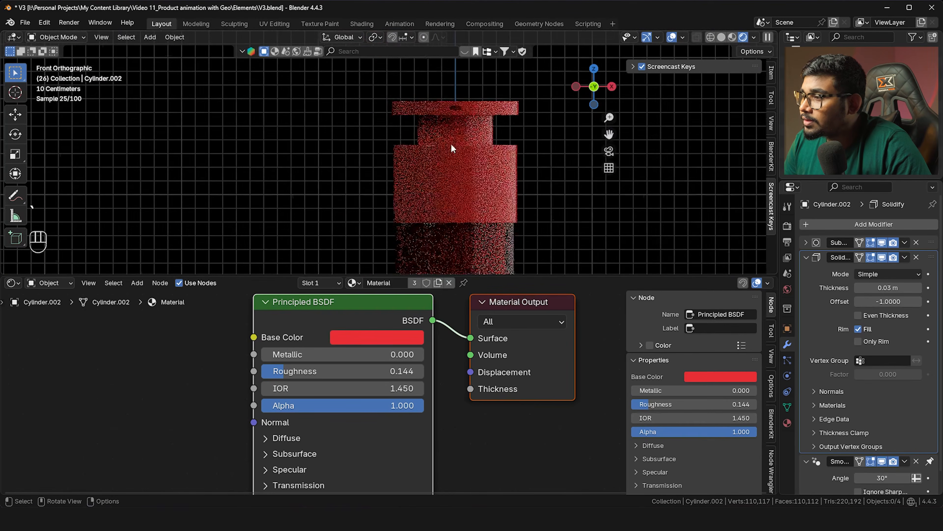
{"action": "key", "text": "alt+Tab"}
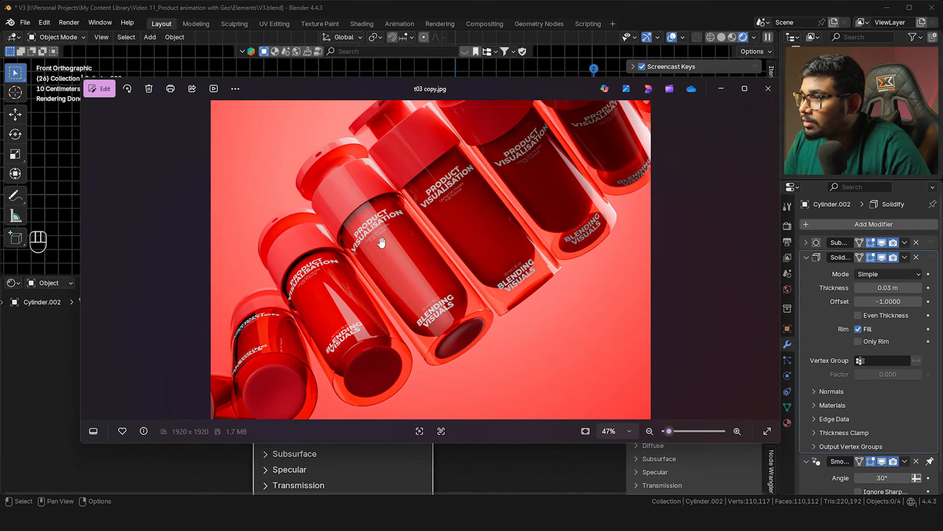
Close the reference bottles image viewer with Alt+F4
{"action": "key", "text": "alt+F4"}
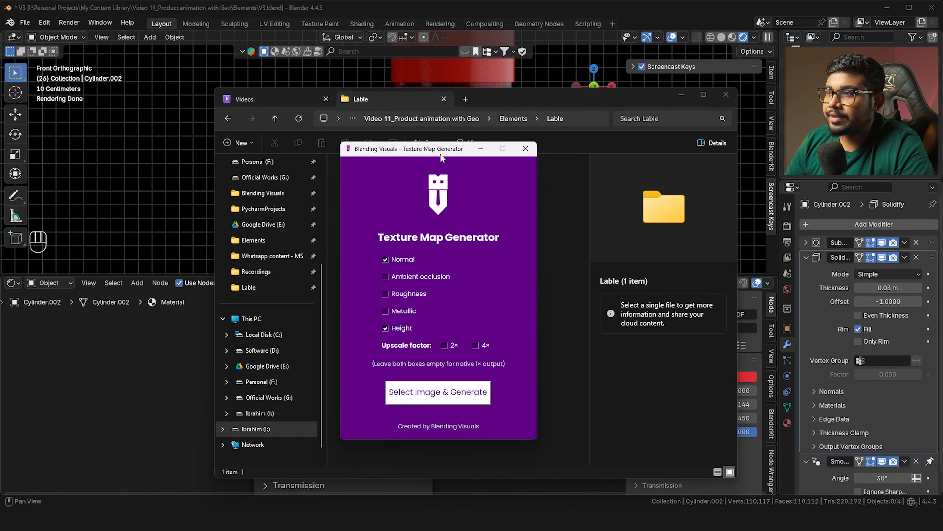
Generate texture maps from Lable.jpg with Select Image & Generate
{"action": "left_click_drag", "start_coordinate": [441, 157], "coordinate": [509, 175]}
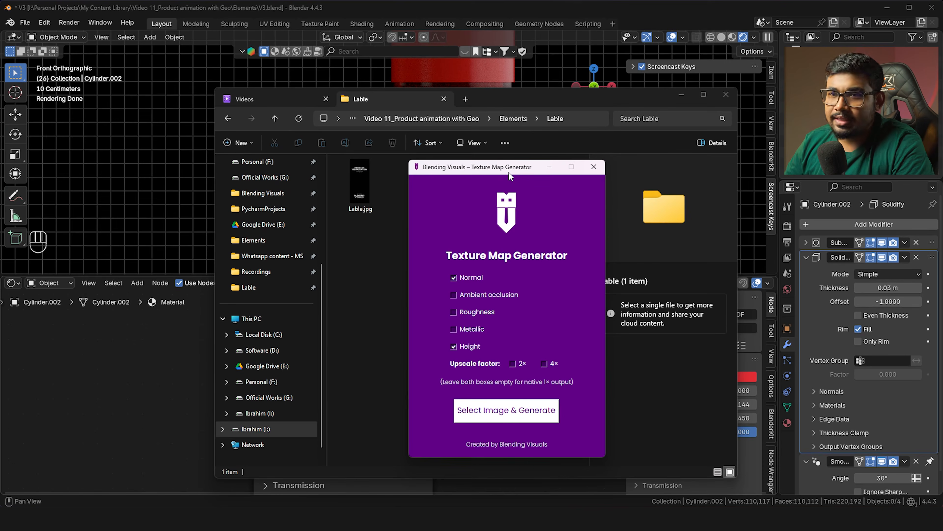
{"action": "left_click_drag", "start_coordinate": [511, 170], "coordinate": [511, 153]}
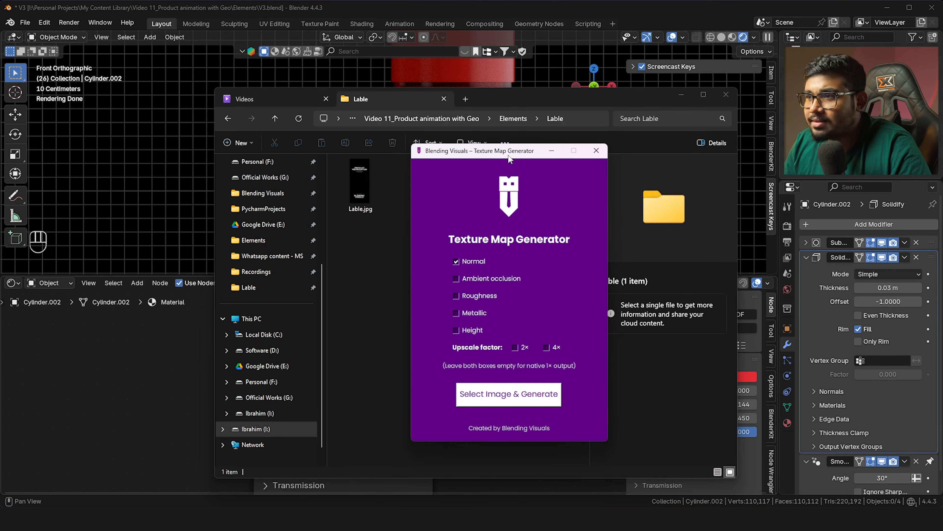
{"action": "left_click_drag", "start_coordinate": [477, 156], "coordinate": [488, 158]}
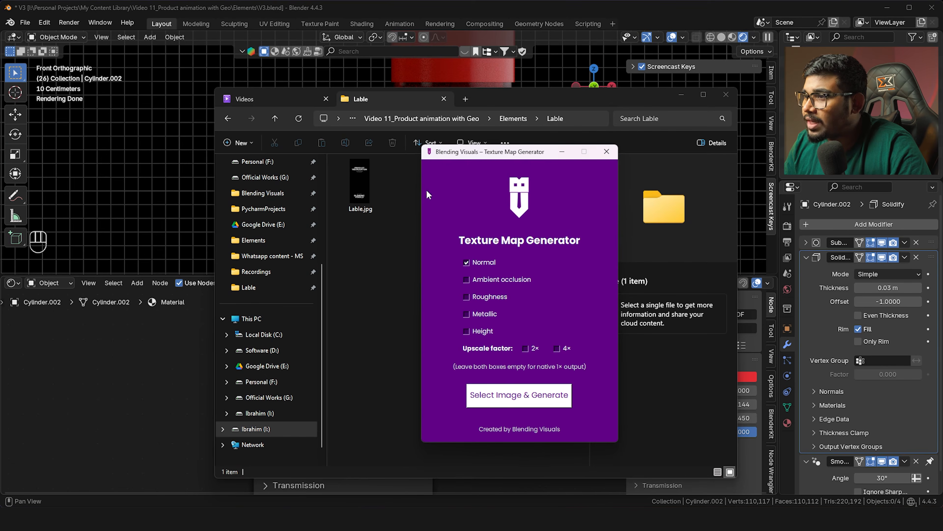
{"action": "left_click", "coordinate": [518, 395]}
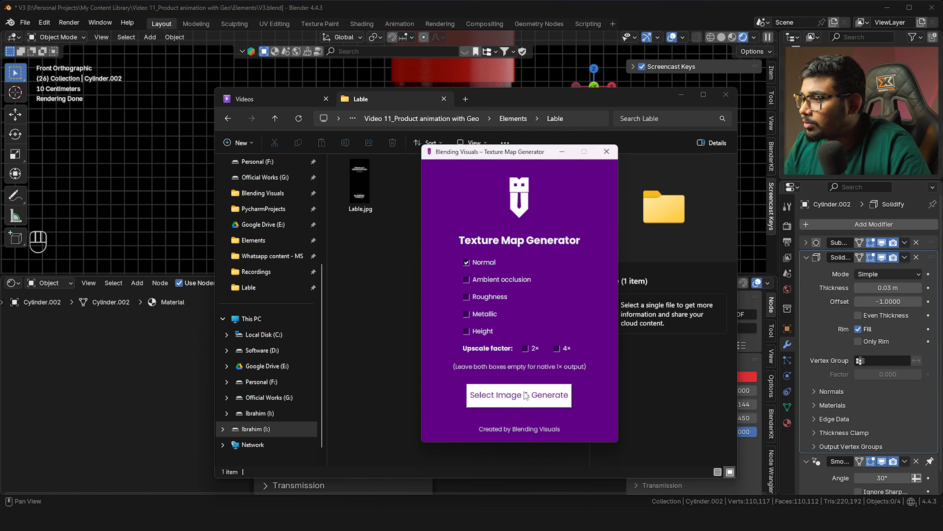
{"action": "double_click", "coordinate": [631, 254]}
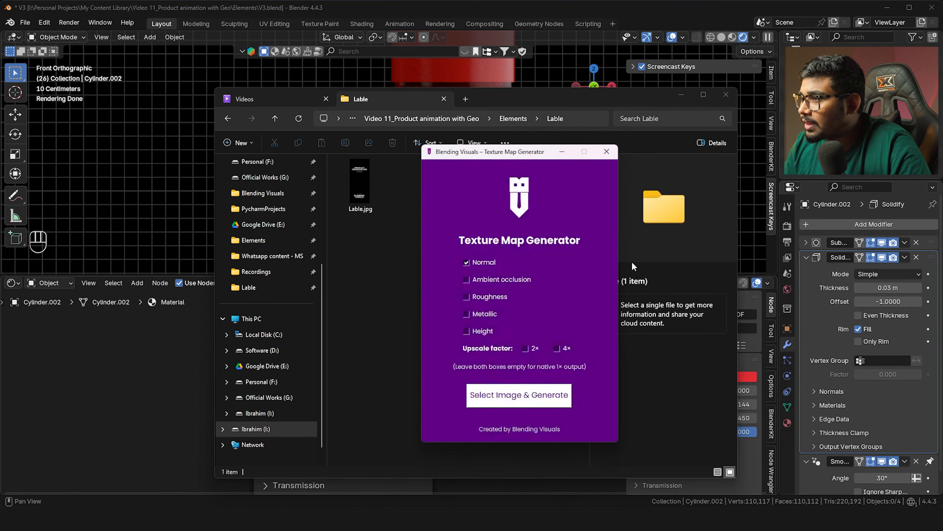
Preview Lable_normal.png and Lable_base_color.png in the new Lable folder
{"action": "left_click_drag", "start_coordinate": [501, 159], "coordinate": [594, 154]}
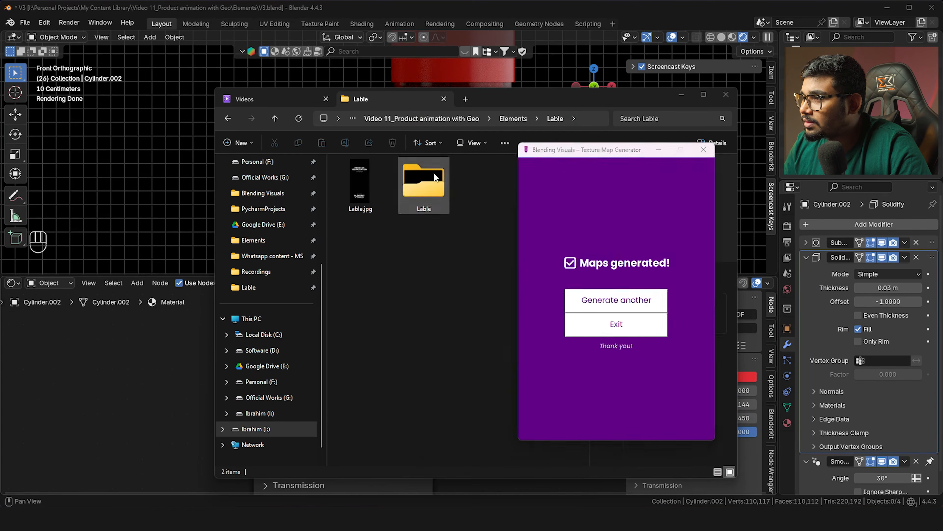
{"action": "double_click", "coordinate": [424, 184]}
{"action": "double_click", "coordinate": [424, 182]}
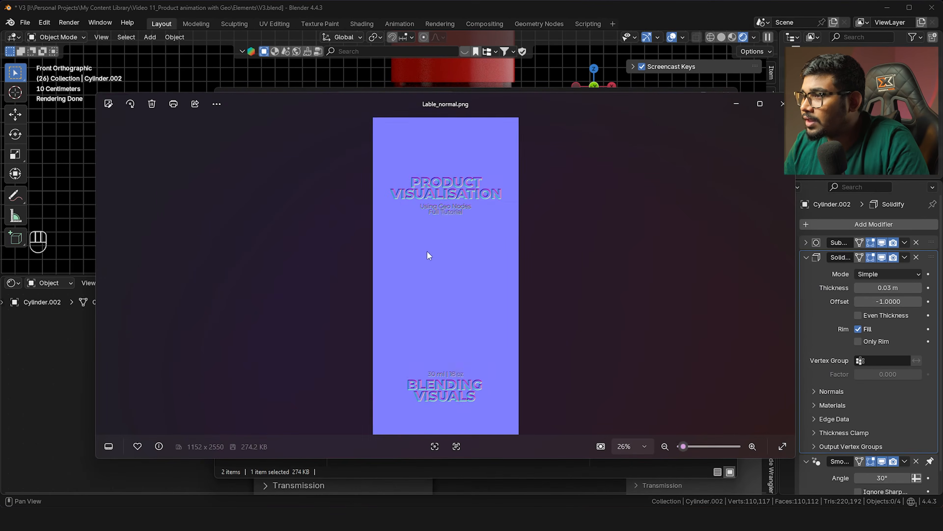
{"action": "key", "text": "Left"}
{"action": "key", "text": "Right"}
{"action": "key", "text": "Left"}
Close the image viewer and select the red Cylinder bottle body in Blender
{"action": "left_click", "coordinate": [781, 103]}
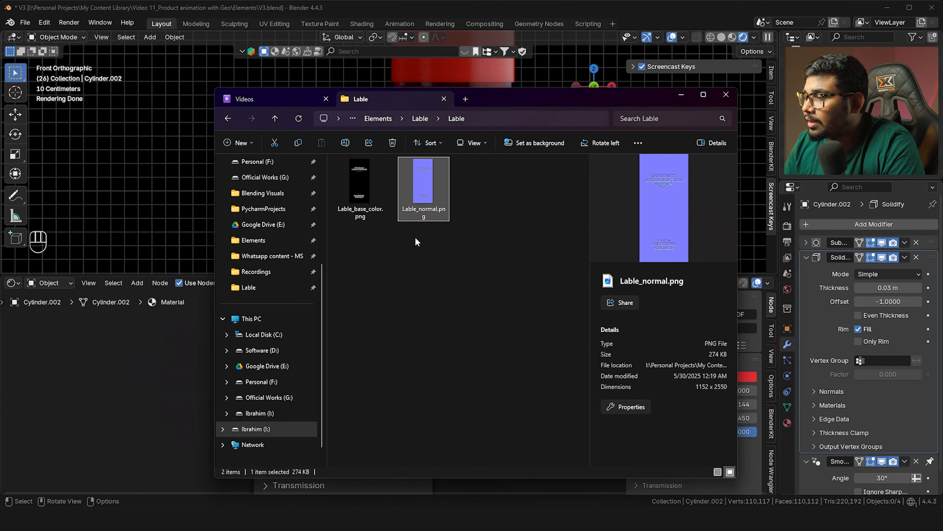
{"action": "left_click", "coordinate": [148, 390]}
{"action": "left_click", "coordinate": [429, 172]}
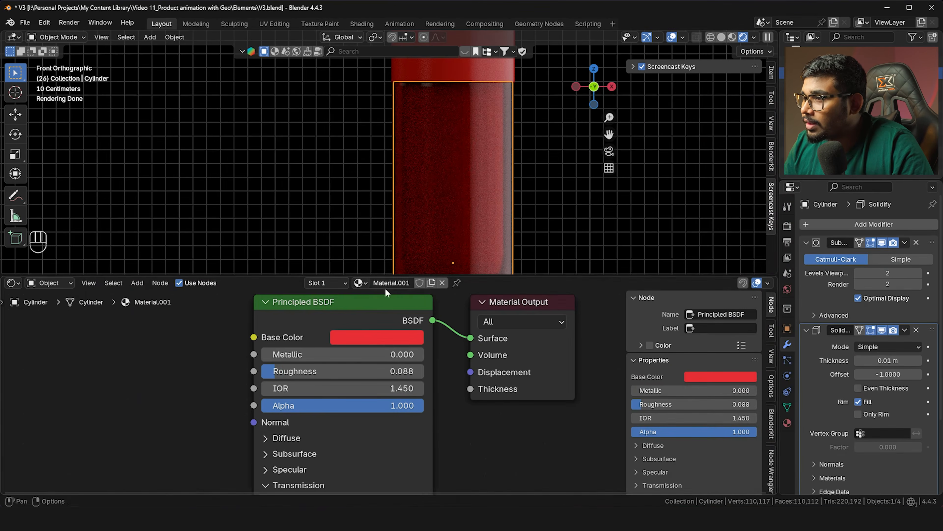
Spread the Material Output node right and the Principled BSDF left
{"action": "scroll", "coordinate": [450, 349], "scroll_direction": "down", "scroll_amount": 5}
{"action": "left_click_drag", "start_coordinate": [451, 349], "coordinate": [541, 337]}
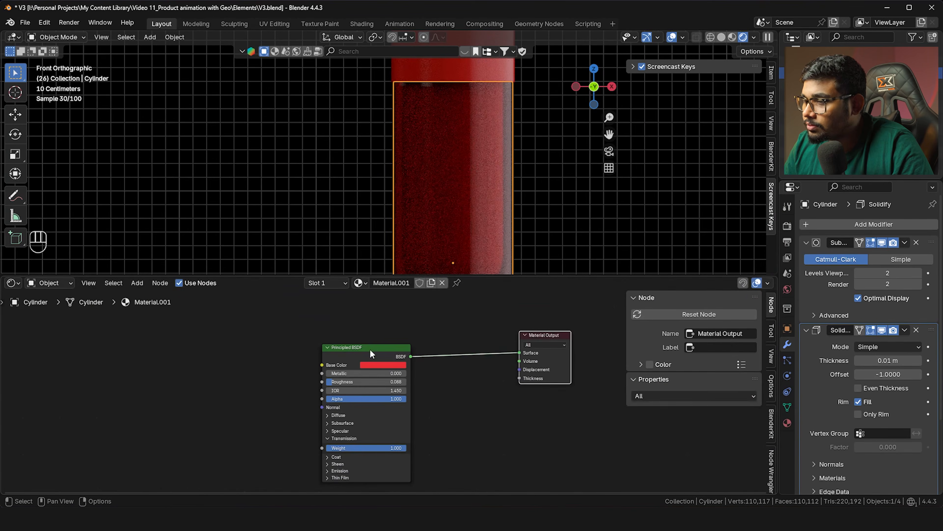
{"action": "left_click_drag", "start_coordinate": [371, 349], "coordinate": [234, 340]}
{"action": "middle_click_drag", "start_coordinate": [319, 360], "coordinate": [263, 351]}
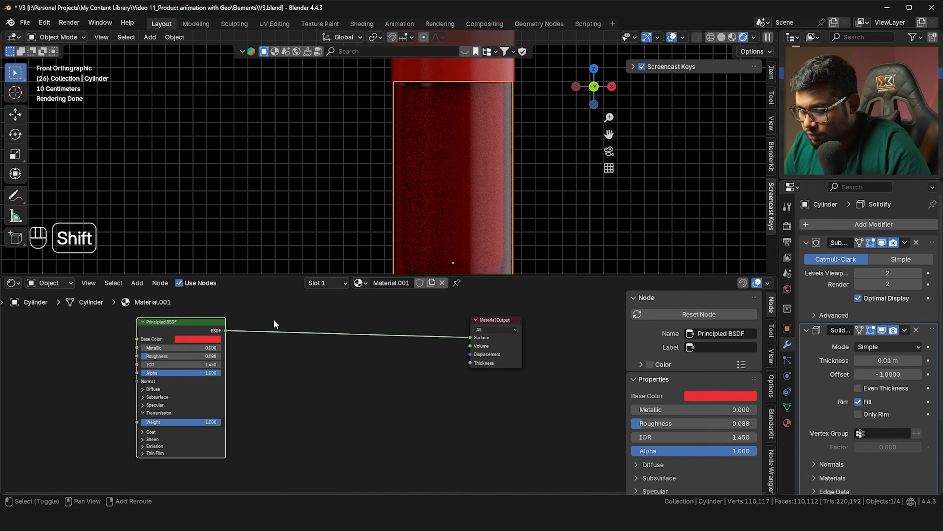
Duplicate the Principled BSDF and make the copy's base colour white
{"action": "key", "text": "shift+d"}
{"action": "left_click", "coordinate": [424, 361]}
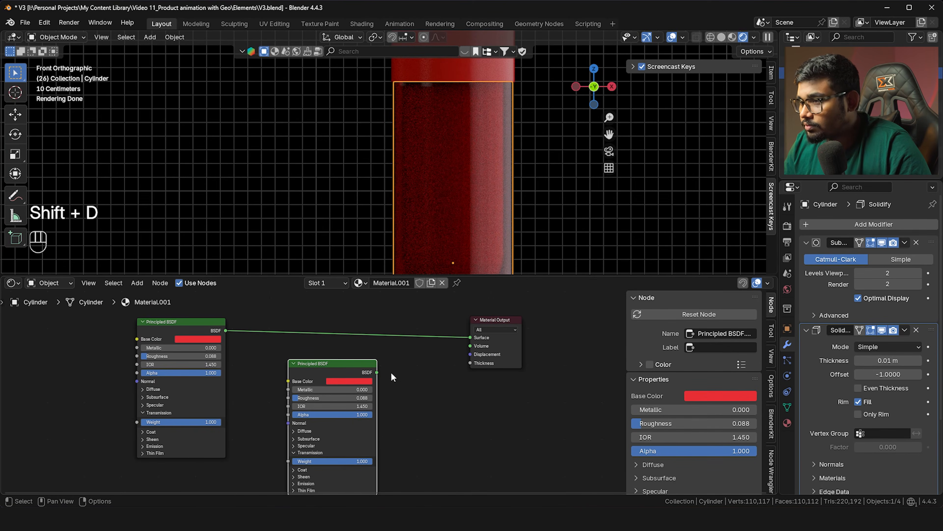
{"action": "left_click", "coordinate": [359, 381]}
{"action": "mouse_move", "coordinate": [391, 343]}
{"action": "left_mouse_down"}
{"action": "mouse_move", "coordinate": [330, 344]}
{"action": "mouse_move", "coordinate": [396, 351]}
{"action": "left_mouse_up"}
{"action": "left_click_drag", "start_coordinate": [335, 363], "coordinate": [299, 376]}
Insert a Mix Shader into the output link and connect the white BSDF to it
{"action": "key", "text": "shift+a"}
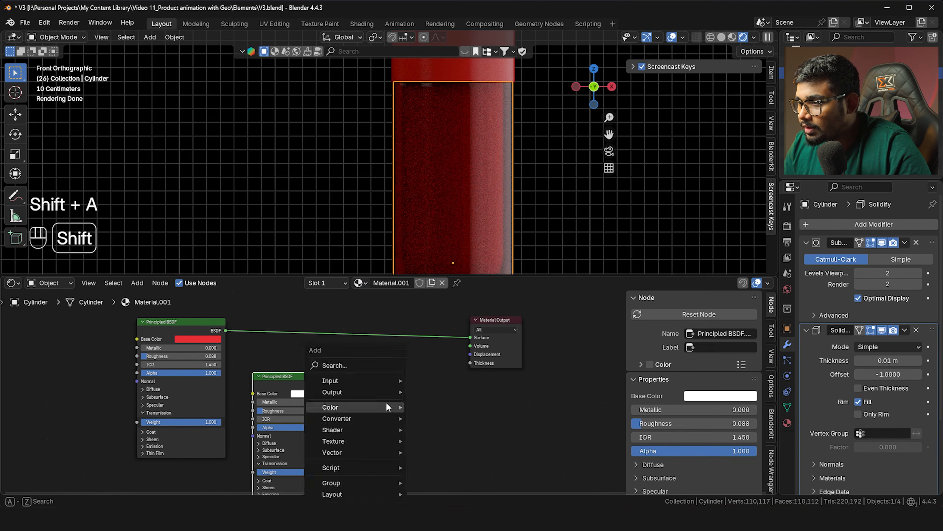
{"action": "type", "text": "mix"}
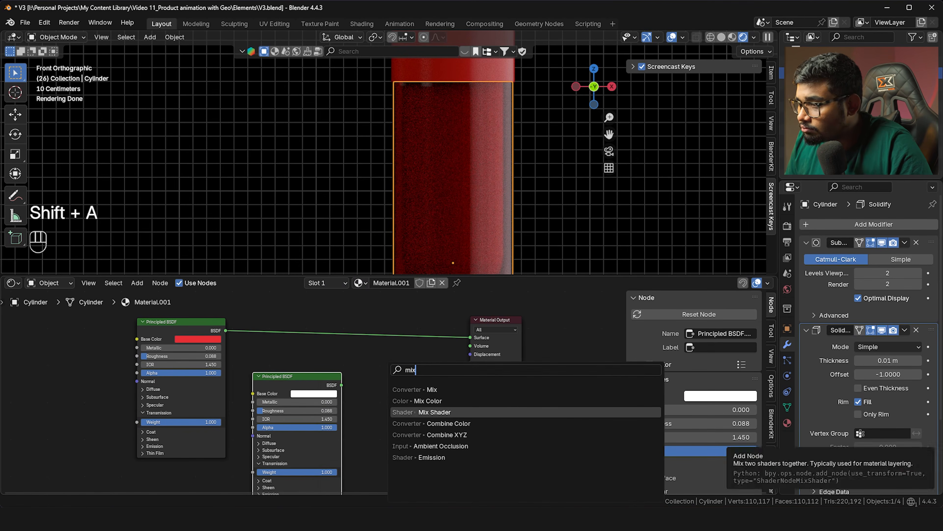
{"action": "left_click", "coordinate": [430, 412]}
{"action": "left_click", "coordinate": [404, 323]}
{"action": "left_click_drag", "start_coordinate": [341, 385], "coordinate": [403, 363]}
{"action": "middle_click_drag", "start_coordinate": [403, 370], "coordinate": [439, 443]}
{"action": "left_click_drag", "start_coordinate": [468, 403], "coordinate": [462, 329]}
{"action": "middle_click_drag", "start_coordinate": [388, 335], "coordinate": [423, 376]}
Add an Image Texture with Lable.jpg and link its Color to the Mix Shader Fac
{"action": "key", "text": "shift+a"}
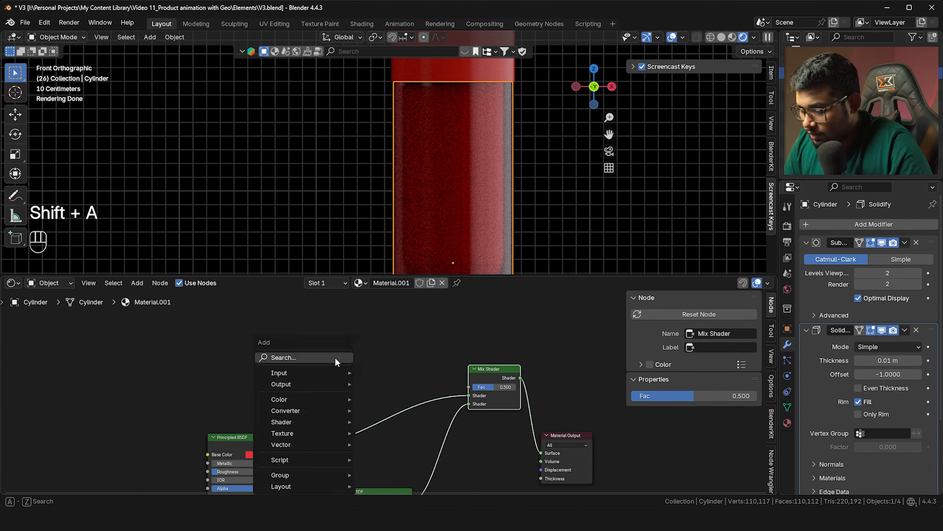
{"action": "type", "text": "ima"}
{"action": "key", "text": "Return"}
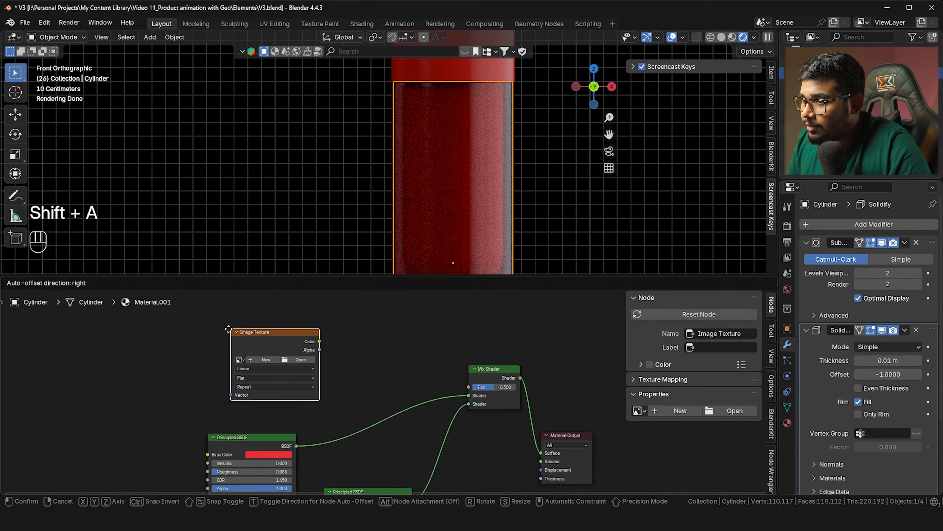
{"action": "left_click", "coordinate": [204, 326]}
{"action": "left_click", "coordinate": [230, 351]}
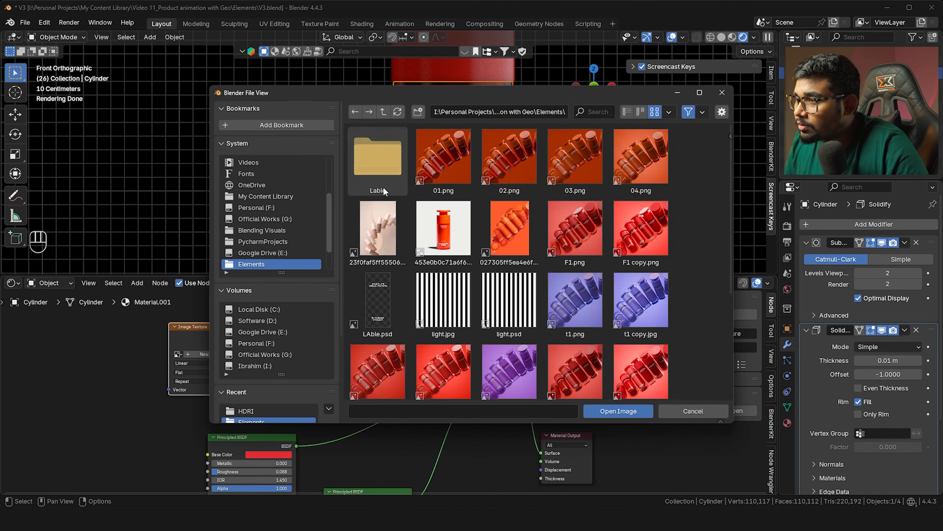
{"action": "double_click", "coordinate": [378, 177]}
{"action": "double_click", "coordinate": [447, 165]}
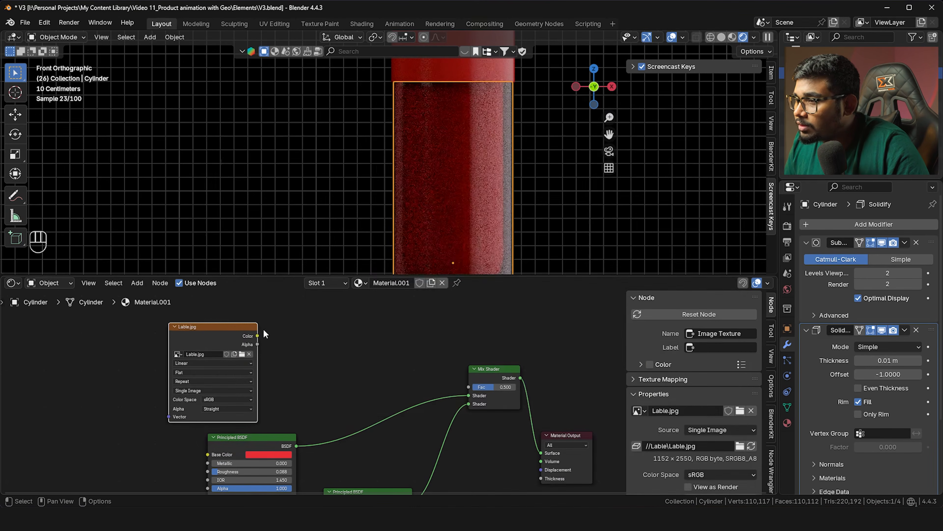
{"action": "left_click_drag", "start_coordinate": [258, 337], "coordinate": [478, 393]}
Enter edit mode on the cylinder and select all its mesh
{"action": "scroll", "coordinate": [455, 197], "scroll_direction": "down", "scroll_amount": 3}
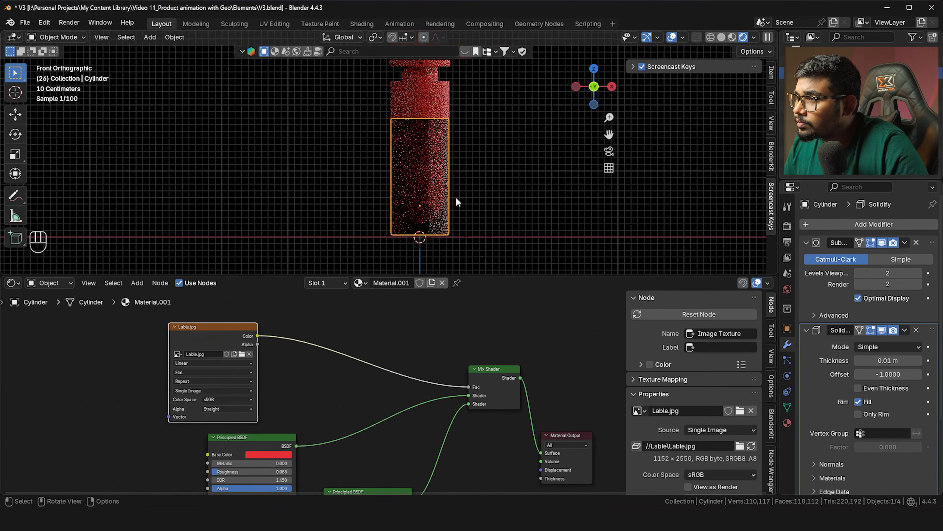
{"action": "key", "text": "Tab"}
{"action": "key", "text": "a"}
{"action": "scroll", "coordinate": [426, 176], "scroll_direction": "up", "scroll_amount": 2}
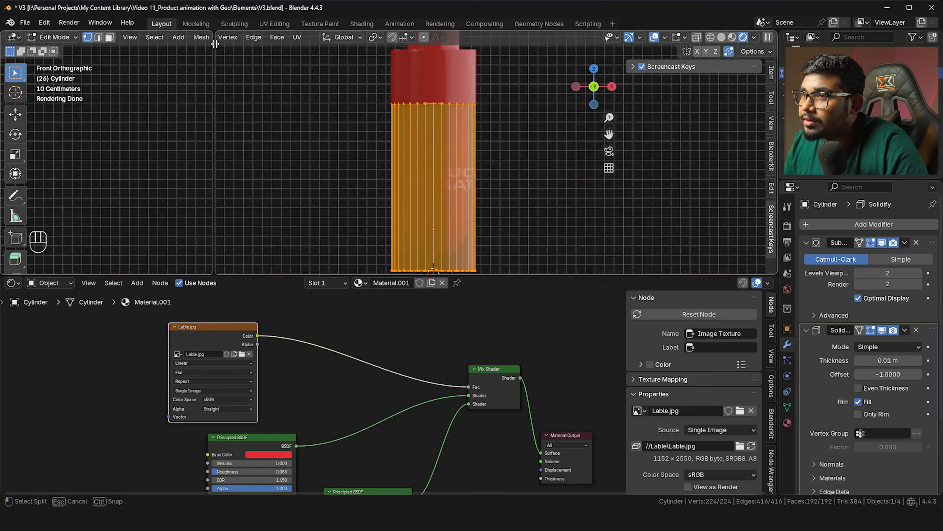
Show the label image beside the 3D view and set the white material's Transmission Weight to 0
{"action": "left_click", "coordinate": [11, 37]}
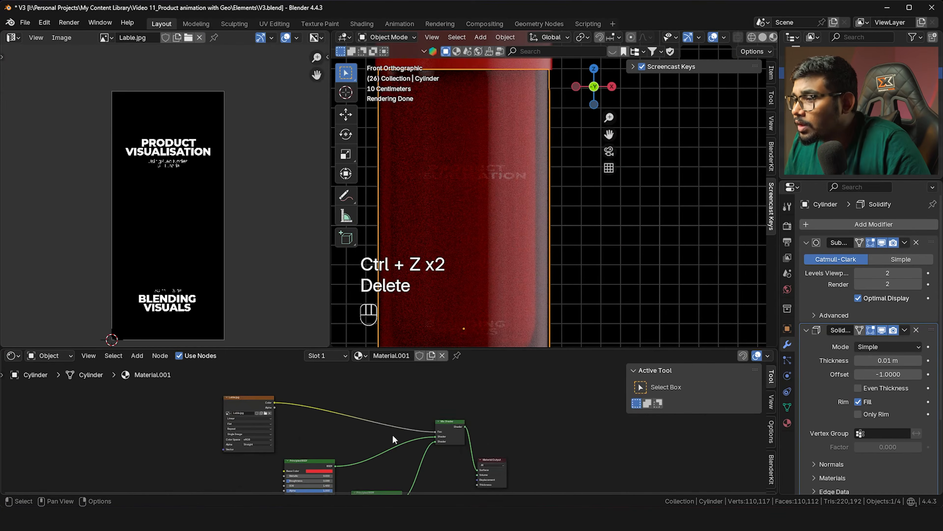
{"action": "scroll", "coordinate": [394, 439], "scroll_direction": "up", "scroll_amount": 8}
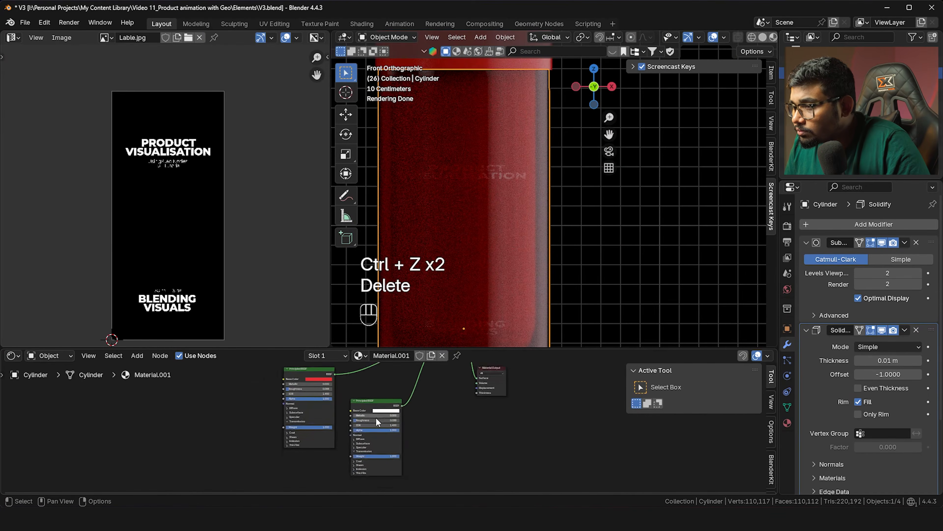
{"action": "scroll", "coordinate": [382, 439], "scroll_direction": "up", "scroll_amount": 2}
{"action": "key", "text": "Delete"}
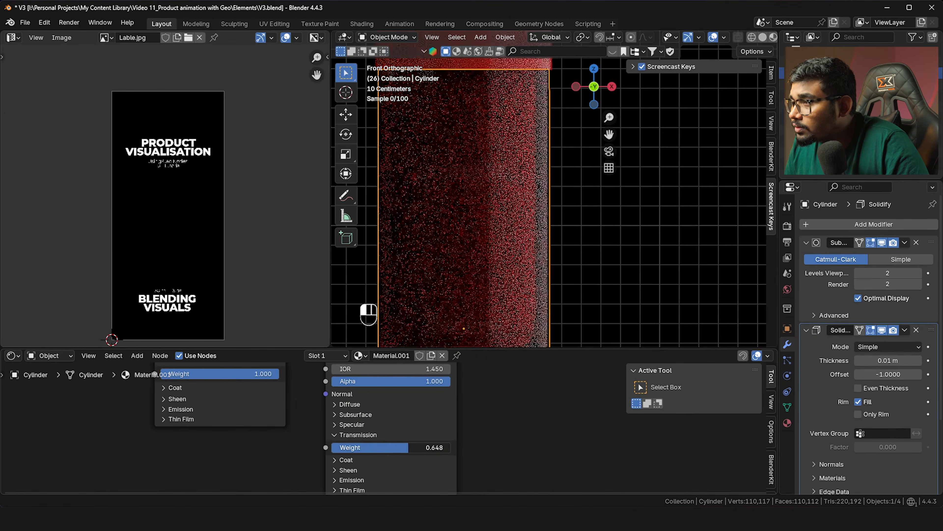
Select all the cylinder's faces and project its UVs from view
{"action": "key", "text": "Tab"}
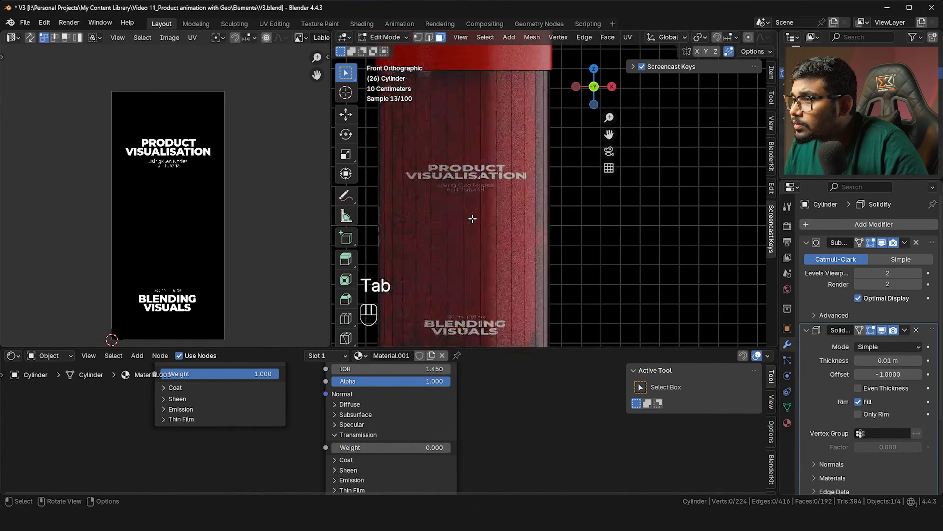
{"action": "key", "text": "a"}
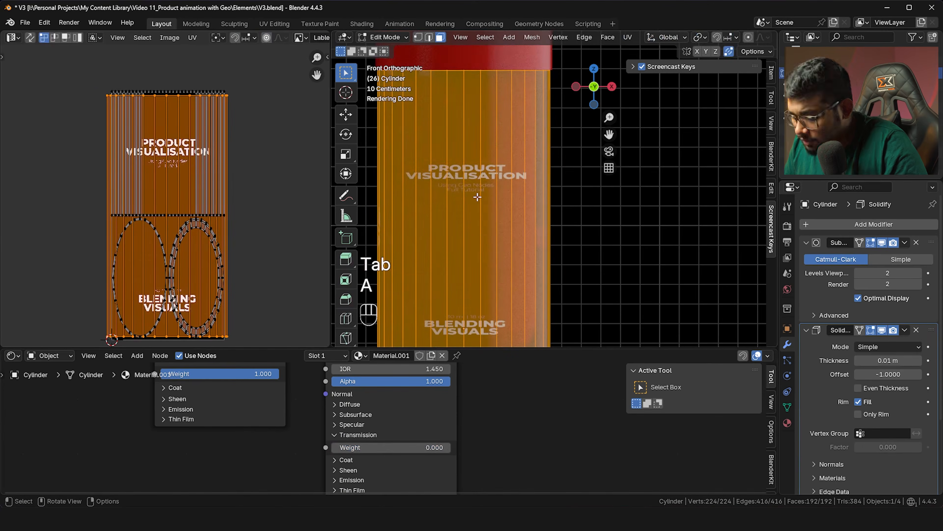
{"action": "key", "text": "u"}
{"action": "left_click", "coordinate": [476, 193]}
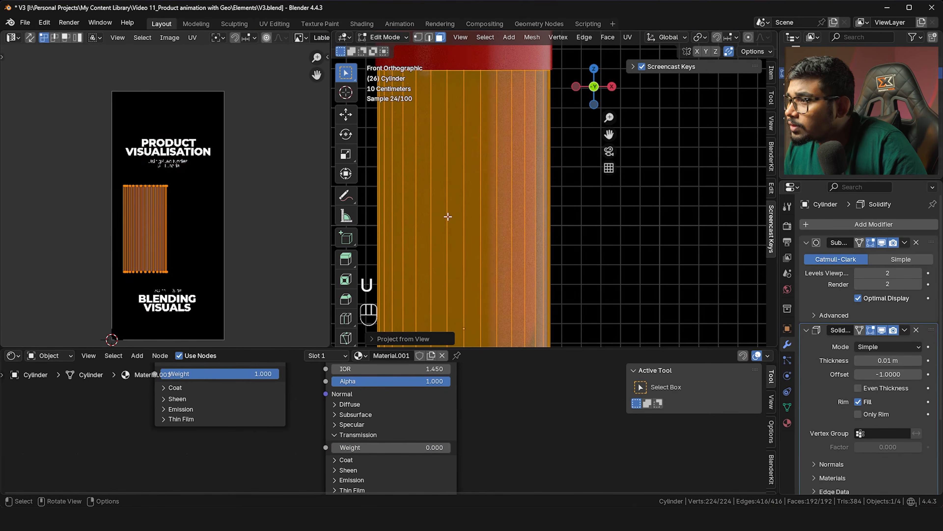
Scale and move the UVs to fit over Lable.jpg, then return to object mode
{"action": "key", "text": "s"}
{"action": "right_click", "coordinate": [63, 261]}
{"action": "key", "text": "a"}
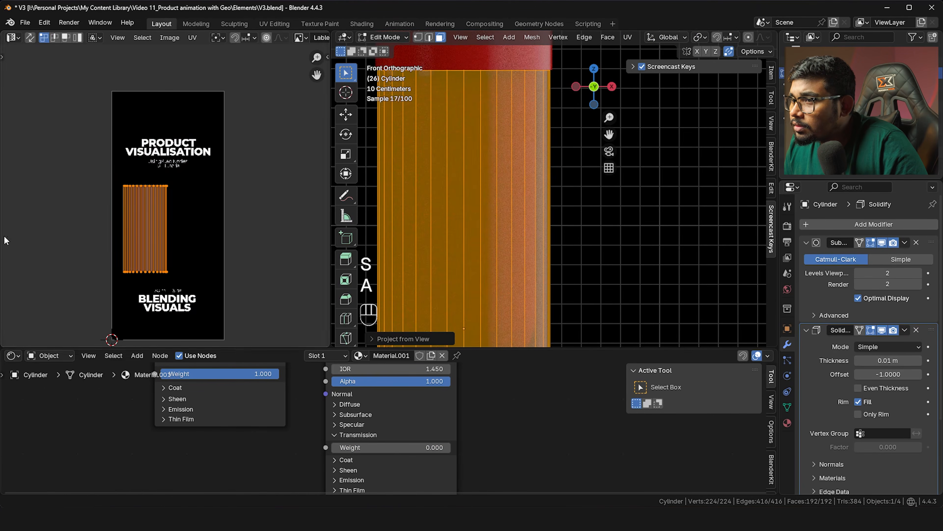
{"action": "key", "text": "a"}
{"action": "key", "text": "s"}
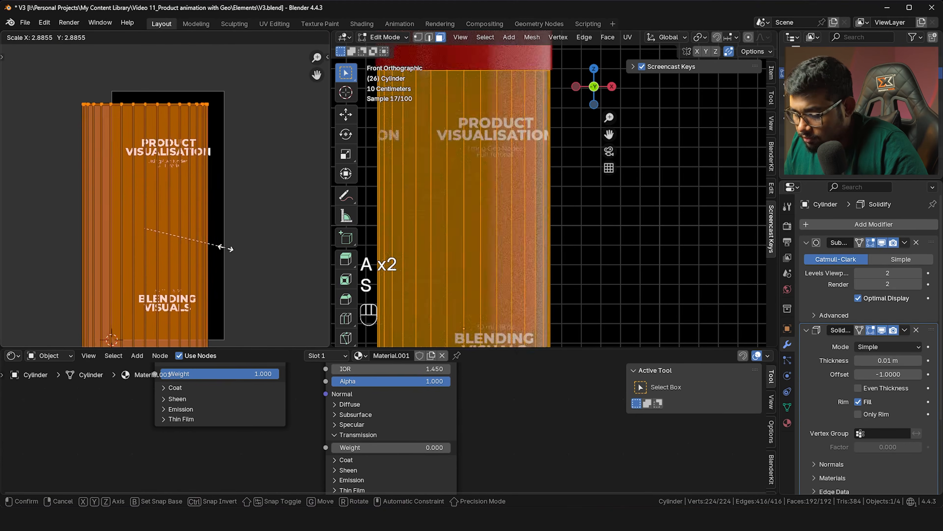
{"action": "left_click", "coordinate": [223, 249]}
{"action": "key", "text": "g"}
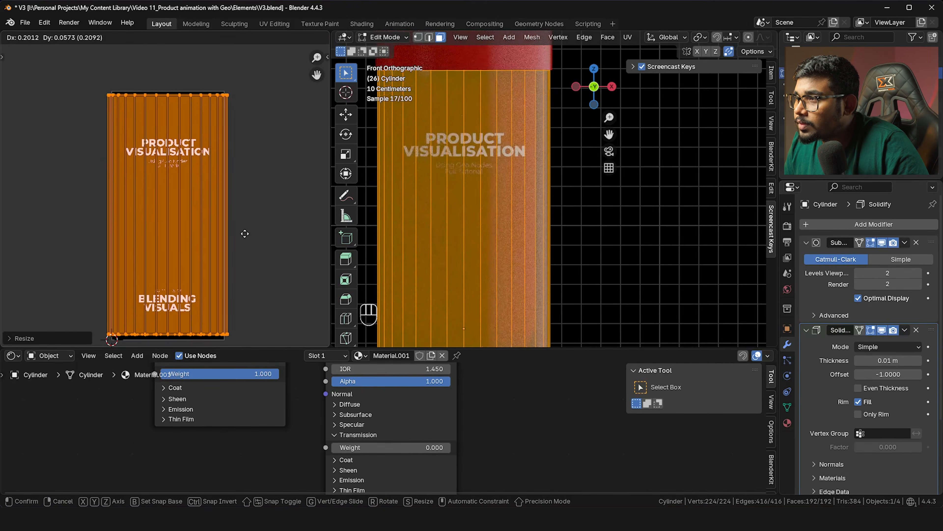
{"action": "left_click", "coordinate": [244, 234]}
{"action": "scroll", "coordinate": [600, 217], "scroll_direction": "down", "scroll_amount": 4}
{"action": "middle_click_drag", "start_coordinate": [534, 247], "coordinate": [539, 240], "text": "shift"}
{"action": "key", "text": "Tab"}
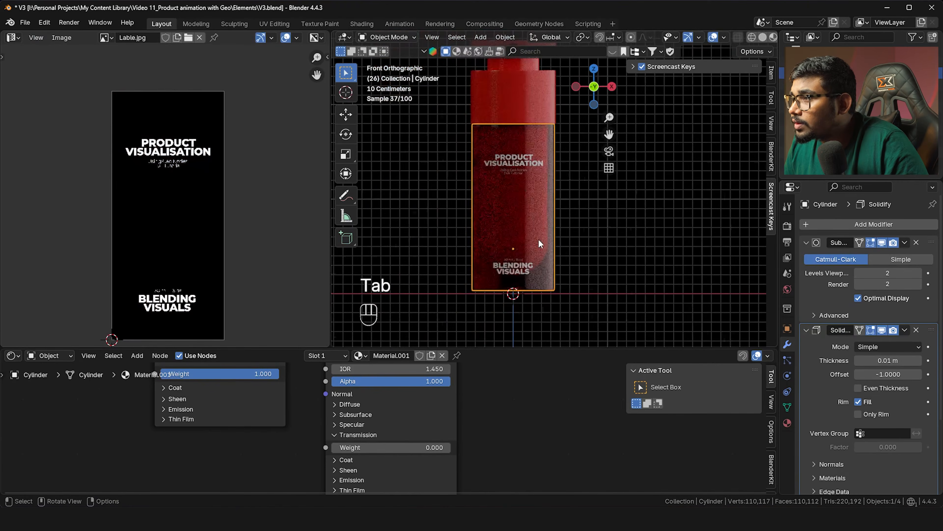
Duplicate the label image node and load Lable_normal.png into the copy
{"action": "scroll", "coordinate": [541, 237], "scroll_direction": "up", "scroll_amount": 2}
{"action": "scroll", "coordinate": [466, 380], "scroll_direction": "down", "scroll_amount": 8}
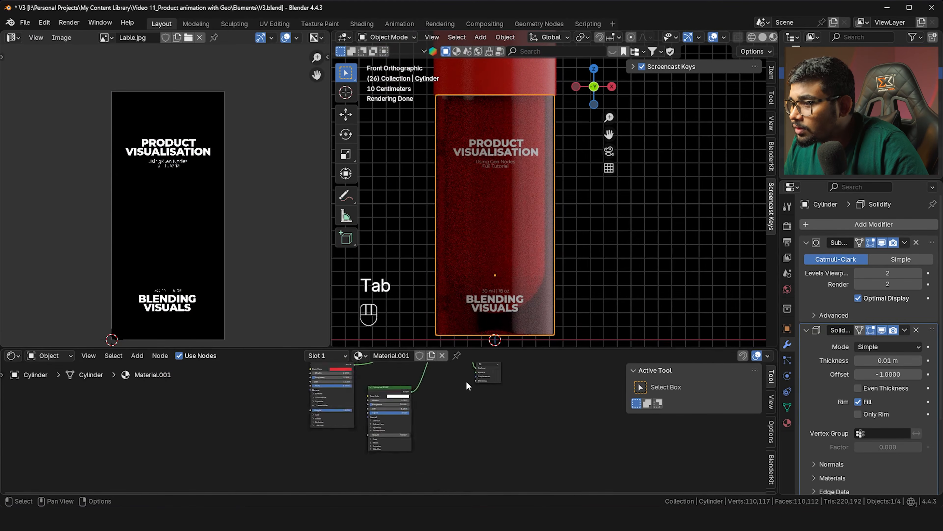
{"action": "left_click_drag", "start_coordinate": [373, 388], "coordinate": [344, 383]}
{"action": "key", "text": "shift+d"}
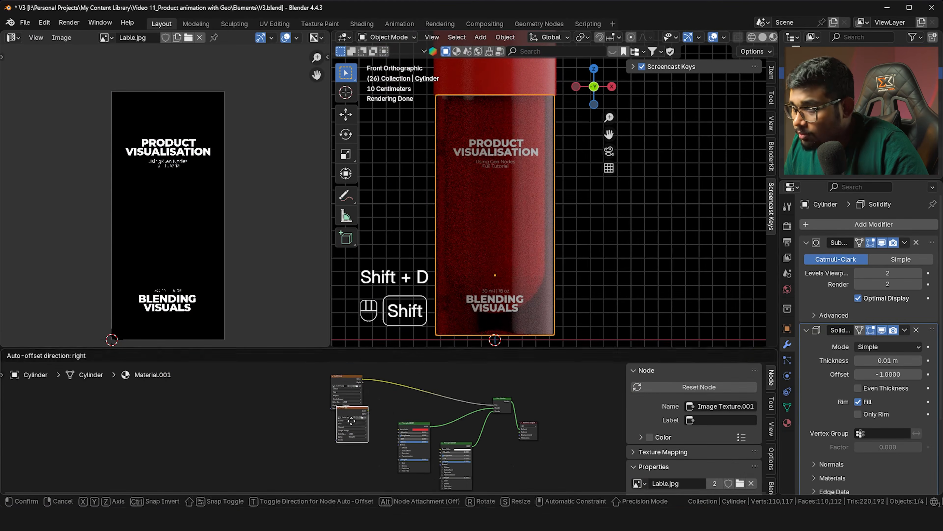
{"action": "left_click", "coordinate": [323, 438]}
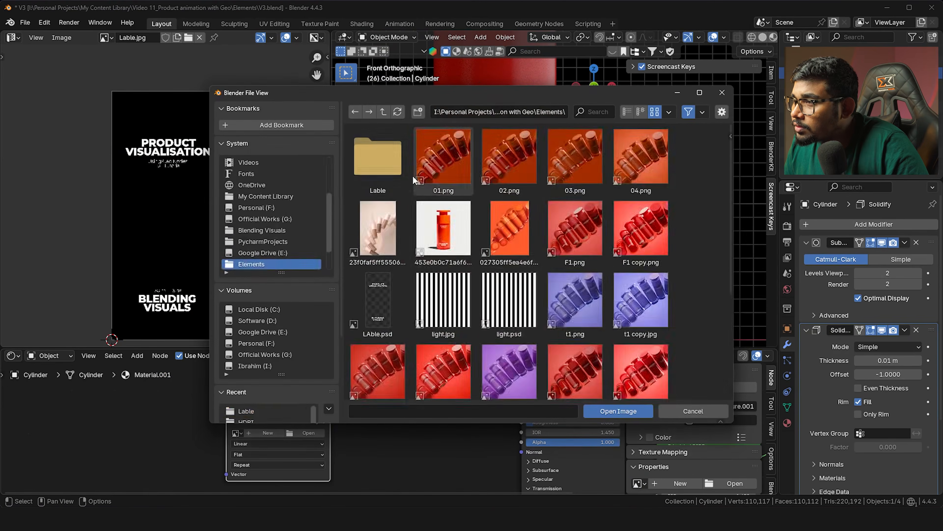
{"action": "double_click", "coordinate": [398, 168]}
{"action": "double_click", "coordinate": [399, 168]}
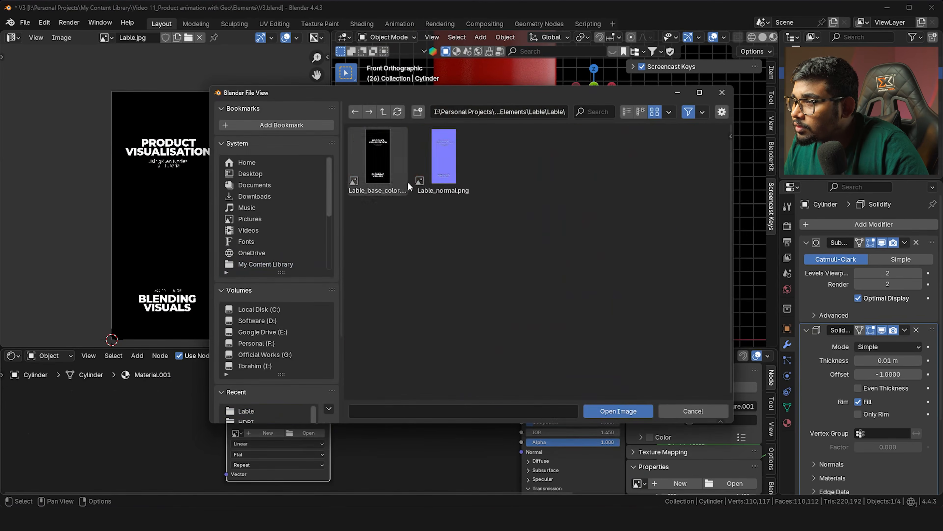
{"action": "double_click", "coordinate": [435, 163]}
Feed the normal image into a Bump node's Height and link Bump Normal to the BSDF Normal
{"action": "scroll", "coordinate": [297, 413], "scroll_direction": "down", "scroll_amount": 2}
{"action": "scroll", "coordinate": [296, 415], "scroll_direction": "down", "scroll_amount": 2}
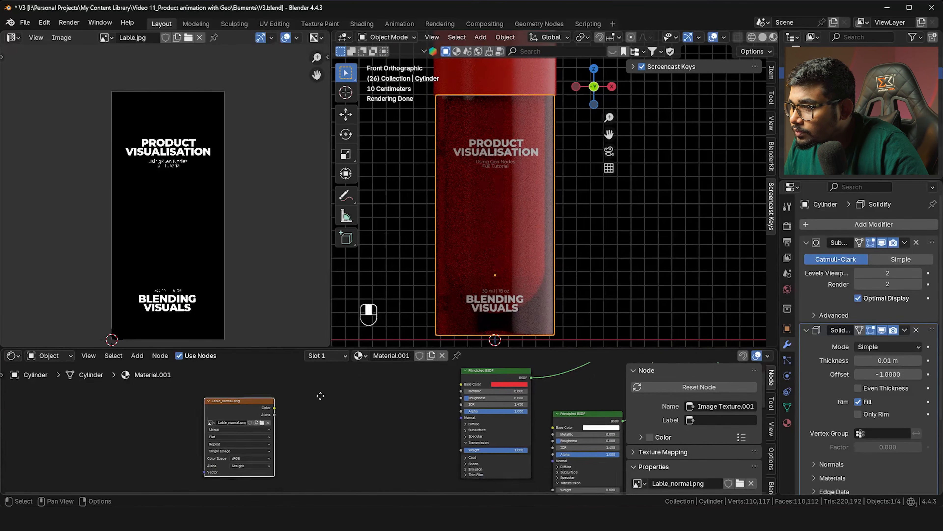
{"action": "left_click_drag", "start_coordinate": [274, 406], "coordinate": [395, 434]}
{"action": "type", "text": "bu"}
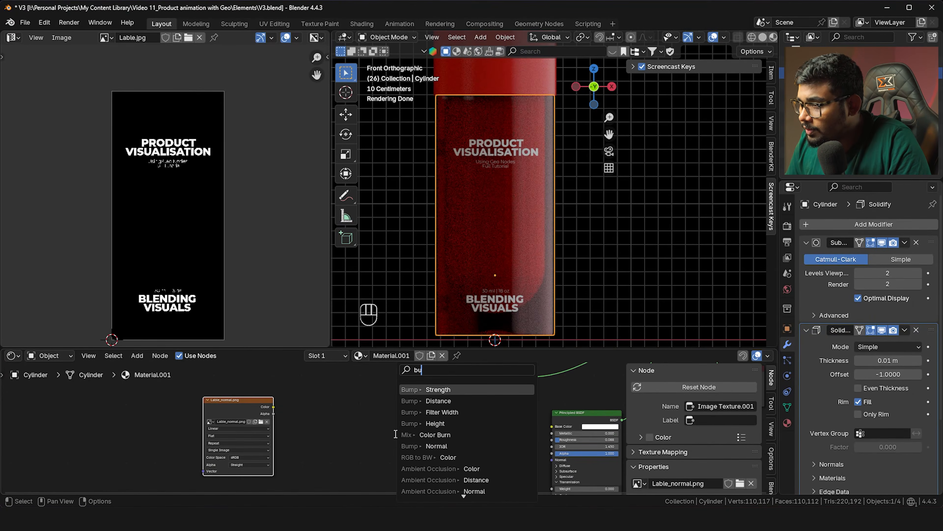
{"action": "key", "text": "Down"}
{"action": "key", "text": "Down"}
{"action": "key", "text": "Down"}
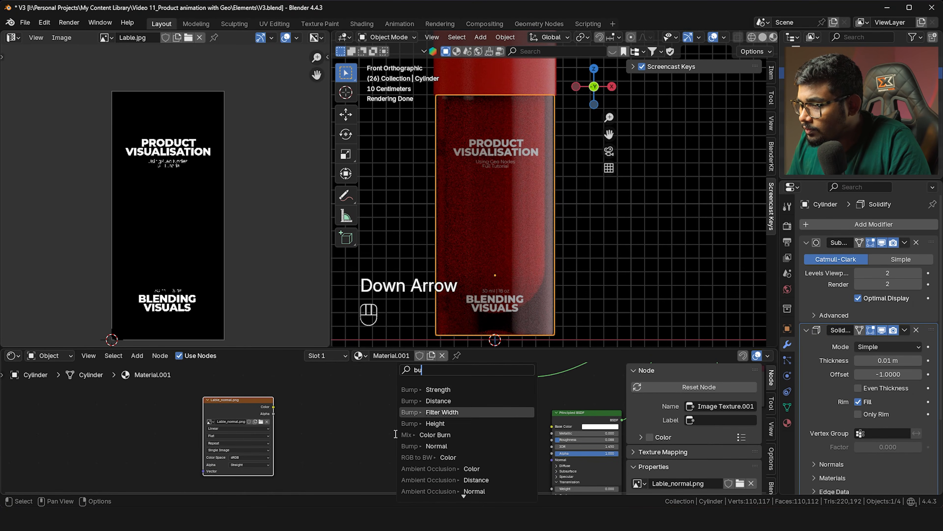
{"action": "key", "text": "Return"}
{"action": "left_click", "coordinate": [379, 437]}
{"action": "left_click_drag", "start_coordinate": [418, 443], "coordinate": [460, 416]}
{"action": "middle_click_drag", "start_coordinate": [424, 442], "coordinate": [363, 409]}
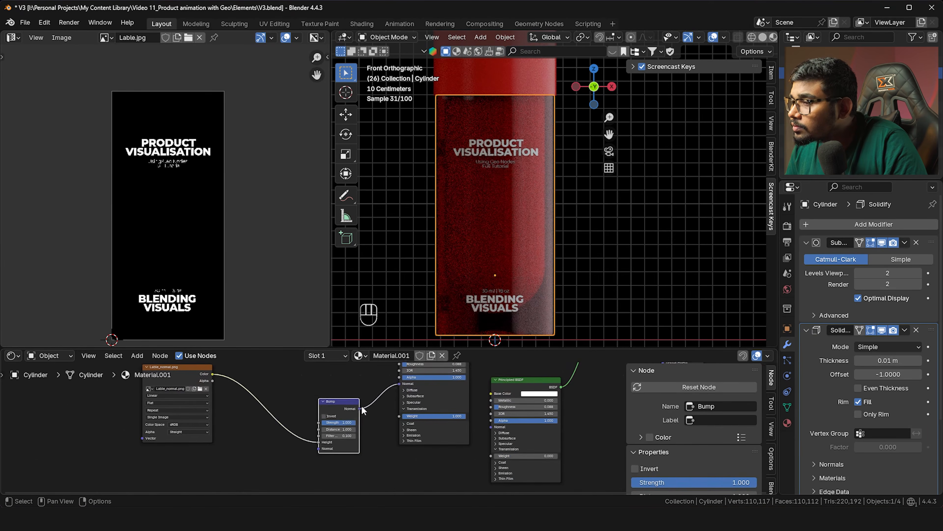
Move the Bump node and connect its Normal output to the Principled BSDF Normal input
{"action": "key", "text": "g"}
{"action": "left_click", "coordinate": [344, 446]}
{"action": "left_click_drag", "start_coordinate": [349, 445], "coordinate": [478, 463]}
{"action": "left_click_drag", "start_coordinate": [486, 408], "coordinate": [487, 406]}
Adjust the Bump strength to 0.184 while framing the label text on the bottle
{"action": "scroll", "coordinate": [482, 183], "scroll_direction": "up", "scroll_amount": 4}
{"action": "middle_click_drag", "start_coordinate": [482, 172], "coordinate": [519, 193], "text": "shift"}
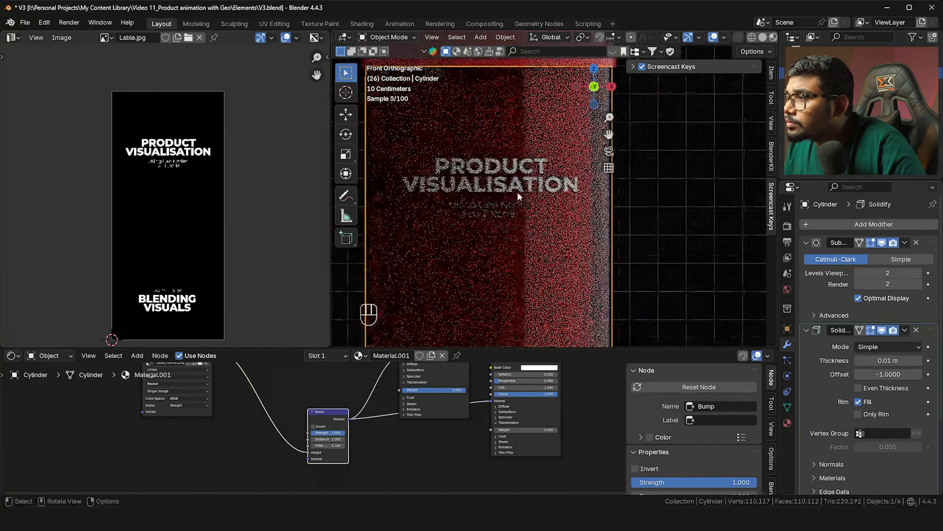
{"action": "scroll", "coordinate": [509, 223], "scroll_direction": "up", "scroll_amount": 3}
{"action": "scroll", "coordinate": [317, 417], "scroll_direction": "up", "scroll_amount": 2}
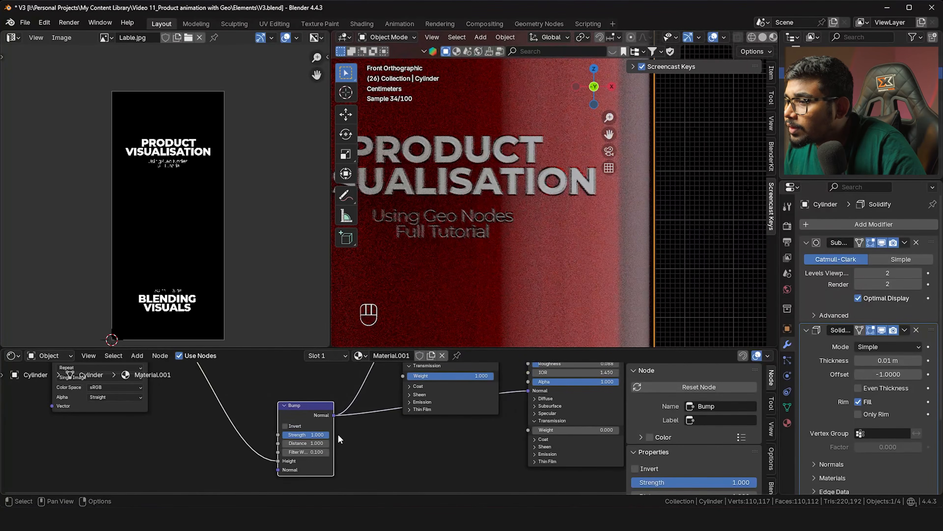
{"action": "mouse_move", "coordinate": [312, 434]}
{"action": "left_mouse_down"}
{"action": "mouse_move", "coordinate": [260, 434]}
{"action": "mouse_move", "coordinate": [293, 434]}
{"action": "left_mouse_up"}
{"action": "middle_click_drag", "start_coordinate": [438, 223], "coordinate": [450, 432]}
Set the white material's roughness to 0.140
{"action": "scroll", "coordinate": [466, 228], "scroll_direction": "down", "scroll_amount": 5}
{"action": "scroll", "coordinate": [494, 257], "scroll_direction": "down", "scroll_amount": 6}
{"action": "left_click_drag", "start_coordinate": [481, 408], "coordinate": [464, 408]}
{"action": "left_click_drag", "start_coordinate": [527, 405], "coordinate": [483, 405]}
{"action": "scroll", "coordinate": [520, 179], "scroll_direction": "up", "scroll_amount": 3}
{"action": "middle_click_drag", "start_coordinate": [512, 178], "coordinate": [523, 178], "text": "shift"}
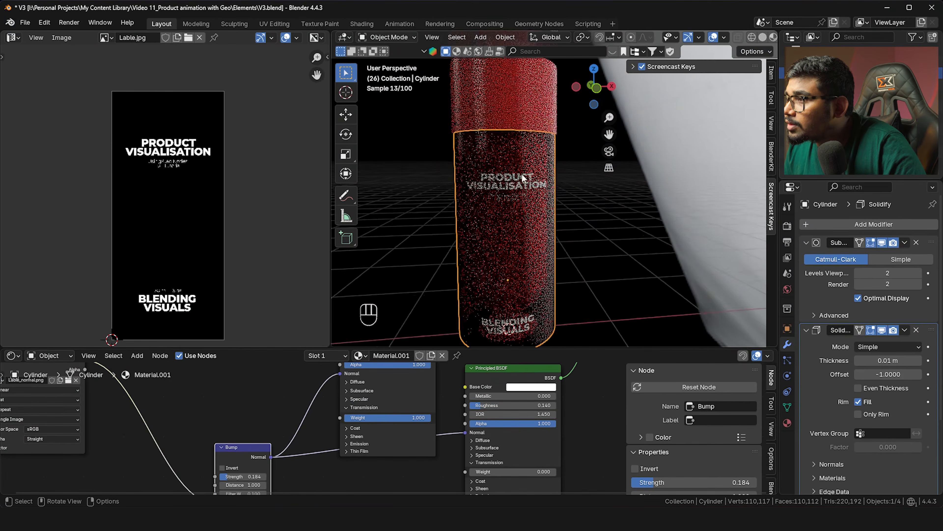
{"action": "scroll", "coordinate": [523, 177], "scroll_direction": "up", "scroll_amount": 1}
Preview the material as fully metallic, then set Metallic back to 0
{"action": "mouse_move", "coordinate": [484, 397]}
{"action": "left_mouse_down"}
{"action": "mouse_move", "coordinate": [557, 396]}
{"action": "mouse_move", "coordinate": [475, 396]}
{"action": "left_mouse_up"}
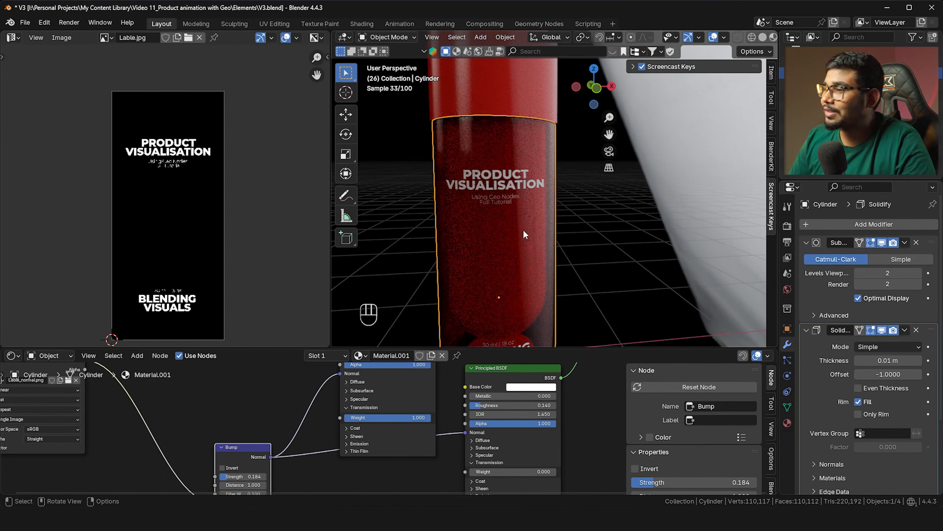
{"action": "scroll", "coordinate": [465, 158], "scroll_direction": "down", "scroll_amount": 5}
{"action": "middle_click_drag", "start_coordinate": [466, 158], "coordinate": [495, 206], "text": "shift"}
{"action": "scroll", "coordinate": [495, 214], "scroll_direction": "down", "scroll_amount": 4}
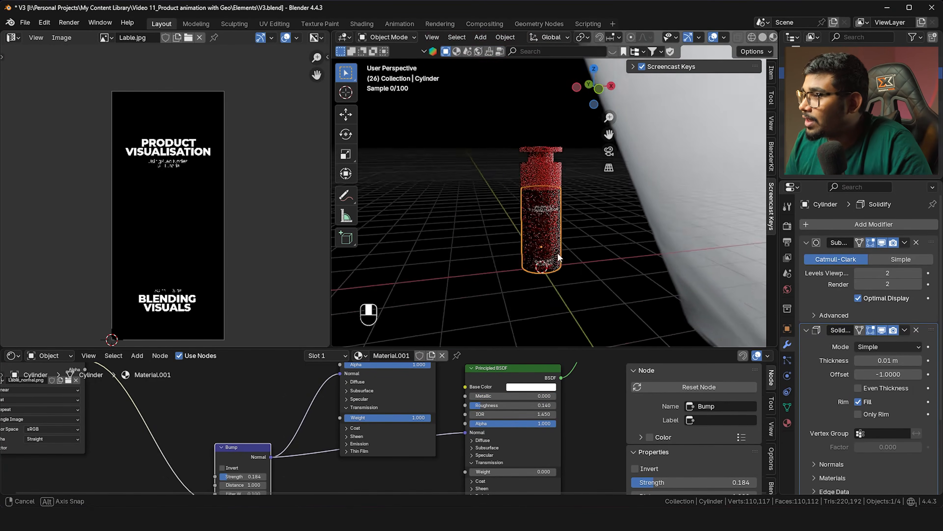
{"action": "scroll", "coordinate": [595, 240], "scroll_direction": "up", "scroll_amount": 5}
Switch to front orthographic view and compare with the reference render t03 copy.jpg
{"action": "middle_click_drag", "start_coordinate": [595, 240], "coordinate": [558, 217]}
{"action": "key", "text": "grave"}
{"action": "left_click", "coordinate": [598, 186]}
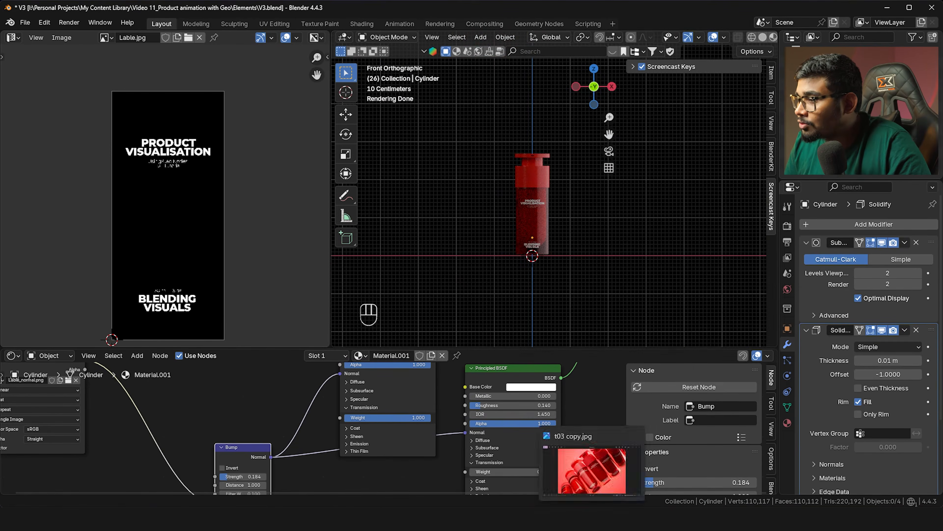
{"action": "left_click", "coordinate": [589, 472]}
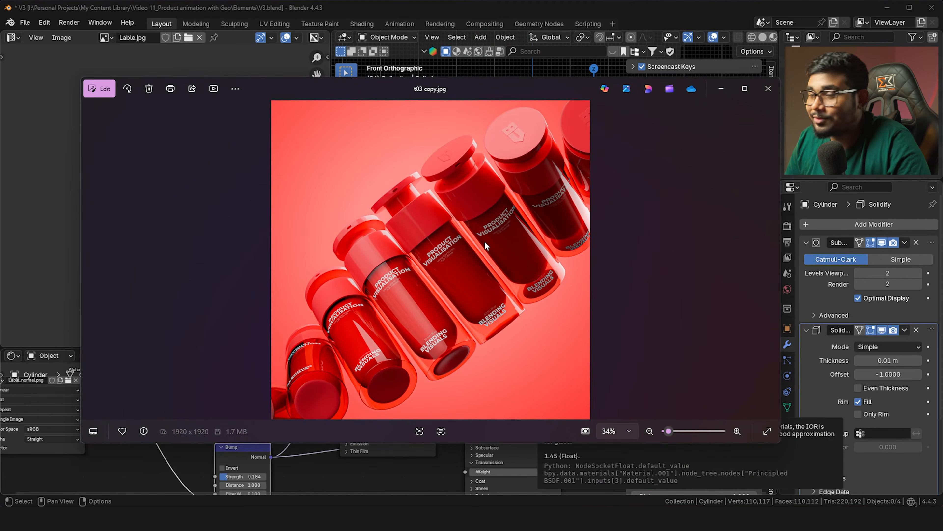
{"action": "left_click", "coordinate": [416, 467]}
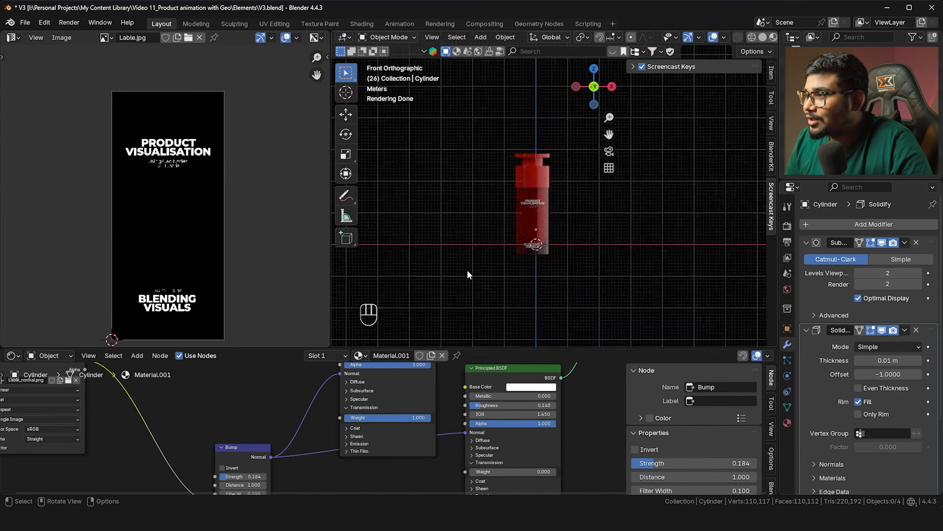
Move the four selected bottle parts into a new collection named Model
{"action": "scroll", "coordinate": [518, 337], "scroll_direction": "down", "scroll_amount": 3}
{"action": "middle_click_drag", "start_coordinate": [534, 319], "coordinate": [518, 337], "text": "shift"}
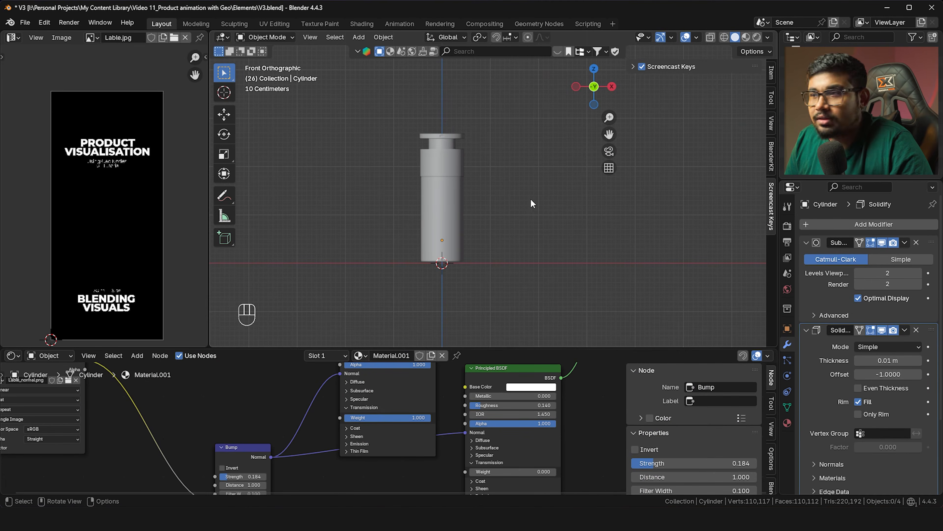
{"action": "scroll", "coordinate": [494, 214], "scroll_direction": "down", "scroll_amount": 1}
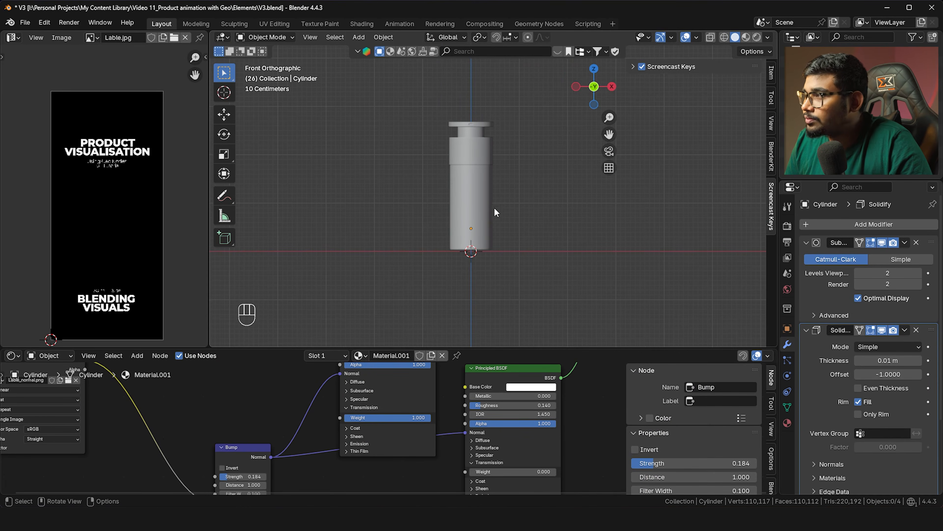
{"action": "scroll", "coordinate": [492, 205], "scroll_direction": "down", "scroll_amount": 1}
{"action": "left_click_drag", "start_coordinate": [396, 115], "coordinate": [531, 270]}
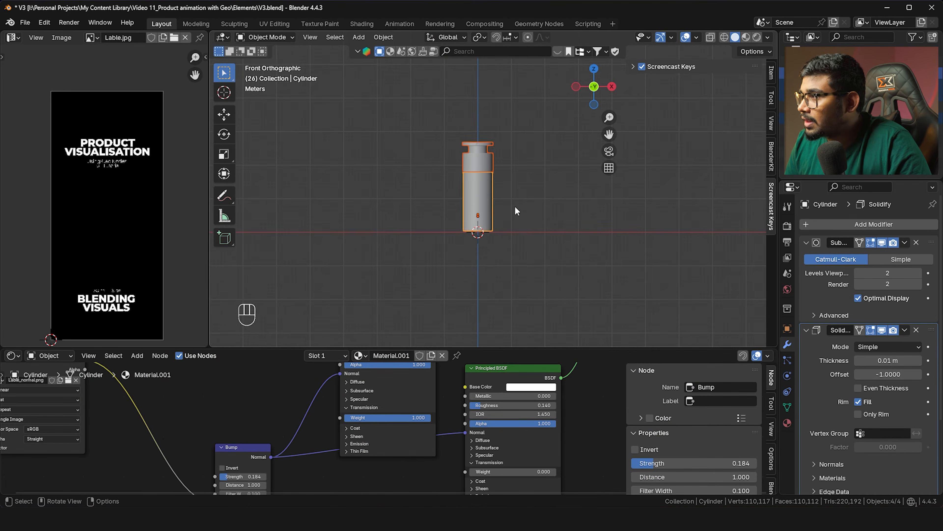
{"action": "key", "text": "m"}
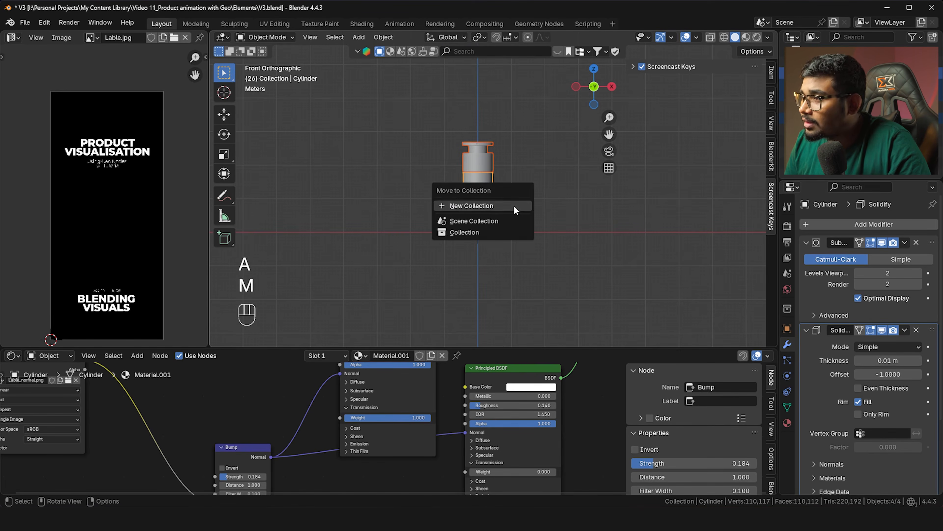
{"action": "left_click", "coordinate": [514, 206]}
{"action": "type", "text": "Model"}
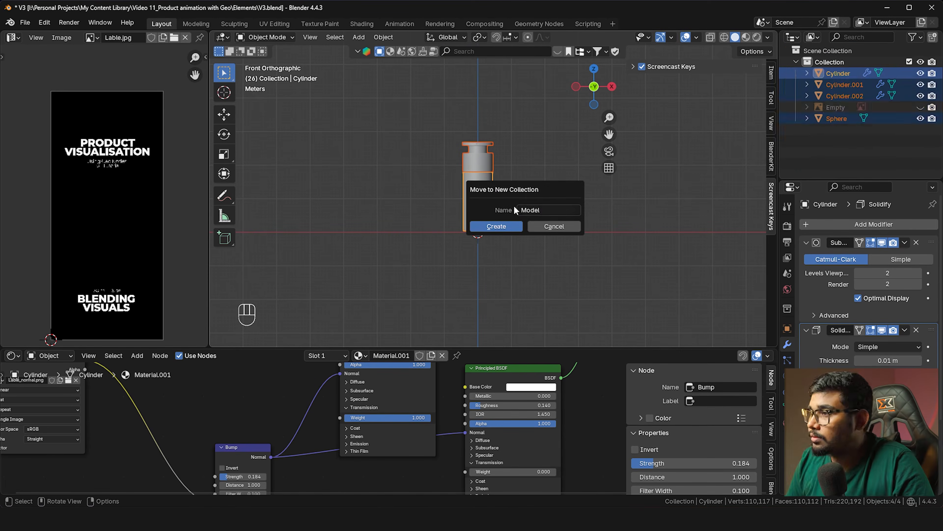
{"action": "key", "text": "Return"}
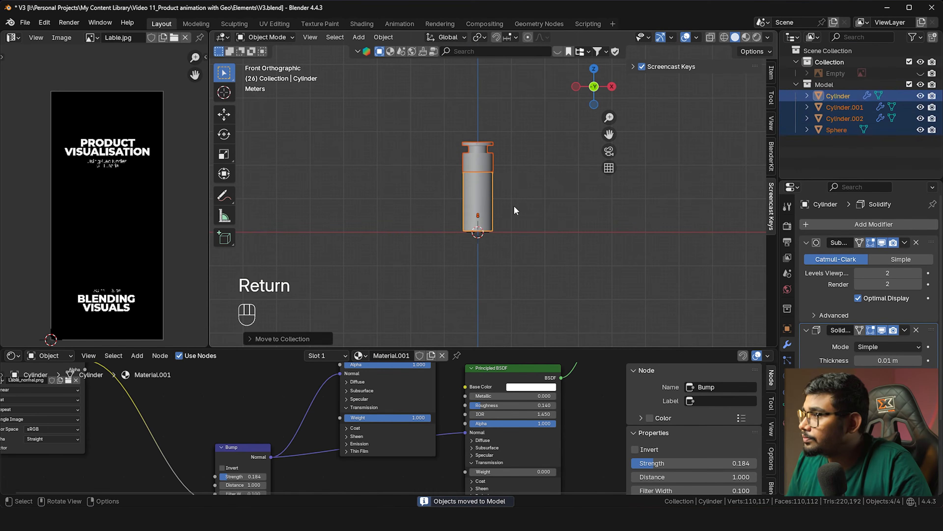
Deselect everything and exclude the Model collection in the Outliner
{"action": "left_click", "coordinate": [549, 176]}
{"action": "scroll", "coordinate": [494, 191], "scroll_direction": "up", "scroll_amount": 2}
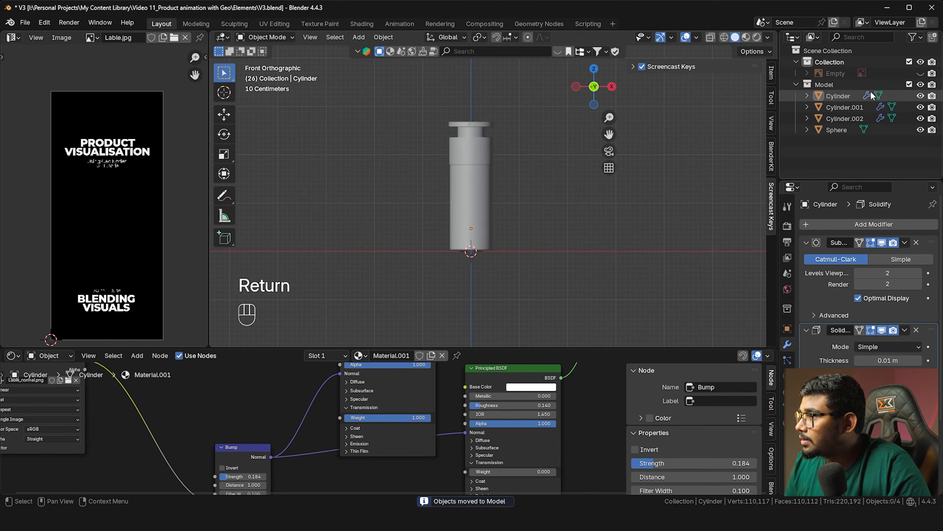
{"action": "left_click", "coordinate": [910, 84]}
{"action": "middle_click_drag", "start_coordinate": [467, 246], "coordinate": [465, 233], "text": "shift"}
{"action": "left_click", "coordinate": [18, 357]}
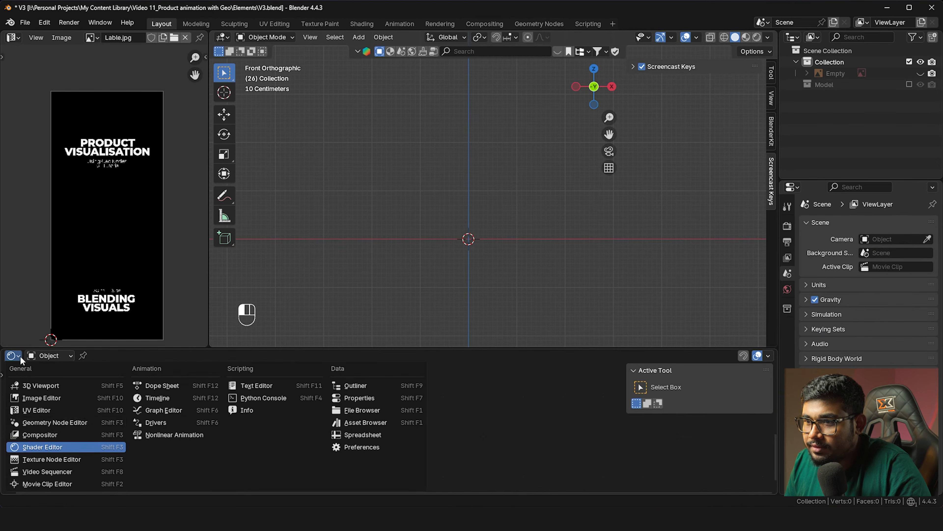
Turn the lower area into a Geometry Node Editor and merge away the image viewer
{"action": "left_click", "coordinate": [56, 420]}
{"action": "left_click_drag", "start_coordinate": [209, 352], "coordinate": [184, 37]}
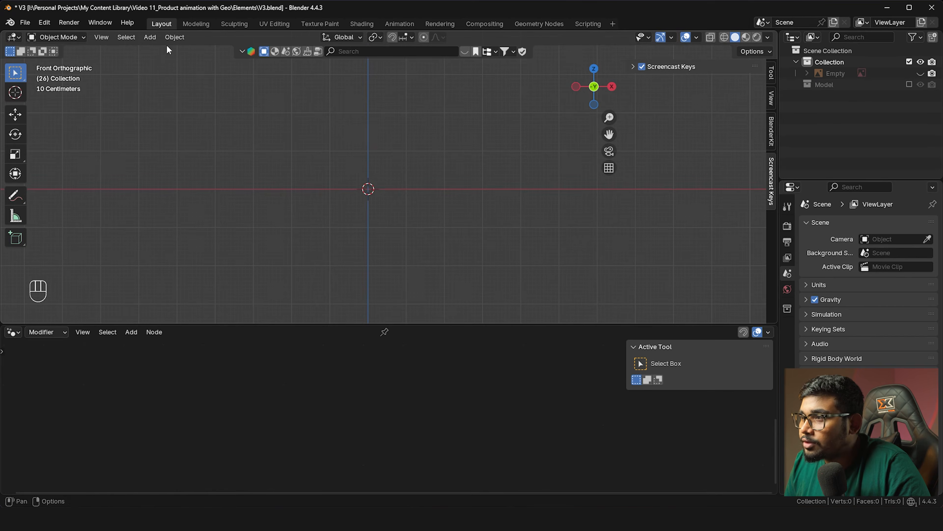
{"action": "middle_click_drag", "start_coordinate": [371, 174], "coordinate": [395, 163], "text": "shift"}
Add a cube, give it a new Geometry Nodes tree, and enlarge the node editor
{"action": "key", "text": "shift+a"}
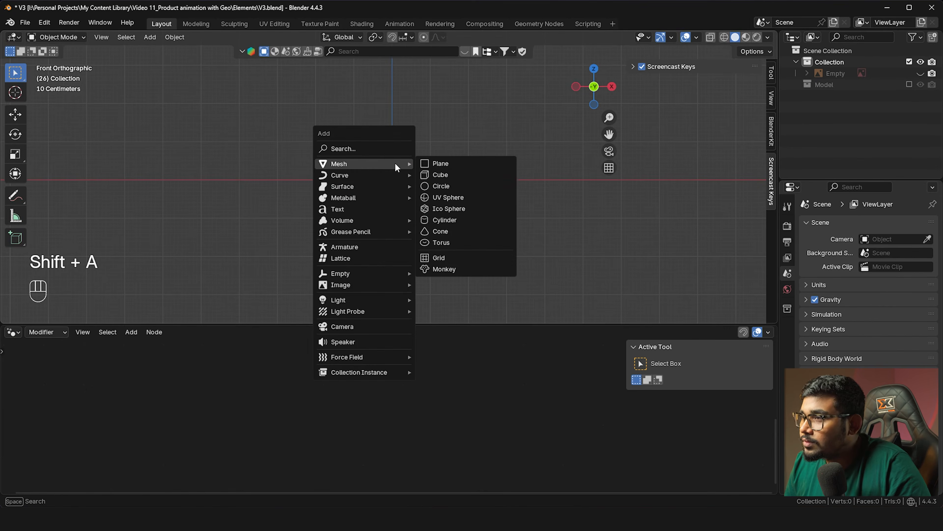
{"action": "left_click", "coordinate": [438, 174]}
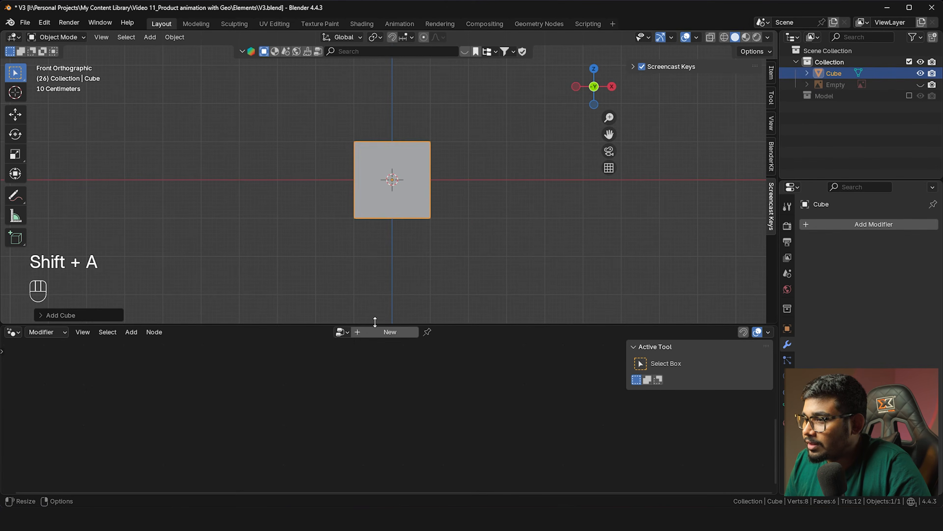
{"action": "left_click", "coordinate": [341, 332]}
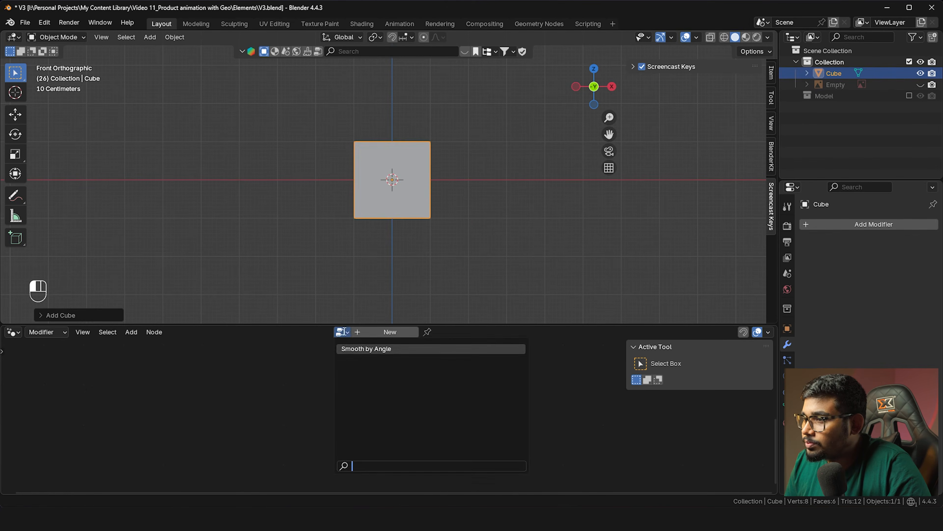
{"action": "left_click", "coordinate": [369, 332]}
{"action": "left_click_drag", "start_coordinate": [483, 322], "coordinate": [494, 253]}
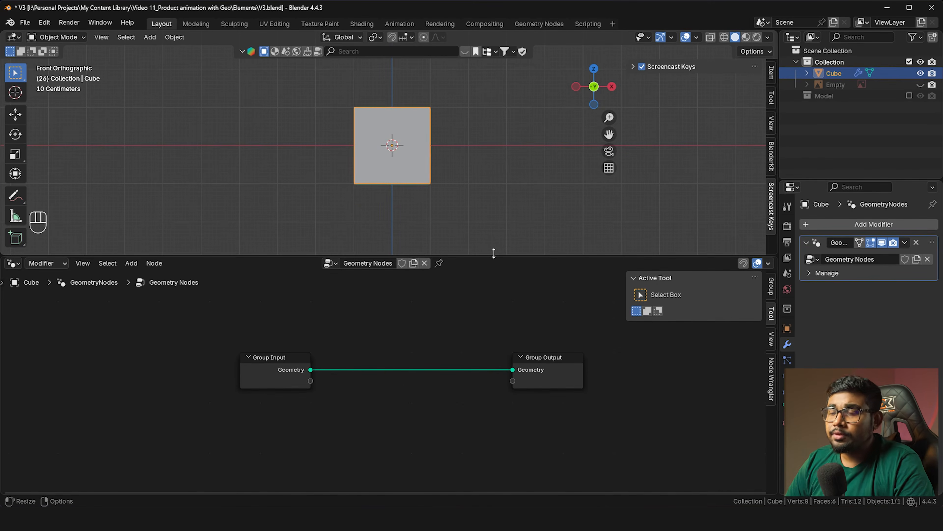
Spread the Group Input node left and the Group Output node right
{"action": "left_click_drag", "start_coordinate": [298, 367], "coordinate": [180, 329]}
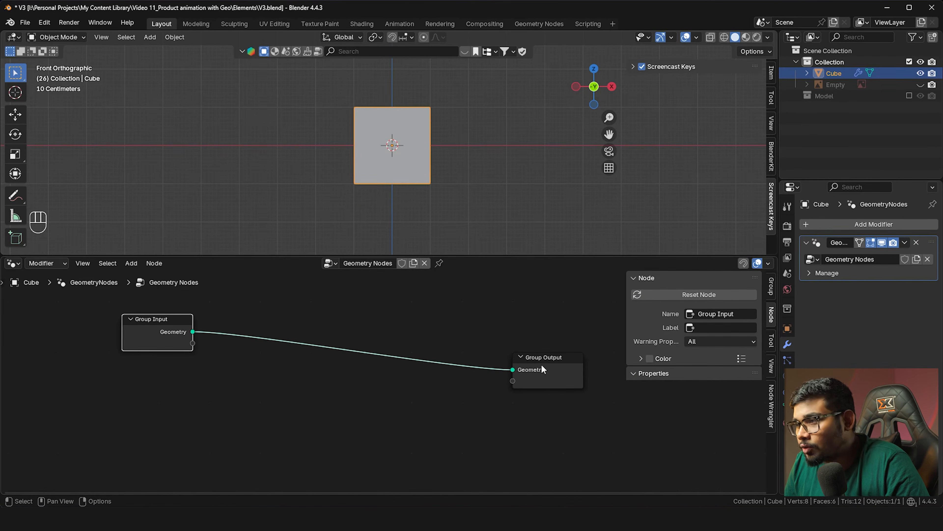
{"action": "left_click_drag", "start_coordinate": [541, 367], "coordinate": [537, 340]}
{"action": "left_click_drag", "start_coordinate": [188, 343], "coordinate": [152, 348]}
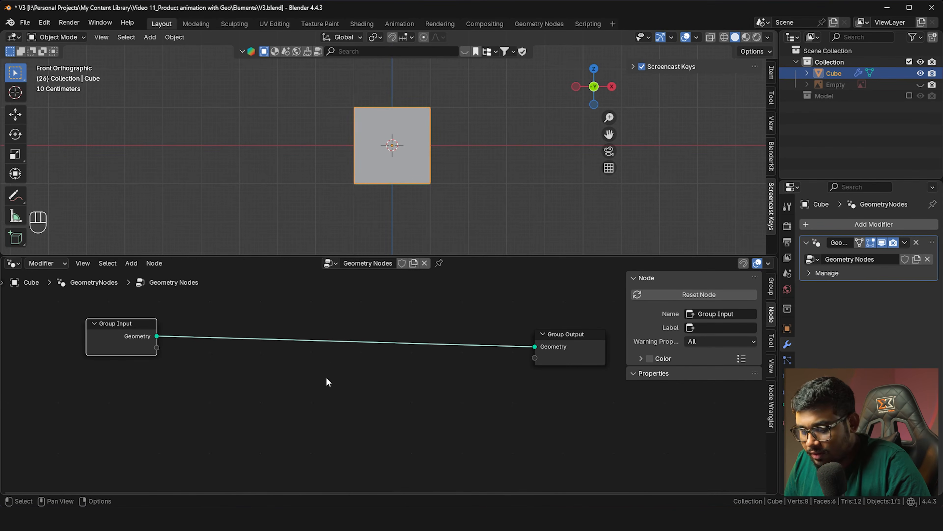
{"action": "key", "text": "shift"}
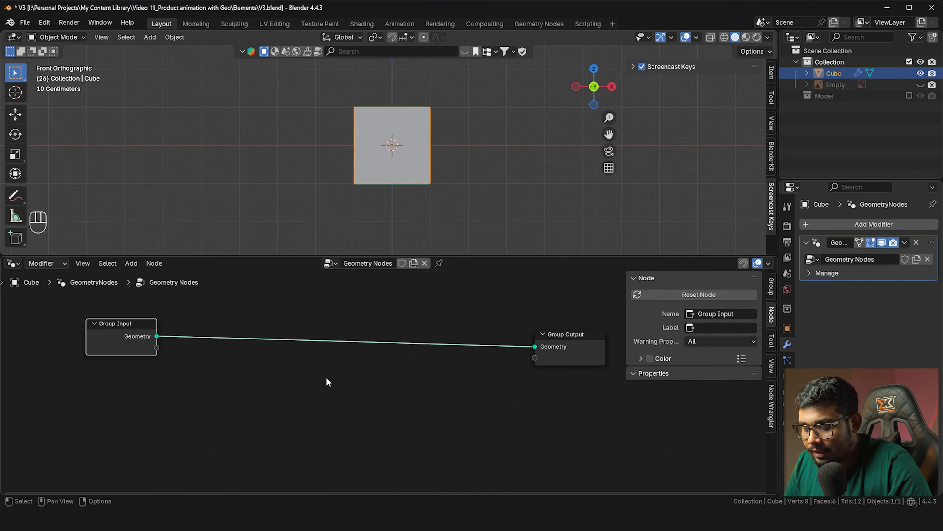
{"action": "key", "text": "shift+a"}
{"action": "mouse_move", "coordinate": [326, 376]}
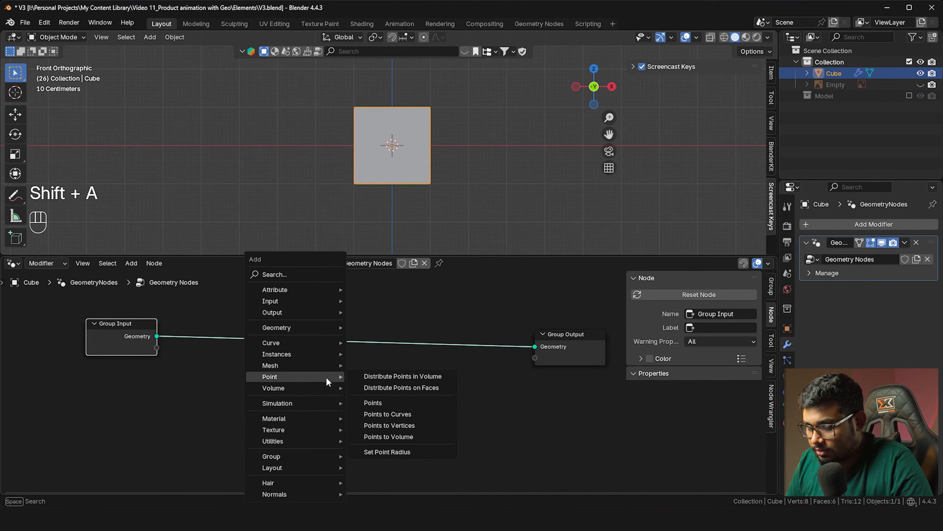
{"action": "type", "text": "tra"}
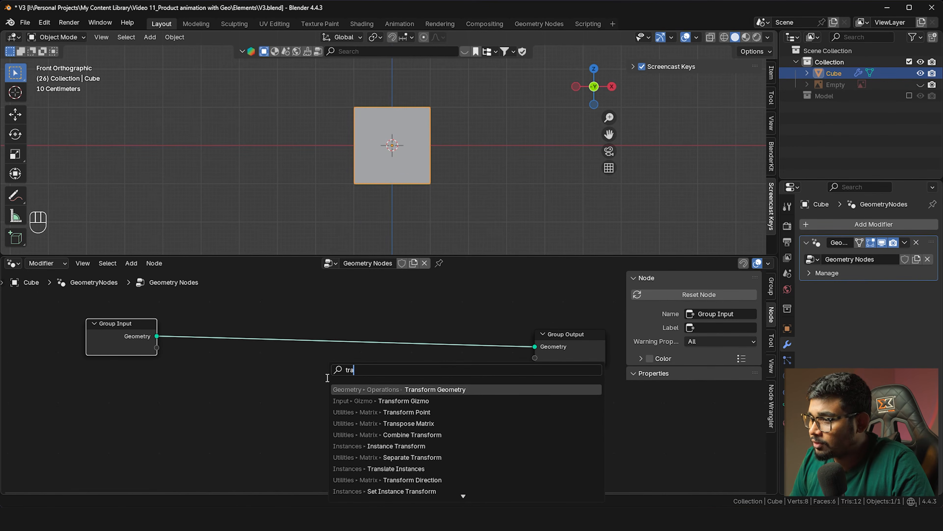
{"action": "key", "text": "Return"}
{"action": "left_click", "coordinate": [326, 319]}
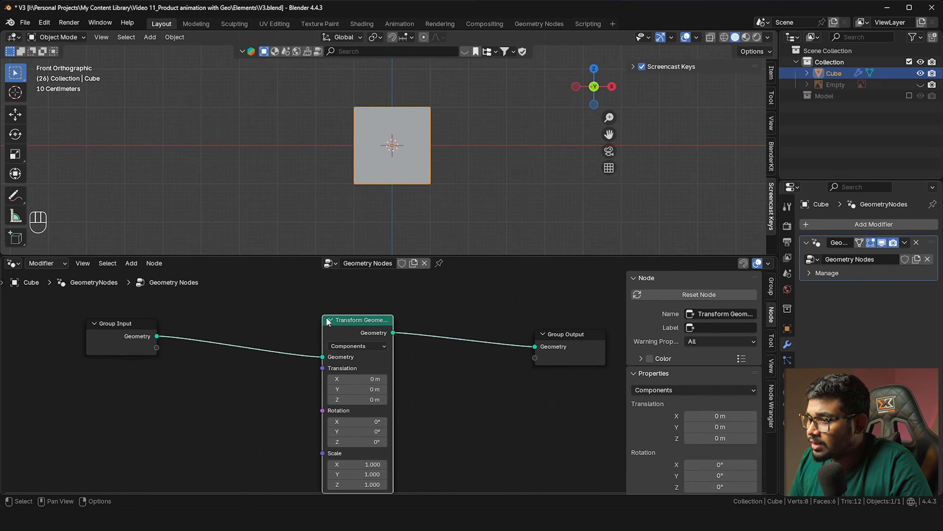
{"action": "left_click_drag", "start_coordinate": [362, 378], "coordinate": [260, 363]}
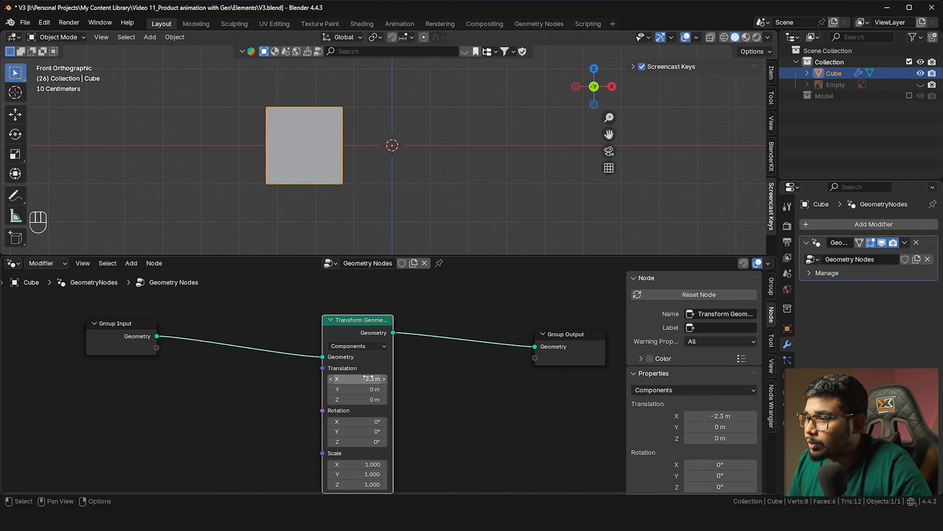
{"action": "key", "text": "ctrl+z"}
{"action": "left_click_drag", "start_coordinate": [141, 336], "coordinate": [128, 327]}
{"action": "key", "text": "Home"}
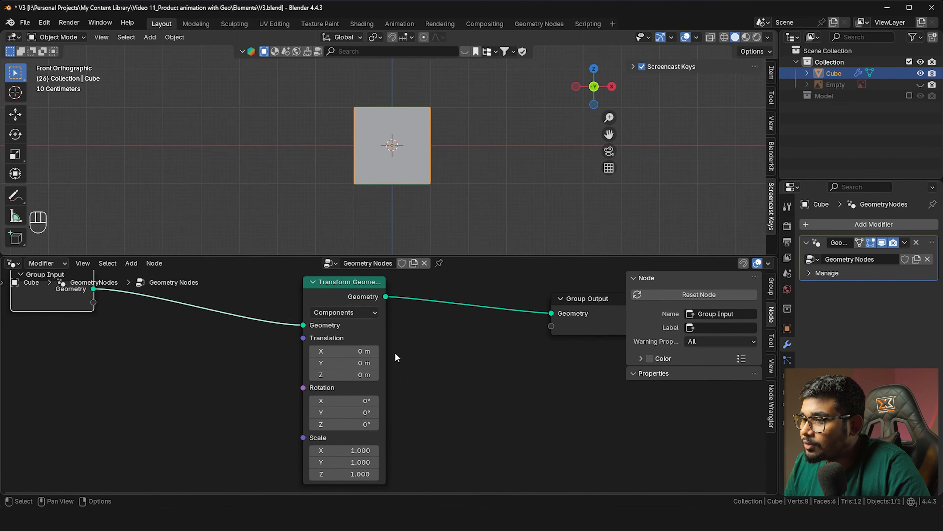
{"action": "middle_click_drag", "start_coordinate": [396, 353], "coordinate": [406, 336]}
{"action": "left_click_drag", "start_coordinate": [352, 384], "coordinate": [282, 384]}
{"action": "key", "text": "ctrl+z"}
{"action": "left_click_drag", "start_coordinate": [361, 396], "coordinate": [383, 396]}
{"action": "middle_click_drag", "start_coordinate": [369, 151], "coordinate": [405, 174]}
{"action": "mouse_move", "coordinate": [364, 396]}
{"action": "left_mouse_down"}
{"action": "mouse_move", "coordinate": [351, 399]}
{"action": "mouse_move", "coordinate": [356, 384]}
{"action": "left_mouse_up"}
{"action": "key", "text": "ctrl+z"}
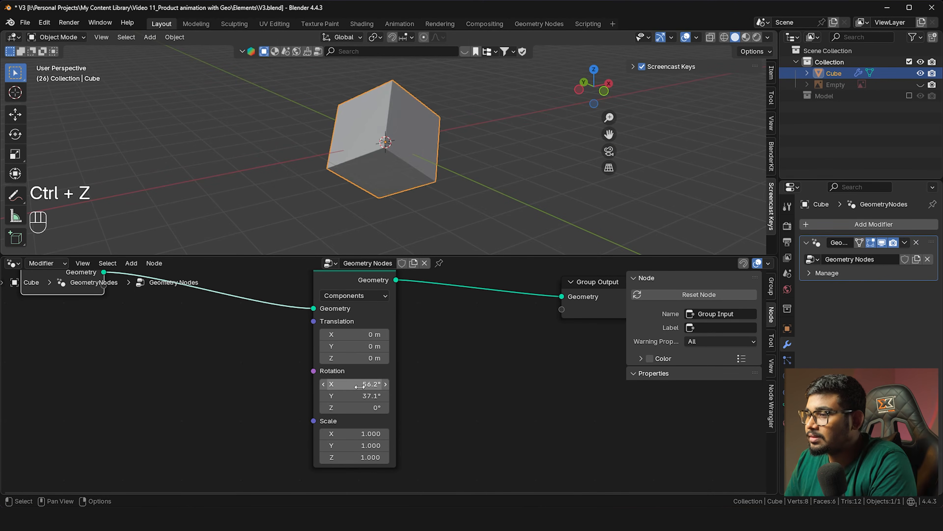
{"action": "key", "text": "BackSpace"}
{"action": "left_click_drag", "start_coordinate": [355, 335], "coordinate": [368, 335]}
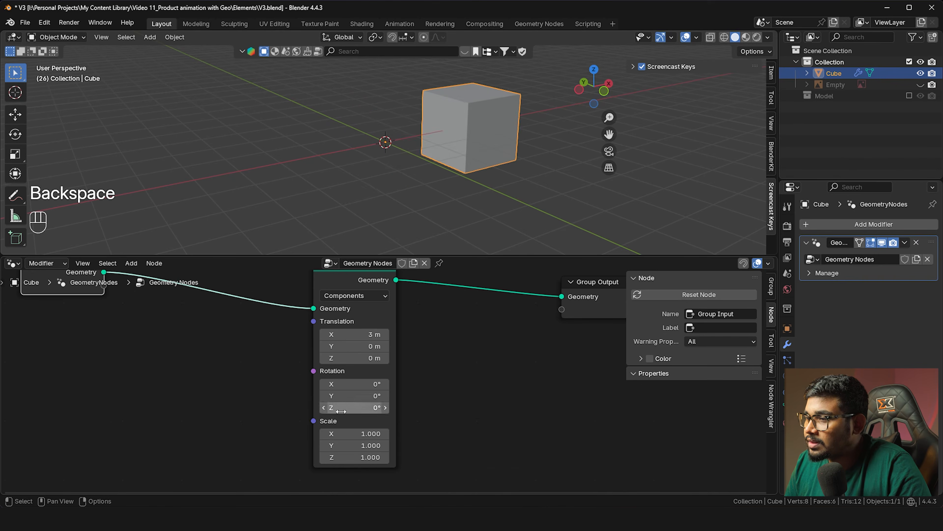
{"action": "left_click_drag", "start_coordinate": [343, 434], "coordinate": [365, 433]}
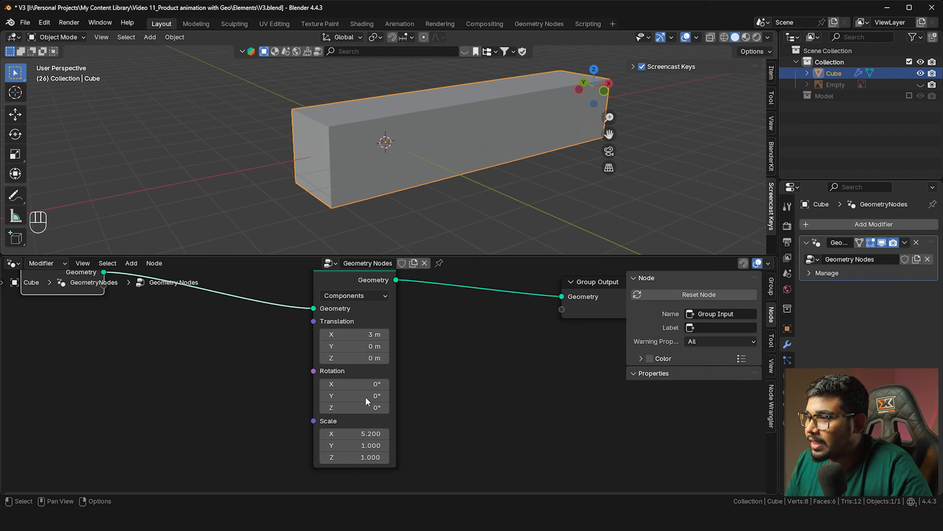
{"action": "scroll", "coordinate": [365, 407], "scroll_direction": "down", "scroll_amount": 3}
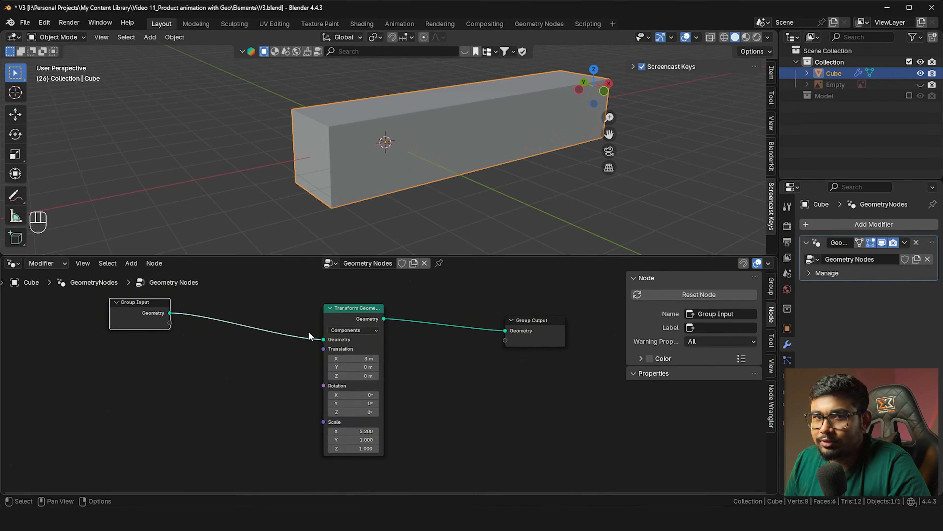
{"action": "left_click_drag", "start_coordinate": [323, 339], "coordinate": [504, 330]}
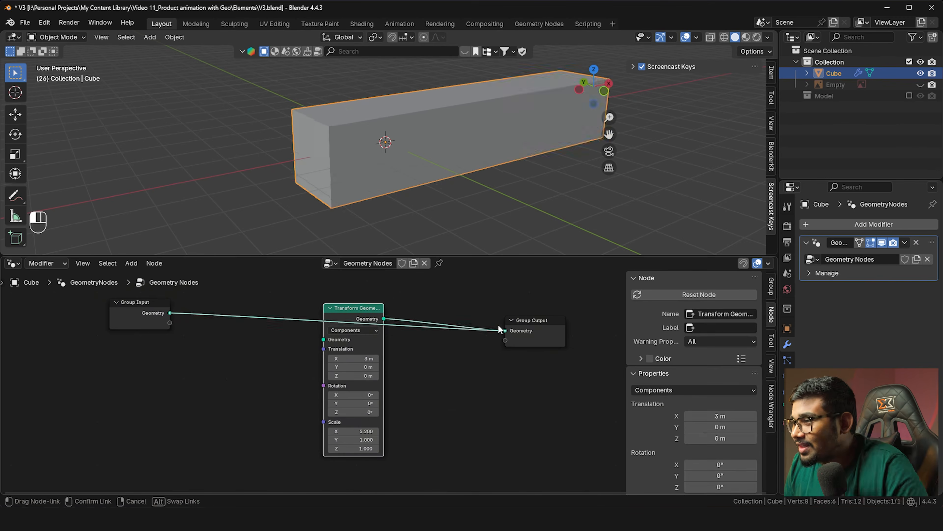
{"action": "key", "text": "Delete"}
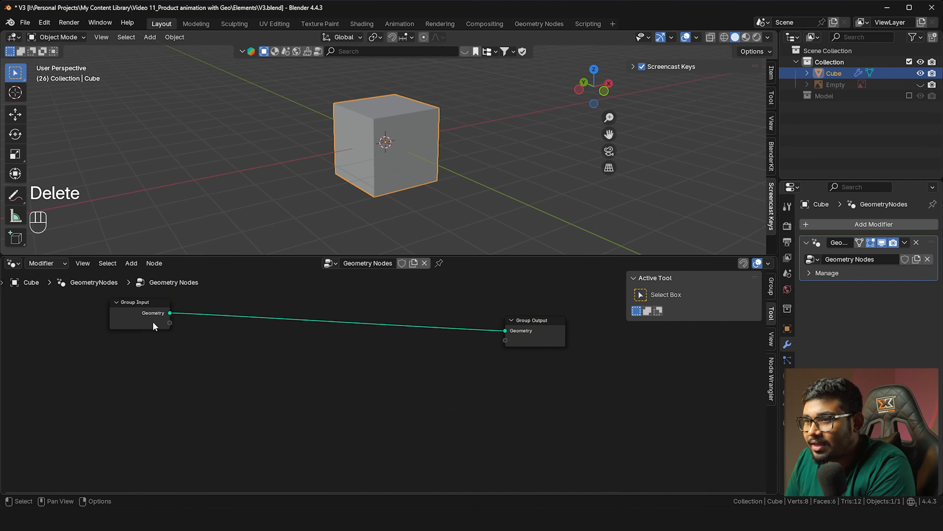
Replace the Group Input node with a Collection Info node
{"action": "left_click", "coordinate": [149, 308]}
{"action": "key", "text": "Delete"}
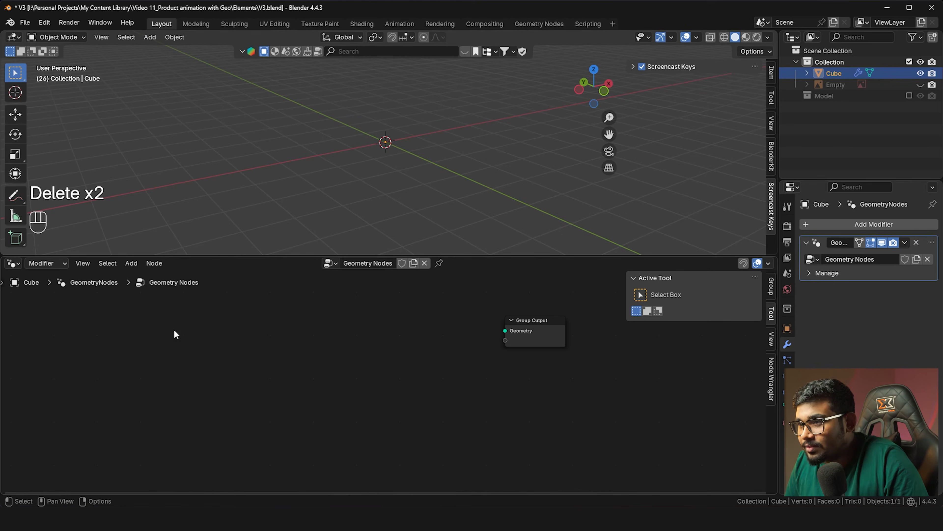
{"action": "key", "text": "shift+a"}
{"action": "type", "text": "colle"}
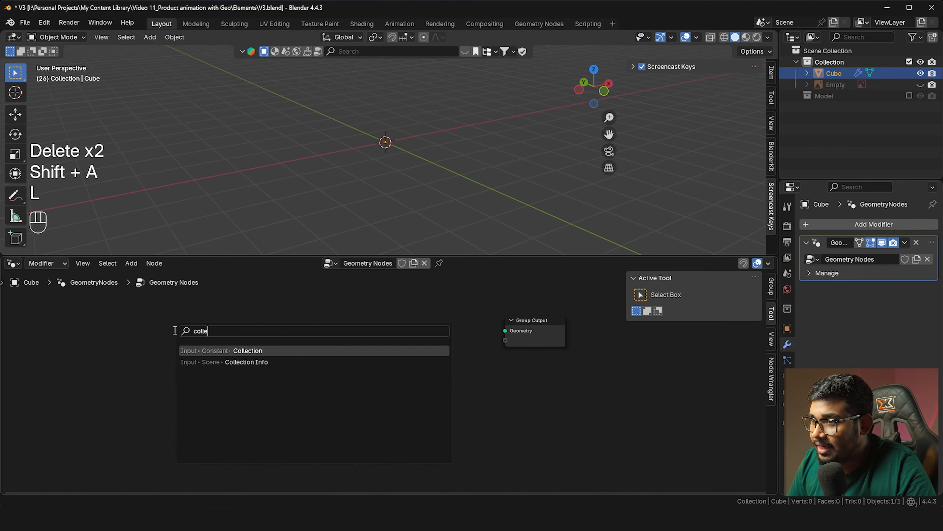
{"action": "key", "text": "Down"}
{"action": "key", "text": "Return"}
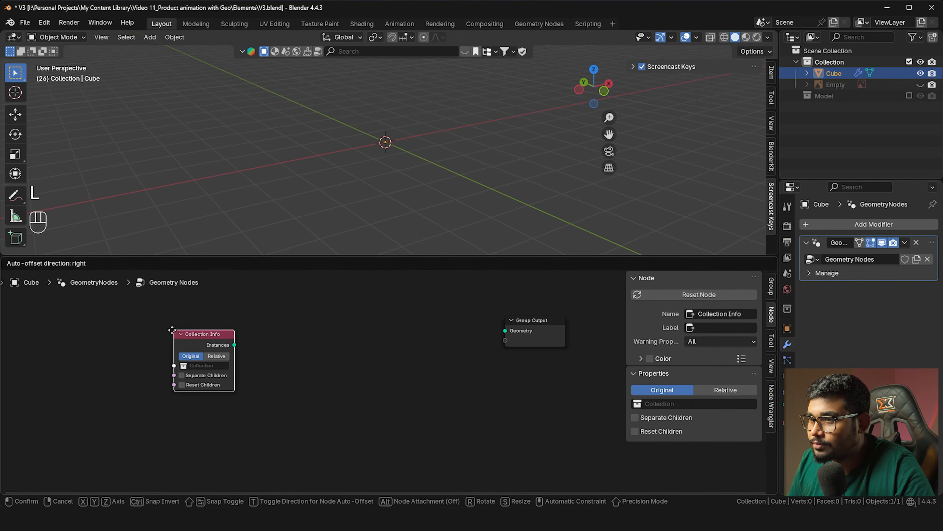
{"action": "left_click", "coordinate": [173, 329]}
Set Collection Info to the Model collection and link Instances to Group Output Geometry
{"action": "scroll", "coordinate": [183, 329], "scroll_direction": "up", "scroll_amount": 2}
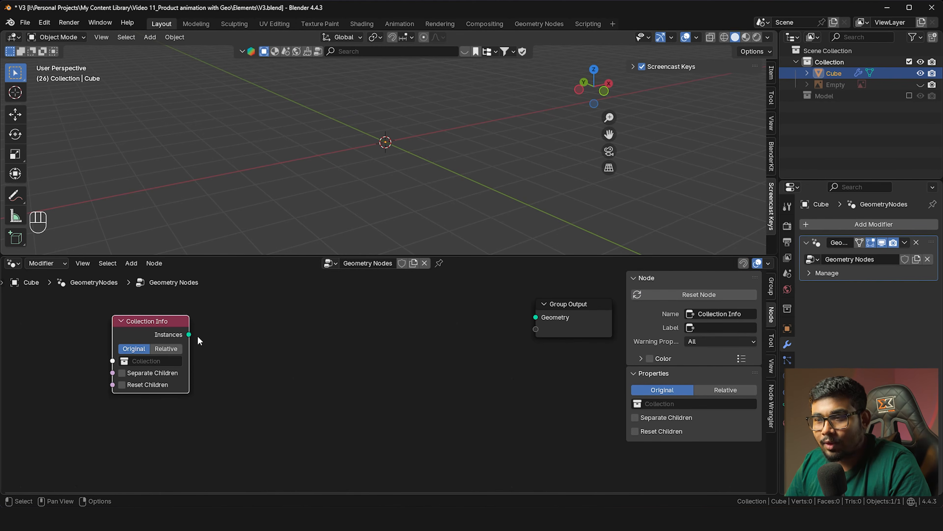
{"action": "left_click", "coordinate": [909, 95]}
{"action": "middle_click_drag", "start_coordinate": [424, 130], "coordinate": [428, 198], "text": "shift"}
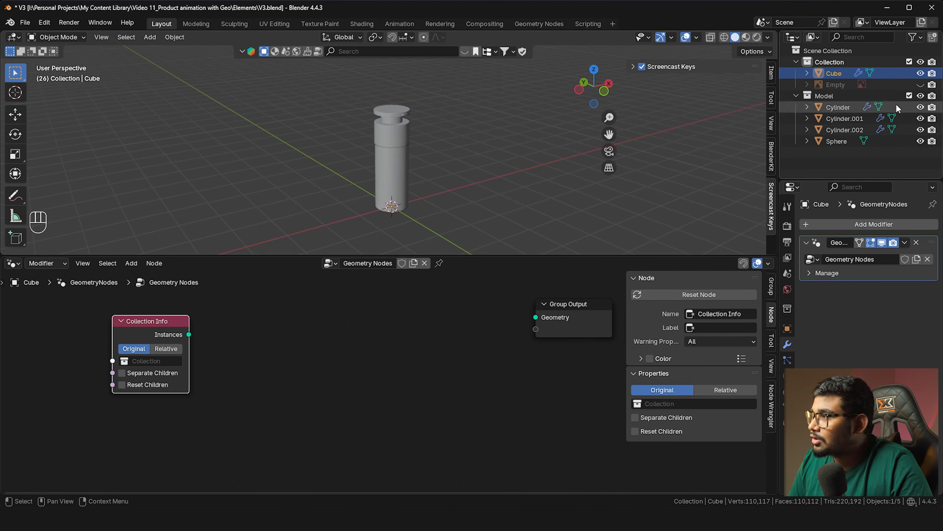
{"action": "left_click", "coordinate": [909, 96]}
{"action": "left_click", "coordinate": [128, 361]}
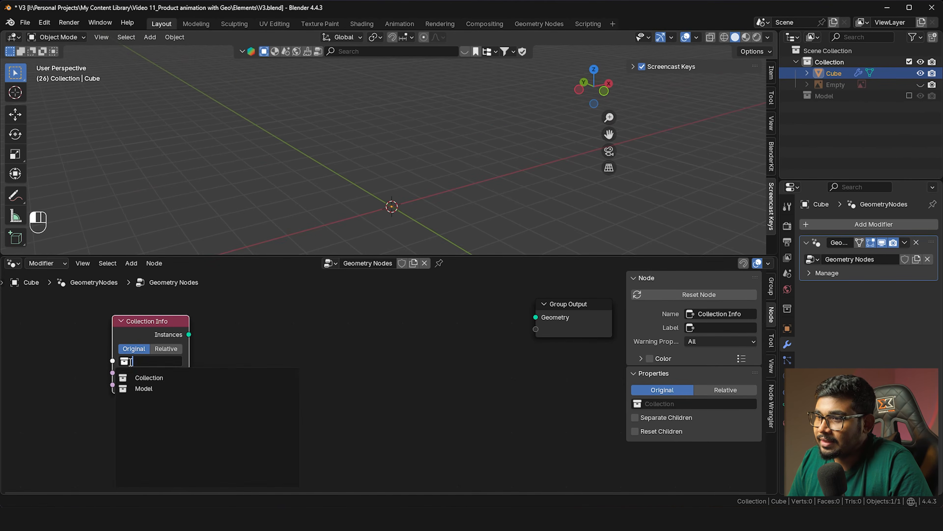
{"action": "left_click", "coordinate": [132, 388]}
{"action": "left_click_drag", "start_coordinate": [189, 334], "coordinate": [536, 317]}
In Edit Mode, raise the cube mesh along Z, then return to Object Mode
{"action": "middle_click_drag", "start_coordinate": [402, 183], "coordinate": [415, 187], "text": "shift"}
{"action": "scroll", "coordinate": [438, 148], "scroll_direction": "up", "scroll_amount": 5}
{"action": "scroll", "coordinate": [444, 140], "scroll_direction": "down", "scroll_amount": 5}
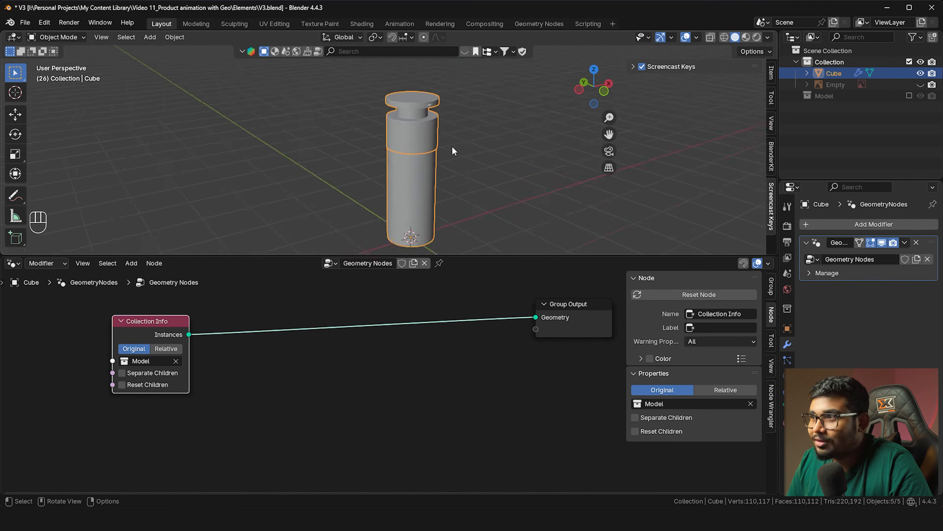
{"action": "key", "text": "Tab"}
{"action": "middle_click_drag", "start_coordinate": [432, 192], "coordinate": [431, 174], "text": "shift"}
{"action": "key", "text": "g"}
{"action": "key", "text": "z"}
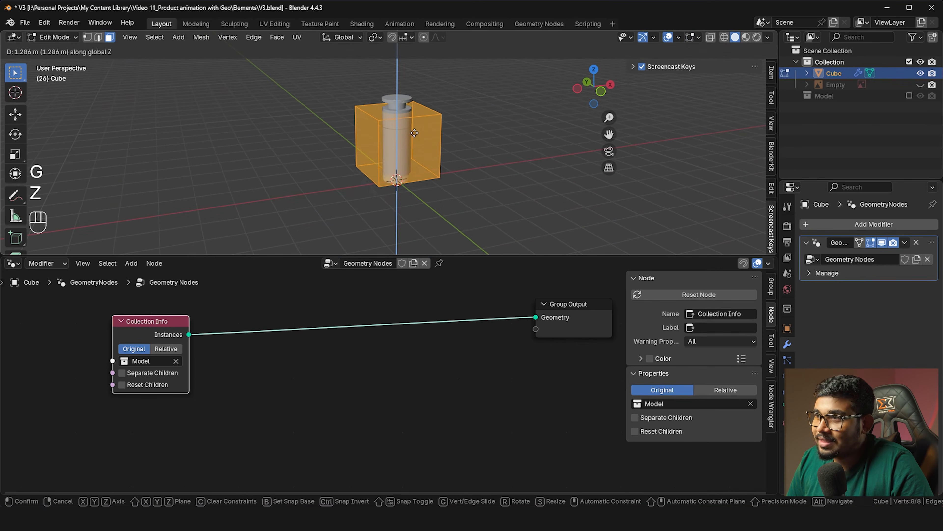
{"action": "left_click", "coordinate": [428, 148]}
{"action": "middle_click_drag", "start_coordinate": [428, 148], "coordinate": [386, 185]}
{"action": "scroll", "coordinate": [389, 115], "scroll_direction": "up", "scroll_amount": 1}
{"action": "key", "text": "Tab"}
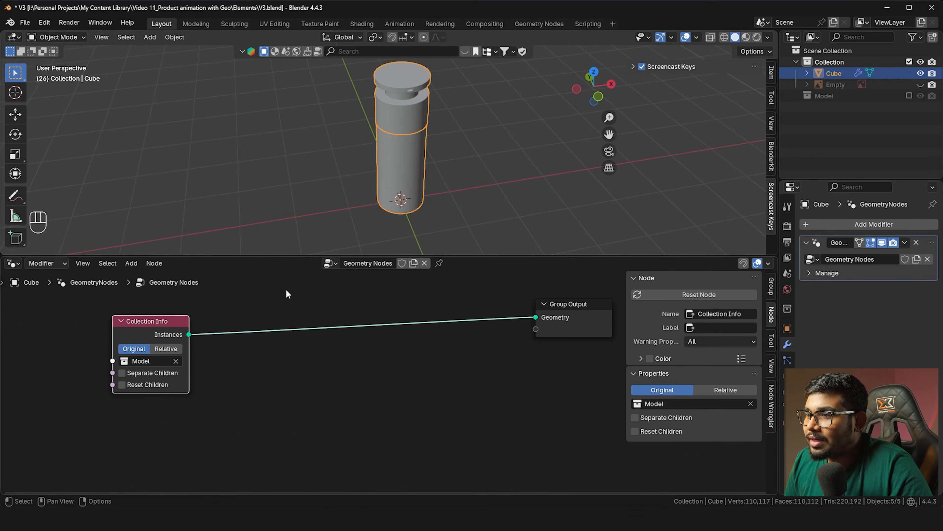
Move the Collection Info node further left
{"action": "middle_click_drag", "start_coordinate": [372, 183], "coordinate": [406, 192]}
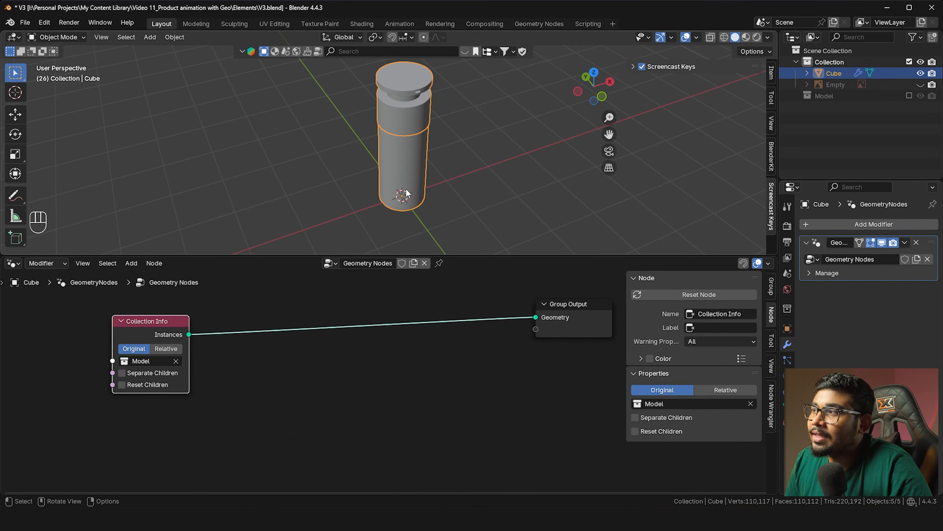
{"action": "left_click_drag", "start_coordinate": [156, 322], "coordinate": [106, 325]}
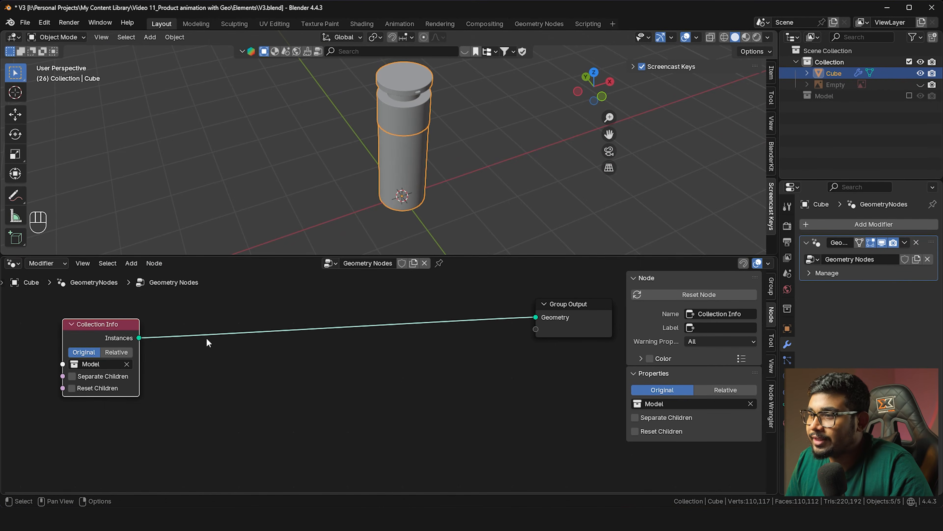
{"action": "middle_click_drag", "start_coordinate": [344, 194], "coordinate": [340, 185]}
{"action": "scroll", "coordinate": [386, 177], "scroll_direction": "down", "scroll_amount": 2}
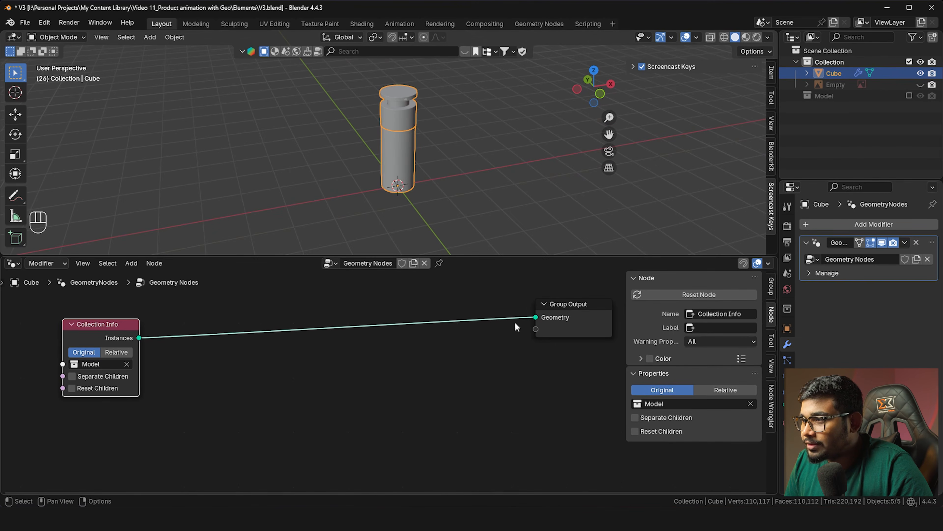
{"action": "key", "text": "shift+a"}
Add a Curve Line node and connect its Curve output to Group Output Geometry
{"action": "mouse_move", "coordinate": [366, 388]}
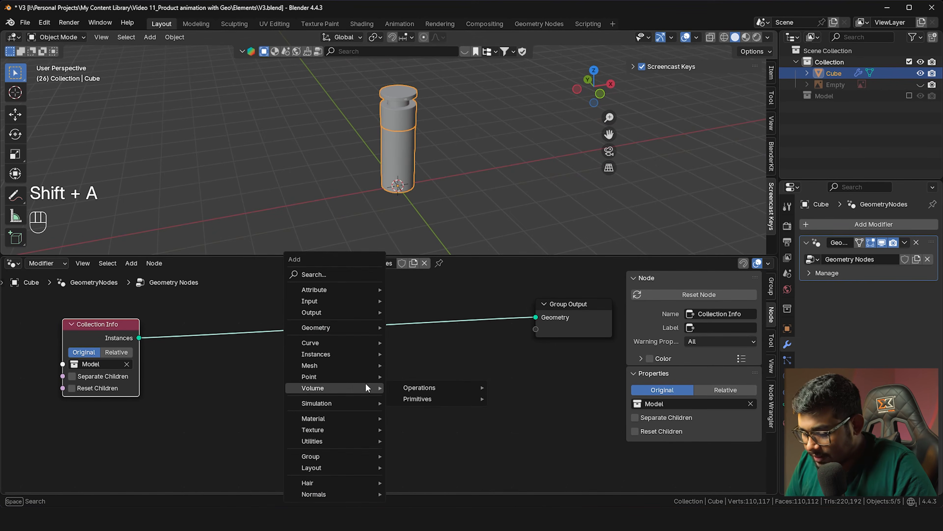
{"action": "type", "text": "curv"}
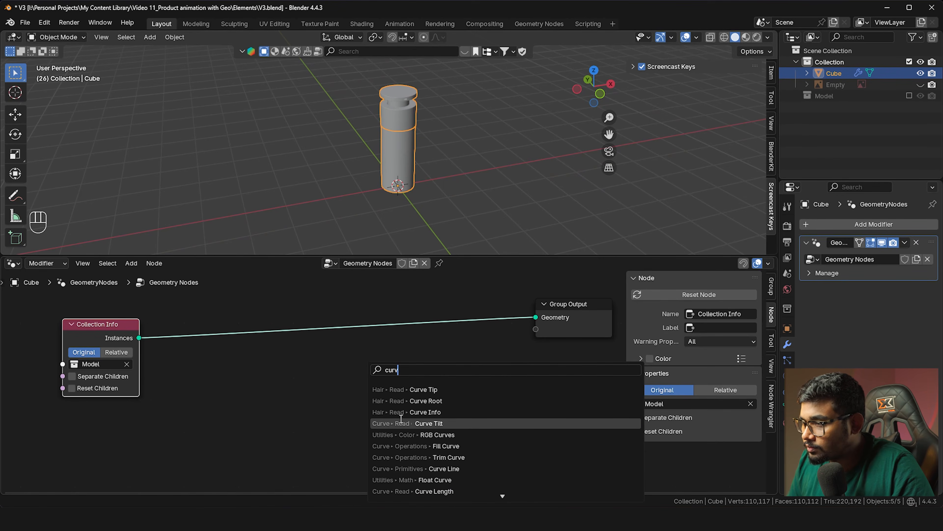
{"action": "type", "text": "e line"}
{"action": "key", "text": "Return"}
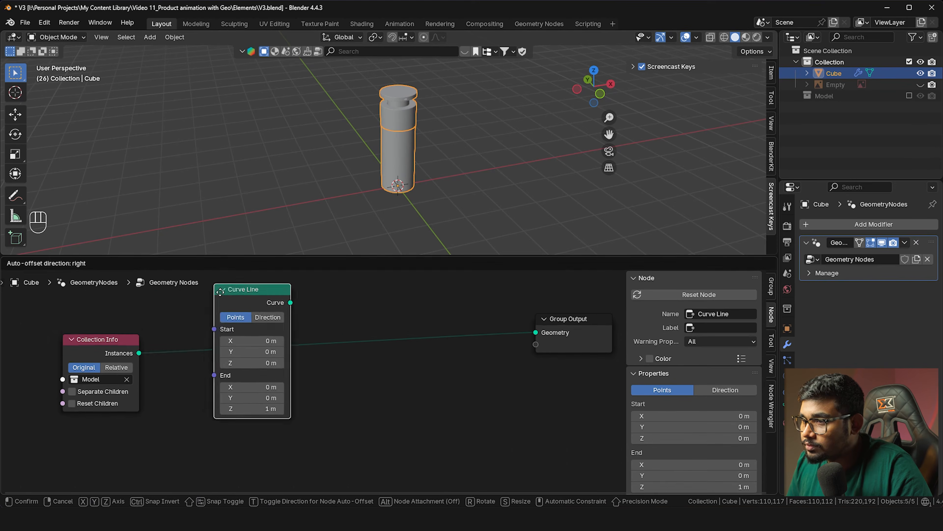
{"action": "left_click", "coordinate": [243, 372]}
{"action": "middle_click_drag", "start_coordinate": [174, 350], "coordinate": [176, 371]}
{"action": "left_click_drag", "start_coordinate": [268, 395], "coordinate": [542, 455]}
Inspect the vertical curve line against the cube mesh by toggling Edit Mode
{"action": "middle_click_drag", "start_coordinate": [395, 183], "coordinate": [372, 164], "text": "shift"}
{"action": "scroll", "coordinate": [373, 162], "scroll_direction": "up", "scroll_amount": 2}
{"action": "key", "text": "Tab"}
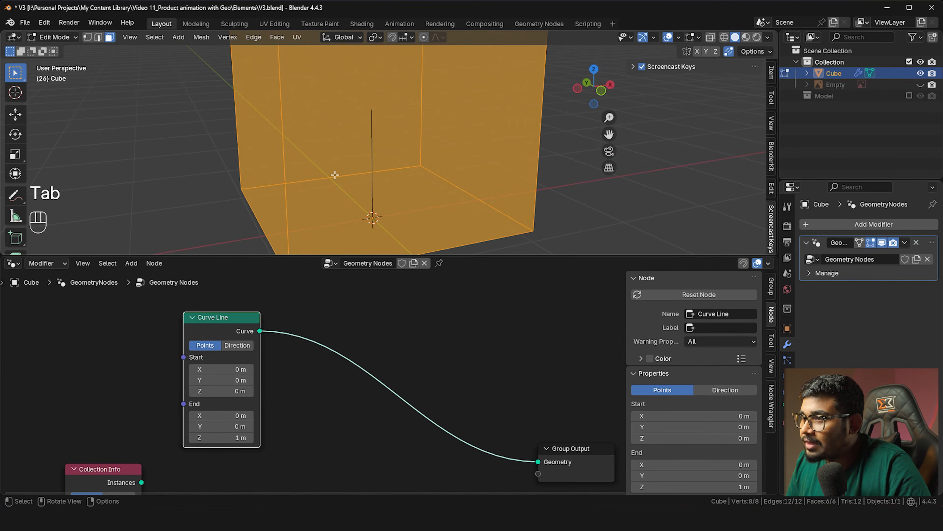
{"action": "scroll", "coordinate": [316, 186], "scroll_direction": "down", "scroll_amount": 3}
{"action": "middle_click_drag", "start_coordinate": [336, 162], "coordinate": [372, 171]}
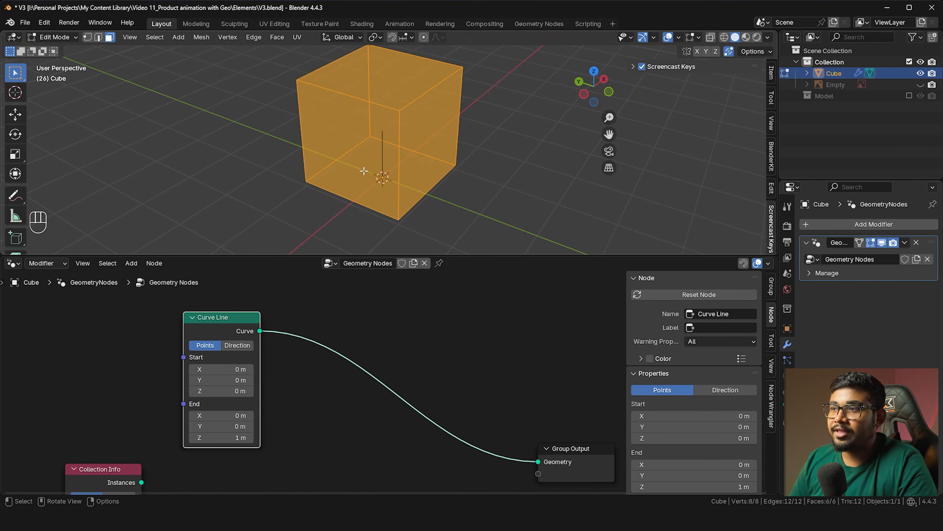
{"action": "key", "text": "Tab"}
{"action": "scroll", "coordinate": [260, 413], "scroll_direction": "up", "scroll_amount": 1}
{"action": "middle_click_drag", "start_coordinate": [262, 416], "coordinate": [280, 397]}
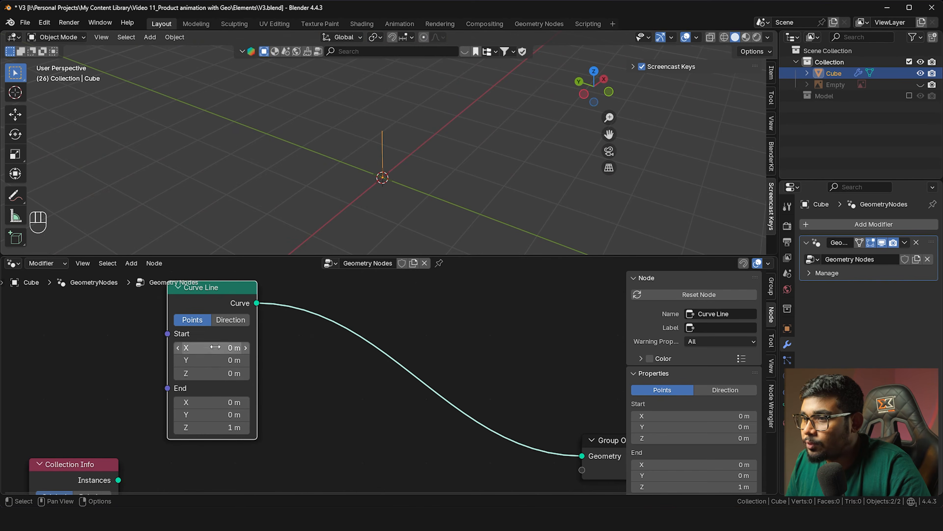
Circle the line's base and top with freehand annotations, then clear them
{"action": "scroll", "coordinate": [383, 223], "scroll_direction": "up", "scroll_amount": 4}
{"action": "scroll", "coordinate": [371, 182], "scroll_direction": "up", "scroll_amount": 2}
{"action": "left_click_drag", "start_coordinate": [321, 189], "coordinate": [396, 223]}
{"action": "left_click_drag", "start_coordinate": [26, 192], "coordinate": [58, 197]}
{"action": "mouse_move", "coordinate": [308, 188]}
{"action": "left_mouse_down"}
{"action": "mouse_move", "coordinate": [410, 180]}
{"action": "mouse_move", "coordinate": [359, 171]}
{"action": "left_mouse_up"}
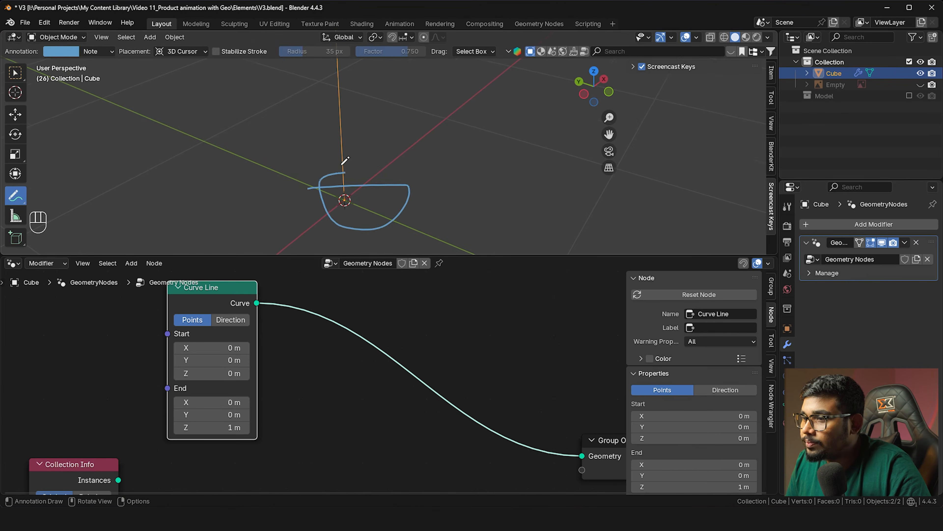
{"action": "scroll", "coordinate": [342, 164], "scroll_direction": "down", "scroll_amount": 3}
{"action": "middle_click_drag", "start_coordinate": [362, 156], "coordinate": [362, 199], "text": "shift"}
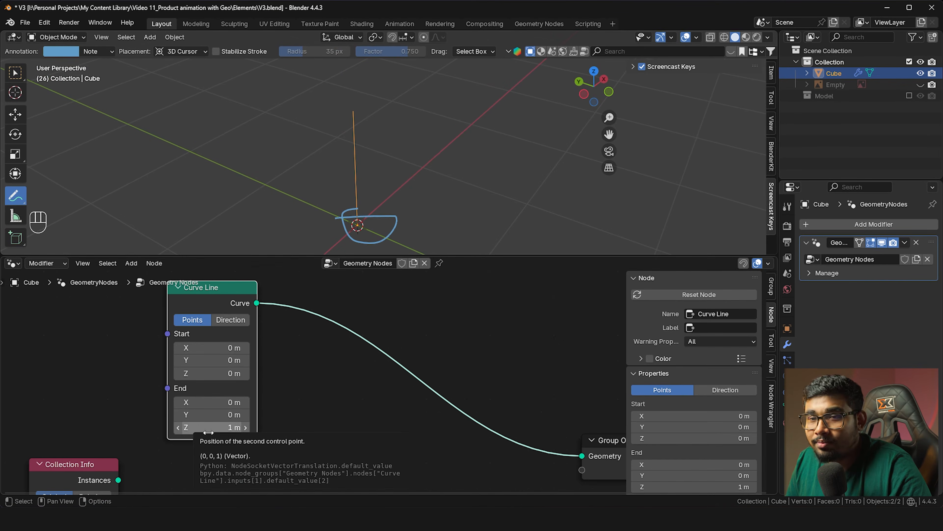
{"action": "mouse_move", "coordinate": [335, 99]}
{"action": "left_mouse_down"}
{"action": "mouse_move", "coordinate": [366, 125]}
{"action": "mouse_move", "coordinate": [349, 97]}
{"action": "mouse_move", "coordinate": [368, 97]}
{"action": "left_mouse_up"}
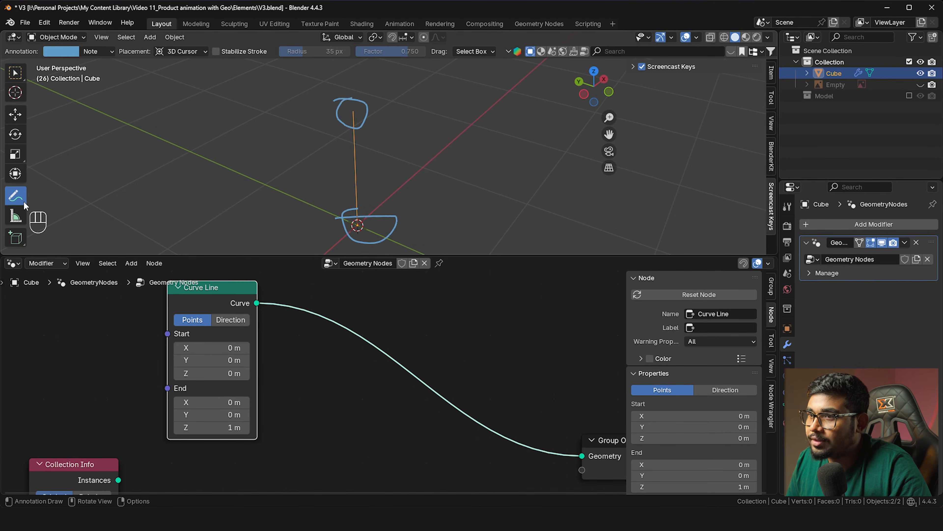
{"action": "key", "text": "w"}
Set the Curve Line's End Z to 0 m
{"action": "scroll", "coordinate": [270, 213], "scroll_direction": "down", "scroll_amount": 3}
{"action": "mouse_move", "coordinate": [327, 223]}
{"action": "middle_mouse_down", "text": "shift"}
{"action": "mouse_move", "coordinate": [334, 208]}
{"action": "mouse_move", "coordinate": [299, 326]}
{"action": "middle_mouse_up", "text": "shift"}
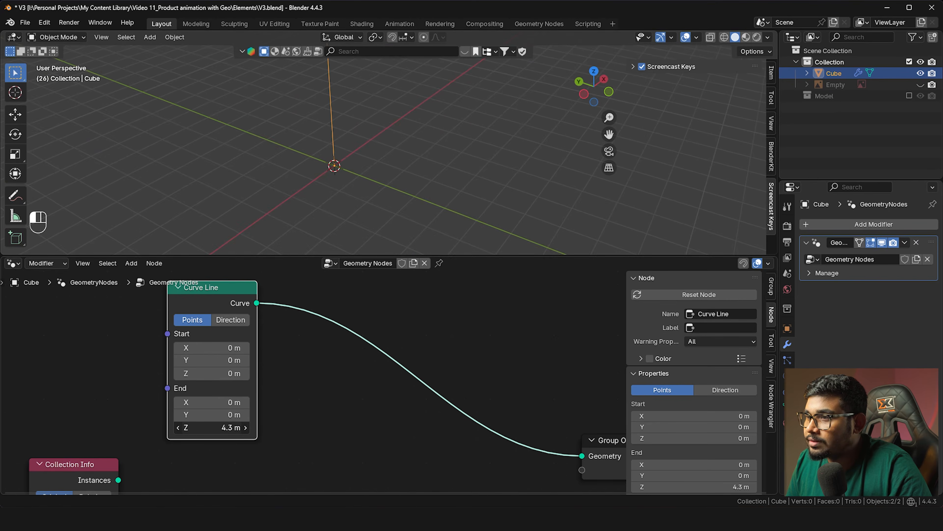
{"action": "key", "text": "ctrl+z"}
{"action": "key", "text": "BackSpace"}
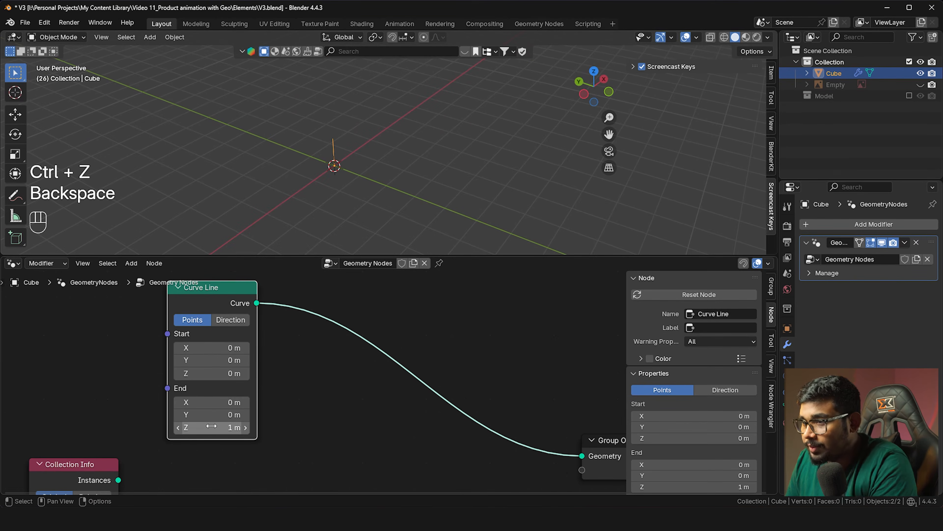
{"action": "left_click", "coordinate": [210, 424]}
{"action": "type", "text": "0"}
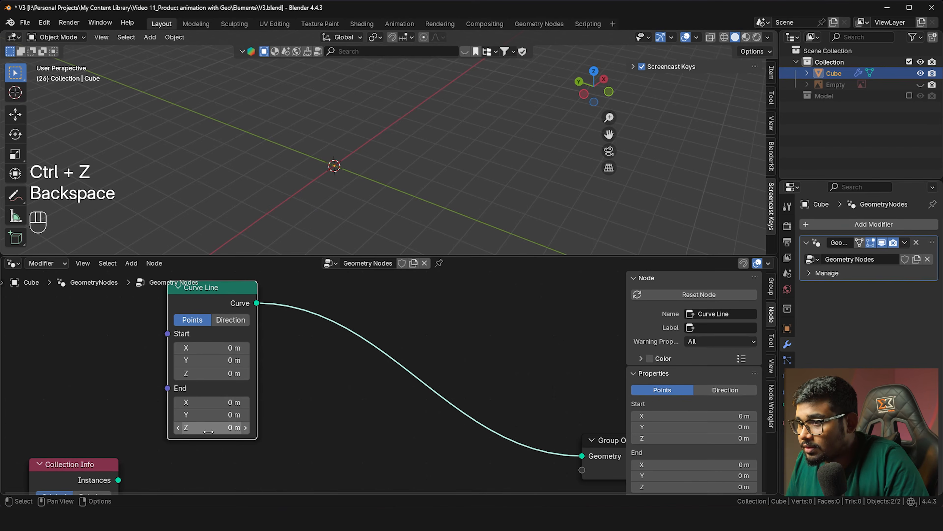
{"action": "key", "text": "Return"}
Drag the Curve Line's End X out to 9 m and move the node up-left
{"action": "left_click", "coordinate": [223, 402]}
{"action": "type", "text": "4.1"}
{"action": "key", "text": "Return"}
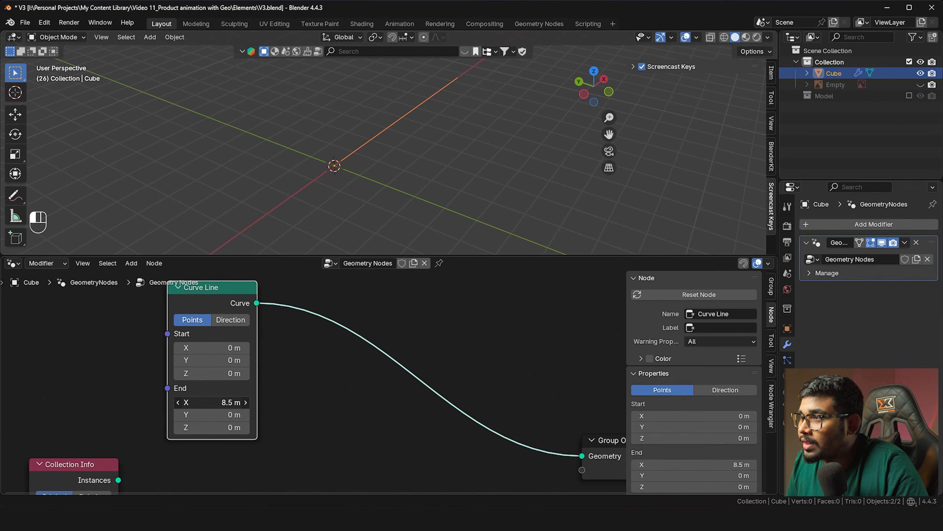
{"action": "left_click_drag", "start_coordinate": [223, 402], "coordinate": [238, 402], "text": "shift"}
{"action": "middle_click_drag", "start_coordinate": [341, 194], "coordinate": [292, 205]}
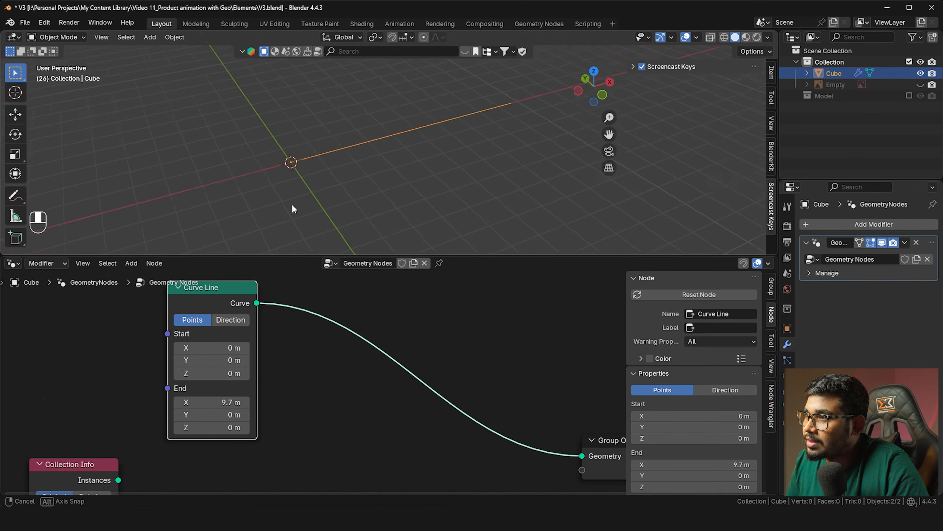
{"action": "middle_click_drag", "start_coordinate": [408, 159], "coordinate": [326, 226], "text": "shift"}
{"action": "mouse_move", "coordinate": [223, 403]}
{"action": "left_mouse_down"}
{"action": "mouse_move", "coordinate": [185, 403]}
{"action": "mouse_move", "coordinate": [238, 402]}
{"action": "left_mouse_up"}
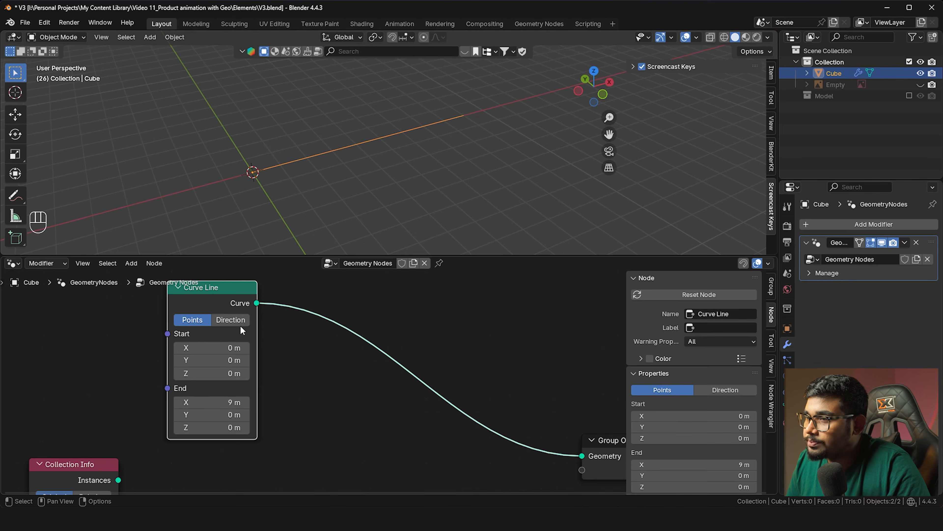
{"action": "scroll", "coordinate": [240, 326], "scroll_direction": "down", "scroll_amount": 2}
{"action": "left_click_drag", "start_coordinate": [237, 321], "coordinate": [169, 314]}
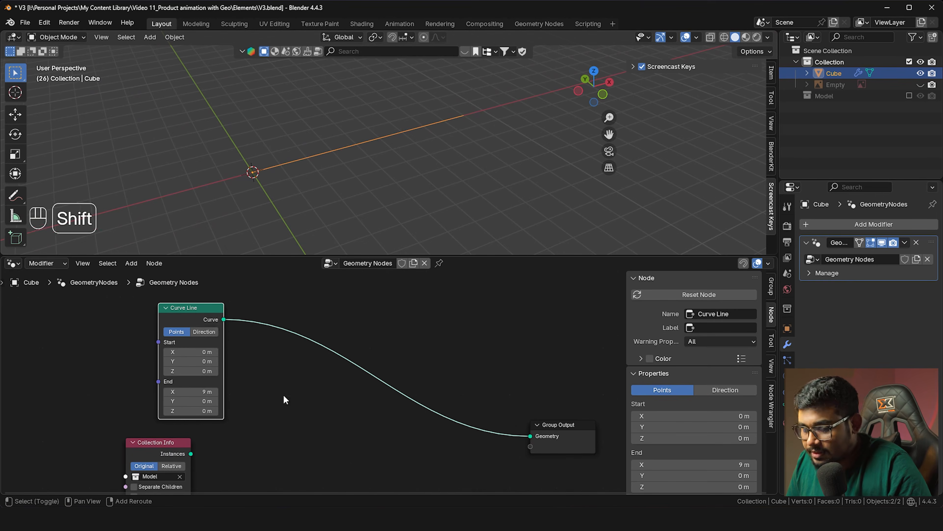
Drop an Instance on Points node onto the Curve Line to Group Output link
{"action": "key", "text": "shift+a"}
{"action": "type", "text": "poi"}
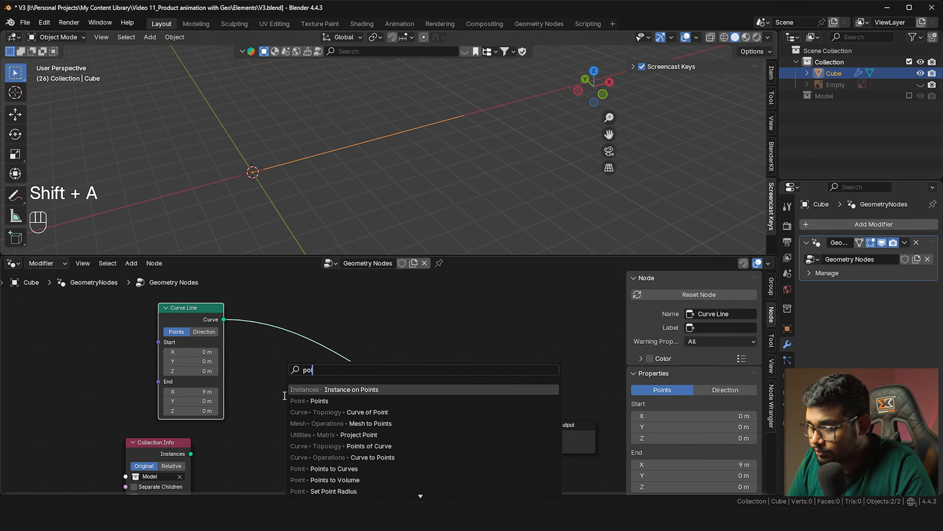
{"action": "type", "text": "n"}
{"action": "key", "text": "Return"}
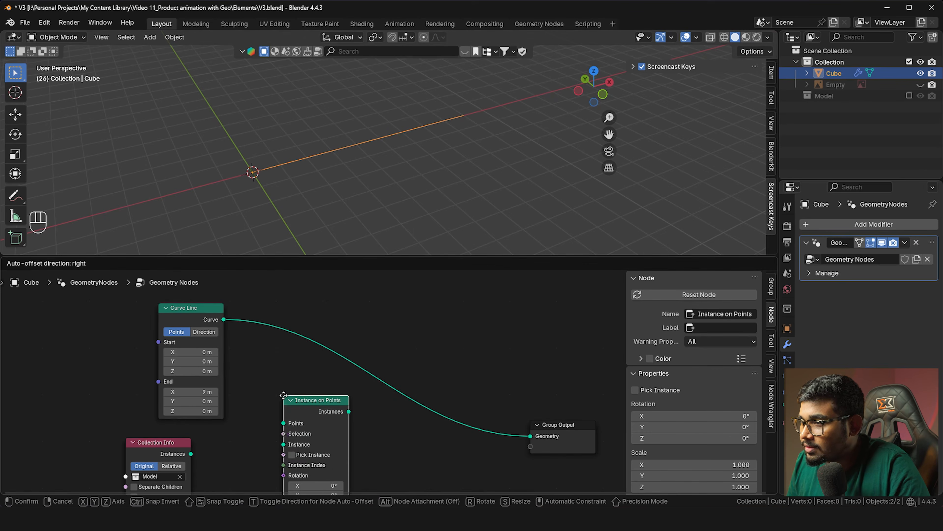
{"action": "left_click", "coordinate": [396, 344]}
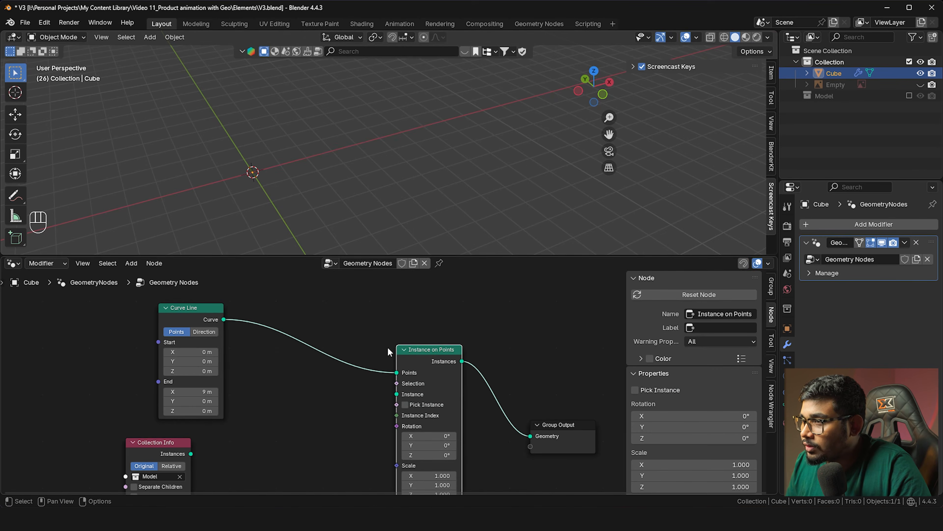
{"action": "left_click_drag", "start_coordinate": [208, 308], "coordinate": [164, 301]}
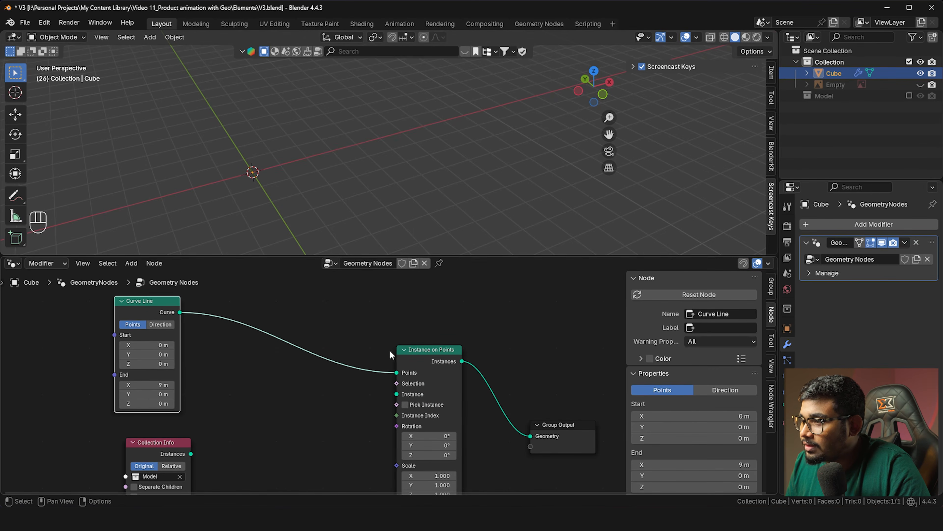
{"action": "middle_click_drag", "start_coordinate": [252, 173], "coordinate": [230, 171], "text": "shift"}
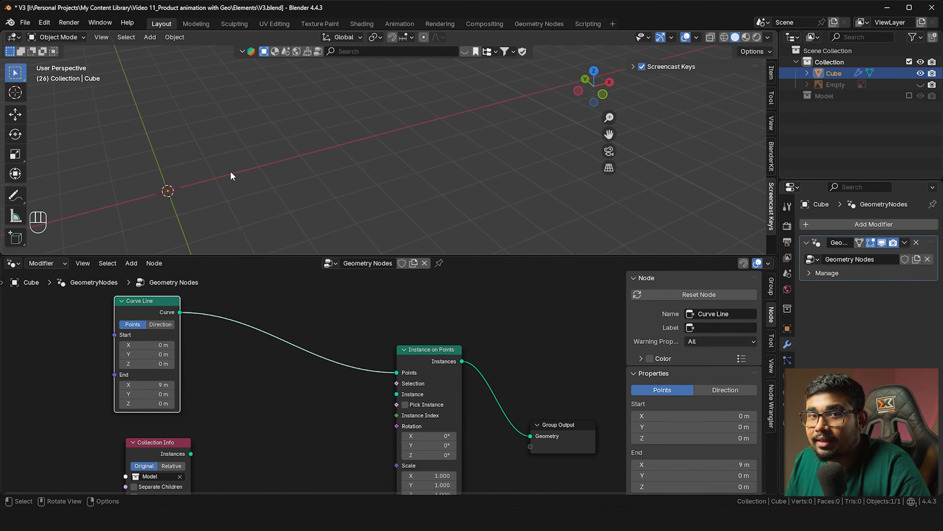
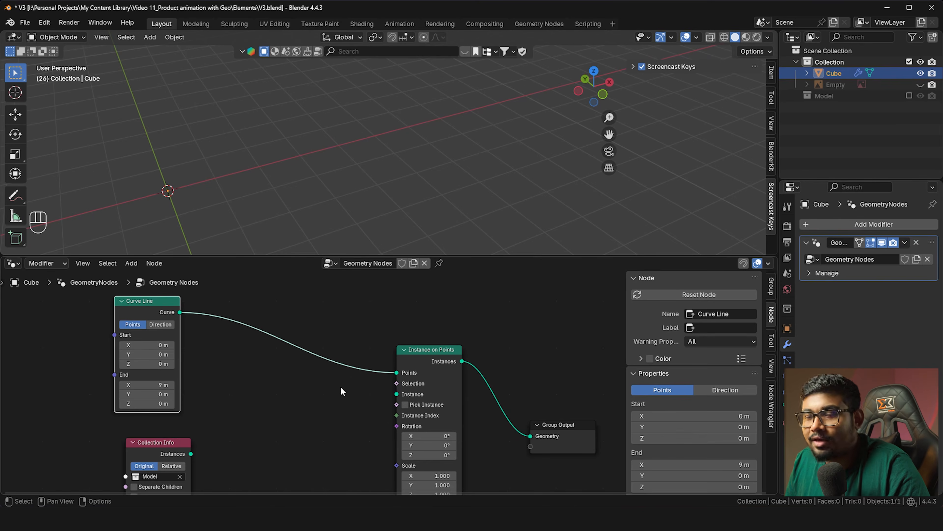
Add a Cylinder node and link its mesh to Instance on Points' Instance input
{"action": "middle_click_drag", "start_coordinate": [294, 398], "coordinate": [322, 358]}
{"action": "key", "text": "shift+a"}
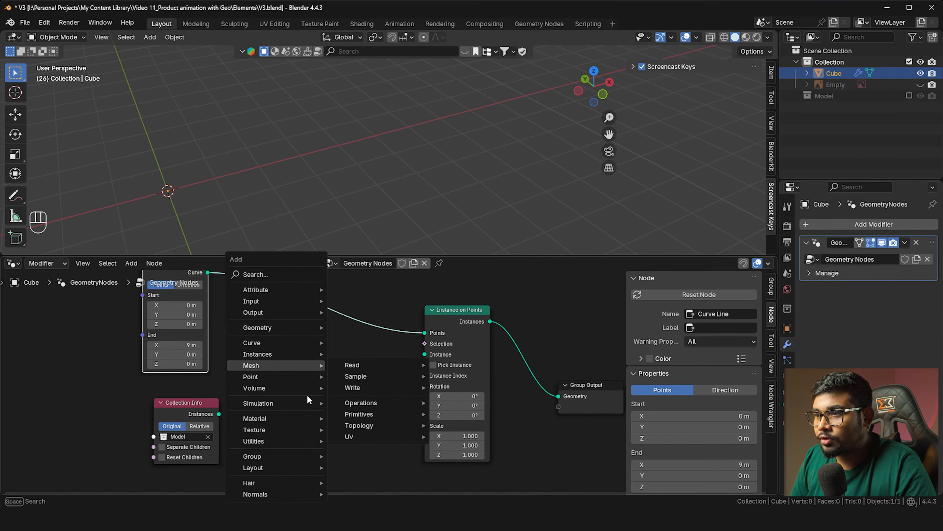
{"action": "type", "text": "cy"}
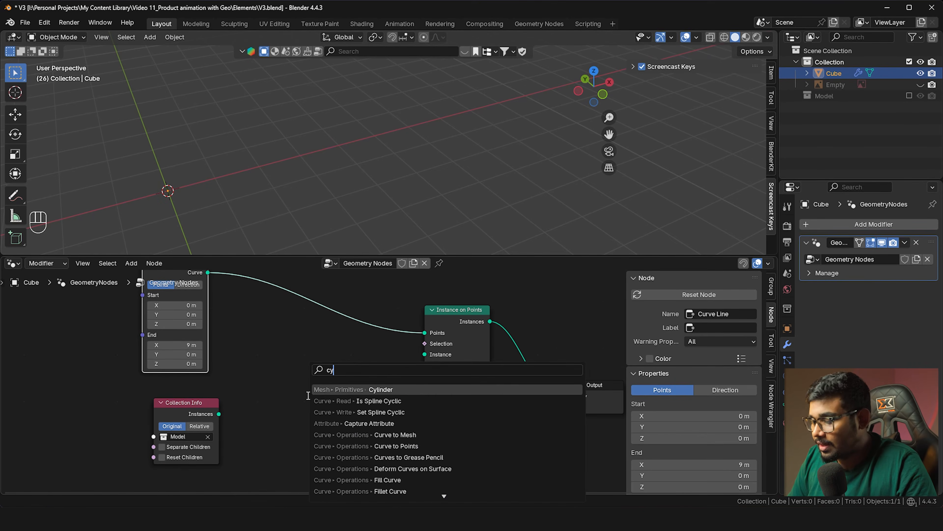
{"action": "key", "text": "Return"}
{"action": "left_click", "coordinate": [277, 356]}
{"action": "left_click_drag", "start_coordinate": [331, 373], "coordinate": [417, 359]}
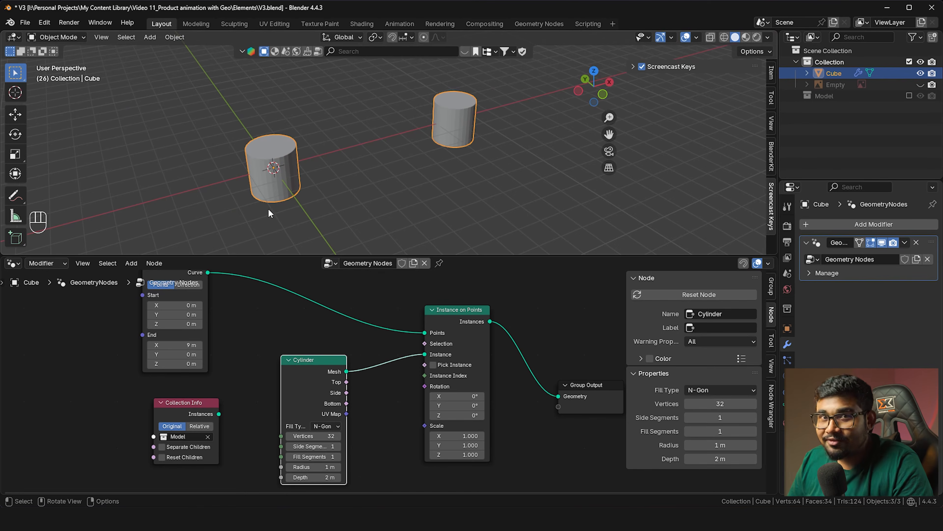
Push the Curve Line's End X to 13.4 m, checking the product reference image
{"action": "middle_click_drag", "start_coordinate": [218, 350], "coordinate": [255, 355]}
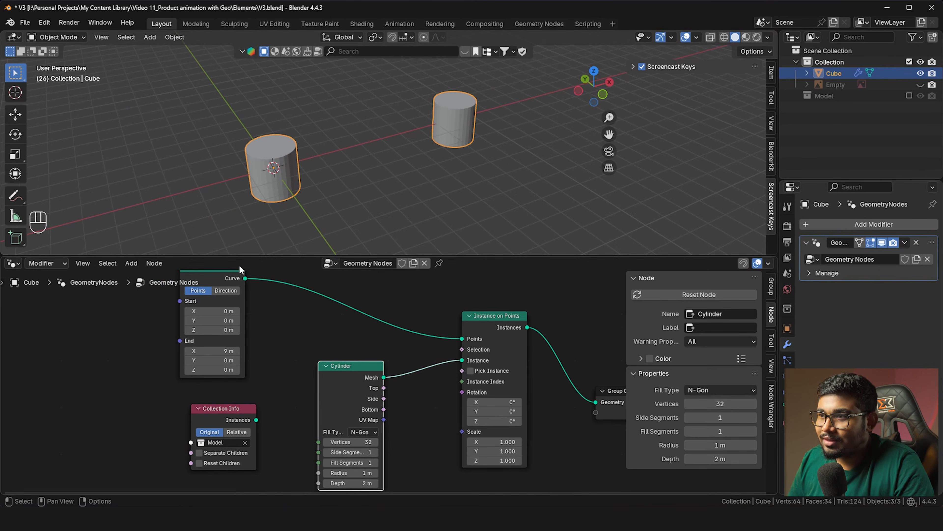
{"action": "left_click_drag", "start_coordinate": [213, 351], "coordinate": [288, 357]}
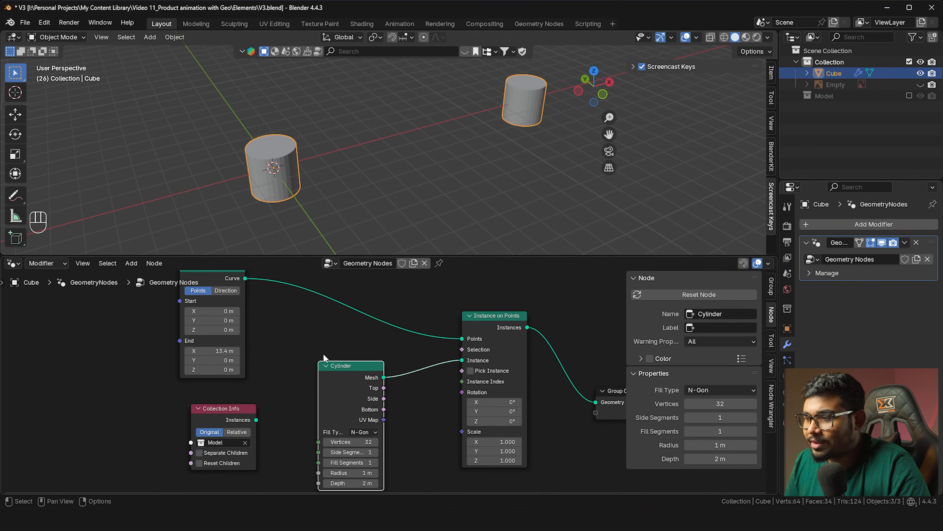
{"action": "key", "text": "alt+Tab"}
{"action": "scroll", "coordinate": [471, 269], "scroll_direction": "up", "scroll_amount": 2}
{"action": "scroll", "coordinate": [471, 272], "scroll_direction": "down", "scroll_amount": 2}
{"action": "key", "text": "alt+Tab"}
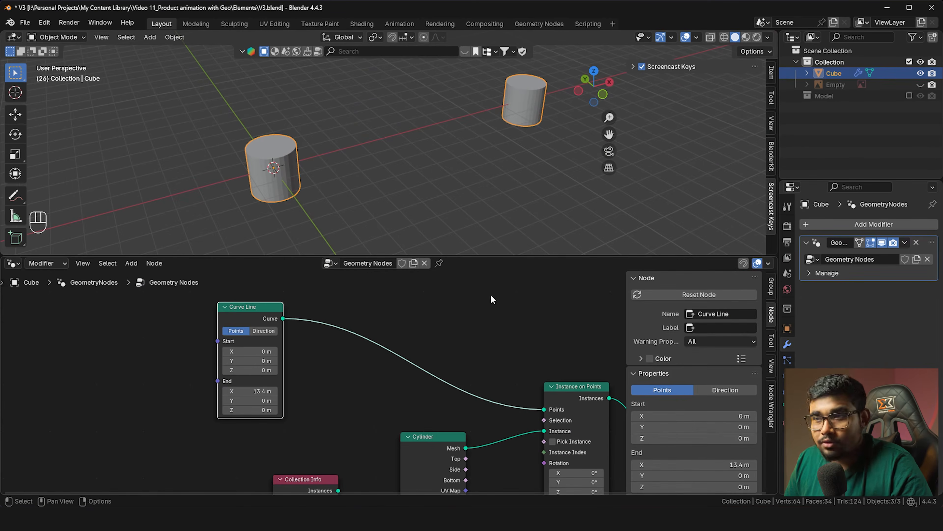
{"action": "key", "text": "shift+a"}
Insert a Resample Curve node with Count 10 into the Curve Line link
{"action": "mouse_move", "coordinate": [417, 304]}
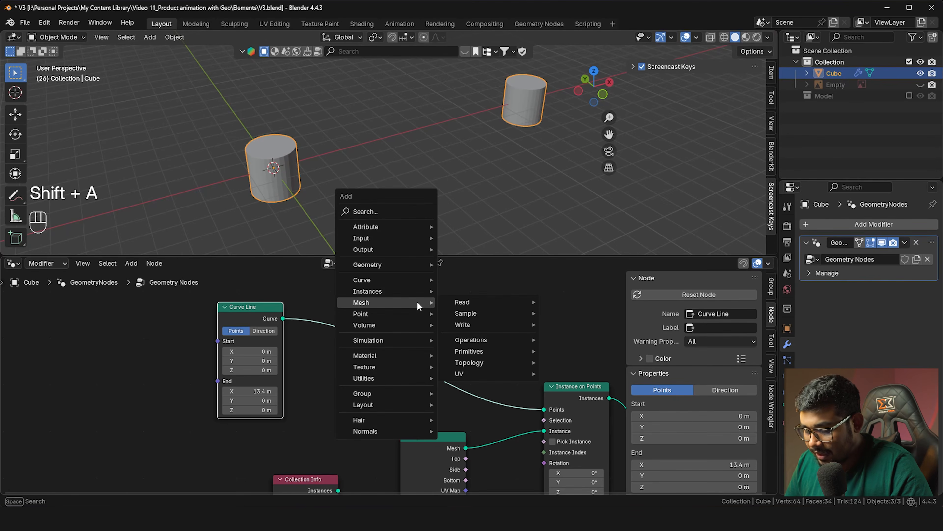
{"action": "type", "text": "resam"}
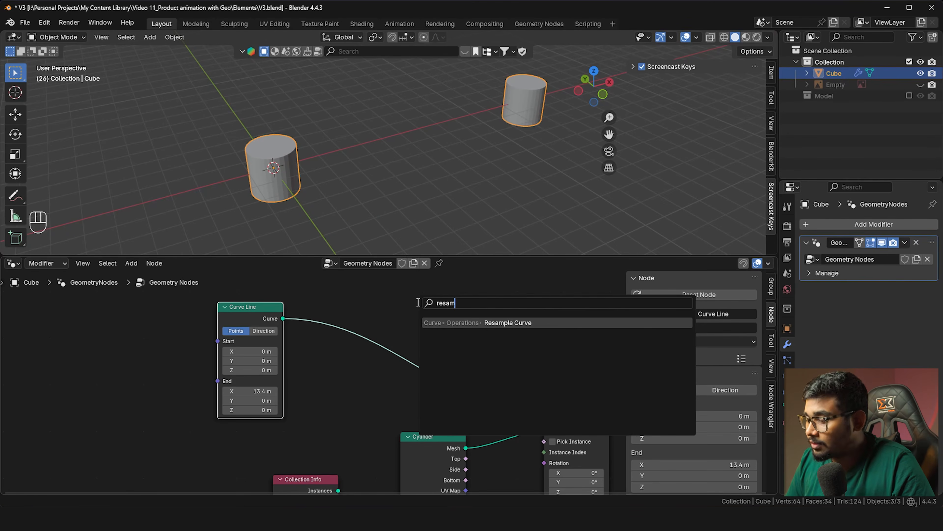
{"action": "key", "text": "Return"}
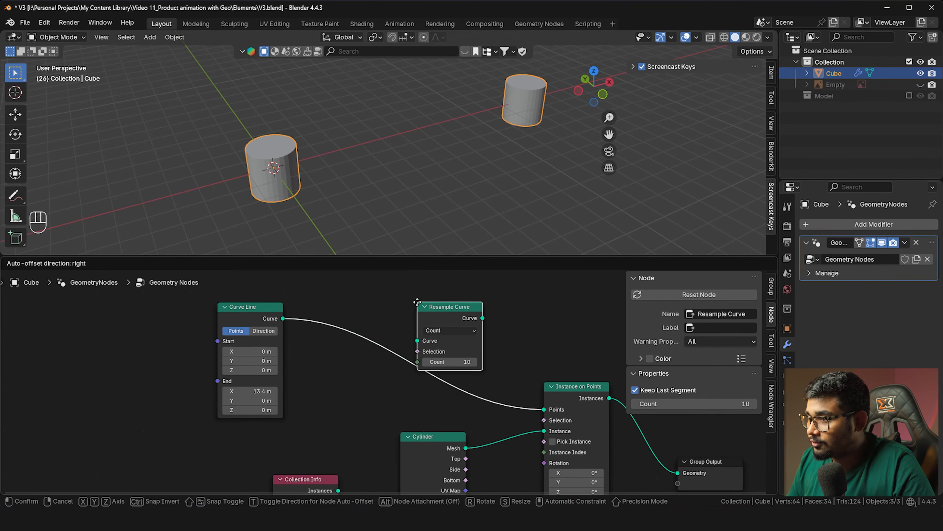
{"action": "left_click", "coordinate": [398, 326]}
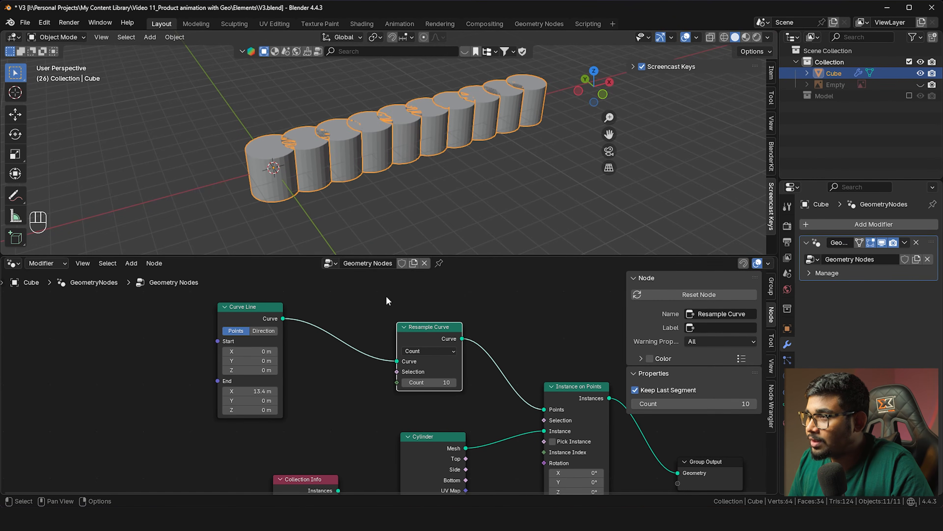
{"action": "left_click_drag", "start_coordinate": [260, 314], "coordinate": [228, 316]}
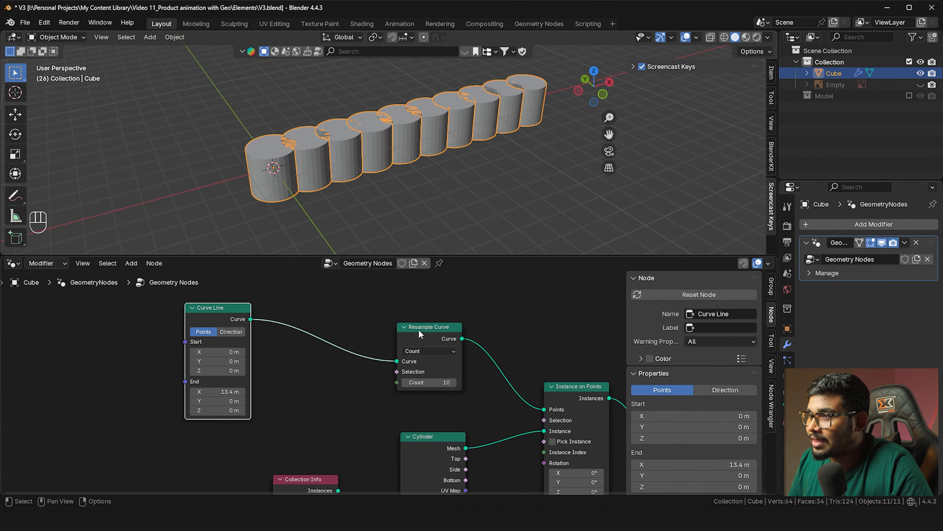
Lengthen the Curve Line's End X to 35.9 m to spread the ten cylinders
{"action": "left_click_drag", "start_coordinate": [217, 391], "coordinate": [323, 391]}
{"action": "middle_click_drag", "start_coordinate": [472, 140], "coordinate": [413, 180], "text": "shift"}
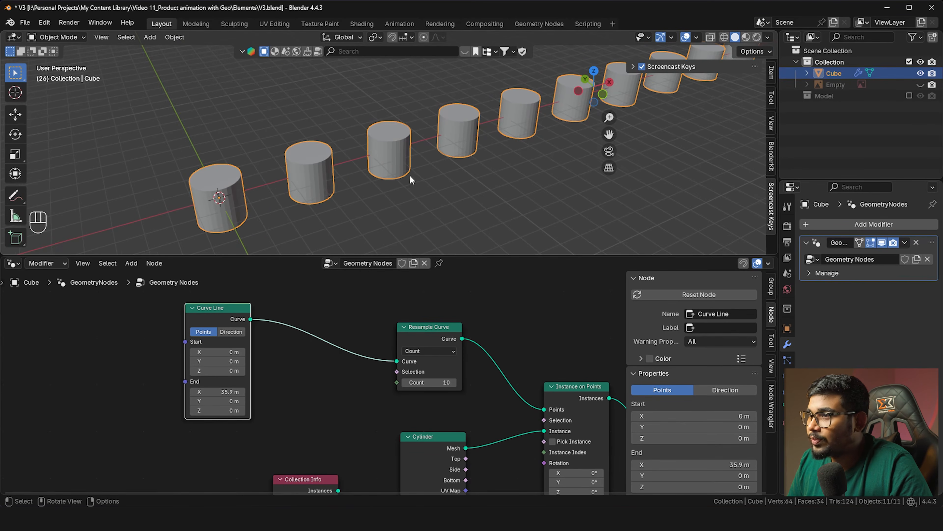
{"action": "middle_click_drag", "start_coordinate": [445, 440], "coordinate": [428, 377]}
{"action": "left_click", "coordinate": [428, 379]}
Replace the Cylinder with a Points node linked to the Instance input
{"action": "key", "text": "Delete"}
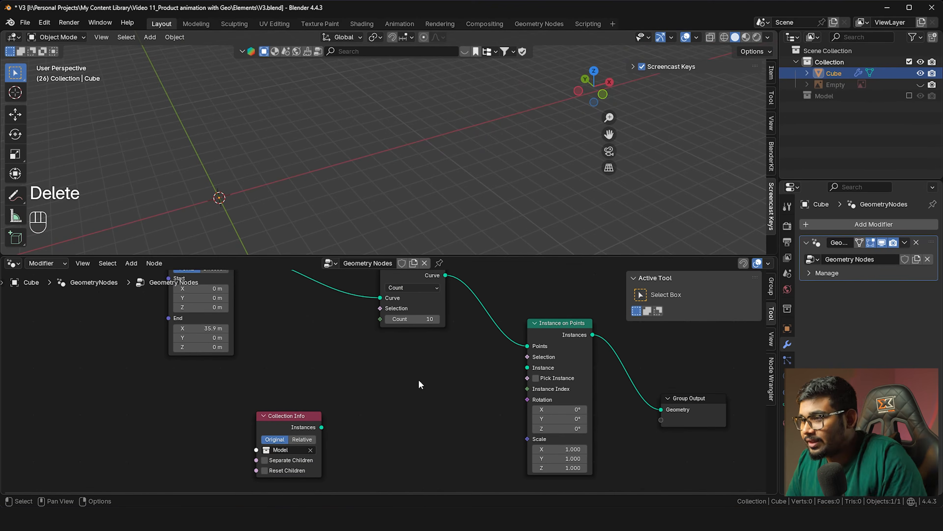
{"action": "key", "text": "shift+a"}
{"action": "type", "text": "poin"}
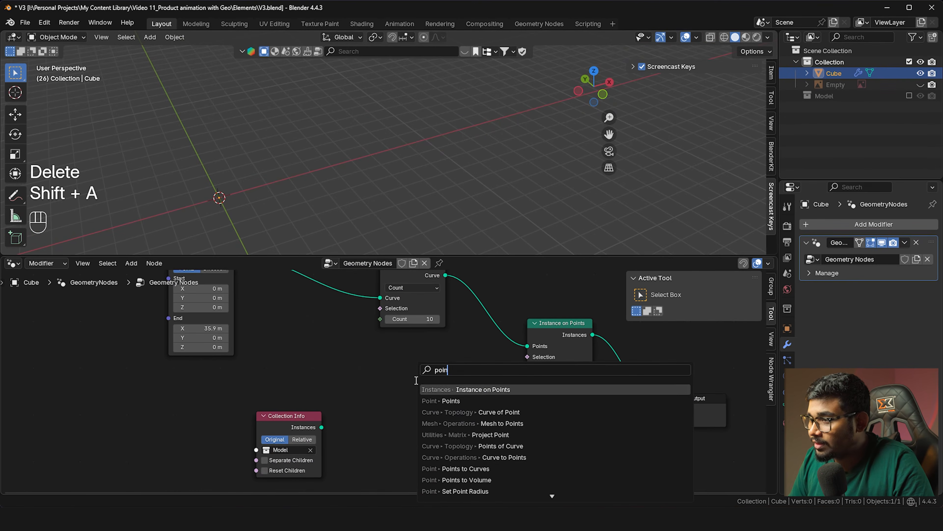
{"action": "left_click", "coordinate": [451, 401]}
{"action": "left_click", "coordinate": [449, 394]}
{"action": "left_click_drag", "start_coordinate": [481, 395], "coordinate": [527, 367]}
{"action": "middle_click_drag", "start_coordinate": [450, 388], "coordinate": [426, 380]}
Set the instanced points' radius to 1.4 m, then shrink it to 0.5 m
{"action": "left_click", "coordinate": [423, 449]}
{"action": "type", "text": "1.4"}
{"action": "key", "text": "Return"}
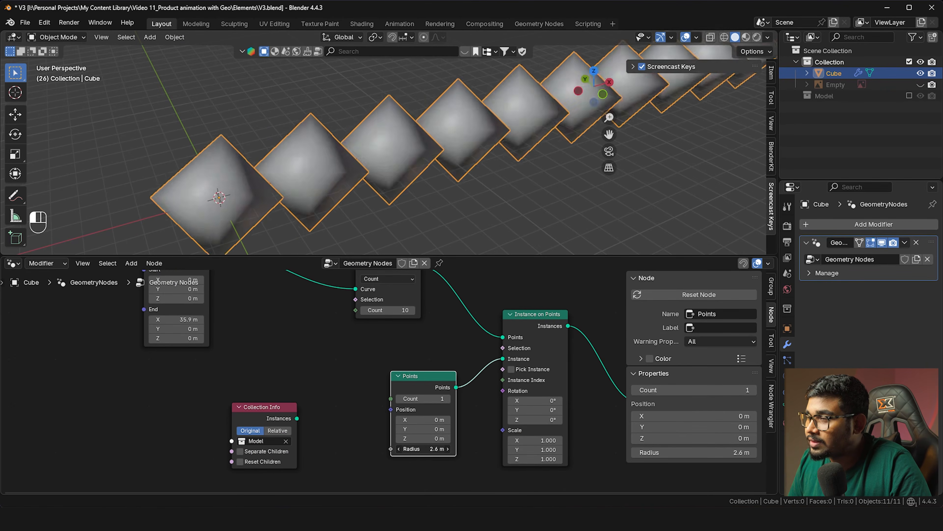
{"action": "left_click_drag", "start_coordinate": [424, 448], "coordinate": [408, 449]}
{"action": "middle_click_drag", "start_coordinate": [376, 160], "coordinate": [322, 184], "text": "shift"}
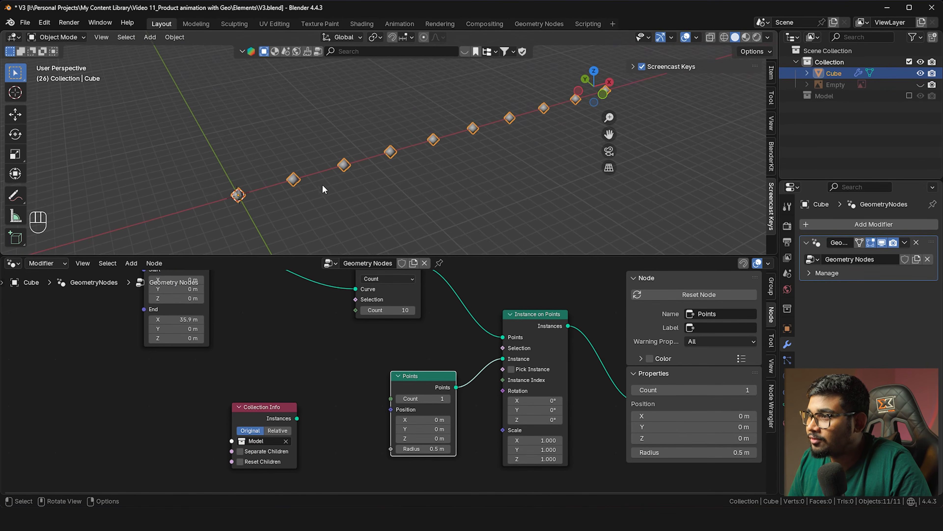
{"action": "middle_click_drag", "start_coordinate": [394, 163], "coordinate": [349, 177], "text": "shift"}
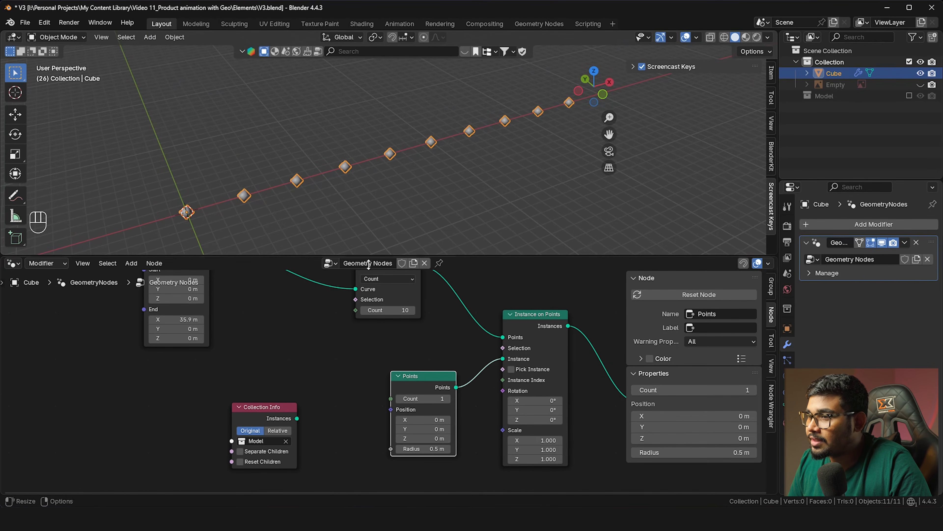
{"action": "middle_click_drag", "start_coordinate": [274, 330], "coordinate": [259, 347]}
{"action": "middle_click_drag", "start_coordinate": [374, 353], "coordinate": [356, 348]}
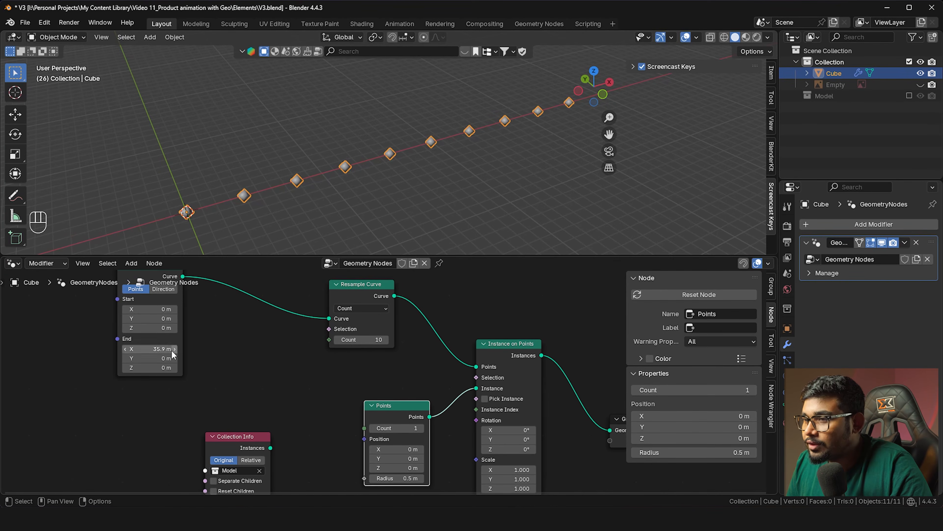
Stretch the line to End X 48.4 m and raise the Resample Count to 20
{"action": "left_click_drag", "start_coordinate": [152, 349], "coordinate": [175, 348]}
{"action": "mouse_move", "coordinate": [156, 348]}
{"action": "left_mouse_down"}
{"action": "mouse_move", "coordinate": [141, 349]}
{"action": "mouse_move", "coordinate": [175, 349]}
{"action": "left_mouse_up"}
{"action": "mouse_move", "coordinate": [368, 339]}
{"action": "left_mouse_down"}
{"action": "mouse_move", "coordinate": [379, 340]}
{"action": "mouse_move", "coordinate": [356, 339]}
{"action": "left_mouse_up"}
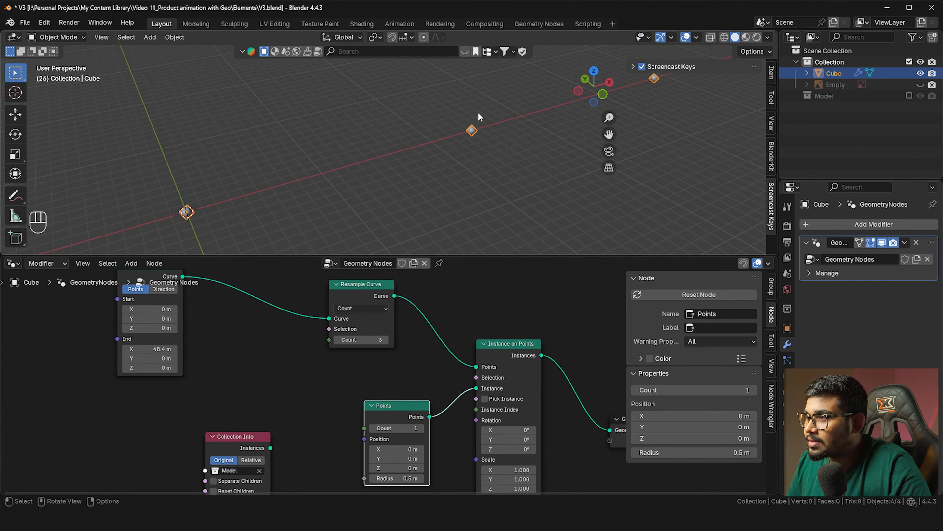
{"action": "mouse_move", "coordinate": [362, 340]}
{"action": "left_mouse_down"}
{"action": "mouse_move", "coordinate": [389, 340]}
{"action": "mouse_move", "coordinate": [363, 340]}
{"action": "left_mouse_up"}
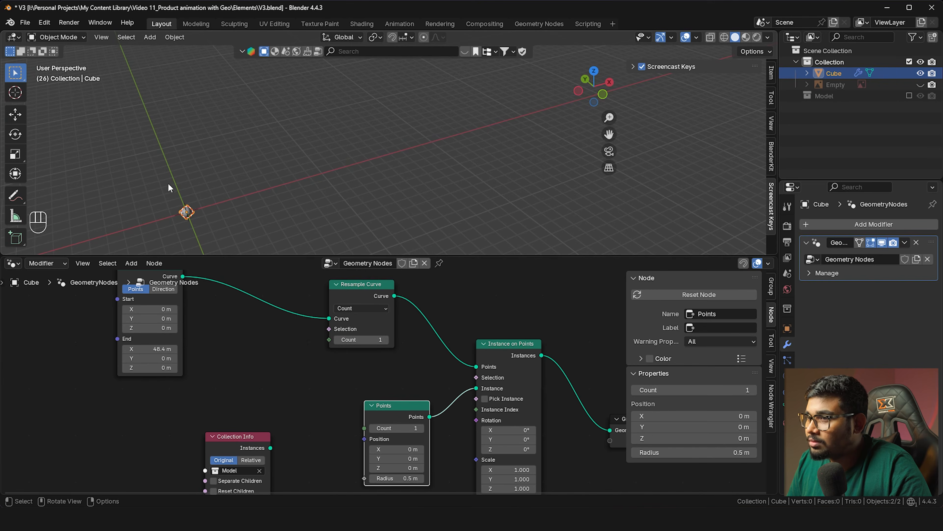
{"action": "middle_click_drag", "start_coordinate": [191, 211], "coordinate": [238, 183], "text": "shift"}
{"action": "scroll", "coordinate": [241, 186], "scroll_direction": "up", "scroll_amount": 1}
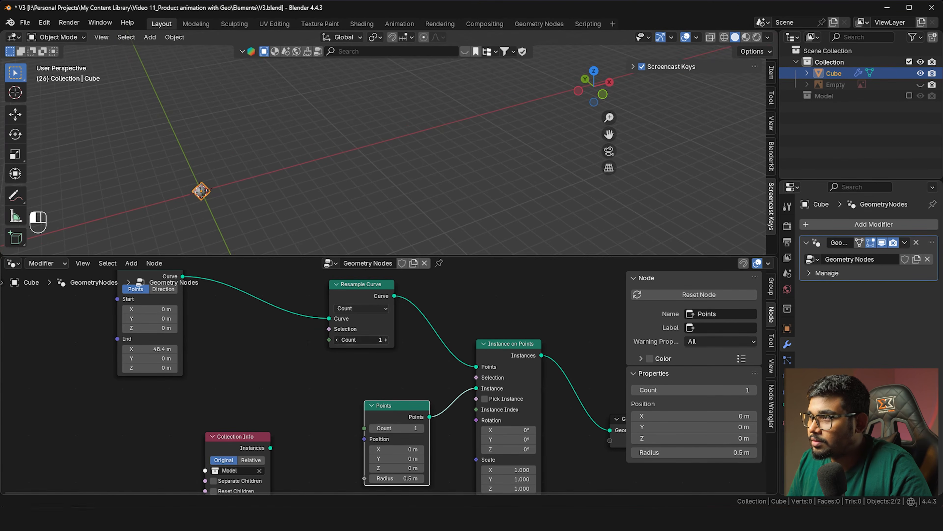
{"action": "left_click_drag", "start_coordinate": [366, 339], "coordinate": [381, 340]}
{"action": "mouse_move", "coordinate": [311, 196]}
{"action": "middle_mouse_down", "text": "shift"}
{"action": "mouse_move", "coordinate": [366, 182]}
{"action": "mouse_move", "coordinate": [320, 185]}
{"action": "middle_mouse_up", "text": "shift"}
{"action": "scroll", "coordinate": [311, 181], "scroll_direction": "down", "scroll_amount": 3}
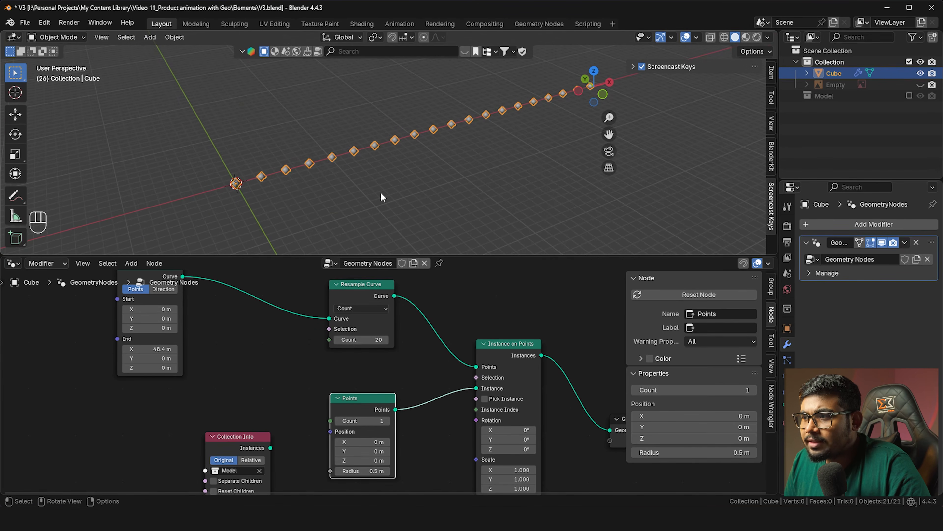
Move the trial Points node aside, then delete it
{"action": "left_click_drag", "start_coordinate": [381, 402], "coordinate": [368, 402]}
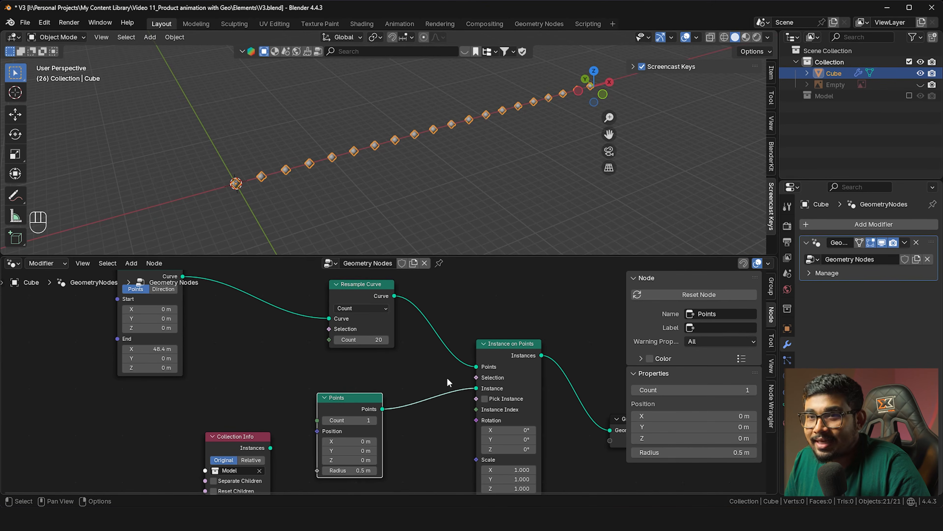
{"action": "middle_click_drag", "start_coordinate": [342, 184], "coordinate": [318, 186], "text": "shift"}
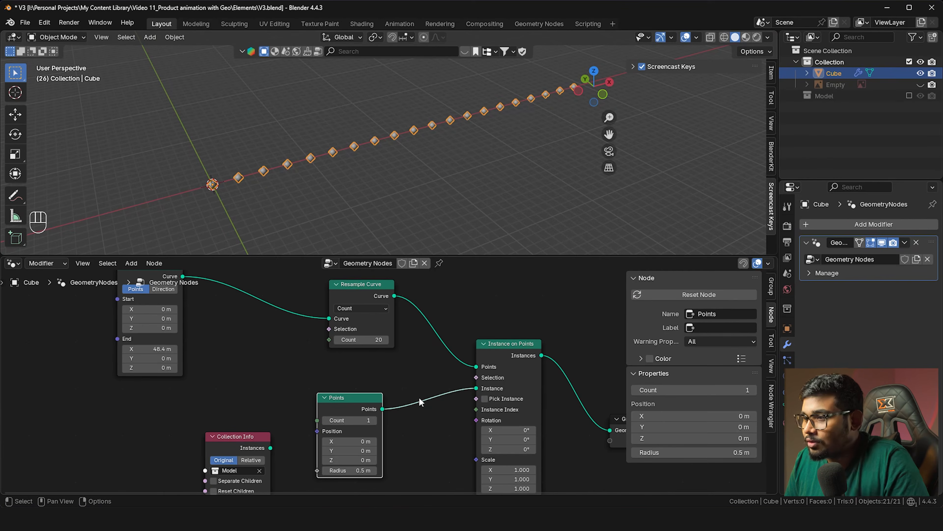
{"action": "key", "text": "Delete"}
Link the Model collection's Collection Info instances to Instance on Points' Instance
{"action": "left_click_drag", "start_coordinate": [227, 444], "coordinate": [257, 399]}
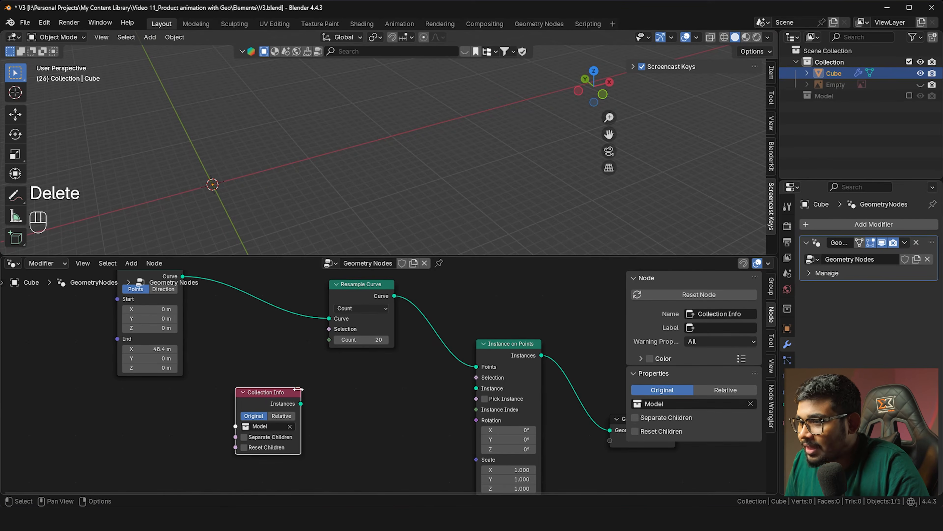
{"action": "left_click_drag", "start_coordinate": [478, 388], "coordinate": [476, 388]}
{"action": "middle_click_drag", "start_coordinate": [395, 167], "coordinate": [370, 158], "text": "shift"}
{"action": "scroll", "coordinate": [251, 151], "scroll_direction": "up", "scroll_amount": 3}
{"action": "middle_click_drag", "start_coordinate": [249, 151], "coordinate": [311, 147], "text": "shift"}
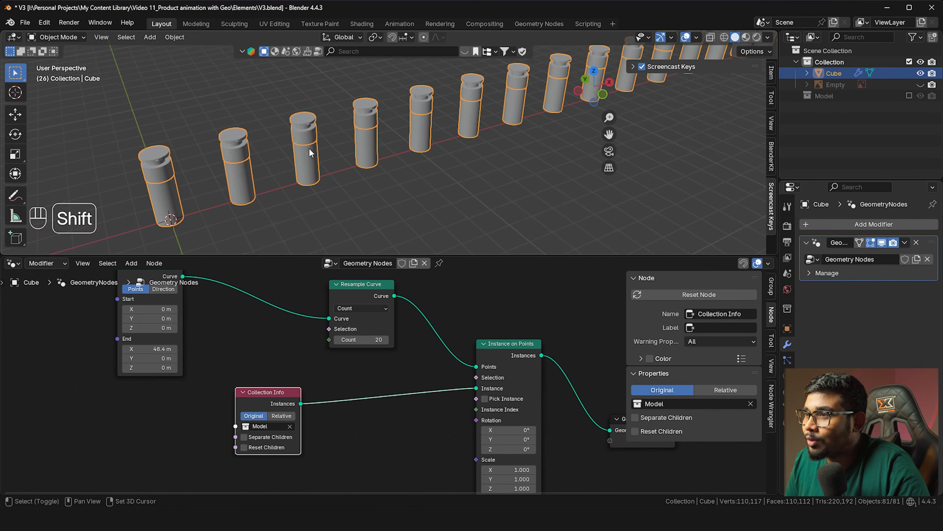
{"action": "scroll", "coordinate": [312, 148], "scroll_direction": "up", "scroll_amount": 2}
Space the twenty bottles along the line by setting Curve Line End X to 34.5 m
{"action": "left_click_drag", "start_coordinate": [149, 348], "coordinate": [91, 348]}
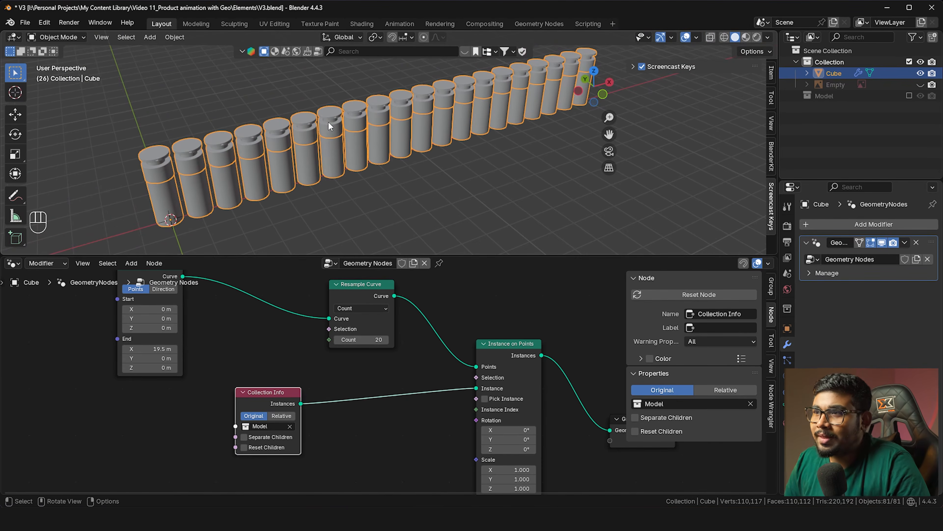
{"action": "key", "text": "alt+a"}
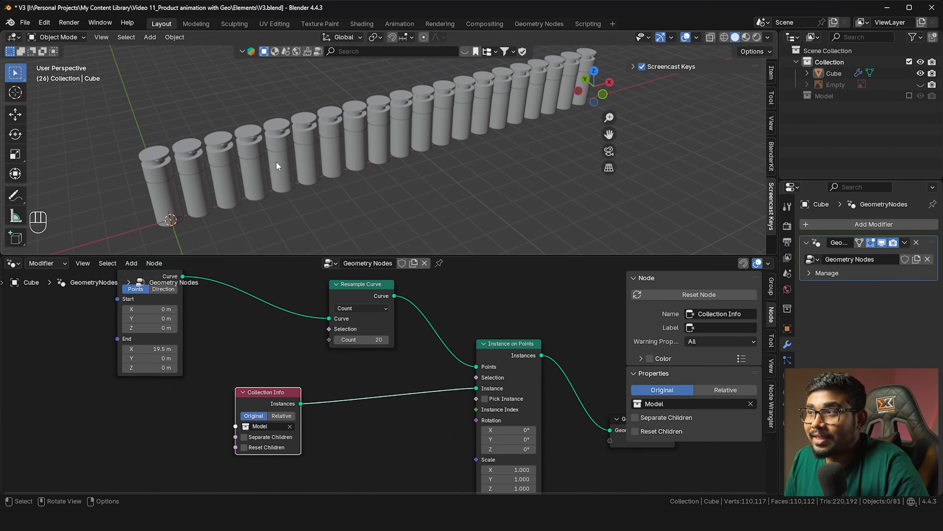
{"action": "left_click_drag", "start_coordinate": [145, 348], "coordinate": [178, 368]}
{"action": "scroll", "coordinate": [382, 150], "scroll_direction": "down", "scroll_amount": 6}
{"action": "scroll", "coordinate": [383, 143], "scroll_direction": "up", "scroll_amount": 4}
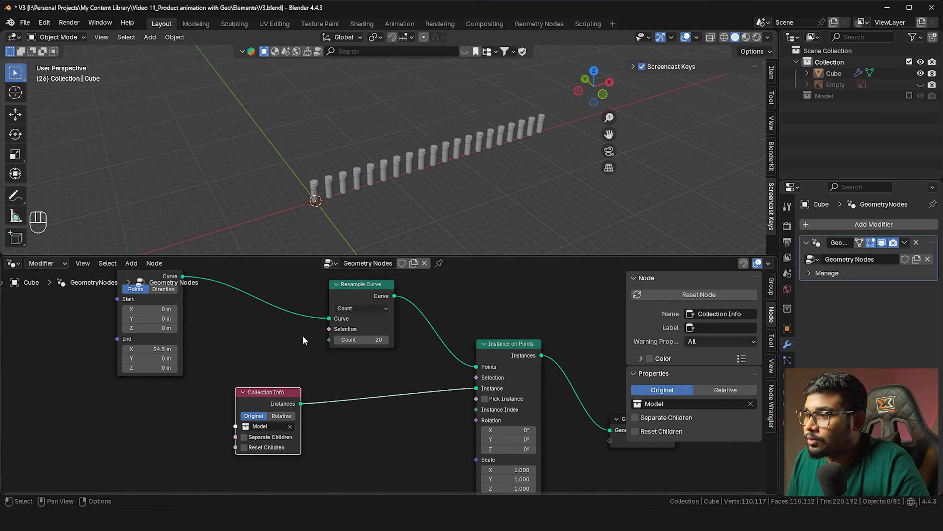
{"action": "middle_click_drag", "start_coordinate": [313, 348], "coordinate": [242, 339]}
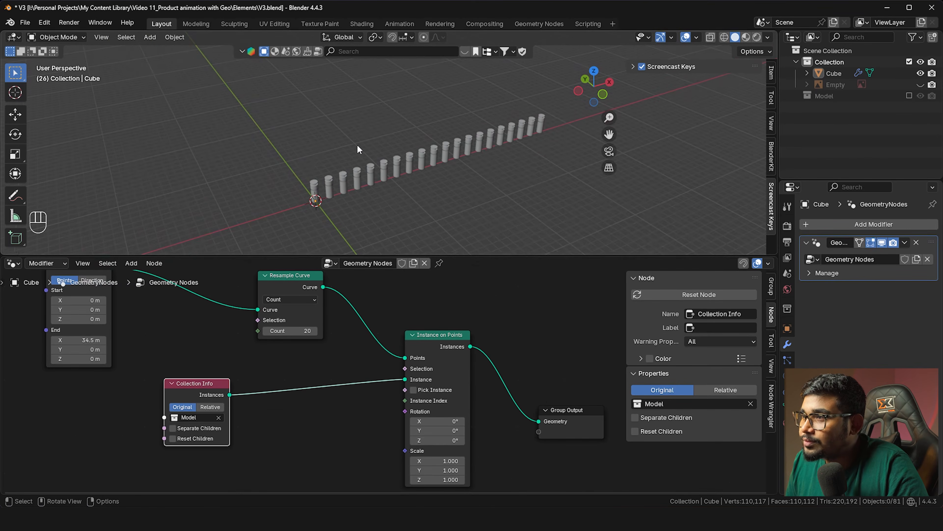
{"action": "scroll", "coordinate": [357, 148], "scroll_direction": "up", "scroll_amount": 2}
{"action": "middle_click_drag", "start_coordinate": [320, 184], "coordinate": [337, 151], "text": "shift"}
{"action": "scroll", "coordinate": [338, 150], "scroll_direction": "up", "scroll_amount": 2}
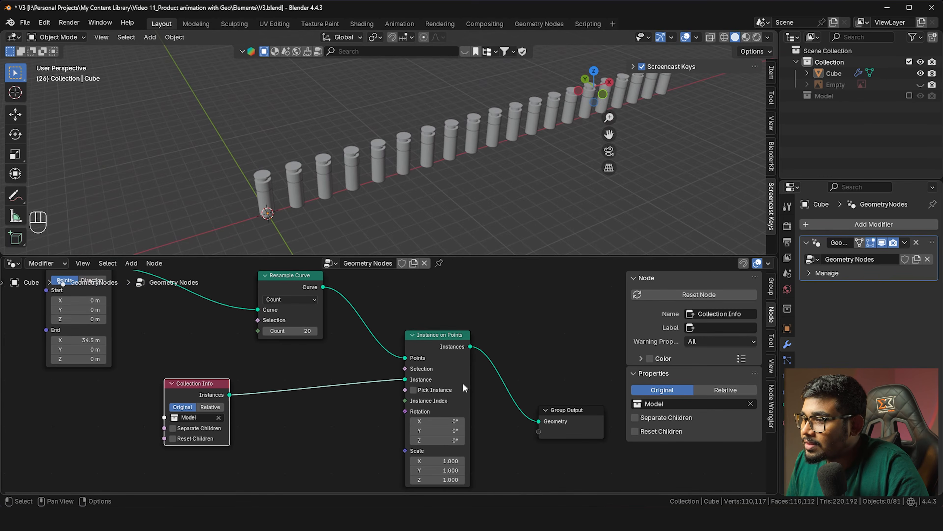
Try tilting the bottle instances with Instance on Points Rotation X, then undo it
{"action": "left_click", "coordinate": [431, 414]}
{"action": "left_click_drag", "start_coordinate": [438, 421], "coordinate": [415, 422]}
{"action": "key", "text": "ctrl+z"}
{"action": "middle_click_drag", "start_coordinate": [371, 425], "coordinate": [389, 390]}
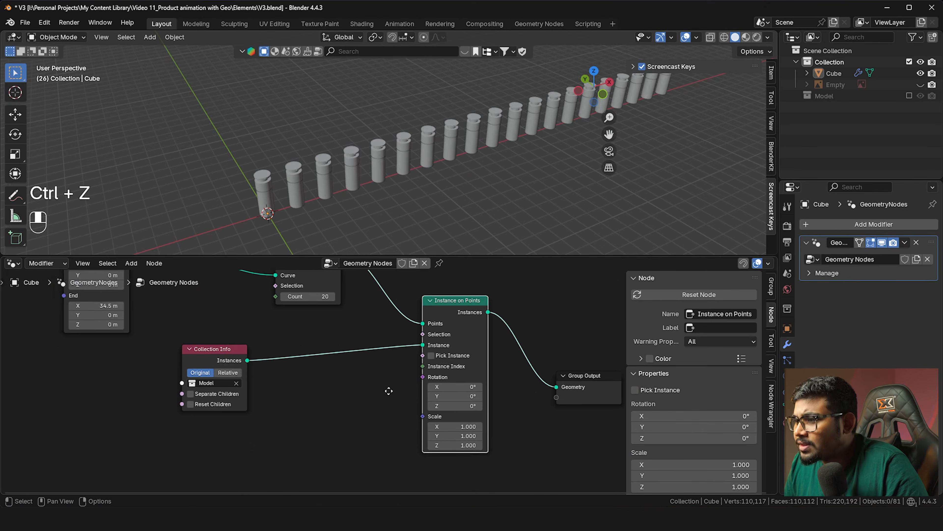
{"action": "scroll", "coordinate": [386, 397], "scroll_direction": "up", "scroll_amount": 1}
Test X, Y (27.7°) and Z (-24.3°) rotations against the reference, then undo to 0°
{"action": "left_click_drag", "start_coordinate": [466, 383], "coordinate": [491, 383]}
{"action": "left_click_drag", "start_coordinate": [468, 393], "coordinate": [526, 326]}
{"action": "mouse_move", "coordinate": [483, 405]}
{"action": "left_mouse_down"}
{"action": "mouse_move", "coordinate": [466, 405]}
{"action": "mouse_move", "coordinate": [486, 402]}
{"action": "left_mouse_up"}
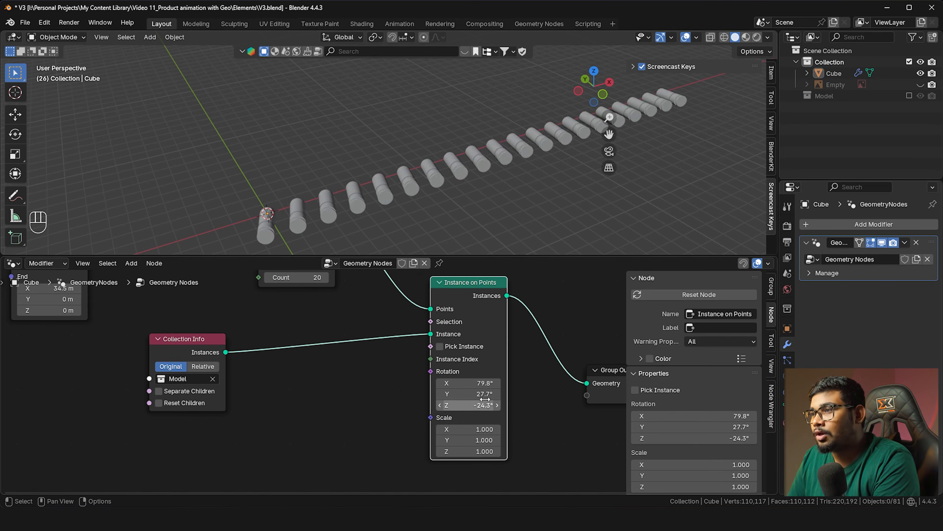
{"action": "key", "text": "BackSpace"}
{"action": "key", "text": "alt+Tab"}
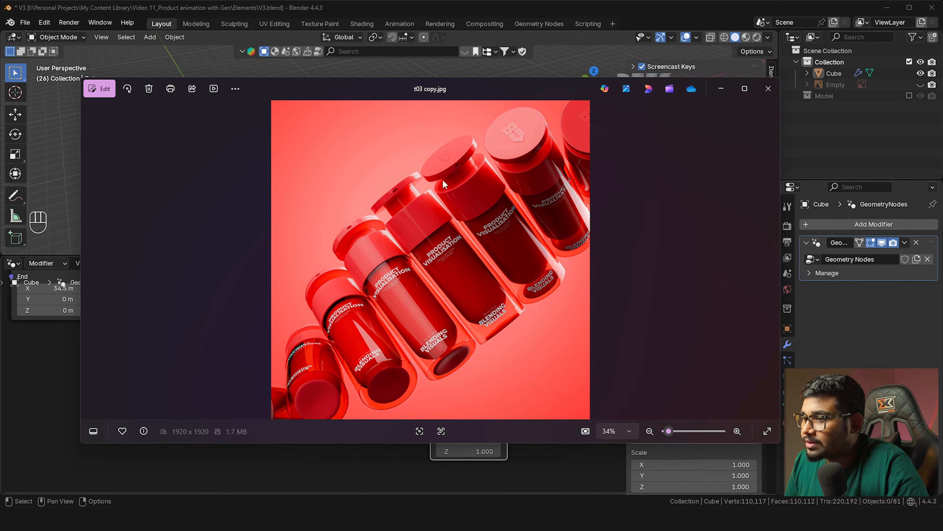
{"action": "key", "text": "alt+Tab"}
{"action": "key", "text": "ctrl+z"}
{"action": "key", "text": "shift+a"}
Add a Position node and connect it to the instances' Rotation input
{"action": "mouse_move", "coordinate": [372, 418]}
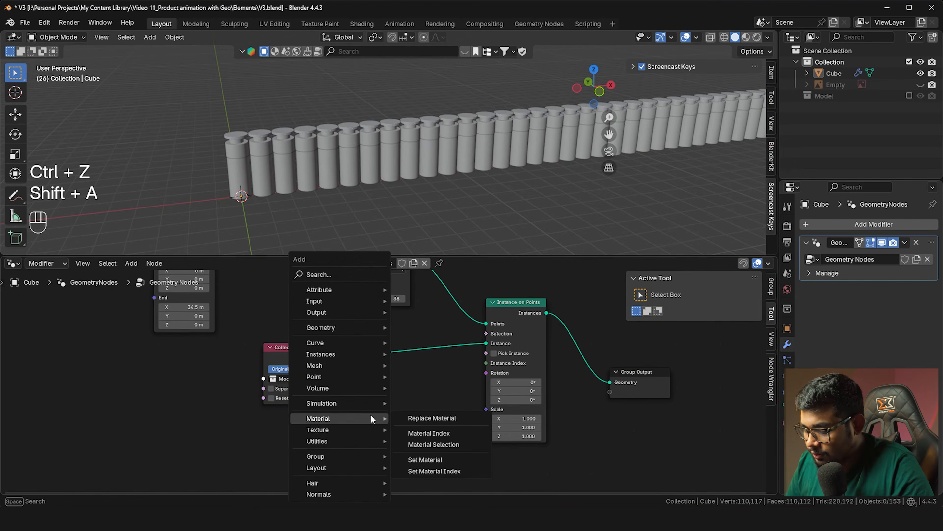
{"action": "type", "text": "poi"}
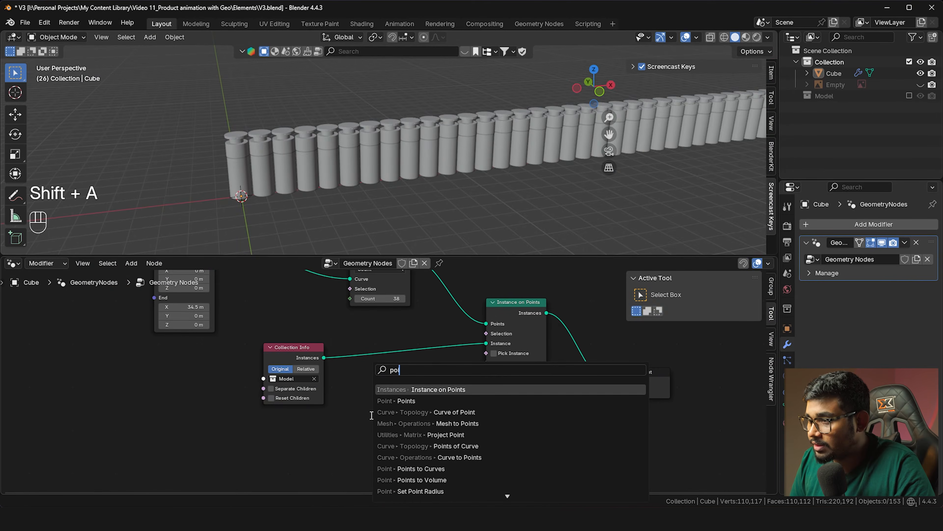
{"action": "key", "text": "BackSpace"}
{"action": "type", "text": "sit"}
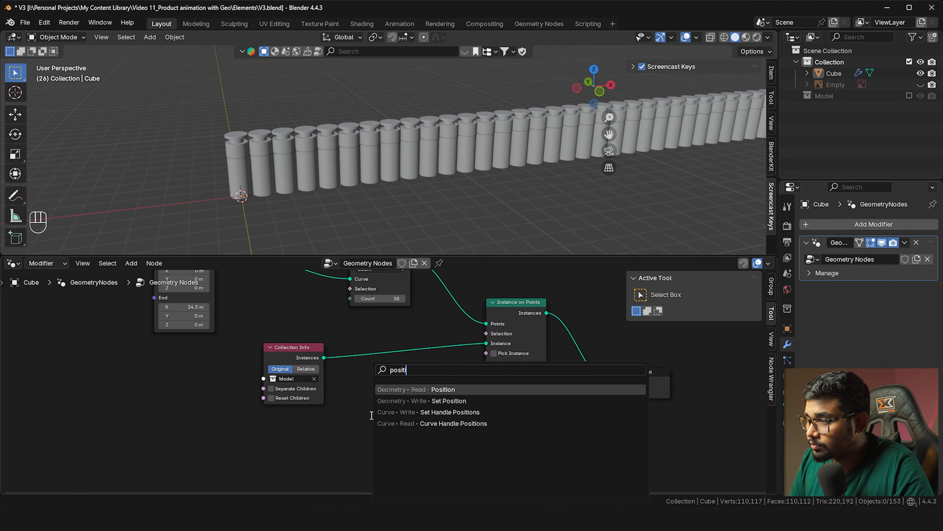
{"action": "key", "text": "Return"}
{"action": "left_click", "coordinate": [349, 442]}
{"action": "left_click_drag", "start_coordinate": [351, 448], "coordinate": [483, 376]}
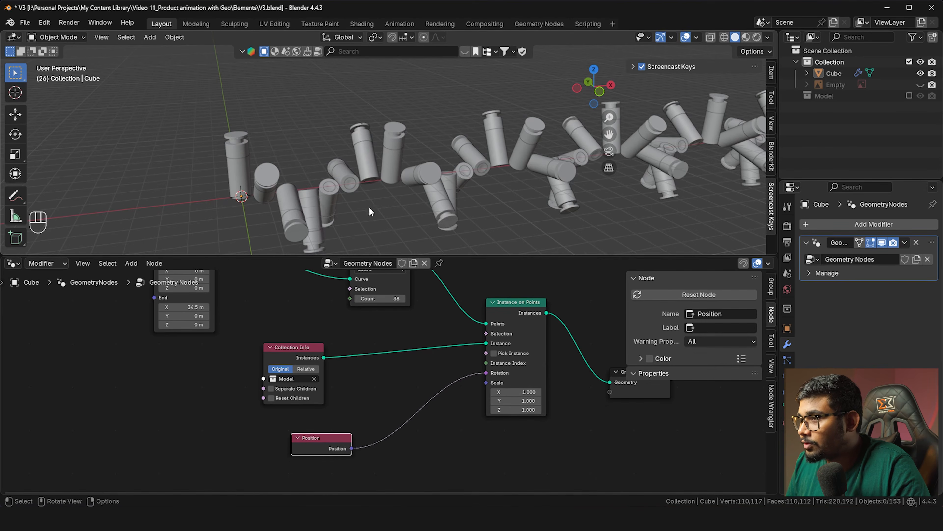
Orbit around the tumbling bottles and shorten the line's End X to 33.5 m
{"action": "middle_click_drag", "start_coordinate": [352, 182], "coordinate": [279, 187]}
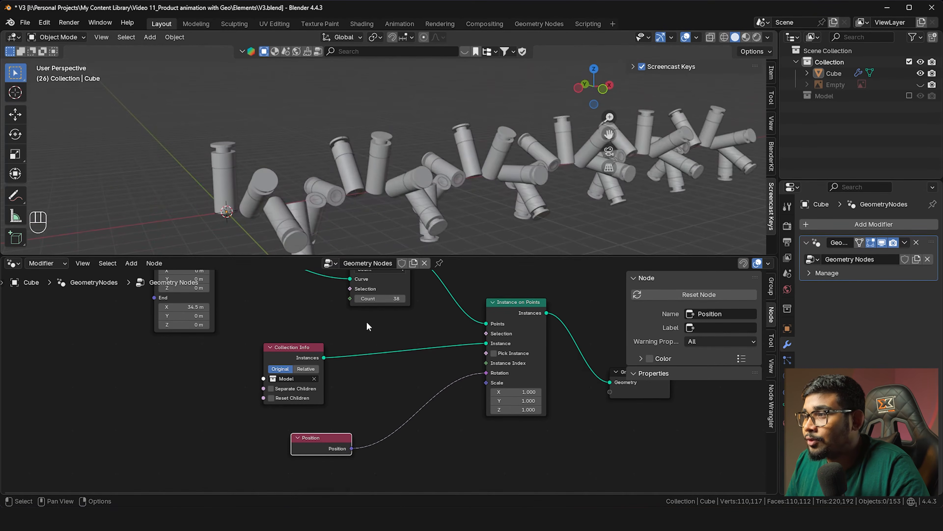
{"action": "middle_click_drag", "start_coordinate": [367, 326], "coordinate": [372, 359]}
{"action": "left_click_drag", "start_coordinate": [197, 340], "coordinate": [186, 340]}
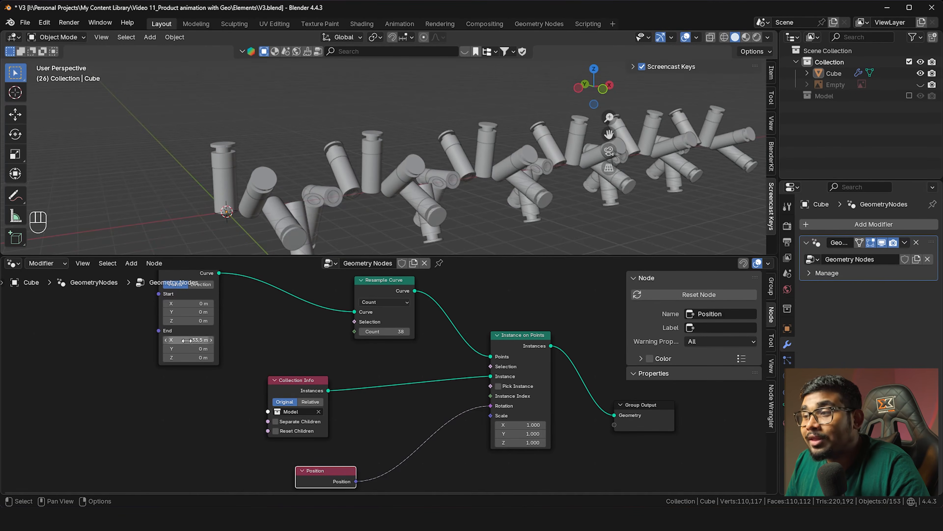
{"action": "middle_click_drag", "start_coordinate": [340, 202], "coordinate": [304, 165]}
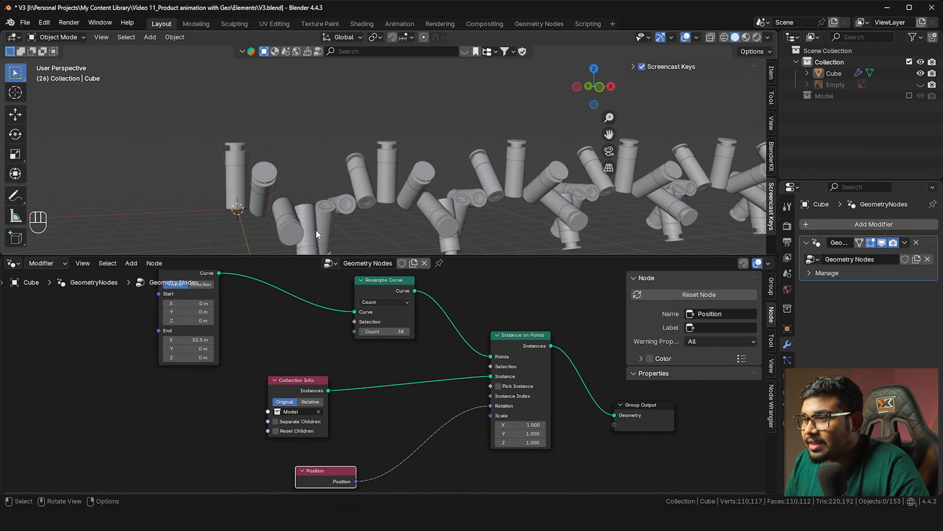
{"action": "middle_click_drag", "start_coordinate": [393, 378], "coordinate": [353, 334]}
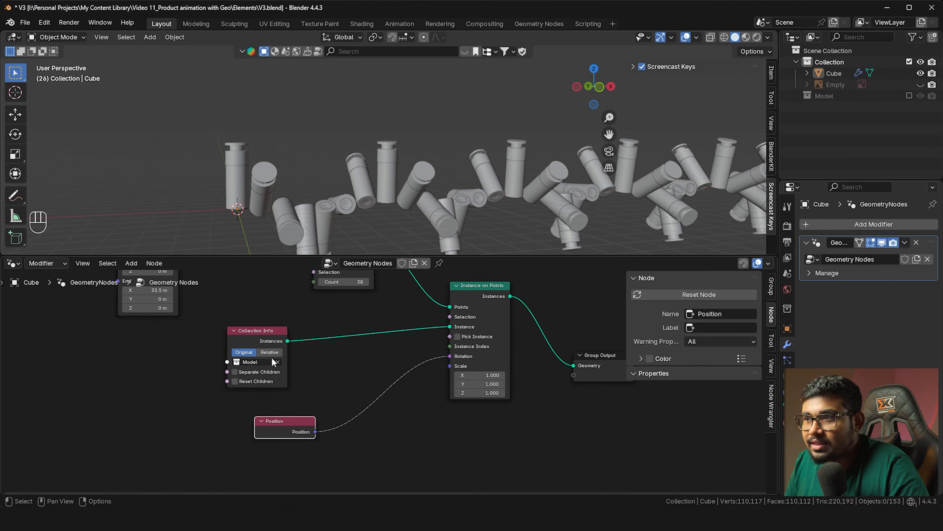
{"action": "middle_click_drag", "start_coordinate": [400, 197], "coordinate": [423, 230]}
Raise the resample Count to 46 and extend the line's End X to 53.6 m
{"action": "middle_click_drag", "start_coordinate": [333, 288], "coordinate": [344, 339]}
{"action": "mouse_move", "coordinate": [347, 316]}
{"action": "left_mouse_down"}
{"action": "mouse_move", "coordinate": [439, 315]}
{"action": "mouse_move", "coordinate": [331, 316]}
{"action": "mouse_move", "coordinate": [365, 316]}
{"action": "left_mouse_up"}
{"action": "mouse_move", "coordinate": [123, 325]}
{"action": "left_mouse_down"}
{"action": "mouse_move", "coordinate": [148, 325]}
{"action": "mouse_move", "coordinate": [112, 325]}
{"action": "mouse_move", "coordinate": [130, 325]}
{"action": "left_mouse_up"}
{"action": "scroll", "coordinate": [321, 134], "scroll_direction": "down", "scroll_amount": 5}
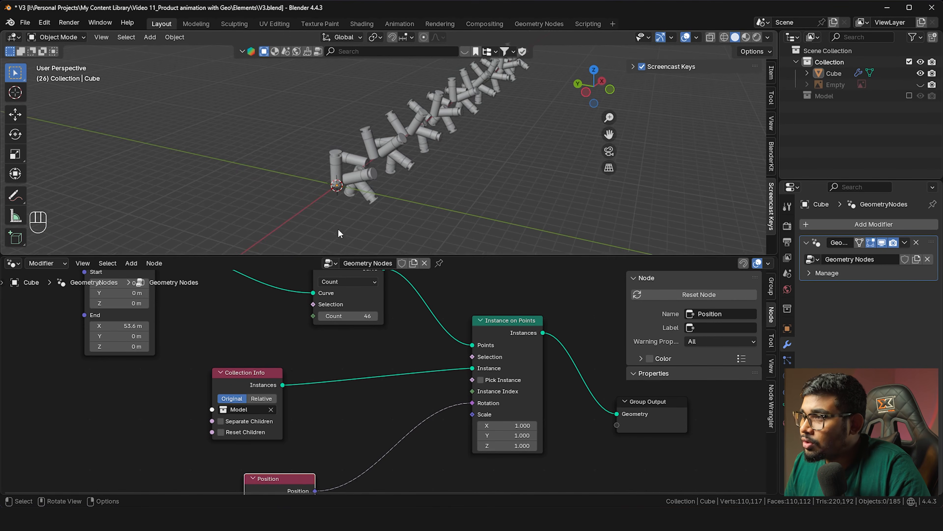
{"action": "middle_click_drag", "start_coordinate": [351, 393], "coordinate": [366, 324]}
{"action": "left_click_drag", "start_coordinate": [295, 410], "coordinate": [225, 409]}
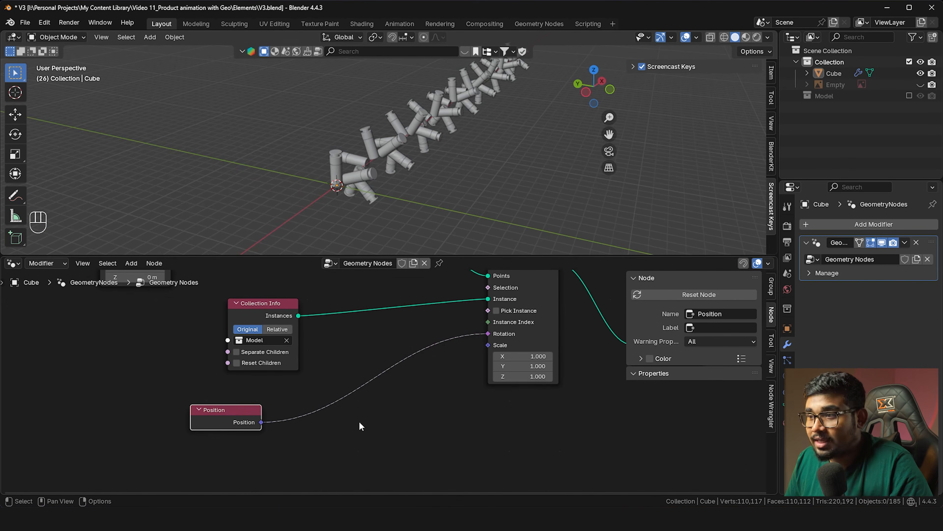
{"action": "key", "text": "shift+a"}
{"action": "type", "text": "vecto"}
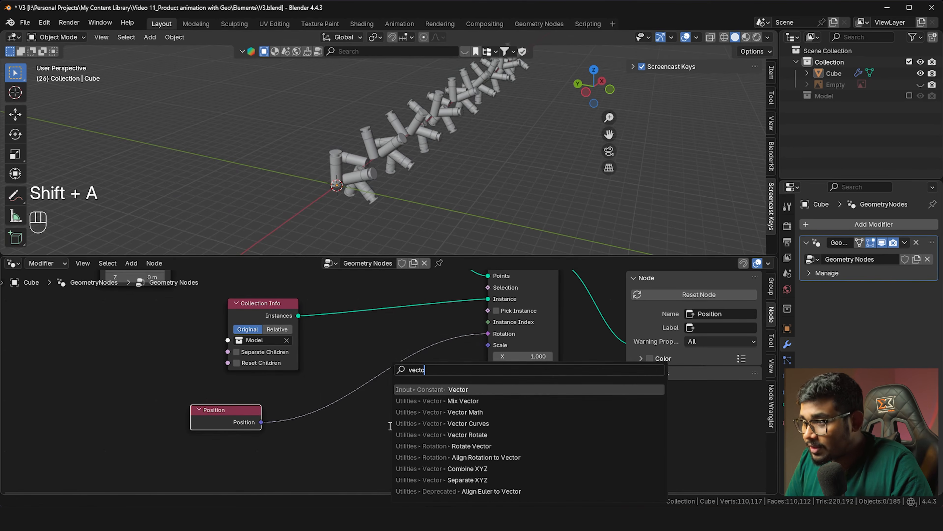
Drop a Vector Math Add node on the Position→Rotation link, trying X offsets then undoing them
{"action": "left_click", "coordinate": [407, 412]}
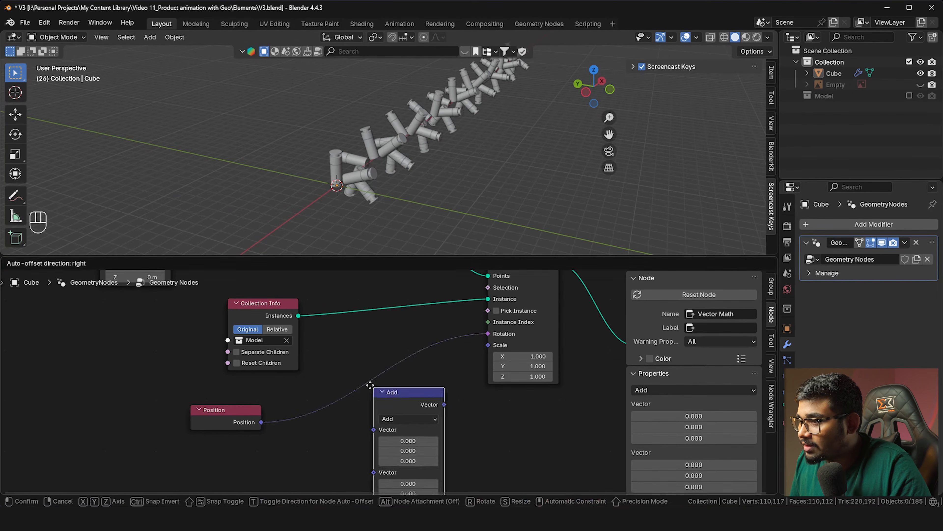
{"action": "left_click", "coordinate": [348, 362]}
{"action": "left_click_drag", "start_coordinate": [381, 422], "coordinate": [438, 421]}
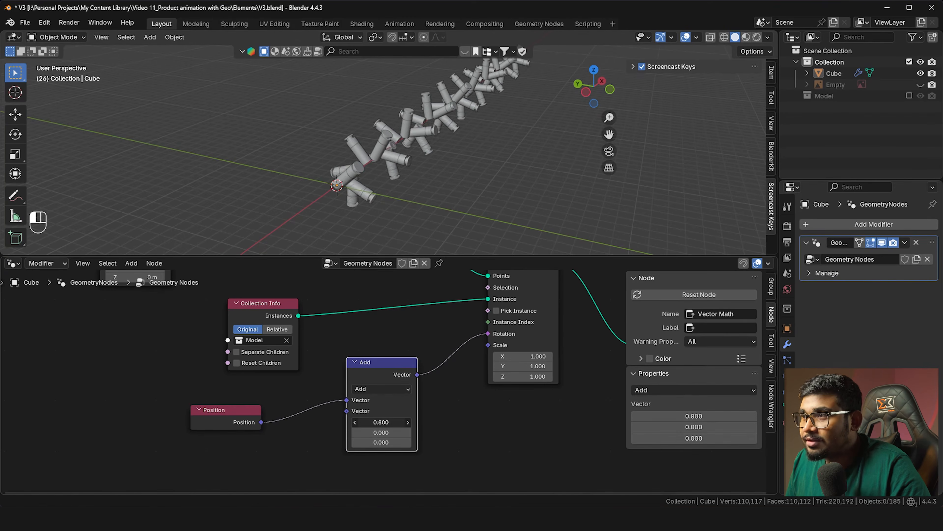
{"action": "key", "text": "ctrl+z"}
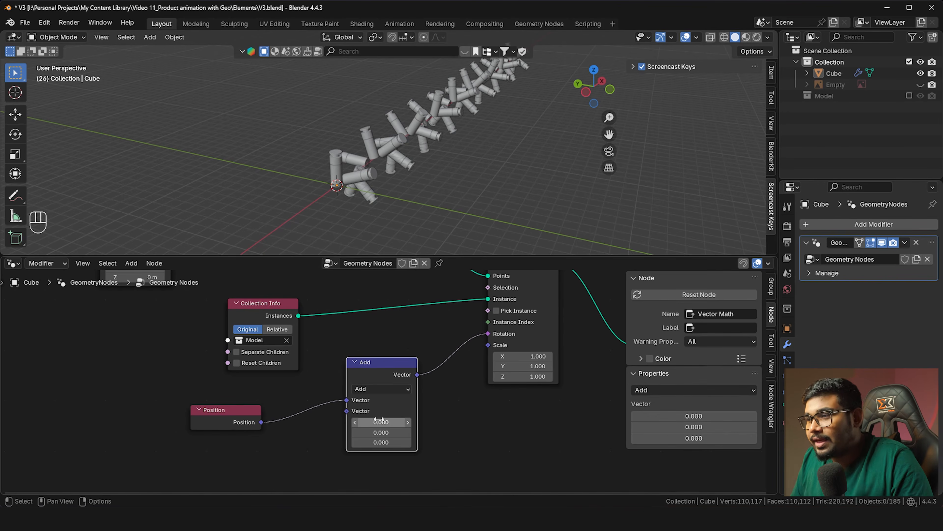
{"action": "left_click_drag", "start_coordinate": [381, 422], "coordinate": [438, 268]}
{"action": "key", "text": "ctrl+z"}
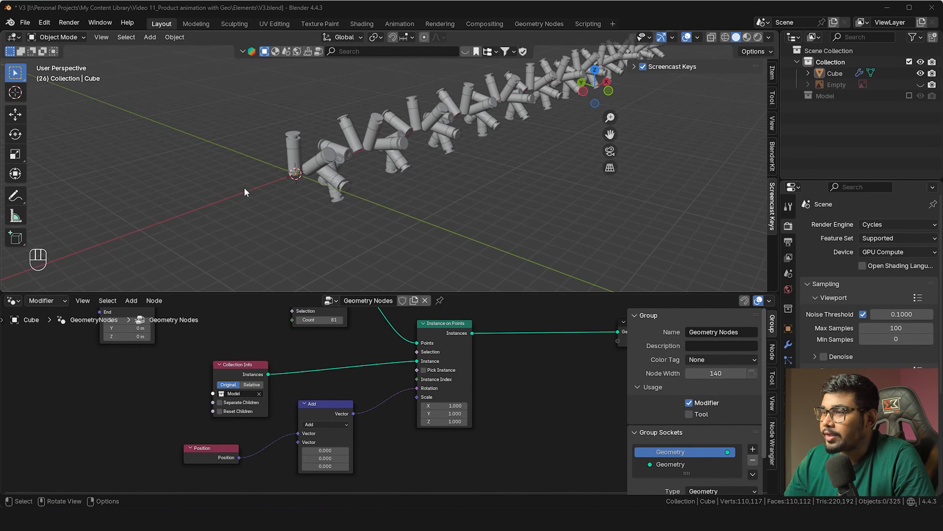
{"action": "scroll", "coordinate": [339, 392], "scroll_direction": "up", "scroll_amount": 3}
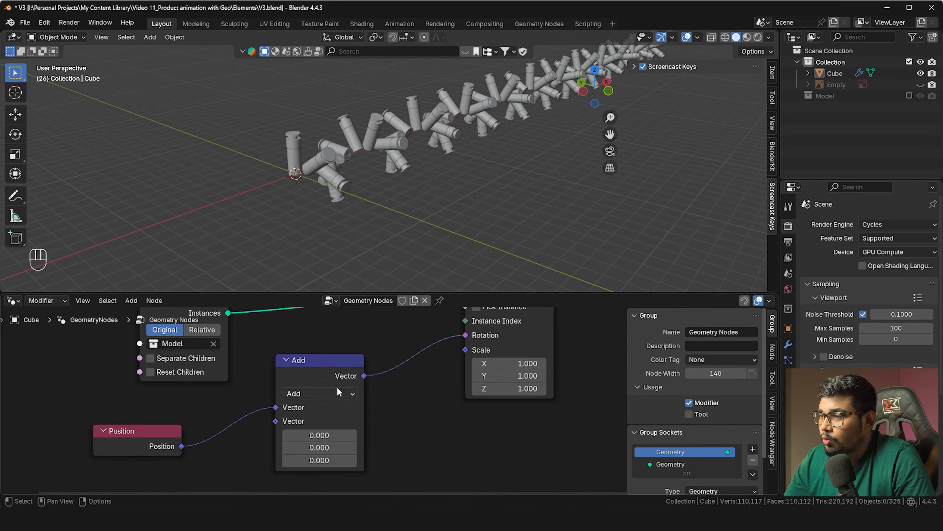
{"action": "left_click", "coordinate": [336, 389]}
Switch the Vector Math node to Multiply with an X factor of 0.1
{"action": "left_click", "coordinate": [333, 215]}
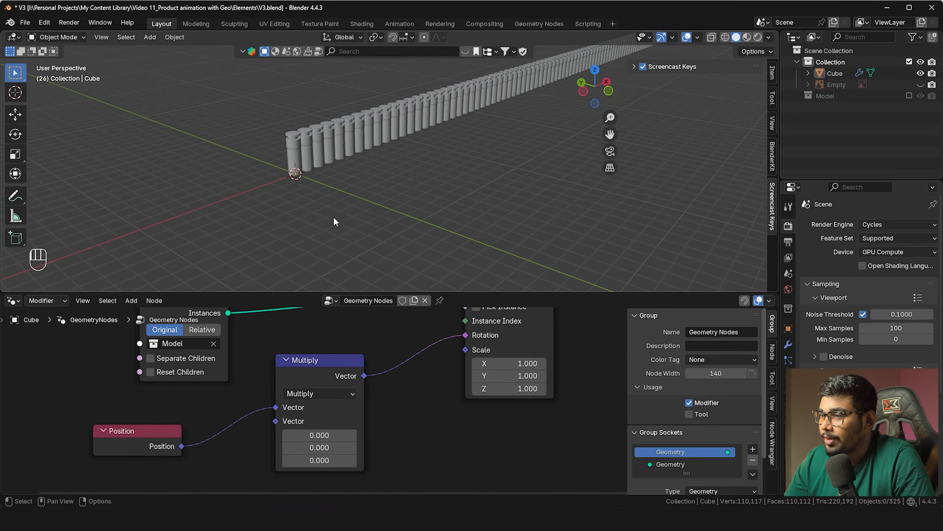
{"action": "middle_click_drag", "start_coordinate": [381, 228], "coordinate": [355, 192]}
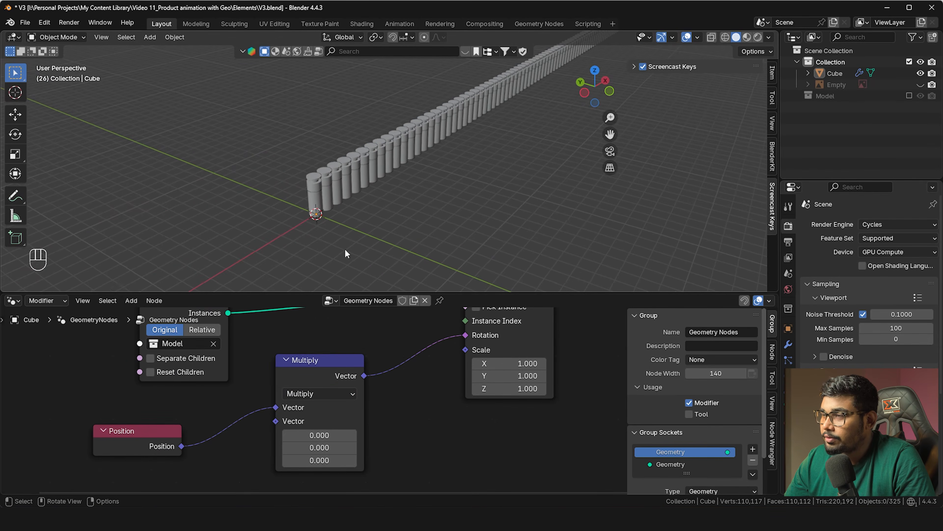
{"action": "scroll", "coordinate": [348, 182], "scroll_direction": "up", "scroll_amount": 3}
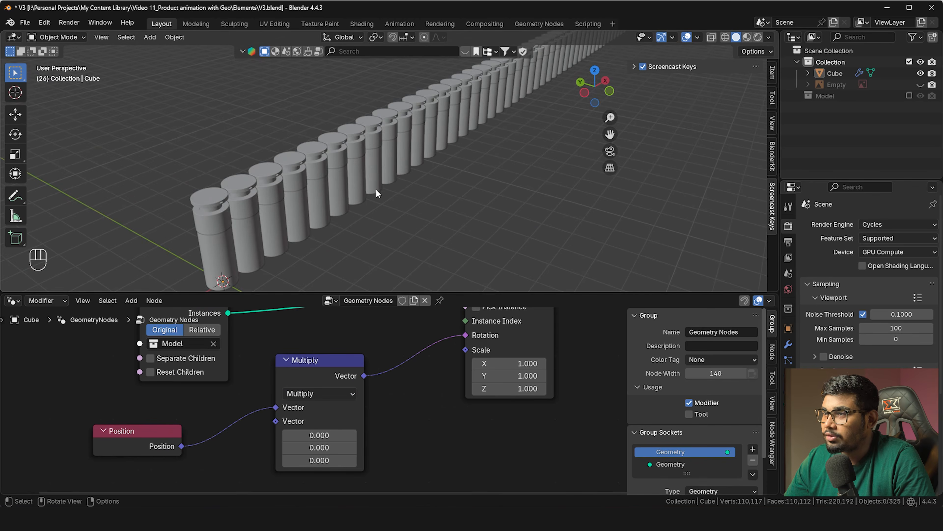
{"action": "middle_click_drag", "start_coordinate": [381, 320], "coordinate": [363, 309]}
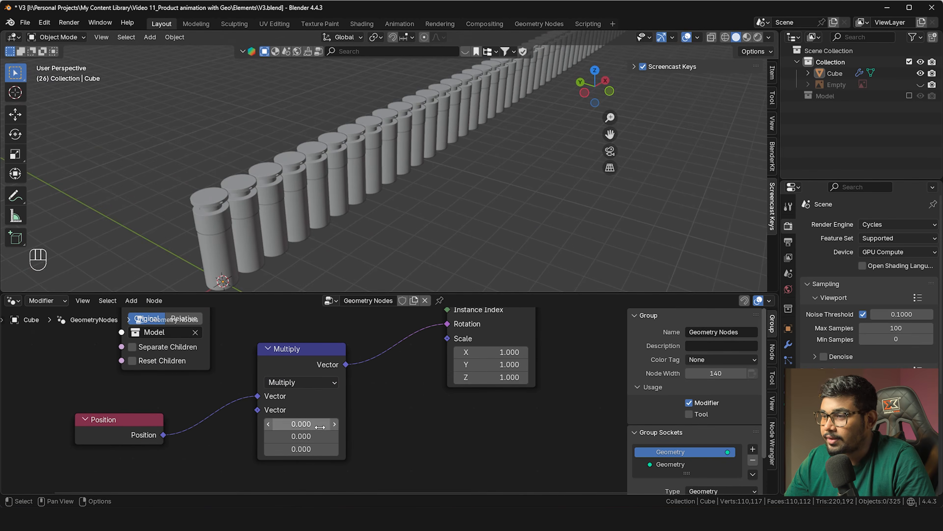
{"action": "scroll", "coordinate": [301, 424], "scroll_direction": "up", "scroll_amount": 1, "text": "ctrl"}
{"action": "scroll", "coordinate": [314, 425], "scroll_direction": "up", "scroll_amount": 2, "text": "ctrl"}
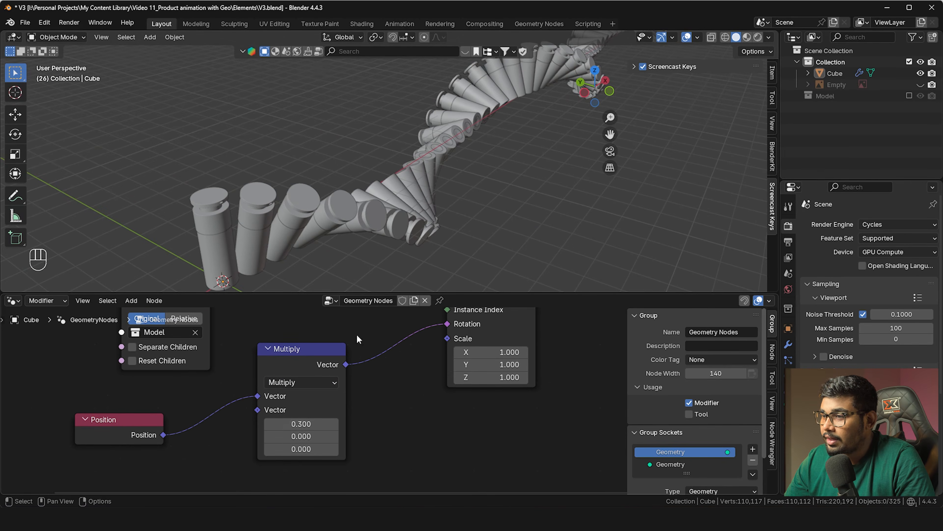
{"action": "scroll", "coordinate": [362, 186], "scroll_direction": "down", "scroll_amount": 3}
Set the Multiply X value to 0.3 so the bottles twist gradually along the line
{"action": "mouse_move", "coordinate": [362, 182]}
{"action": "middle_mouse_down"}
{"action": "mouse_move", "coordinate": [361, 160]}
{"action": "mouse_move", "coordinate": [381, 175]}
{"action": "mouse_move", "coordinate": [367, 168]}
{"action": "middle_mouse_up"}
{"action": "scroll", "coordinate": [347, 161], "scroll_direction": "up", "scroll_amount": 2}
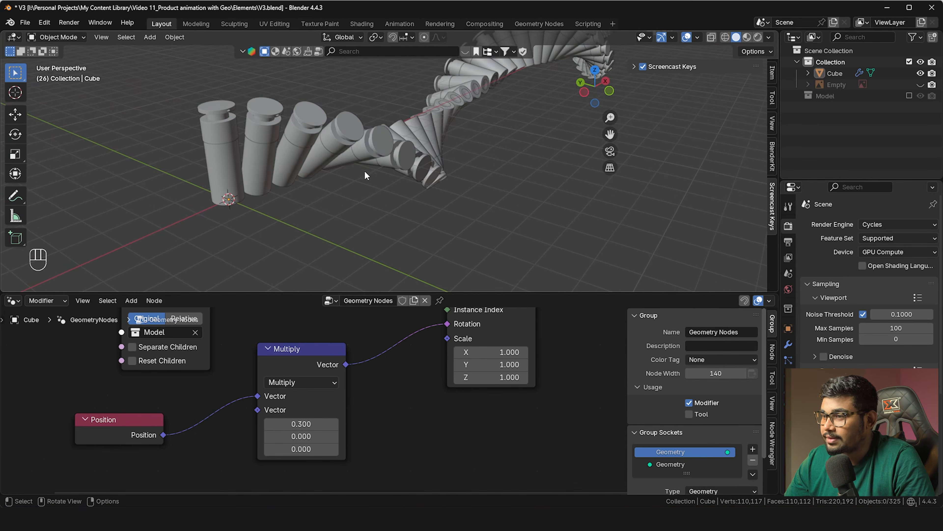
{"action": "middle_click_drag", "start_coordinate": [359, 269], "coordinate": [283, 147]}
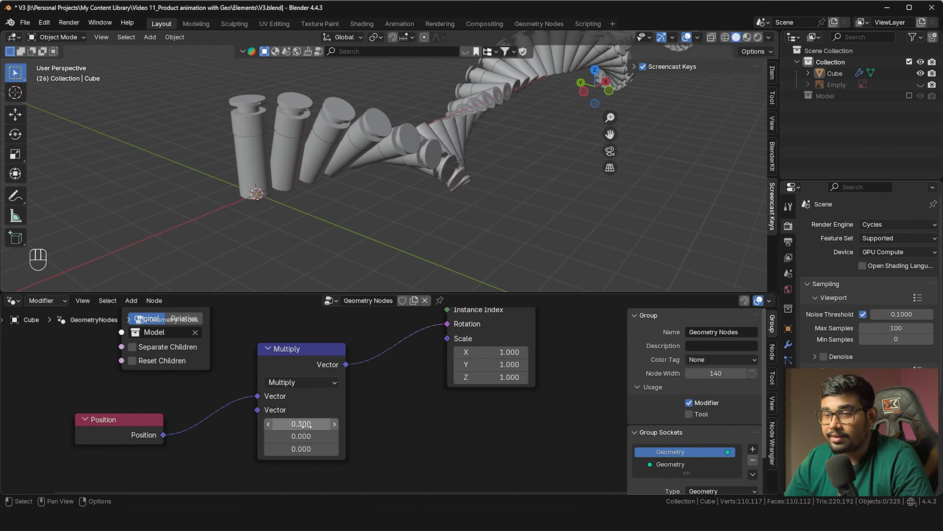
{"action": "scroll", "coordinate": [322, 183], "scroll_direction": "down", "scroll_amount": 6}
{"action": "scroll", "coordinate": [327, 190], "scroll_direction": "up", "scroll_amount": 6}
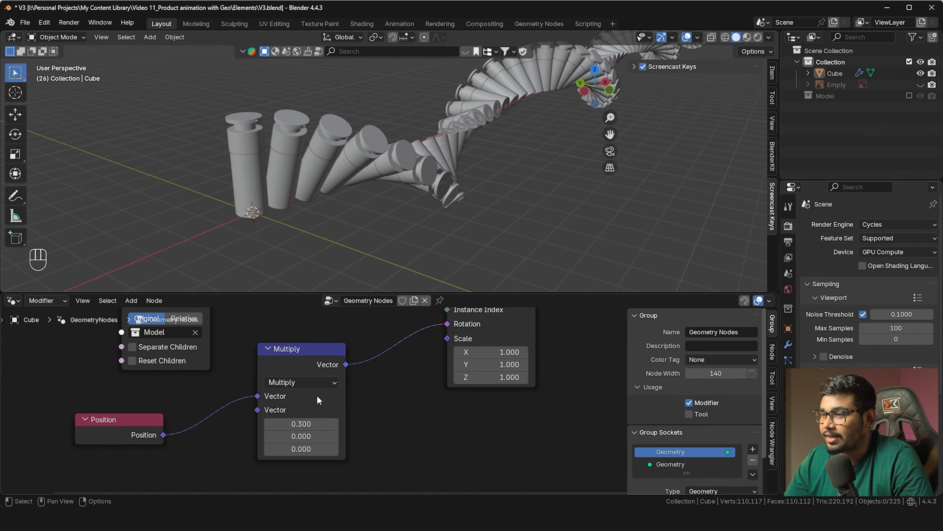
{"action": "left_click", "coordinate": [335, 424]}
{"action": "left_click", "coordinate": [270, 424]}
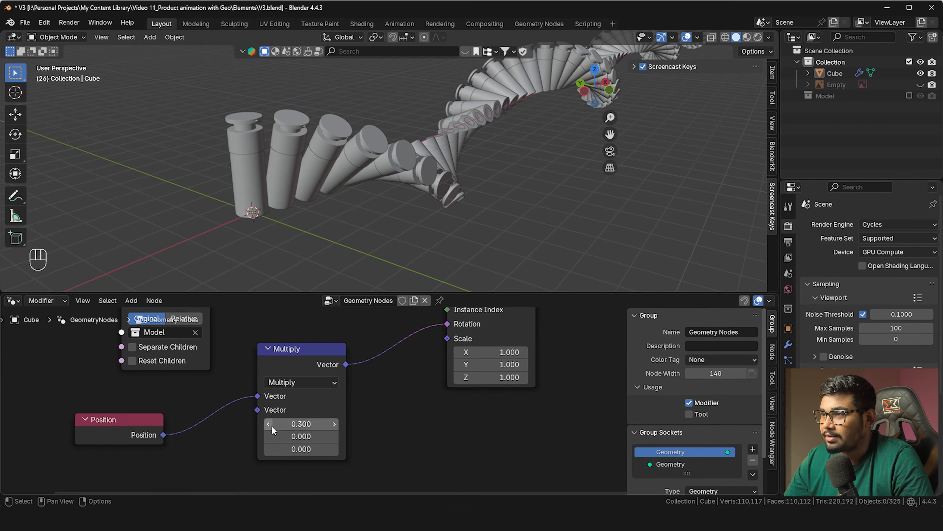
{"action": "left_click", "coordinate": [301, 424]}
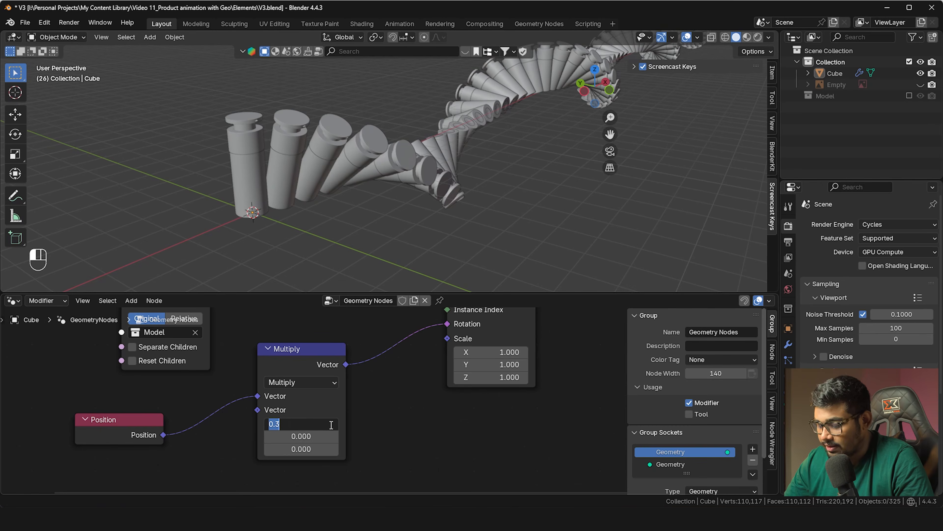
{"action": "key", "text": "Return"}
{"action": "scroll", "coordinate": [383, 409], "scroll_direction": "down", "scroll_amount": 2}
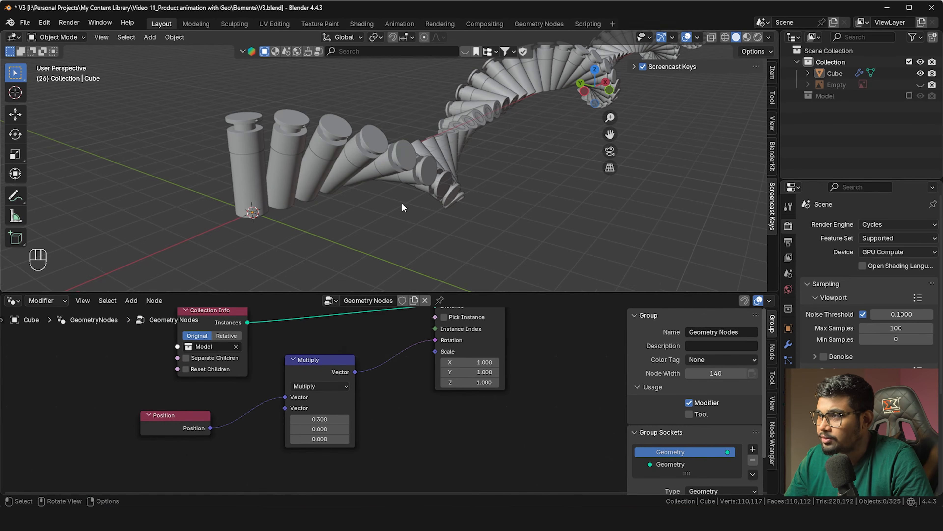
{"action": "scroll", "coordinate": [405, 184], "scroll_direction": "down", "scroll_amount": 3}
{"action": "key", "text": "shift+a"}
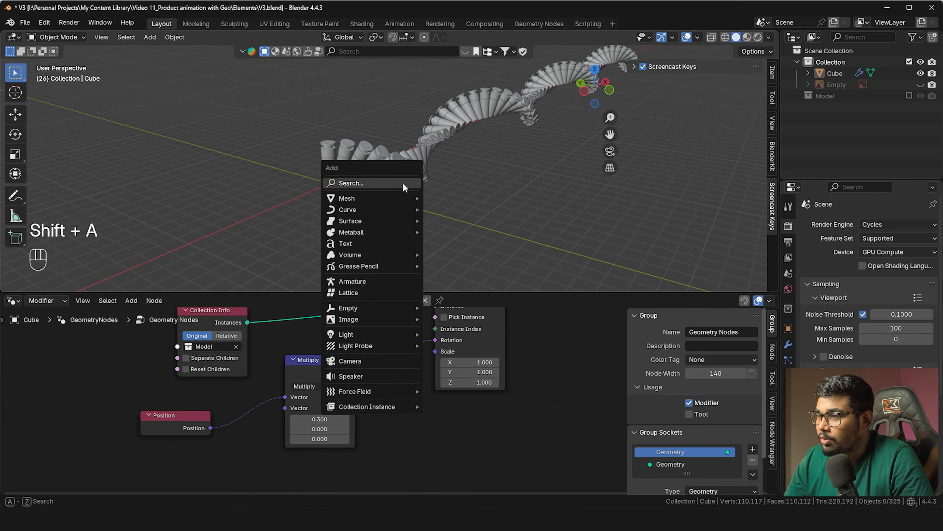
Add a camera and align it to the front view of the bottle spiral
{"action": "left_click", "coordinate": [350, 360]}
{"action": "key", "text": "grave"}
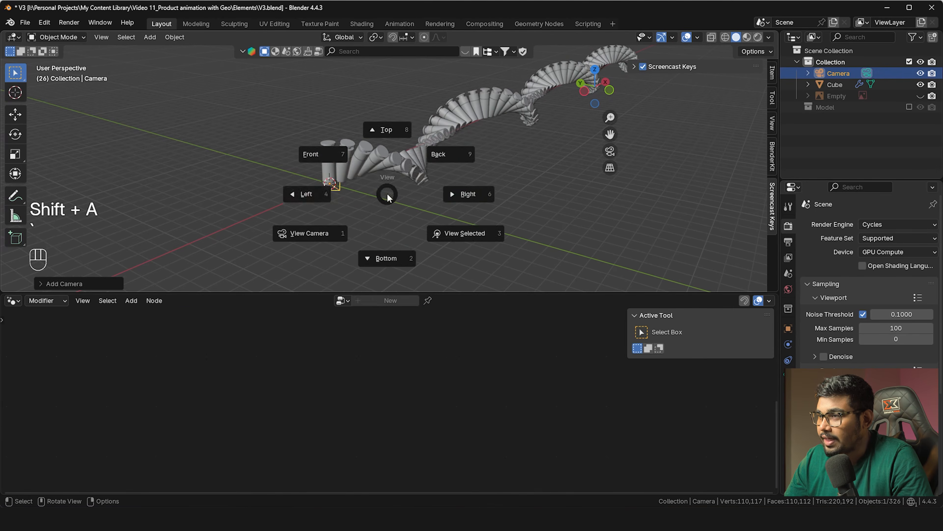
{"action": "left_click", "coordinate": [339, 167]}
{"action": "middle_click_drag", "start_coordinate": [270, 151], "coordinate": [406, 219], "text": "shift"}
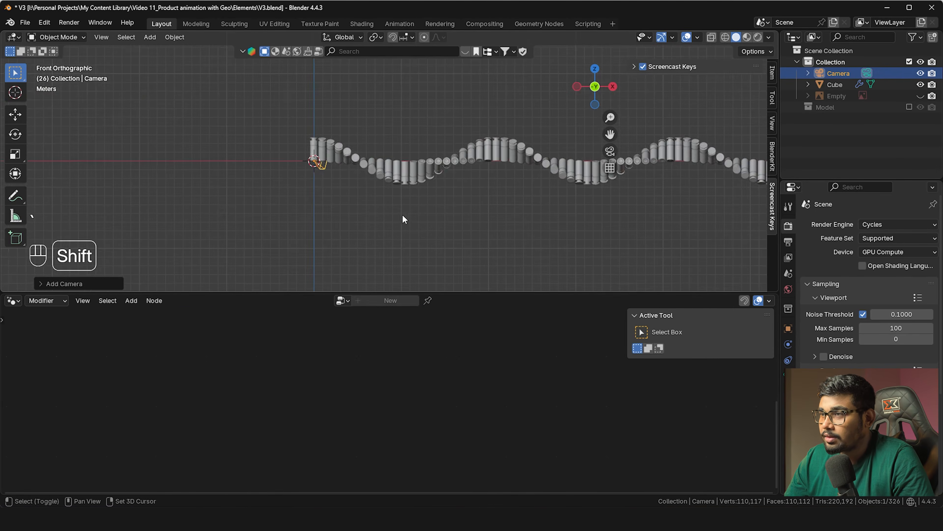
{"action": "scroll", "coordinate": [318, 163], "scroll_direction": "up", "scroll_amount": 2}
{"action": "middle_click_drag", "start_coordinate": [318, 162], "coordinate": [475, 187], "text": "shift"}
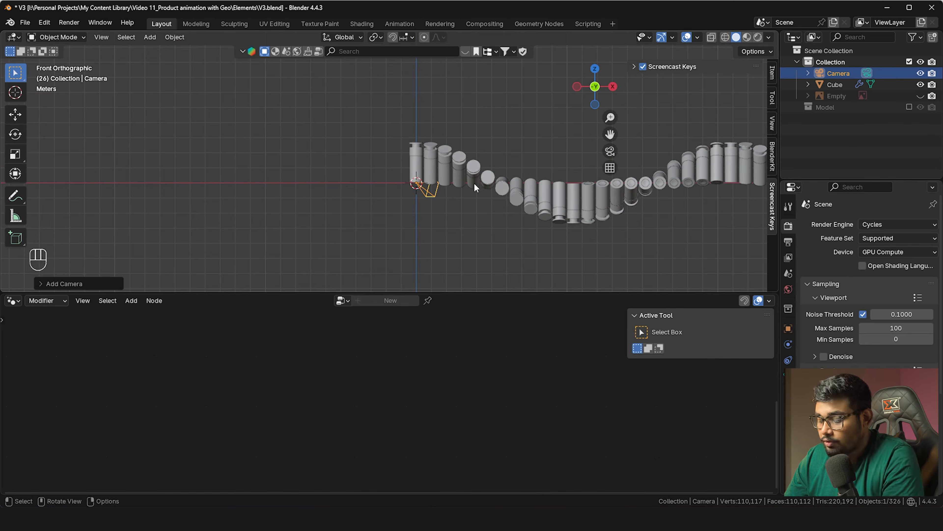
{"action": "key", "text": "ctrl+alt+KP_0"}
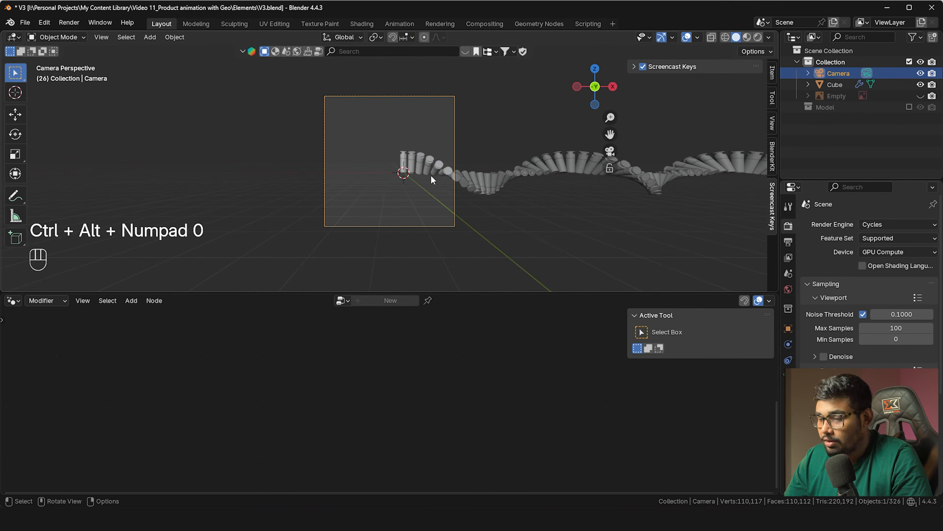
{"action": "scroll", "coordinate": [446, 178], "scroll_direction": "up", "scroll_amount": 1}
{"action": "middle_click_drag", "start_coordinate": [446, 178], "coordinate": [434, 192], "text": "shift"}
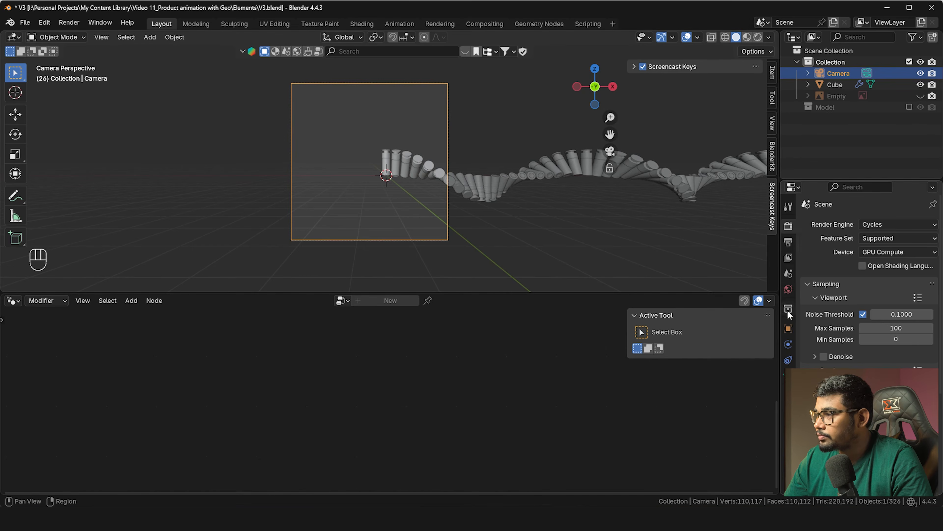
Set the camera's Location X to 0 m and its focal length to 104 mm
{"action": "left_click", "coordinate": [788, 329]}
{"action": "double_click", "coordinate": [883, 259]}
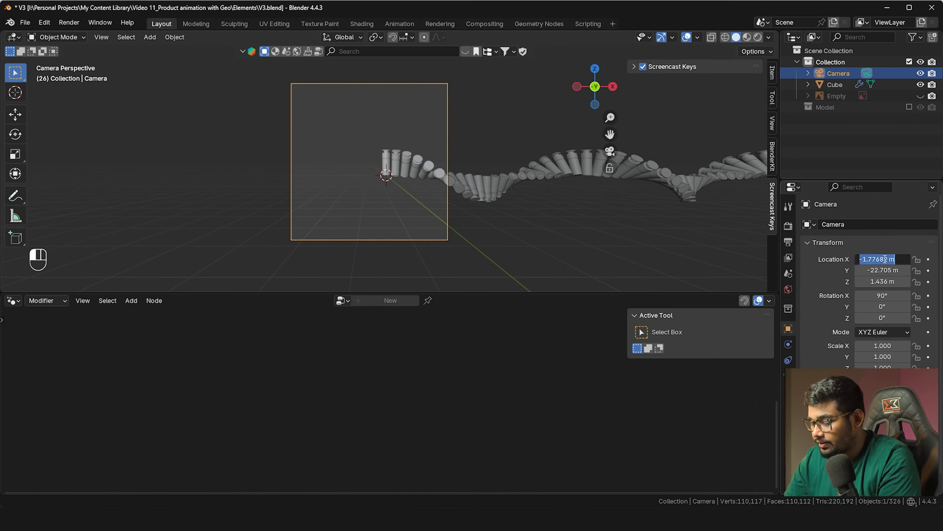
{"action": "type", "text": "0"}
{"action": "key", "text": "Return"}
{"action": "left_click", "coordinate": [788, 375]}
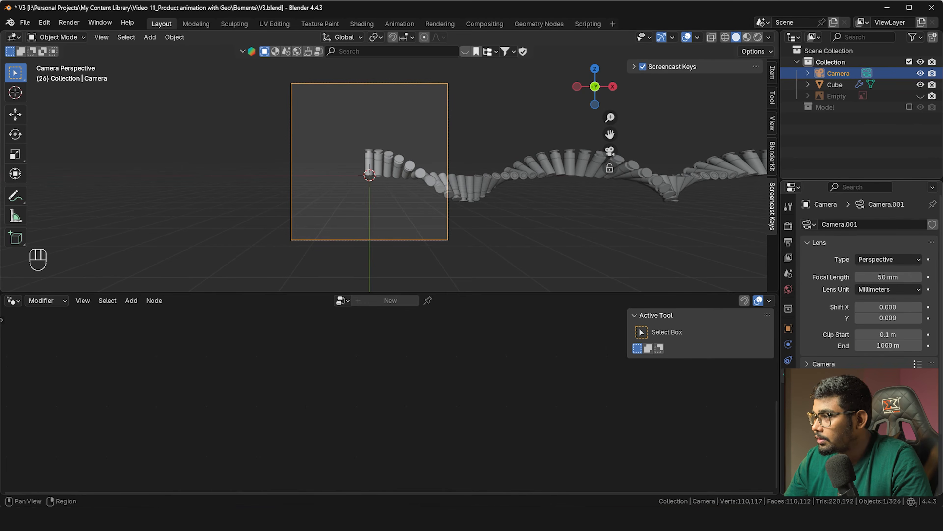
{"action": "left_click_drag", "start_coordinate": [888, 276], "coordinate": [928, 276]}
Insert a Transform Geometry node before the Group Output in the bottle spiral's node tree
{"action": "left_click", "coordinate": [454, 171]}
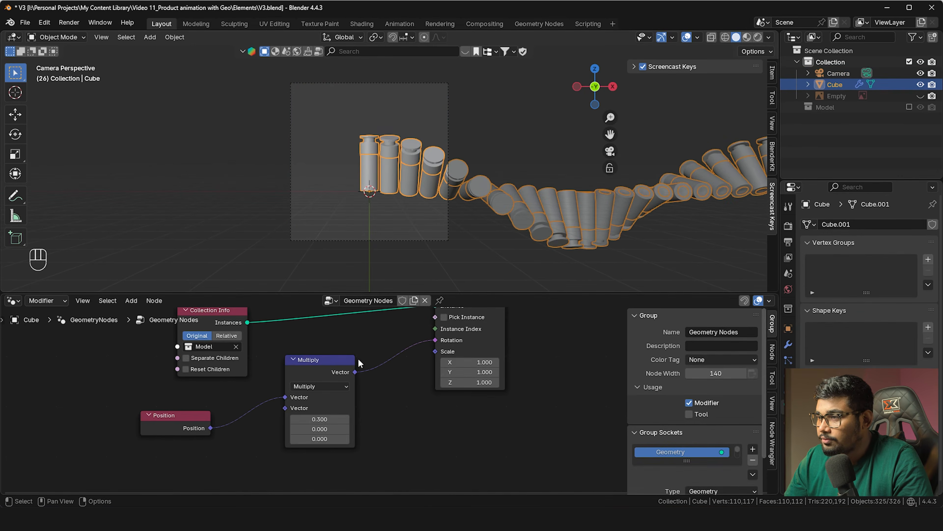
{"action": "scroll", "coordinate": [368, 360], "scroll_direction": "up", "scroll_amount": 3}
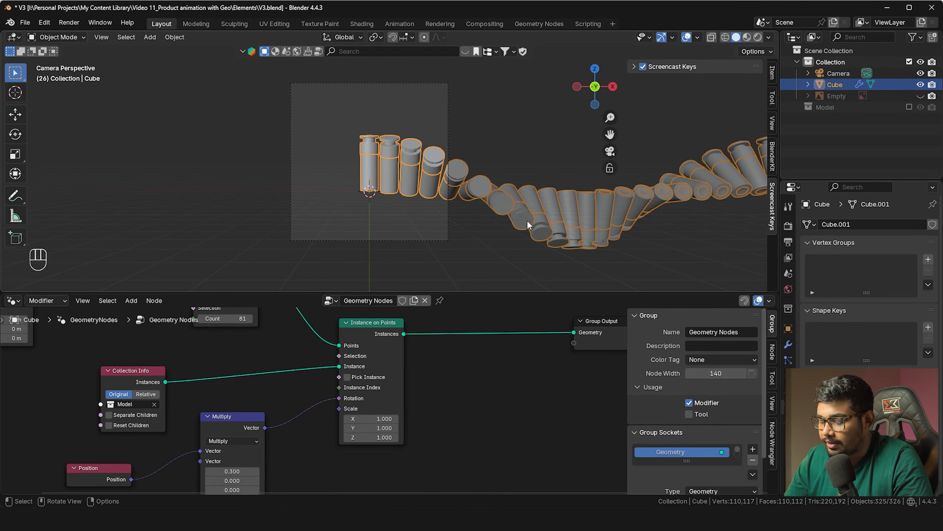
{"action": "key", "text": "r"}
{"action": "right_click", "coordinate": [549, 118]}
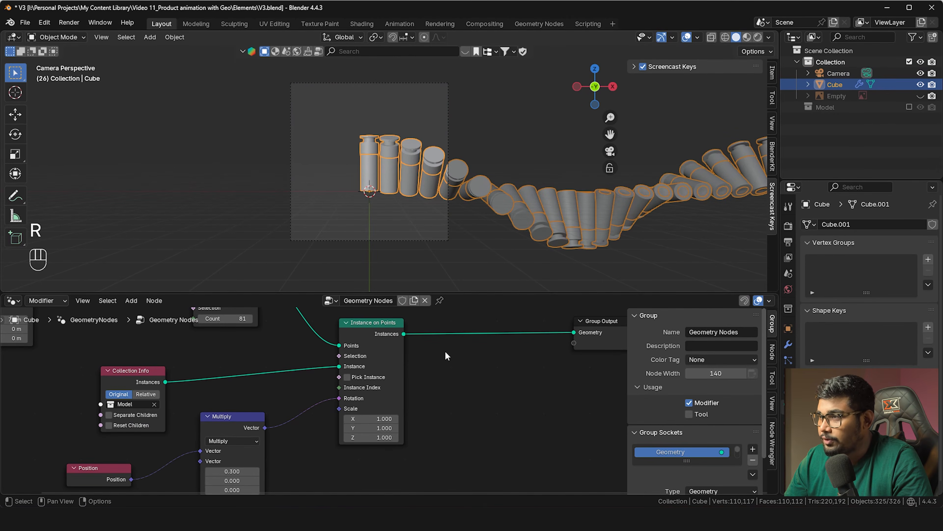
{"action": "middle_click_drag", "start_coordinate": [487, 364], "coordinate": [437, 379]}
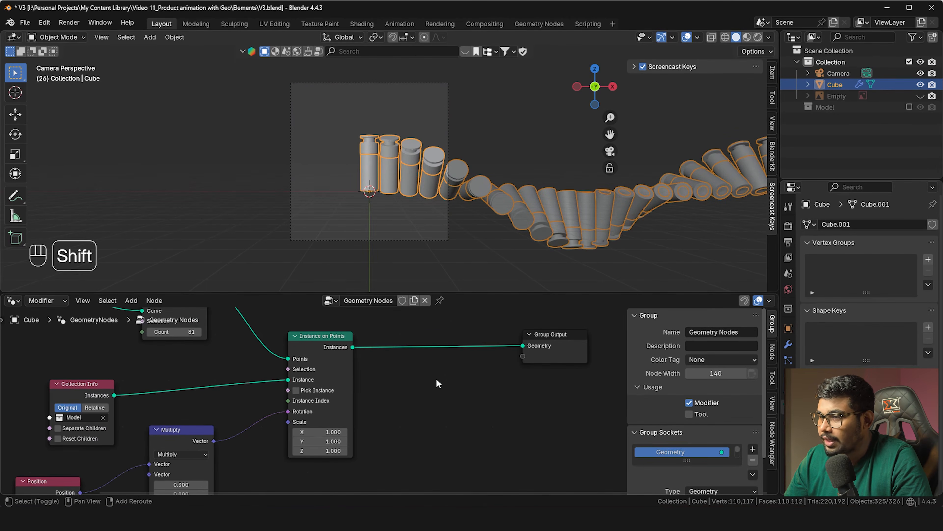
{"action": "key", "text": "shift+a"}
{"action": "mouse_move", "coordinate": [442, 392]}
{"action": "type", "text": "an"}
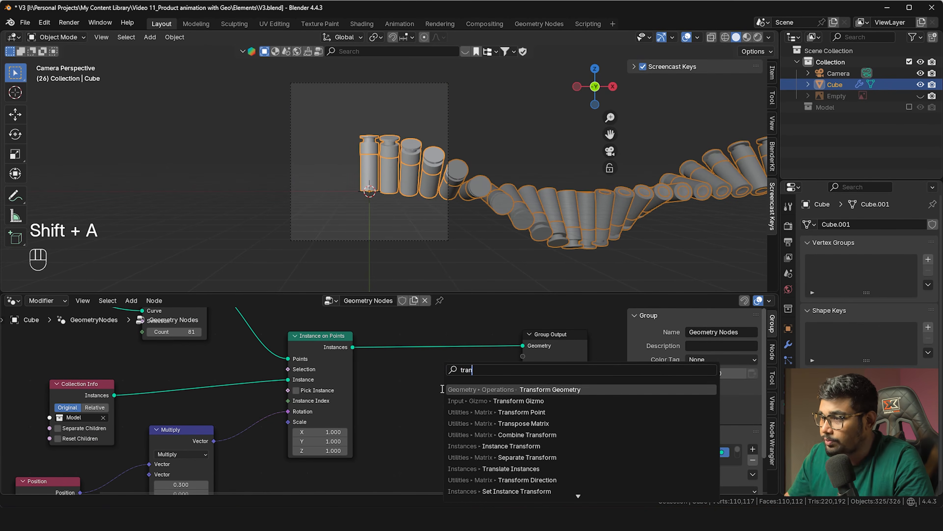
{"action": "left_click", "coordinate": [463, 389]}
{"action": "left_click", "coordinate": [415, 324]}
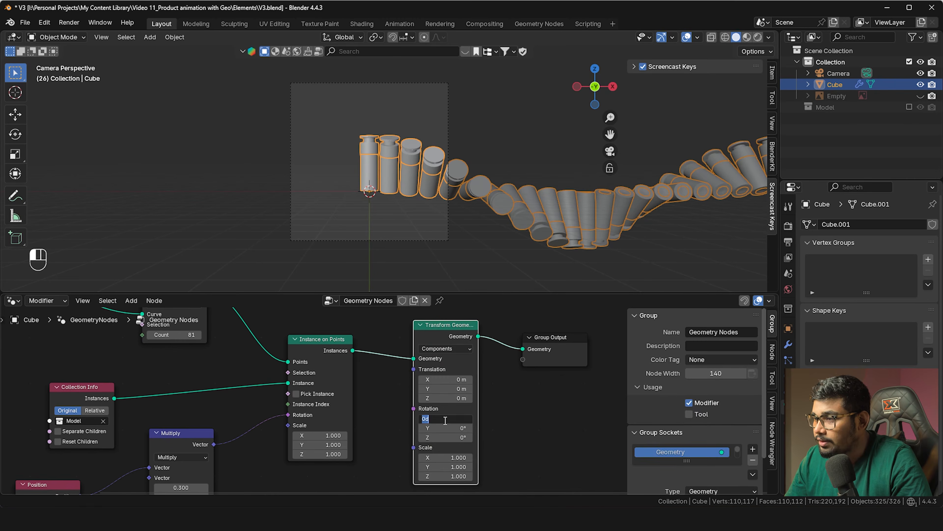
Rotate the bottle chain -152° on X and -45° on Y, and translate it to -6.9, -1.9, -5.7 m
{"action": "left_click_drag", "start_coordinate": [425, 428], "coordinate": [441, 430]}
{"action": "left_click", "coordinate": [457, 428]}
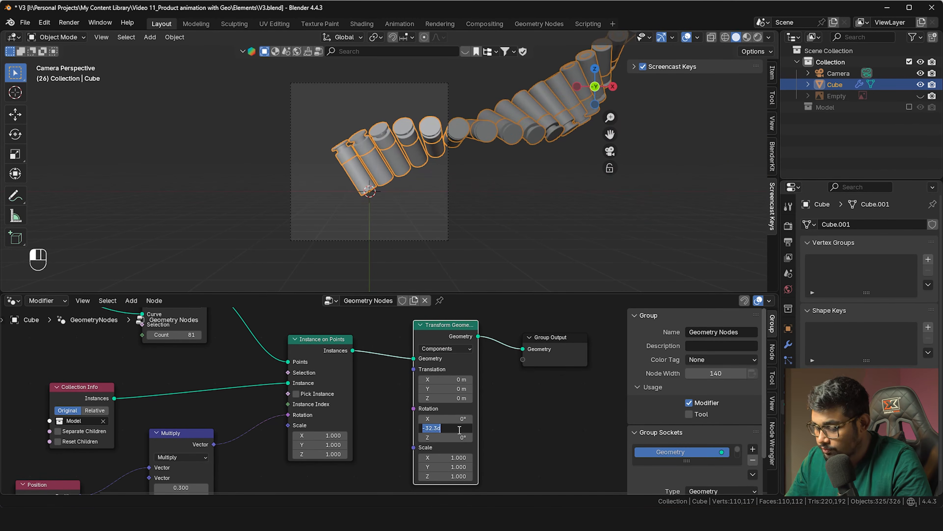
{"action": "type", "text": "-45"}
{"action": "key", "text": "Return"}
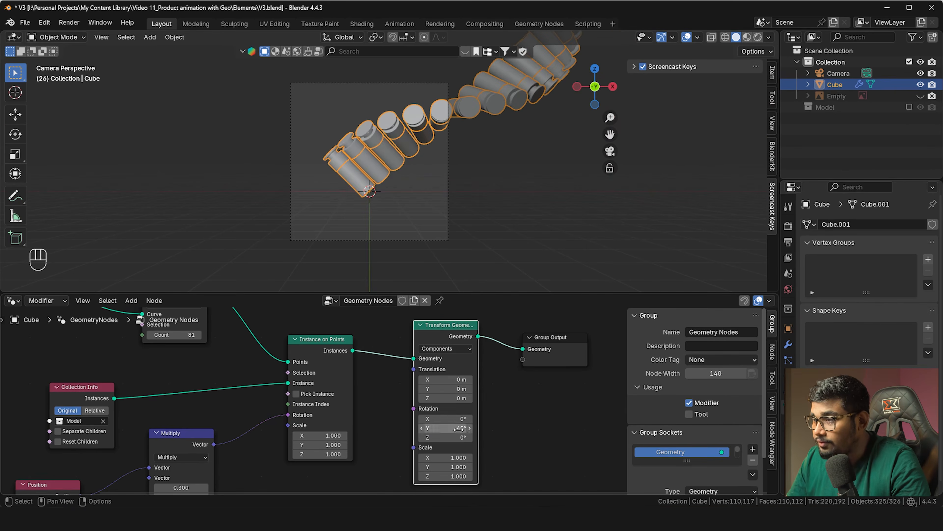
{"action": "left_click_drag", "start_coordinate": [446, 379], "coordinate": [423, 397]}
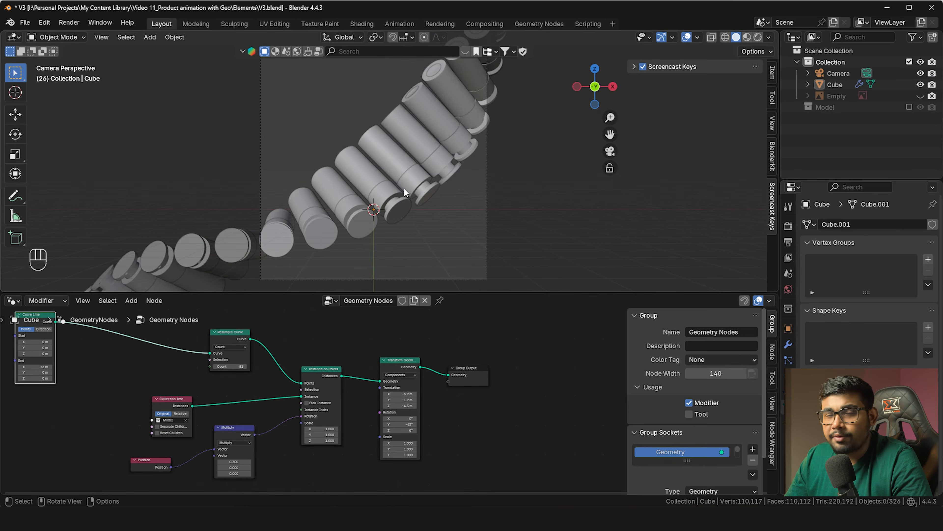
{"action": "middle_click_drag", "start_coordinate": [412, 197], "coordinate": [398, 200], "text": "shift"}
{"action": "scroll", "coordinate": [426, 364], "scroll_direction": "up", "scroll_amount": 5}
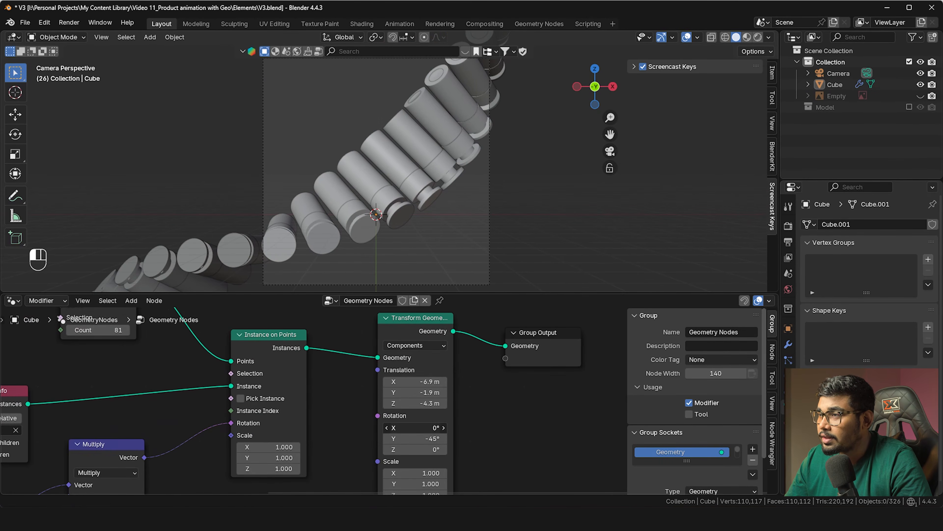
{"action": "left_click_drag", "start_coordinate": [415, 428], "coordinate": [369, 427]}
{"action": "scroll", "coordinate": [463, 133], "scroll_direction": "down", "scroll_amount": 1}
{"action": "middle_click_drag", "start_coordinate": [462, 150], "coordinate": [460, 160], "text": "shift"}
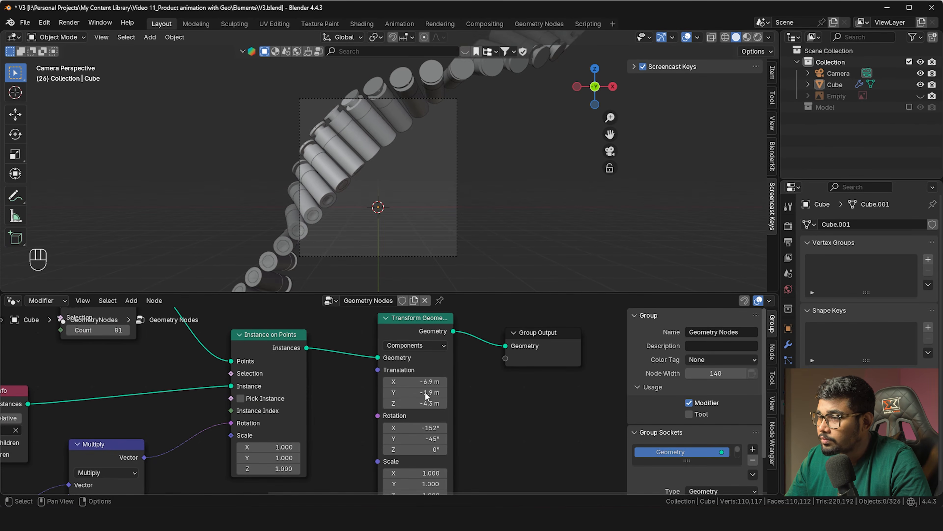
{"action": "left_click_drag", "start_coordinate": [415, 403], "coordinate": [384, 403]}
Raise the camera focal length to 110 mm and shift the bottle chain along X toward -5.6 m
{"action": "left_click", "coordinate": [387, 256]}
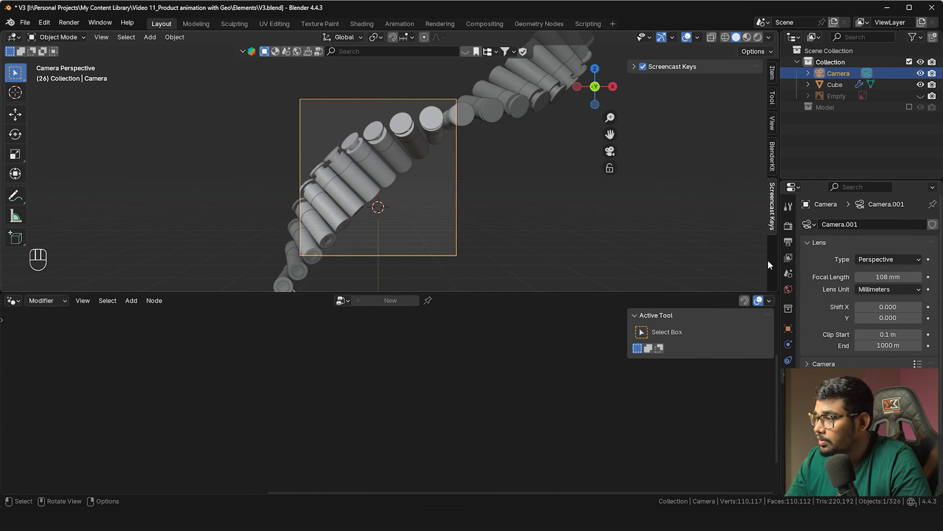
{"action": "left_click_drag", "start_coordinate": [902, 277], "coordinate": [921, 276]}
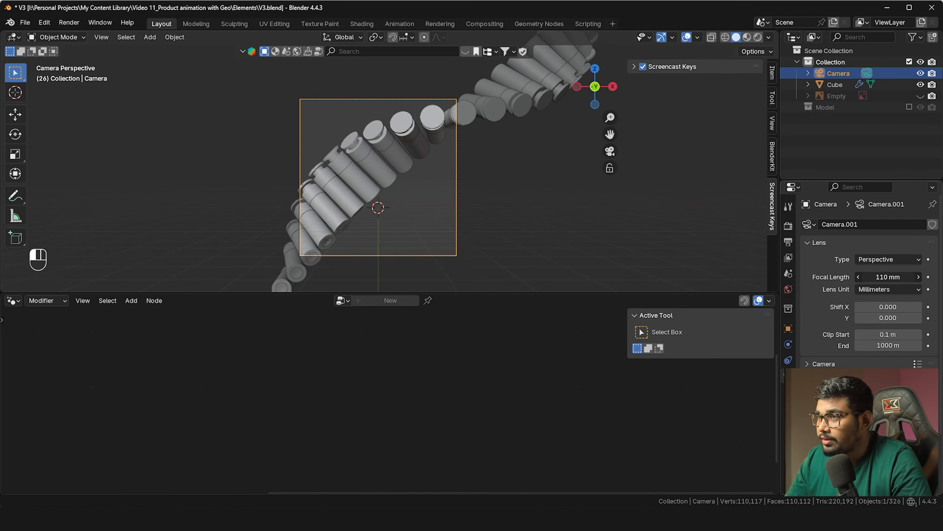
{"action": "left_click", "coordinate": [417, 156]}
{"action": "left_click_drag", "start_coordinate": [427, 382], "coordinate": [445, 382]}
Set the Multiply node's X value to 0.35 to tighten bottle spacing
{"action": "scroll", "coordinate": [446, 411], "scroll_direction": "down", "scroll_amount": 1}
{"action": "middle_click_drag", "start_coordinate": [439, 461], "coordinate": [459, 411]}
{"action": "middle_click_drag", "start_coordinate": [459, 411], "coordinate": [597, 359]}
{"action": "scroll", "coordinate": [389, 400], "scroll_direction": "up", "scroll_amount": 3}
{"action": "left_click", "coordinate": [235, 413]}
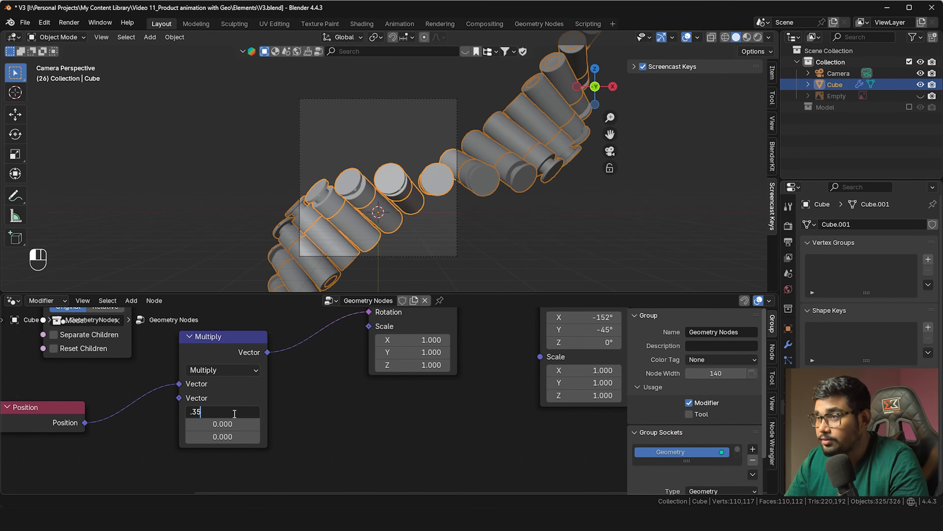
{"action": "type", "text": ".35"}
{"action": "key", "text": "Return"}
Retune the Transform Geometry translation to -4.9, -4.2, -4 m and Y rotation to -38°
{"action": "scroll", "coordinate": [489, 363], "scroll_direction": "up", "scroll_amount": 1}
{"action": "middle_click_drag", "start_coordinate": [489, 363], "coordinate": [450, 410]}
{"action": "scroll", "coordinate": [427, 396], "scroll_direction": "down", "scroll_amount": 8}
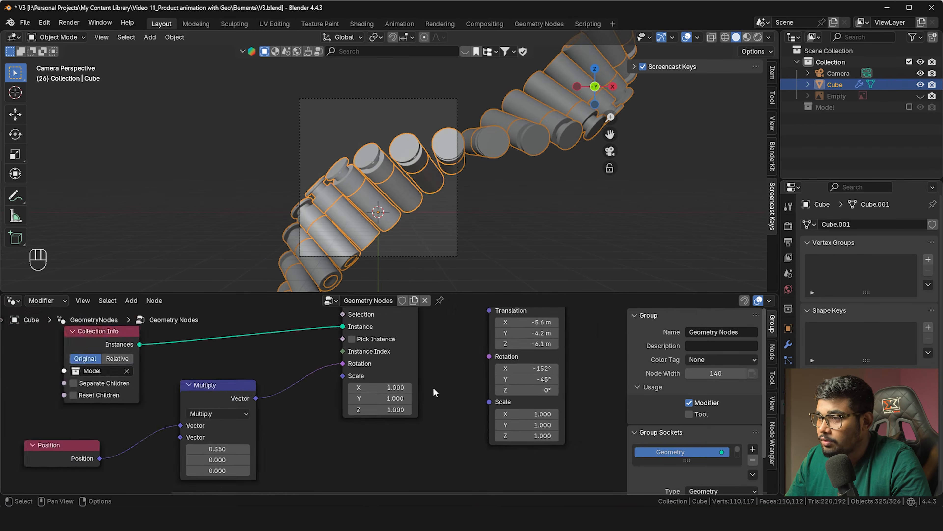
{"action": "middle_click_drag", "start_coordinate": [445, 375], "coordinate": [327, 424]}
{"action": "scroll", "coordinate": [373, 404], "scroll_direction": "up", "scroll_amount": 5}
{"action": "left_click_drag", "start_coordinate": [358, 393], "coordinate": [369, 393]}
{"action": "left_click_drag", "start_coordinate": [359, 415], "coordinate": [368, 393]}
{"action": "scroll", "coordinate": [431, 452], "scroll_direction": "up", "scroll_amount": 1}
{"action": "middle_click_drag", "start_coordinate": [431, 452], "coordinate": [453, 397]}
{"action": "left_click_drag", "start_coordinate": [409, 395], "coordinate": [421, 395]}
{"action": "left_click_drag", "start_coordinate": [409, 334], "coordinate": [419, 358]}
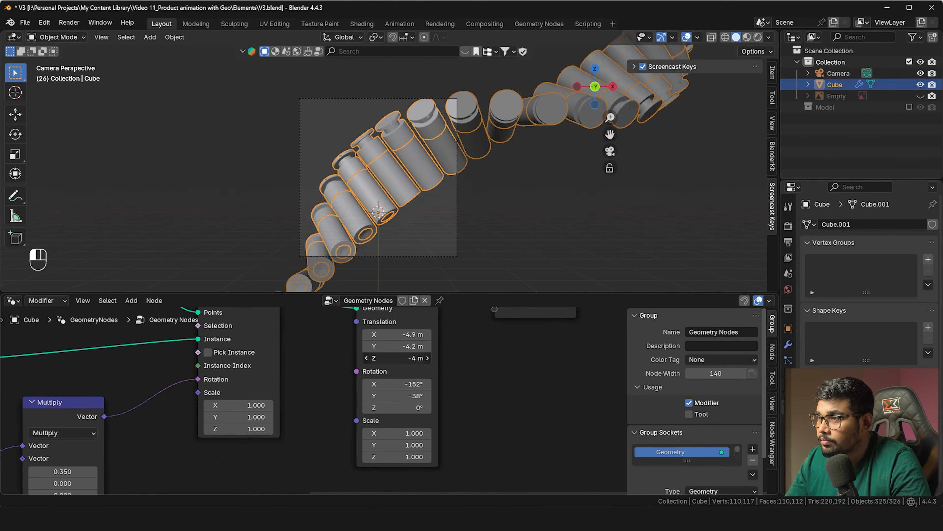
Deselect the spiral and reframe the view to check the bottles fill the camera frame
{"action": "left_click", "coordinate": [520, 231]}
{"action": "scroll", "coordinate": [446, 186], "scroll_direction": "up", "scroll_amount": 3}
{"action": "middle_click_drag", "start_coordinate": [445, 186], "coordinate": [378, 170], "text": "shift"}
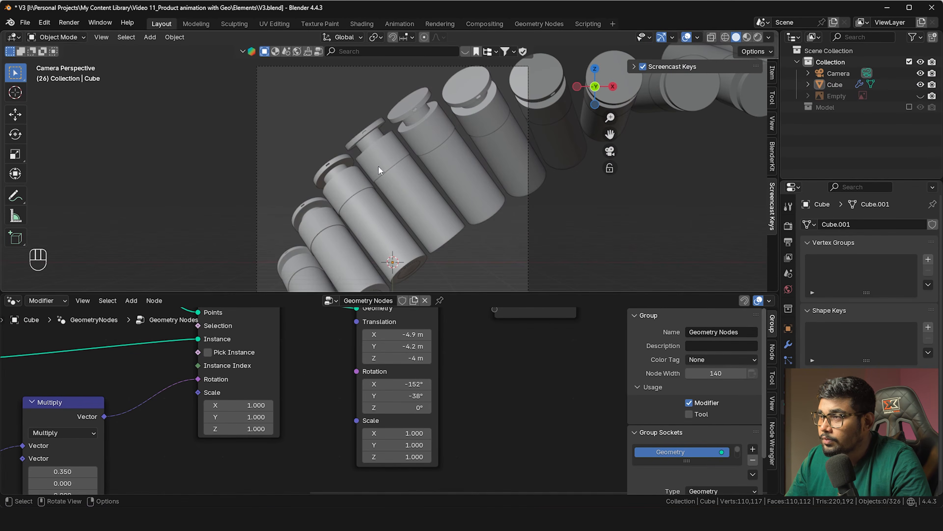
{"action": "middle_click_drag", "start_coordinate": [156, 327], "coordinate": [382, 416]}
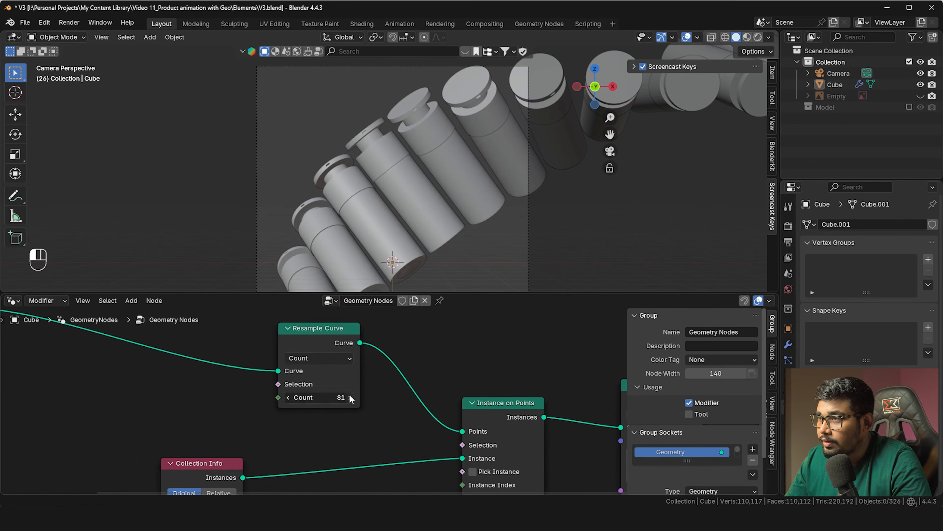
Step the Resample Curve count up two and back down two to test bottle density
{"action": "left_click", "coordinate": [351, 398]}
{"action": "left_click", "coordinate": [350, 397]}
{"action": "left_click", "coordinate": [350, 397]}
{"action": "left_click", "coordinate": [351, 398]}
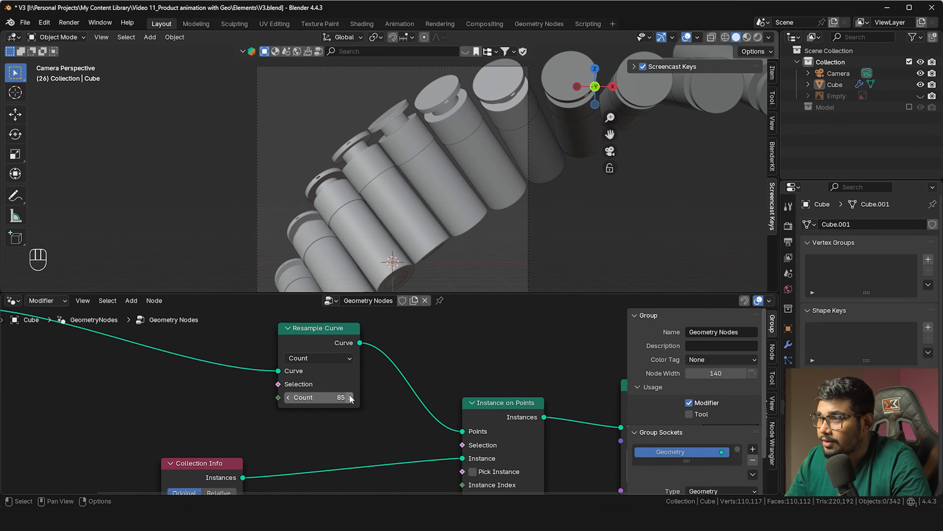
{"action": "left_click", "coordinate": [288, 397]}
{"action": "left_click", "coordinate": [288, 397]}
Try a Multiply X spacing of 0.38, settle on 0.36, and reframe the bottles
{"action": "scroll", "coordinate": [212, 397], "scroll_direction": "up", "scroll_amount": 1}
{"action": "middle_click_drag", "start_coordinate": [372, 465], "coordinate": [378, 307]}
{"action": "left_click", "coordinate": [377, 438]}
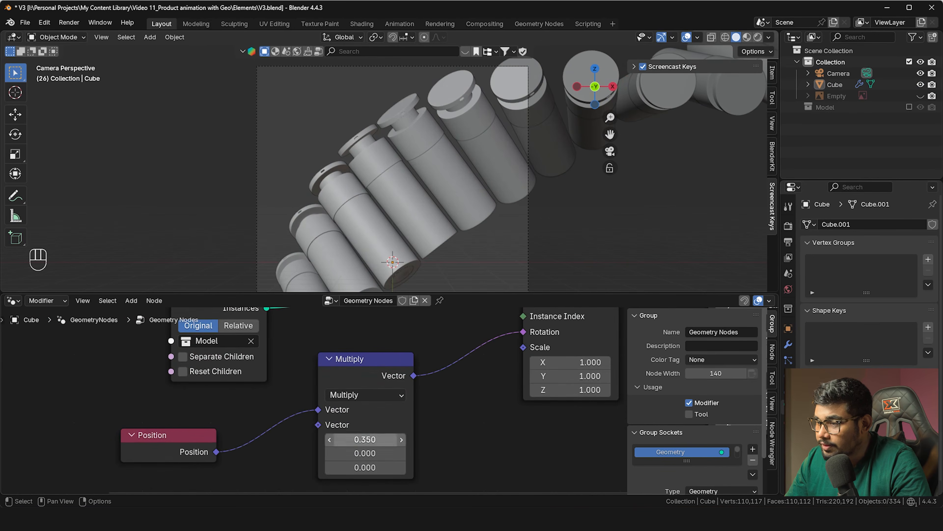
{"action": "type", "text": ".38"}
{"action": "key", "text": "Return"}
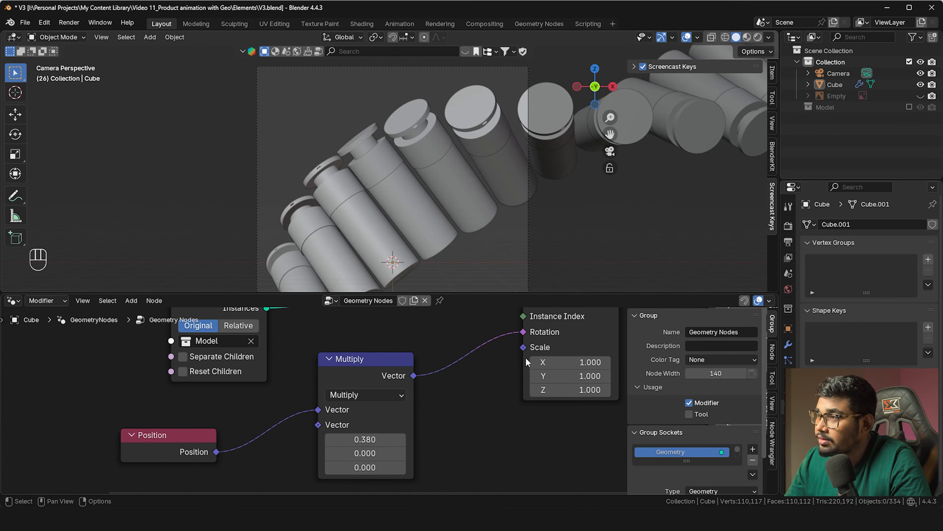
{"action": "left_click", "coordinate": [387, 441]}
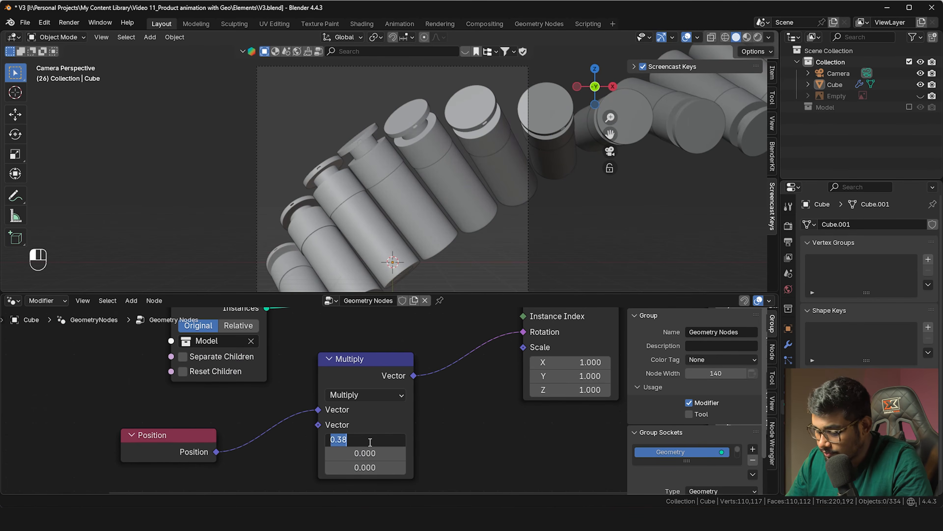
{"action": "type", "text": ".3"}
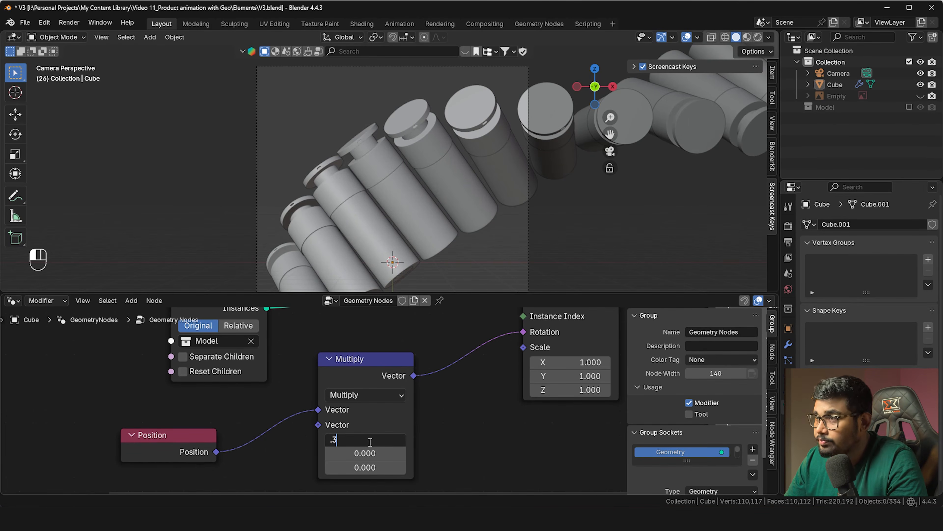
{"action": "type", "text": "6"}
{"action": "key", "text": "Return"}
{"action": "scroll", "coordinate": [392, 248], "scroll_direction": "down", "scroll_amount": 1}
{"action": "middle_click_drag", "start_coordinate": [420, 241], "coordinate": [468, 213], "text": "shift"}
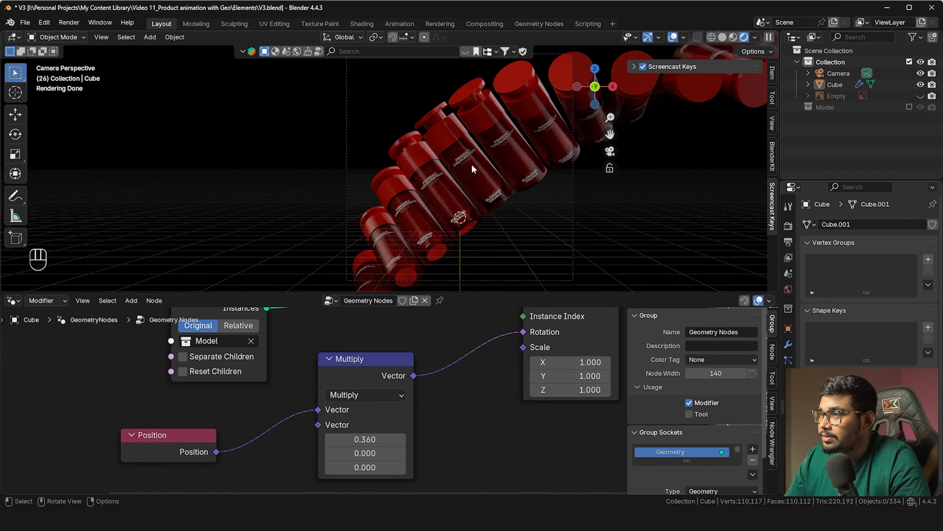
{"action": "middle_click_drag", "start_coordinate": [492, 174], "coordinate": [503, 177], "text": "shift"}
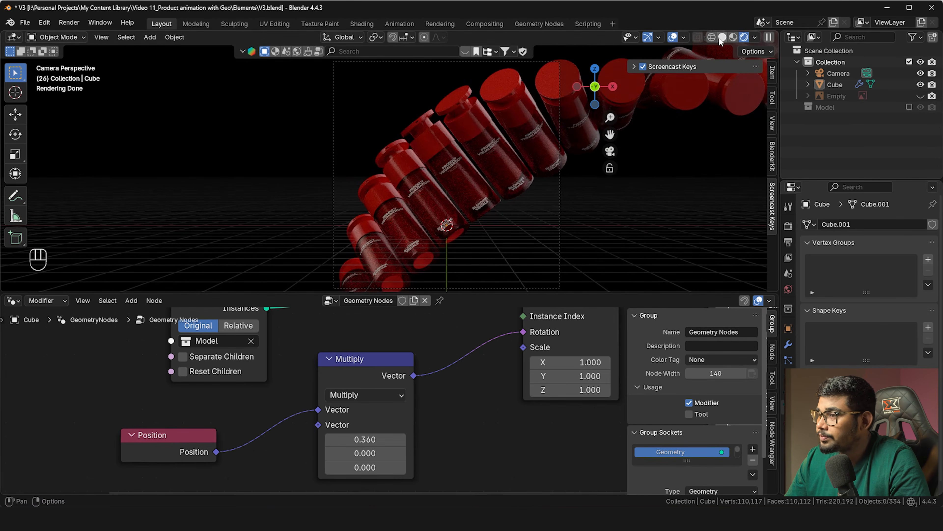
Back in solid shading, insert a Transform Geometry node between Curve Line and Resample Curve
{"action": "left_click", "coordinate": [722, 37]}
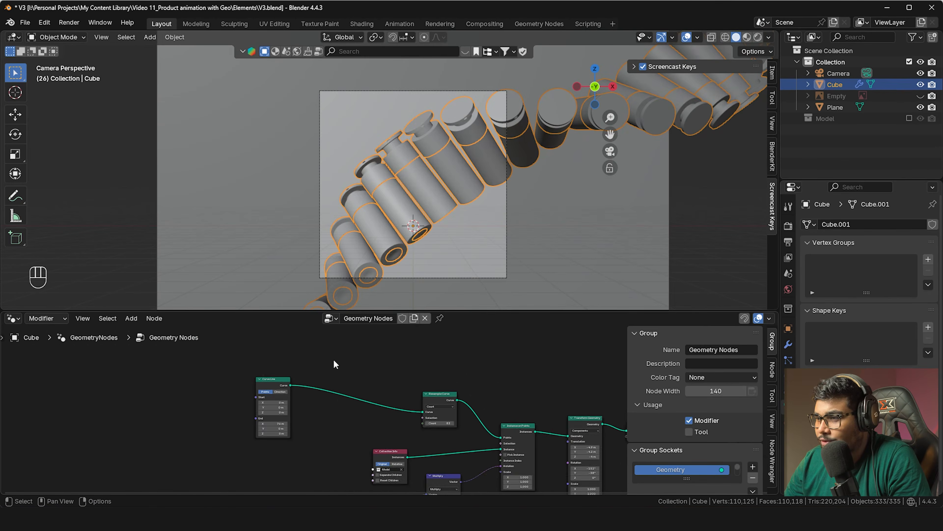
{"action": "scroll", "coordinate": [338, 363], "scroll_direction": "up", "scroll_amount": 2}
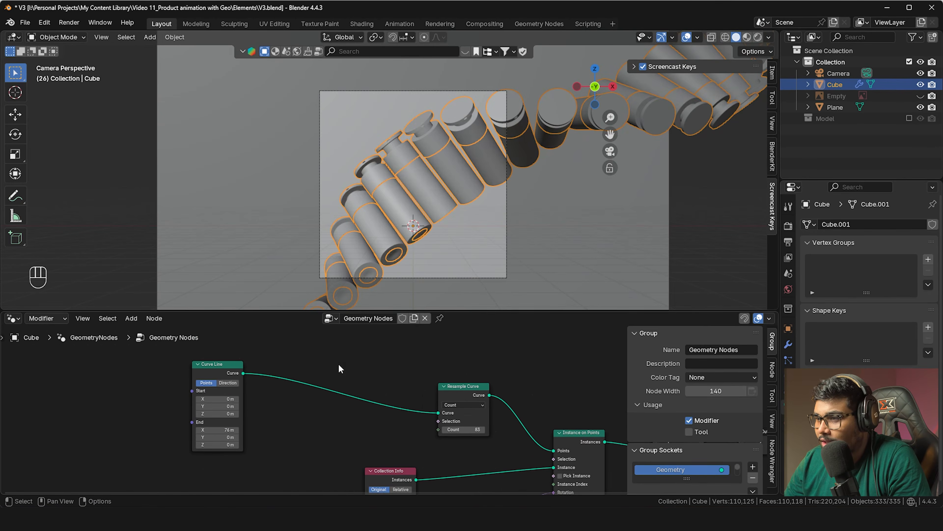
{"action": "key", "text": "shift+a"}
{"action": "type", "text": "tra"}
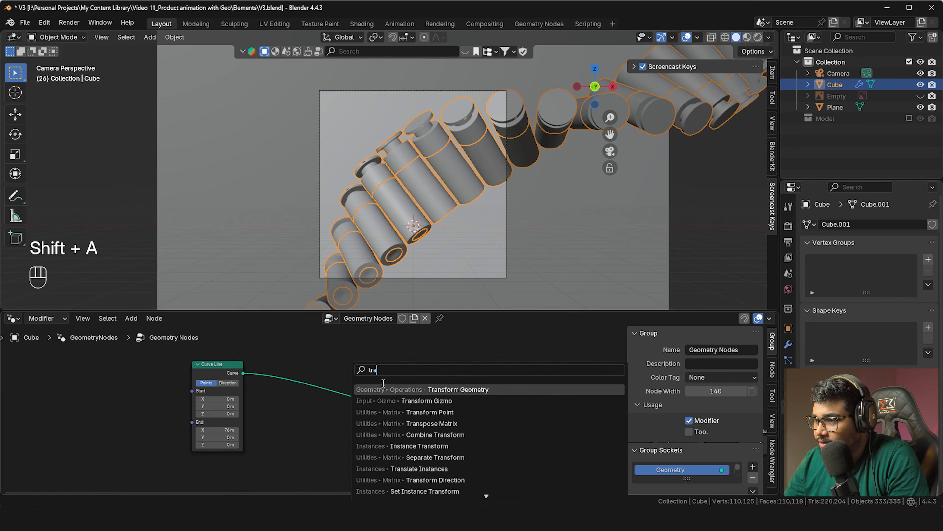
{"action": "left_click", "coordinate": [386, 390]}
{"action": "left_click", "coordinate": [329, 364]}
Slide the new node's Translation X to about -2.6 m to offset the bottle curve
{"action": "scroll", "coordinate": [330, 363], "scroll_direction": "up", "scroll_amount": 1}
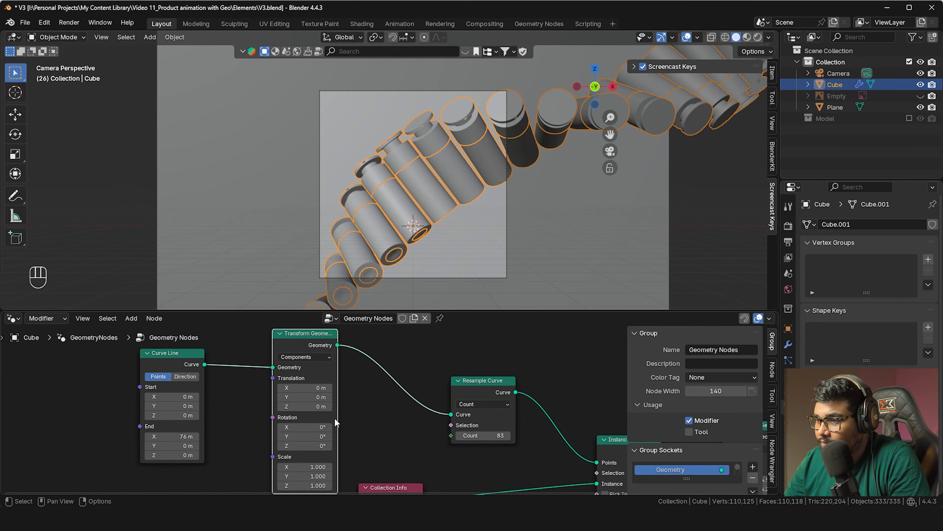
{"action": "left_click_drag", "start_coordinate": [306, 388], "coordinate": [275, 387]}
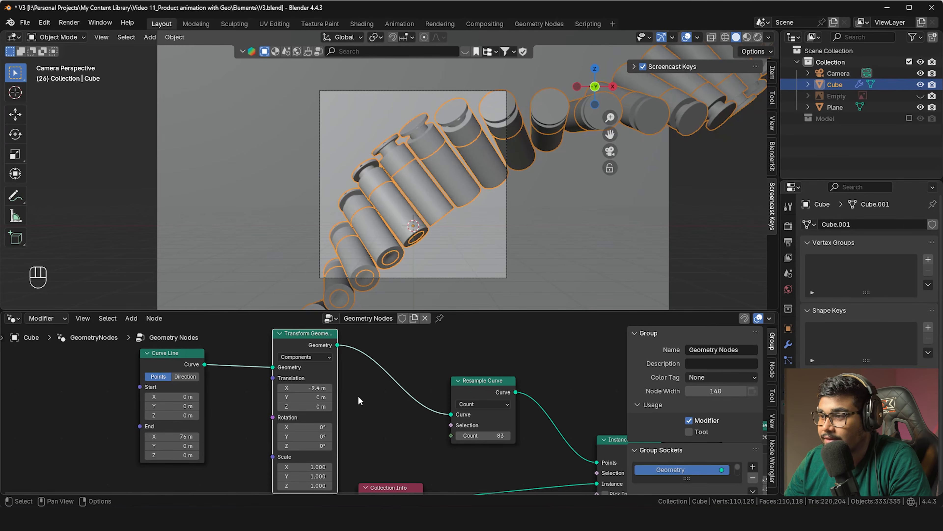
{"action": "left_click_drag", "start_coordinate": [323, 388], "coordinate": [315, 387]}
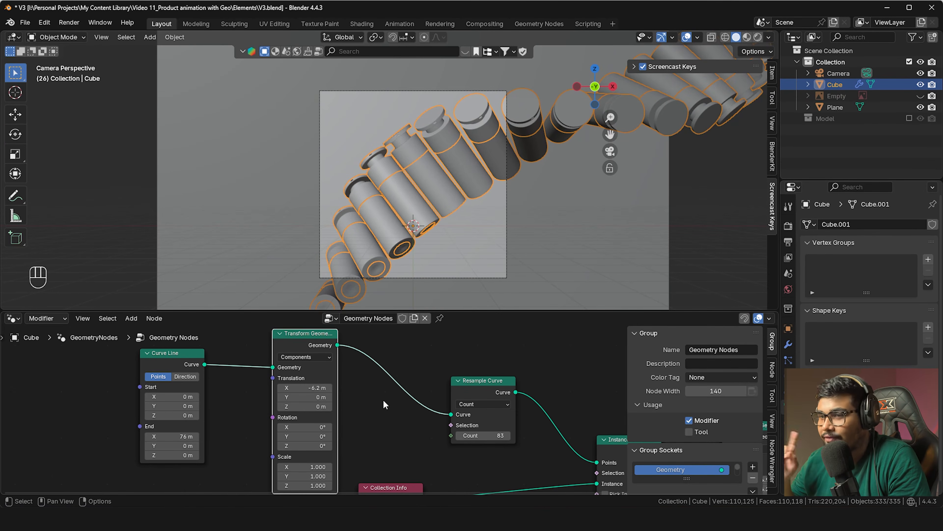
{"action": "left_click_drag", "start_coordinate": [315, 388], "coordinate": [351, 388]}
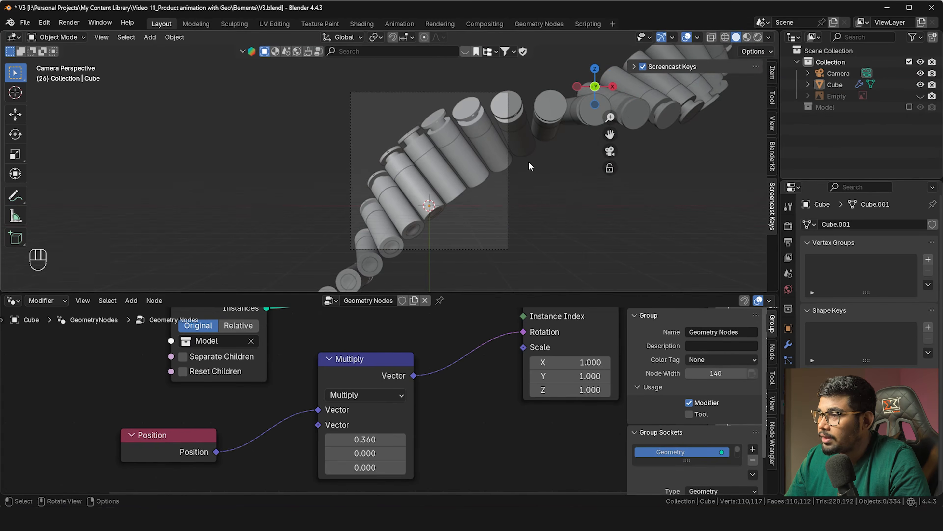
{"action": "middle_click_drag", "start_coordinate": [479, 193], "coordinate": [497, 201], "text": "shift"}
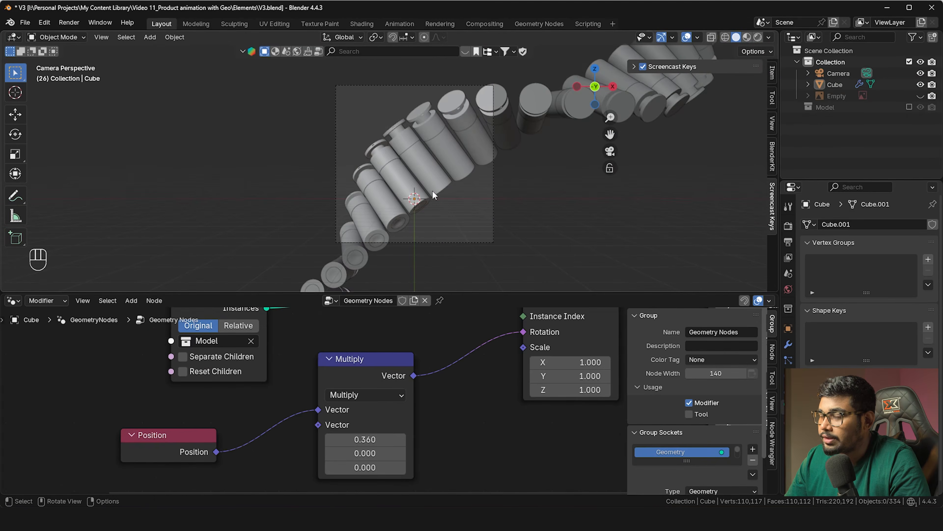
{"action": "key", "text": "shift+a"}
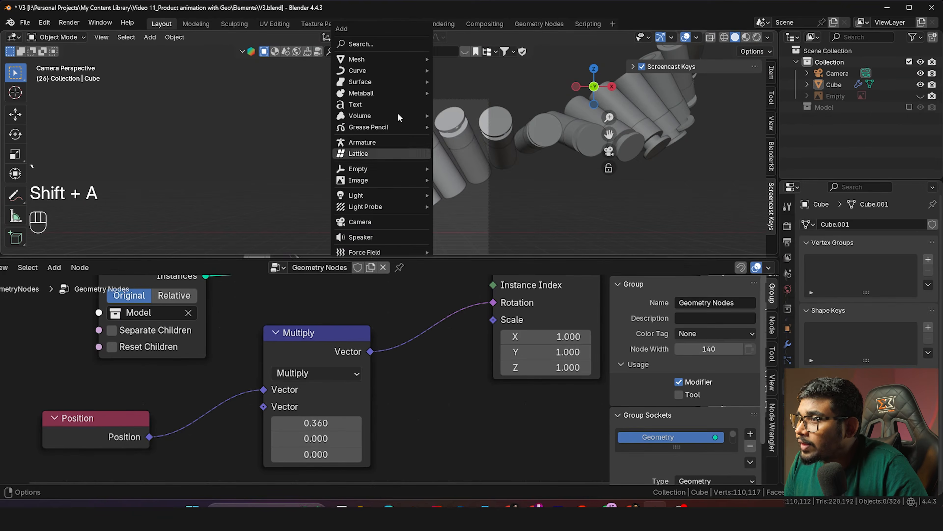
Add a plane, stand it upright with a 90° X rotation, and enlarge it
{"action": "mouse_move", "coordinate": [394, 57]}
{"action": "left_click", "coordinate": [455, 57]}
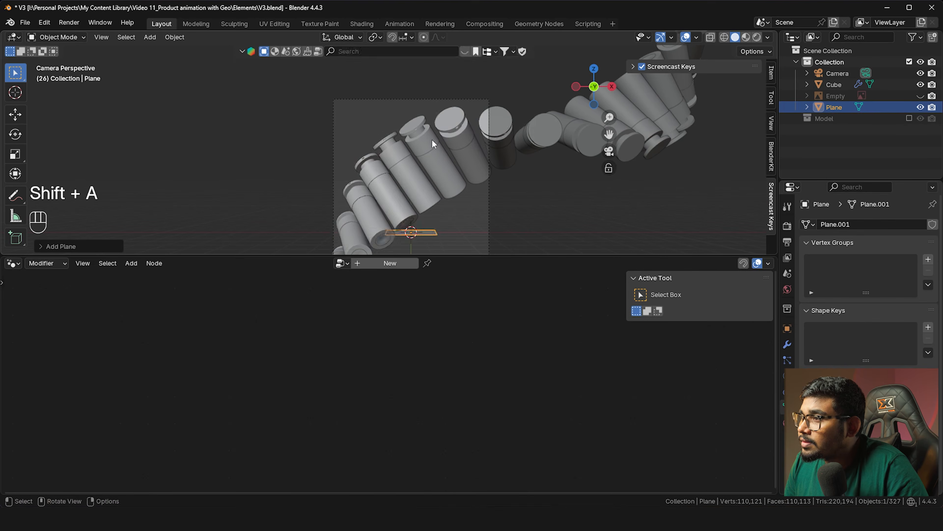
{"action": "key", "text": "s"}
{"action": "left_click", "coordinate": [645, 176]}
{"action": "type", "text": "rx90"}
{"action": "key", "text": "Return"}
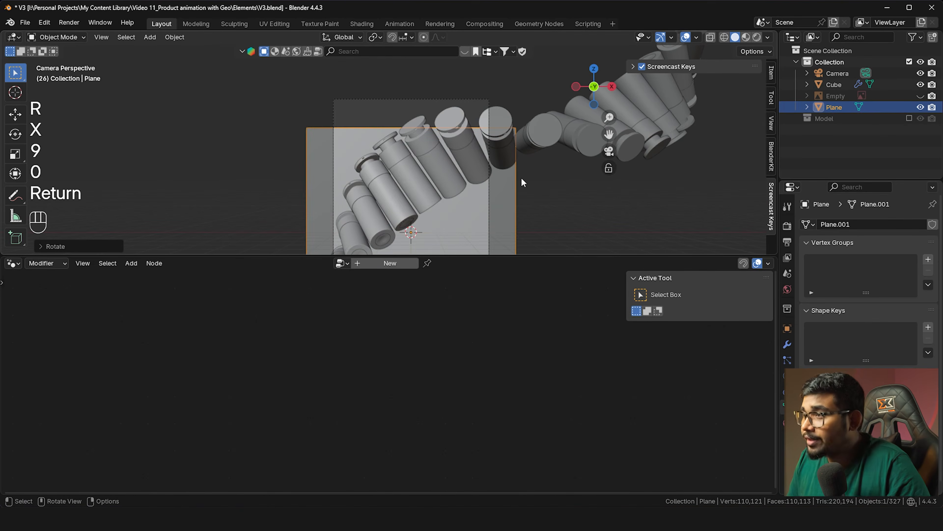
{"action": "key", "text": "s"}
{"action": "left_click", "coordinate": [572, 200]}
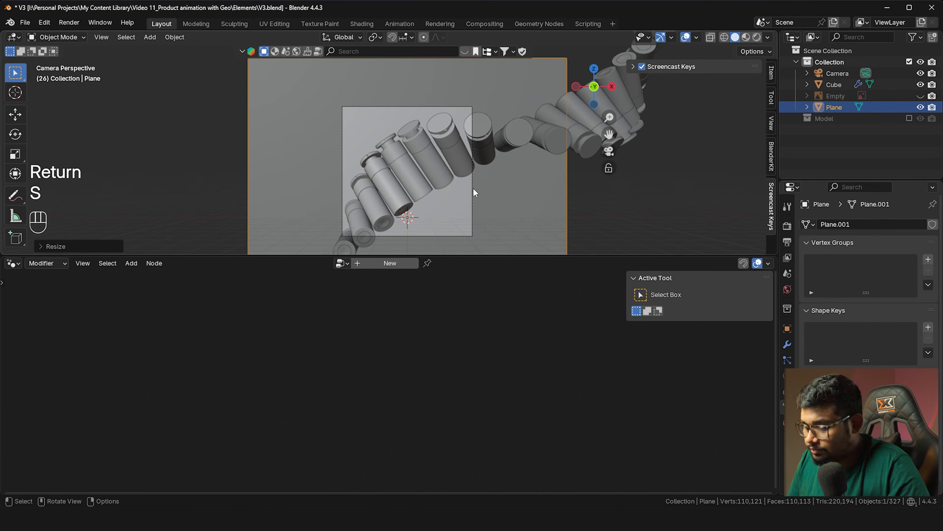
Split the 3D view side by side and set the new half to Top view
{"action": "left_click_drag", "start_coordinate": [183, 253], "coordinate": [182, 326]}
{"action": "left_click_drag", "start_coordinate": [7, 39], "coordinate": [273, 118]}
{"action": "key", "text": "grave"}
{"action": "key", "text": "grave"}
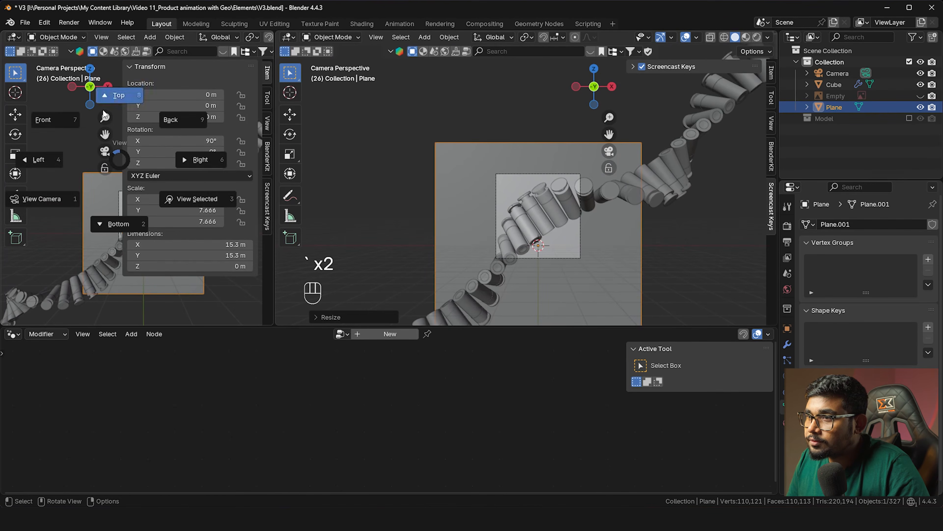
{"action": "left_click", "coordinate": [120, 95]}
{"action": "key", "text": "n"}
Push the plane back along Y behind the bottles, scale it up, and raise it in frame
{"action": "middle_click_drag", "start_coordinate": [126, 191], "coordinate": [122, 208], "text": "shift"}
{"action": "key", "text": "g"}
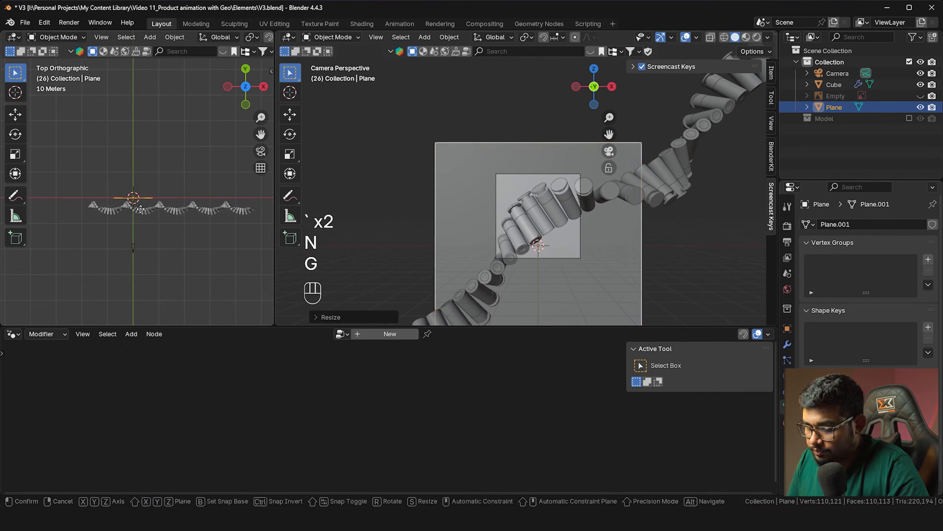
{"action": "key", "text": "y"}
{"action": "left_click", "coordinate": [164, 175]}
{"action": "key", "text": "s"}
{"action": "left_click", "coordinate": [559, 242]}
{"action": "key", "text": "g"}
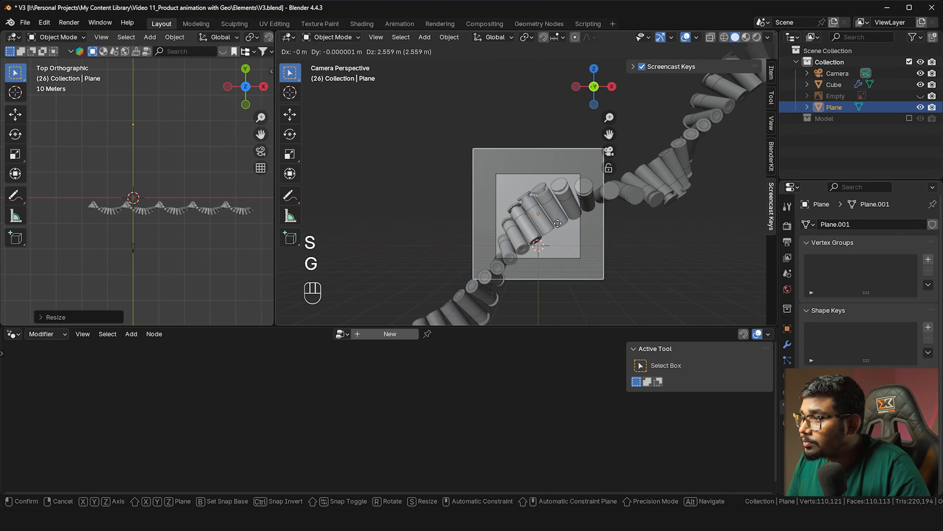
{"action": "left_click", "coordinate": [559, 227]}
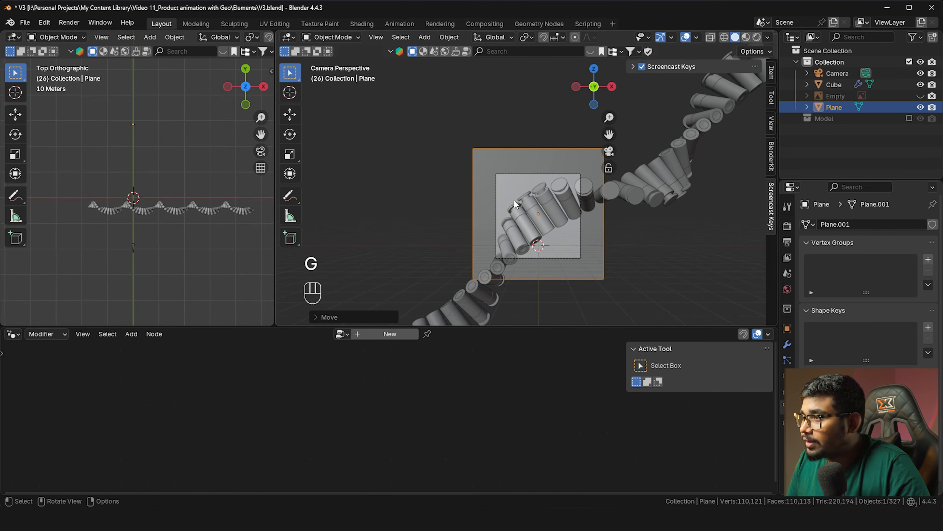
Switch to Rendered shading and assign the existing red Material to the backdrop plane
{"action": "left_click", "coordinate": [756, 36]}
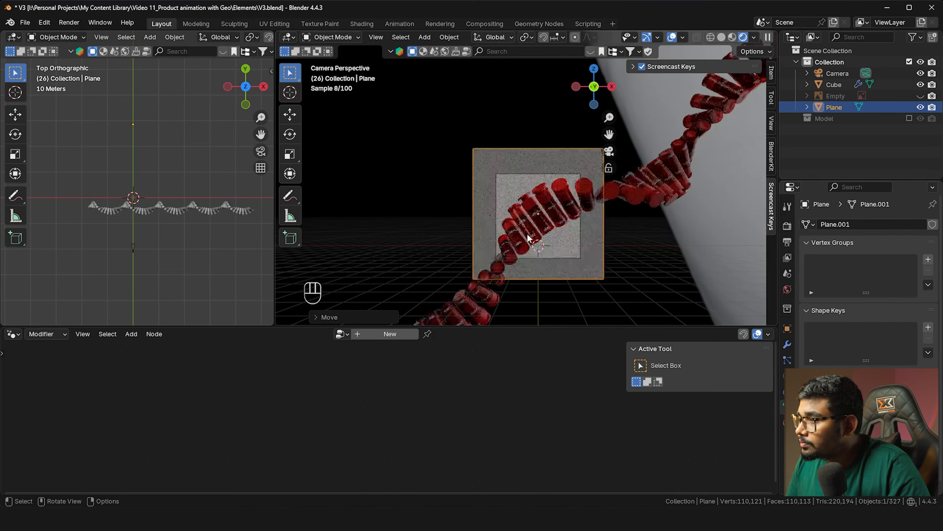
{"action": "scroll", "coordinate": [490, 204], "scroll_direction": "up", "scroll_amount": 3}
{"action": "middle_click_drag", "start_coordinate": [490, 204], "coordinate": [458, 121], "text": "shift"}
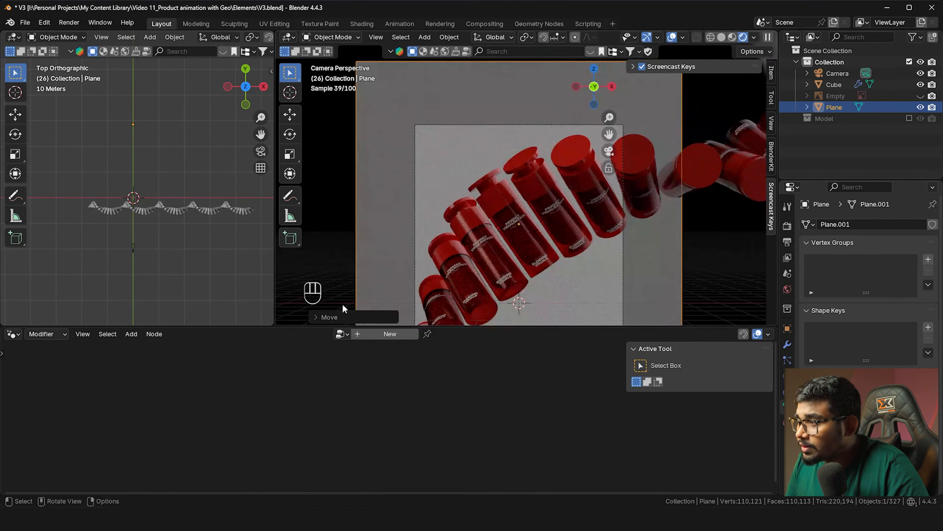
{"action": "left_click", "coordinate": [787, 422]}
{"action": "left_click", "coordinate": [807, 271]}
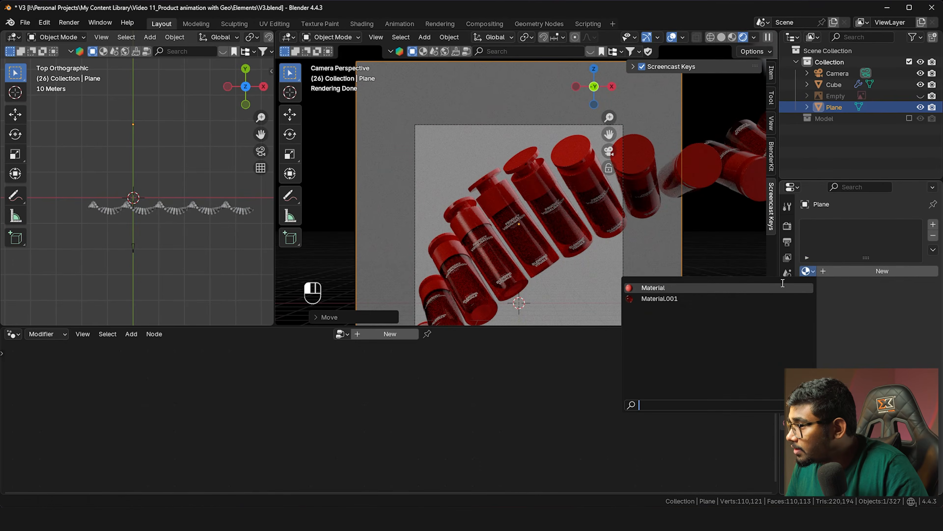
{"action": "left_click", "coordinate": [795, 287]}
{"action": "scroll", "coordinate": [479, 186], "scroll_direction": "up", "scroll_amount": 3}
{"action": "middle_click_drag", "start_coordinate": [479, 186], "coordinate": [457, 153], "text": "shift"}
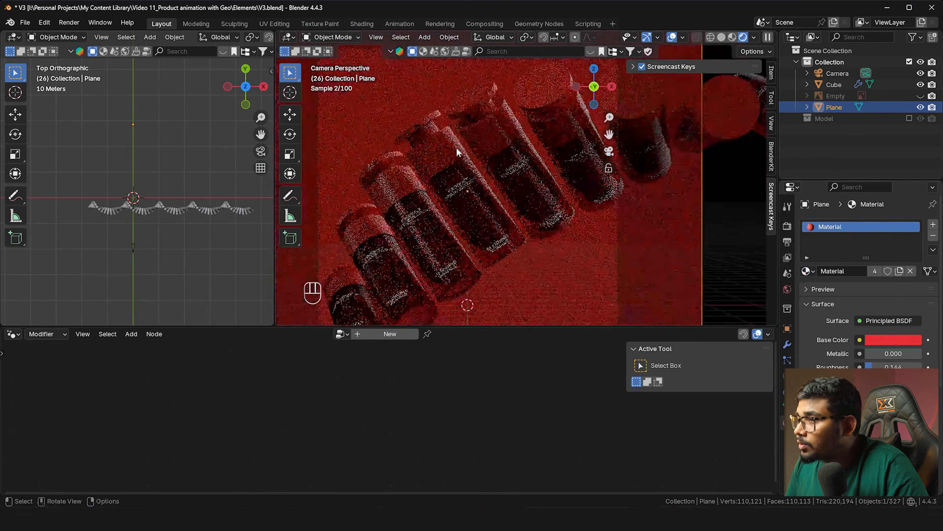
{"action": "key", "text": "shift+a"}
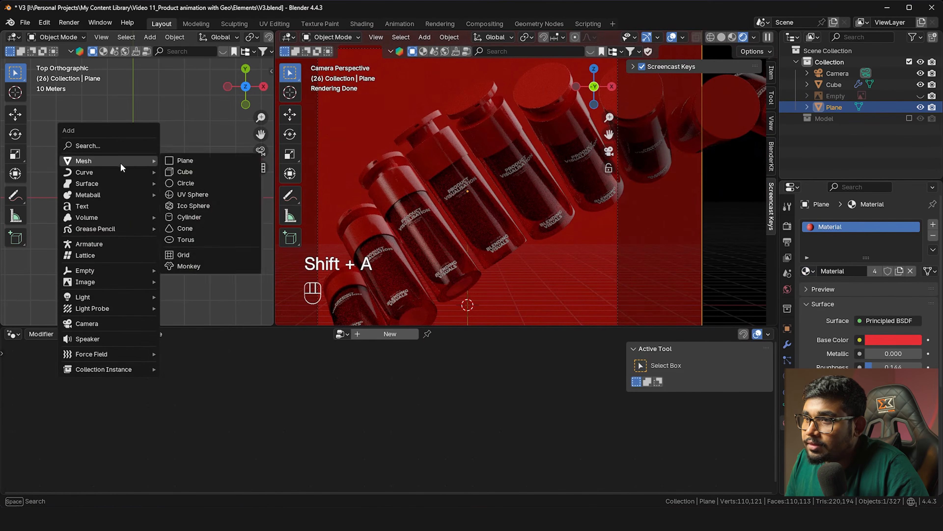
Add an area light, resize it, rotate it 90° on X, and shrink it
{"action": "mouse_move", "coordinate": [104, 296]}
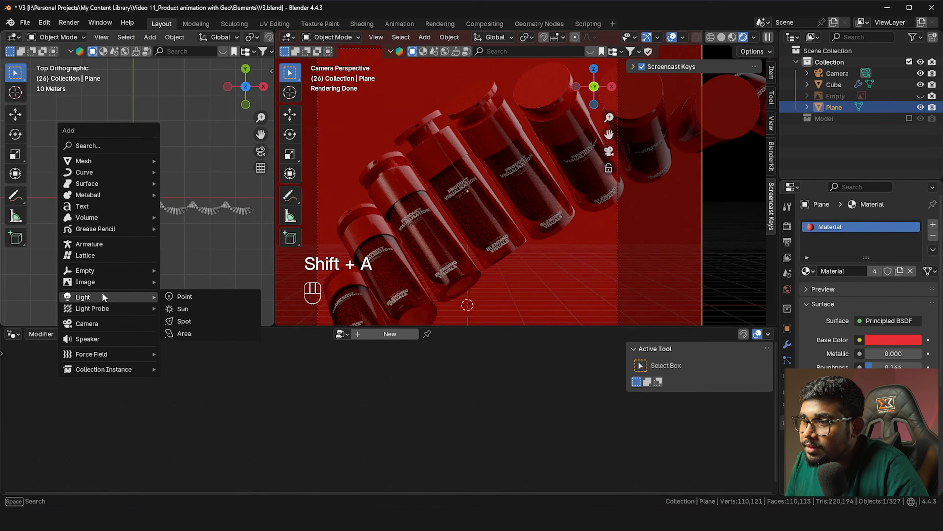
{"action": "left_click", "coordinate": [183, 335]}
{"action": "key", "text": "s"}
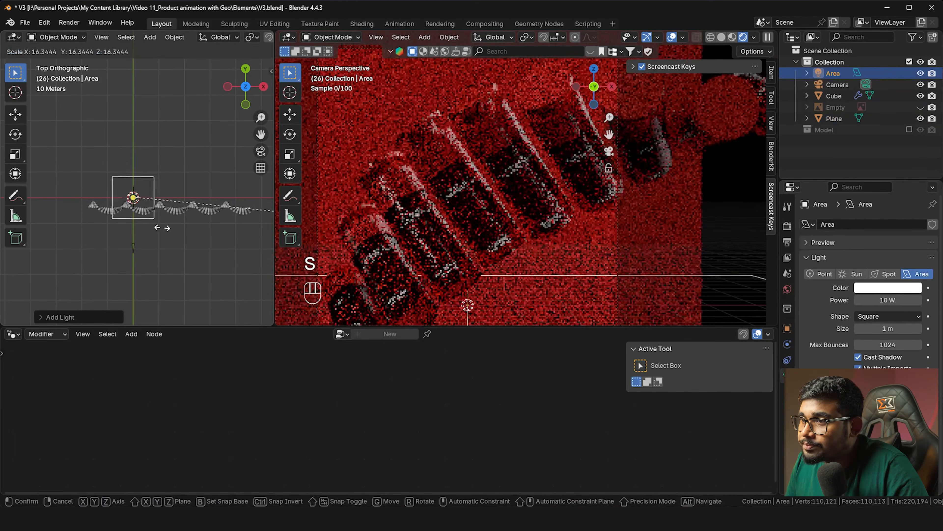
{"action": "left_click", "coordinate": [185, 232]}
{"action": "scroll", "coordinate": [188, 220], "scroll_direction": "down", "scroll_amount": 1}
{"action": "key", "text": "r"}
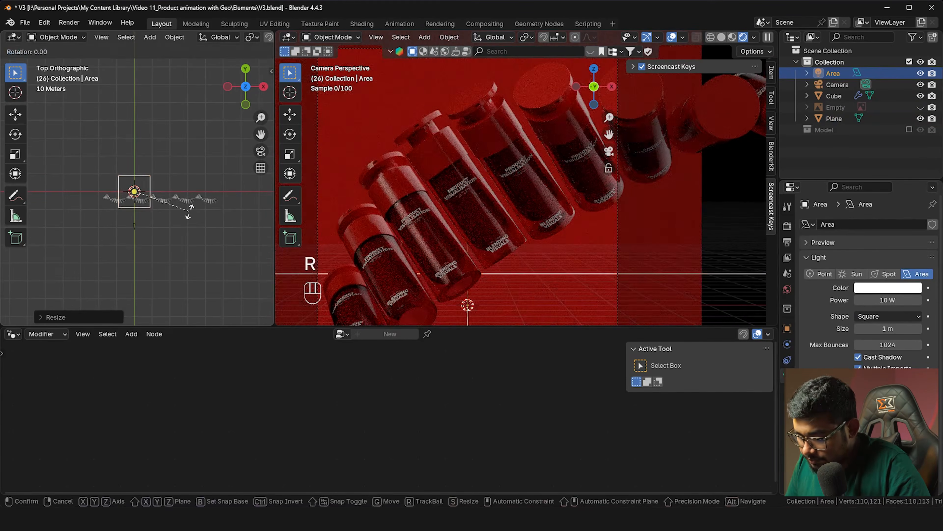
{"action": "key", "text": "x"}
{"action": "key", "text": "9"}
{"action": "key", "text": "0"}
{"action": "key", "text": "Return"}
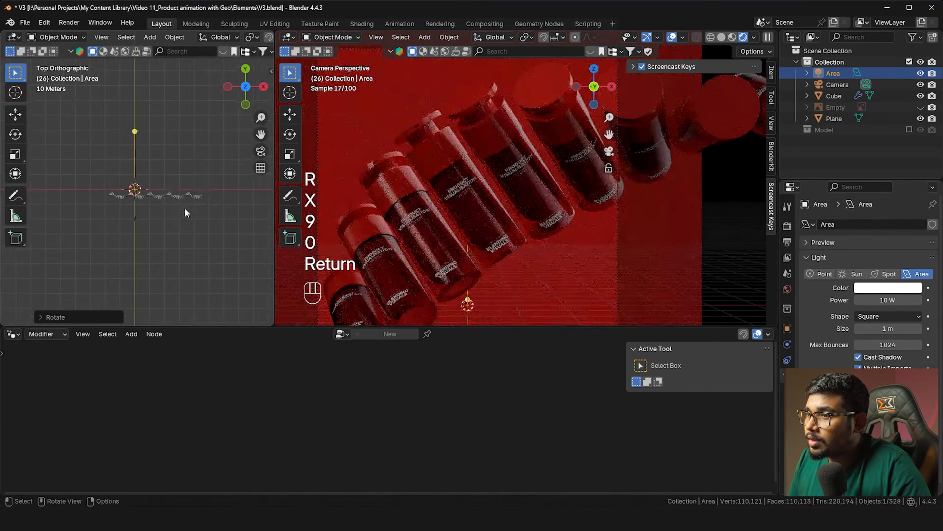
{"action": "key", "text": "s"}
{"action": "left_click", "coordinate": [230, 217]}
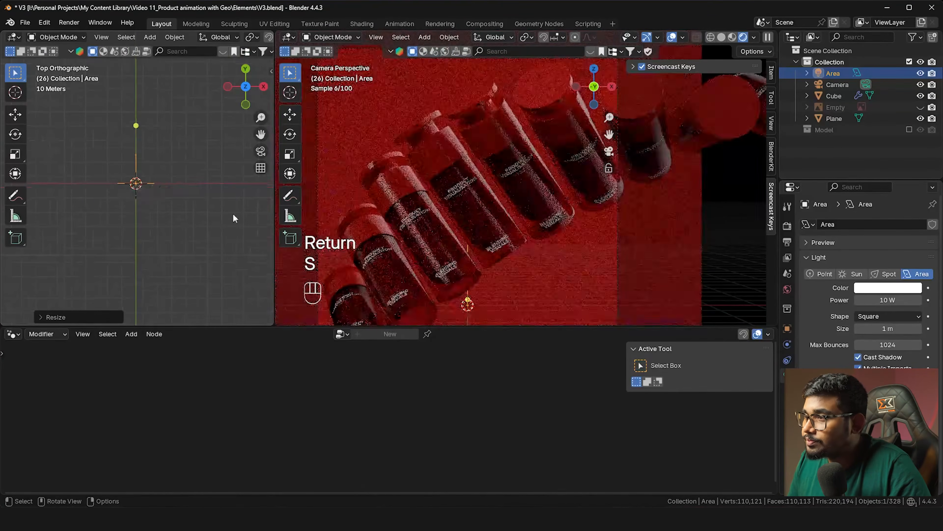
Raise the area light, place it in front, and boost its power to 1715.6 W
{"action": "scroll", "coordinate": [378, 231], "scroll_direction": "down", "scroll_amount": 5}
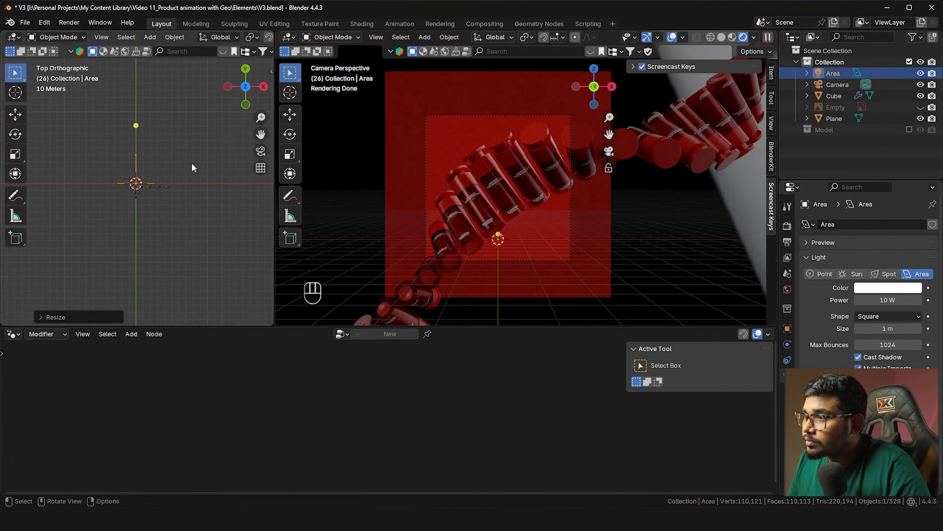
{"action": "key", "text": "g"}
{"action": "key", "text": "z"}
{"action": "left_click", "coordinate": [265, 198]}
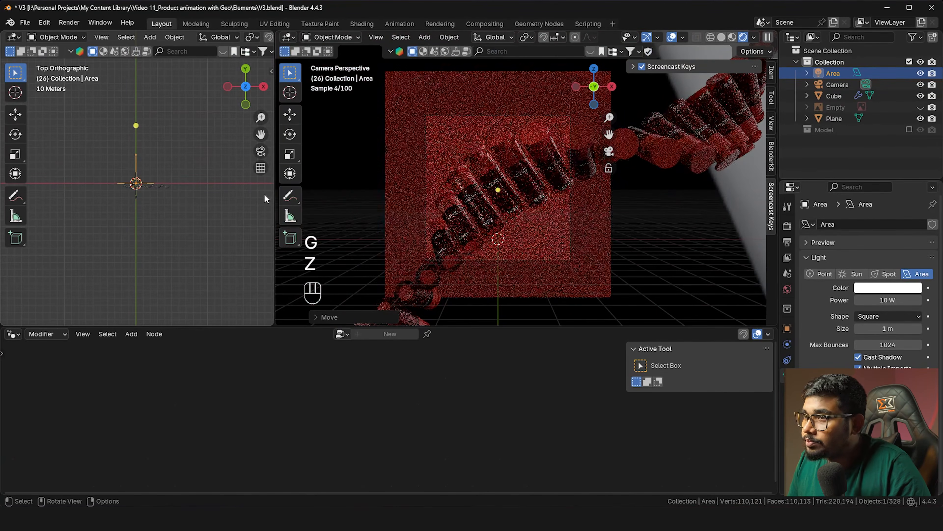
{"action": "key", "text": "g"}
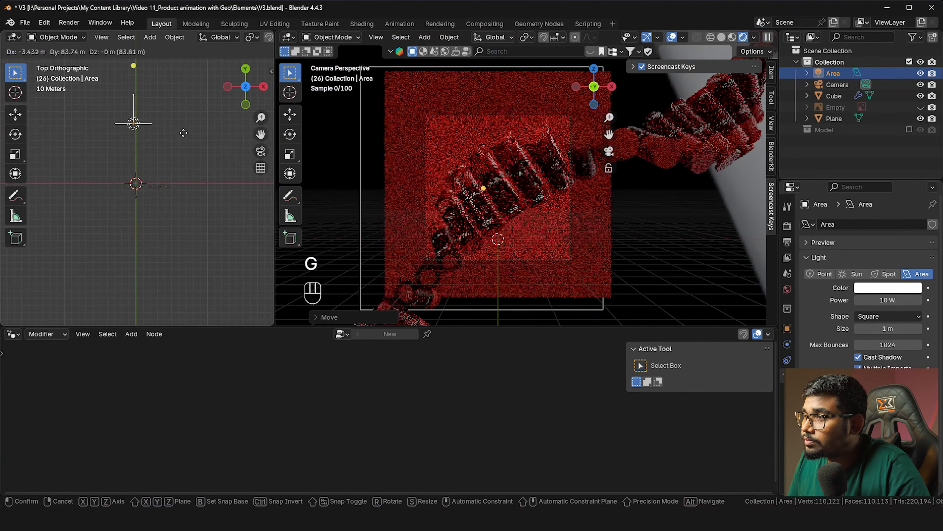
{"action": "left_click", "coordinate": [186, 132]}
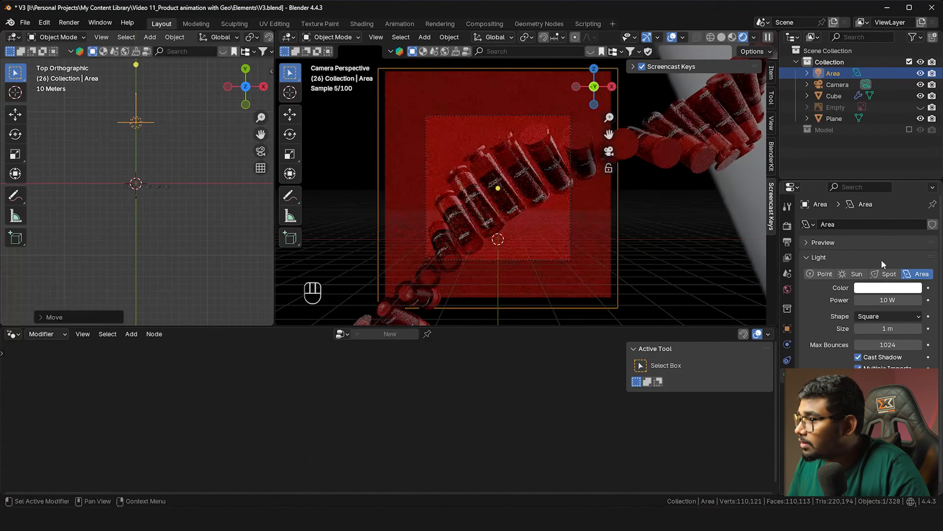
{"action": "left_click_drag", "start_coordinate": [887, 300], "coordinate": [939, 300]}
{"action": "middle_click_drag", "start_coordinate": [137, 179], "coordinate": [172, 162]}
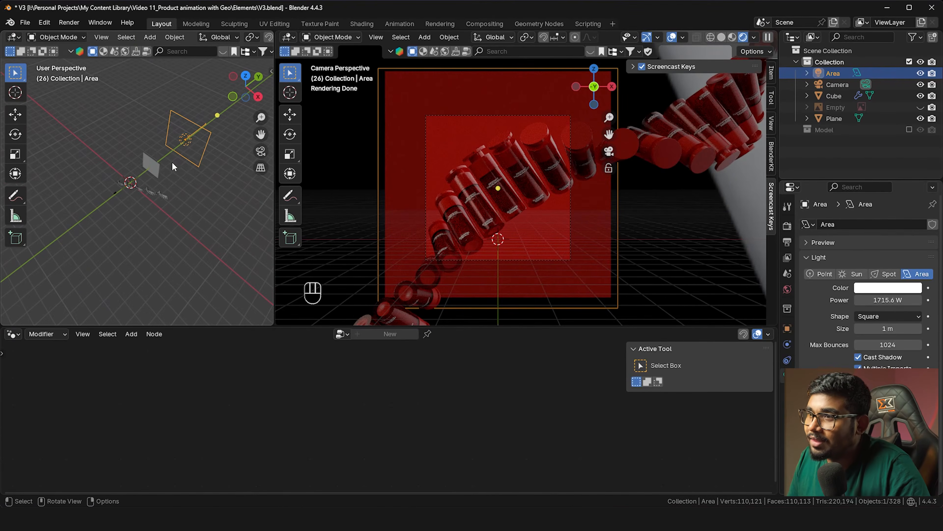
Move the area light back along Y and scale it down
{"action": "left_click", "coordinate": [152, 163]}
{"action": "key", "text": "g"}
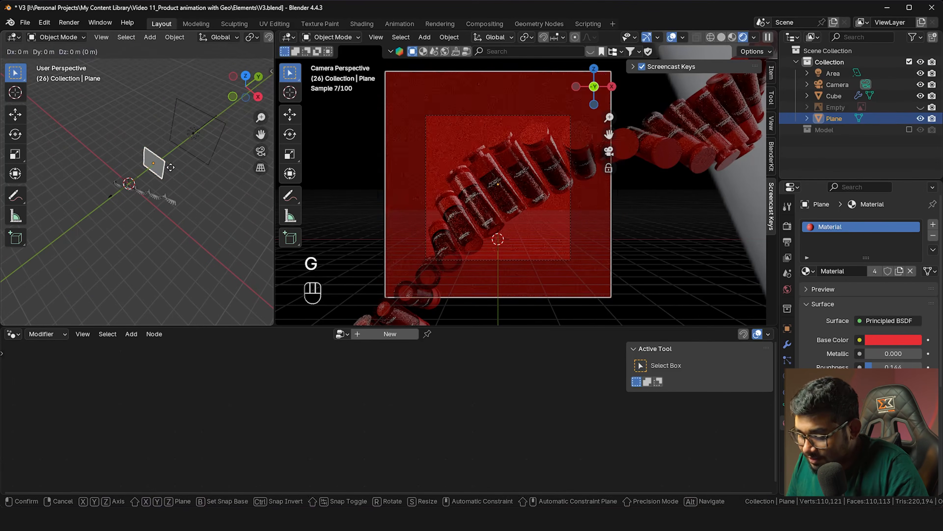
{"action": "key", "text": "y"}
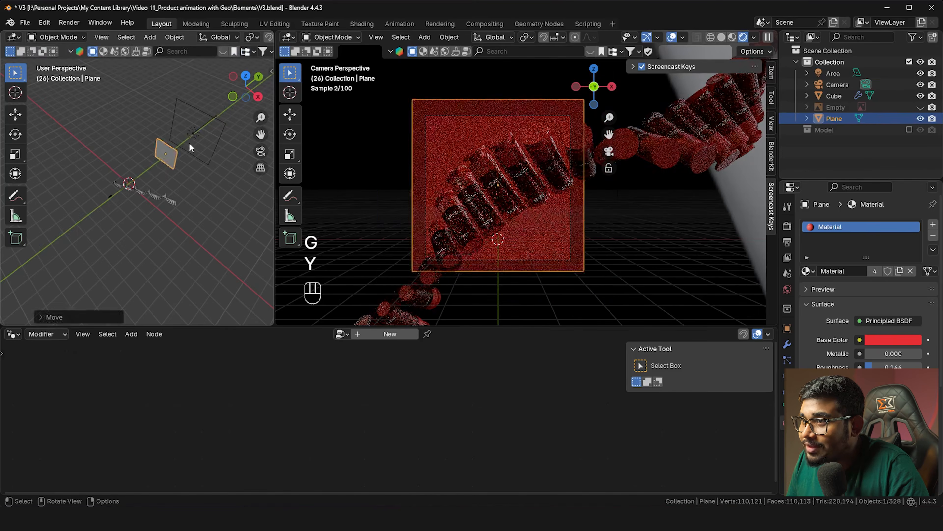
{"action": "left_click", "coordinate": [171, 167]}
{"action": "left_click", "coordinate": [194, 135]}
{"action": "key", "text": "g"}
{"action": "key", "text": "y"}
{"action": "left_click", "coordinate": [151, 162]}
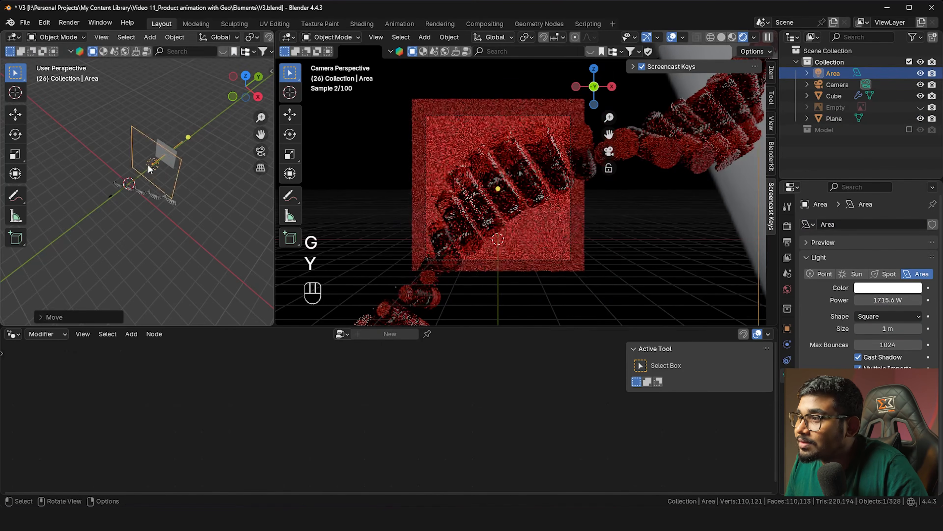
{"action": "key", "text": "s"}
{"action": "key", "text": "s"}
{"action": "left_click", "coordinate": [183, 203]}
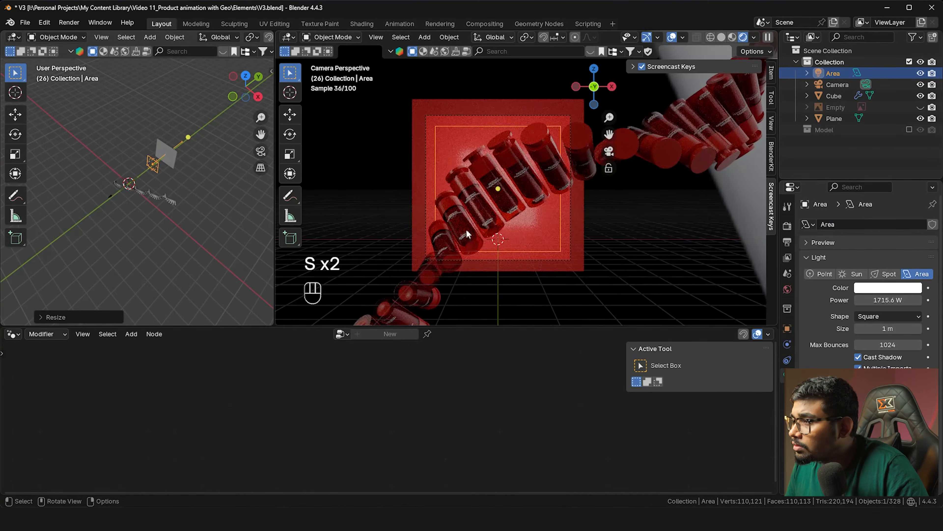
Give the backdrop plane its own Material.002 with roughness 0.443 and save V3.blend
{"action": "left_click", "coordinate": [515, 233]}
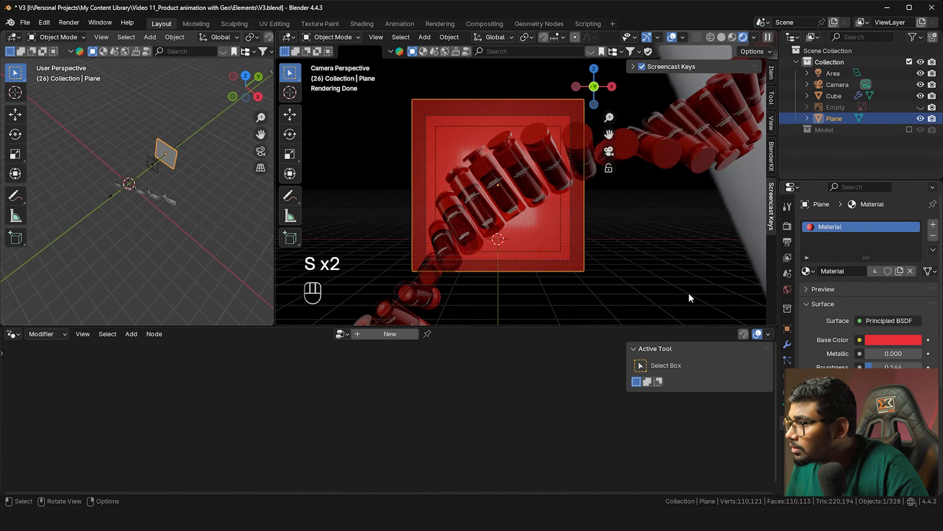
{"action": "left_click", "coordinate": [899, 273]}
{"action": "left_click_drag", "start_coordinate": [882, 367], "coordinate": [900, 366]}
{"action": "middle_click_drag", "start_coordinate": [557, 197], "coordinate": [556, 176], "text": "ctrl"}
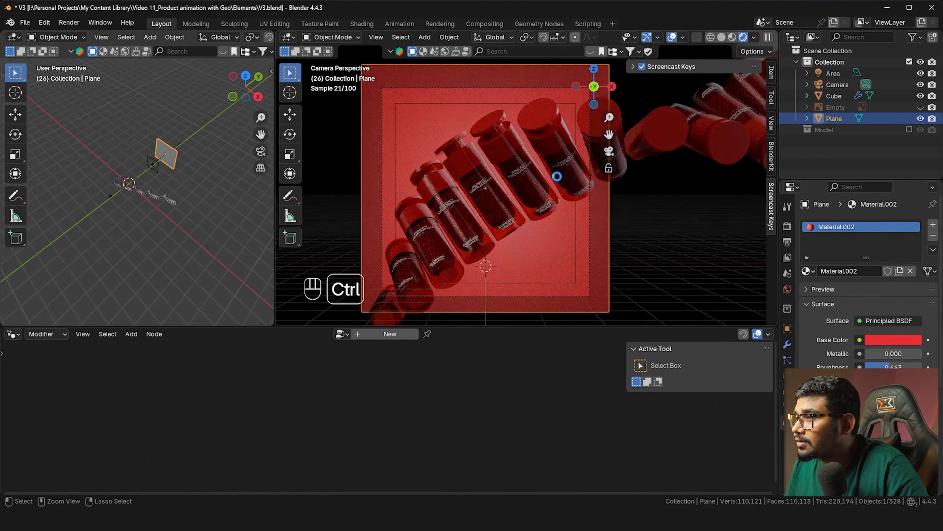
{"action": "key", "text": "ctrl+s"}
{"action": "key", "text": "shift+a"}
Add a new area light, scale it, stretch it along X and nudge it along Y
{"action": "mouse_move", "coordinate": [137, 197]}
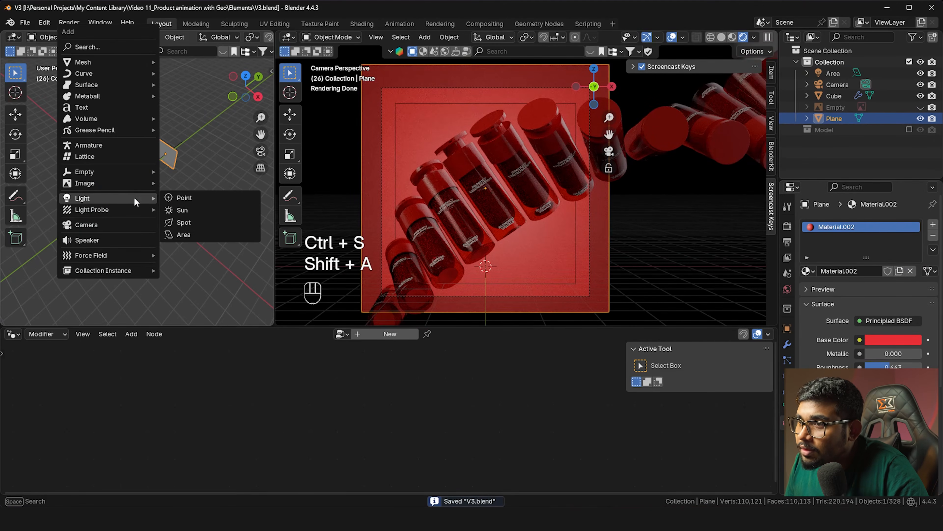
{"action": "left_click", "coordinate": [198, 230]}
{"action": "key", "text": "s"}
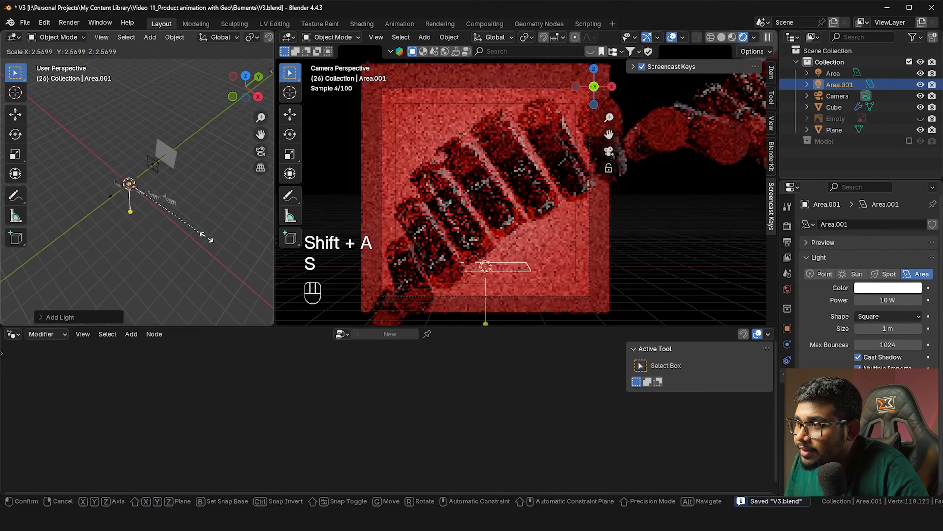
{"action": "left_click", "coordinate": [238, 248]}
{"action": "key", "text": "s"}
{"action": "key", "text": "x"}
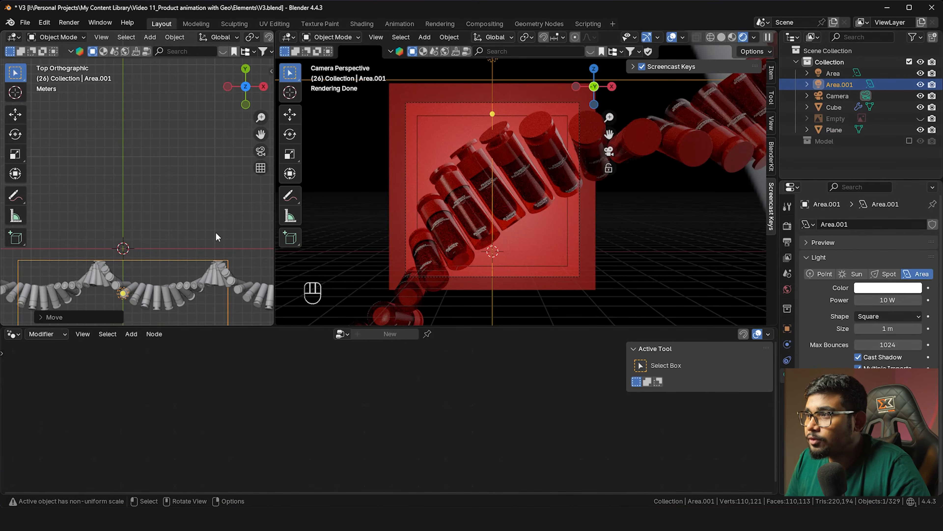
{"action": "key", "text": "g"}
{"action": "key", "text": "y"}
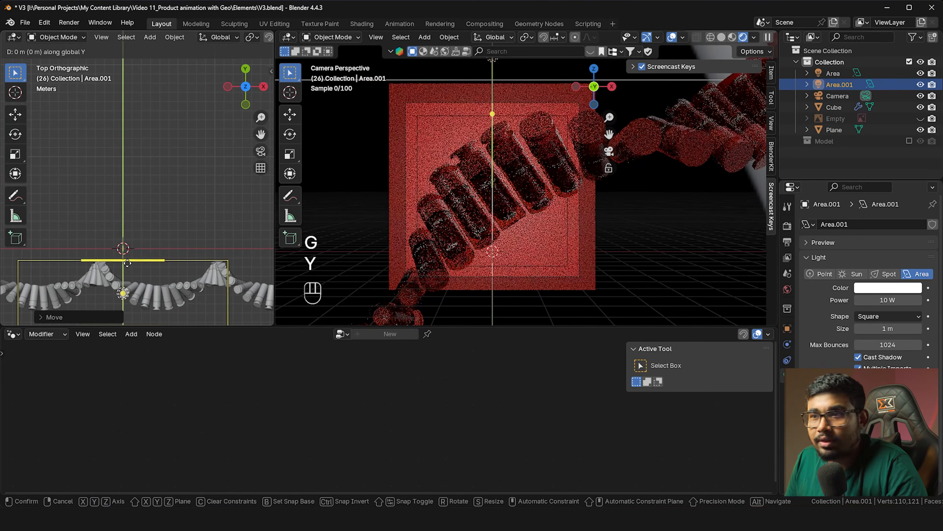
{"action": "left_click", "coordinate": [127, 263]}
Raise the new area light's power to 127 W
{"action": "middle_click_drag", "start_coordinate": [127, 263], "coordinate": [166, 213], "text": "shift"}
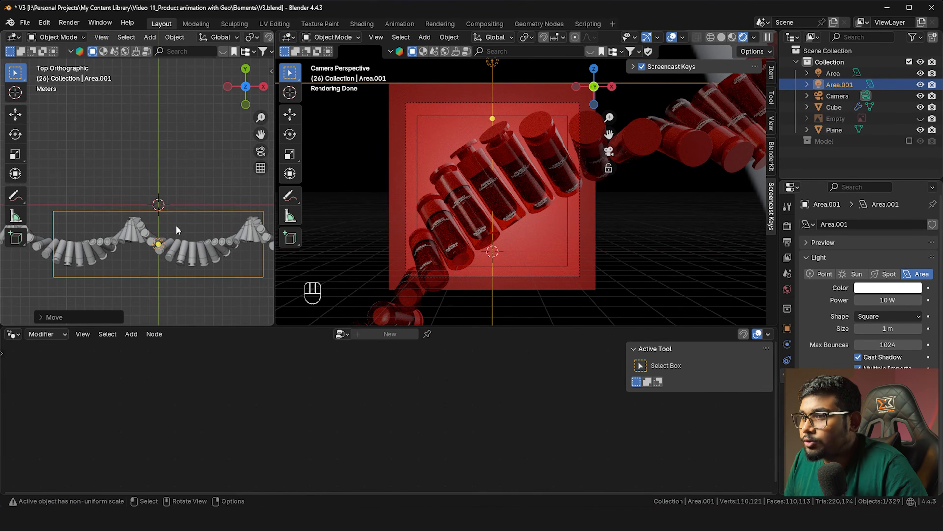
{"action": "left_click_drag", "start_coordinate": [875, 301], "coordinate": [906, 301]}
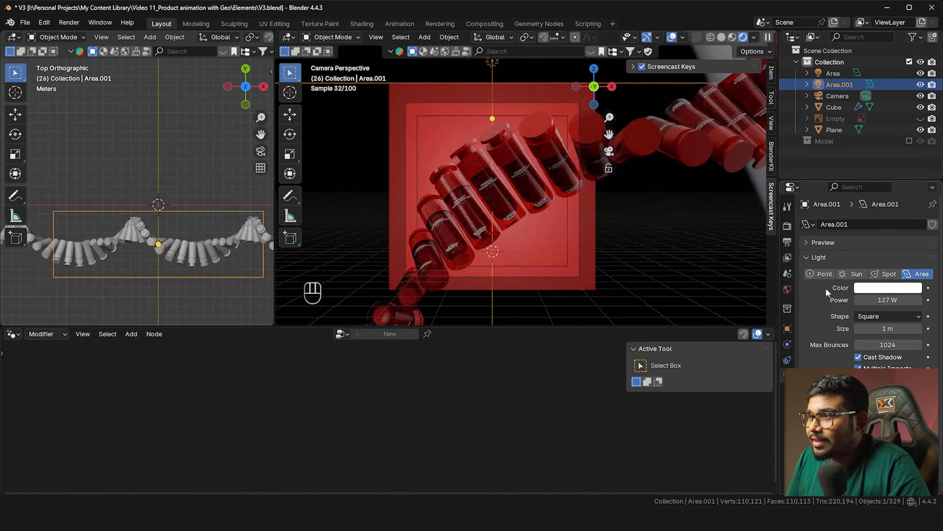
{"action": "middle_click_drag", "start_coordinate": [468, 232], "coordinate": [485, 208], "text": "shift"}
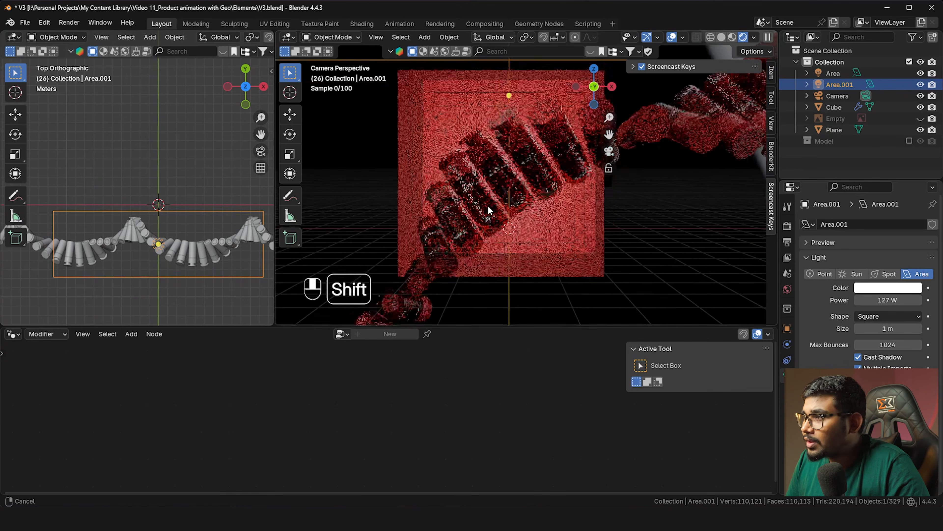
{"action": "scroll", "coordinate": [140, 255], "scroll_direction": "up", "scroll_amount": 4}
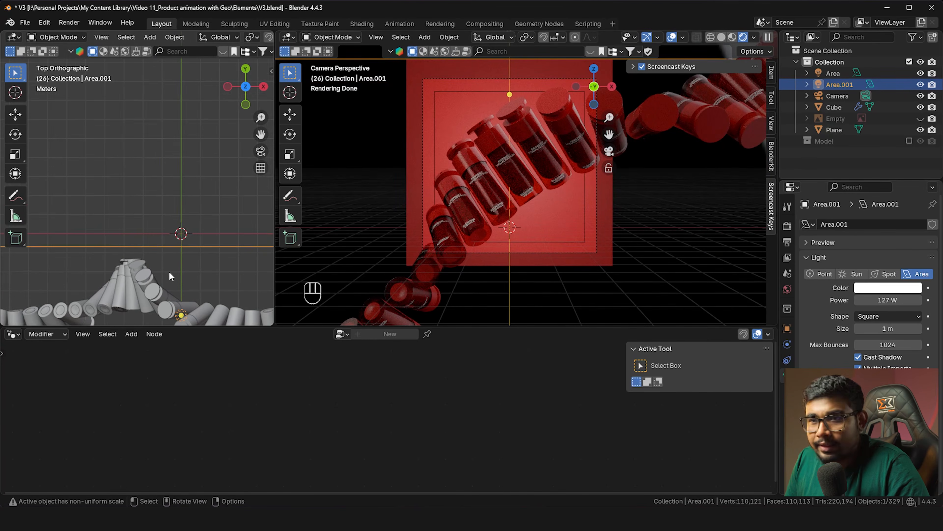
{"action": "middle_click_drag", "start_coordinate": [174, 278], "coordinate": [178, 228], "text": "shift"}
Select the original area light and start a duplicate of it
{"action": "key", "text": "shift+a"}
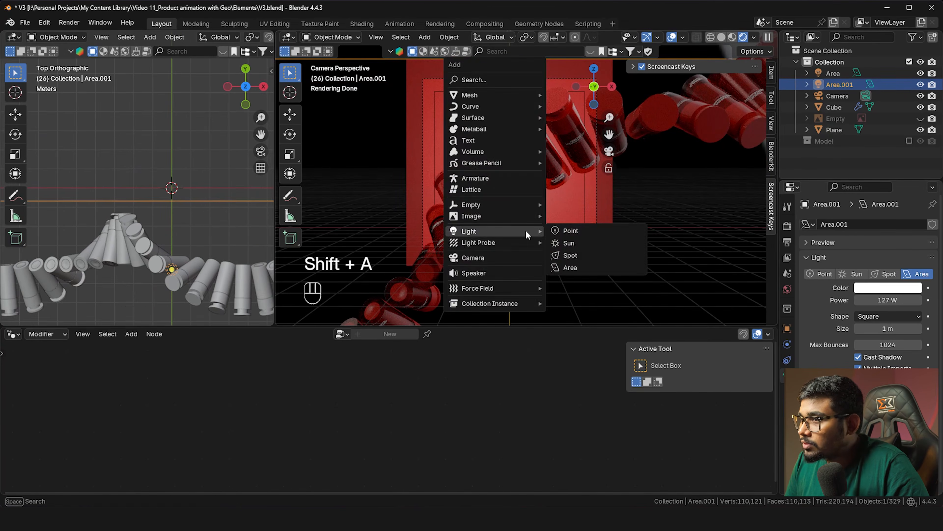
{"action": "scroll", "coordinate": [147, 173], "scroll_direction": "down", "scroll_amount": 5}
{"action": "left_click", "coordinate": [144, 131]}
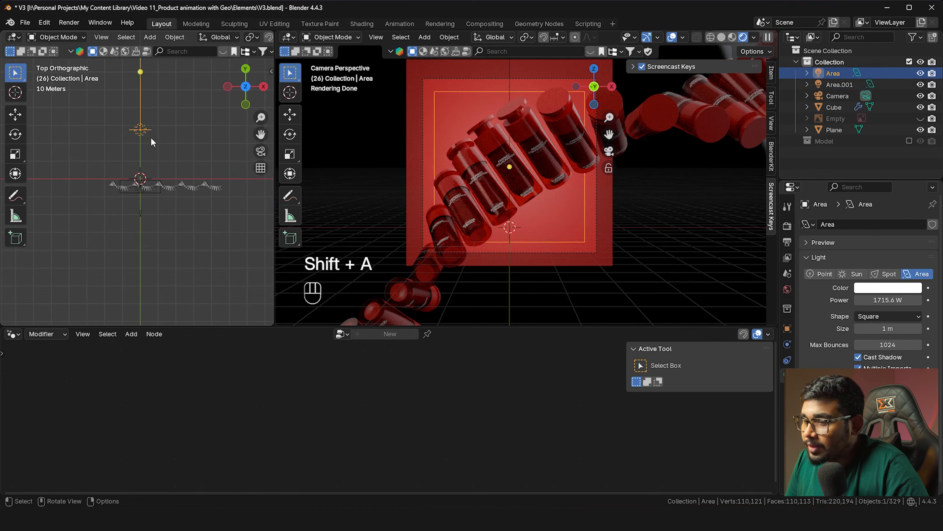
{"action": "key", "text": "shift+d"}
Place the duplicated area light along Y and scale it smaller
{"action": "key", "text": "y"}
{"action": "left_click", "coordinate": [166, 257]}
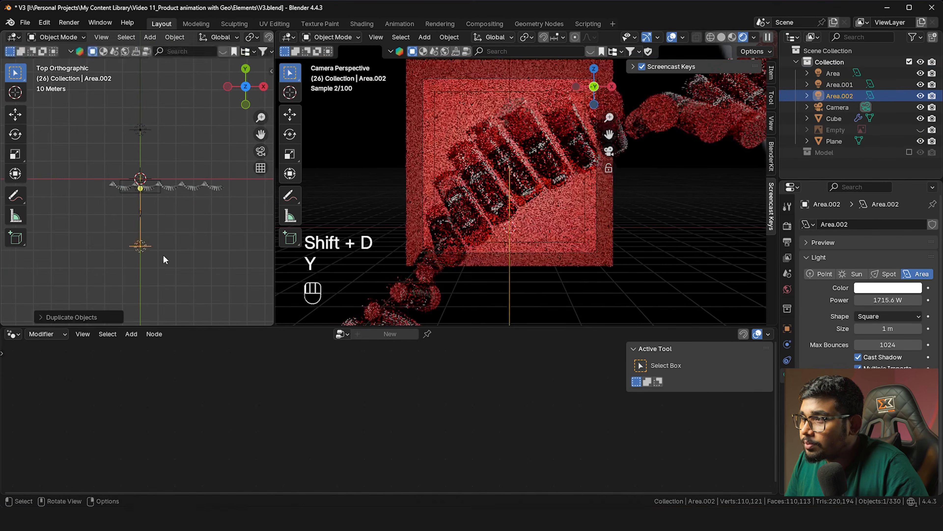
{"action": "key", "text": "s"}
{"action": "left_click", "coordinate": [34, 285]}
{"action": "middle_click_drag", "start_coordinate": [96, 249], "coordinate": [136, 199]}
{"action": "key", "text": "s"}
{"action": "left_click", "coordinate": [180, 262]}
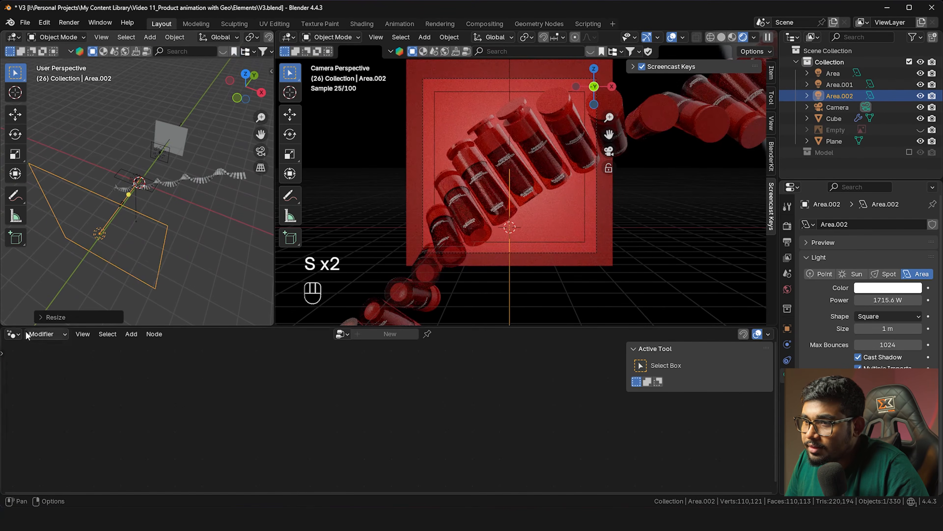
Enable shader nodes on the copied light and feed its Emission a light.jpg image texture
{"action": "left_click", "coordinate": [16, 335]}
{"action": "left_click", "coordinate": [57, 425]}
{"action": "left_click", "coordinate": [179, 333]}
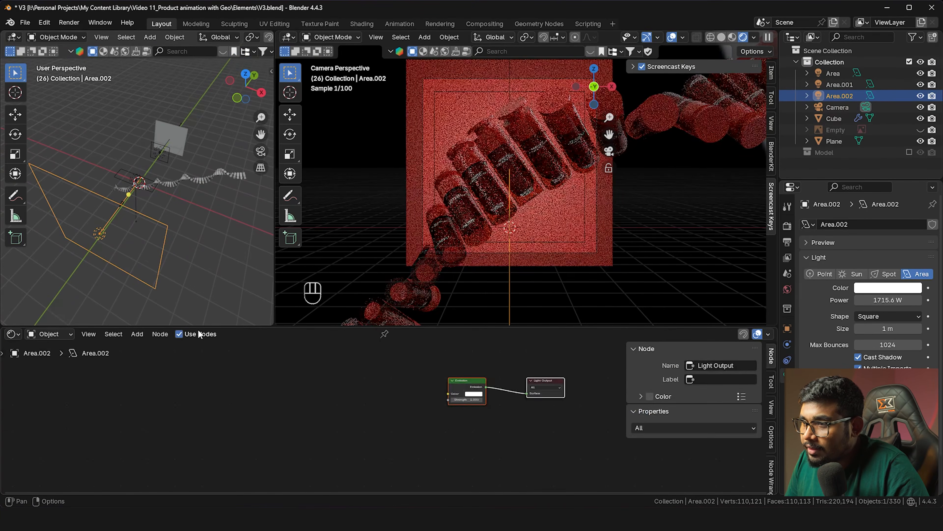
{"action": "left_click", "coordinate": [468, 383]}
{"action": "key", "text": "ctrl+r"}
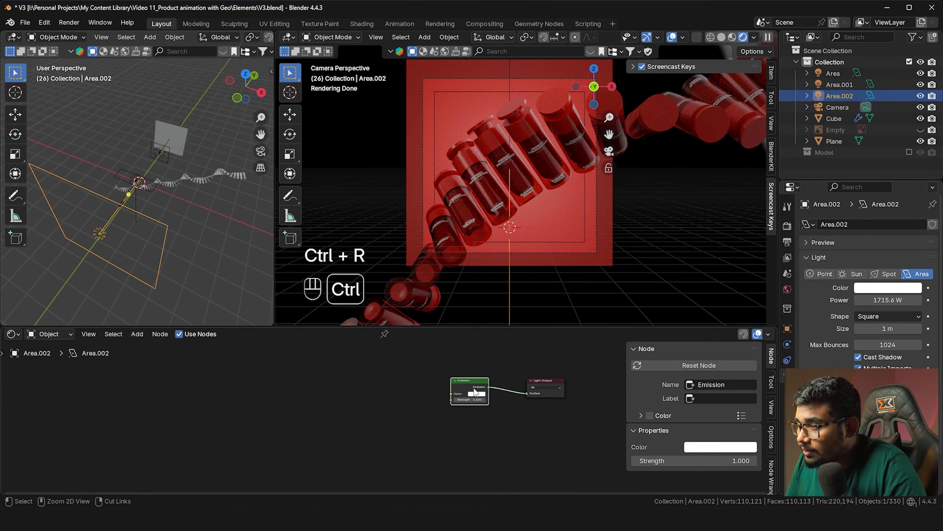
{"action": "key", "text": "ctrl+t"}
{"action": "left_click", "coordinate": [428, 409]}
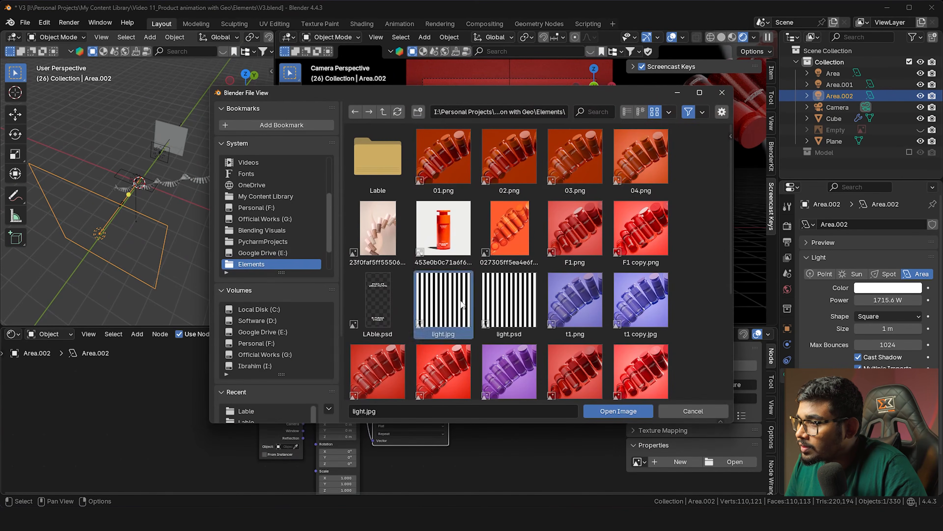
{"action": "double_click", "coordinate": [460, 304]}
Set the light's power to 1656.5 W and the texture's Mapping Scale X to 0.2
{"action": "scroll", "coordinate": [471, 175], "scroll_direction": "up", "scroll_amount": 8}
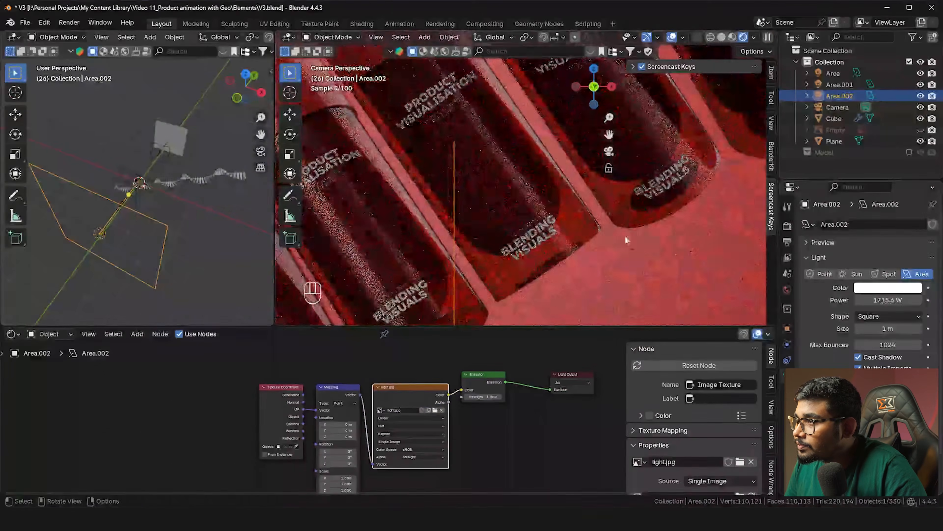
{"action": "left_click_drag", "start_coordinate": [871, 300], "coordinate": [862, 300]}
{"action": "key", "text": "ctrl+z"}
{"action": "scroll", "coordinate": [401, 389], "scroll_direction": "up", "scroll_amount": 4}
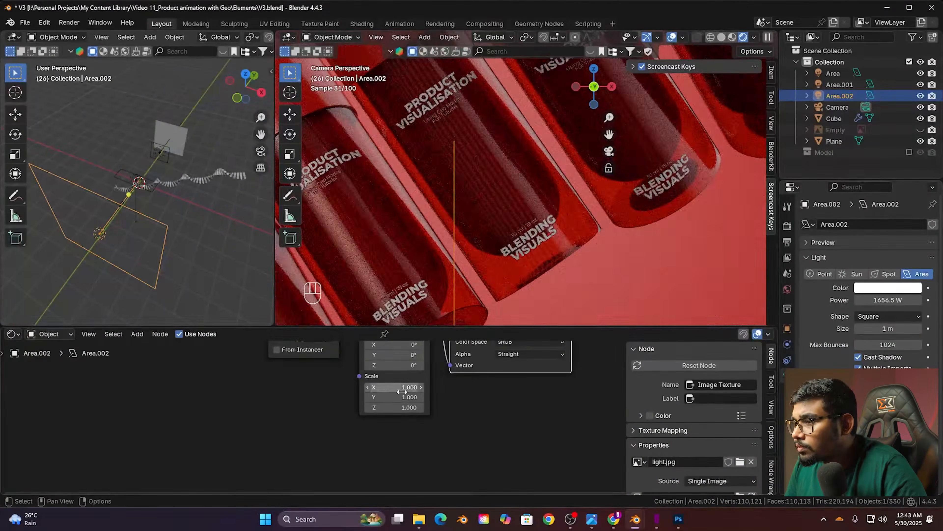
{"action": "mouse_move", "coordinate": [401, 389]}
{"action": "left_mouse_down"}
{"action": "mouse_move", "coordinate": [378, 389]}
{"action": "mouse_move", "coordinate": [386, 396]}
{"action": "left_mouse_up"}
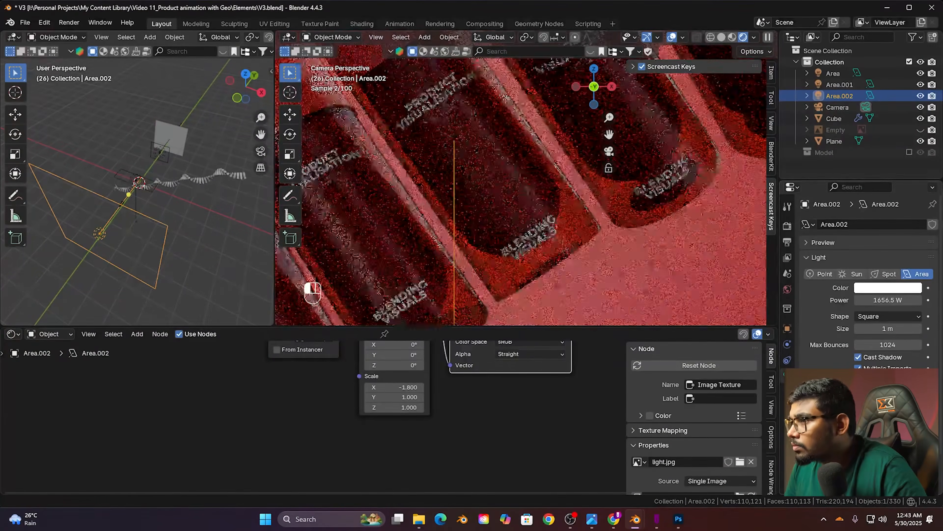
{"action": "scroll", "coordinate": [390, 417], "scroll_direction": "up", "scroll_amount": 2}
{"action": "type", "text": "0.2"}
{"action": "key", "text": "Return"}
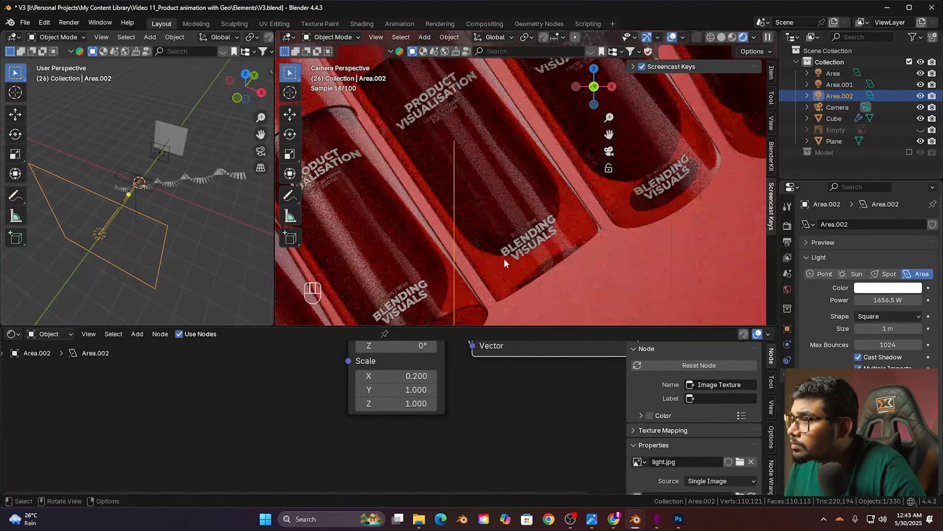
Show the Model collection and slightly reposition a single bottle cylinder
{"action": "left_click", "coordinate": [429, 193]}
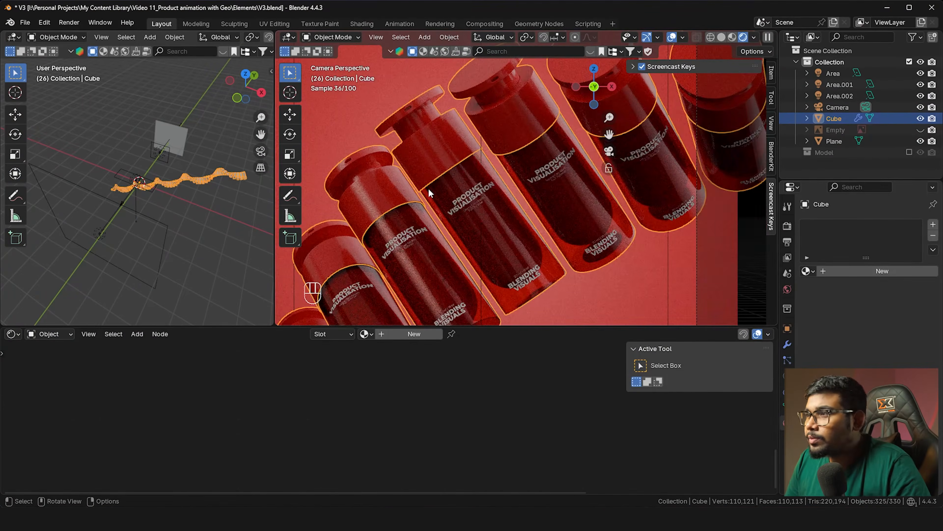
{"action": "scroll", "coordinate": [451, 186], "scroll_direction": "down", "scroll_amount": 2}
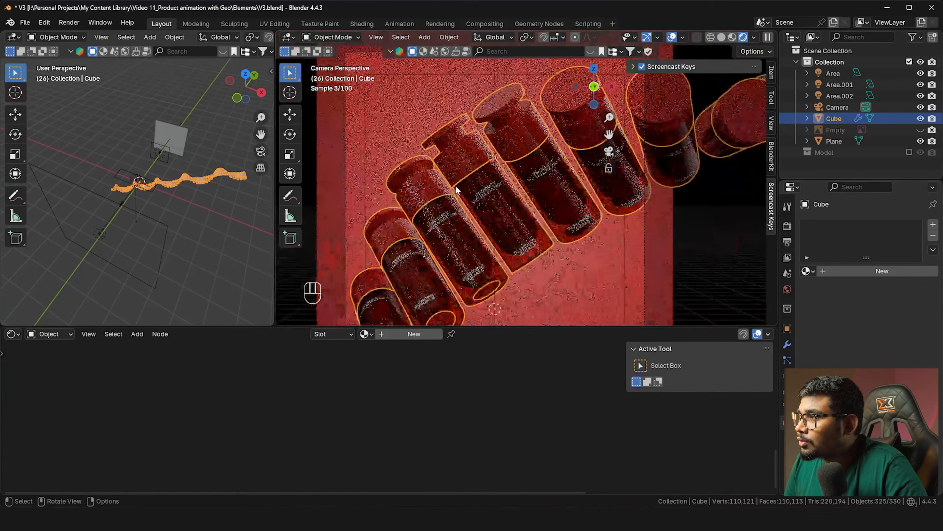
{"action": "left_click", "coordinate": [908, 152]}
{"action": "scroll", "coordinate": [515, 200], "scroll_direction": "down", "scroll_amount": 3}
{"action": "middle_click_drag", "start_coordinate": [516, 201], "coordinate": [535, 187]}
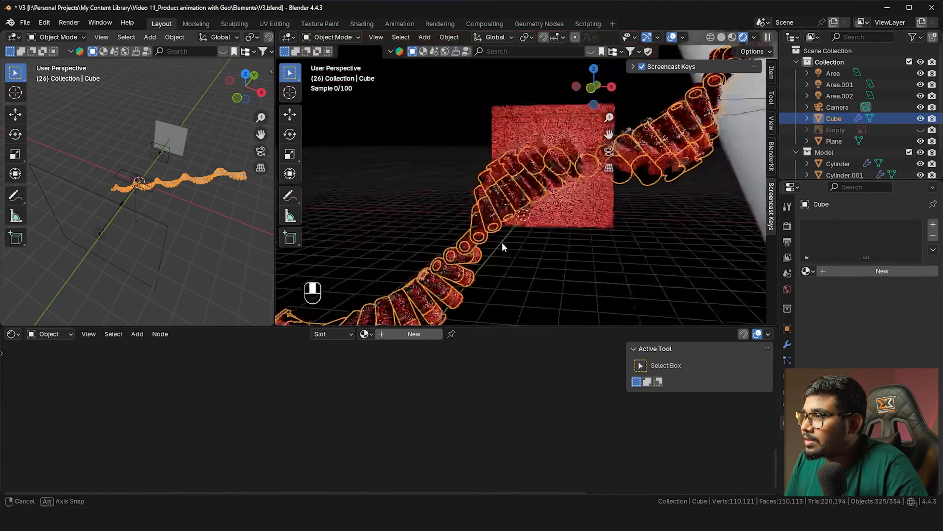
{"action": "left_click", "coordinate": [530, 213]}
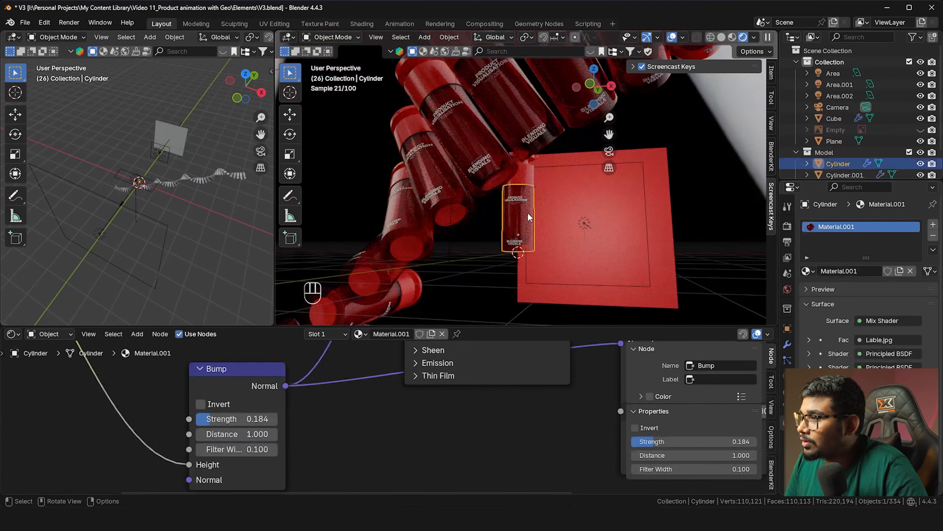
{"action": "key", "text": "g"}
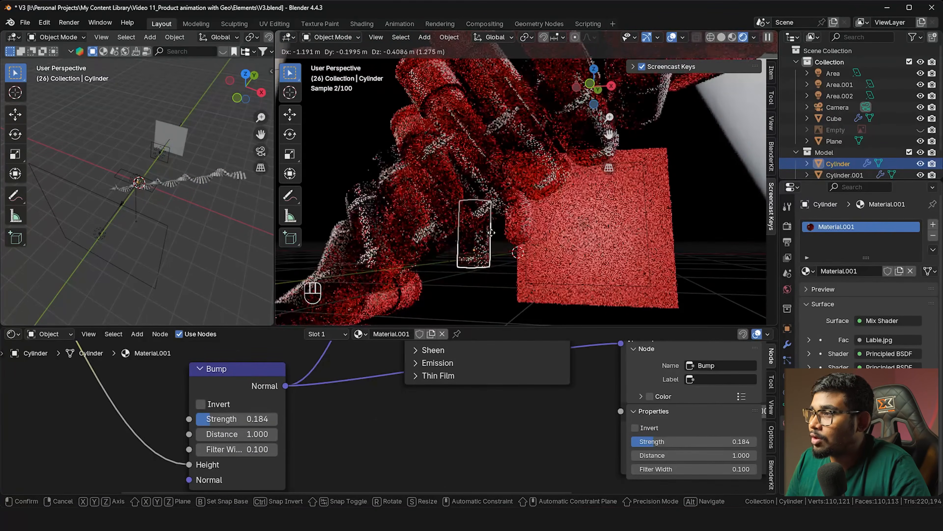
{"action": "left_click", "coordinate": [535, 216]}
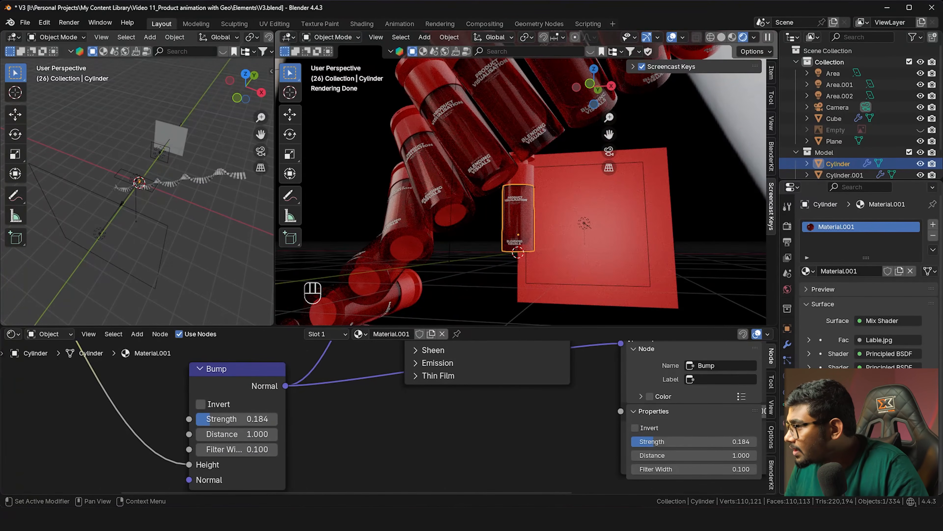
Raise the red bottle material's roughness to about 0.196
{"action": "scroll", "coordinate": [834, 322], "scroll_direction": "down", "scroll_amount": 1}
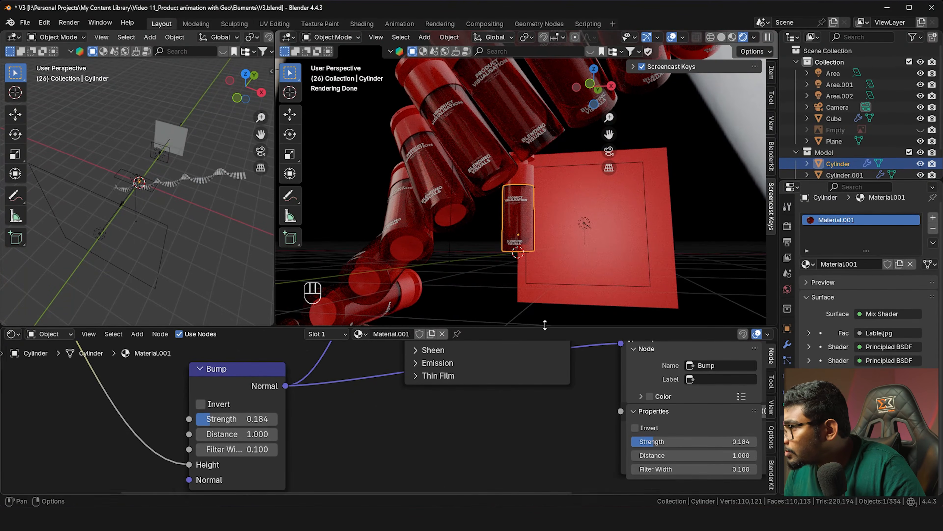
{"action": "scroll", "coordinate": [377, 389], "scroll_direction": "down", "scroll_amount": 2}
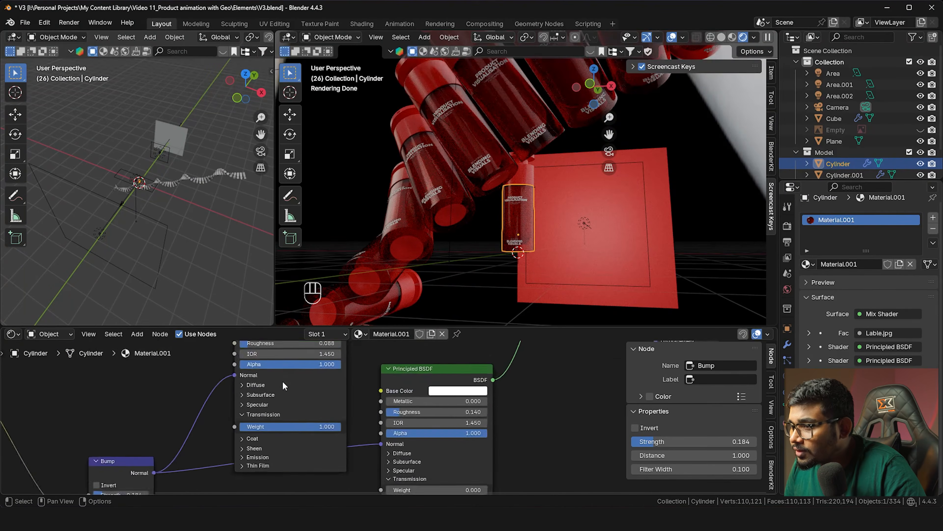
{"action": "middle_click_drag", "start_coordinate": [282, 380], "coordinate": [317, 440]}
{"action": "scroll", "coordinate": [269, 407], "scroll_direction": "up", "scroll_amount": 1}
{"action": "left_click_drag", "start_coordinate": [290, 399], "coordinate": [310, 399]}
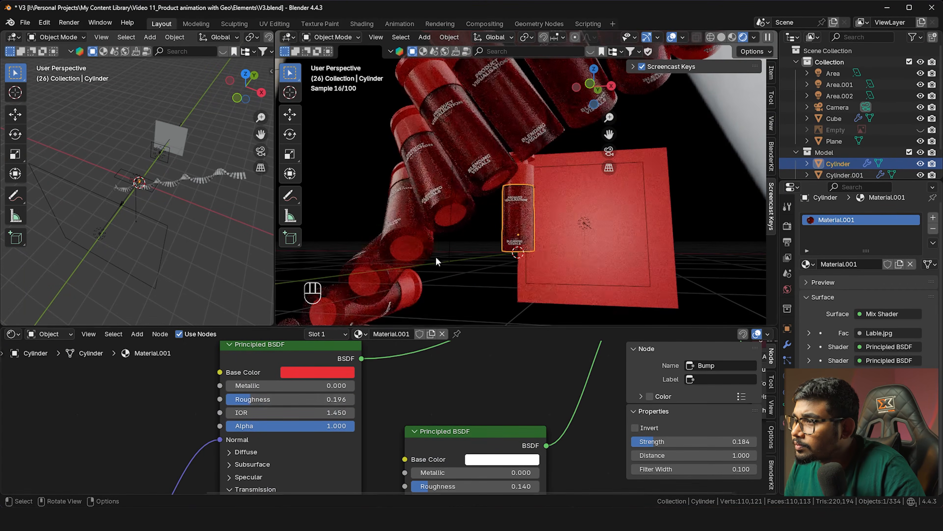
Return to the framed camera view and exclude the Model collection
{"action": "key", "text": "grave"}
{"action": "left_click", "coordinate": [385, 282]}
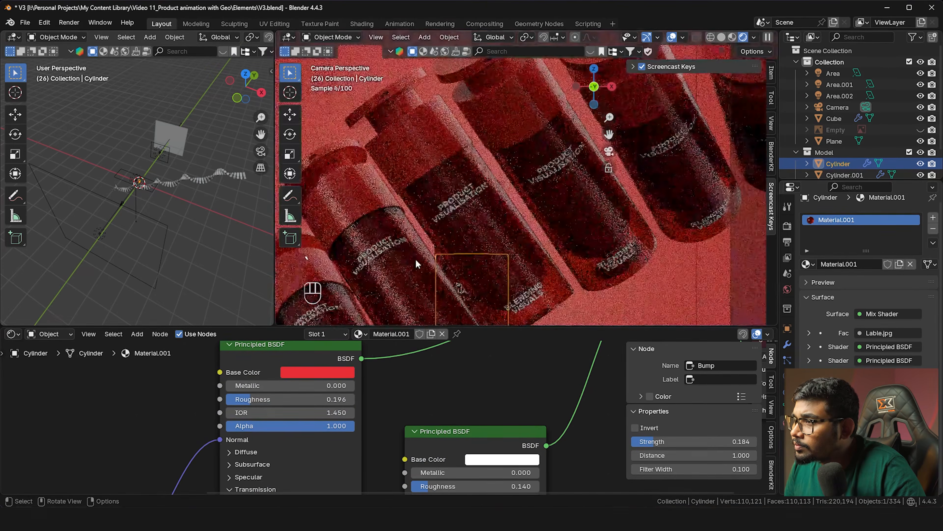
{"action": "key", "text": "Home"}
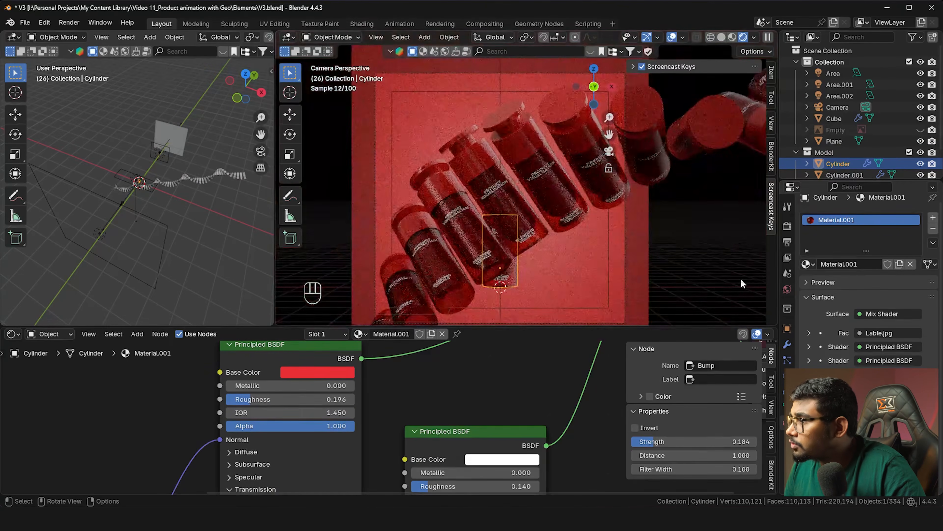
{"action": "left_click", "coordinate": [909, 152], "text": "ctrl"}
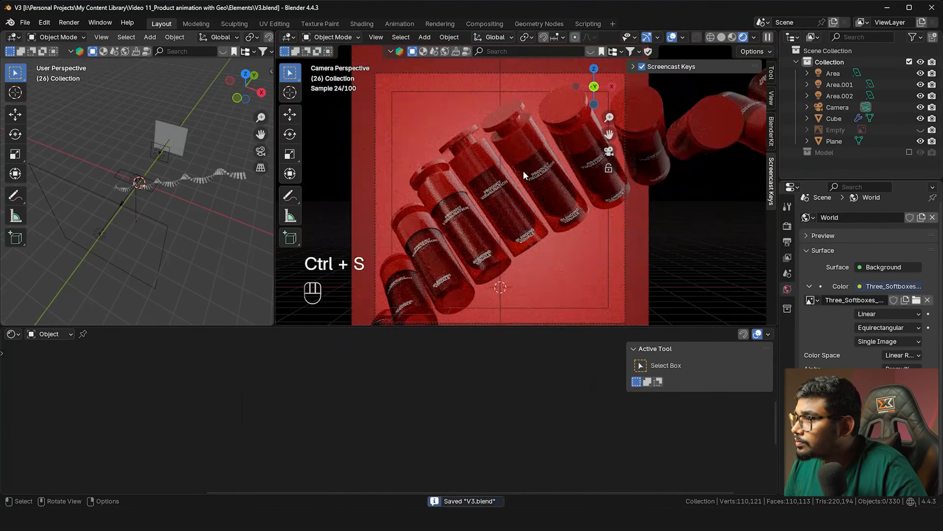
Leave camera view, re-enable the Model collection and select the upright source bottle
{"action": "scroll", "coordinate": [515, 194], "scroll_direction": "up", "scroll_amount": 4}
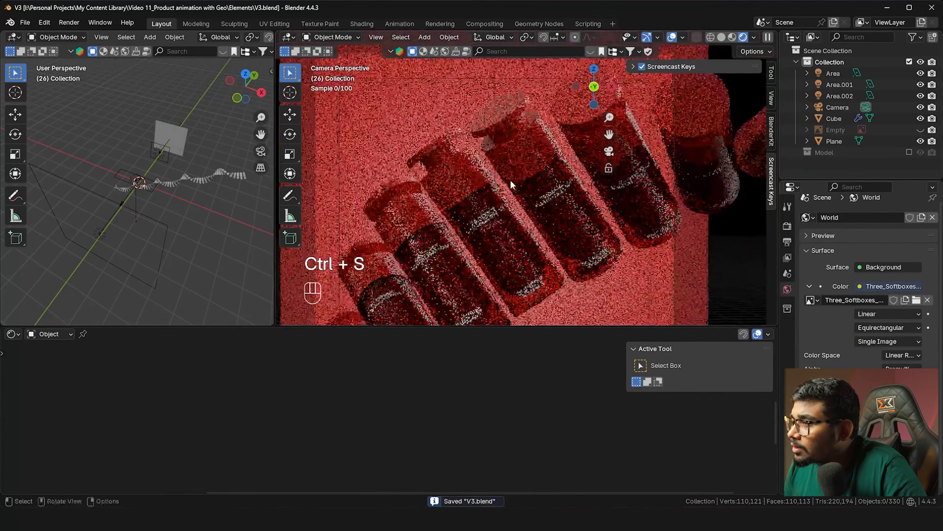
{"action": "scroll", "coordinate": [510, 180], "scroll_direction": "down", "scroll_amount": 3}
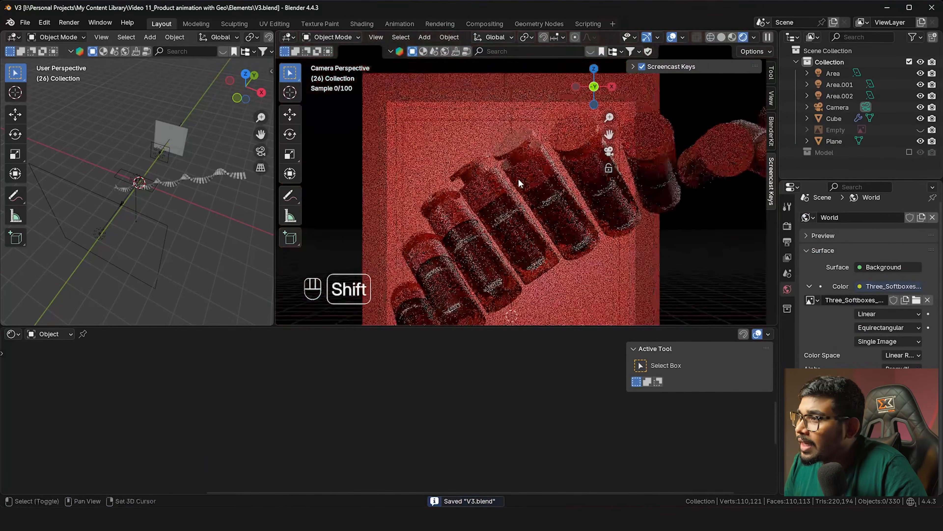
{"action": "scroll", "coordinate": [516, 136], "scroll_direction": "up", "scroll_amount": 3}
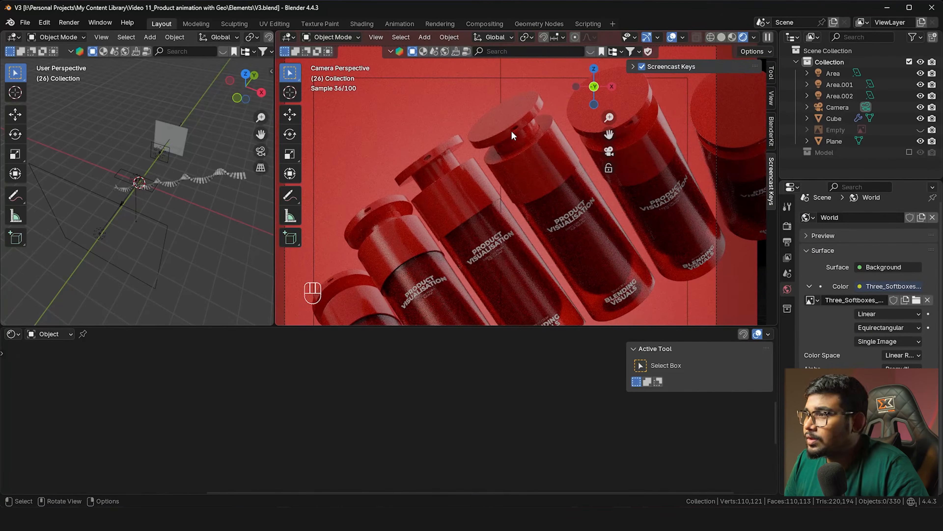
{"action": "scroll", "coordinate": [467, 181], "scroll_direction": "down", "scroll_amount": 3}
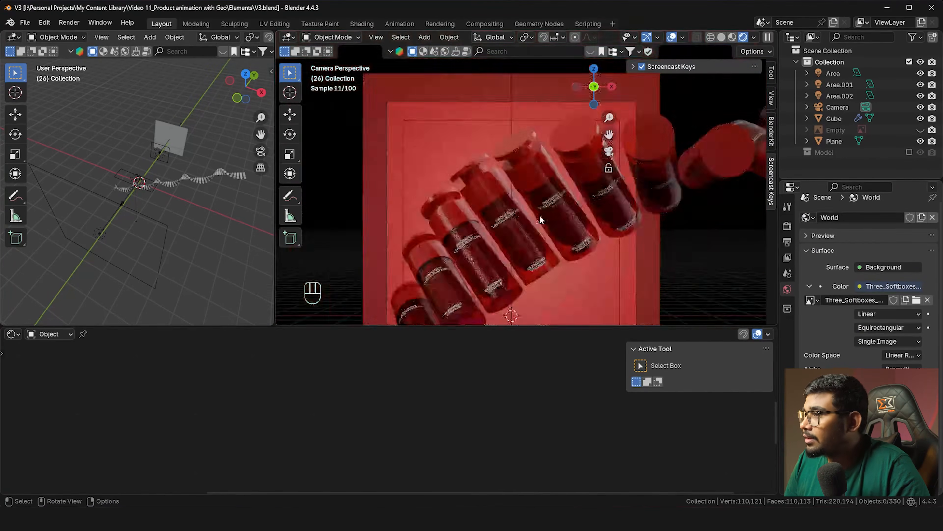
{"action": "middle_click_drag", "start_coordinate": [541, 211], "coordinate": [525, 230]}
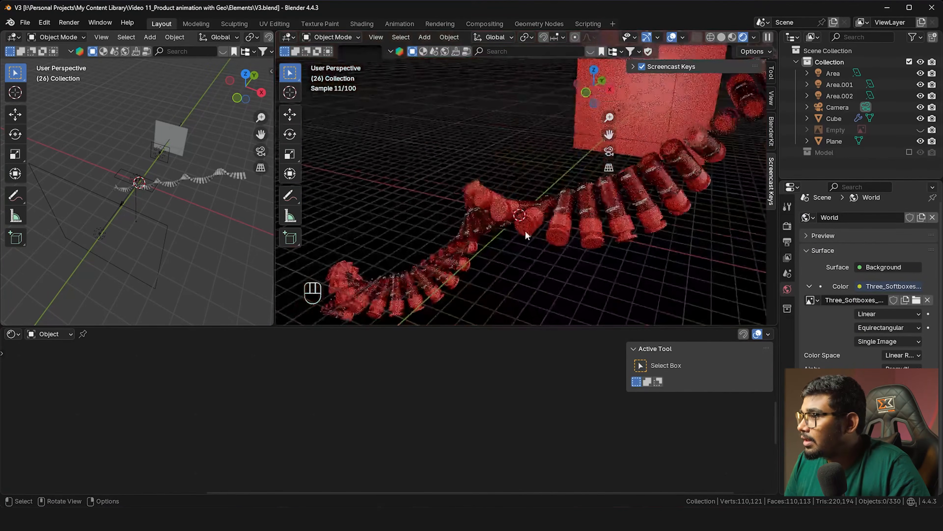
{"action": "left_click", "coordinate": [909, 153]}
{"action": "scroll", "coordinate": [510, 175], "scroll_direction": "up", "scroll_amount": 5}
{"action": "left_click", "coordinate": [514, 174], "text": "shift"}
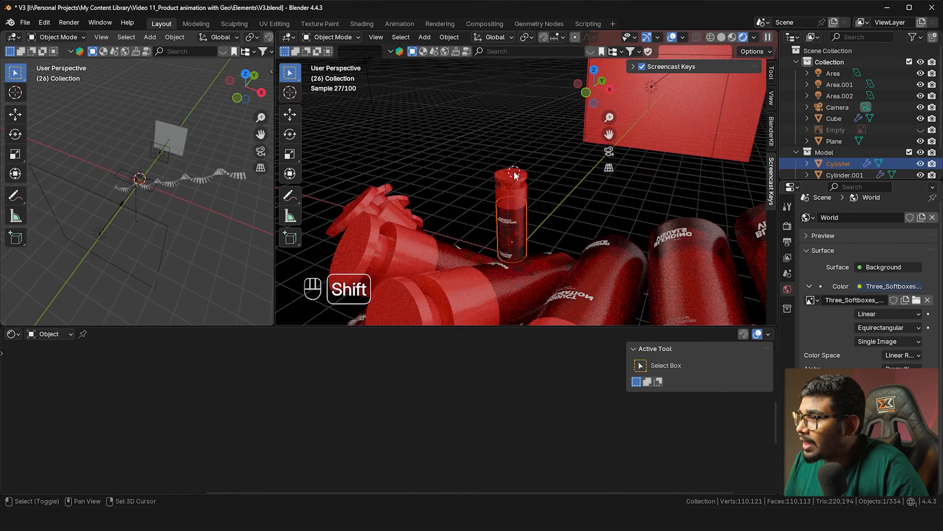
{"action": "key", "text": "shift+a"}
{"action": "mouse_move", "coordinate": [476, 59]}
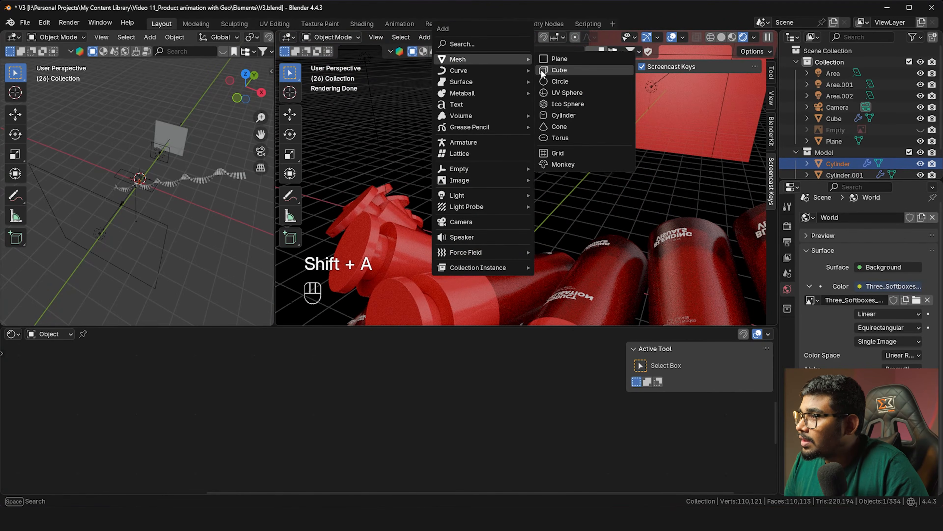
{"action": "left_click", "coordinate": [542, 70]}
{"action": "key", "text": "s"}
{"action": "left_click", "coordinate": [550, 175]}
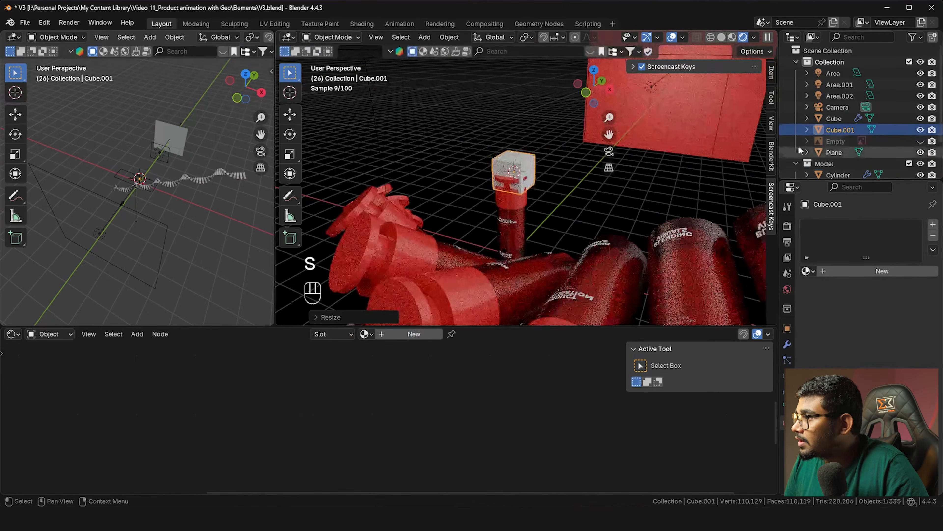
{"action": "left_click_drag", "start_coordinate": [831, 162], "coordinate": [831, 162]}
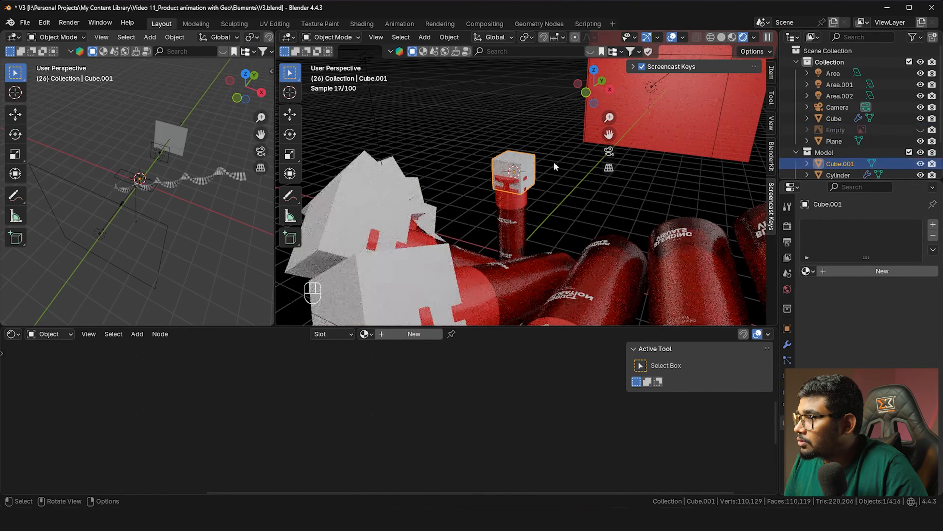
{"action": "left_click", "coordinate": [531, 186]}
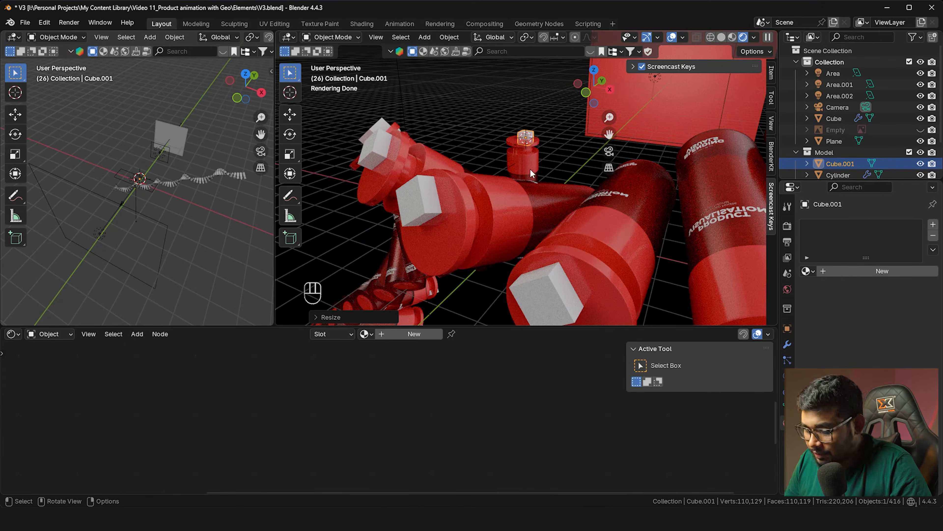
{"action": "key", "text": "g"}
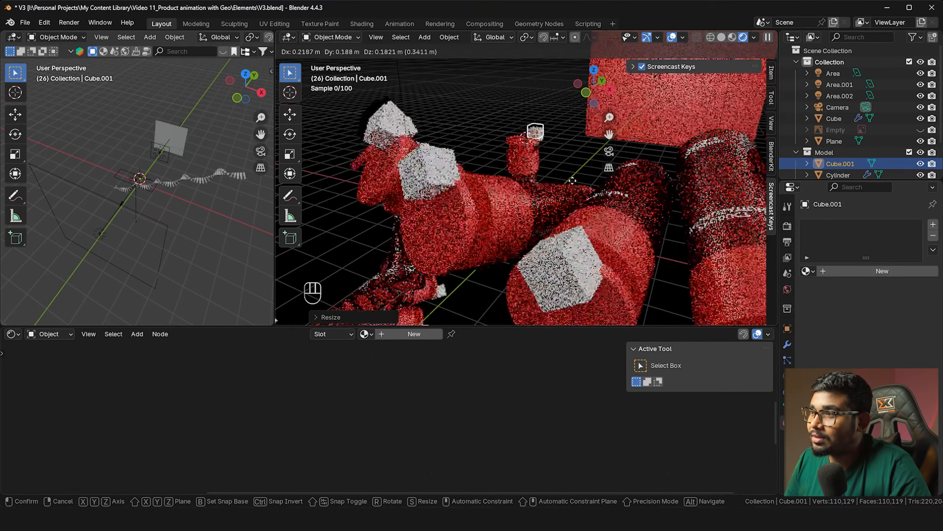
{"action": "left_click", "coordinate": [524, 184]}
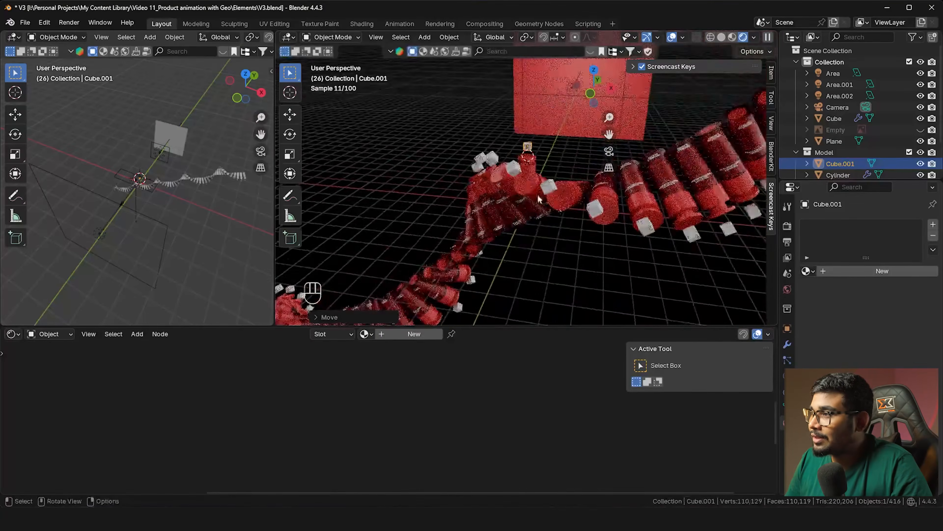
{"action": "scroll", "coordinate": [619, 179], "scroll_direction": "up", "scroll_amount": 10}
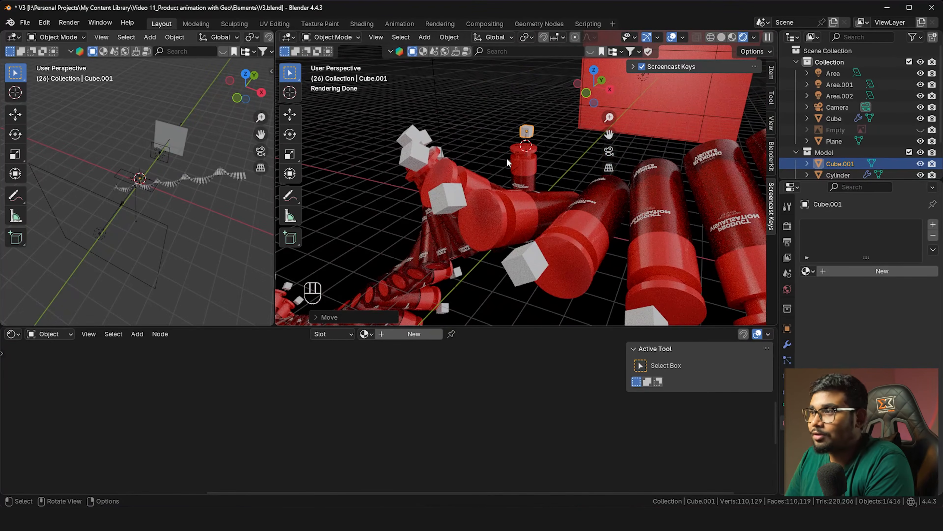
{"action": "key", "text": "Delete"}
{"action": "key", "text": "grave"}
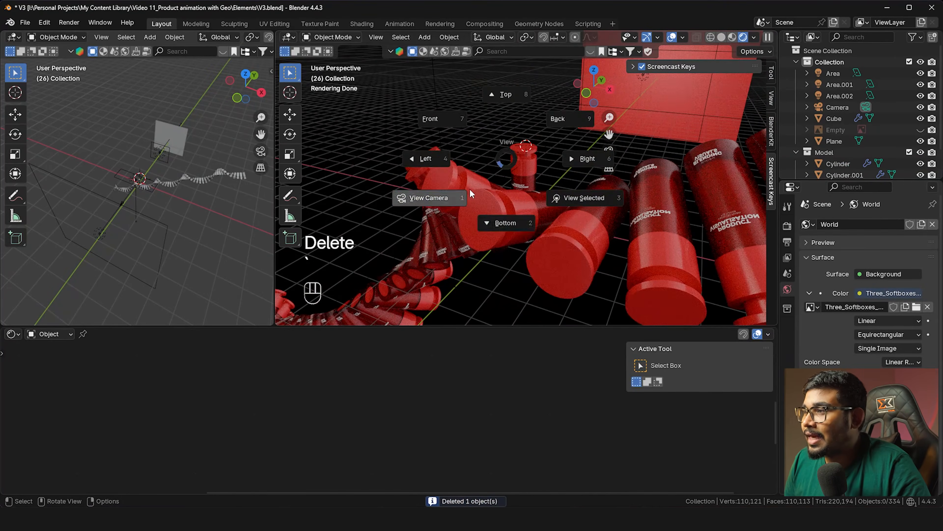
In camera view, duplicate the area light and rotate the copy 180 degrees
{"action": "left_click", "coordinate": [469, 189]}
{"action": "scroll", "coordinate": [469, 189], "scroll_direction": "up", "scroll_amount": 2}
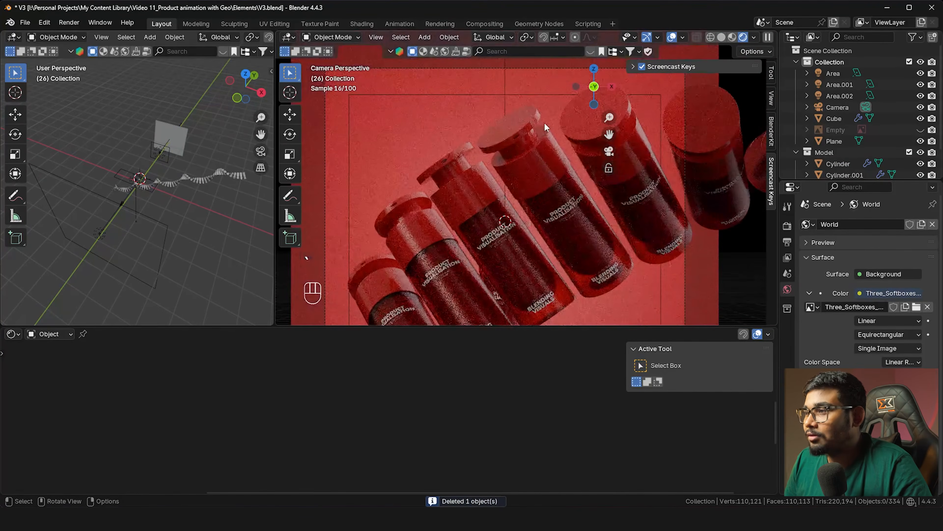
{"action": "scroll", "coordinate": [537, 169], "scroll_direction": "down", "scroll_amount": 3}
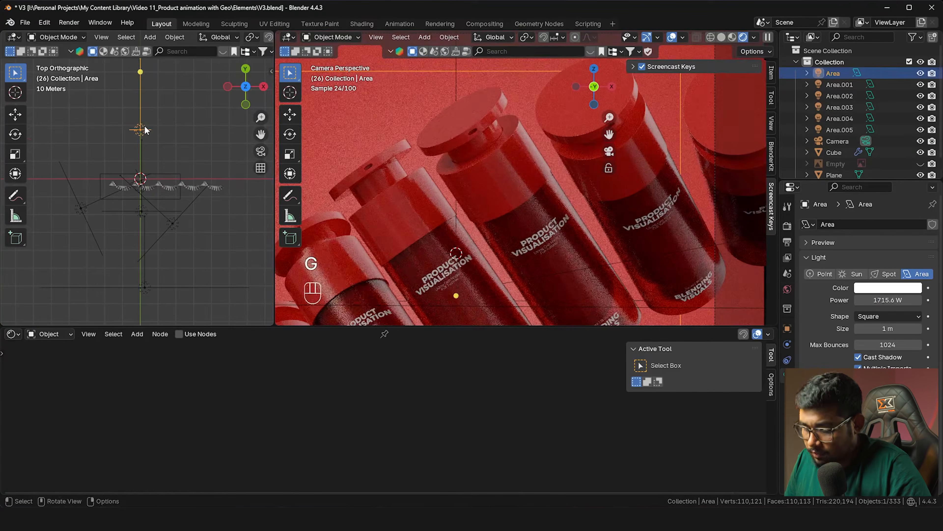
{"action": "key", "text": "shift+d"}
{"action": "left_click", "coordinate": [141, 143]}
{"action": "type", "text": "r"}
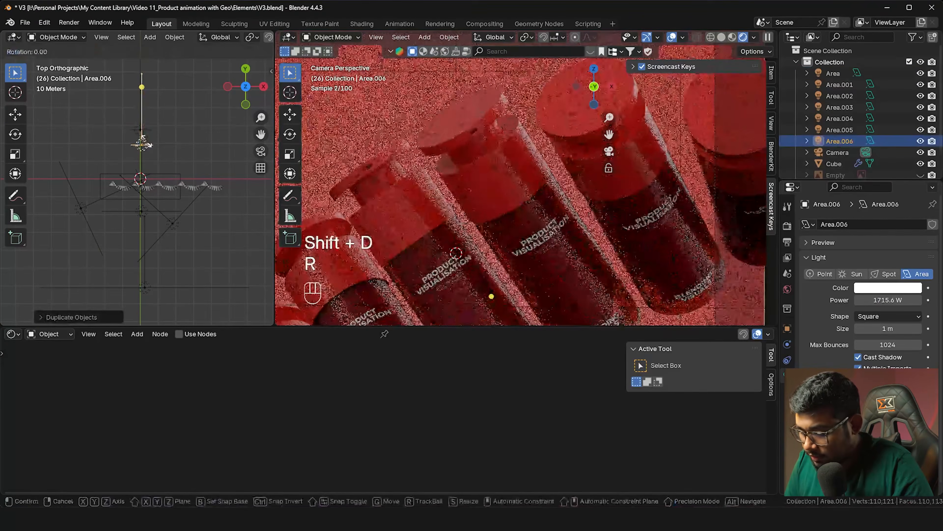
{"action": "type", "text": "180"}
{"action": "key", "text": "Return"}
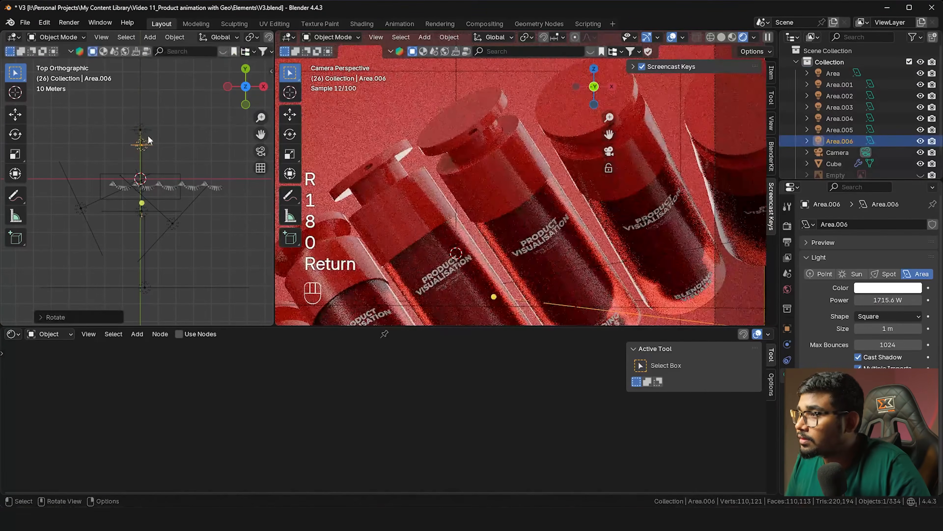
Lower the flipped light's power to 308.5 W
{"action": "scroll", "coordinate": [470, 184], "scroll_direction": "down", "scroll_amount": 2}
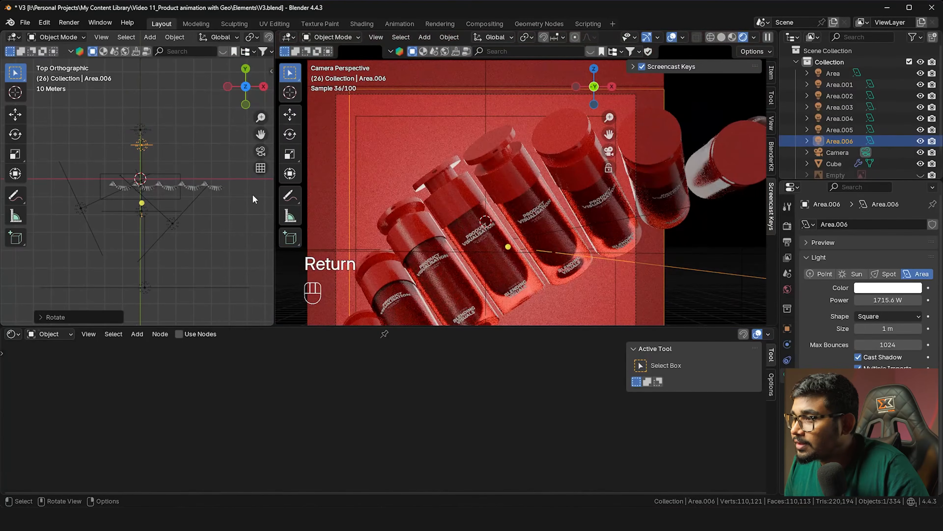
{"action": "mouse_move", "coordinate": [888, 300]}
{"action": "left_mouse_down"}
{"action": "mouse_move", "coordinate": [850, 300]}
{"action": "mouse_move", "coordinate": [885, 300]}
{"action": "mouse_move", "coordinate": [874, 299]}
{"action": "left_mouse_up"}
{"action": "scroll", "coordinate": [507, 177], "scroll_direction": "up", "scroll_amount": 4}
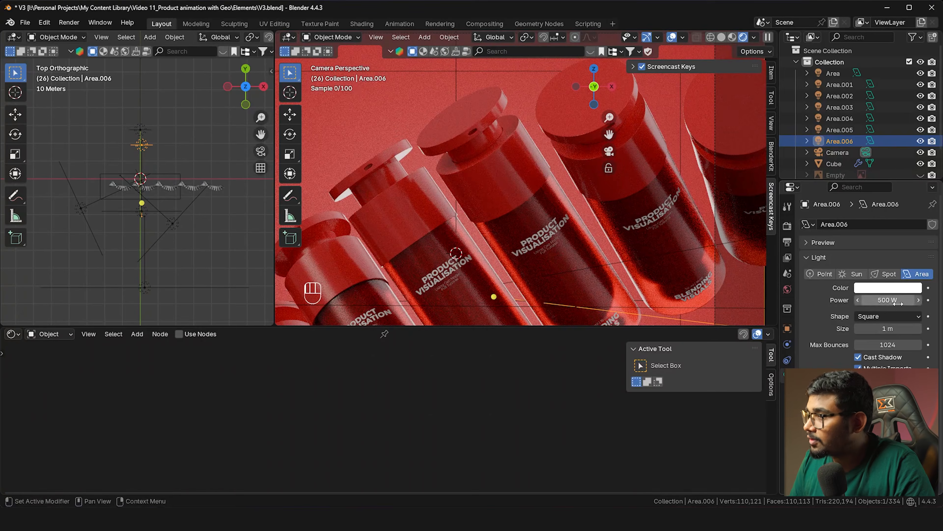
{"action": "left_click_drag", "start_coordinate": [898, 300], "coordinate": [893, 300]}
{"action": "left_click_drag", "start_coordinate": [838, 250], "coordinate": [831, 249]}
Save the file and render the final image
{"action": "key", "text": "ctrl+s"}
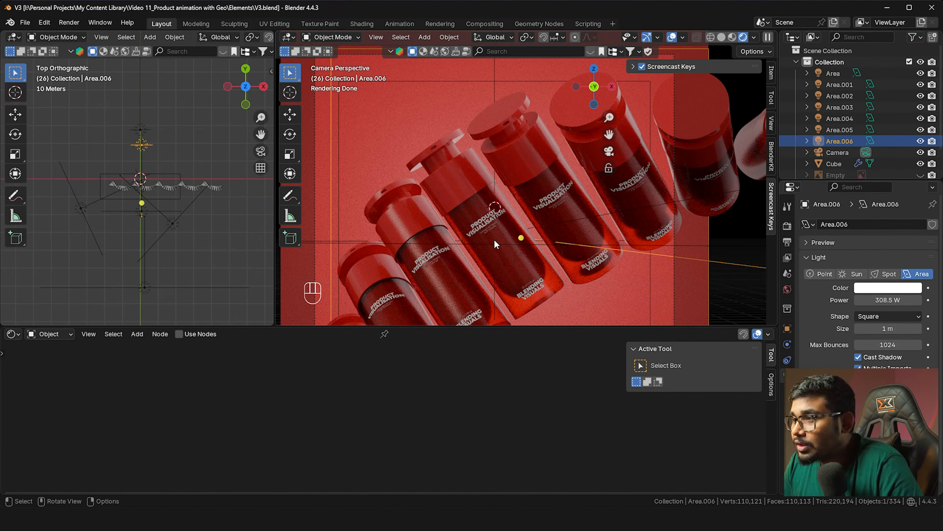
{"action": "left_click_drag", "start_coordinate": [555, 328], "coordinate": [554, 406]}
{"action": "key", "text": "Home"}
{"action": "left_click", "coordinate": [69, 23]}
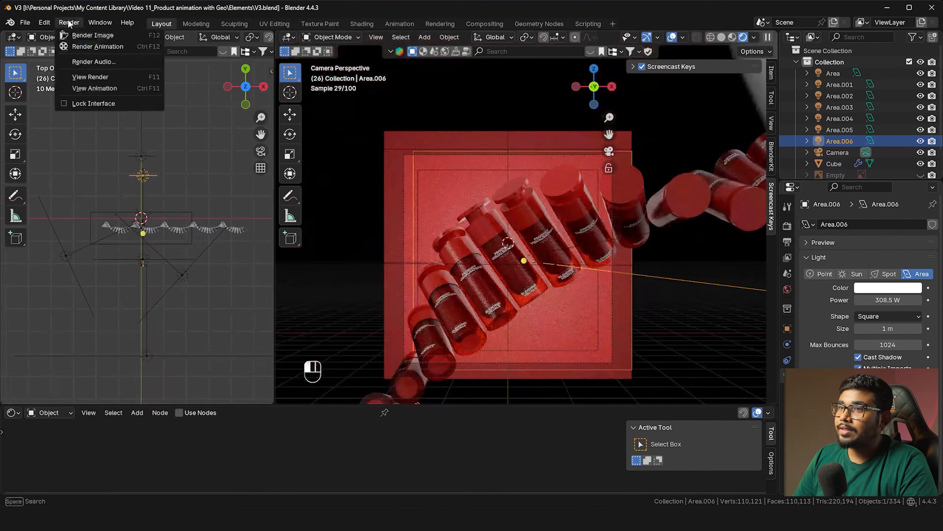
{"action": "left_click", "coordinate": [76, 36]}
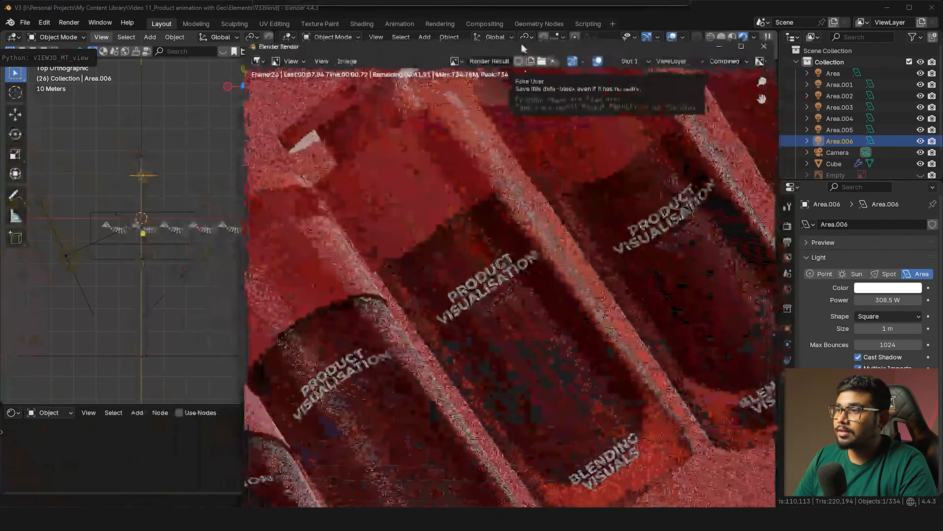